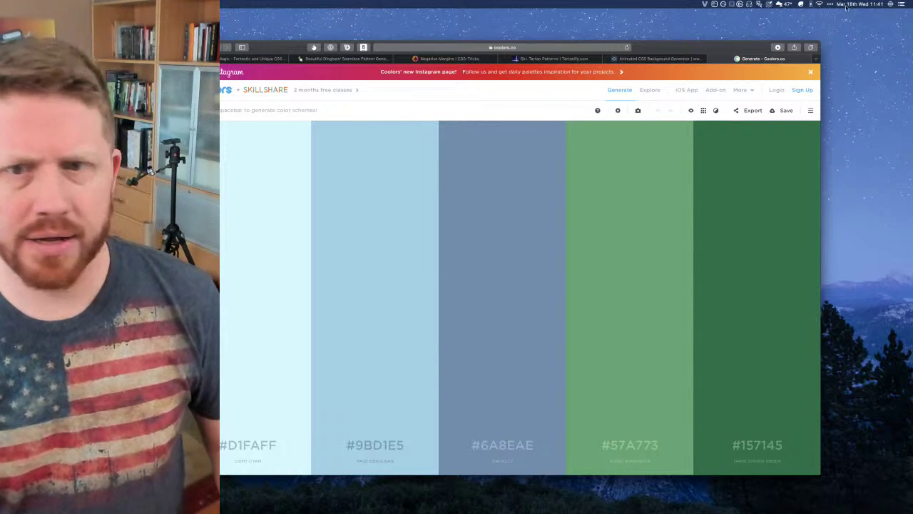
Reposition and resize the browser window so the whole Coolors page sits clear of the webcam area
drag(793, 48, 829, 39)
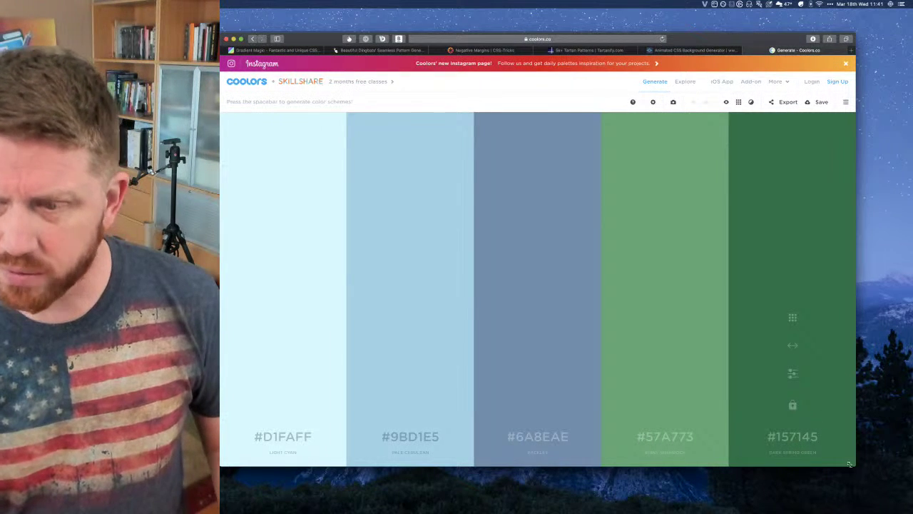
drag(855, 465, 745, 417)
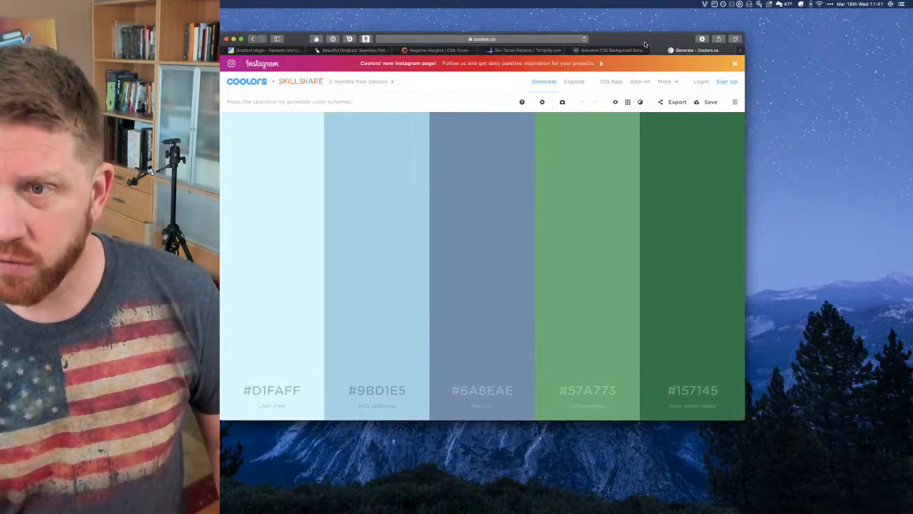
mouse_move(644, 39)
mouse_down()
mouse_move(710, 41)
mouse_move(694, 62)
mouse_move(645, 38)
mouse_move(648, 45)
mouse_up()
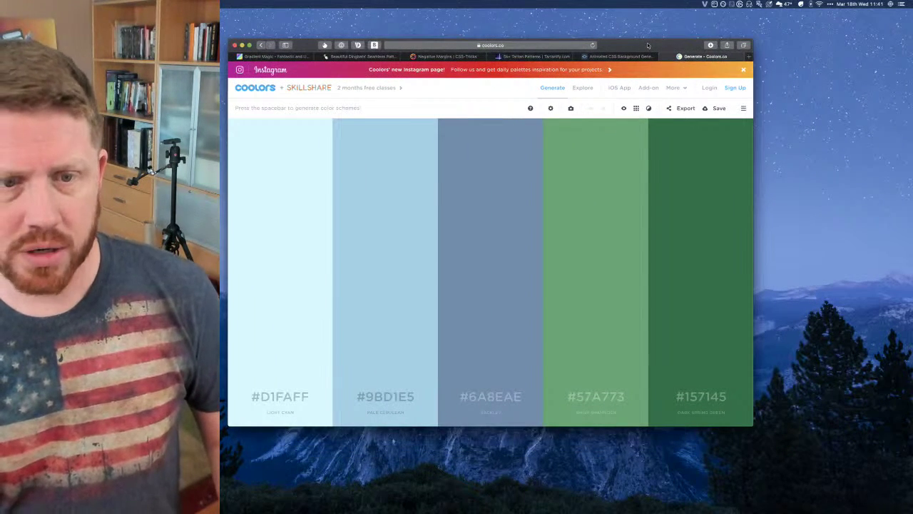
drag(753, 426, 813, 461)
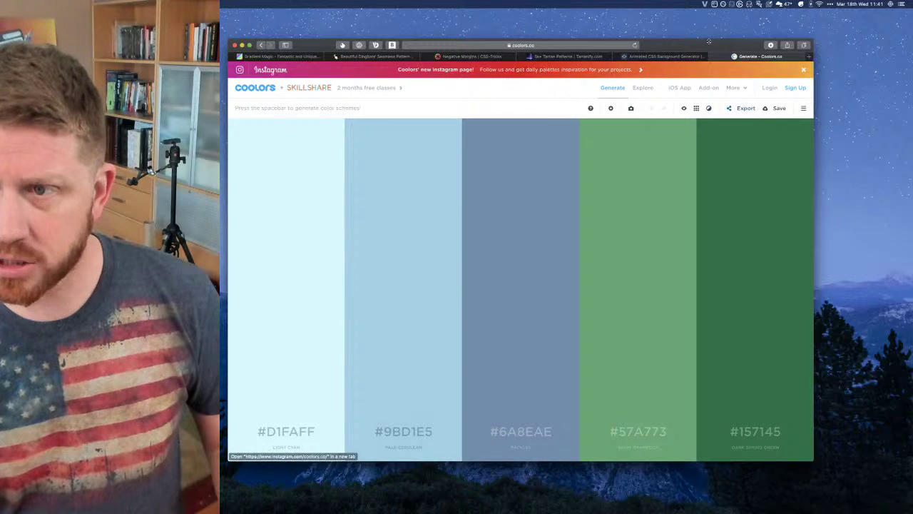
drag(709, 42, 736, 41)
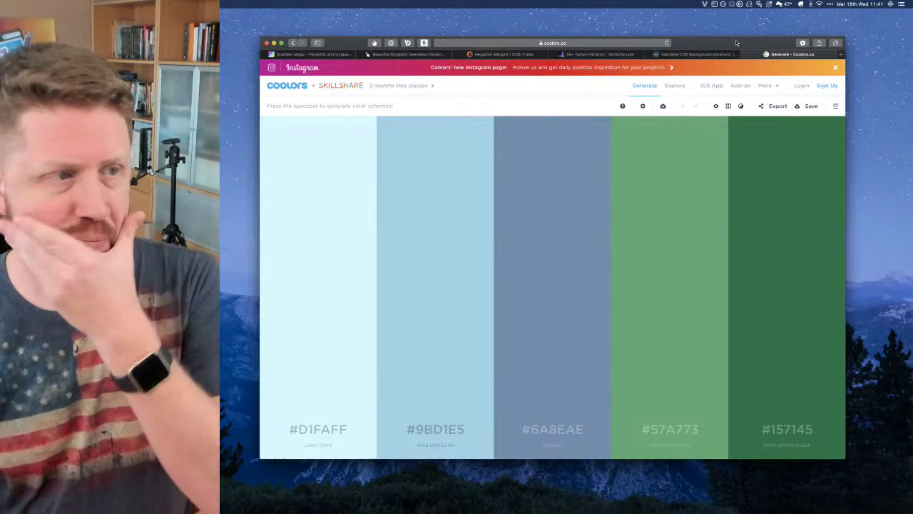
Look through the open tabs from Gradient Magic to Coolors, one after another
click(324, 54)
click(407, 54)
click(503, 55)
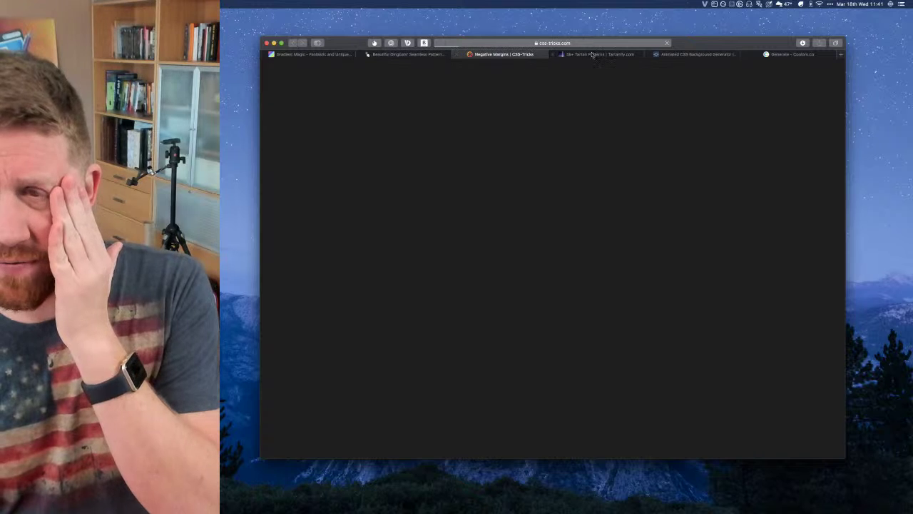
click(592, 55)
click(681, 55)
click(767, 55)
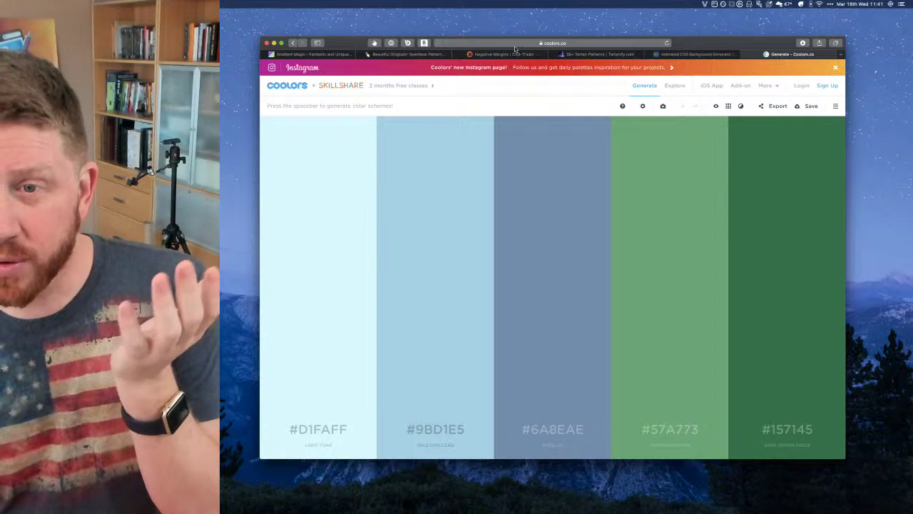
Move the Negative Margins tab to just before the Coolors tab, and go back through the tabs to Gradient Magic
drag(511, 54, 673, 49)
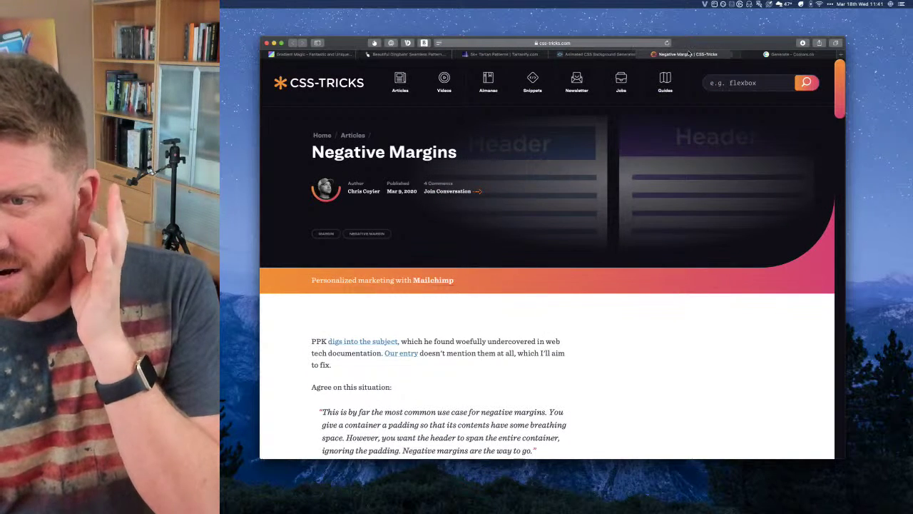
click(785, 55)
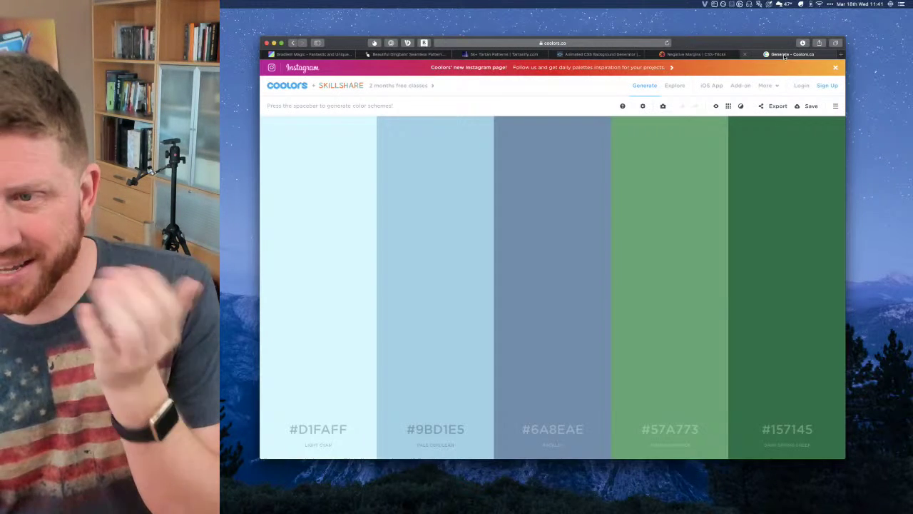
click(692, 55)
click(600, 55)
click(500, 55)
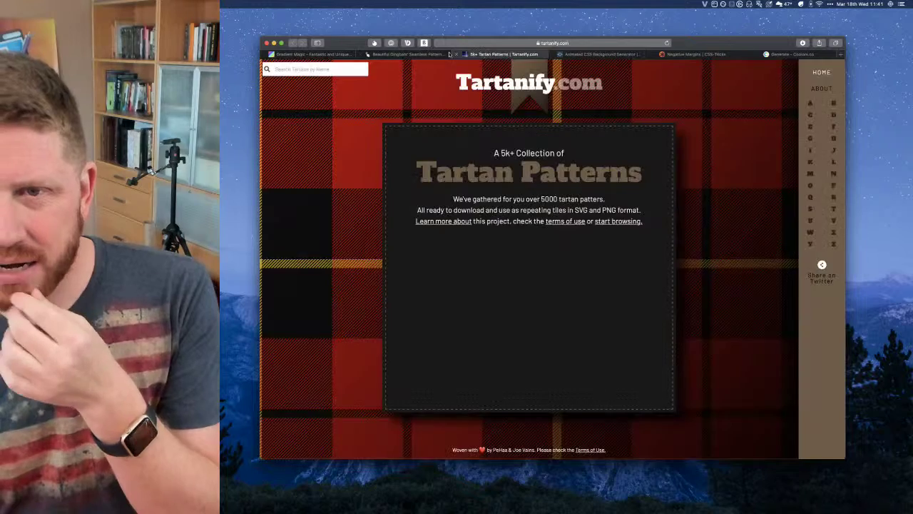
click(407, 55)
click(326, 55)
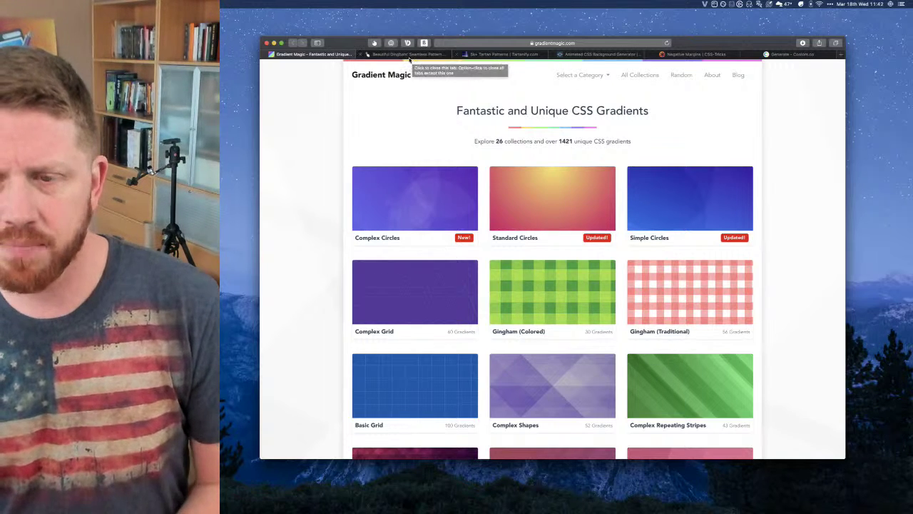
Look over the Gradient Magic collections and browse the Complex Circles collection
scroll(426, 202, down, 1)
scroll(425, 202, down, 3)
scroll(425, 202, up, 3)
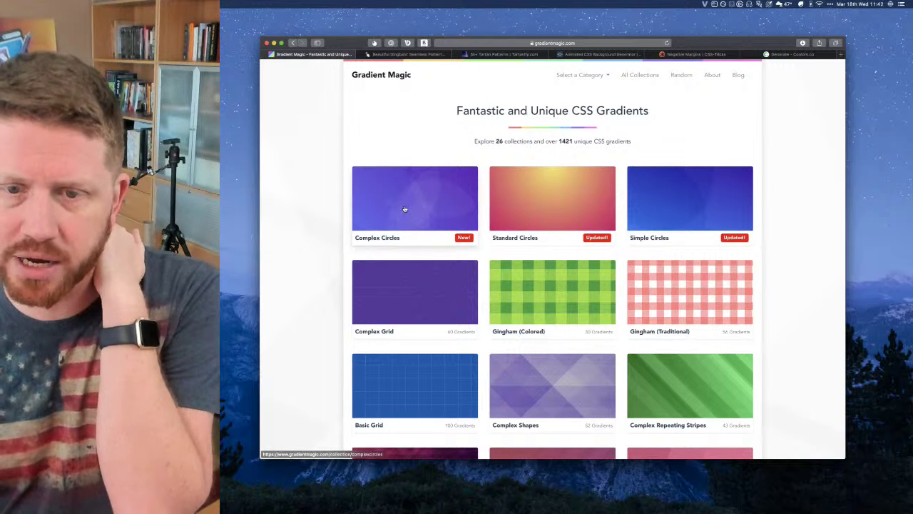
click(404, 206)
scroll(416, 218, down, 4)
scroll(415, 219, up, 5)
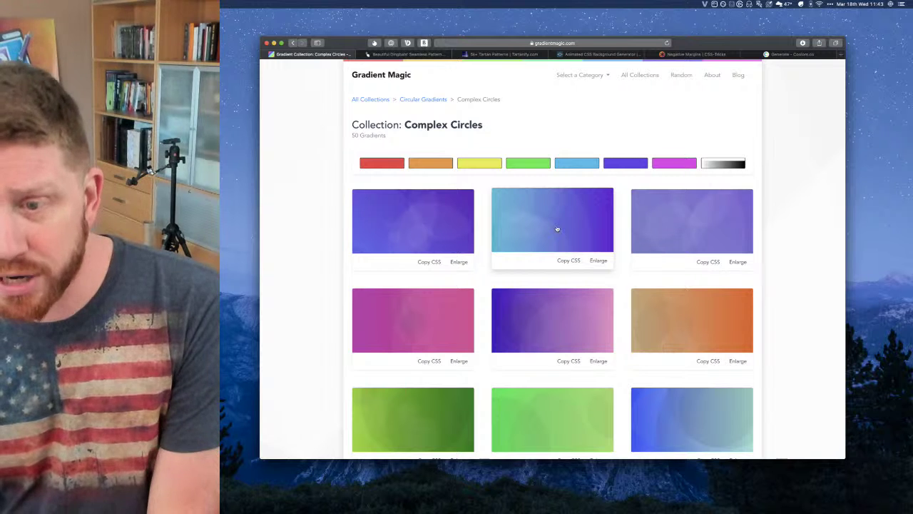
Preview the light-blue-to-purple Complex Circles gradient enlarged, and copy its CSS from the collection page
click(596, 260)
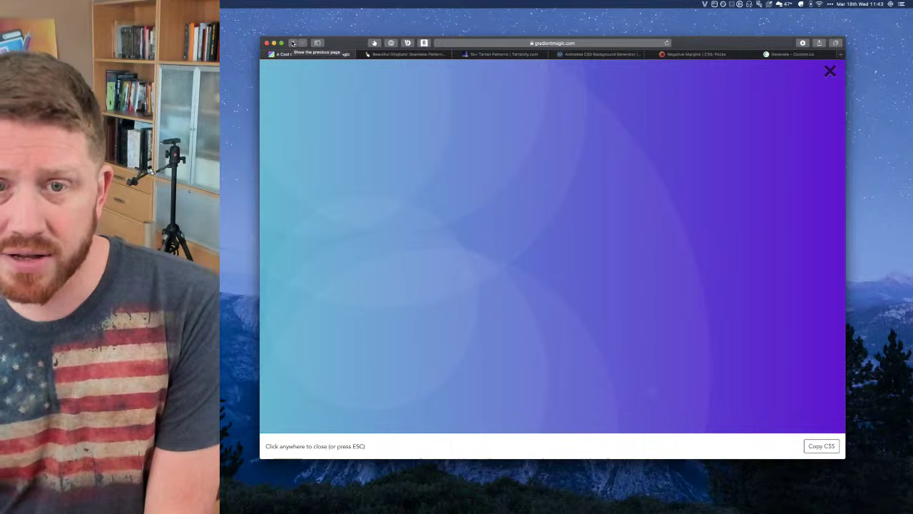
click(292, 43)
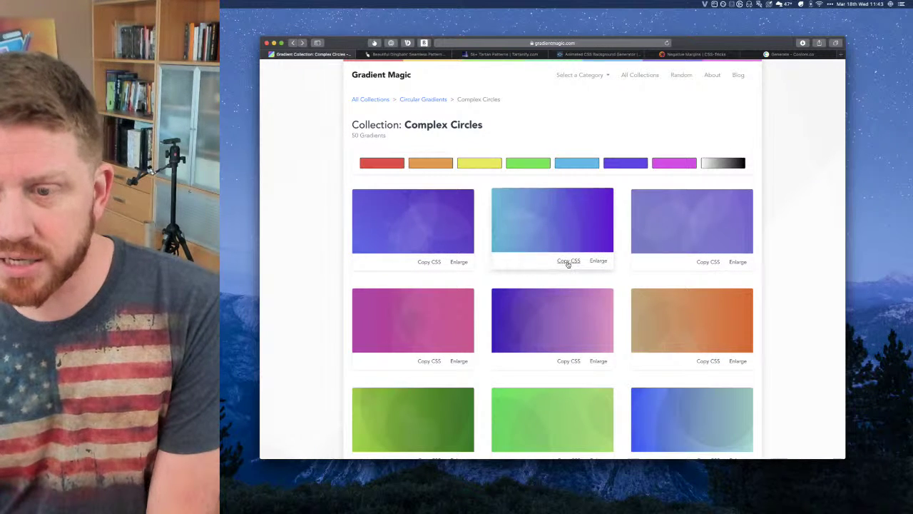
click(569, 261)
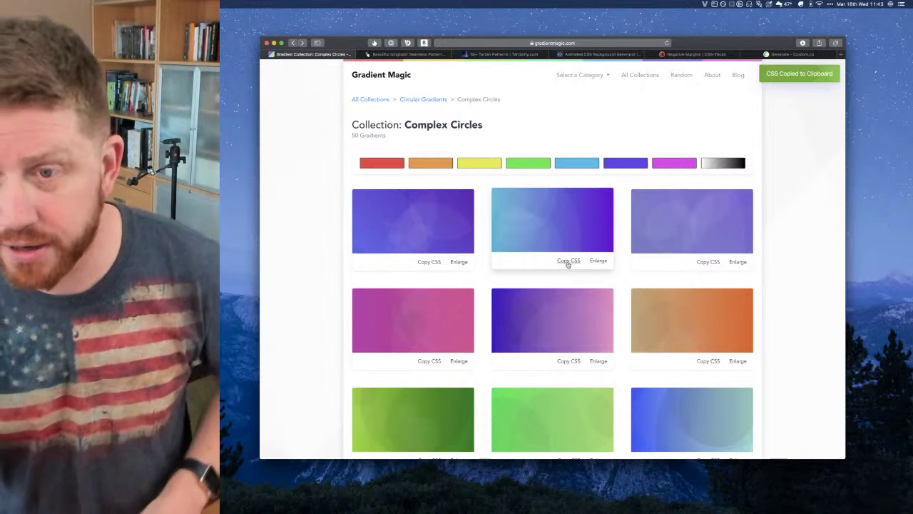
Filter the Complex Circles gradients by light blue, and clear the colour filter
click(544, 165)
click(574, 166)
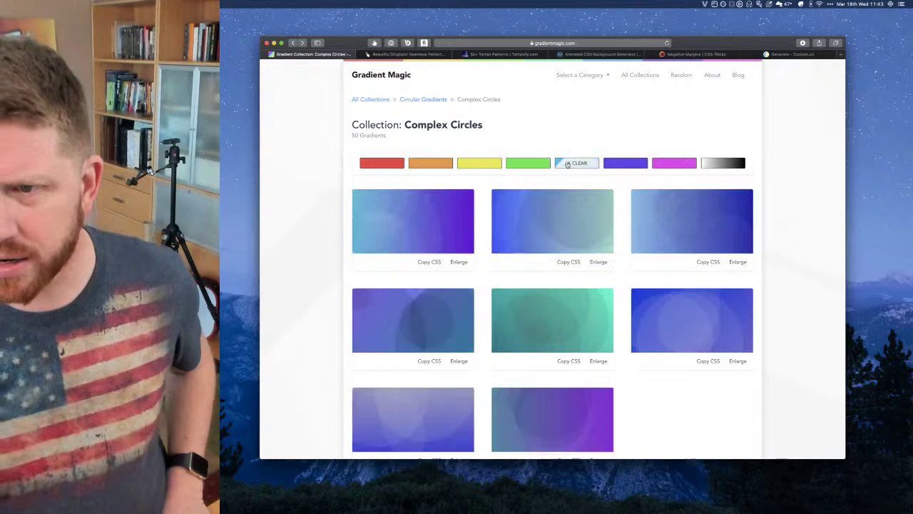
click(576, 165)
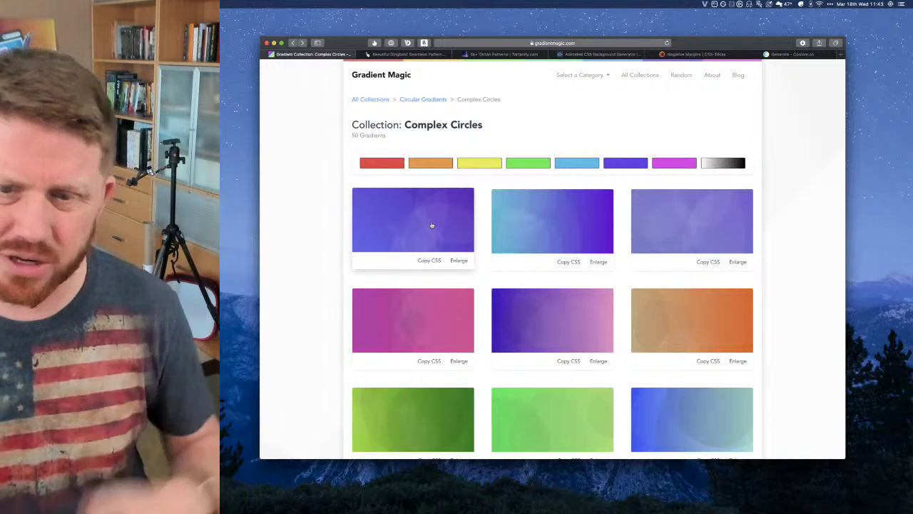
Skim the Complex Circles gradients and view the collection page's full web address
scroll(431, 225, down, 5)
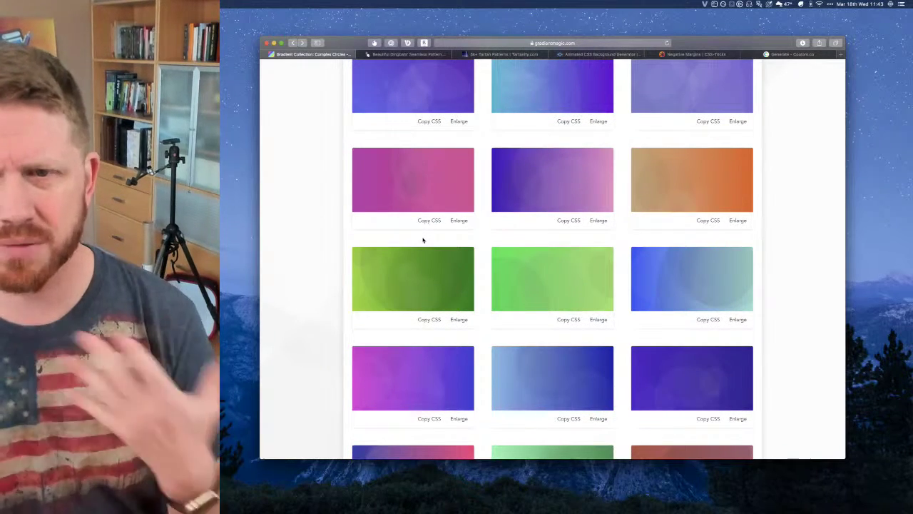
scroll(428, 229, up, 5)
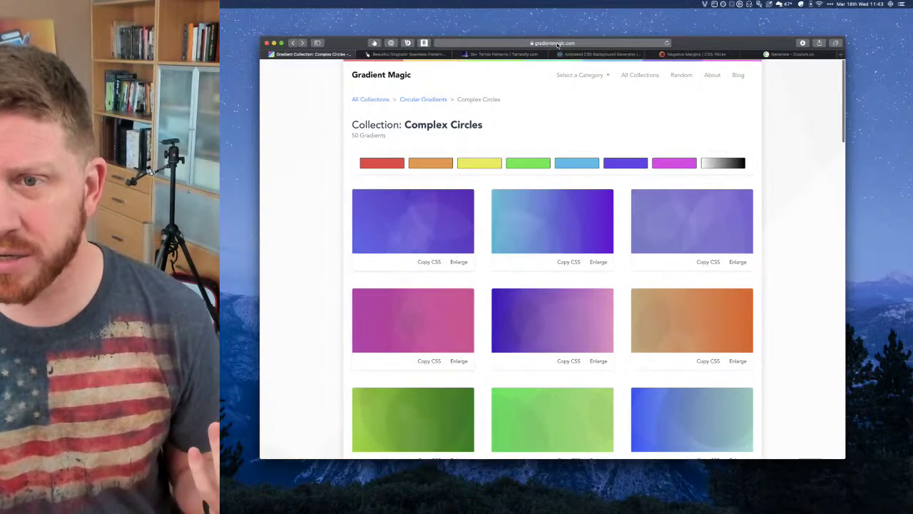
click(566, 44)
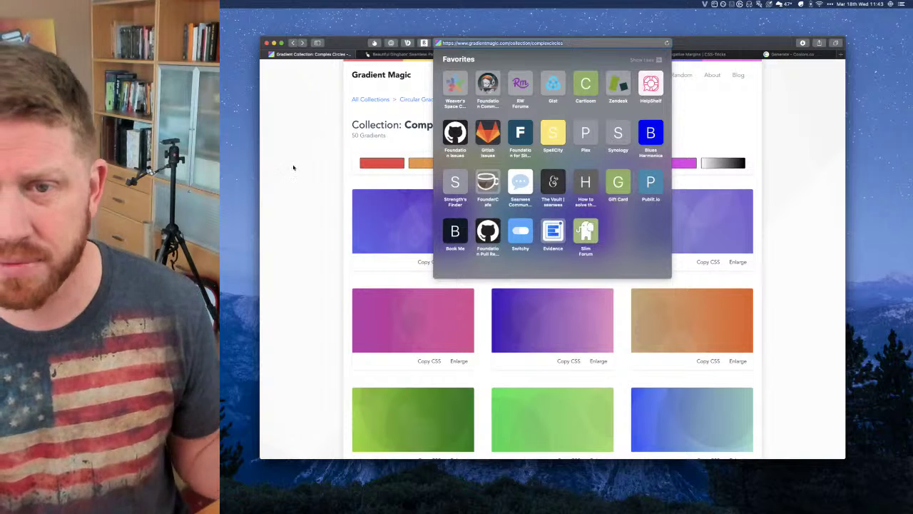
click(294, 168)
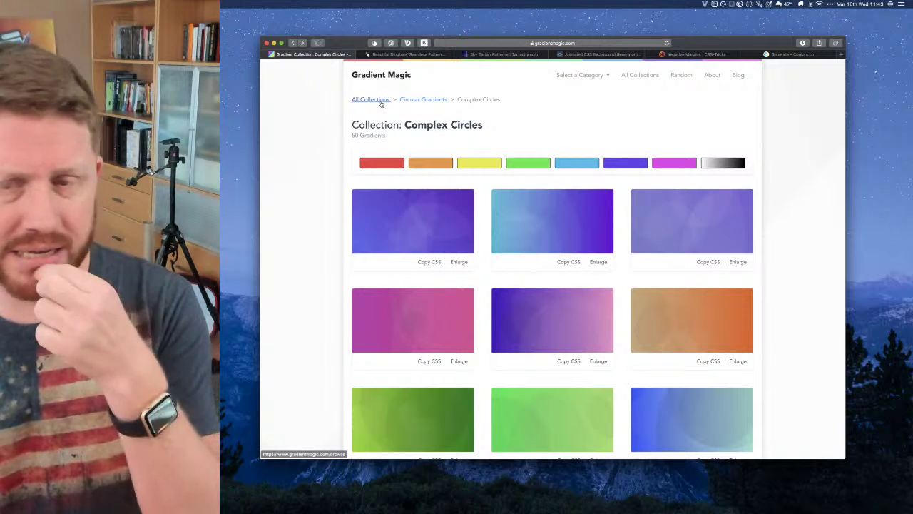
Return to all gradient collections and browse the Standard Circles collection
click(376, 101)
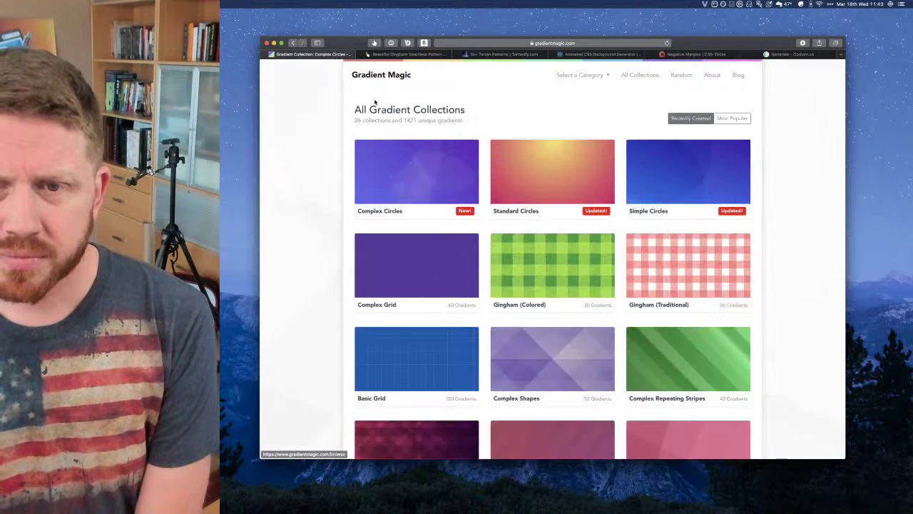
click(533, 176)
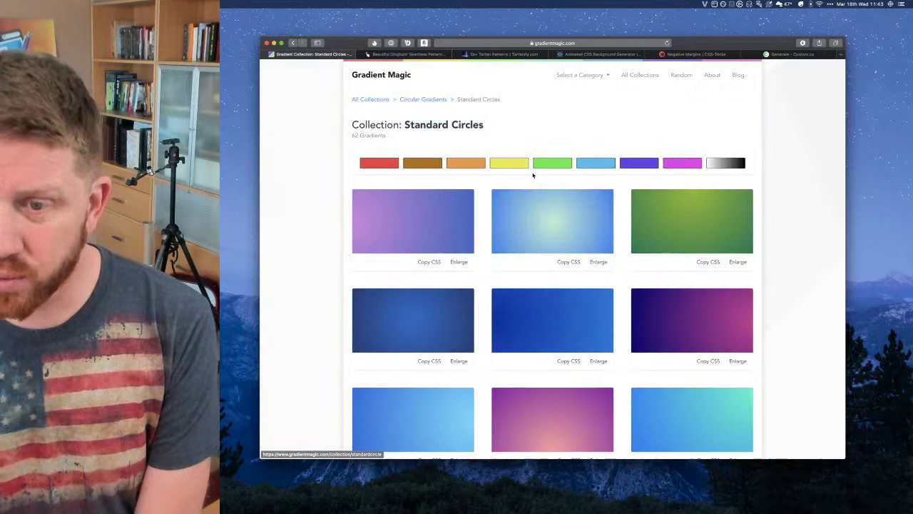
scroll(538, 312, down, 5)
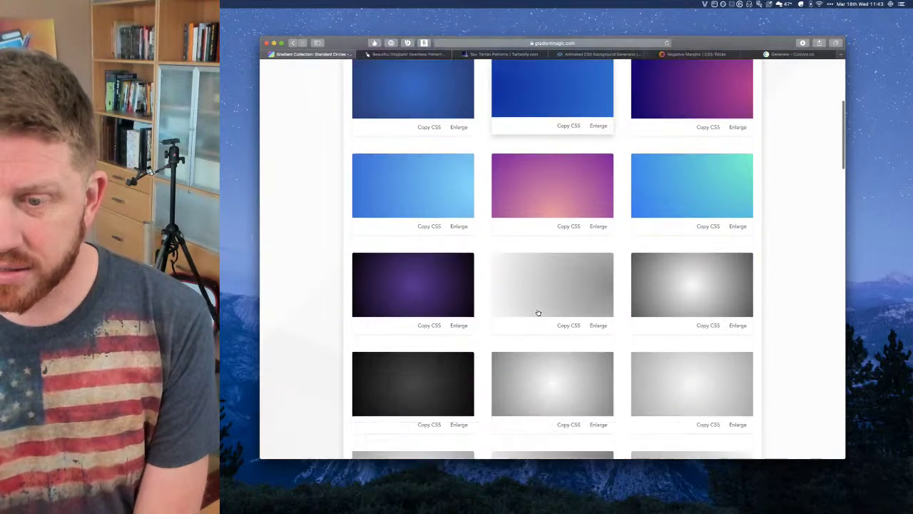
scroll(538, 312, down, 2)
scroll(538, 312, up, 10)
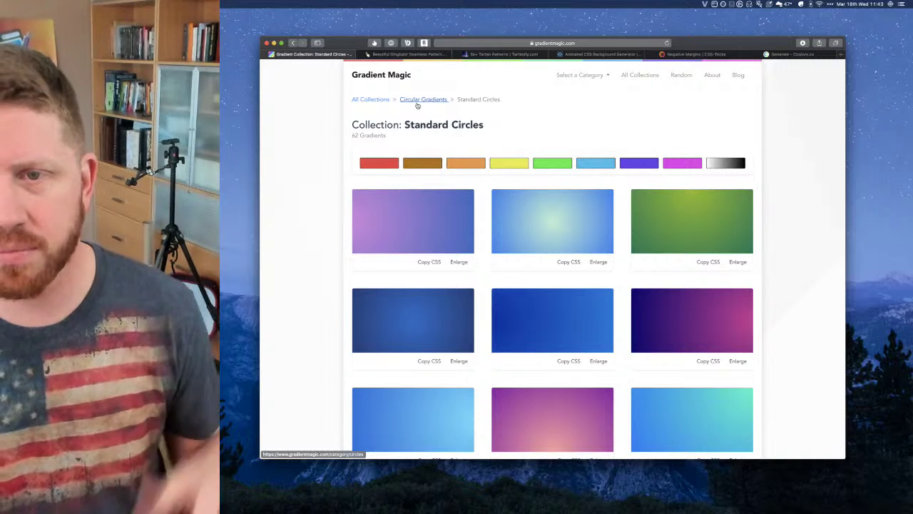
Go up through the Circular Gradients category to all collections, and browse the Complex Circles collection again
click(417, 101)
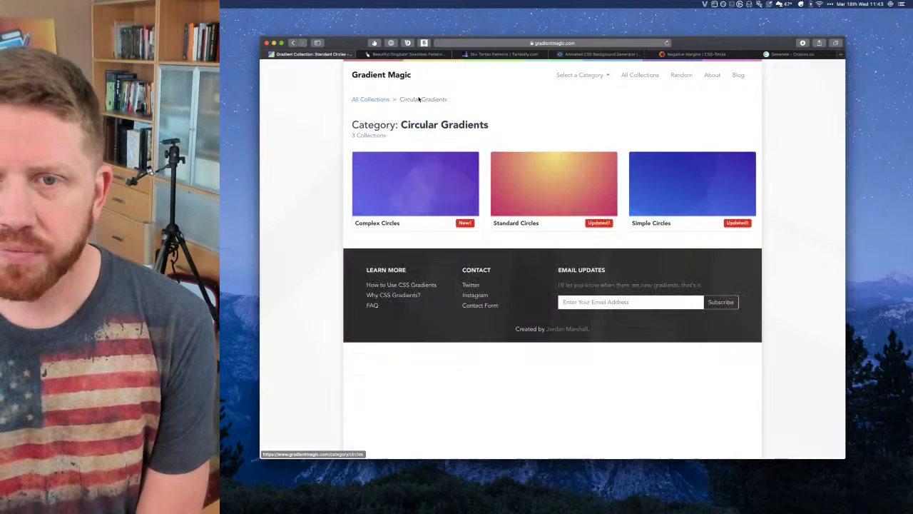
click(371, 100)
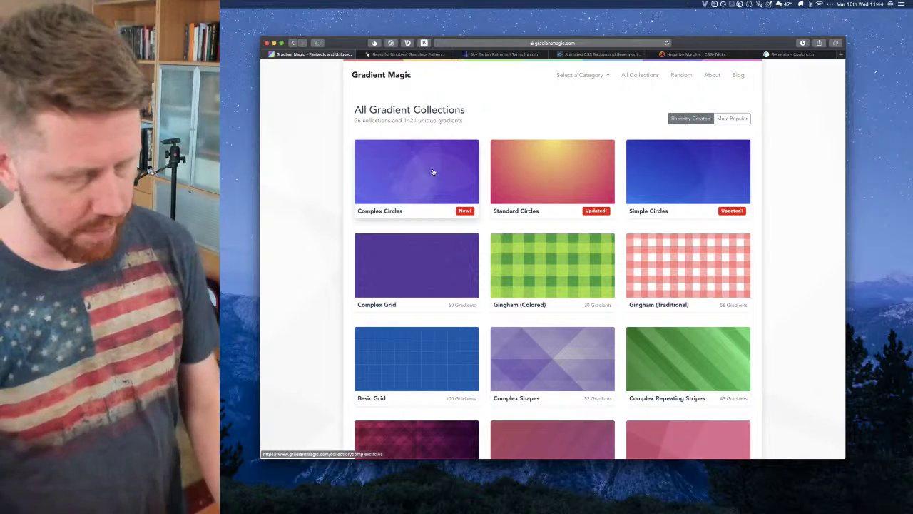
key(ctrl)
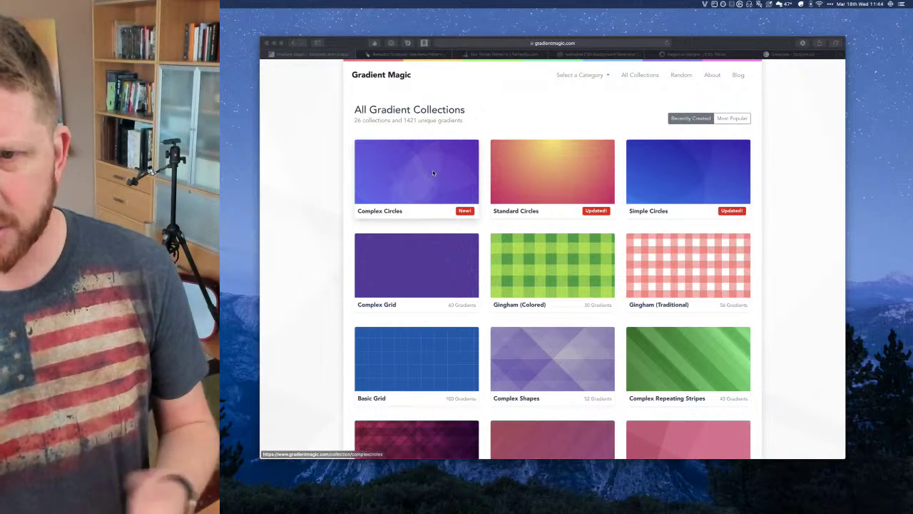
click(432, 173)
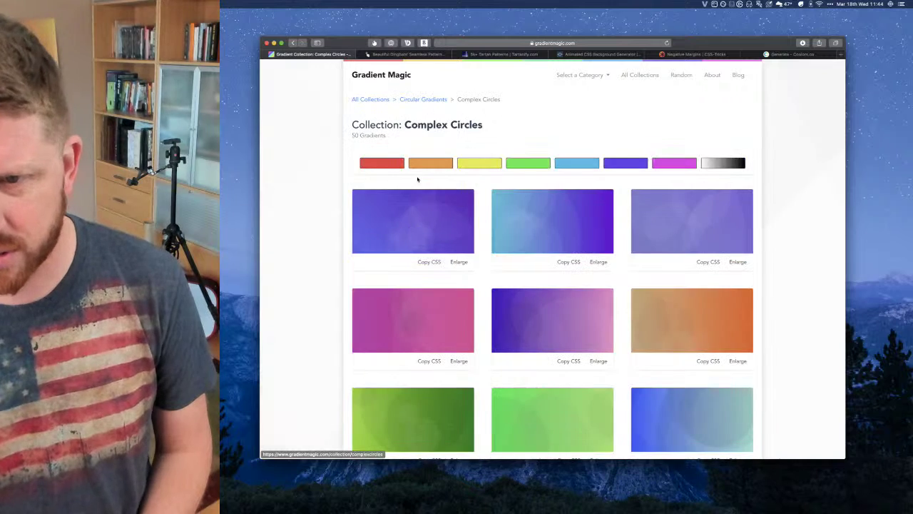
scroll(457, 234, down, 3)
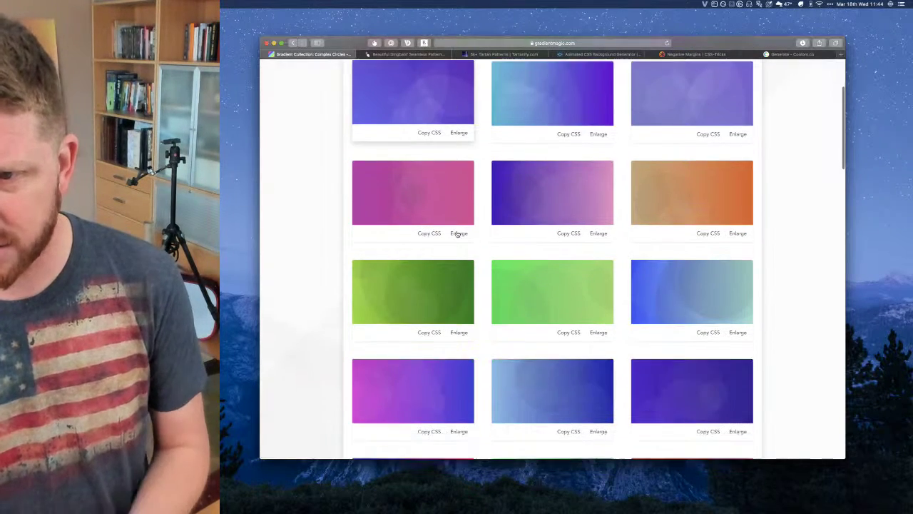
scroll(475, 210, up, 3)
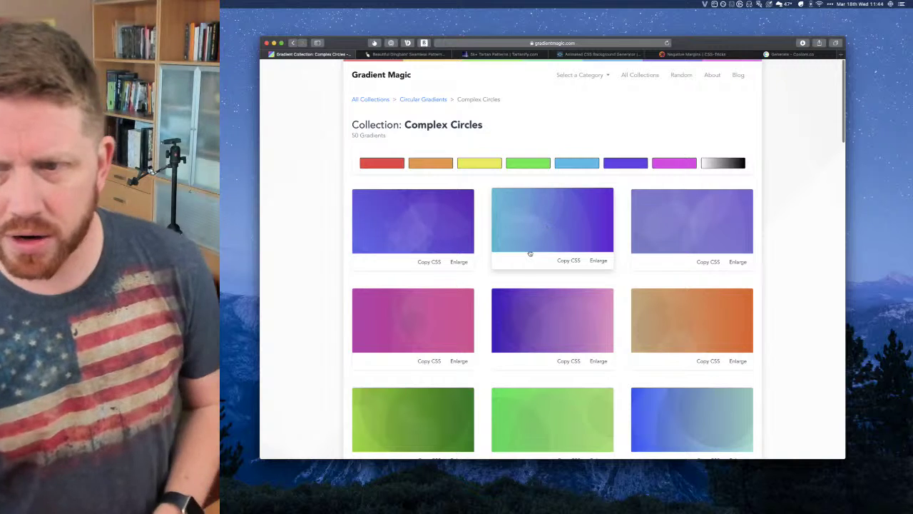
scroll(528, 250, down, 1)
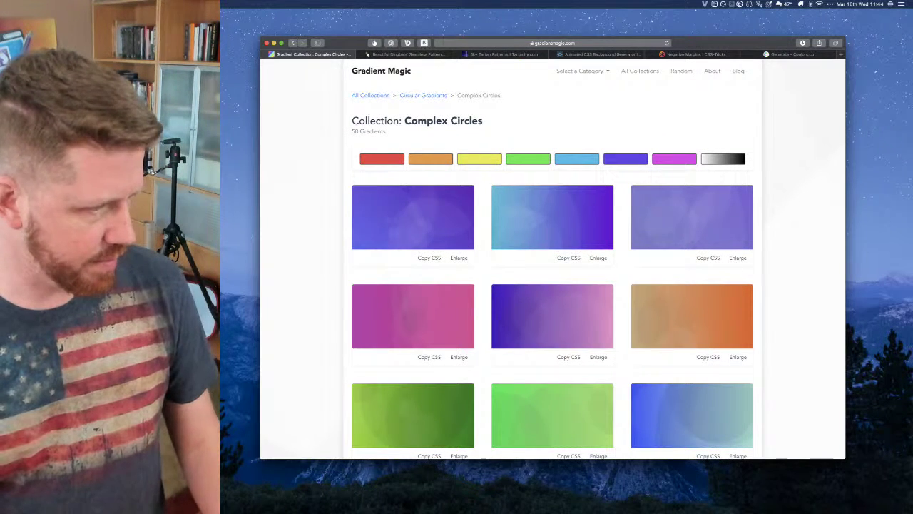
Switch to RapidWeaver, open the Sandbox project and move its window aside
key(super+Tab)
double_click(507, 117)
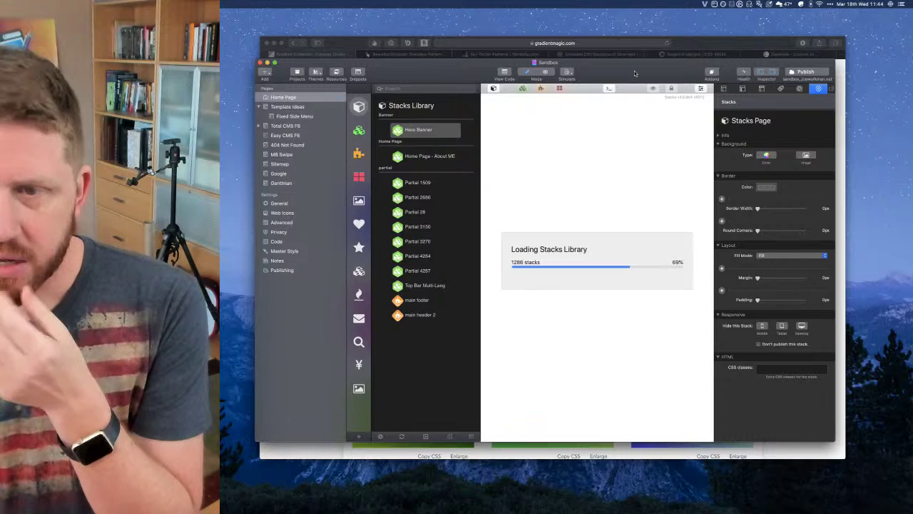
drag(634, 70, 583, 83)
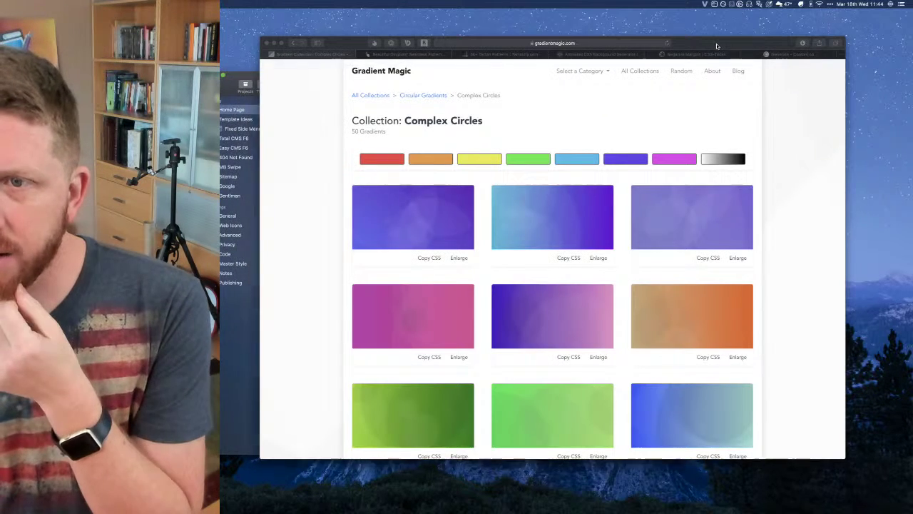
Return to the browser and enlarge the light-blue-to-purple Complex Circles gradient, then close the preview
click(718, 46)
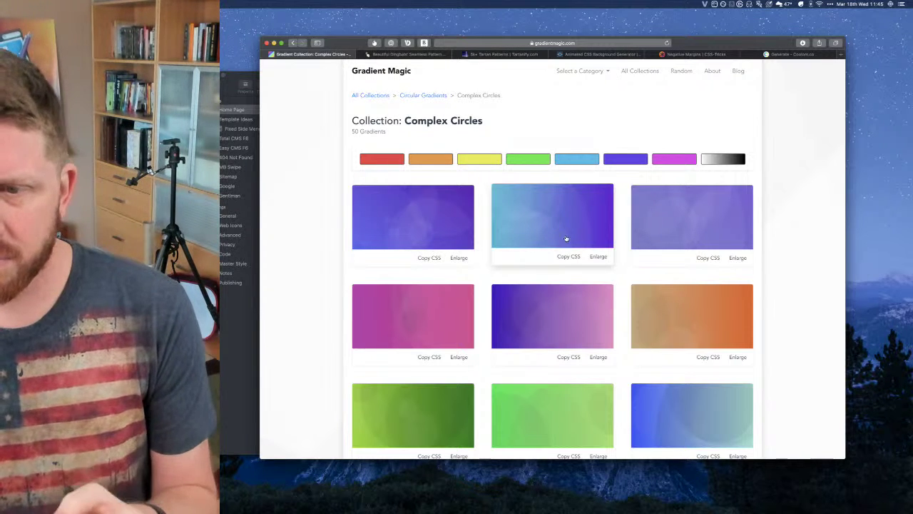
click(593, 257)
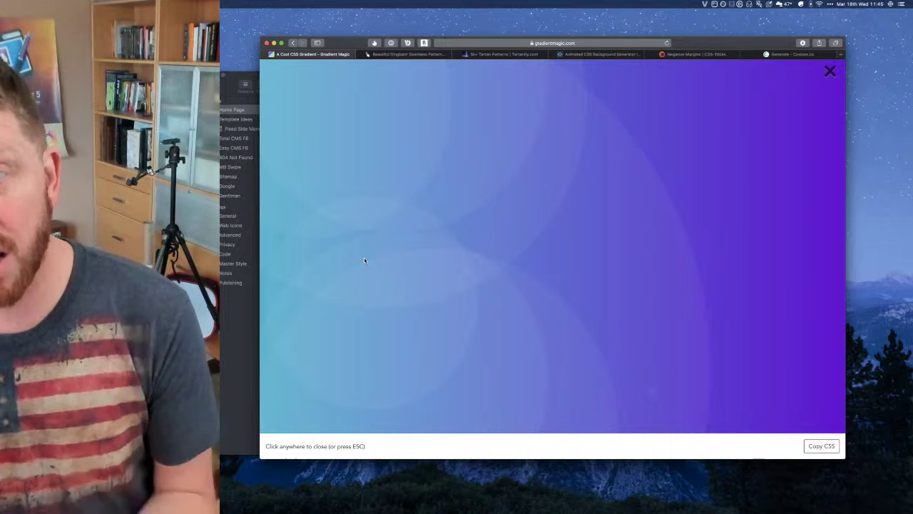
click(242, 317)
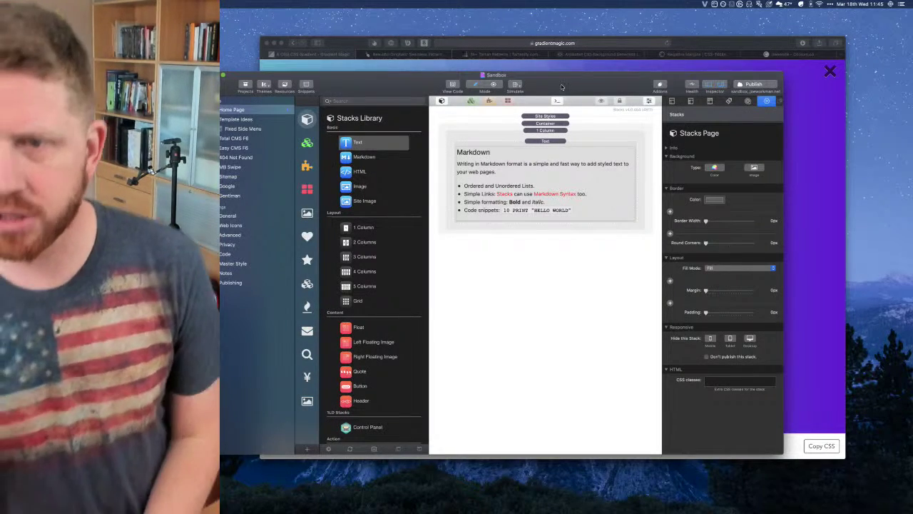
click(578, 61)
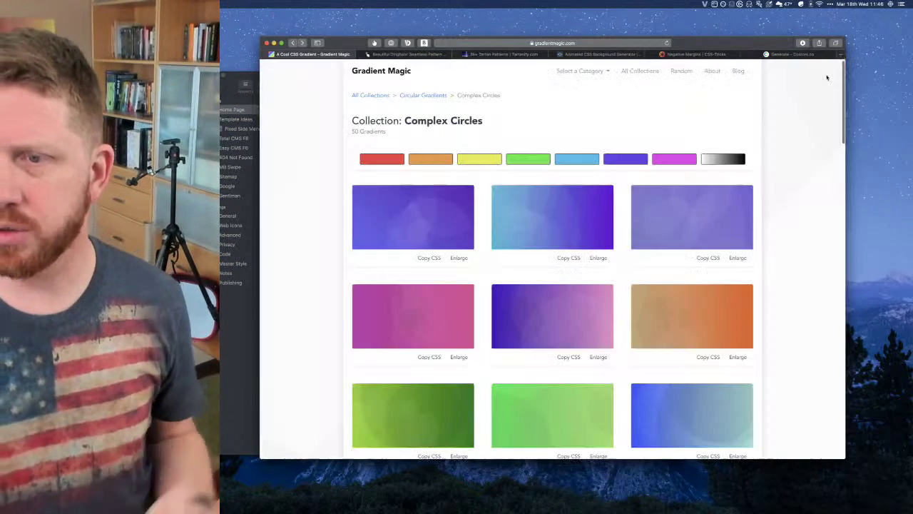
click(547, 173)
Switch to RapidWeaver and delete the Text stack containing the Markdown sample from the 1 Column stack
click(239, 314)
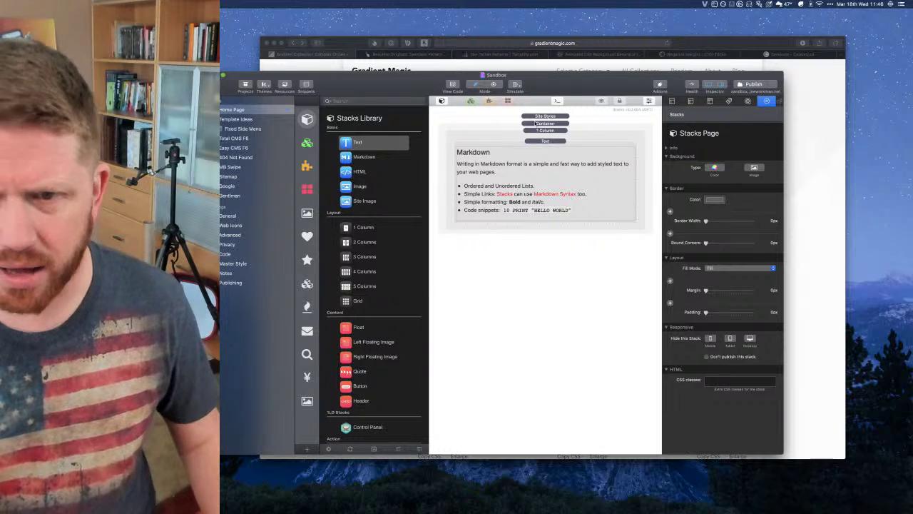
scroll(356, 396, down, 4)
scroll(359, 397, up, 5)
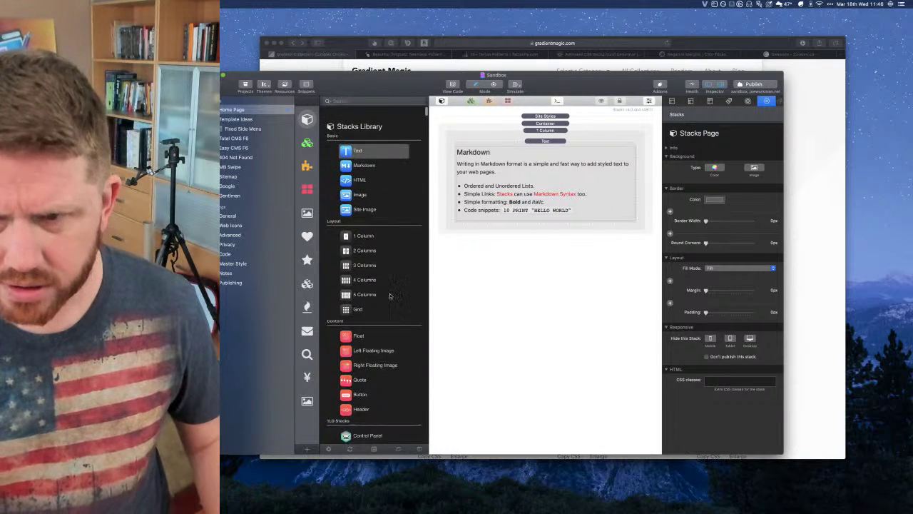
click(543, 131)
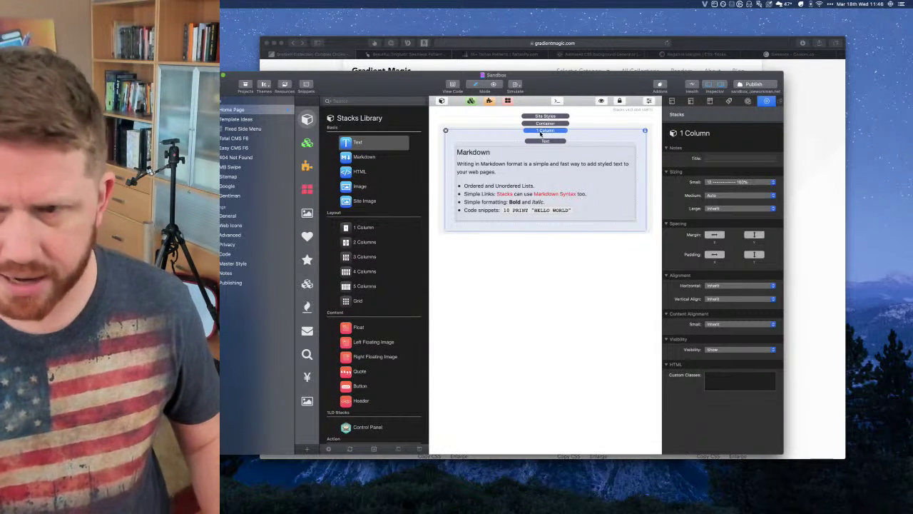
click(545, 141)
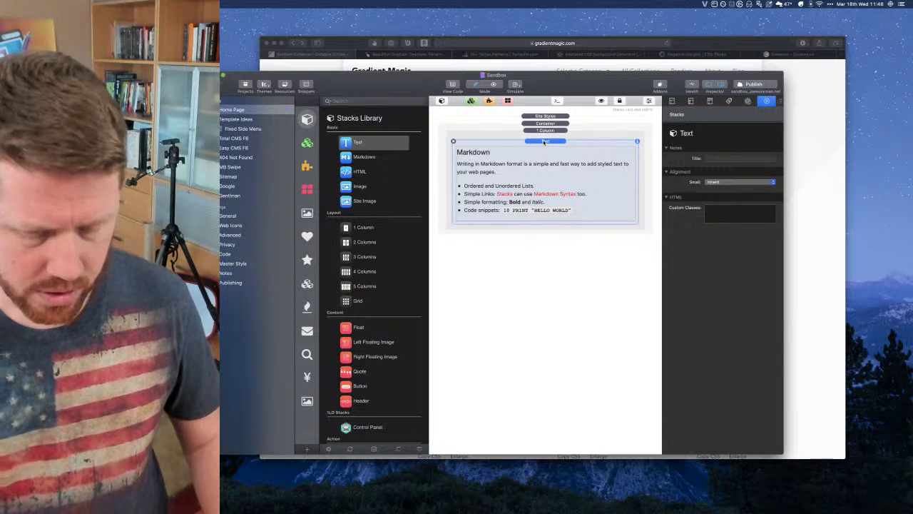
key(Delete)
Expand the Site Styles stack and hide the project's page list for more editing room
click(546, 124)
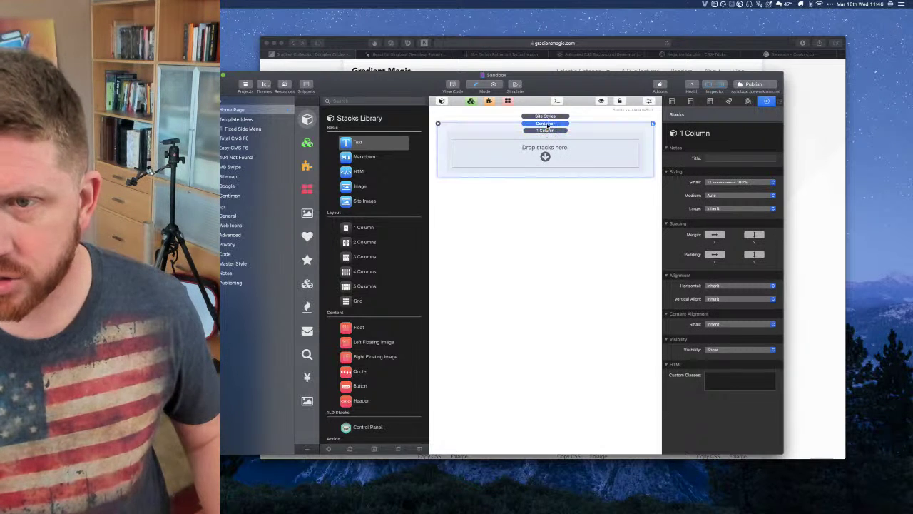
click(546, 117)
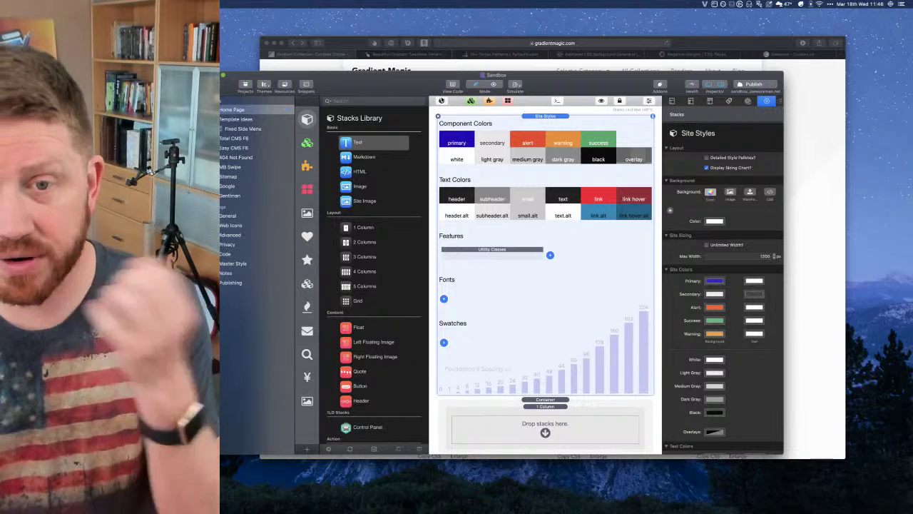
click(708, 84)
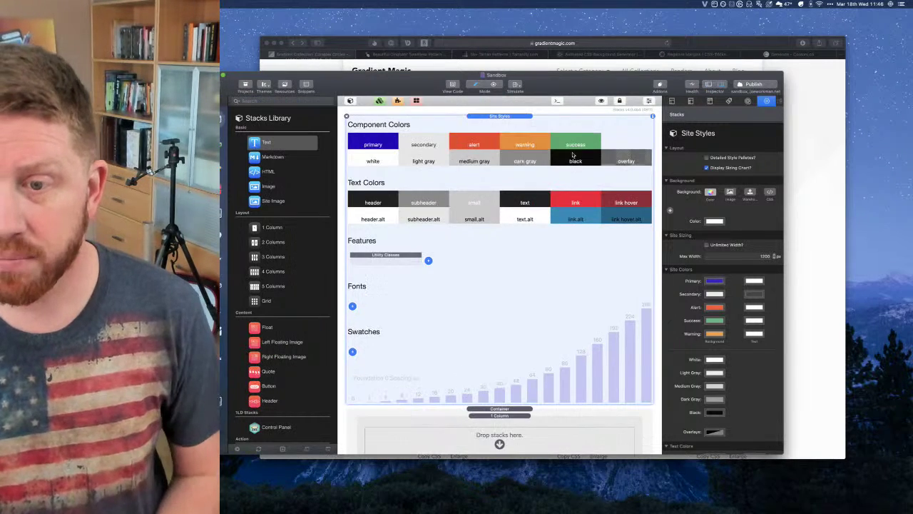
scroll(564, 160, down, 1)
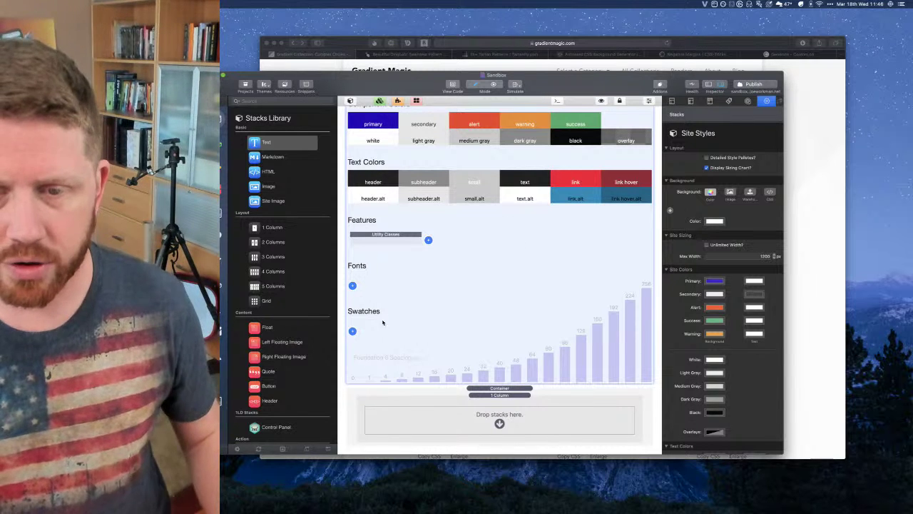
click(353, 331)
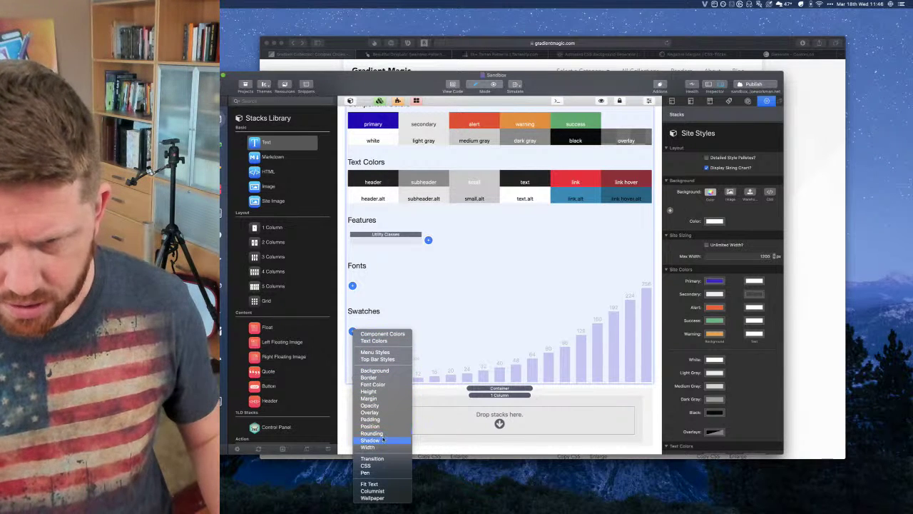
click(513, 388)
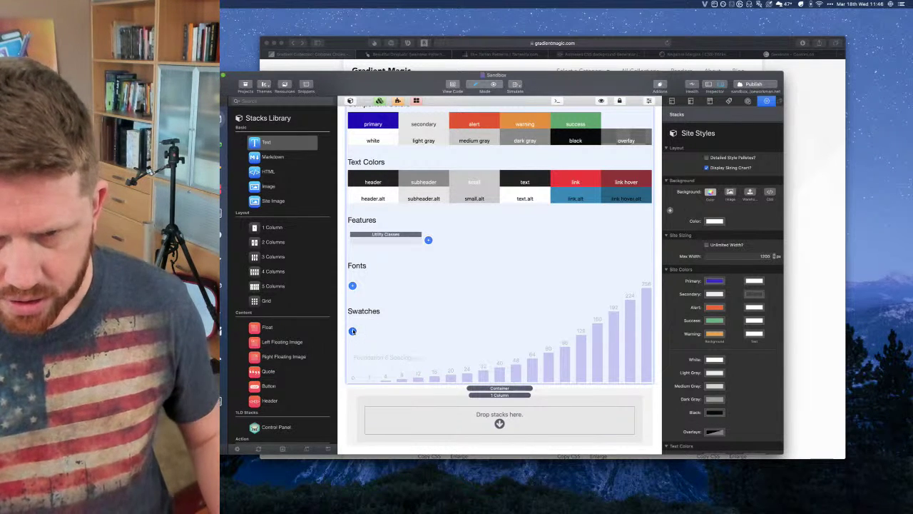
click(352, 331)
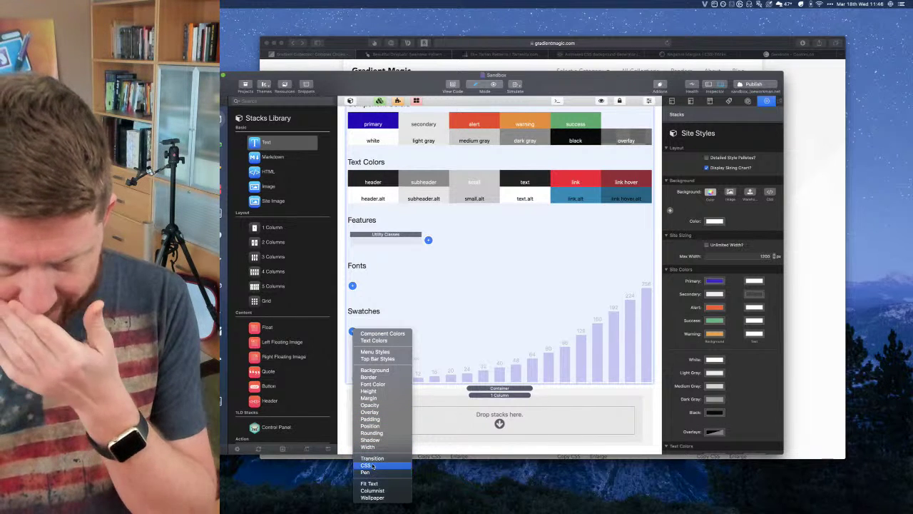
click(374, 392)
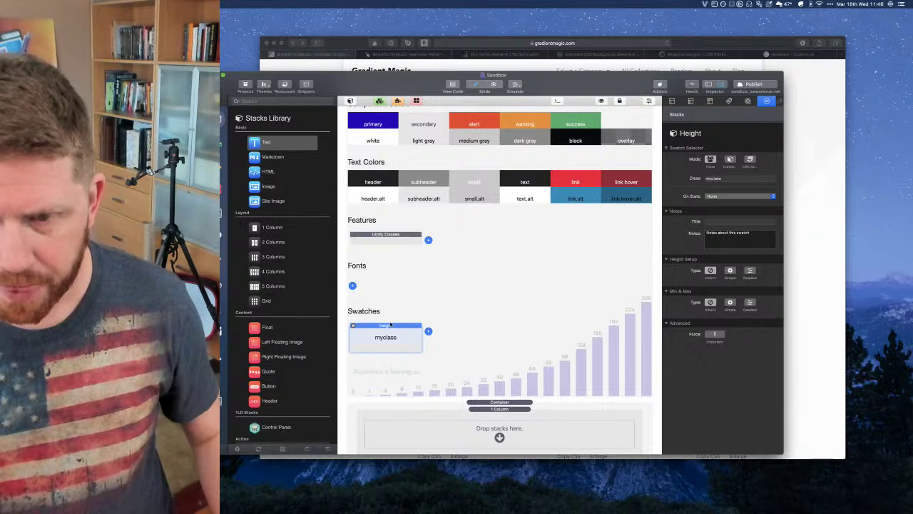
click(352, 327)
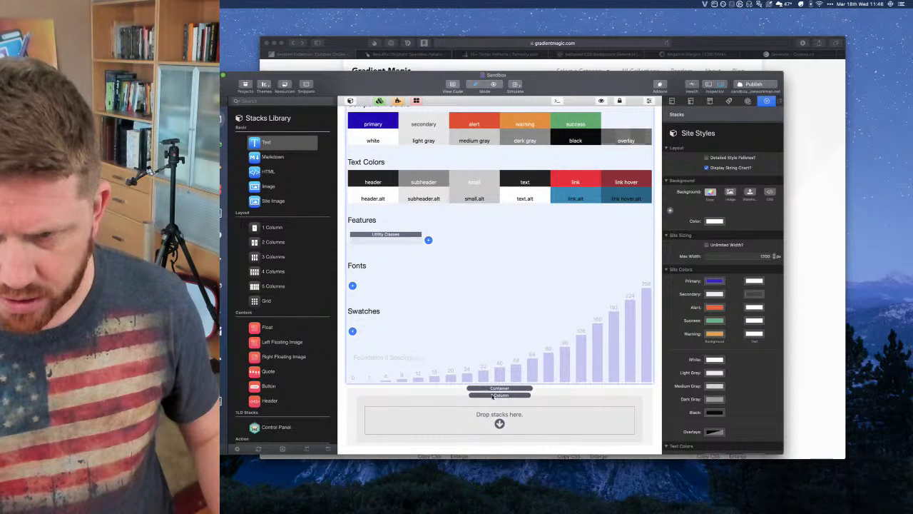
Give the Container stack the custom class h:50vh
click(493, 395)
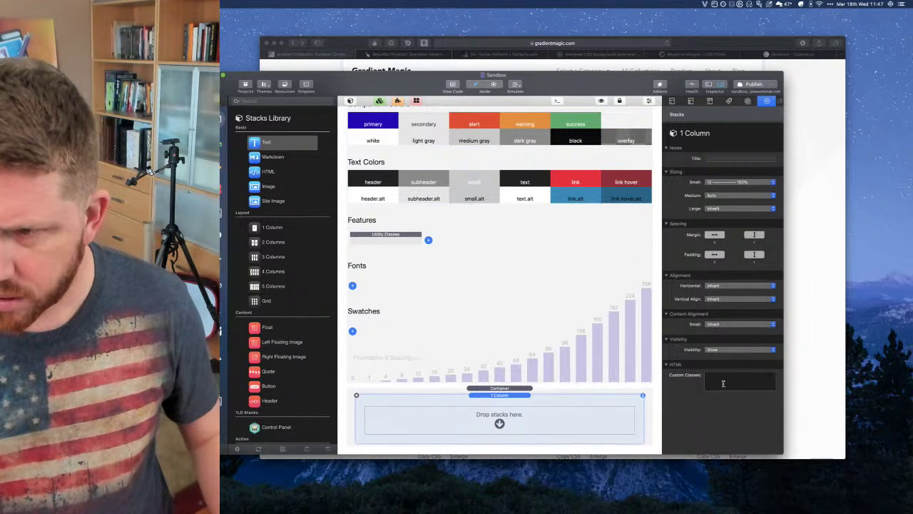
click(493, 389)
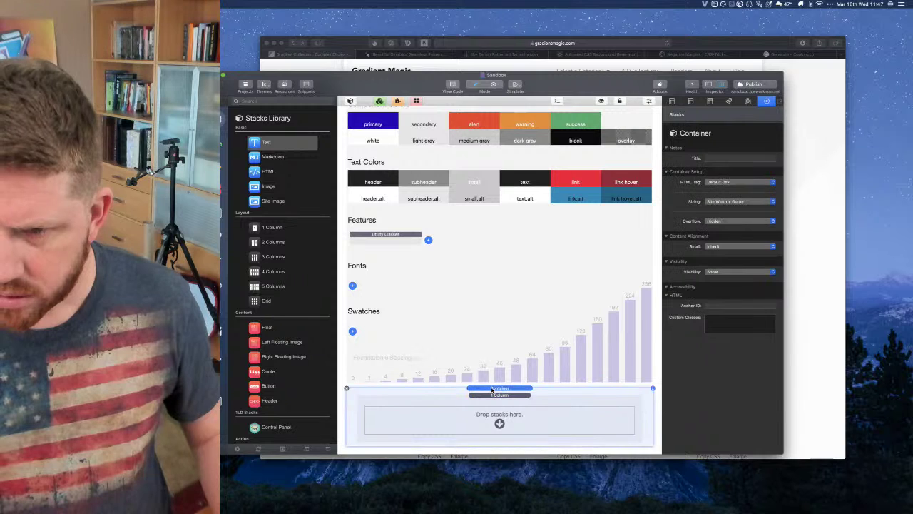
click(725, 329)
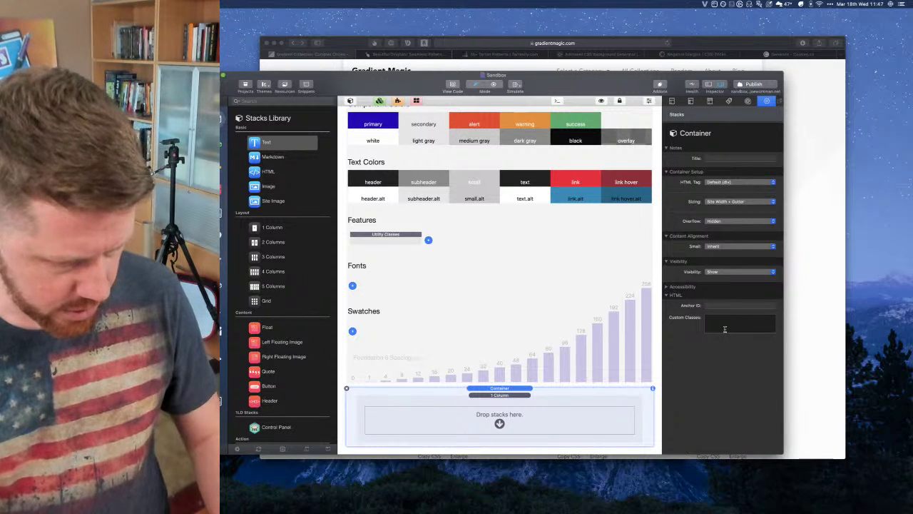
text(h:50)
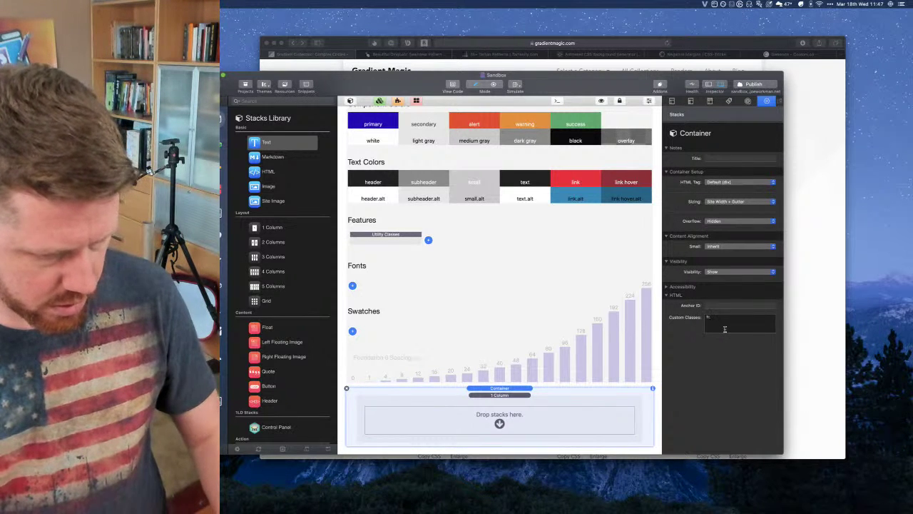
text(vh)
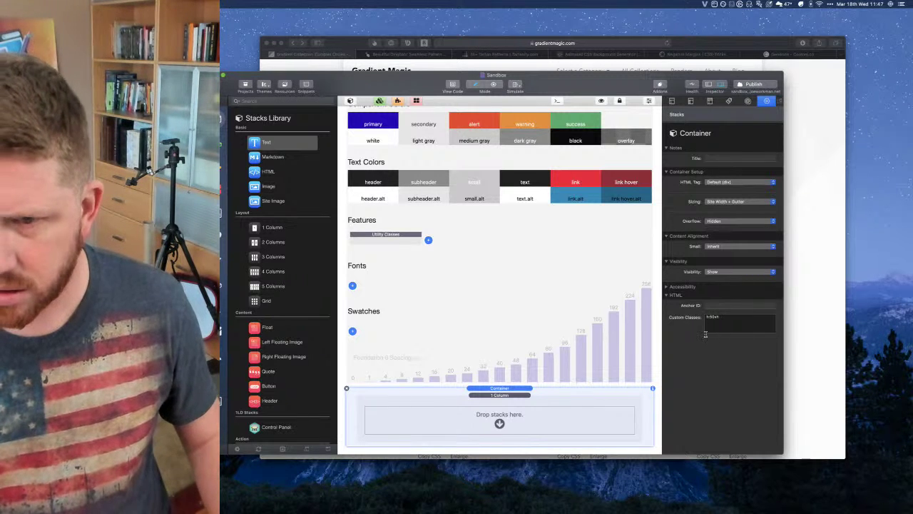
Add the Foundation 6 Classes stack at the start of the page, review its margin, padding, width and height helpers, and remove the stack again
click(389, 241)
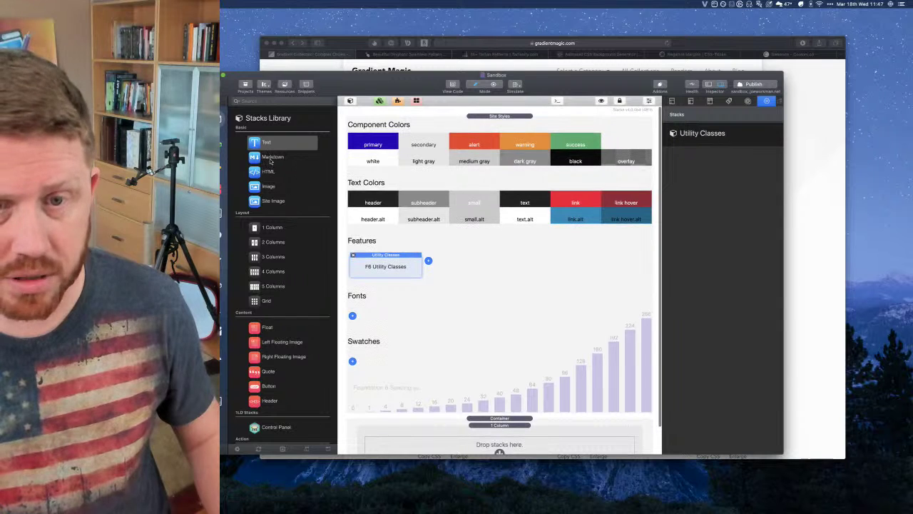
scroll(231, 272, down, 2)
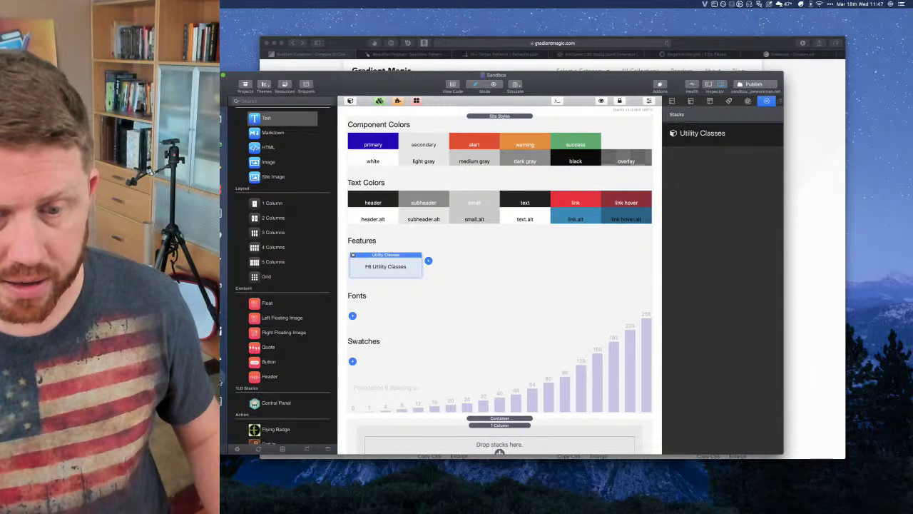
click(218, 377)
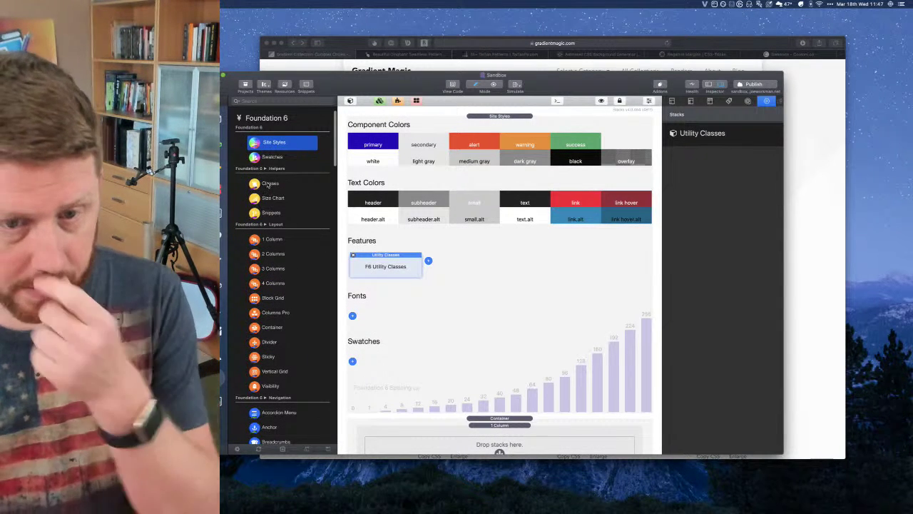
click(269, 184)
drag(519, 118, 519, 118)
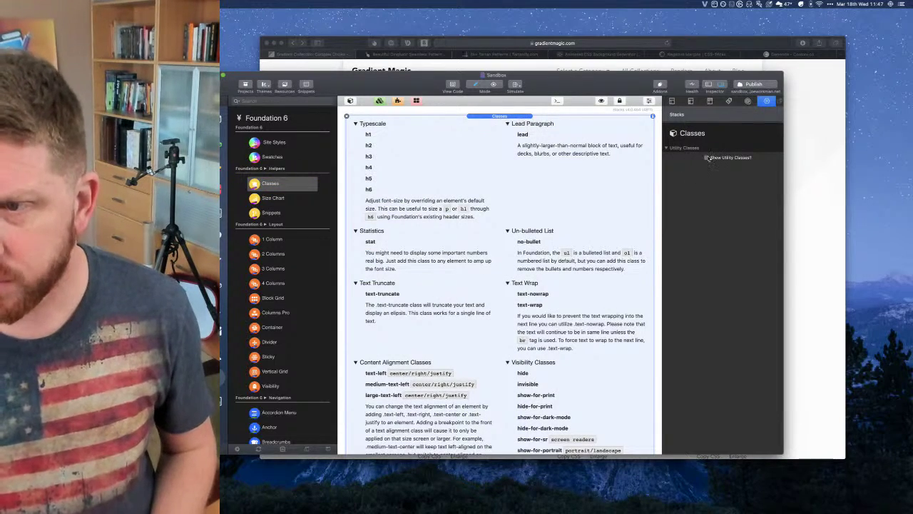
scroll(632, 205, down, 3)
scroll(632, 206, down, 20)
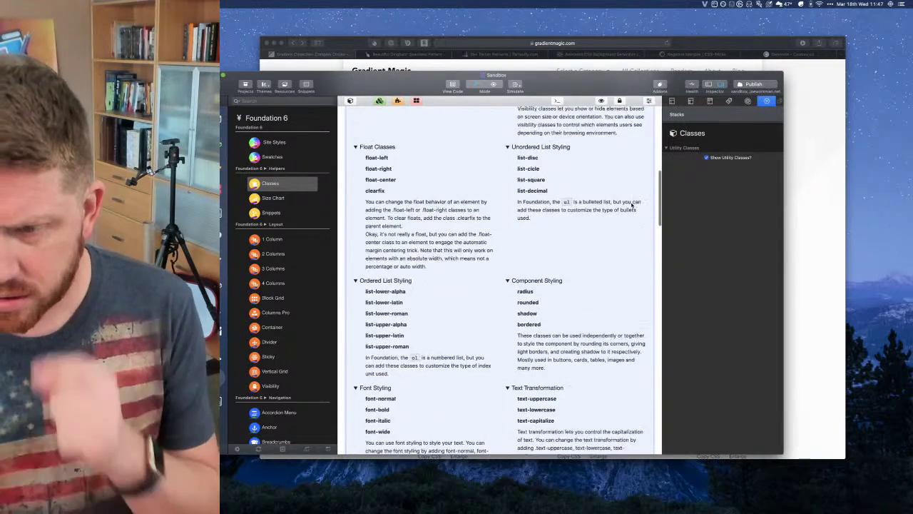
scroll(572, 232, down, 15)
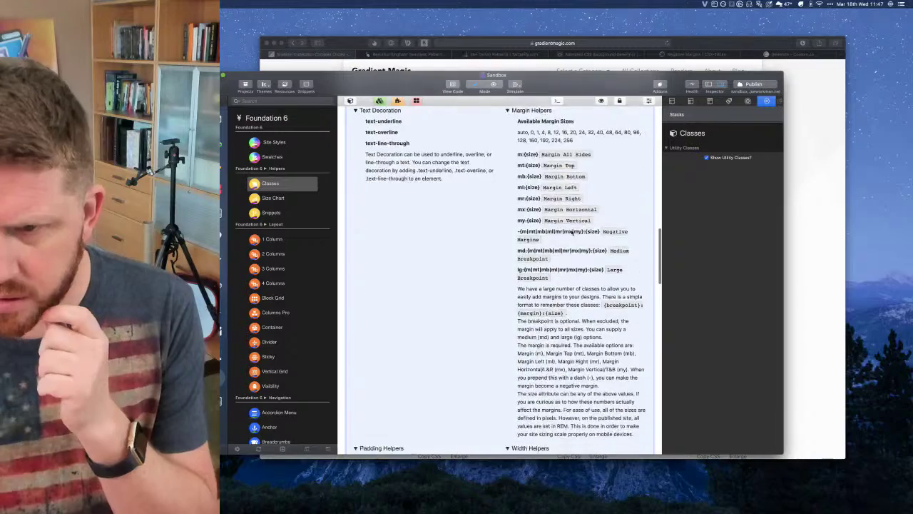
scroll(571, 232, down, 6)
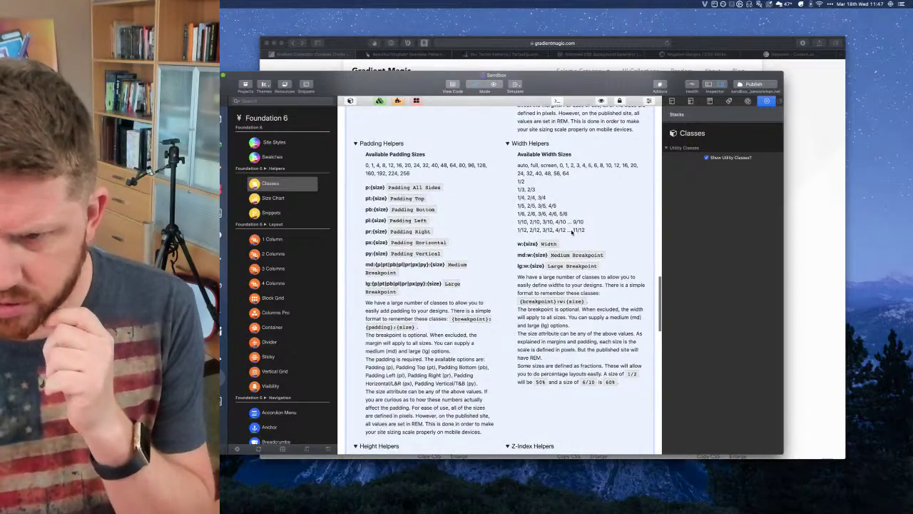
scroll(571, 232, down, 5)
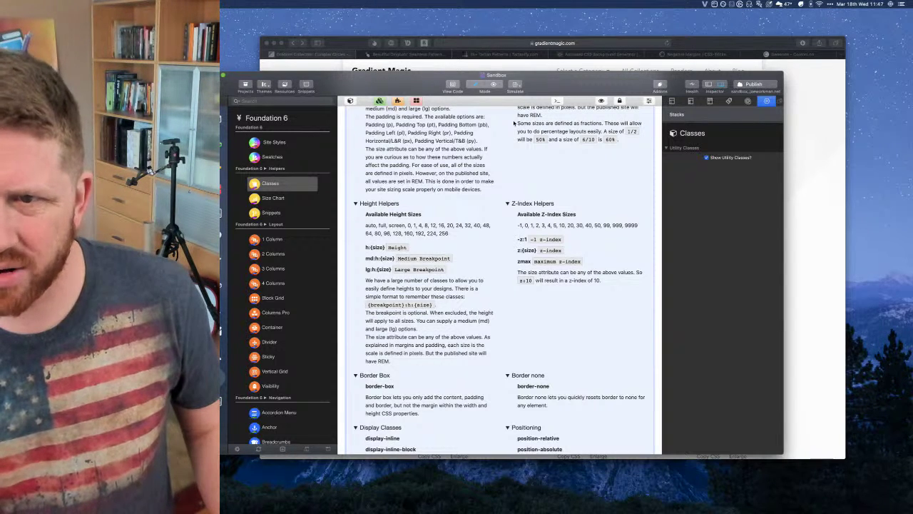
scroll(370, 155, up, 15)
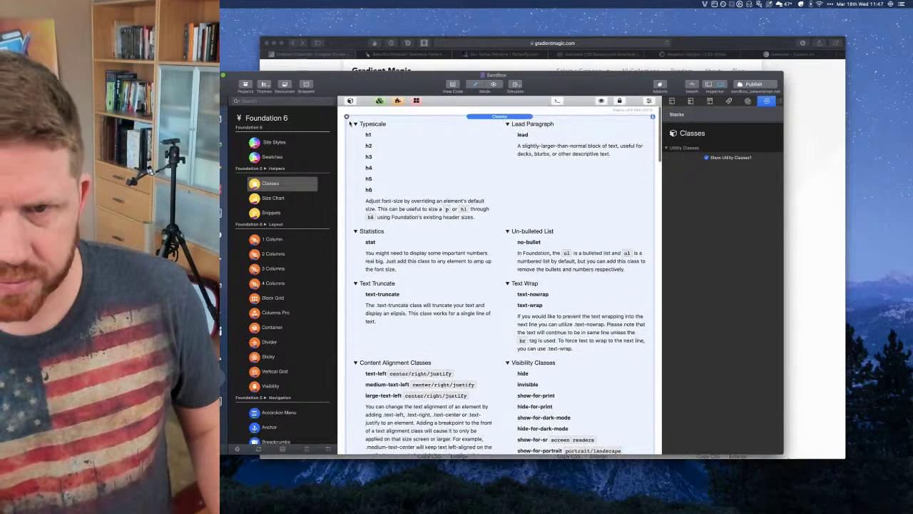
click(347, 117)
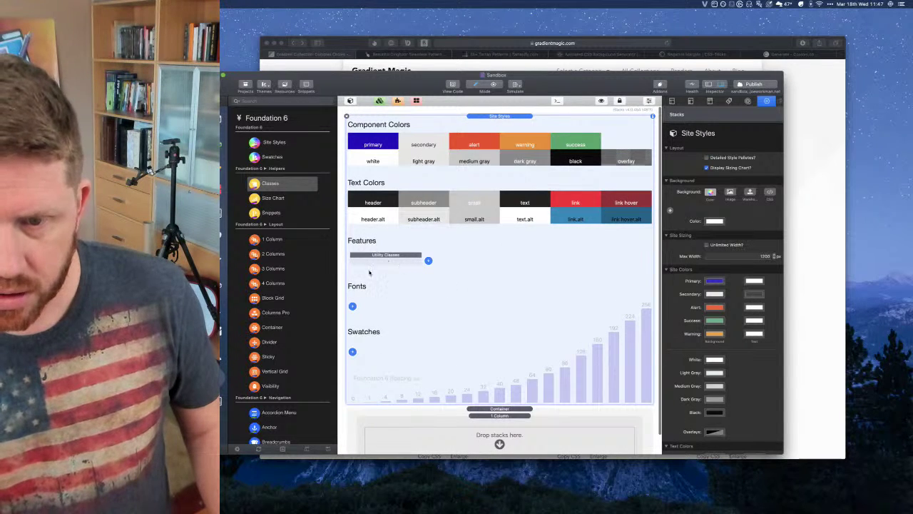
Add a Height swatch to the Swatches section of Site Styles
scroll(422, 347, down, 2)
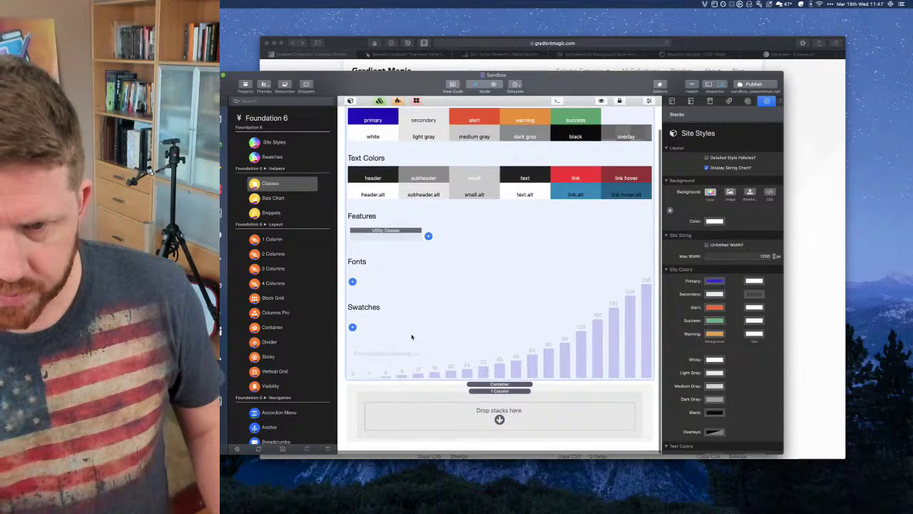
click(353, 331)
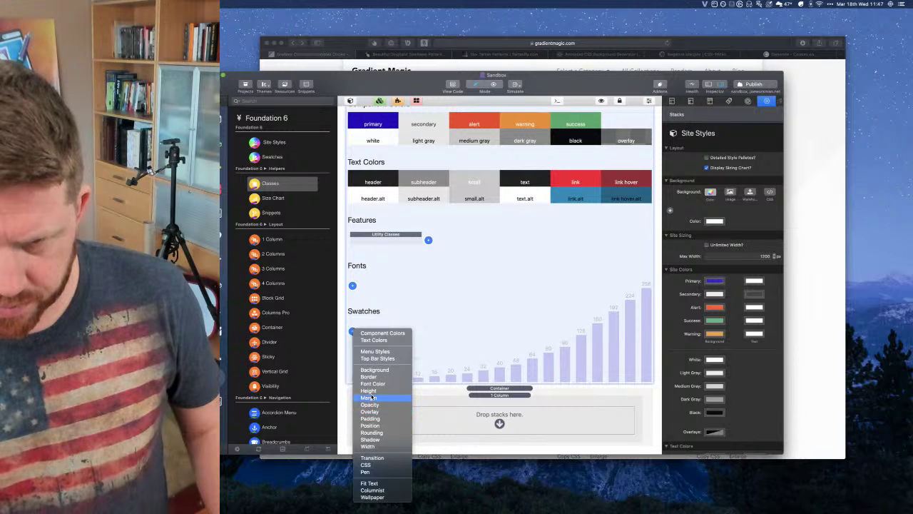
click(369, 391)
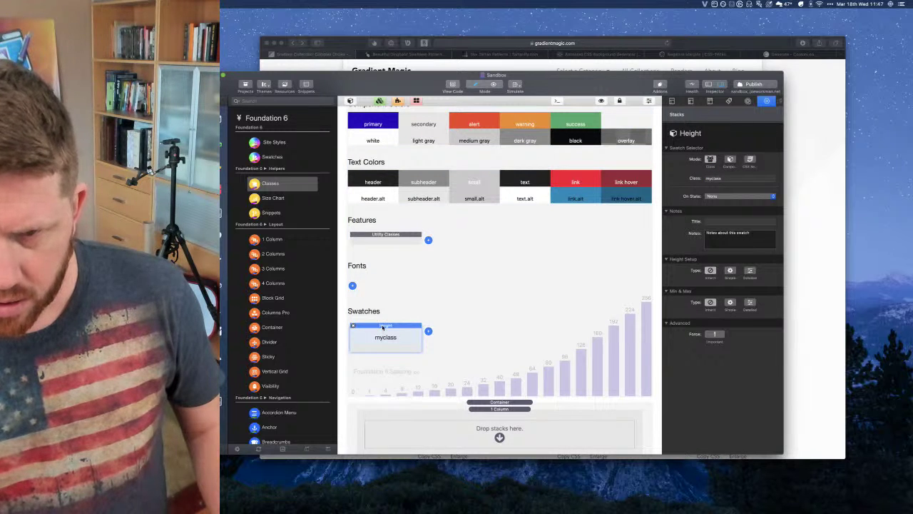
Set the Height swatch's class to half-screen
double_click(721, 179)
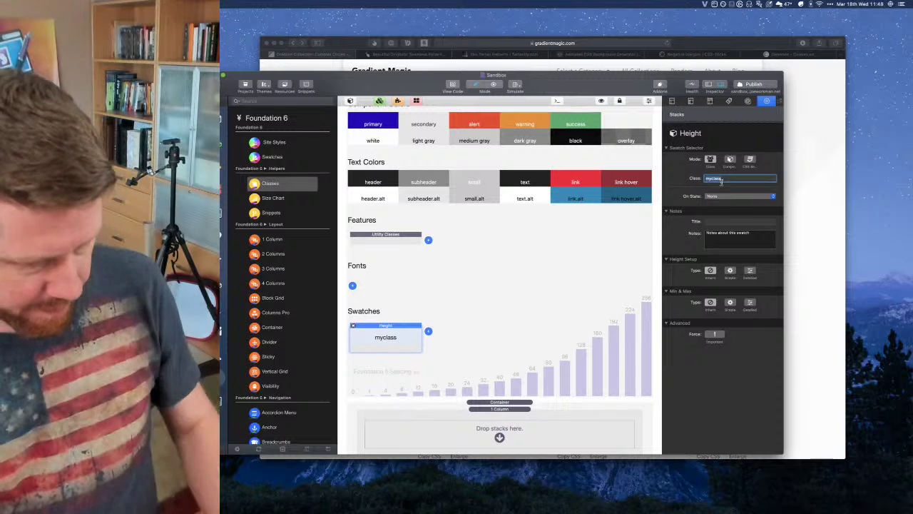
text(half)
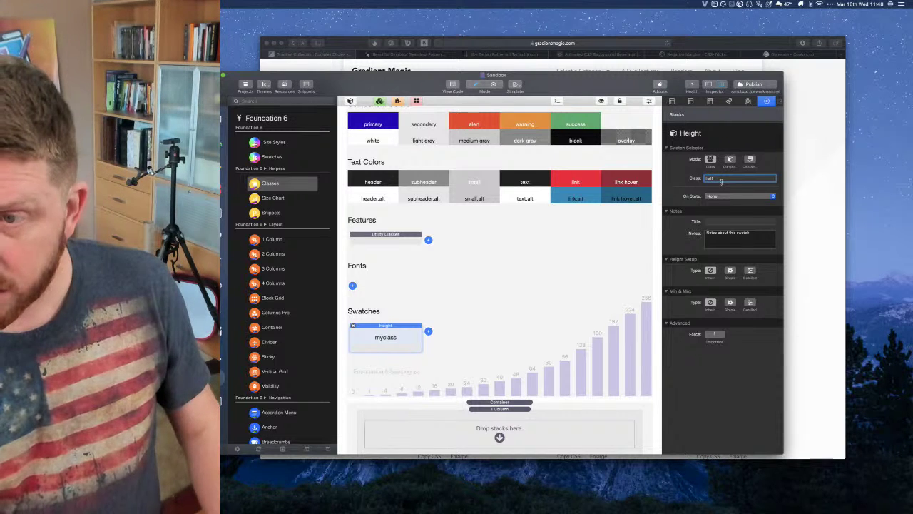
text(-)
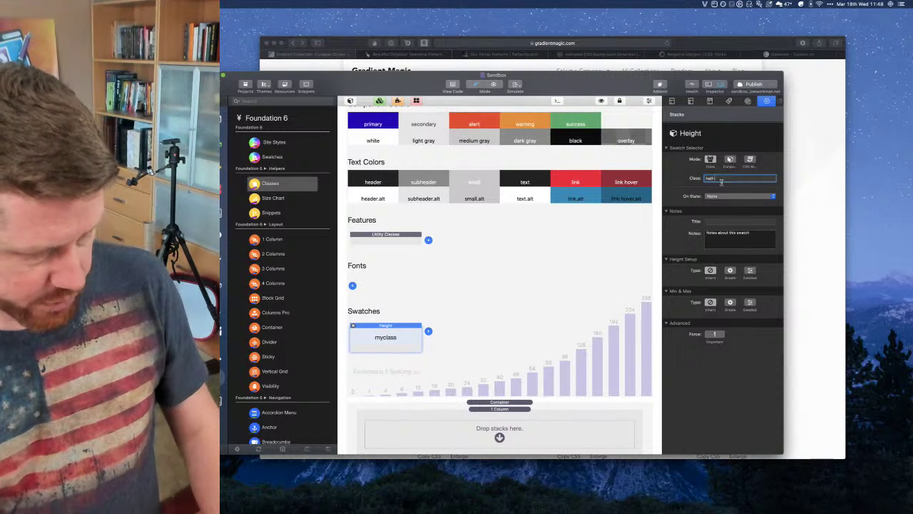
text(screen)
key(Tab)
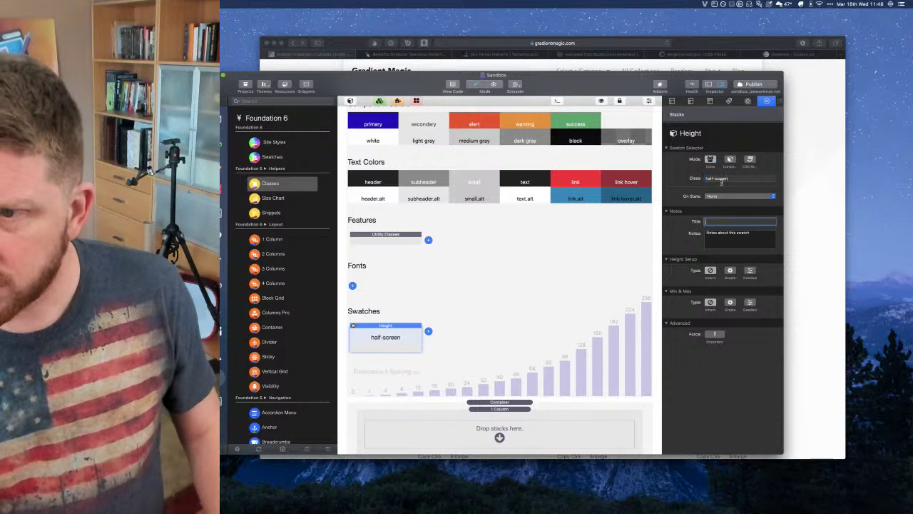
Switch the half-screen swatch's height setup to Simple and set its height to 50% Browser
click(731, 270)
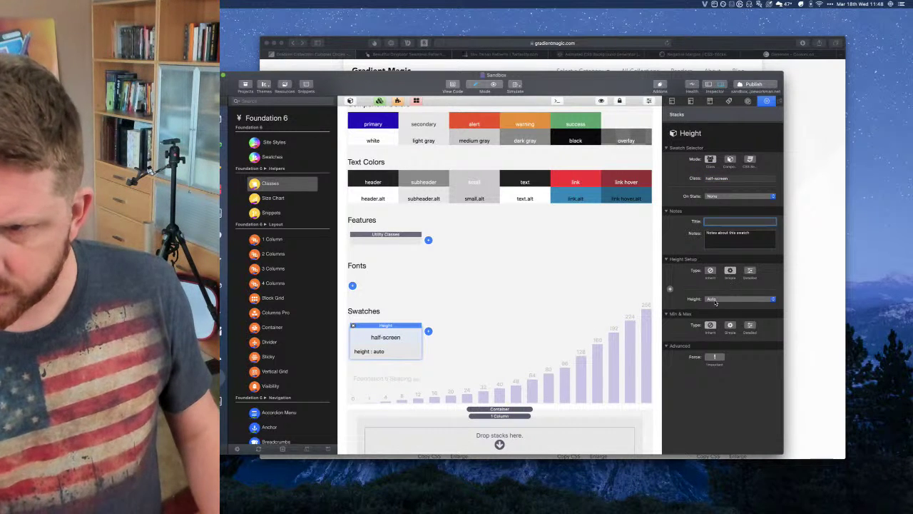
click(715, 300)
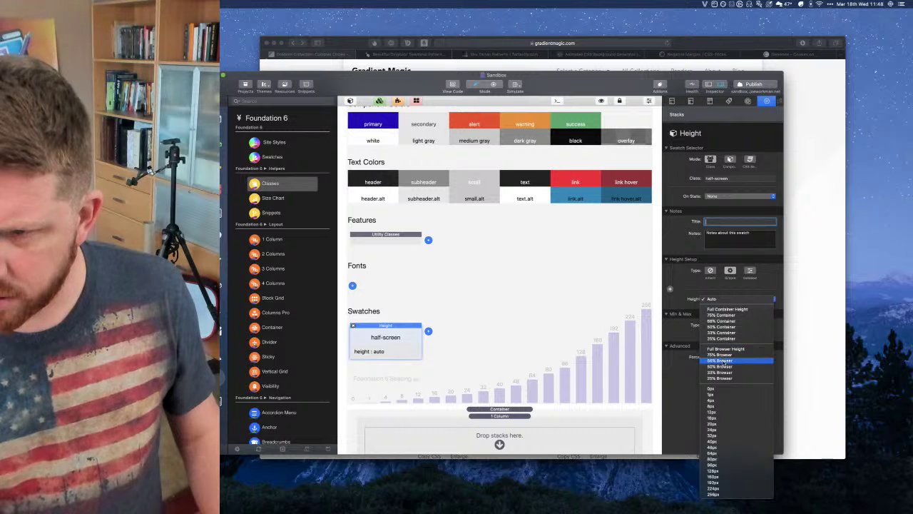
click(725, 367)
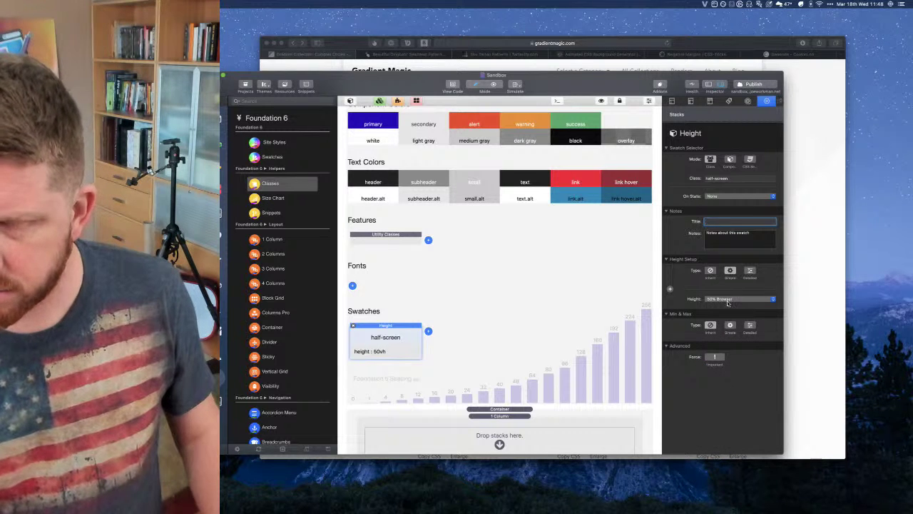
Replace the Container stack's custom class with half-screen
click(500, 409)
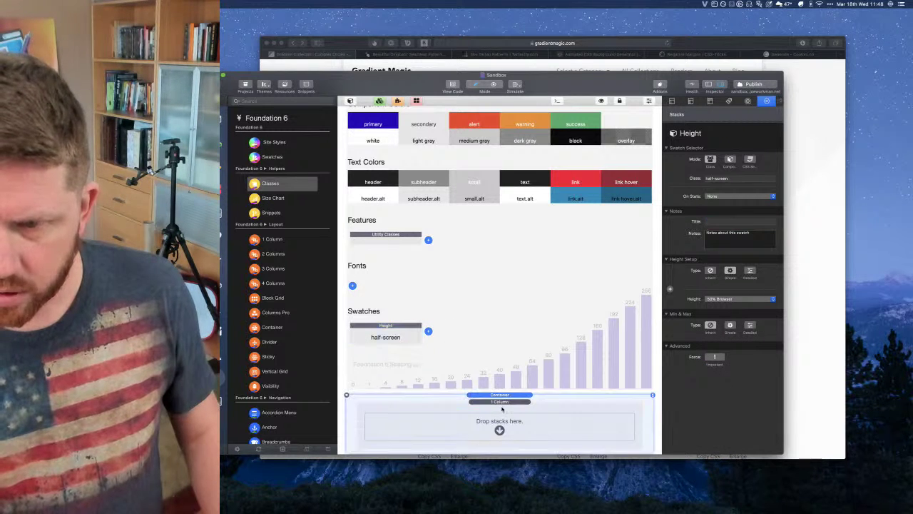
key(BackSpace)
key(BackSpace)
key(BackSpace)
key(BackSpace)
key(BackSpace)
key(BackSpace)
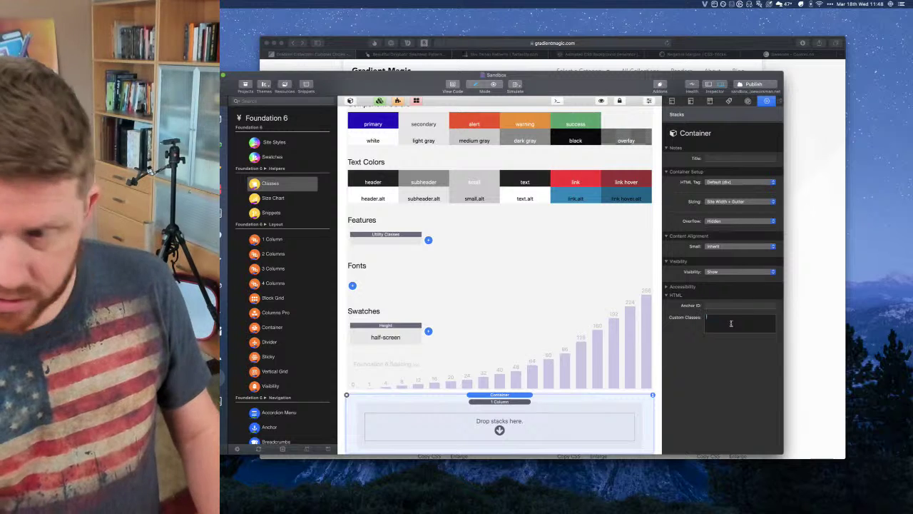
text(h)
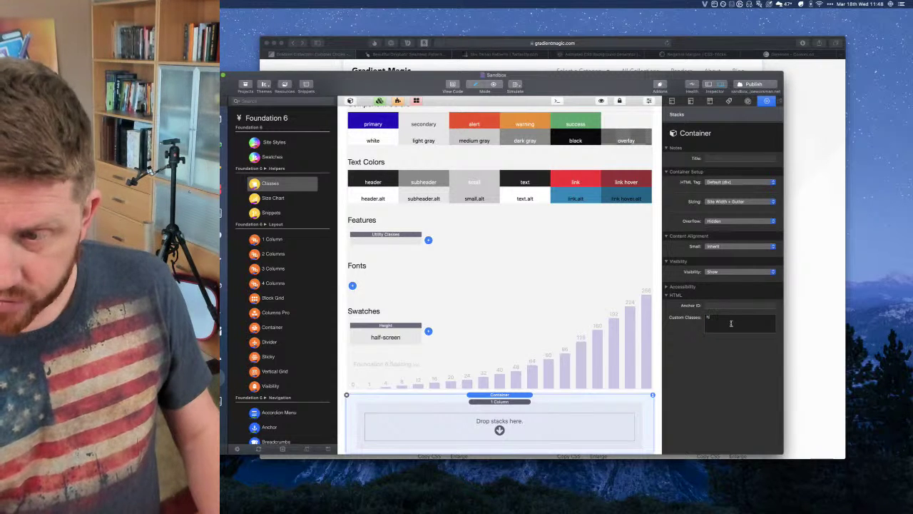
text(alf-screen)
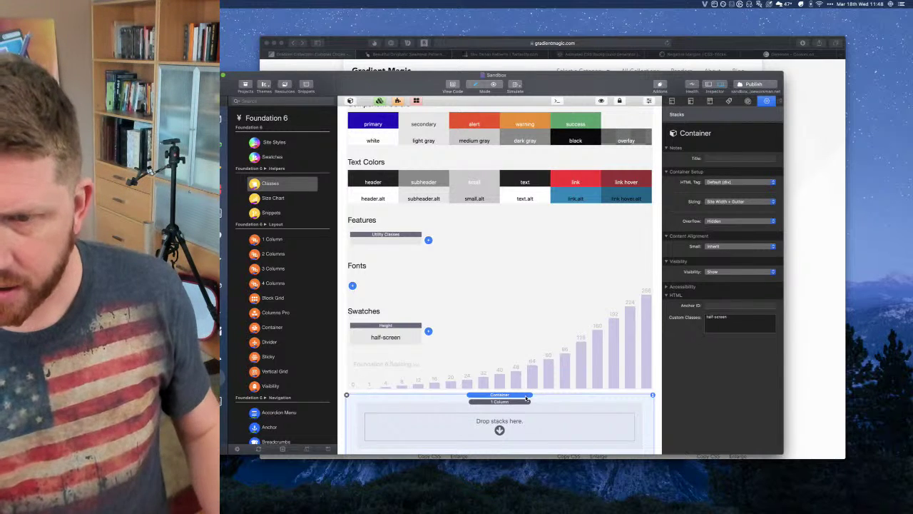
scroll(442, 333, down, 3)
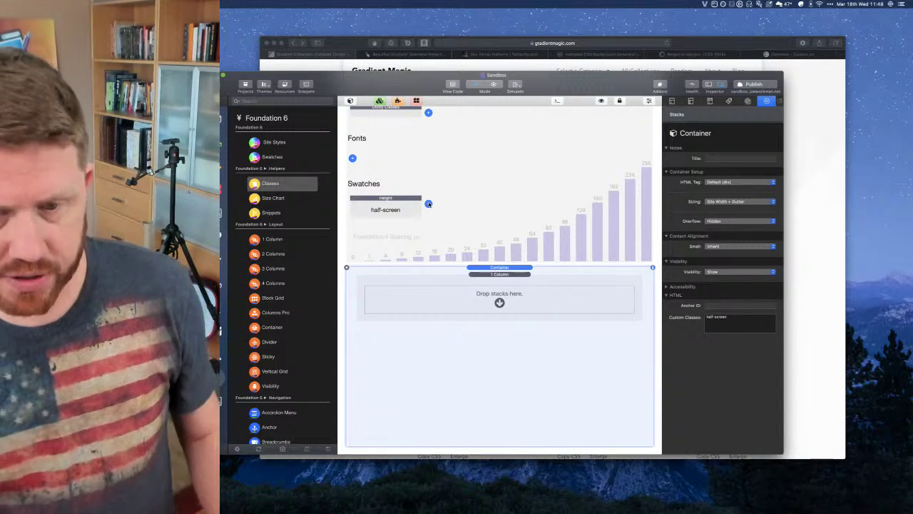
scroll(301, 311, down, 3)
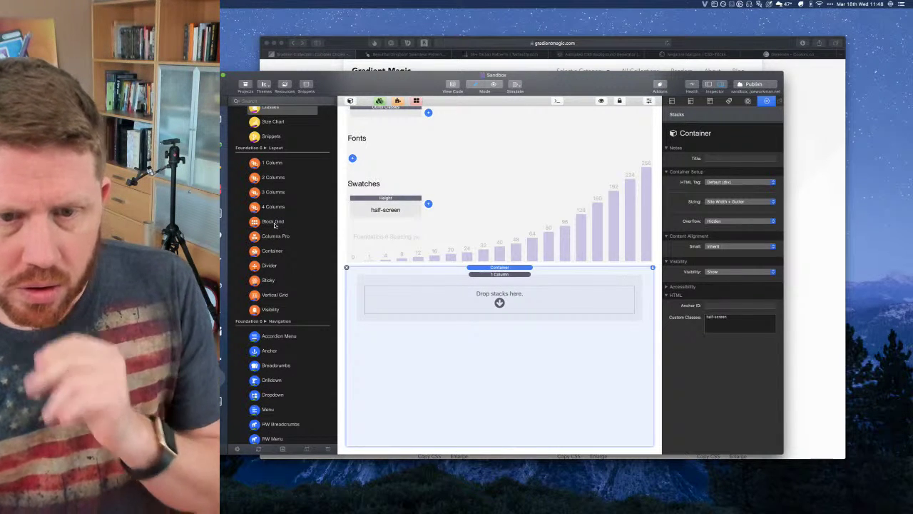
Move the half-screen custom class from the Container stack to the 1 Column stack inside it
triple_click(728, 319)
key(cmd+c)
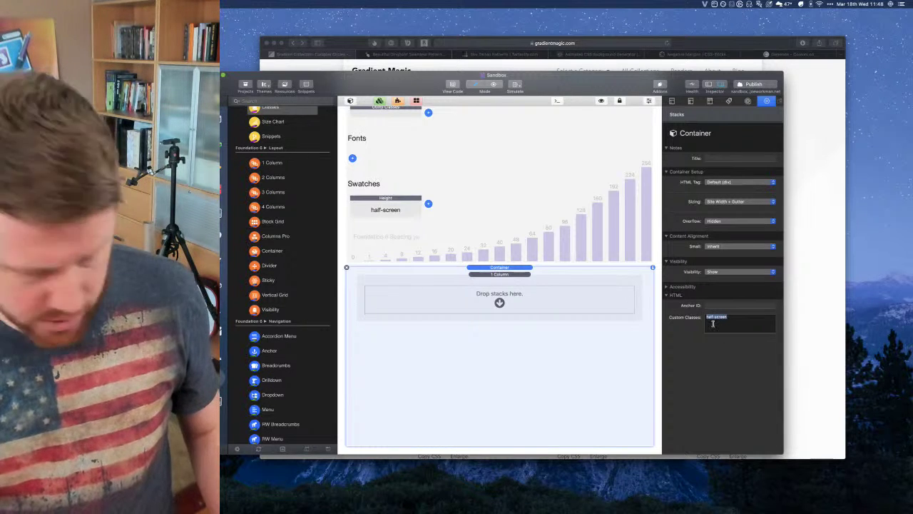
key(BackSpace)
click(539, 279)
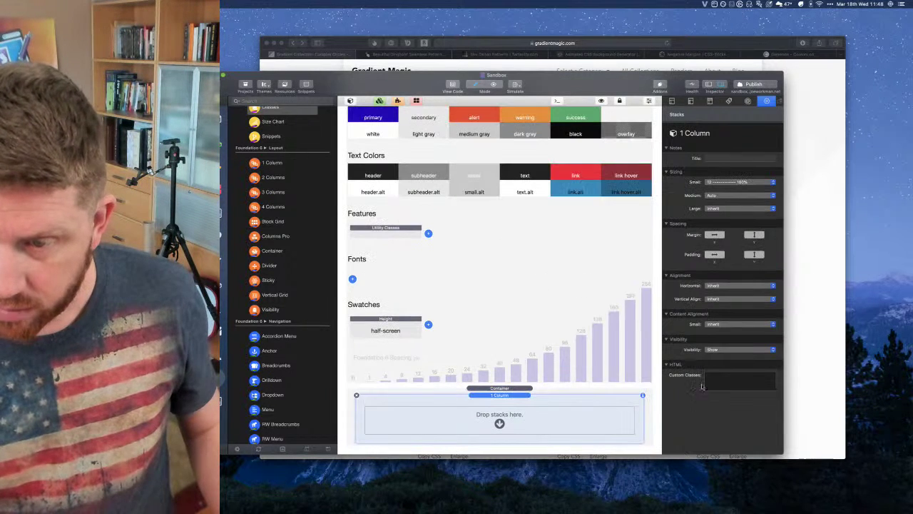
click(726, 383)
key(cmd+v)
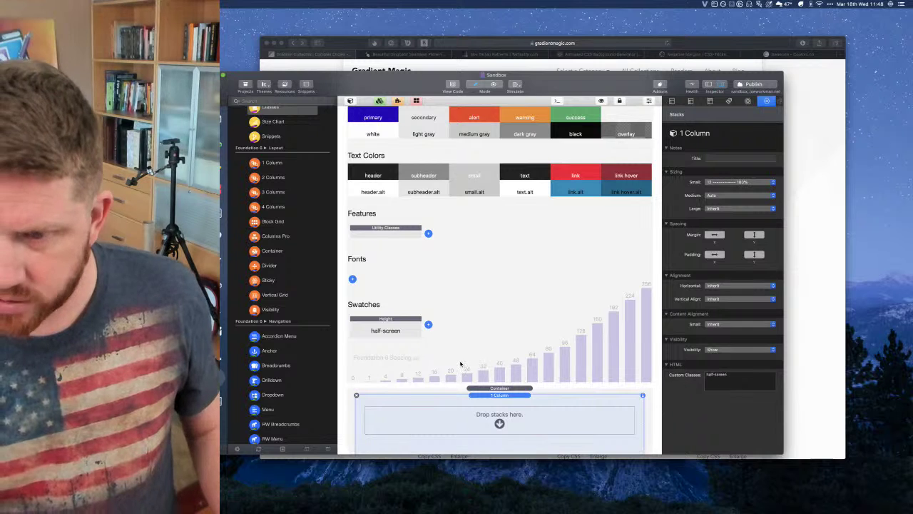
Add a Foundation 6 Header stack inside the 1 Column stack
scroll(461, 366, down, 3)
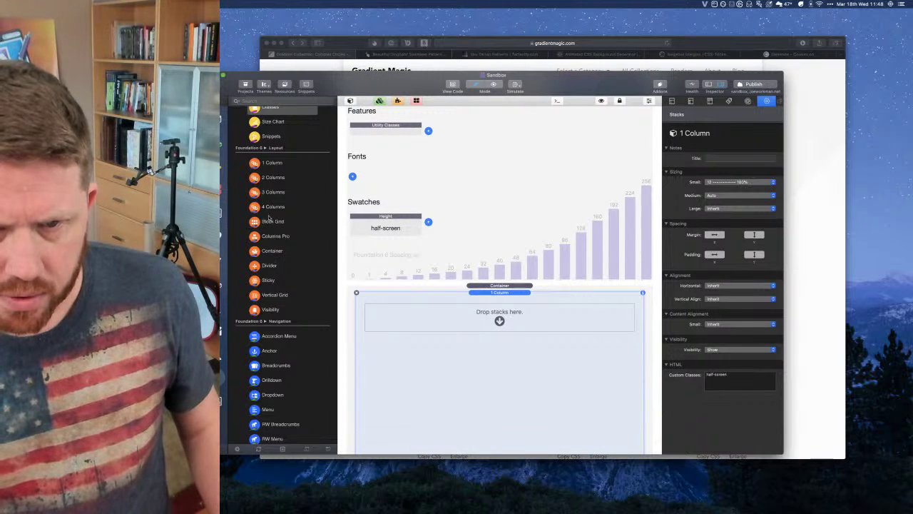
scroll(264, 253, down, 1)
scroll(264, 253, down, 10)
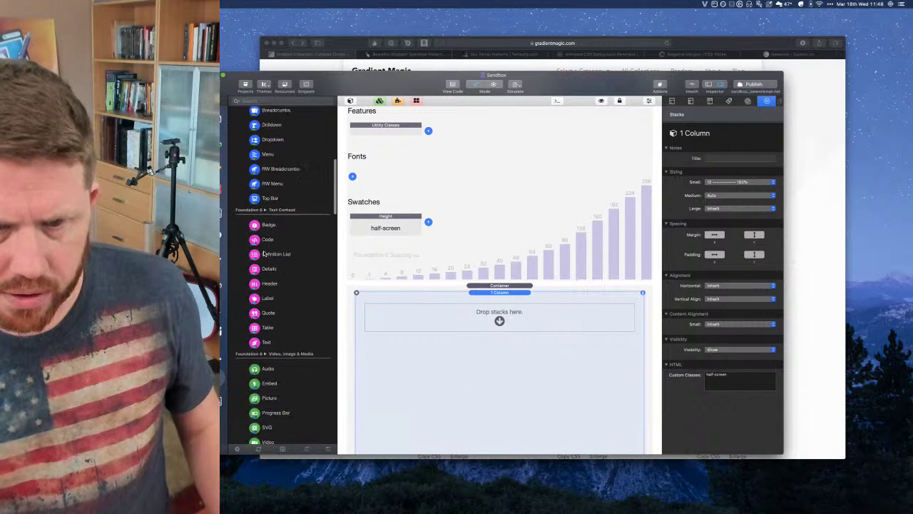
click(259, 254)
drag(255, 254, 495, 320)
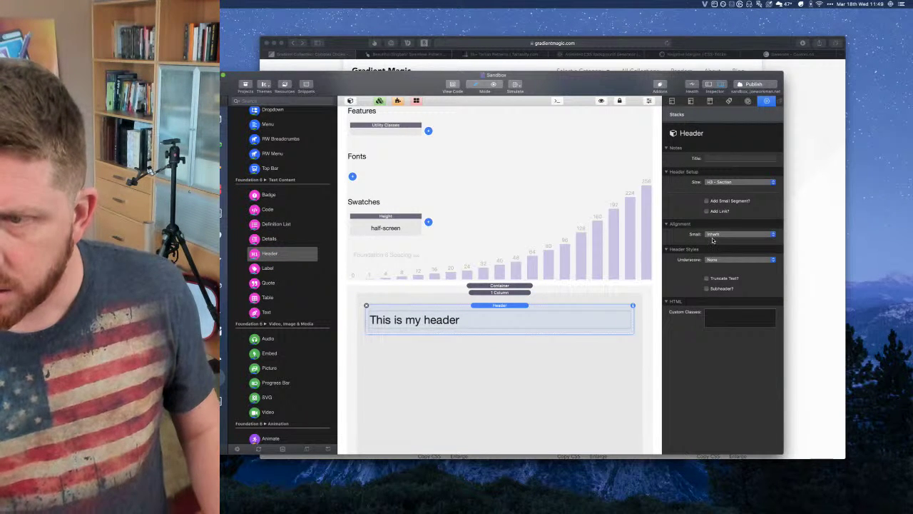
Add a Fit Text swatch to the Swatches section of Site Styles and set its class to fittext
click(429, 222)
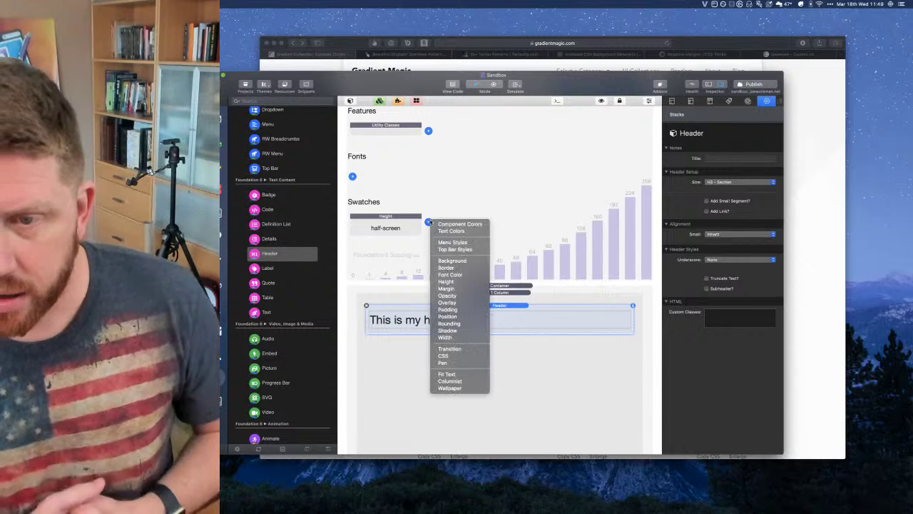
click(445, 375)
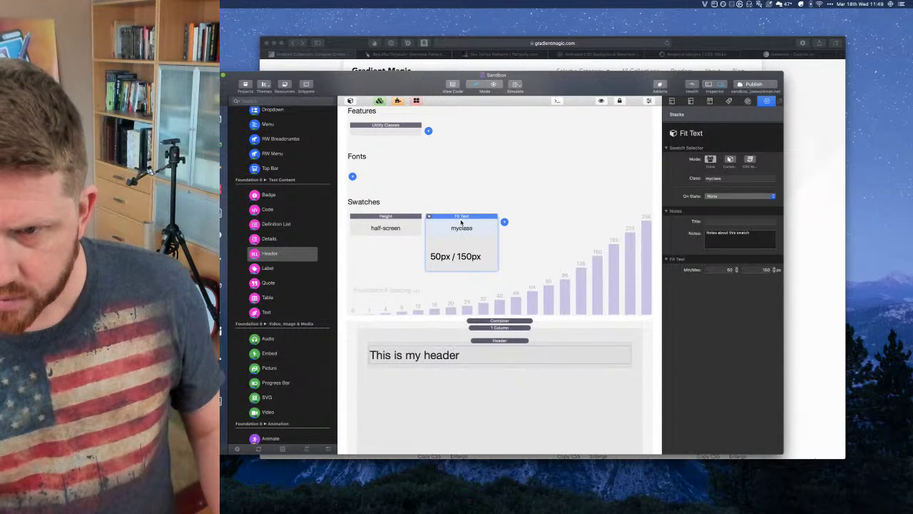
double_click(730, 179)
text(hero)
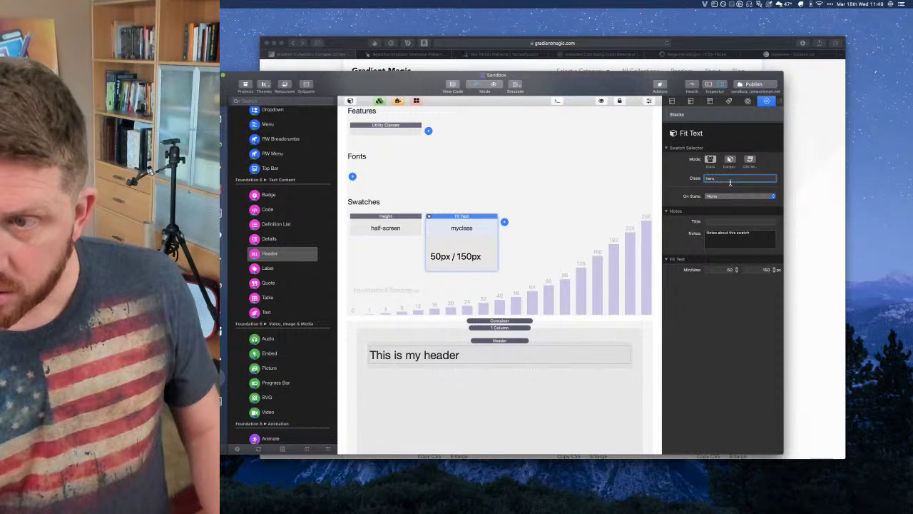
text(fittext)
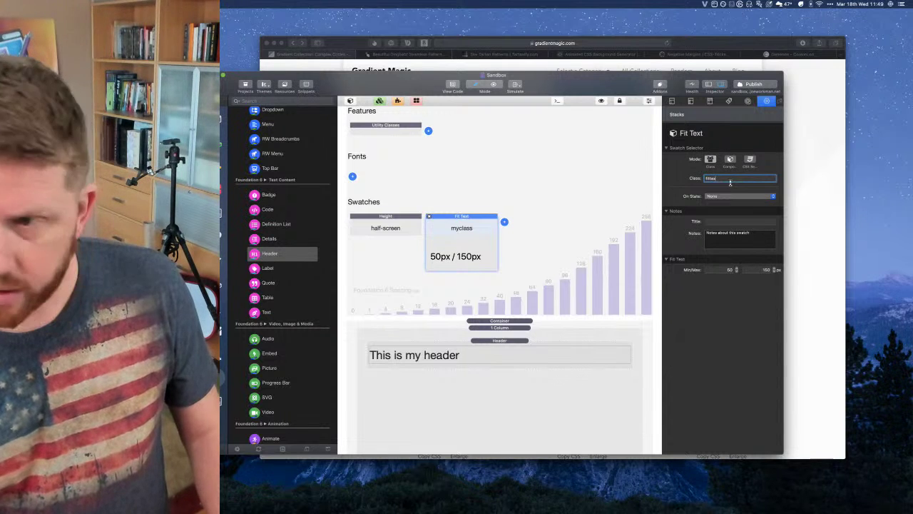
key(Tab)
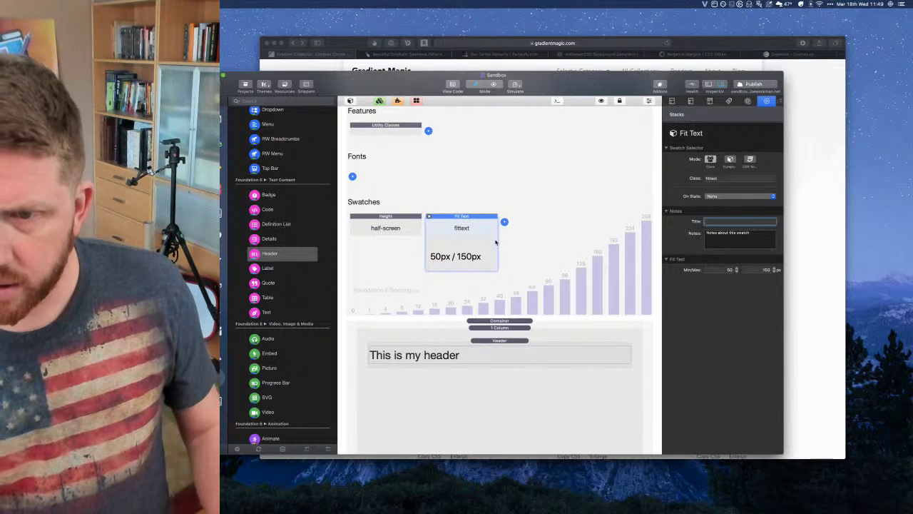
Set the Header stack's size to H1 - Page Title and give it the custom class fittext
click(484, 342)
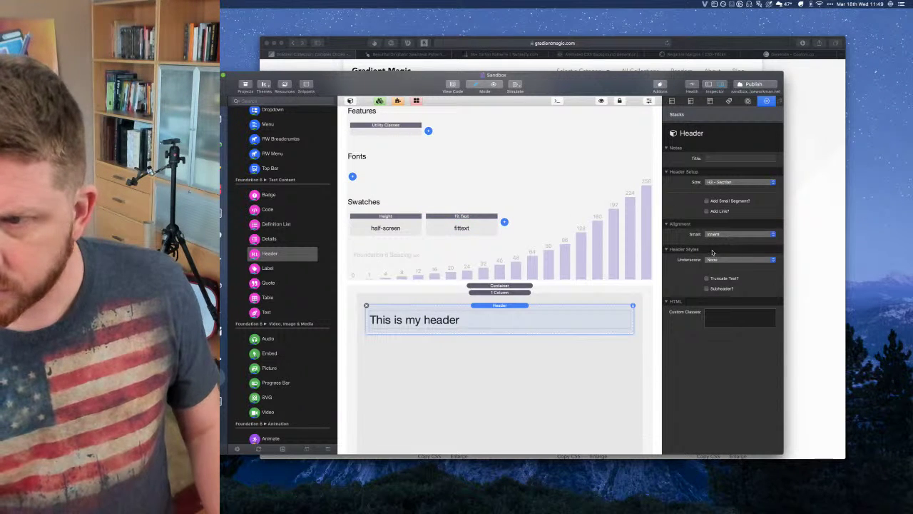
click(719, 182)
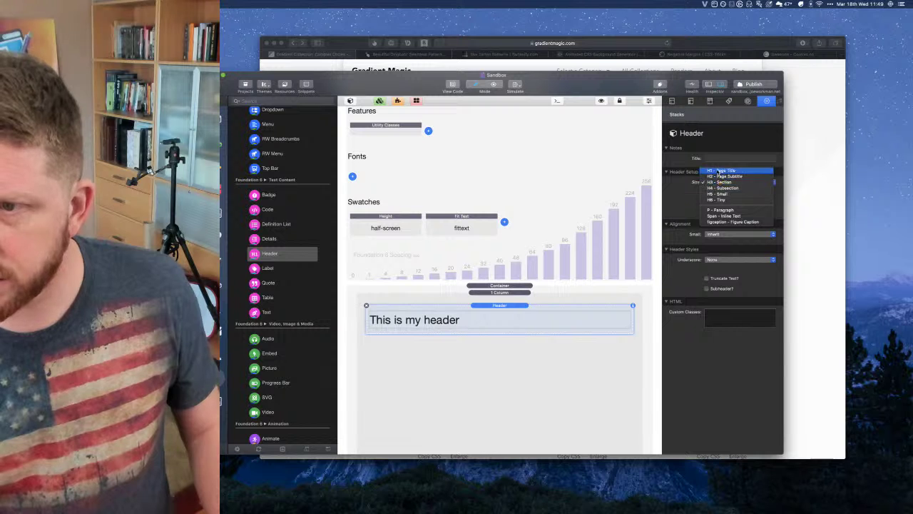
click(718, 171)
click(714, 321)
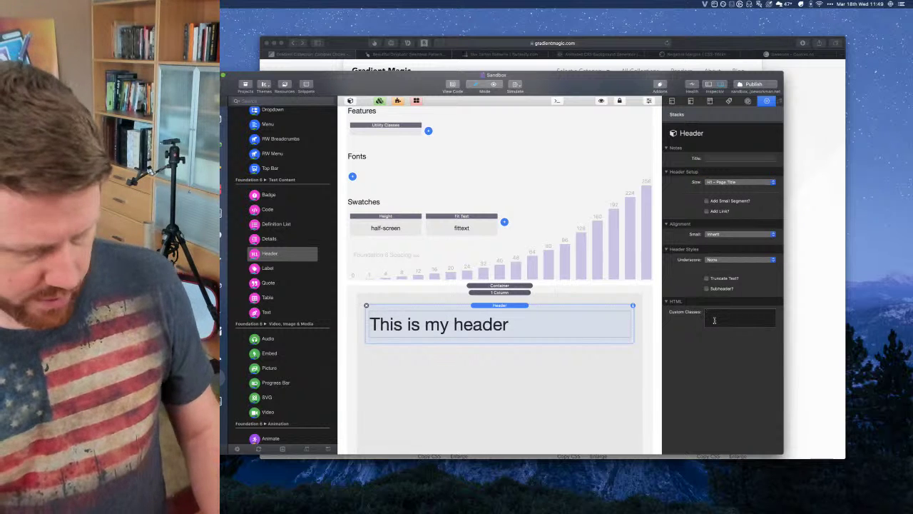
text(fittext)
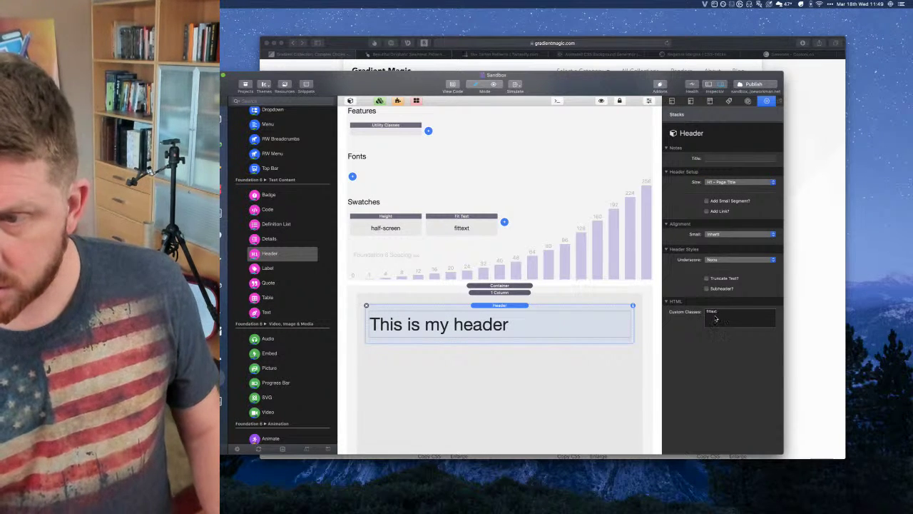
Preview the page in the browser and narrow the window to check how the header text scales
key(super+shift+r)
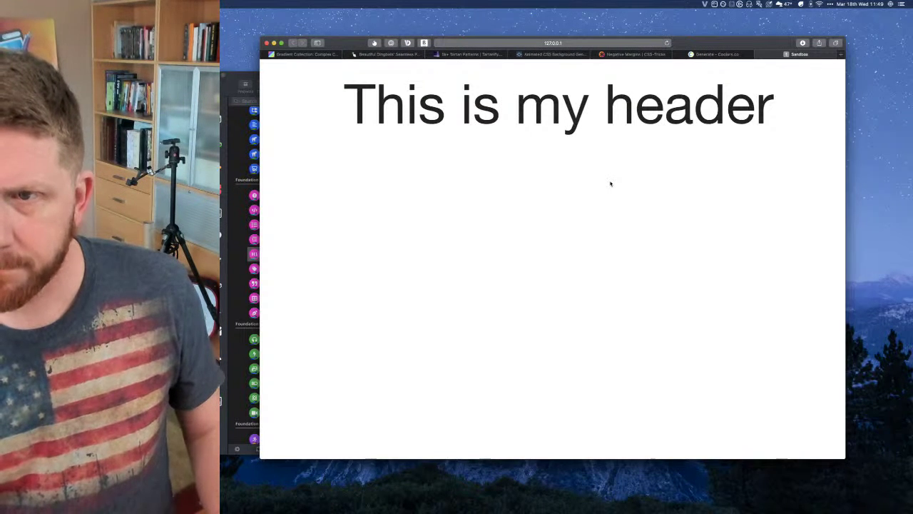
drag(847, 117, 695, 144)
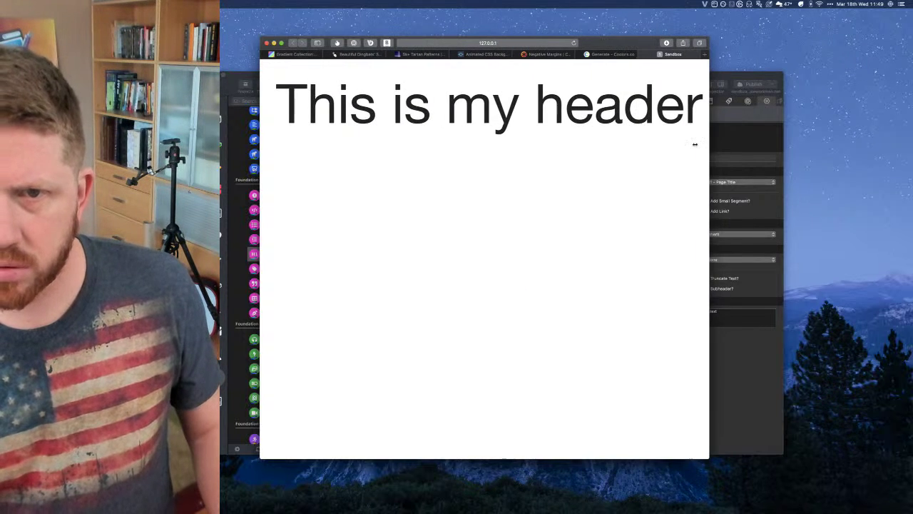
Back in RapidWeaver, turn off the horizontal and vertical margin and padding of the 1 Column stack
click(242, 73)
click(492, 293)
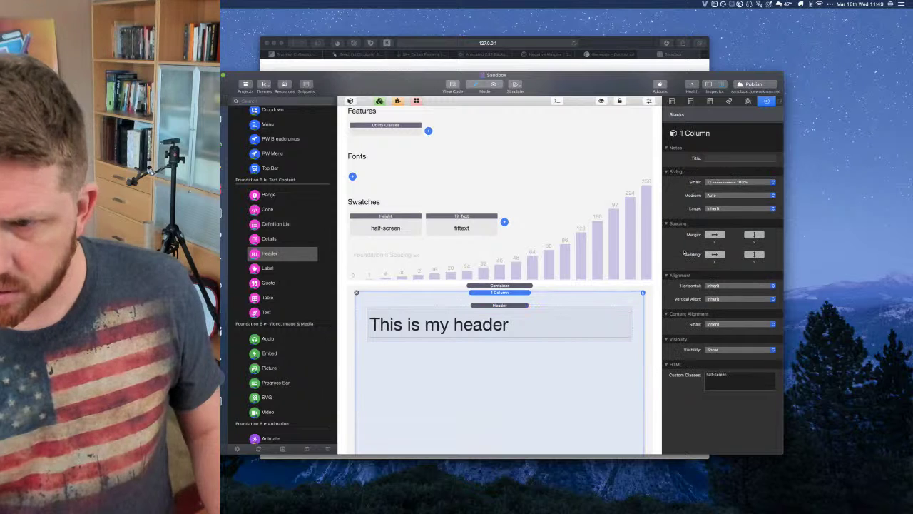
click(757, 254)
click(716, 255)
click(716, 236)
click(759, 236)
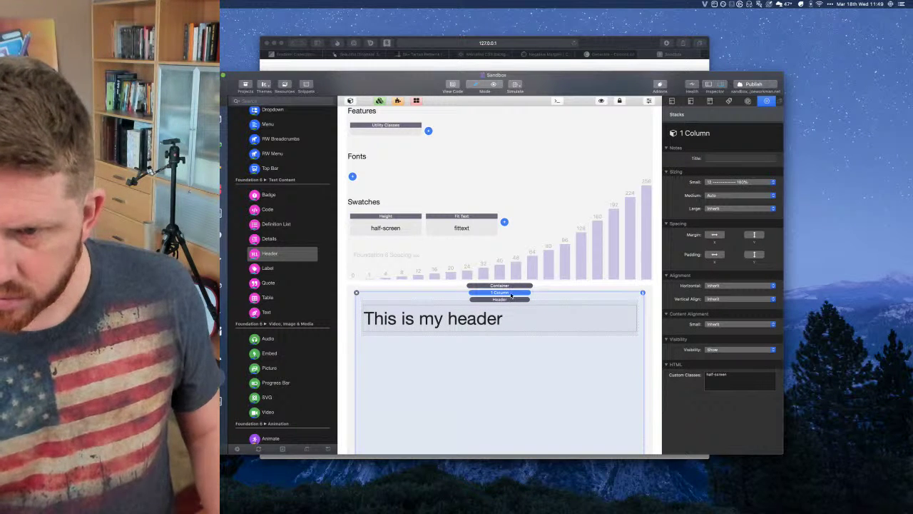
Set the 1 Column stack's vertical alignment to Middle and reload the page preview in Safari
click(716, 303)
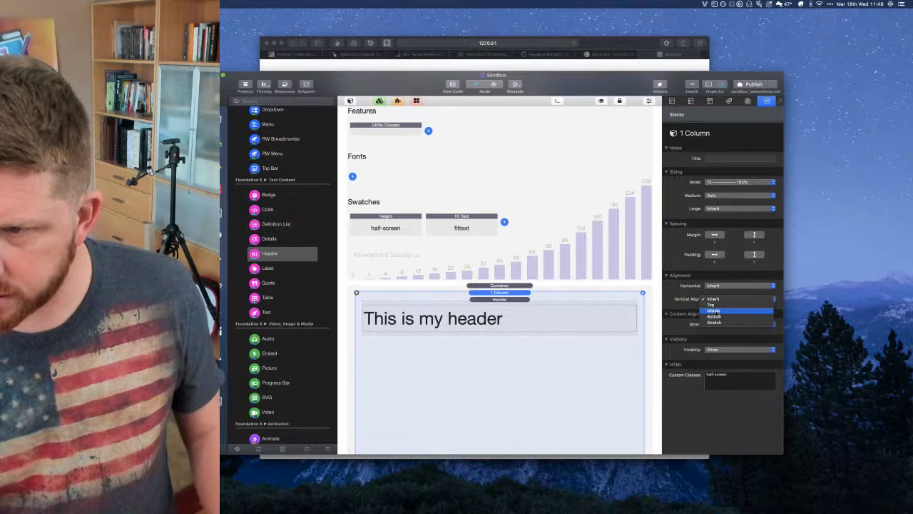
click(719, 311)
scroll(568, 300, down, 2)
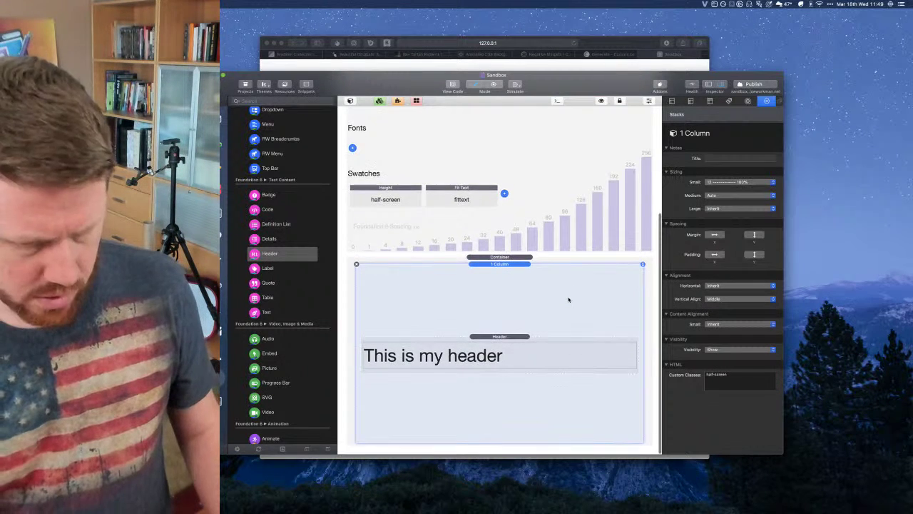
key(super+Tab)
key(super+r)
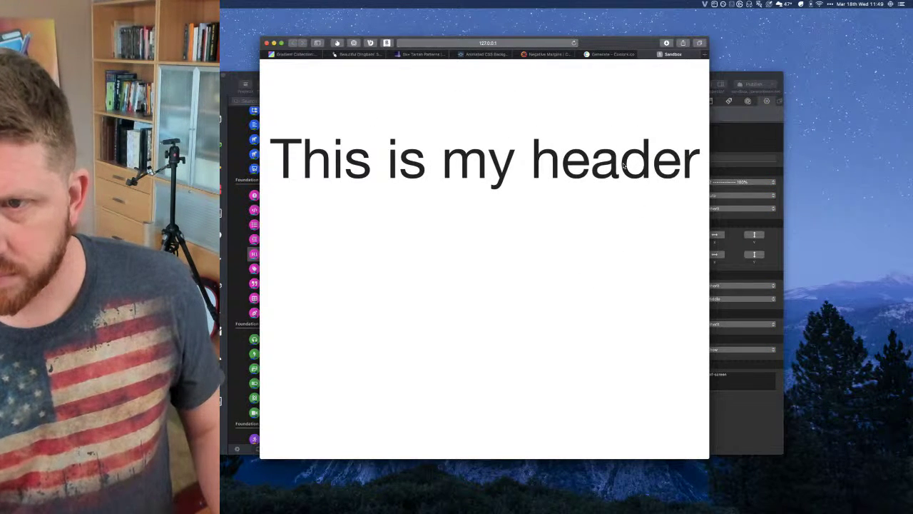
Narrow and widen the Safari preview window repeatedly to check how the fit-text header scales
drag(710, 167, 362, 209)
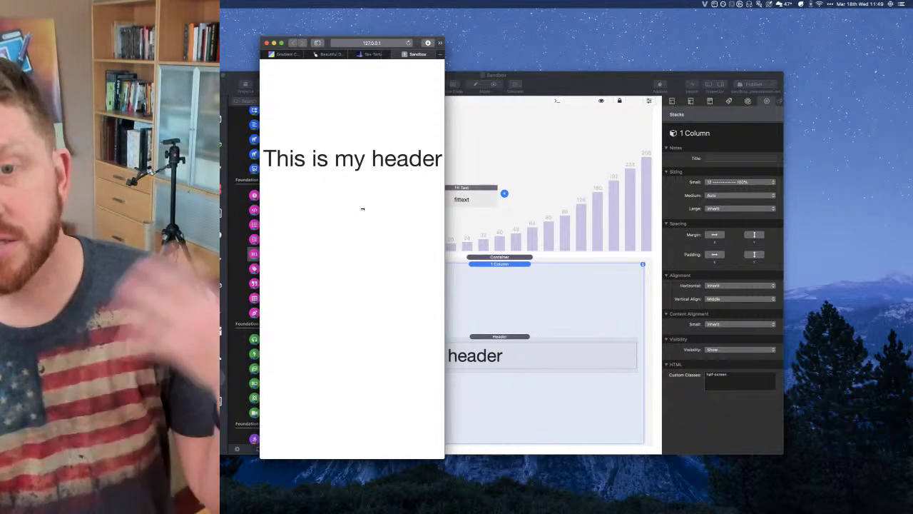
drag(440, 200, 563, 207)
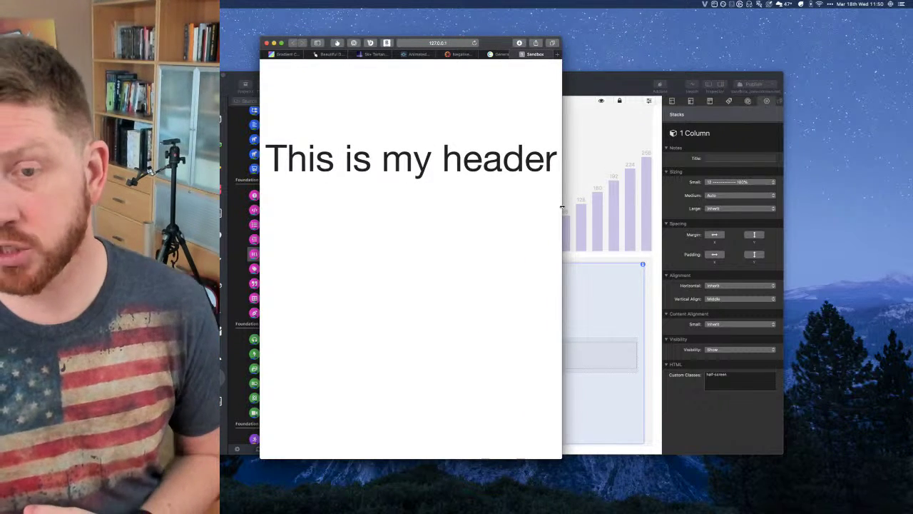
drag(562, 207, 442, 212)
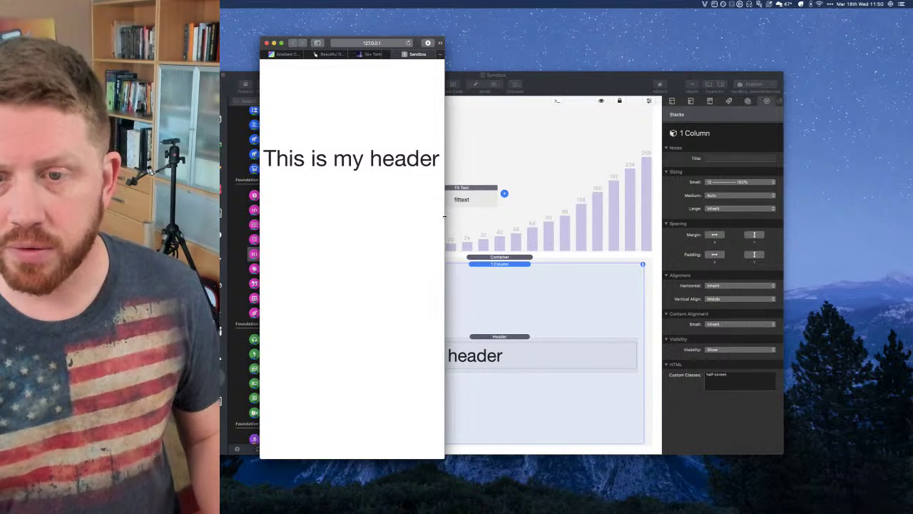
drag(443, 211, 620, 204)
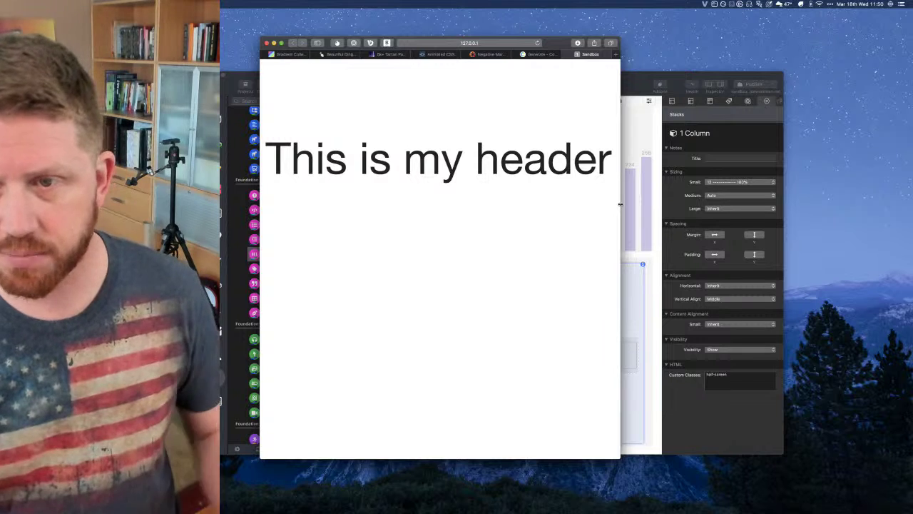
Switch back to RapidWeaver and add a Background swatch after the Fit Text swatch
click(656, 78)
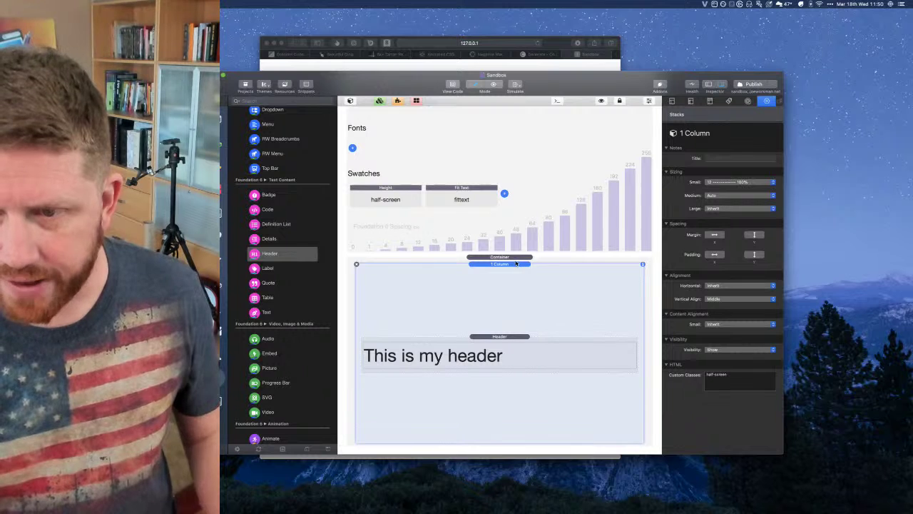
click(500, 256)
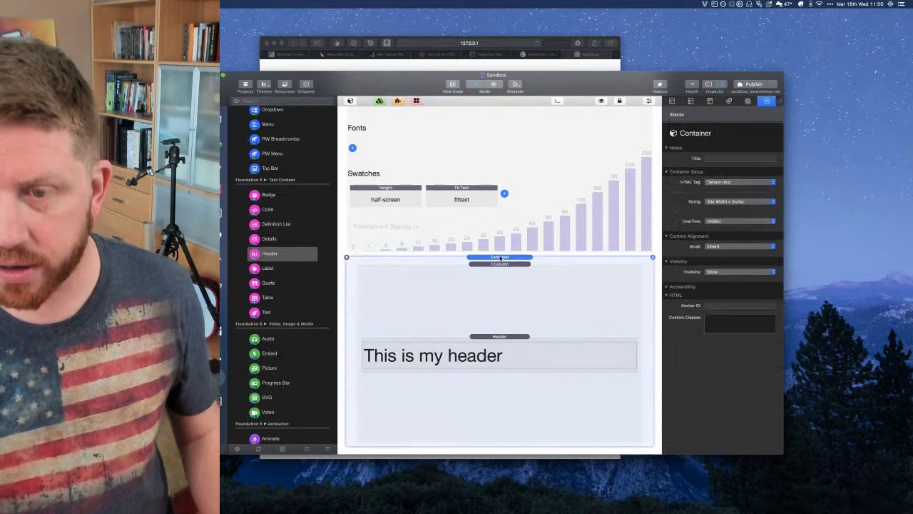
click(509, 47)
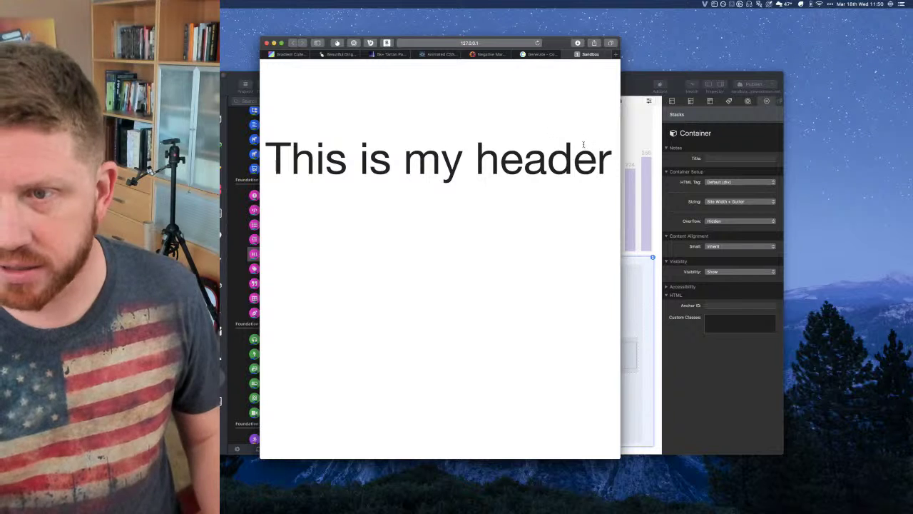
click(642, 81)
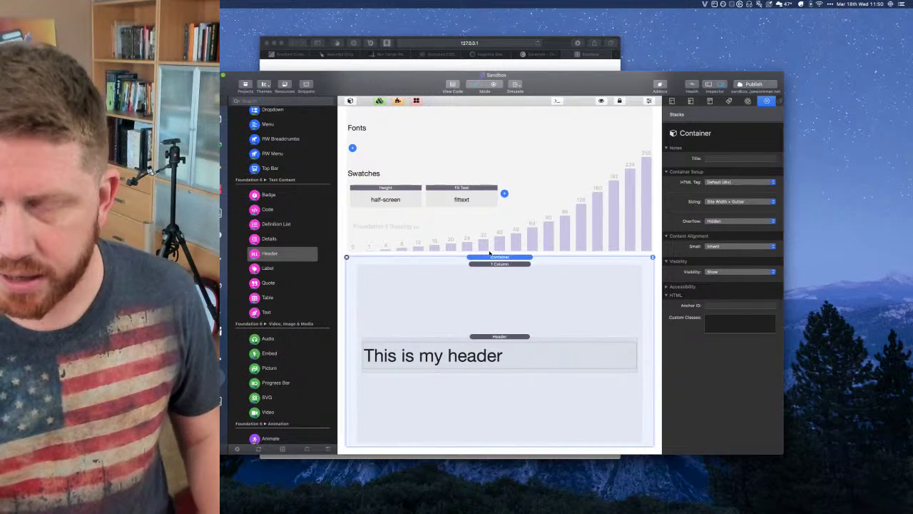
click(505, 193)
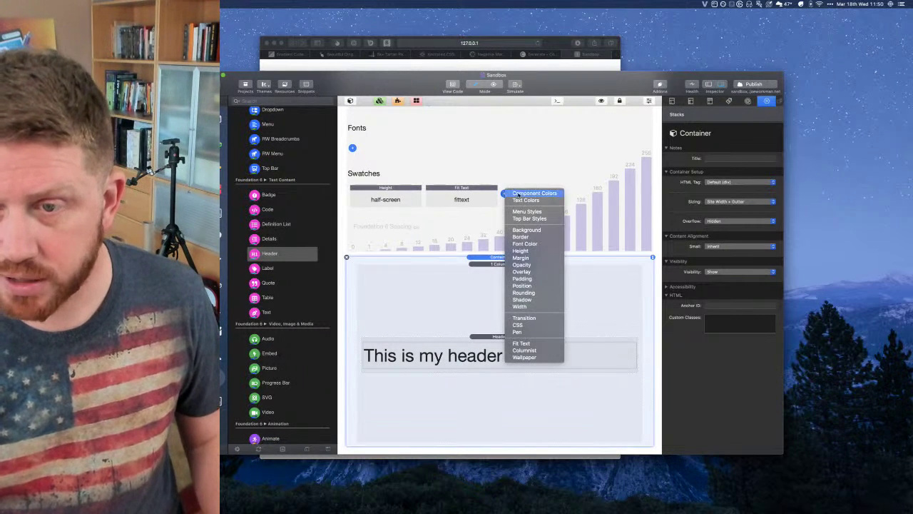
click(527, 230)
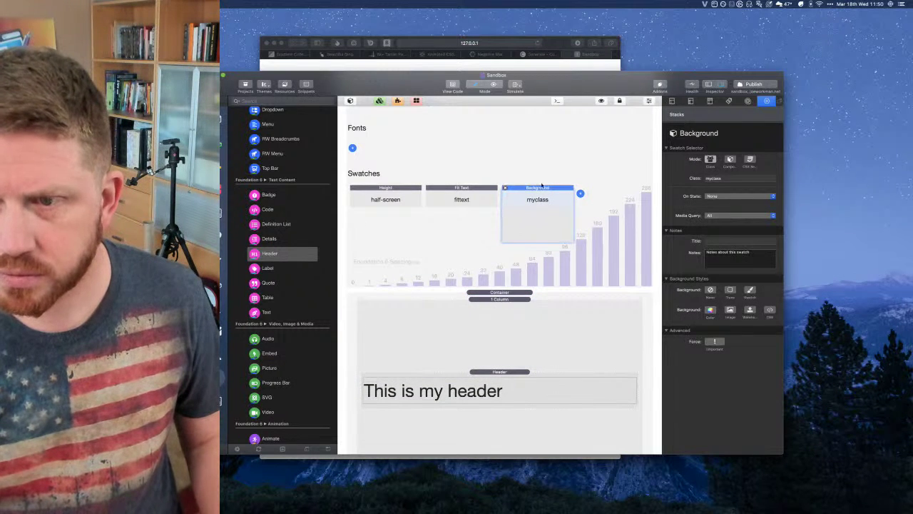
In Safari, copy the CSS of the light-blue-to-purple gradient in Gradient Magic's Complex Circles collection and view it enlarged
click(544, 68)
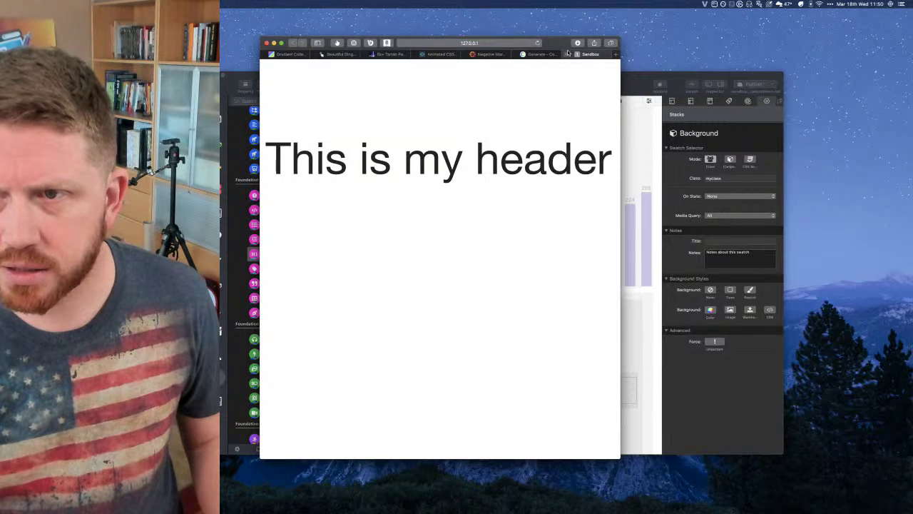
click(568, 55)
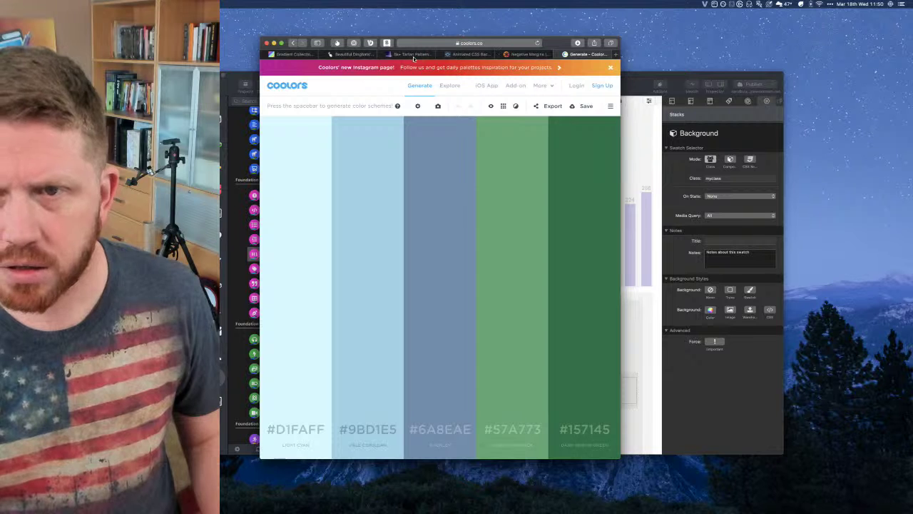
click(294, 55)
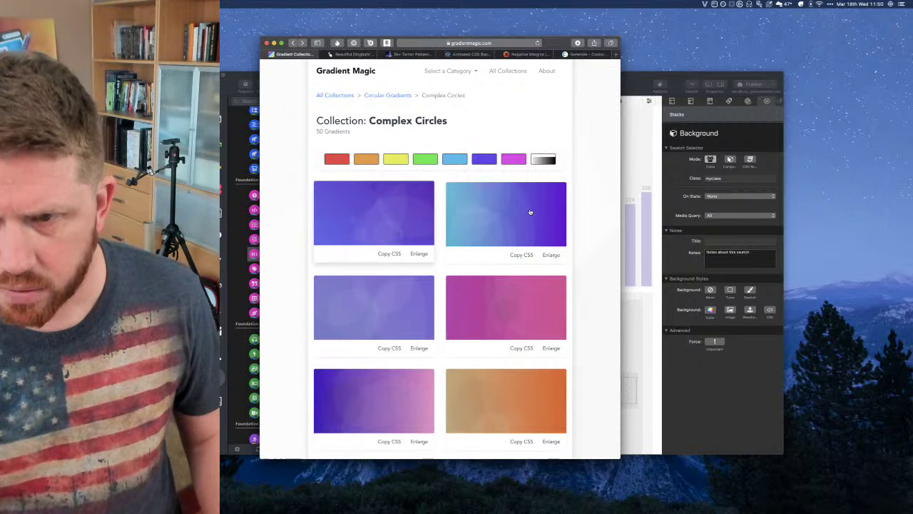
click(520, 254)
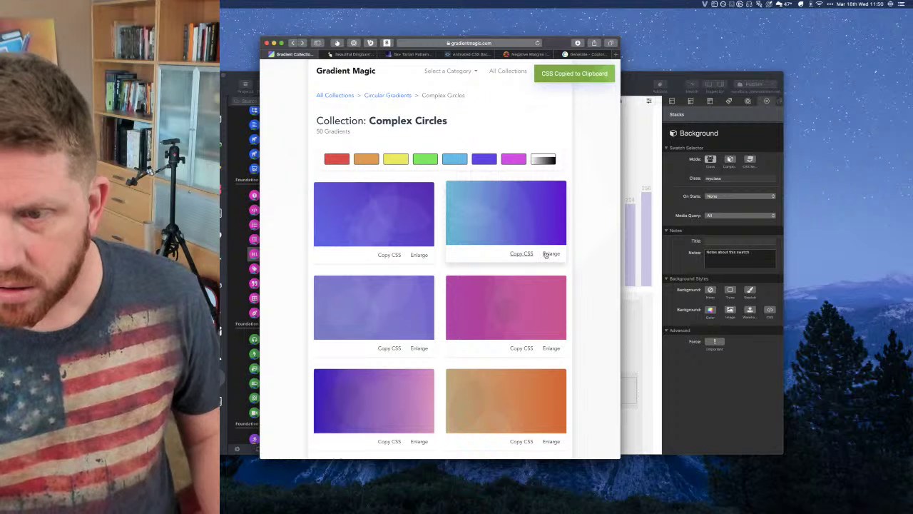
click(551, 254)
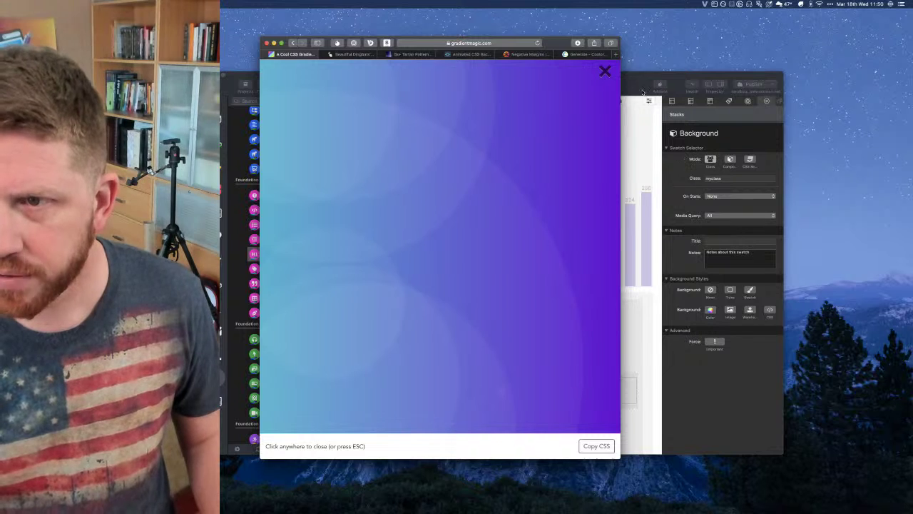
Back in RapidWeaver, set the Background swatch's class to complex-circles
click(643, 91)
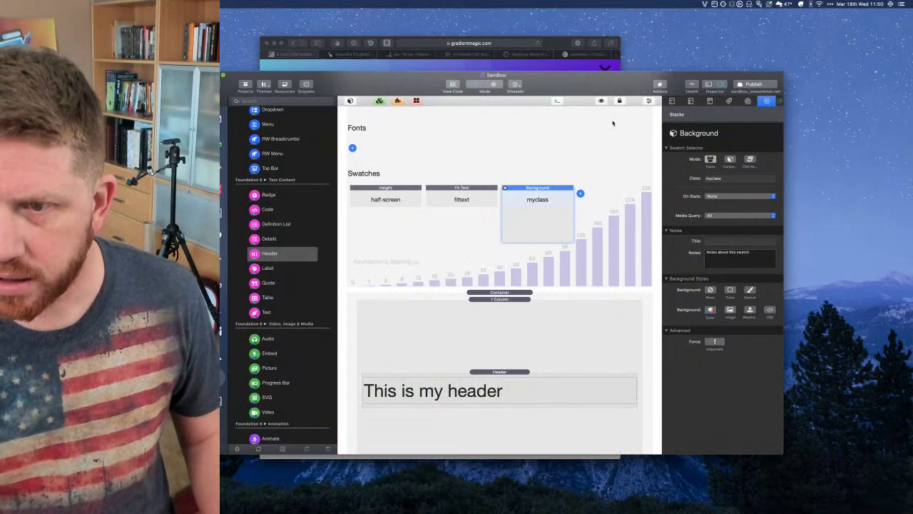
double_click(721, 180)
text(concentric-circles)
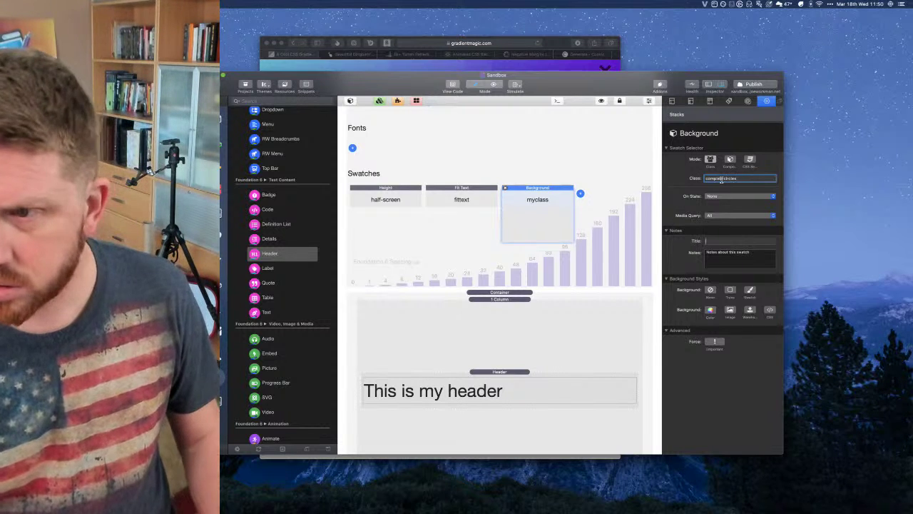
key(Tab)
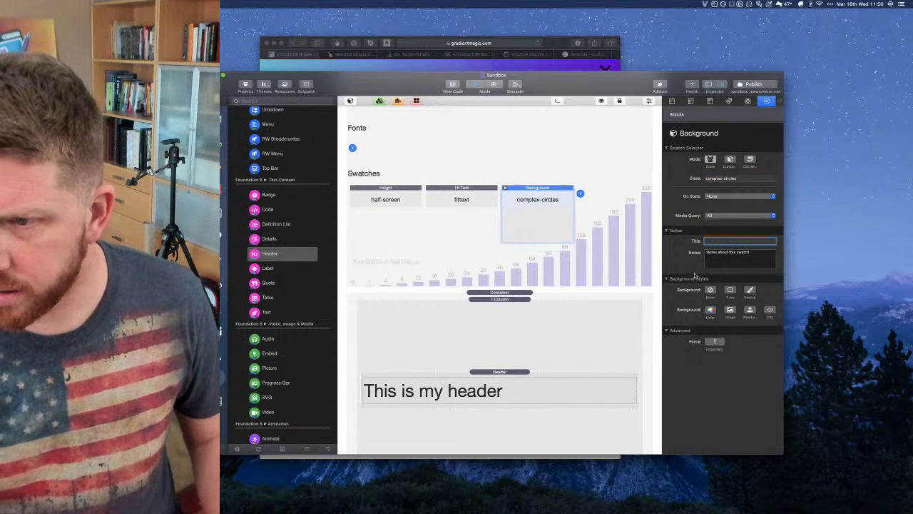
Switch the Background swatch to custom CSS and replace the default code with the copied gradient CSS
click(770, 311)
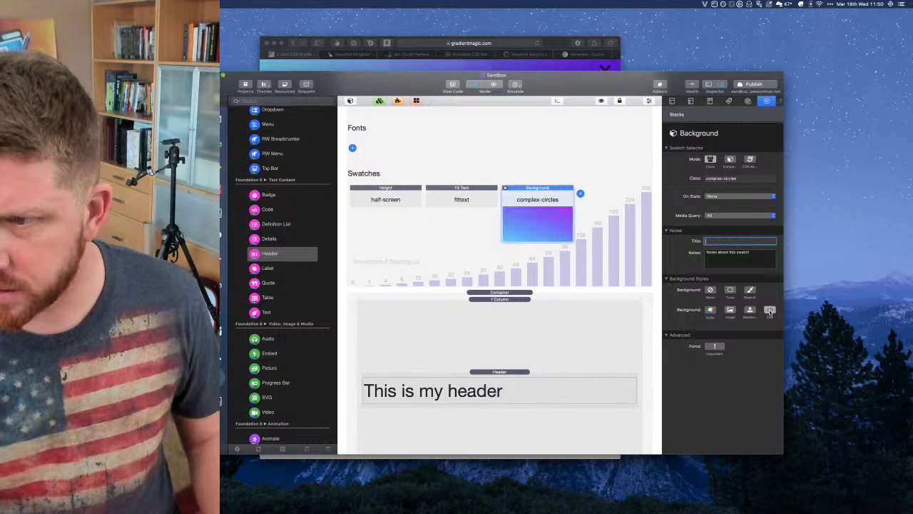
triple_click(722, 348)
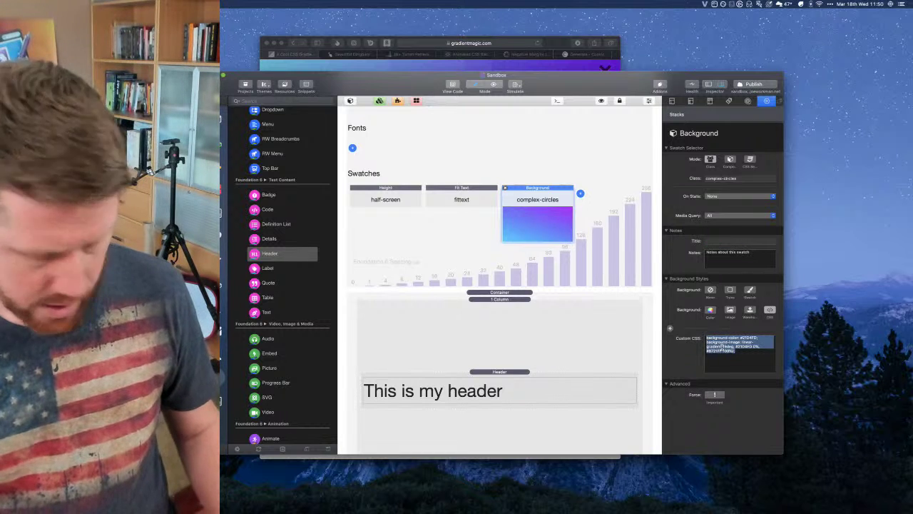
key(super+v)
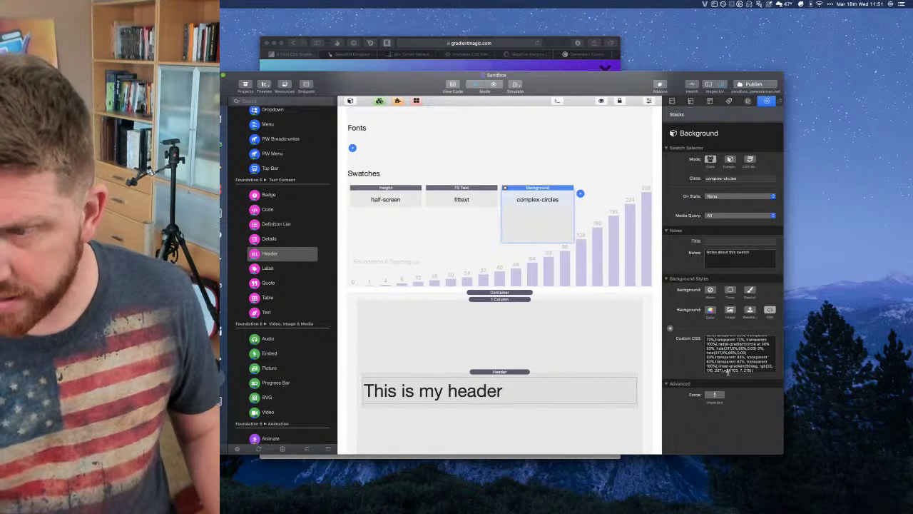
scroll(728, 372, up, 5)
scroll(730, 372, down, 5)
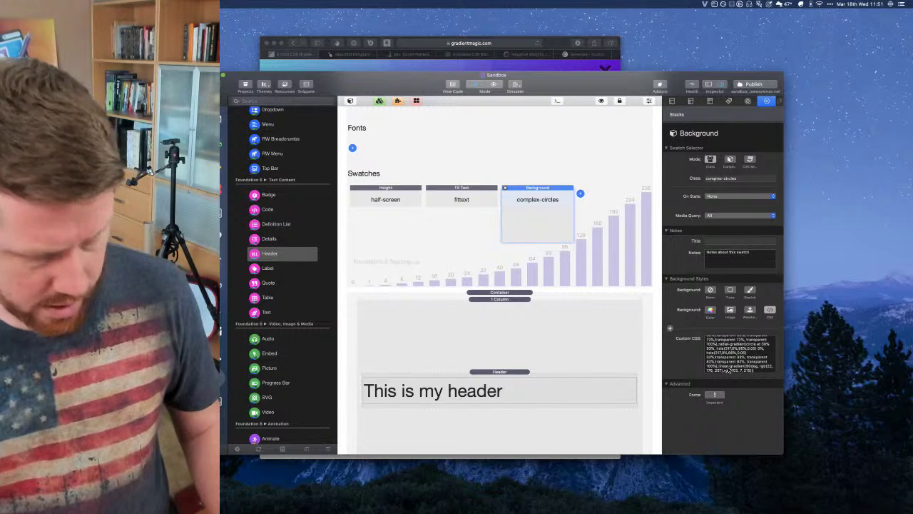
Copy the swatch's class name and add complex-circles to the Container stack's custom classes
click(716, 179)
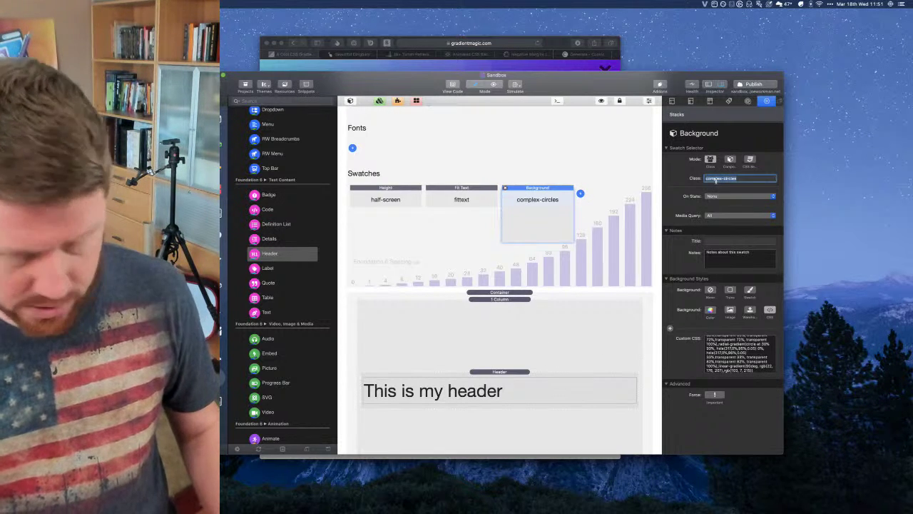
click(545, 300)
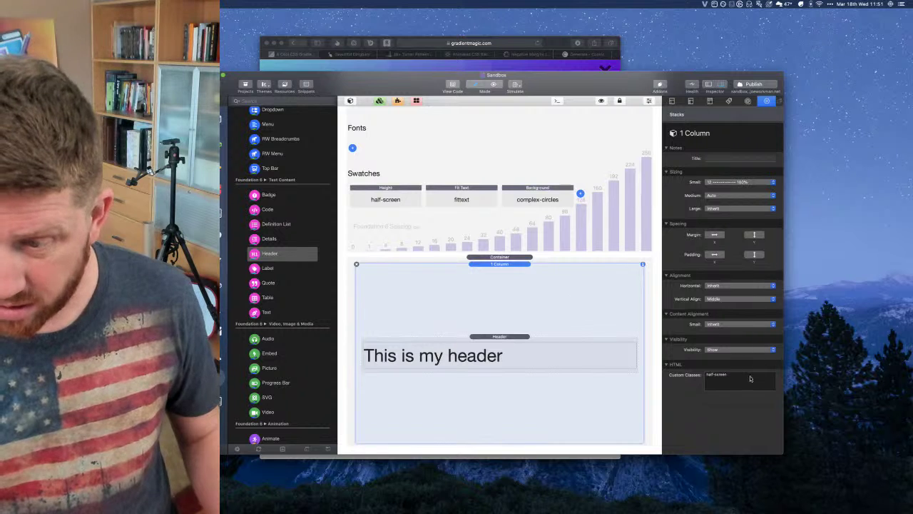
click(500, 257)
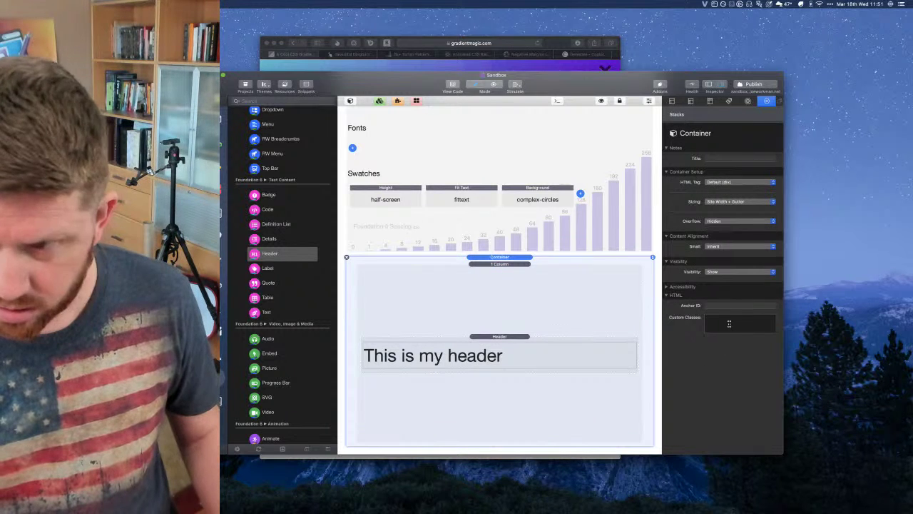
key(super+v)
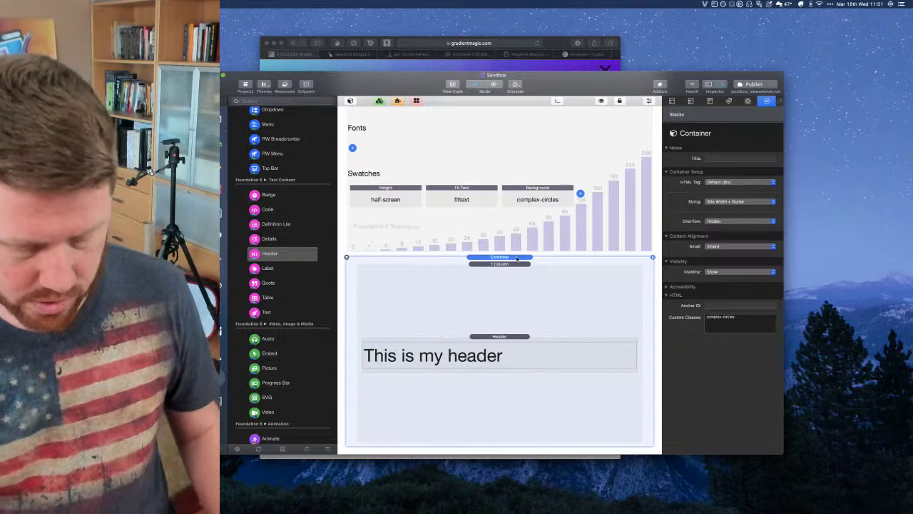
Preview the page in Safari, narrow the window slightly and start inspecting the page elements with Web Inspector
key(super+alt+p)
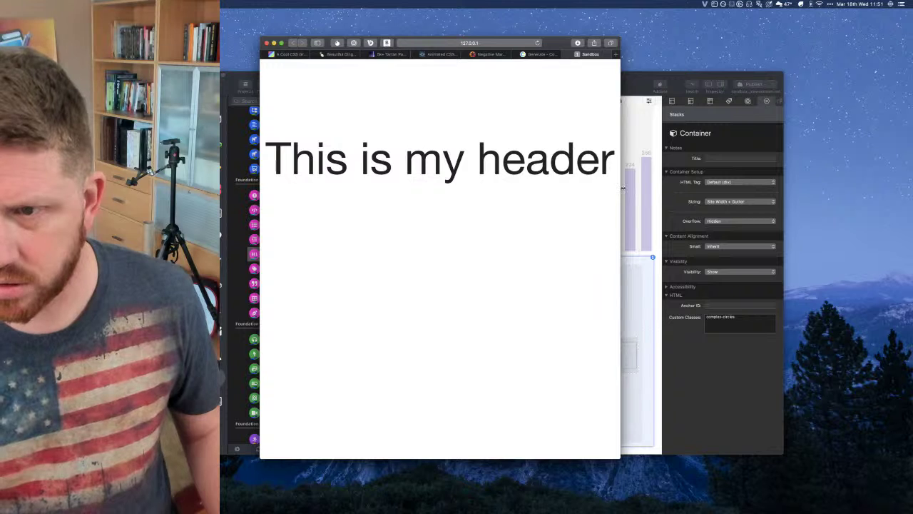
drag(623, 188, 599, 202)
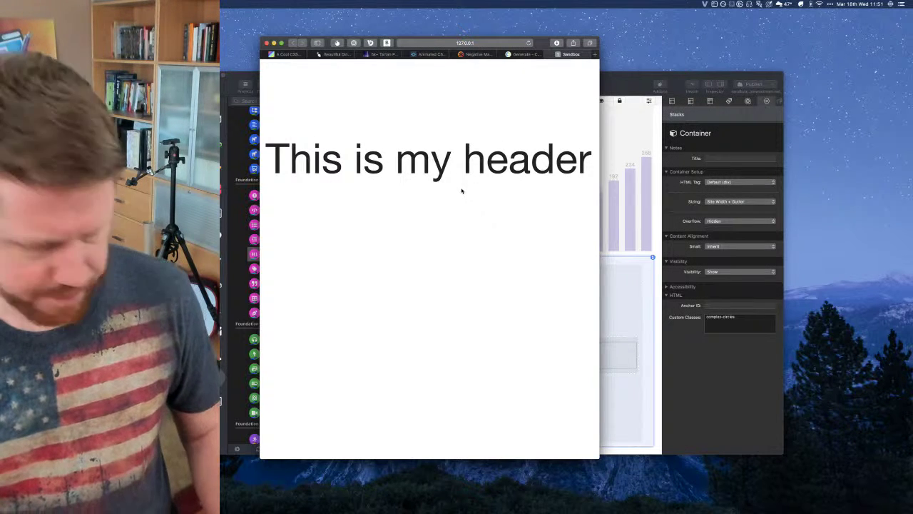
key(alt+super+i)
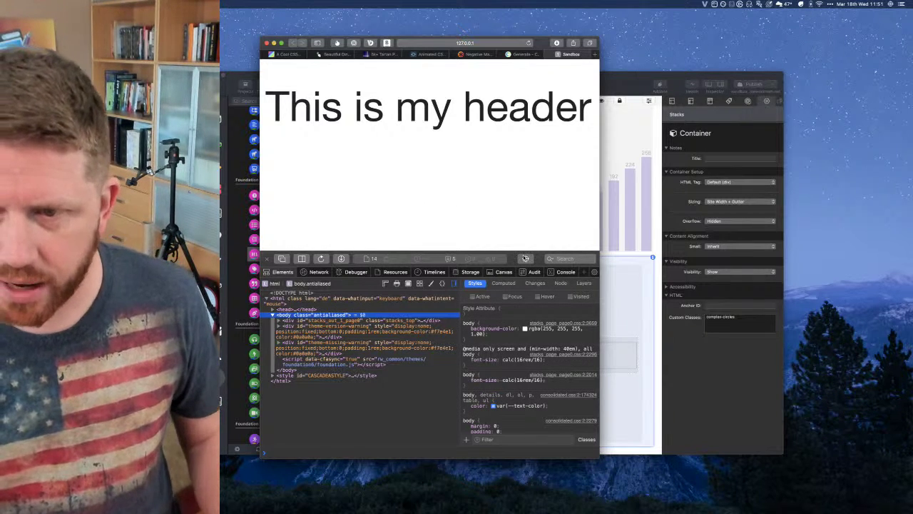
key(super+shift+c)
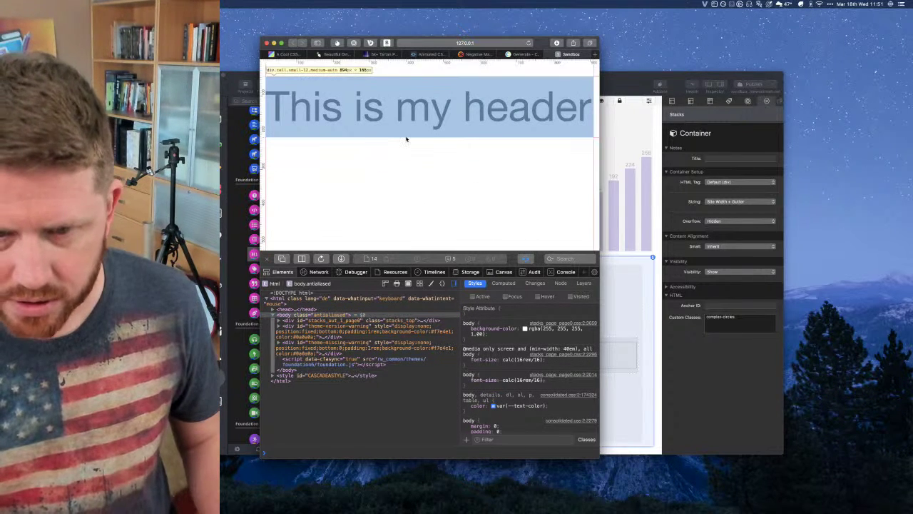
click(406, 159)
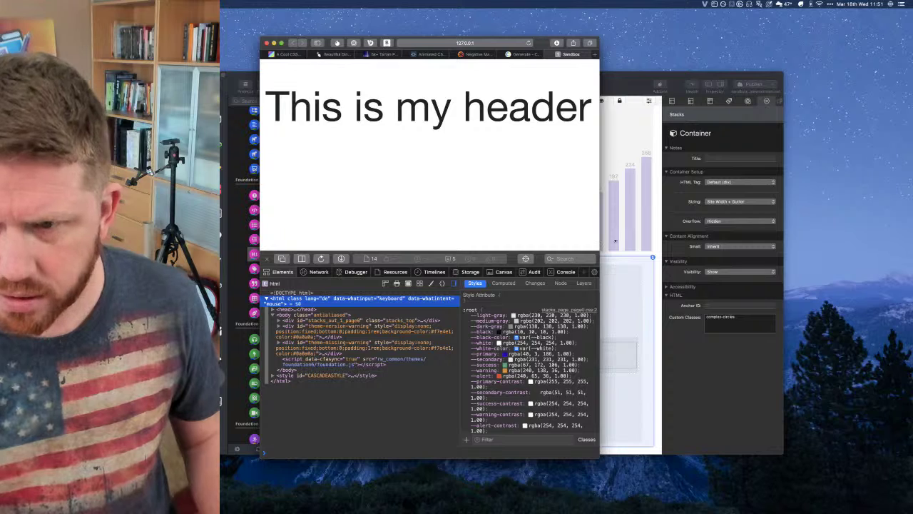
Widen the Safari window and examine the style rules applied to the complex-circles container div
drag(615, 240, 777, 243)
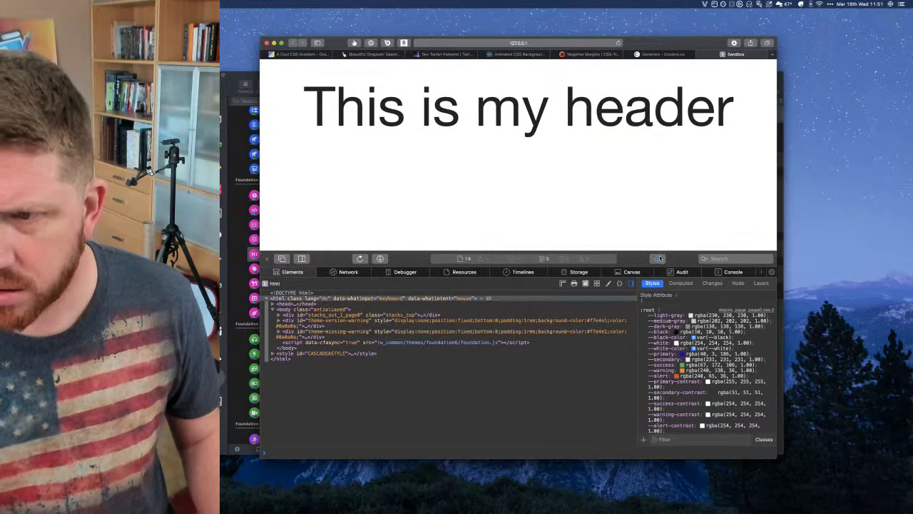
click(660, 258)
click(585, 155)
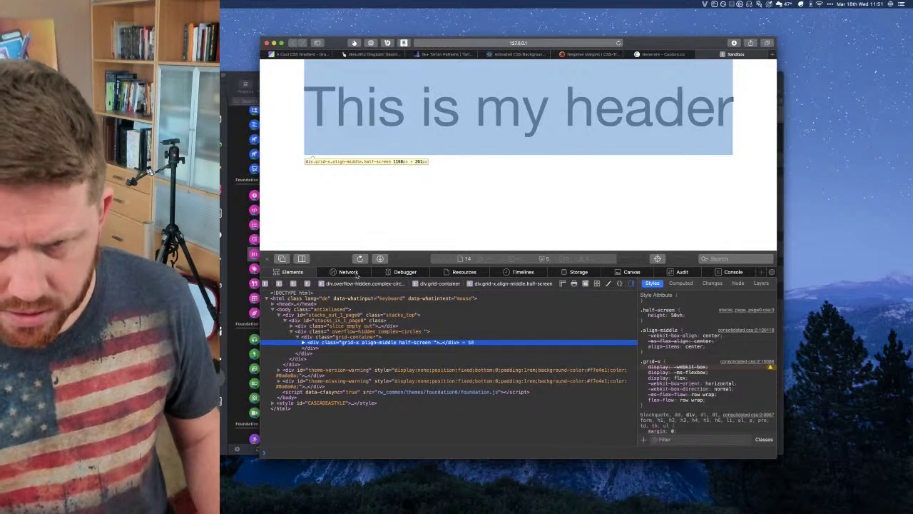
click(361, 332)
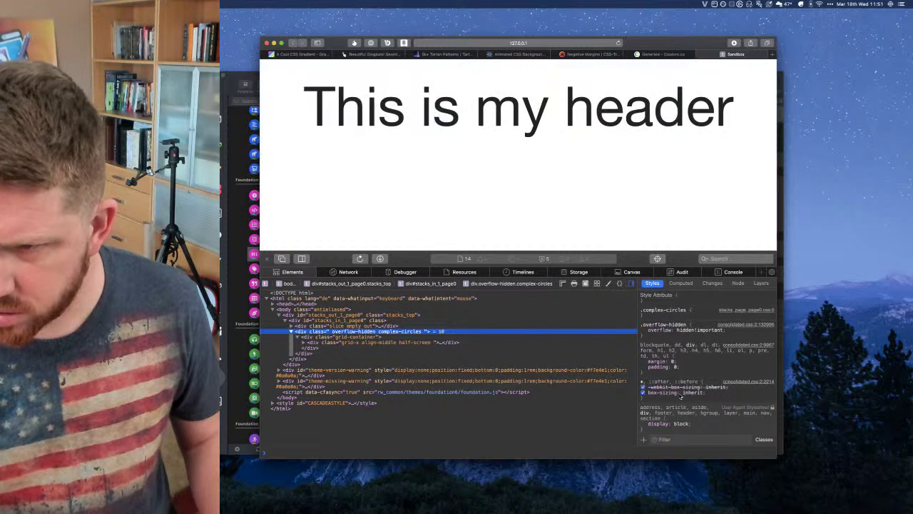
scroll(682, 394, down, 3)
scroll(681, 395, down, 6)
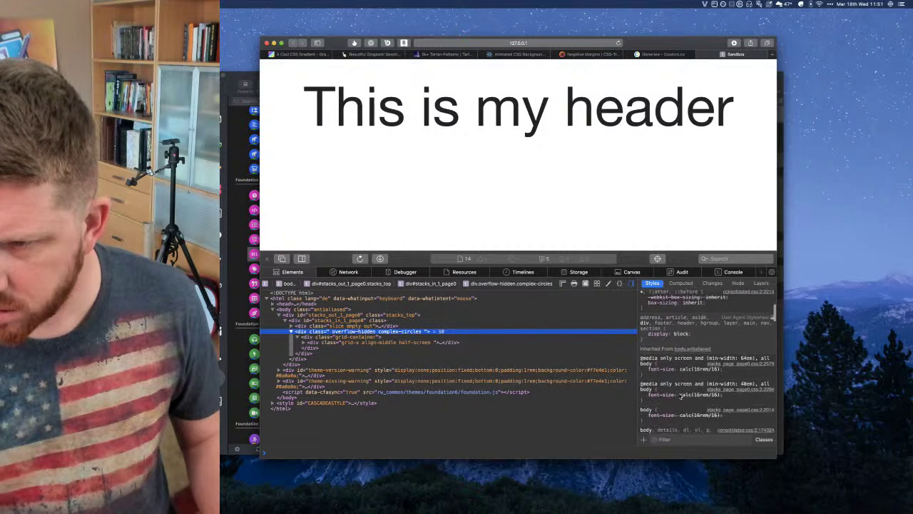
Finish reading the container div's style rules, and check the Background swatch's custom CSS in RapidWeaver from start to end
scroll(682, 396, down, 8)
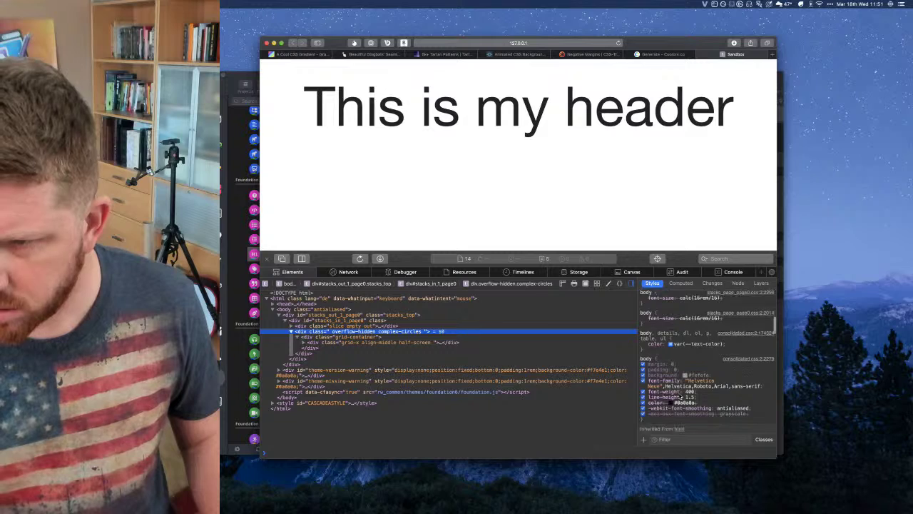
scroll(681, 396, down, 4)
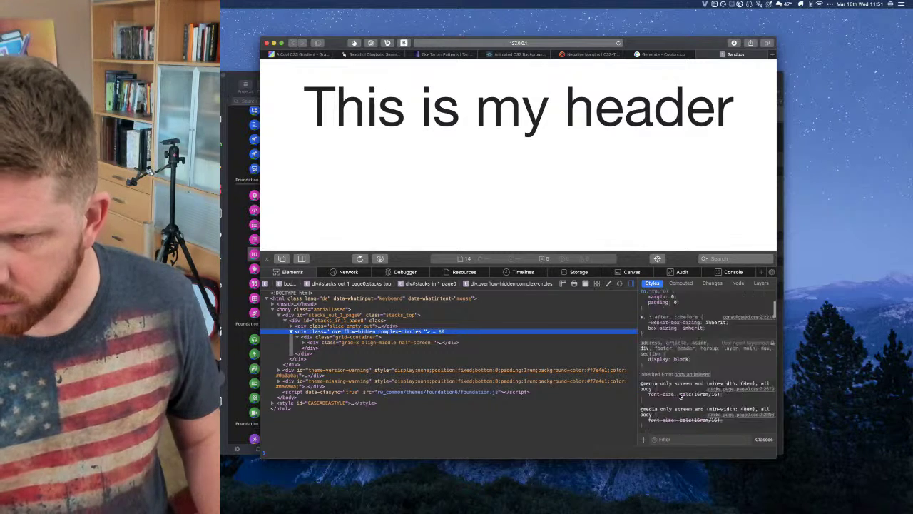
key(ctrl+Up)
click(427, 266)
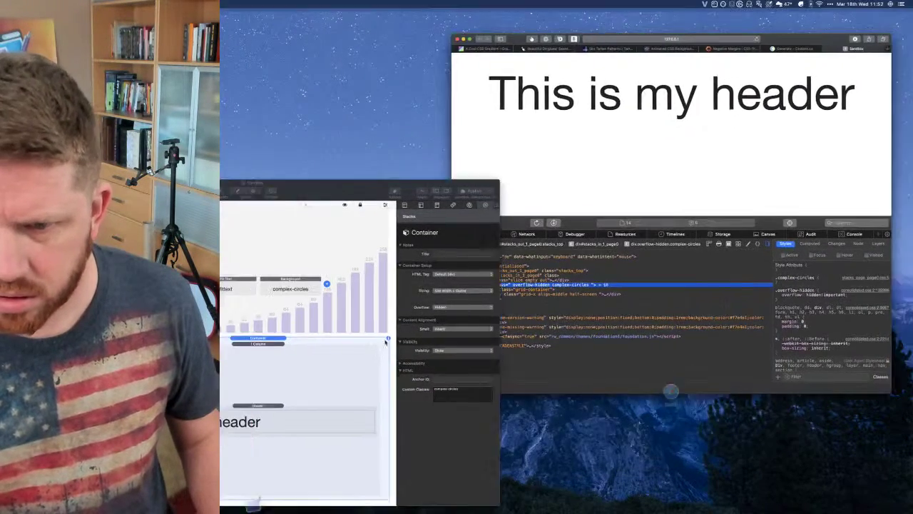
click(547, 192)
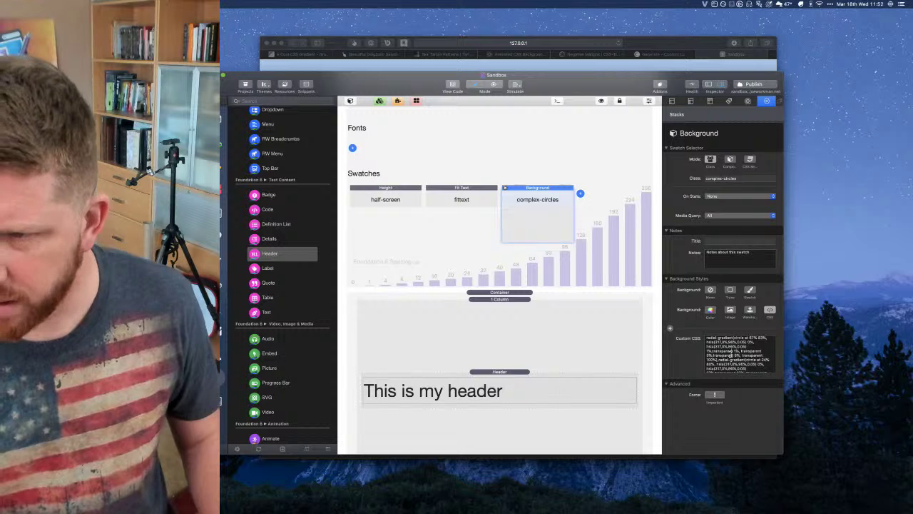
scroll(726, 354, down, 5)
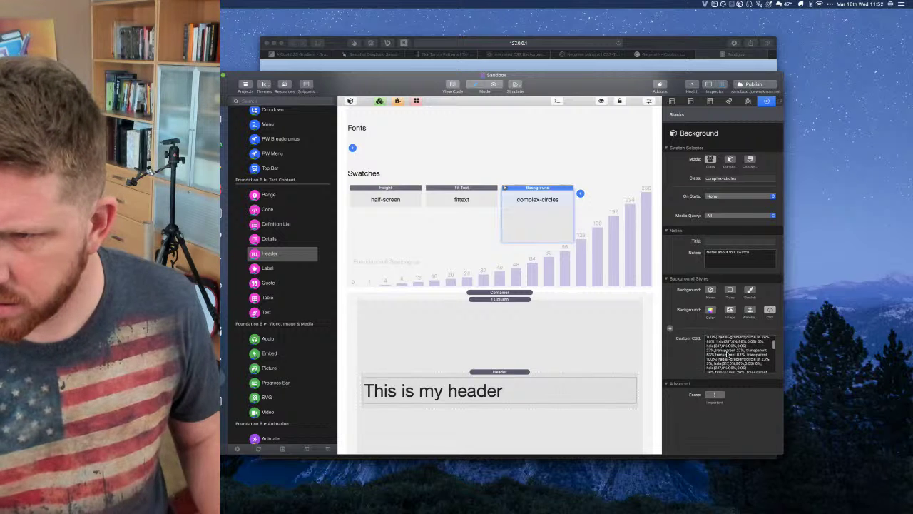
scroll(727, 354, down, 15)
scroll(727, 355, up, 20)
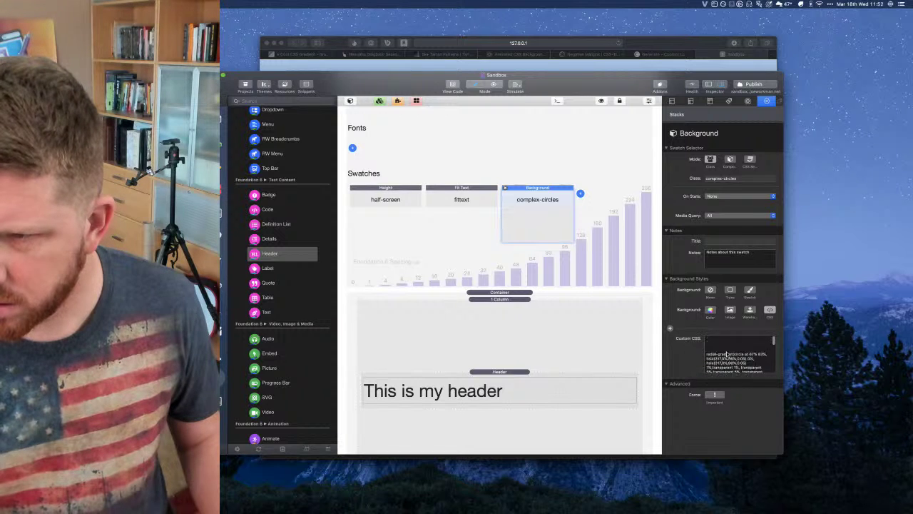
Try adding a color to the Background swatch alongside its custom CSS and reload the page preview in Safari
click(710, 311)
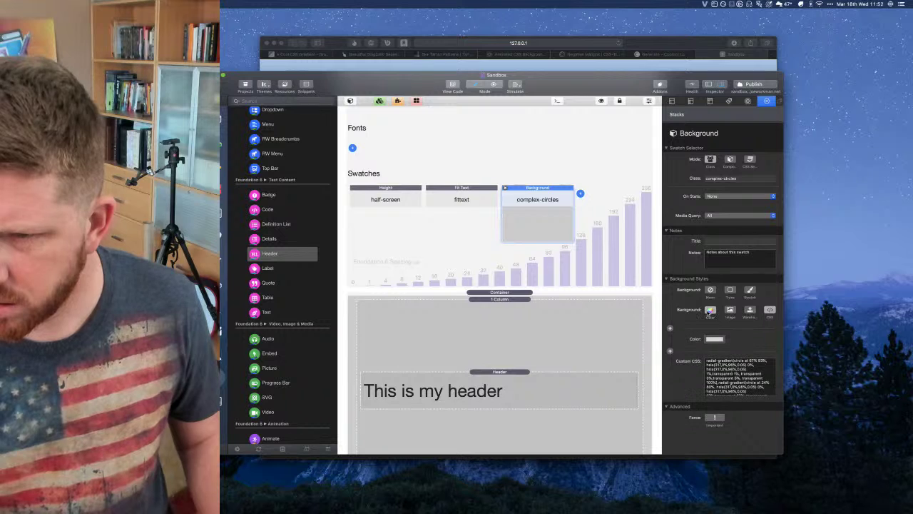
key(super+Tab)
key(super+r)
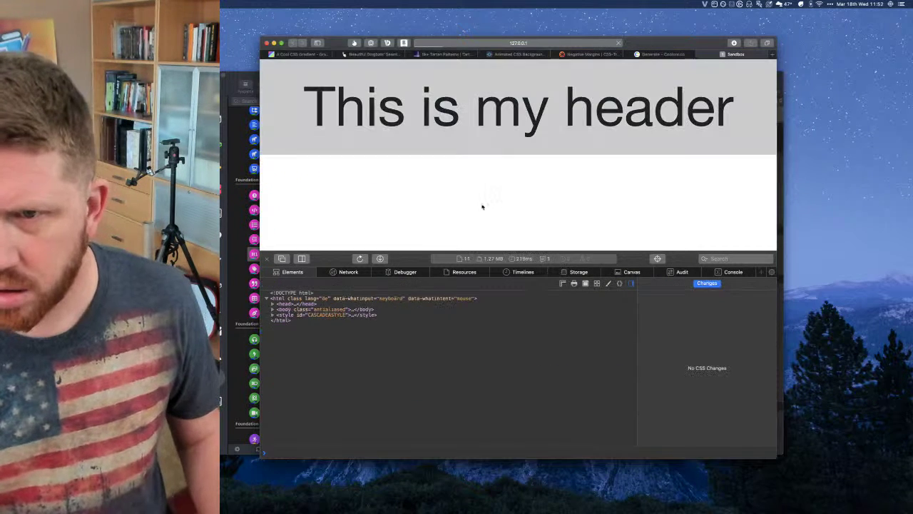
Inspect the complex-circles container div and open the source of its rule in the stacks_page_page0.css stylesheet
right_click(468, 143)
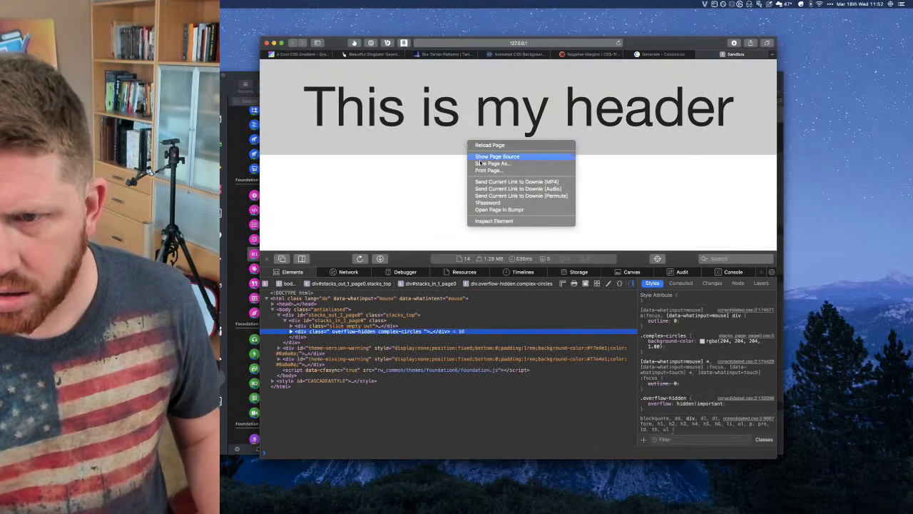
click(493, 222)
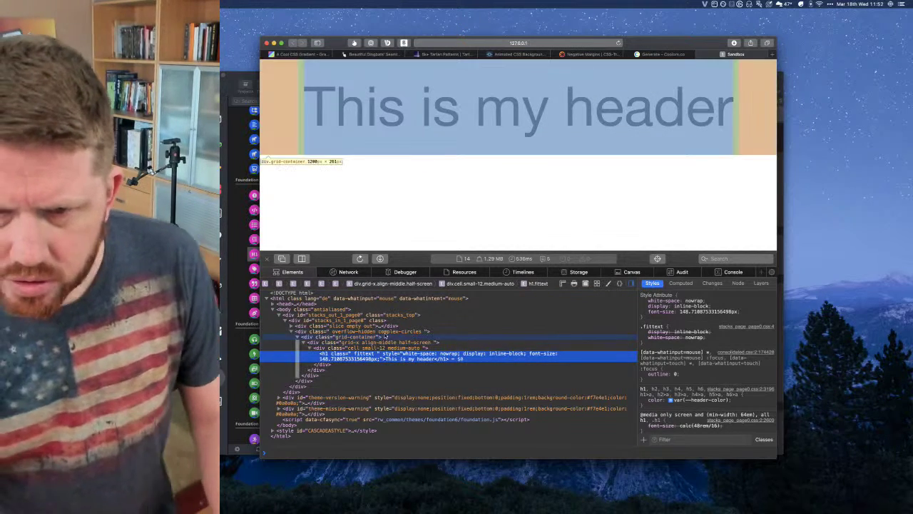
click(386, 336)
click(475, 331)
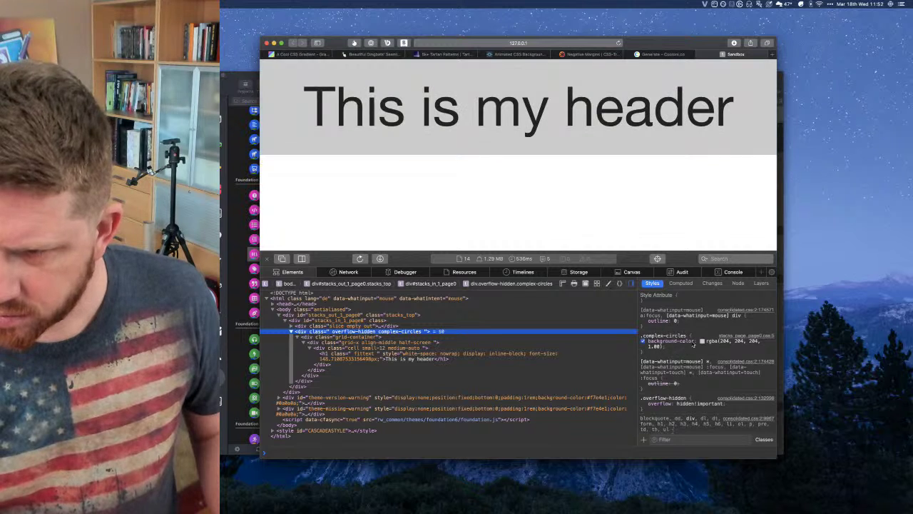
click(728, 337)
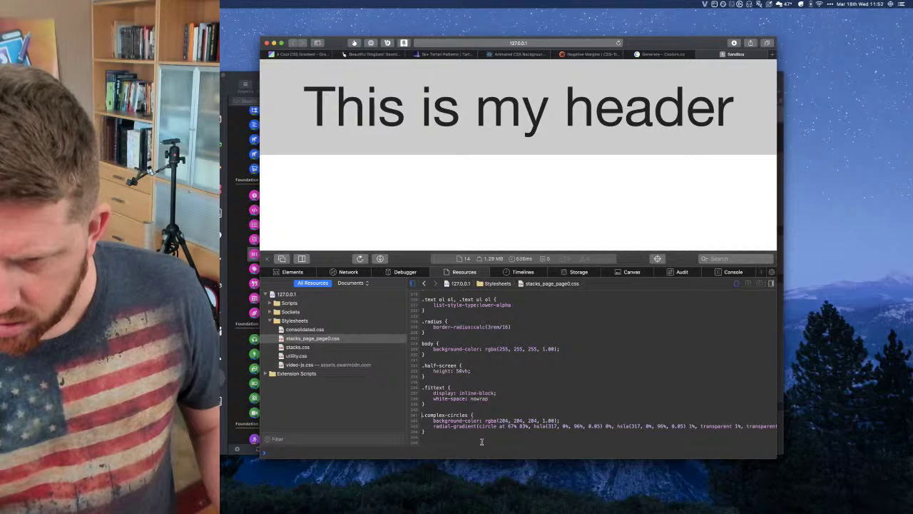
Read the full radial-gradient line of the .complex-circles rule and close Web Inspector
scroll(528, 421, right, 2)
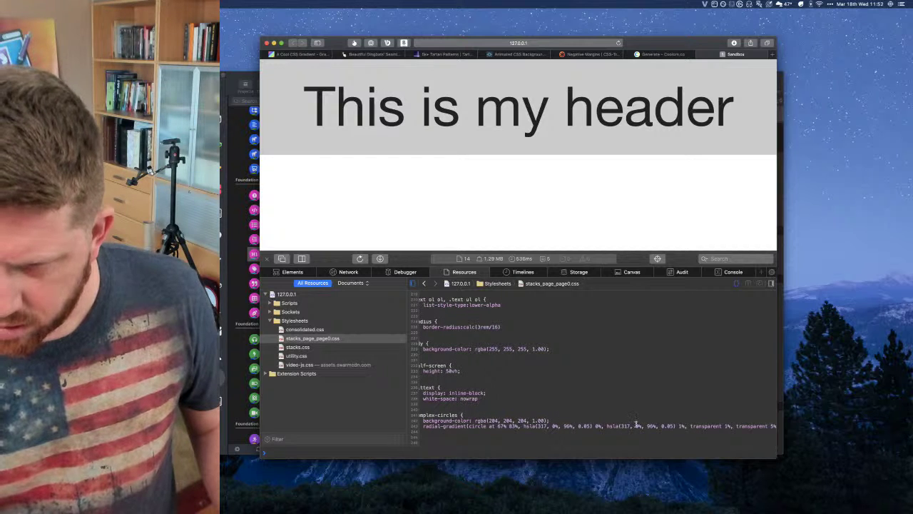
scroll(635, 423, right, 5)
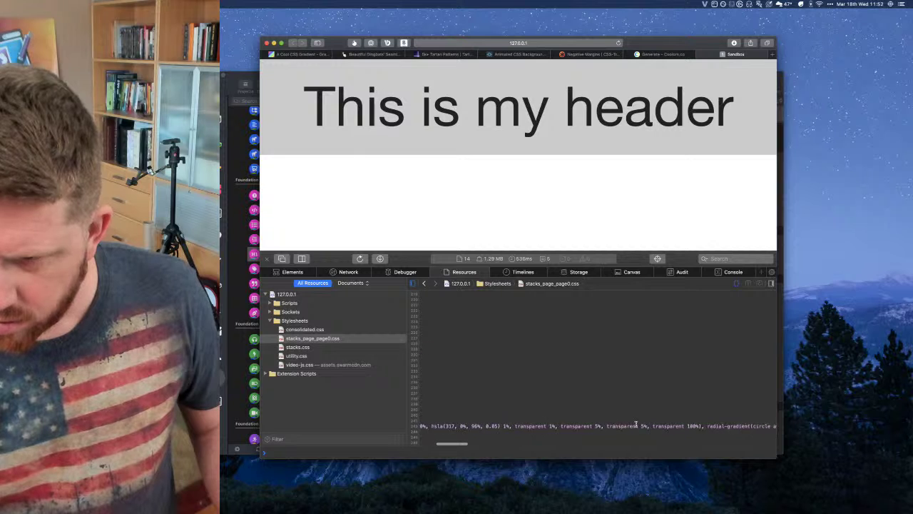
scroll(636, 425, right, 10)
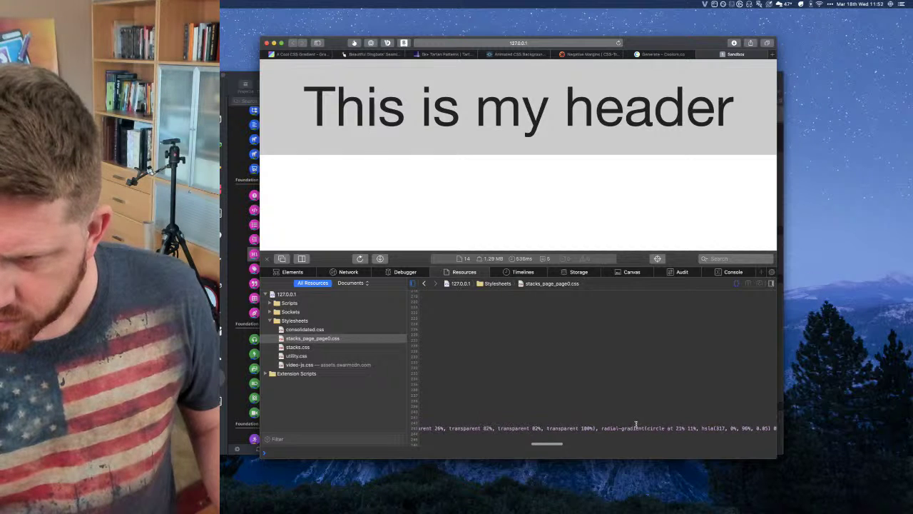
scroll(636, 424, right, 10)
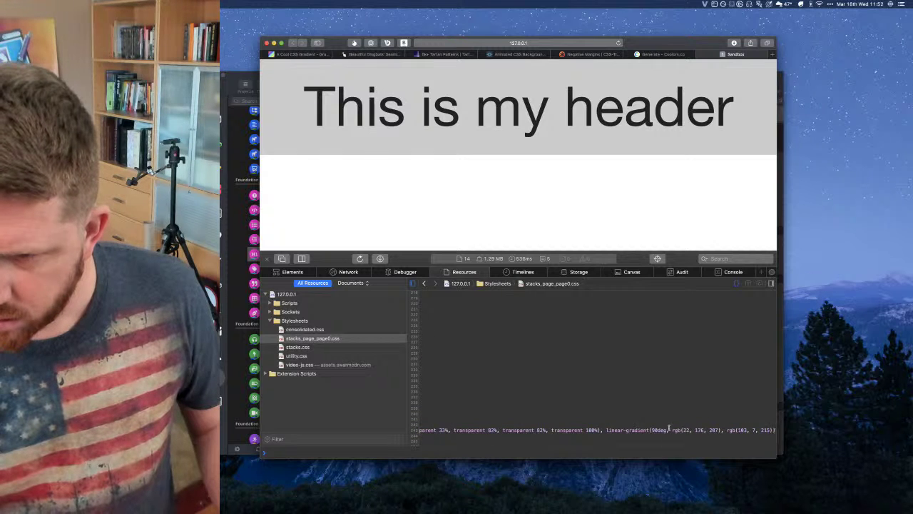
scroll(669, 429, right, 10)
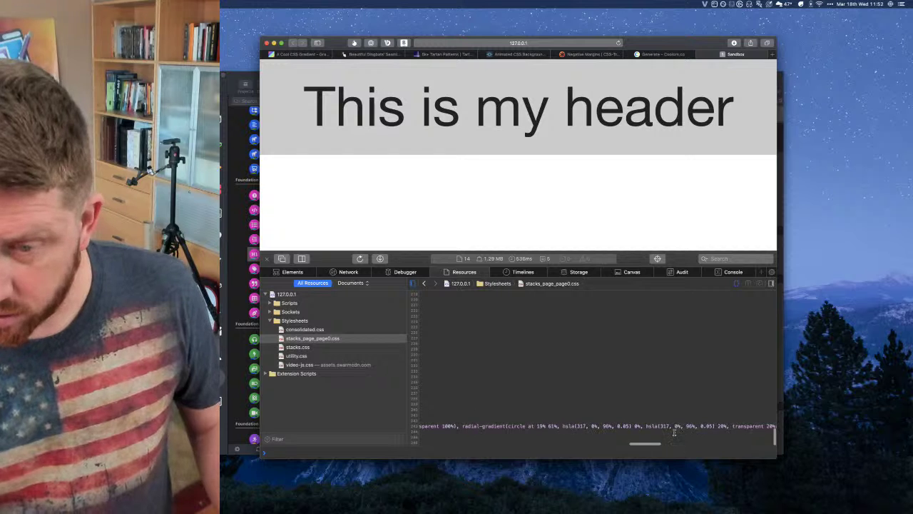
scroll(674, 431, left, 15)
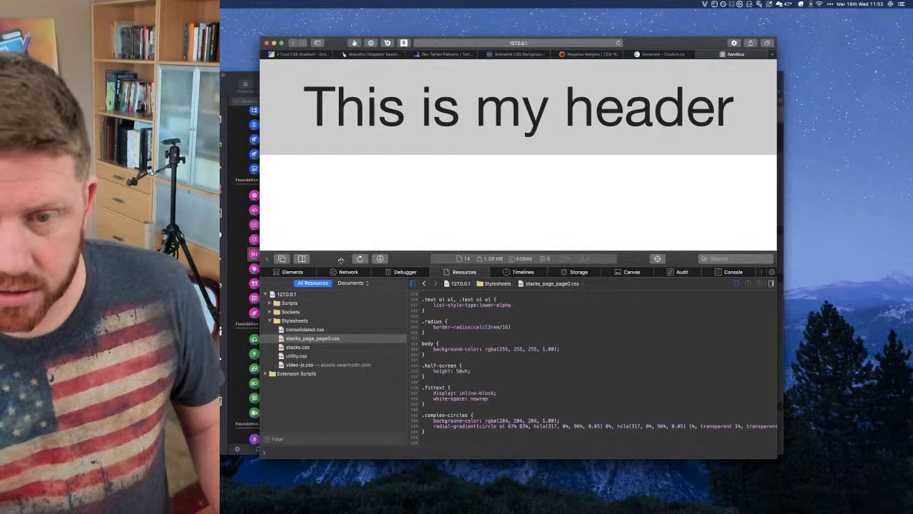
click(267, 259)
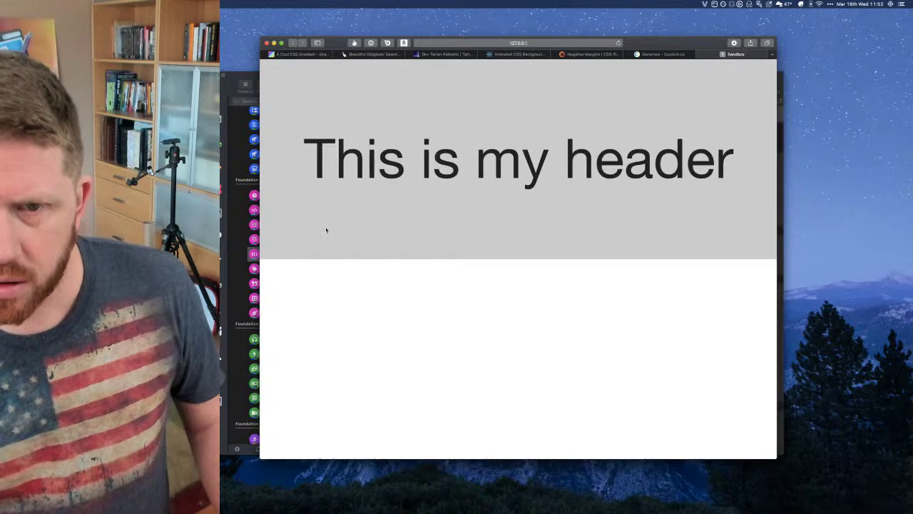
Return to Gradient Magic, open the Standard Circles collection and copy the CSS of the blue gradient in the middle of the second row
click(307, 54)
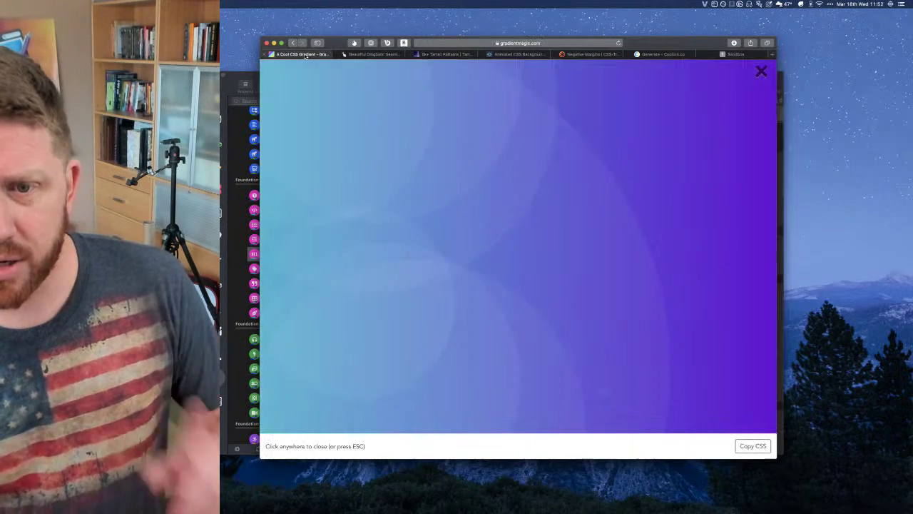
click(762, 72)
scroll(412, 264, down, 5)
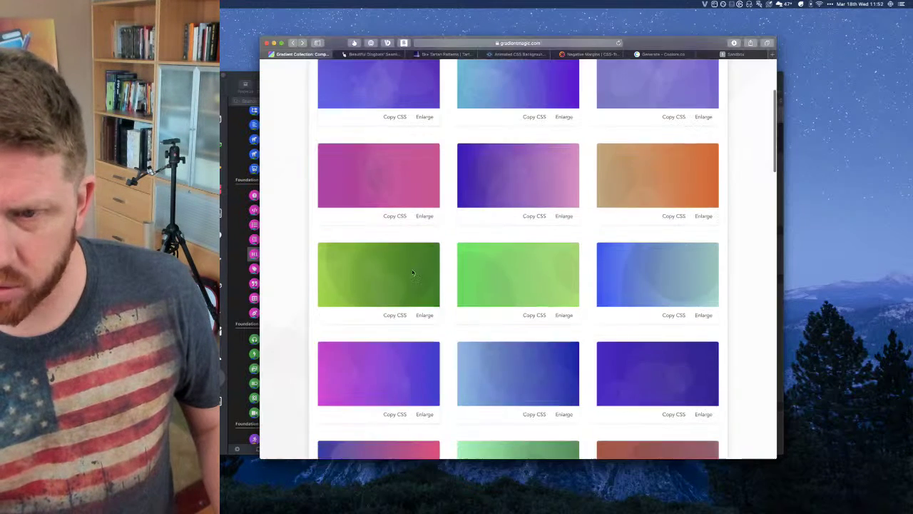
scroll(408, 235, up, 6)
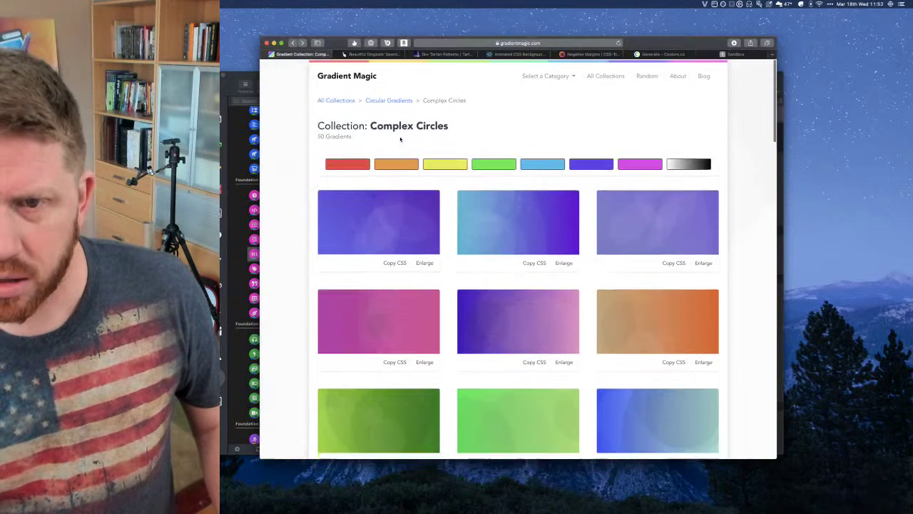
click(345, 98)
click(518, 181)
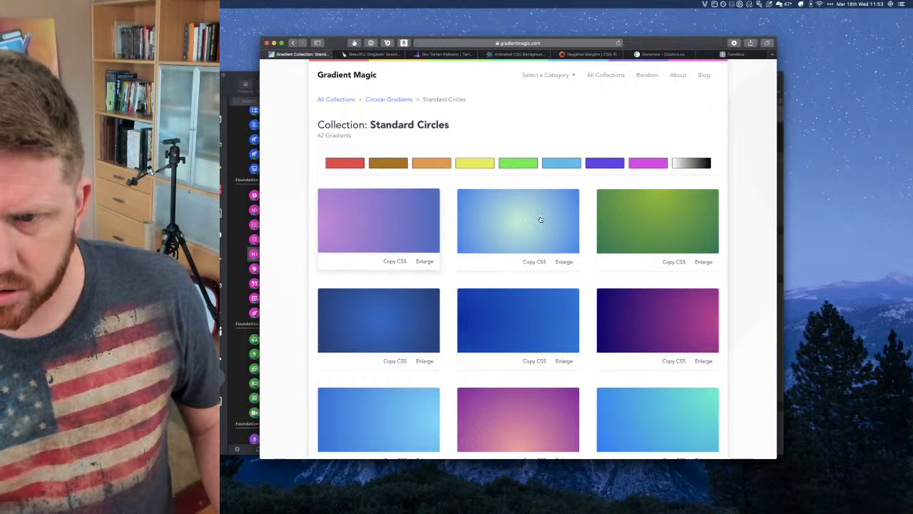
click(531, 359)
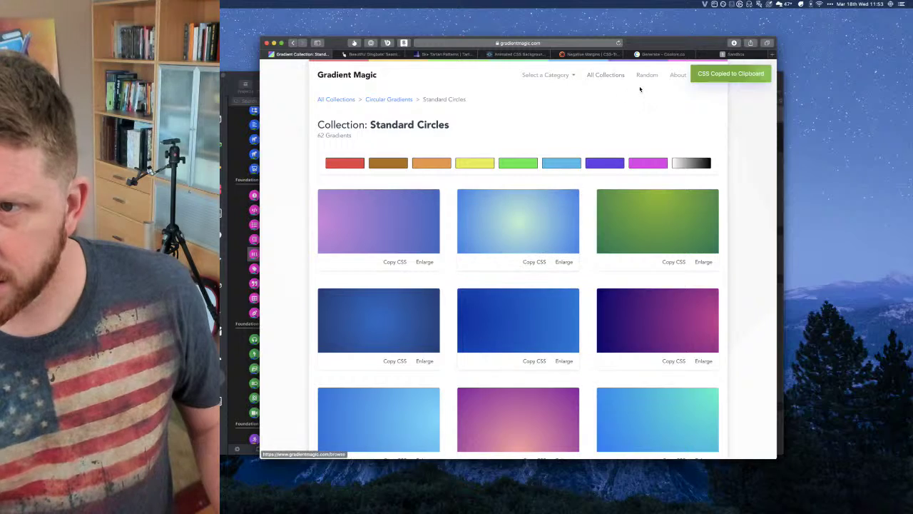
Replace the Background swatch's custom CSS in RapidWeaver with the copied radial gradient and turn off the swatch's color
key(ctrl+Up)
click(421, 389)
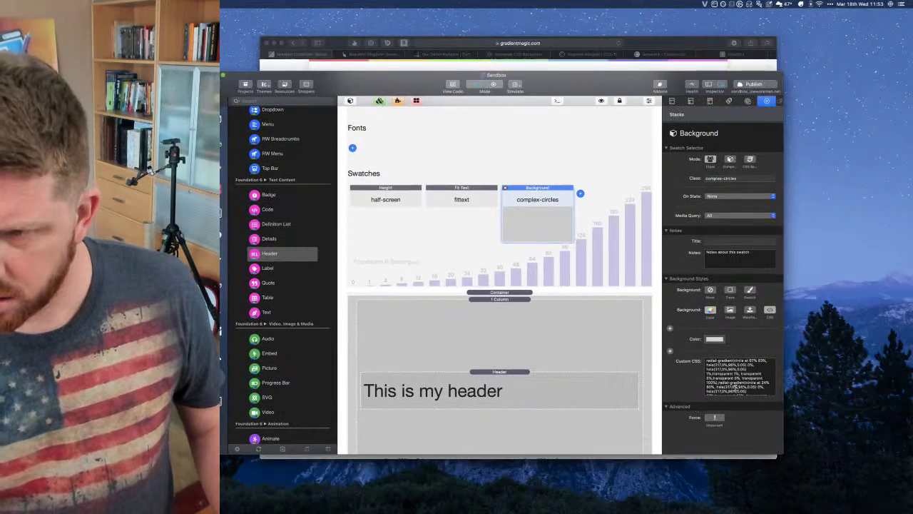
click(737, 374)
key(super+a)
key(BackSpace)
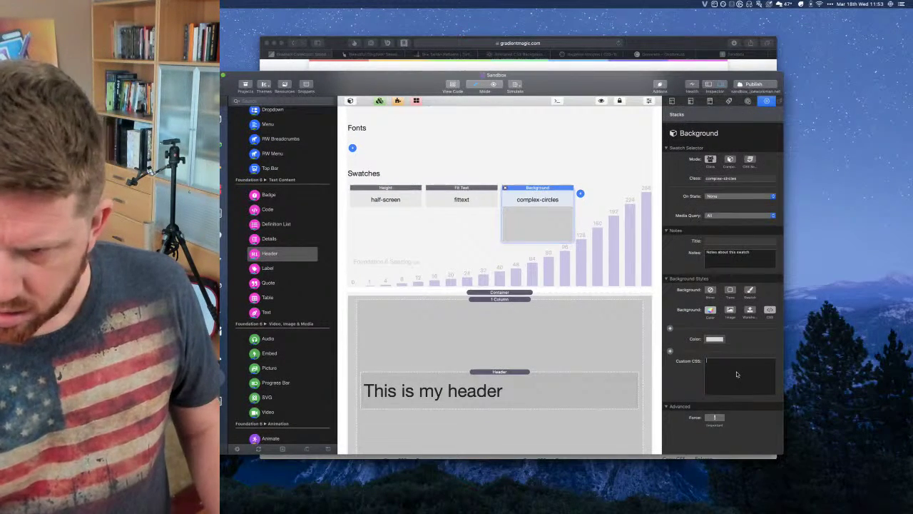
key(super+v)
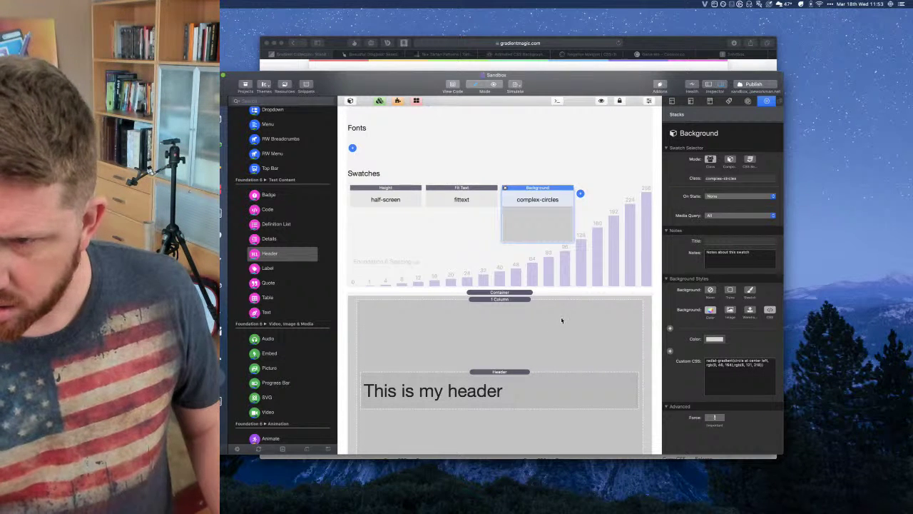
click(710, 309)
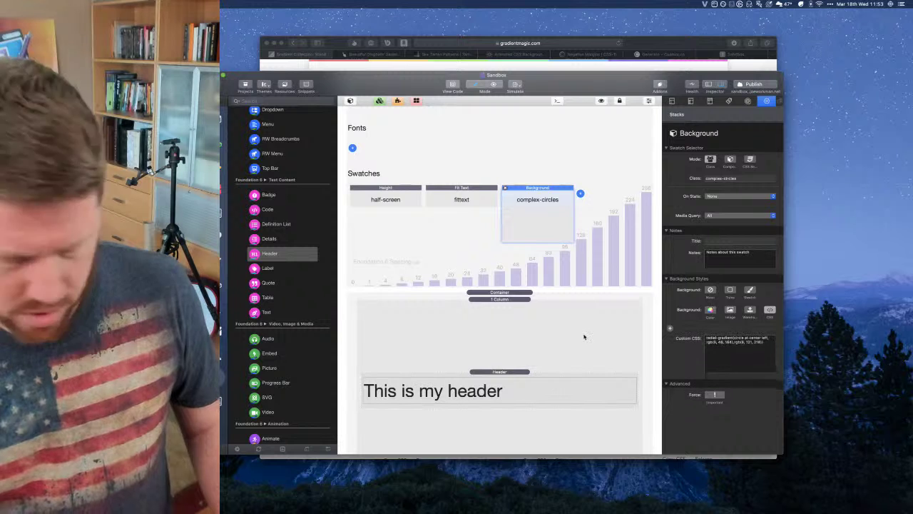
Preview the page in Safari, inspect the complex-circles div and open its rule in stacks_page_page0.css
key(super+alt+p)
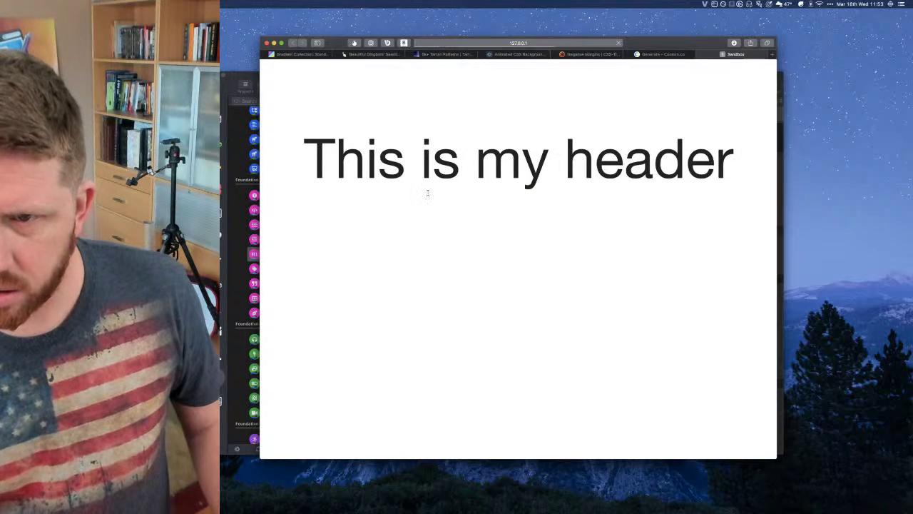
right_click(429, 207)
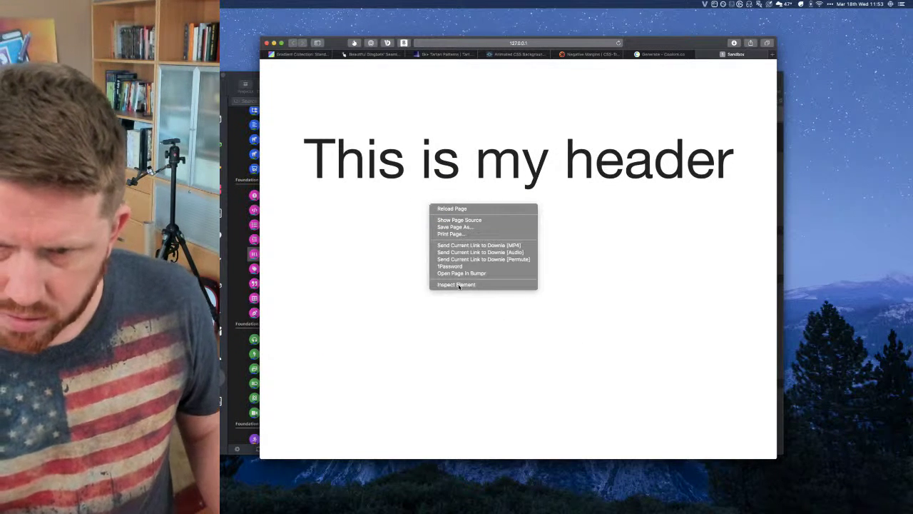
click(459, 286)
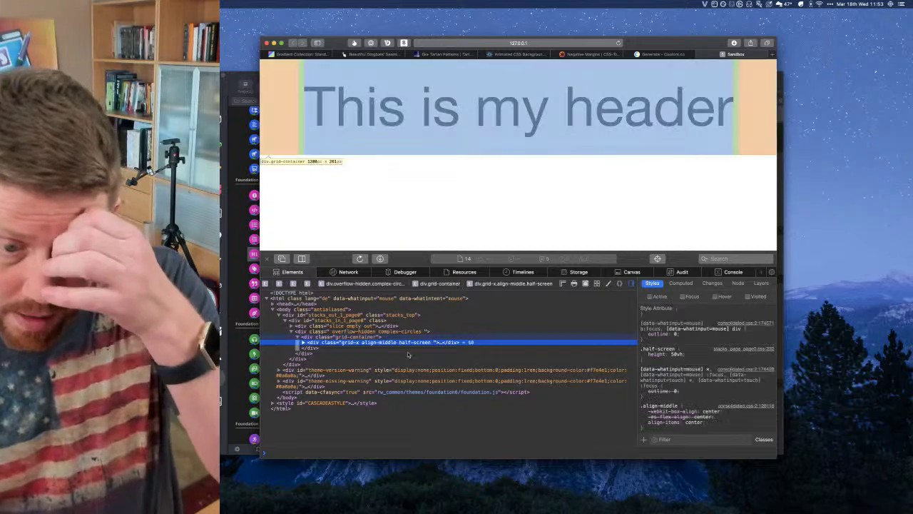
click(377, 332)
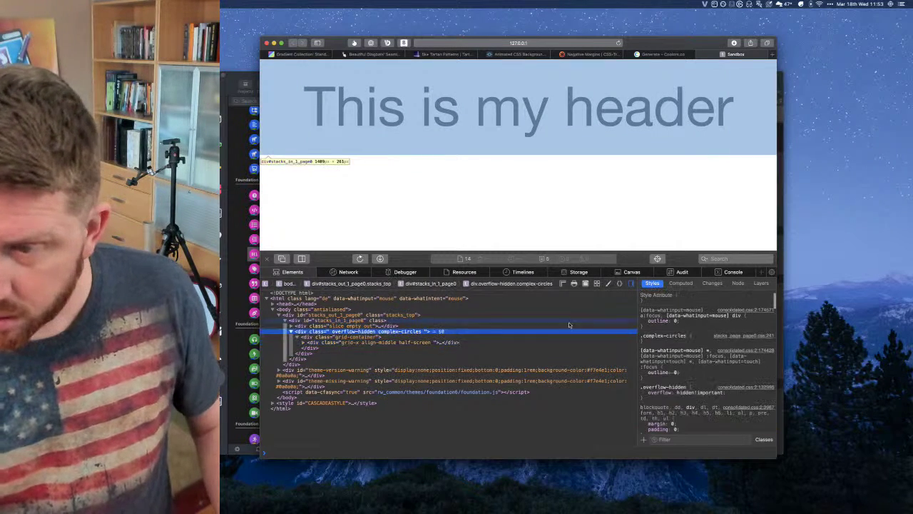
click(729, 336)
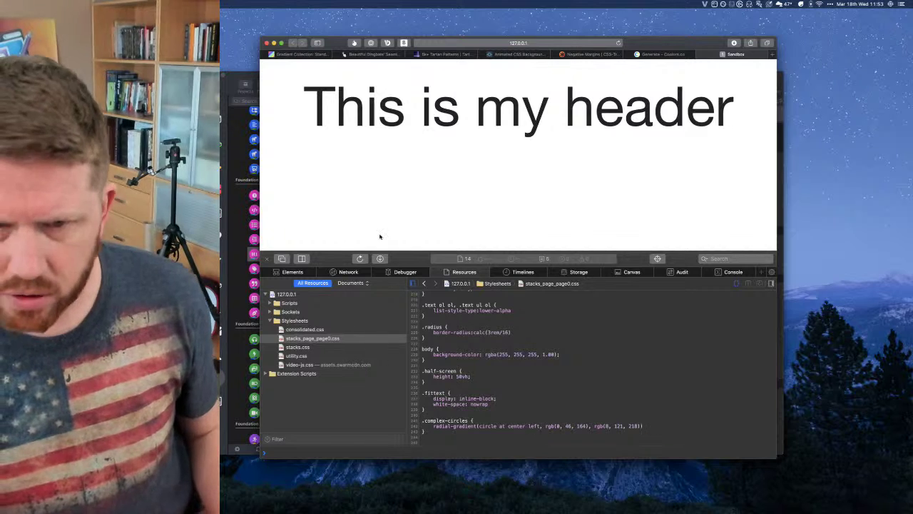
Review the Background swatch's custom CSS in RapidWeaver and reload the page preview in Safari
click(247, 75)
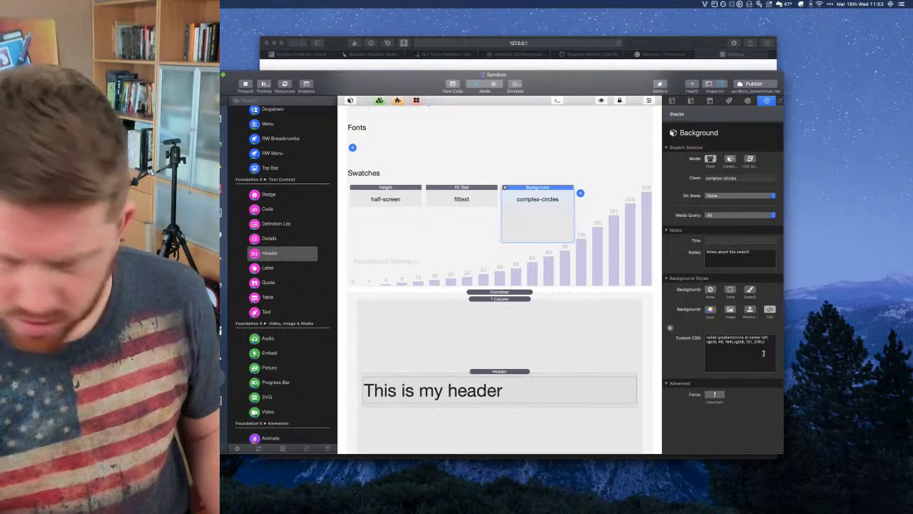
key(super+Tab)
key(super+r)
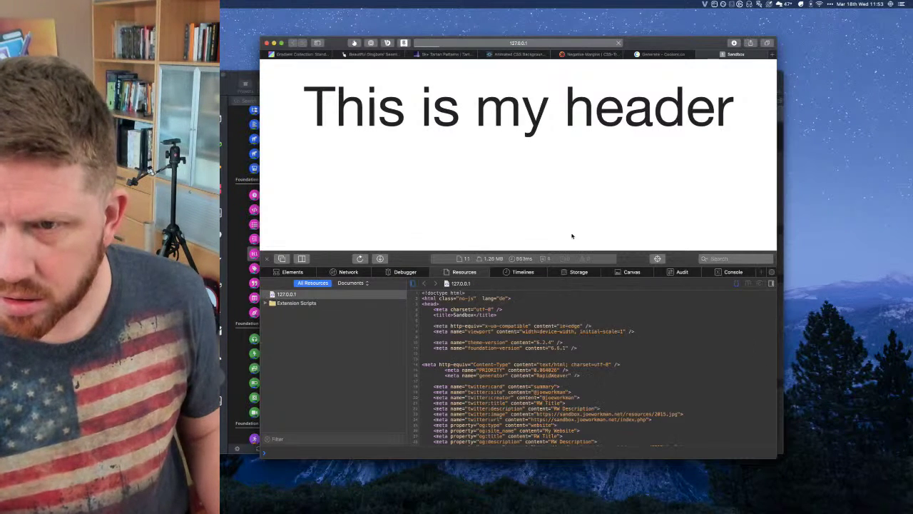
Inspect the page heading's element and styles in Safari, and recheck the Background swatch's custom CSS in RapidWeaver
right_click(469, 144)
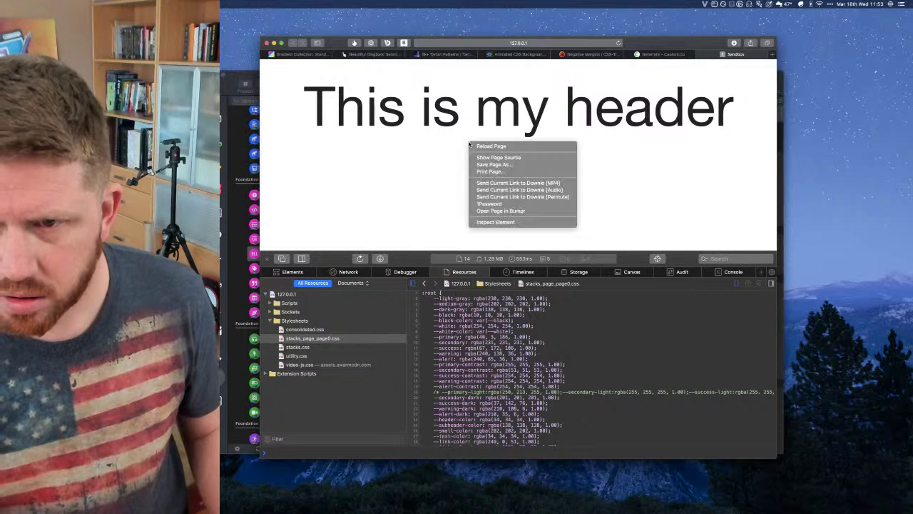
click(498, 223)
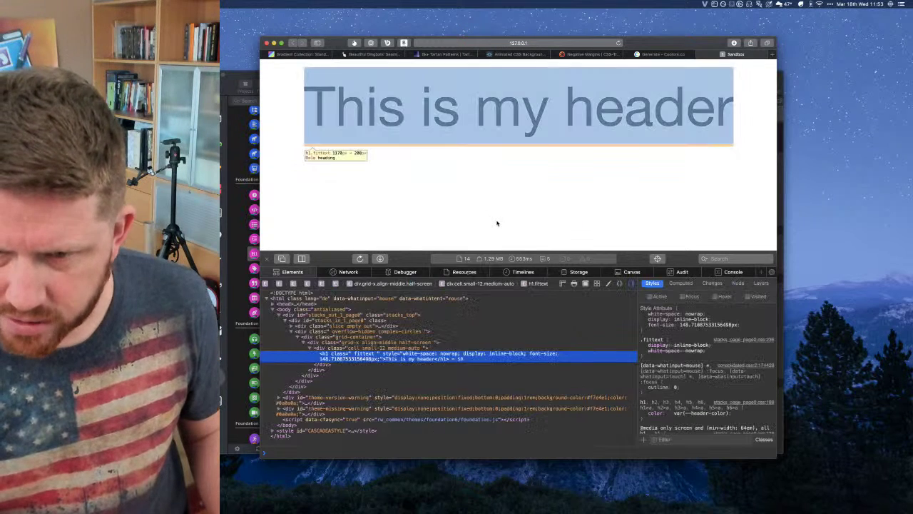
click(253, 77)
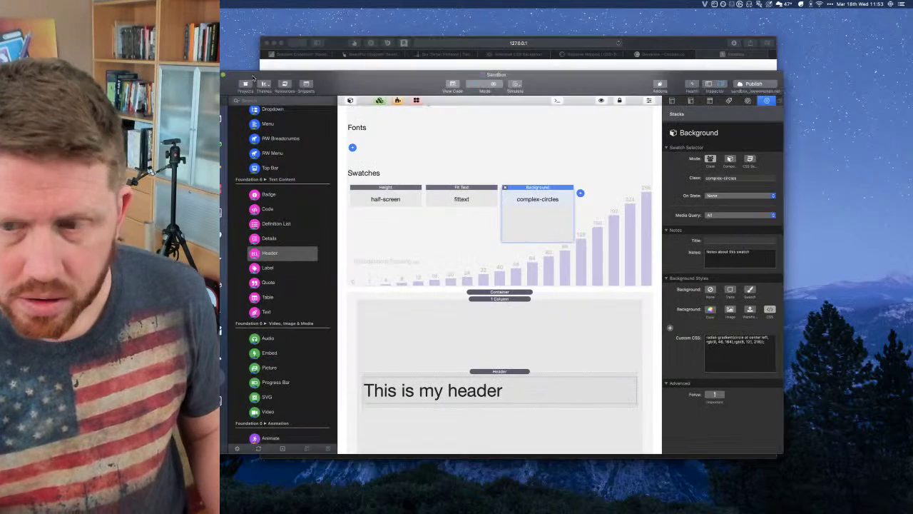
click(724, 348)
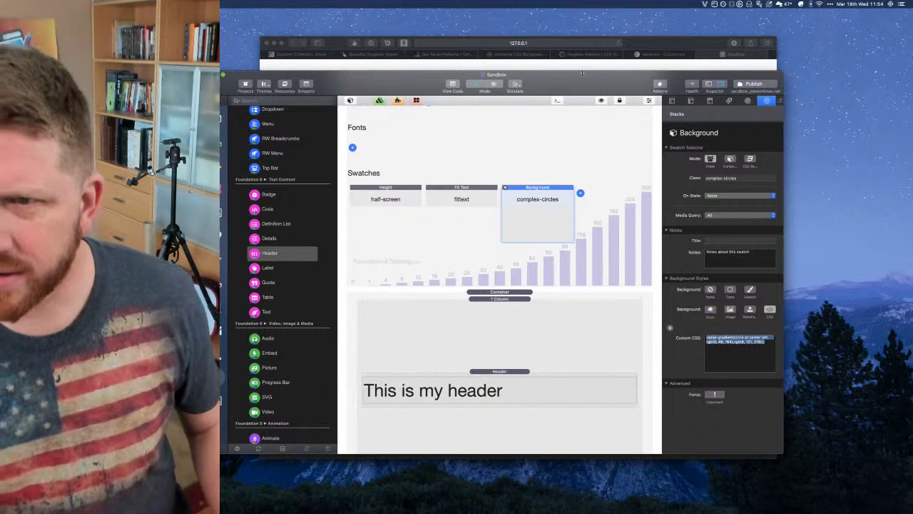
Check the Standard Circles collection on Gradient Magic and add "background:" before the radial gradient in the Background swatch's custom CSS in RapidWeaver
click(420, 68)
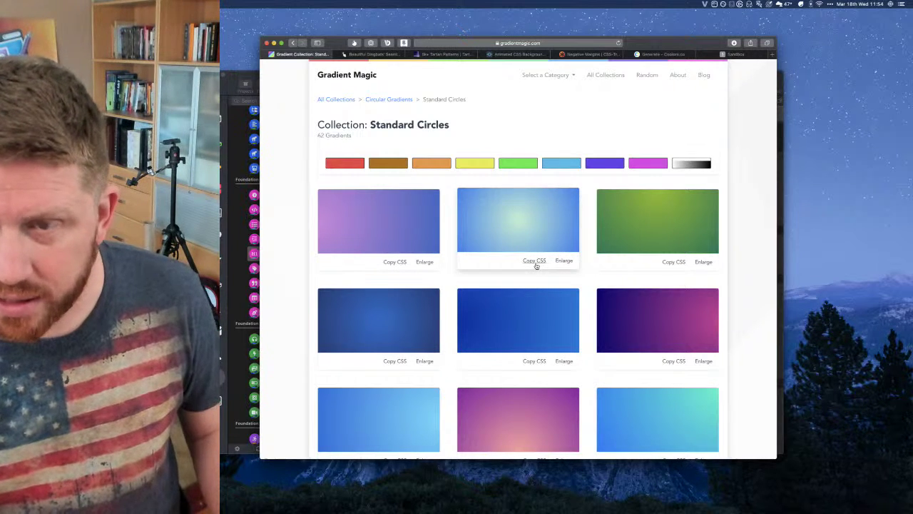
key(super+Tab)
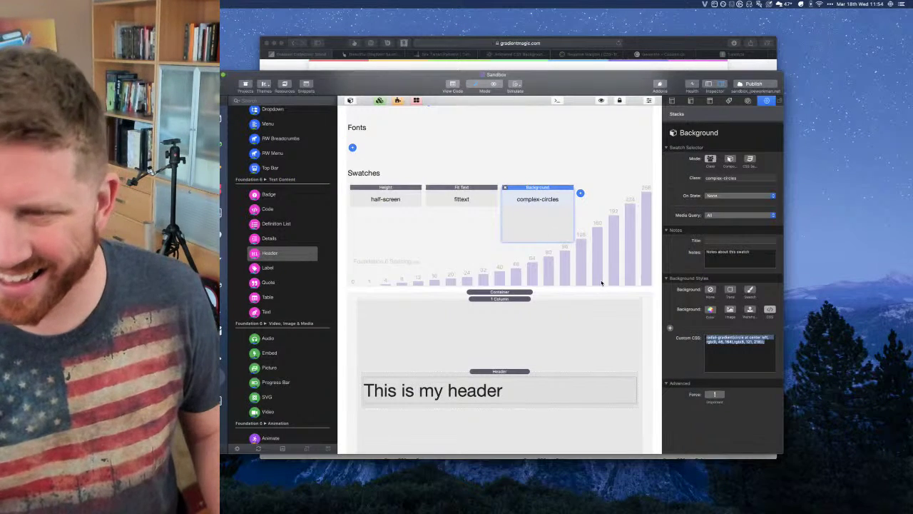
click(730, 345)
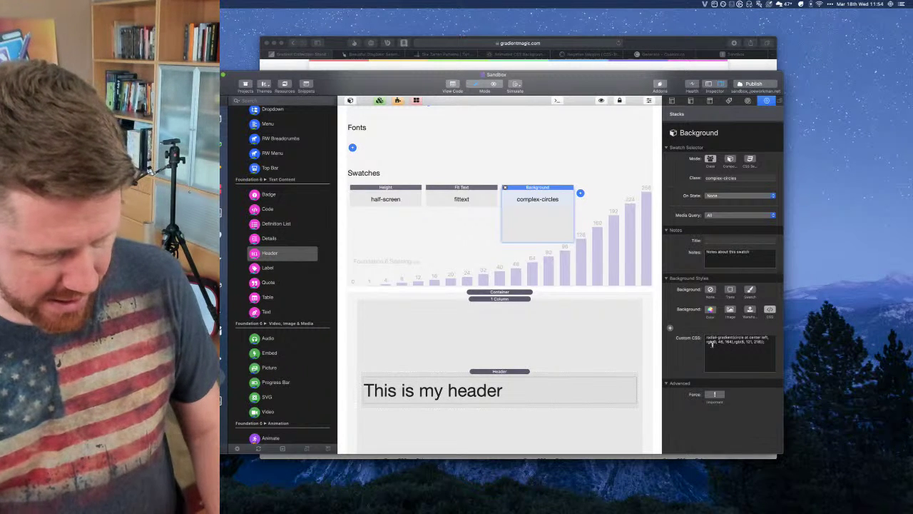
text(background:)
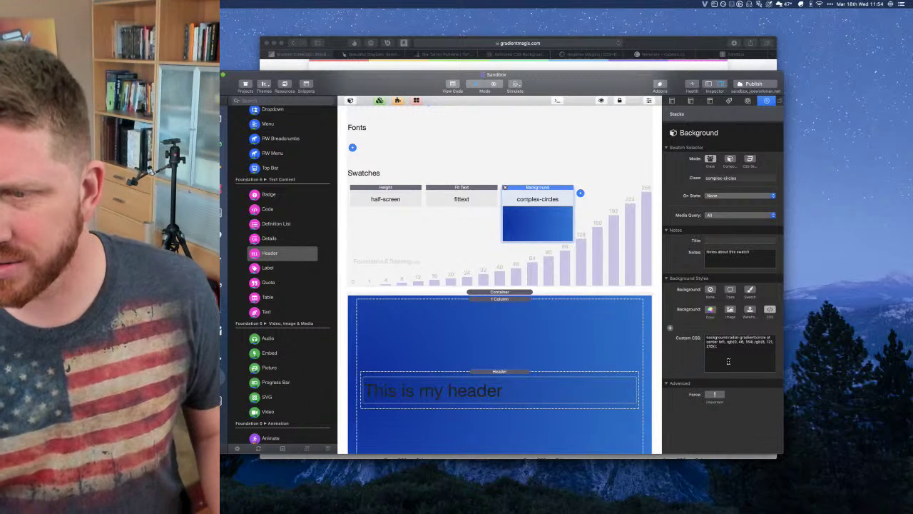
Return to Gradient Magic in Safari and open the Complex Circles collection from the list of all collections
click(672, 44)
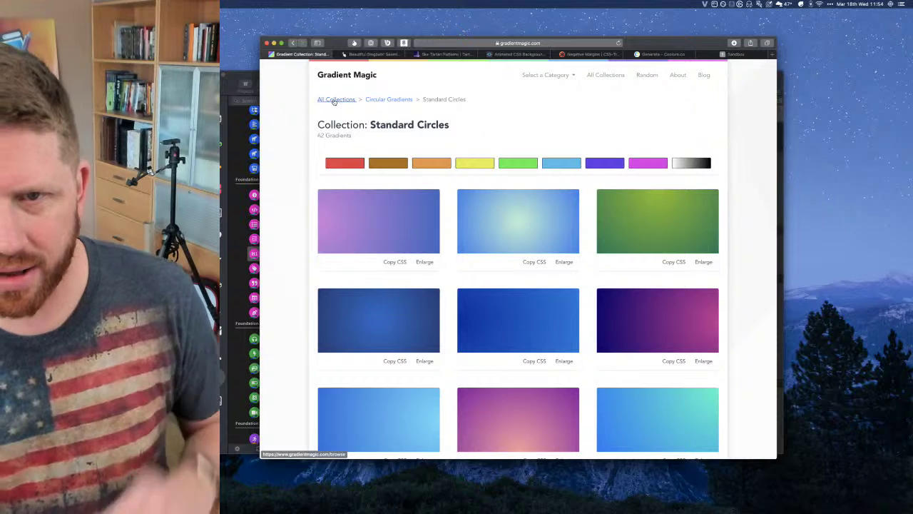
click(333, 102)
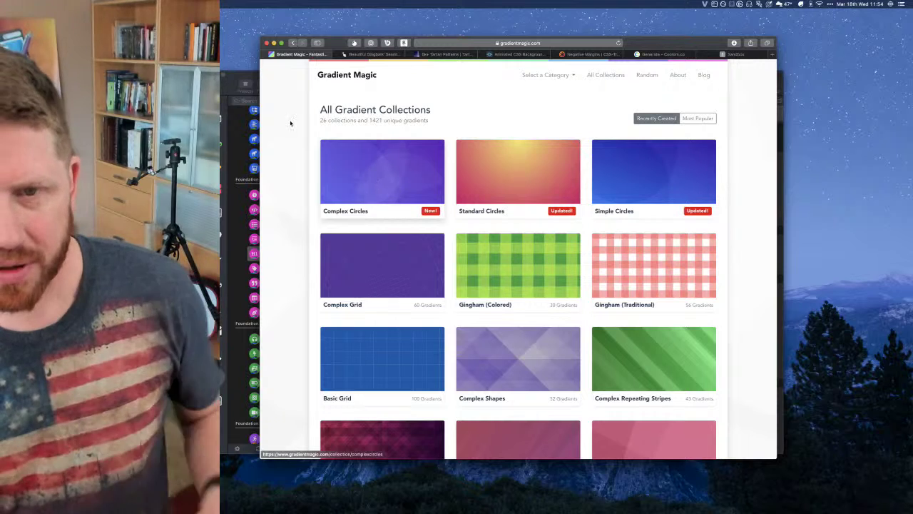
click(382, 206)
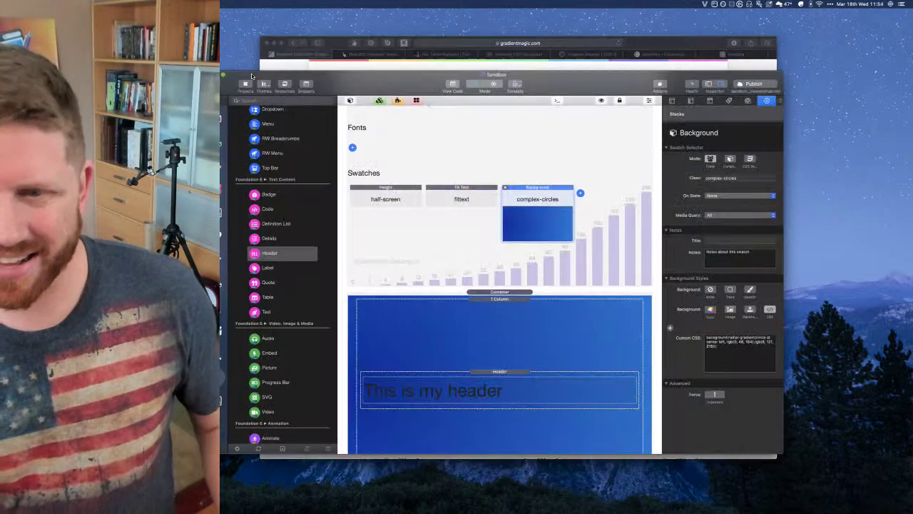
Point out the "background:" property and its radial gradient value in the Background swatch's custom CSS in RapidWeaver
click(254, 75)
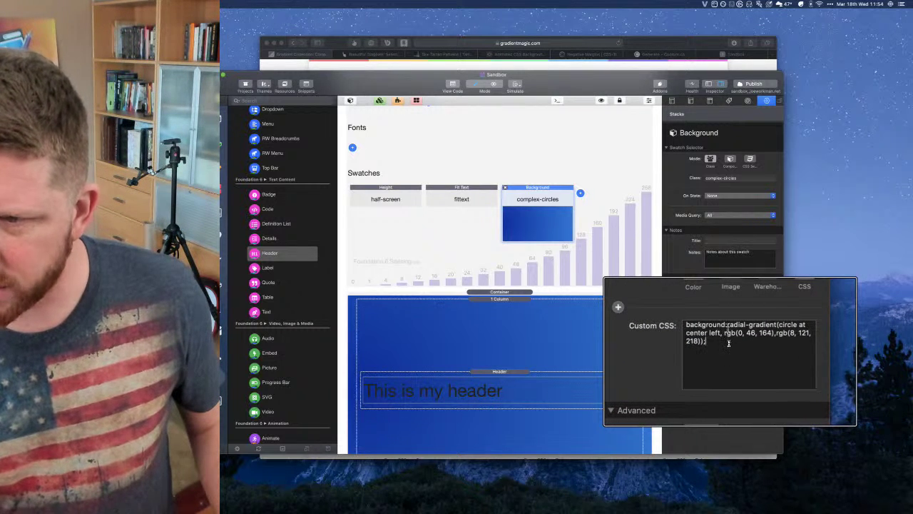
click(728, 326)
key(shift+super+Left)
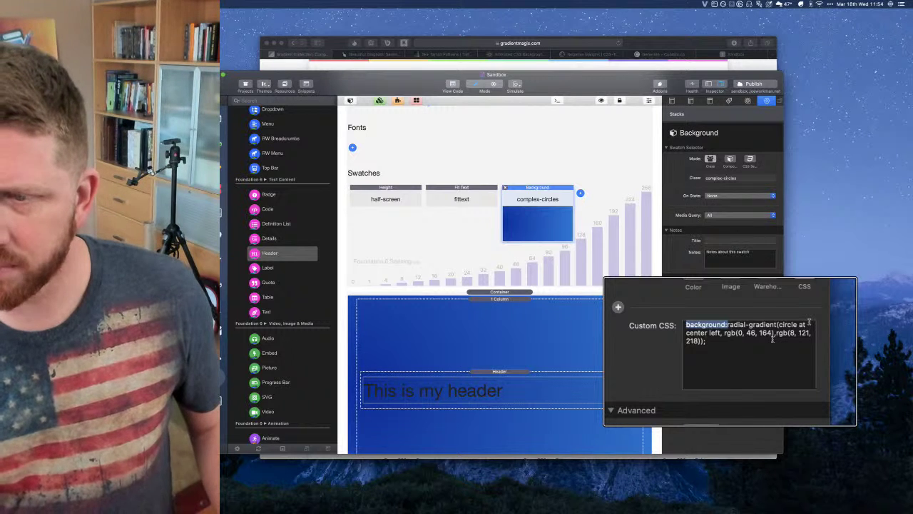
key(Right)
key(shift+super+Down)
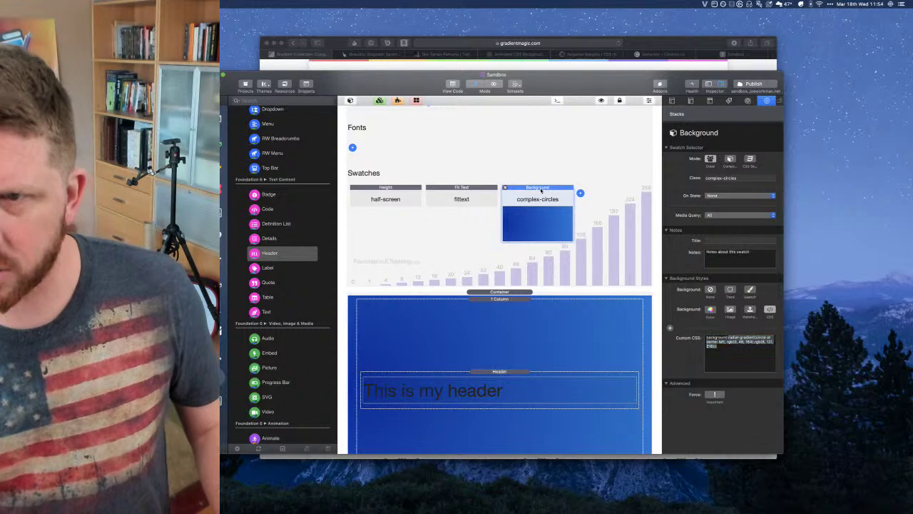
Replace the swatch's radial gradient value with the copied CSS of Gradient Magic's middle first-row Complex Circles gradient, and preview the page without the web inspector
click(668, 45)
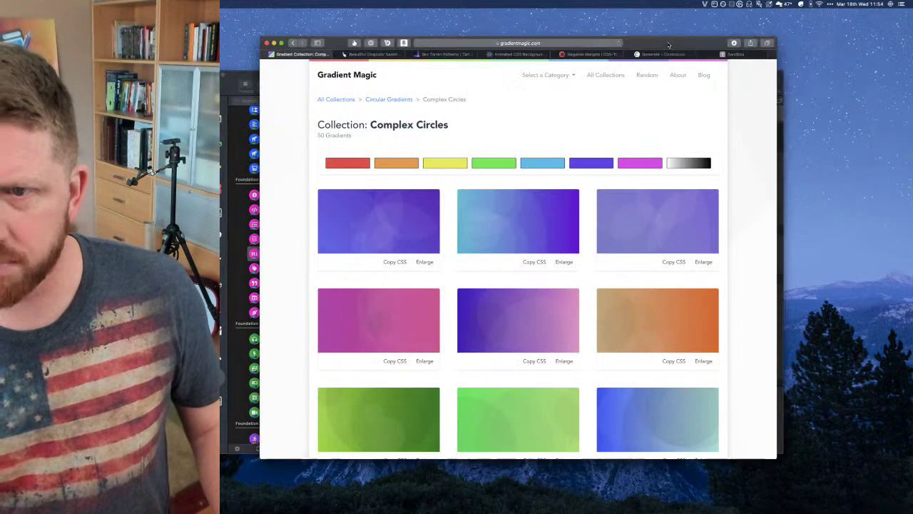
click(533, 261)
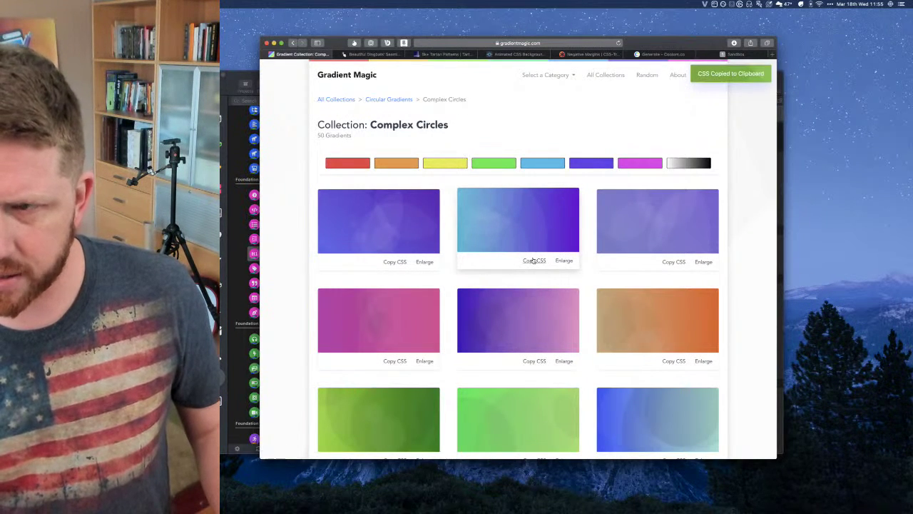
click(244, 78)
click(732, 343)
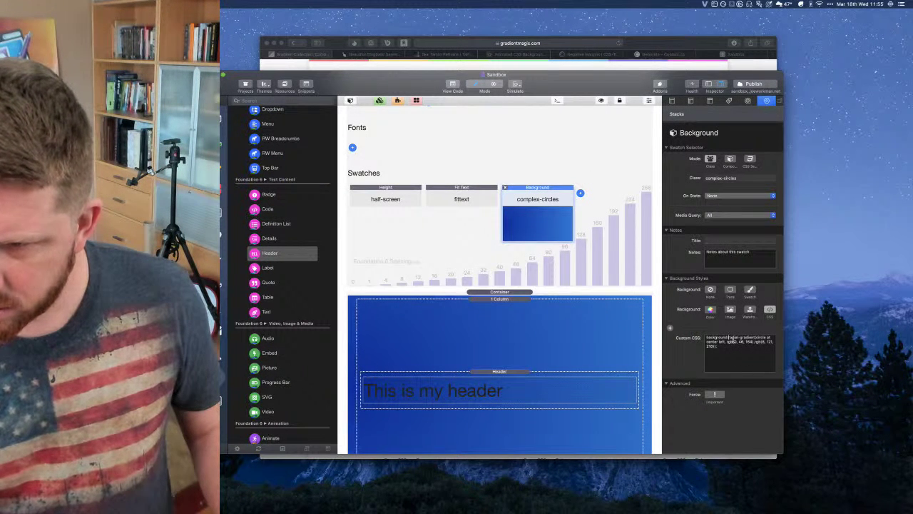
key(super+shift+Down)
key(BackSpace)
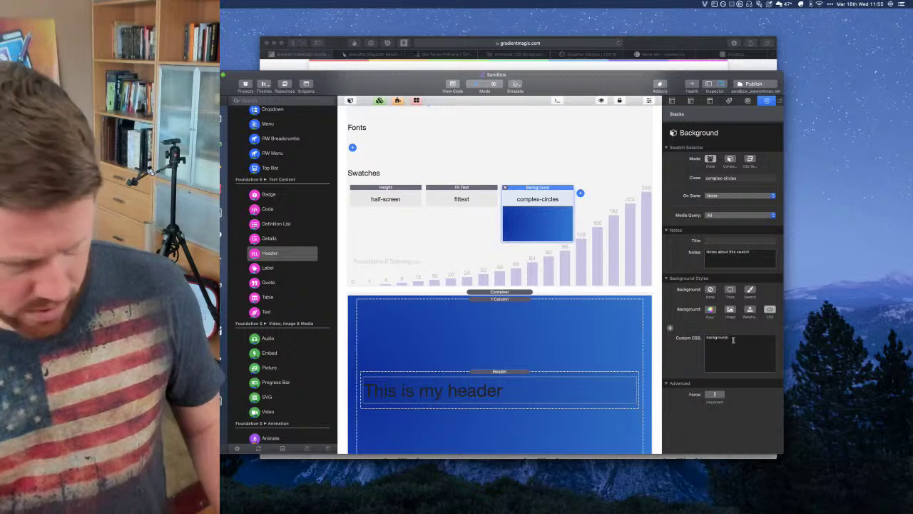
key(super+v)
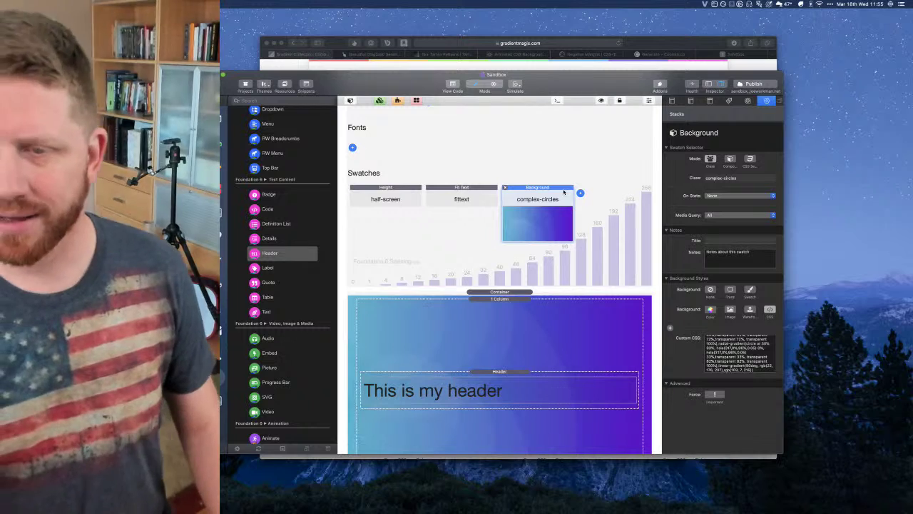
key(shift+super+r)
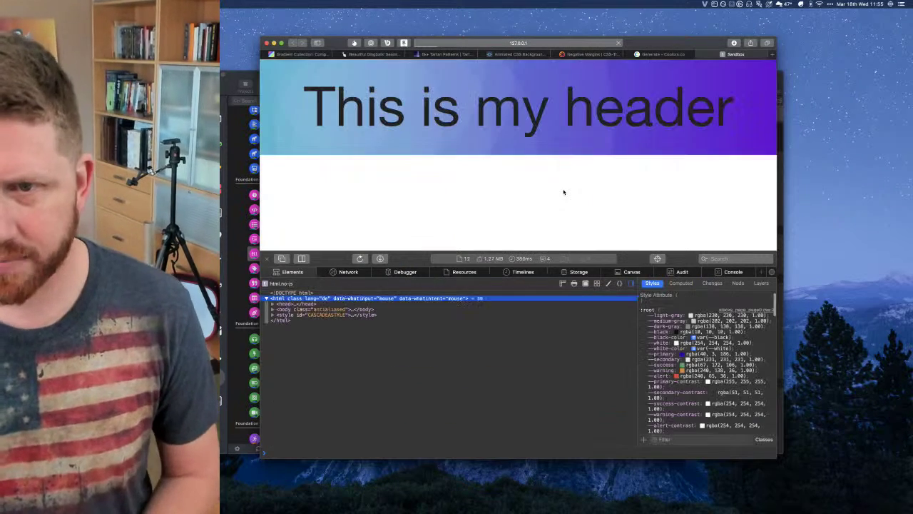
click(273, 258)
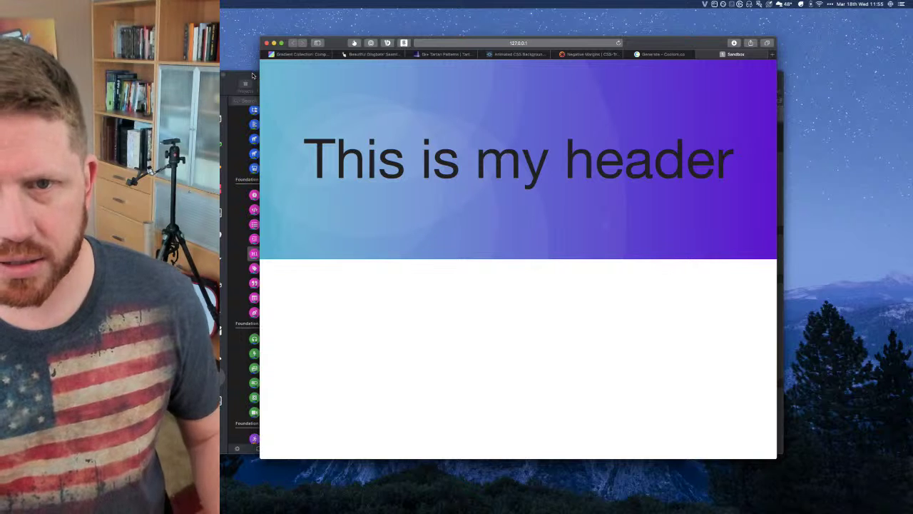
Add the class "alt" to the Container's custom classes in RapidWeaver and check the heading in the Safari preview
click(252, 75)
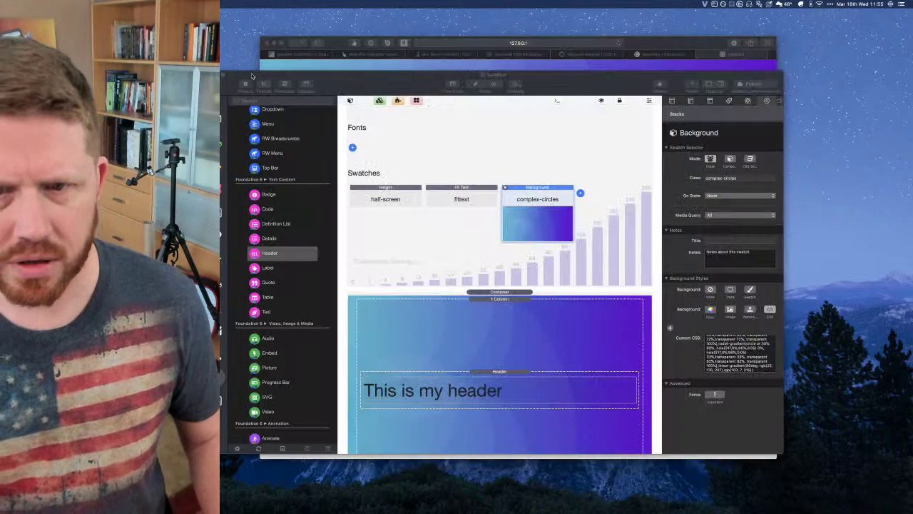
click(518, 370)
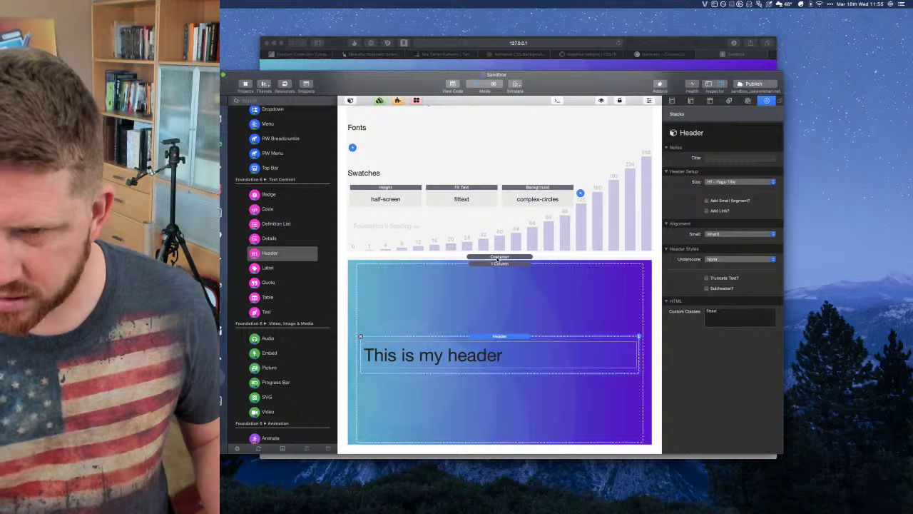
click(499, 256)
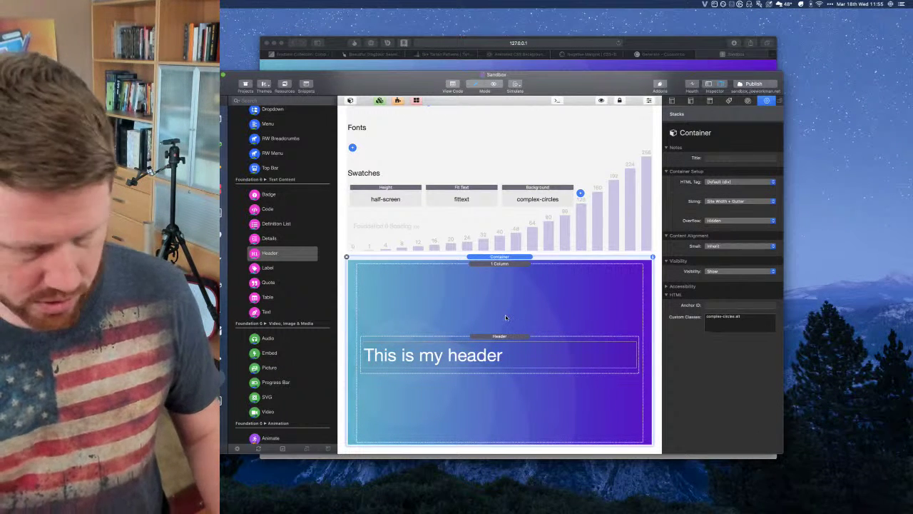
key(super+Tab)
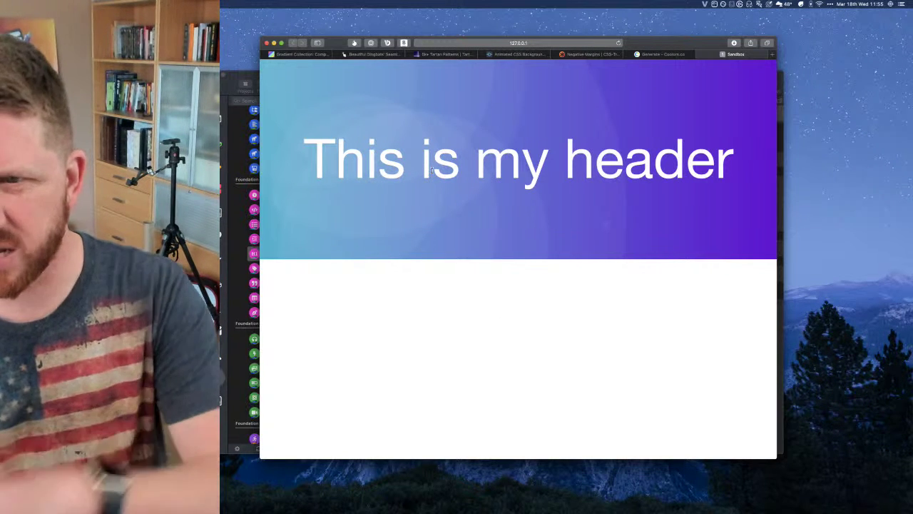
Change the Header text to "LIVE STREAM" in RapidWeaver and reload the Safari preview
click(244, 76)
double_click(463, 356)
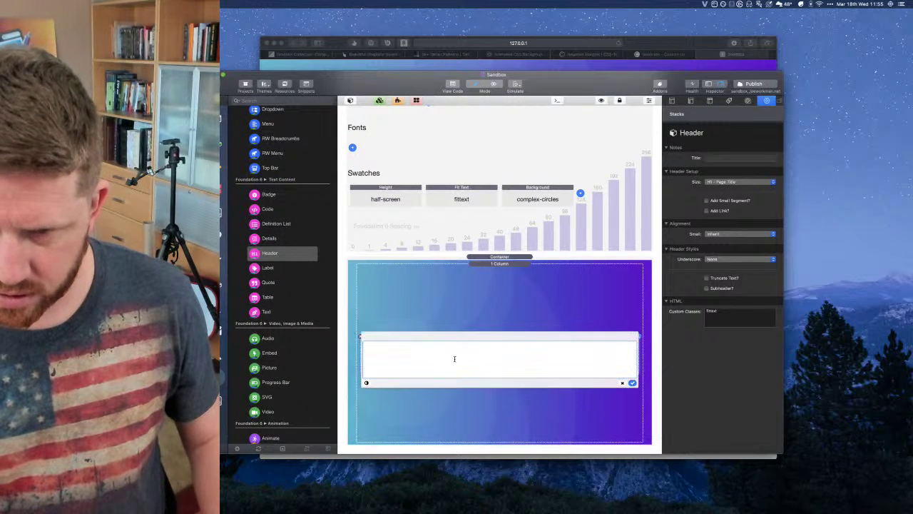
text(LIVE STREAM)
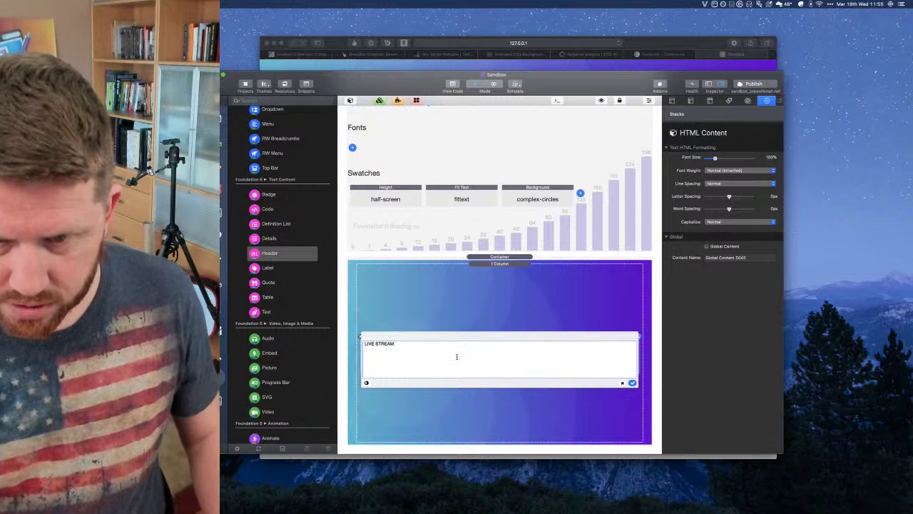
click(632, 382)
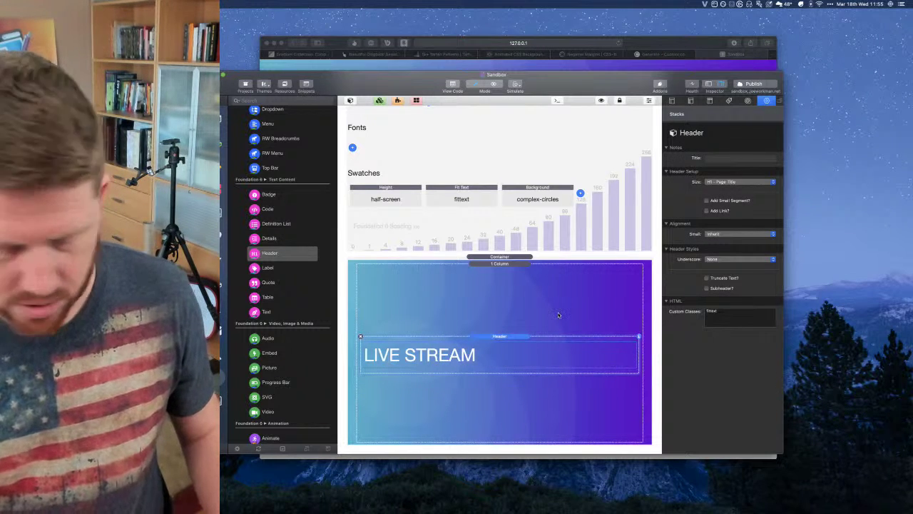
key(super+Tab)
key(super+r)
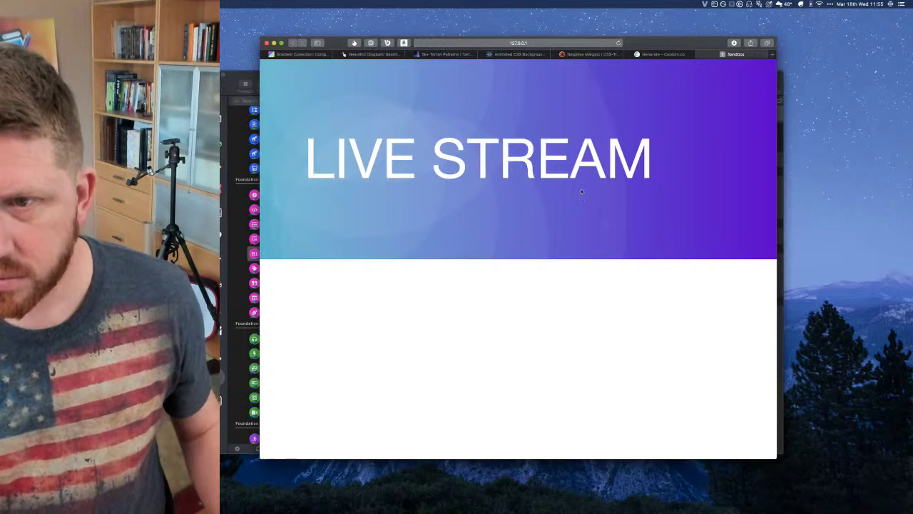
Set the Header's small alignment to Center in RapidWeaver and check the Safari preview at a narrower window width
click(252, 83)
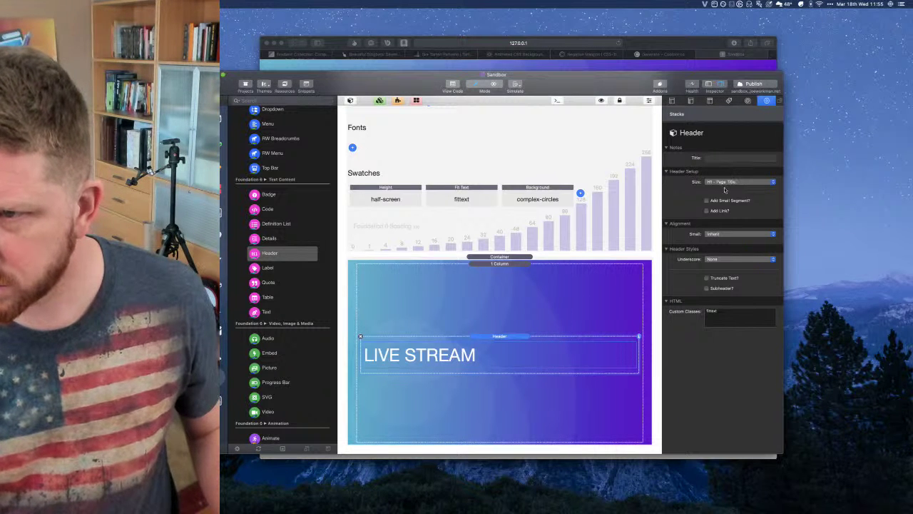
click(717, 235)
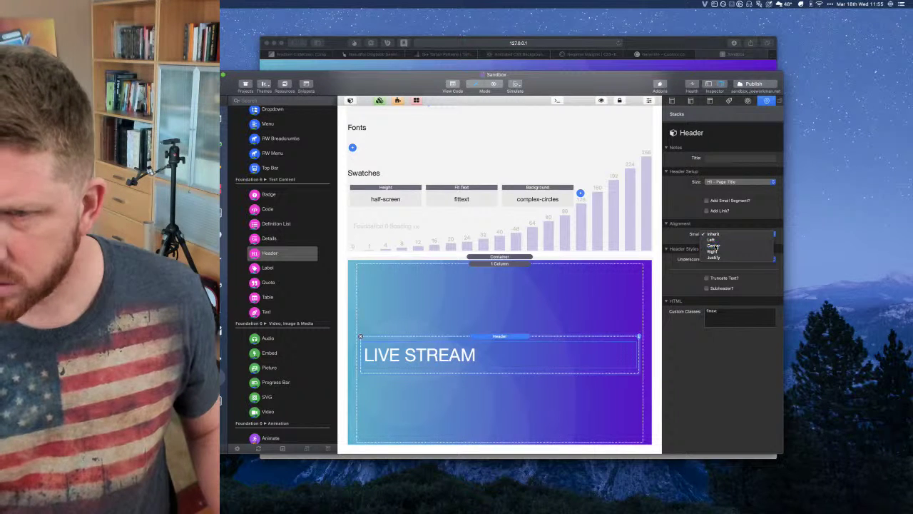
click(713, 246)
key(super+Tab)
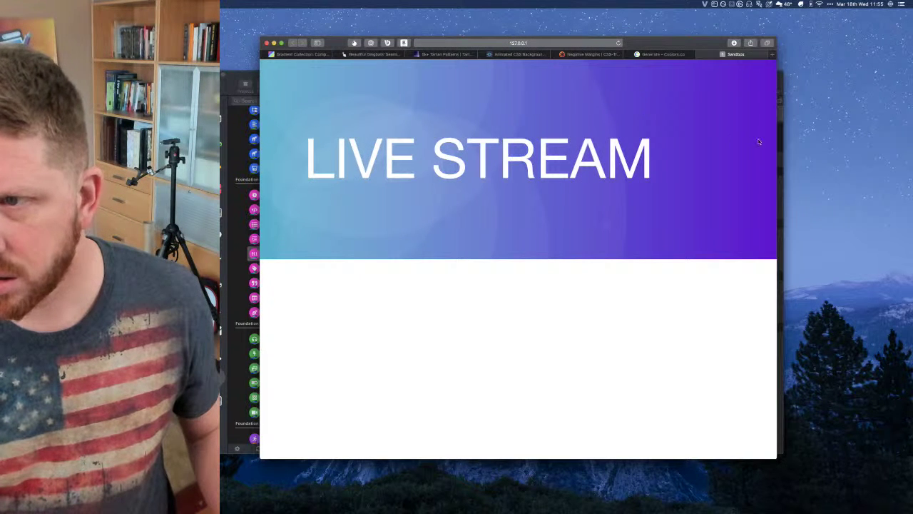
drag(774, 140, 744, 172)
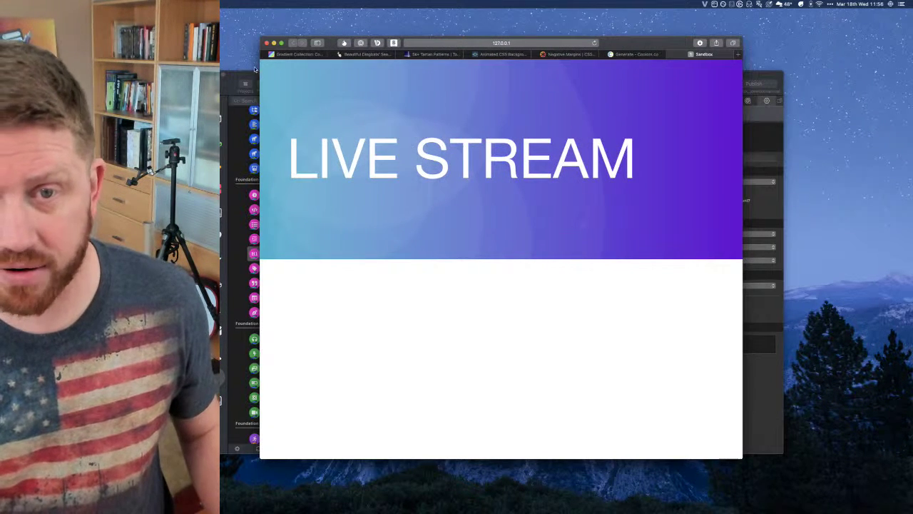
Set the small content alignment of the 1 Column stack to Center in RapidWeaver
key(super+Tab)
click(493, 281)
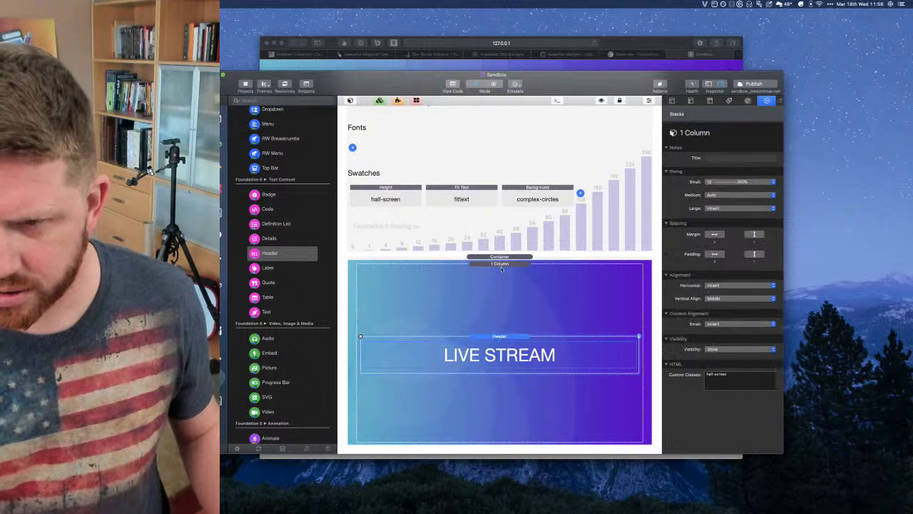
click(722, 325)
click(714, 331)
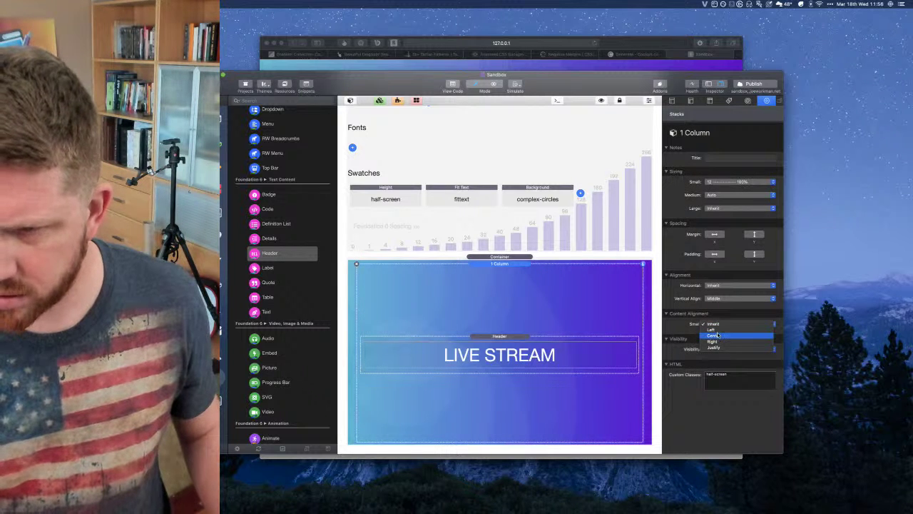
Reload the Safari preview to check the centered column, and set the Header's small alignment back to Inherit in RapidWeaver
key(super+Tab)
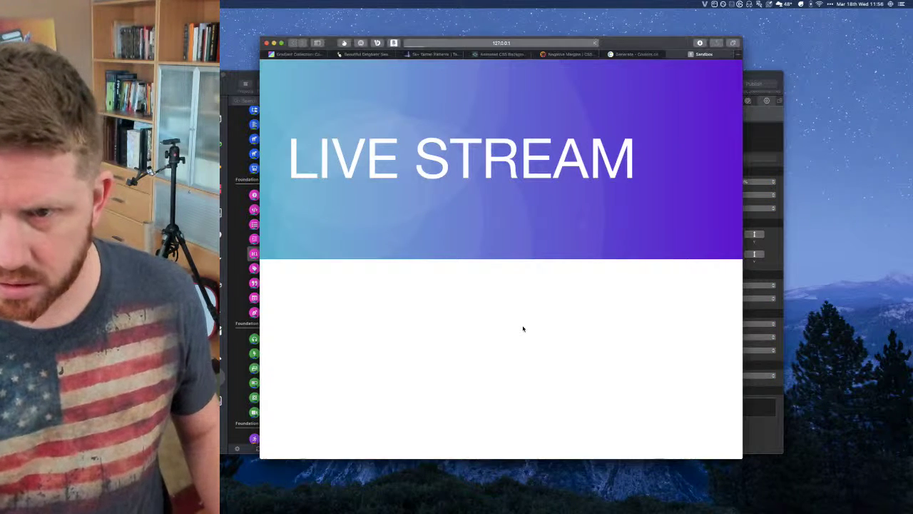
key(super+r)
click(769, 72)
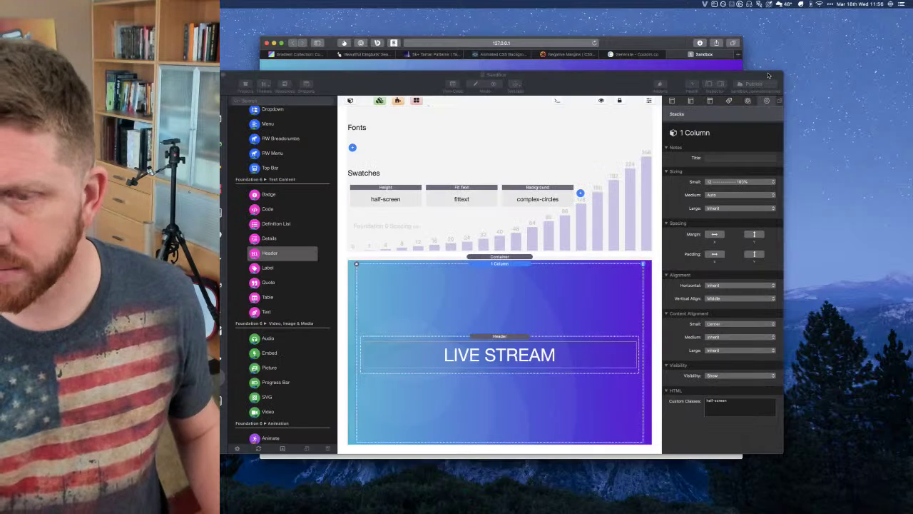
click(508, 337)
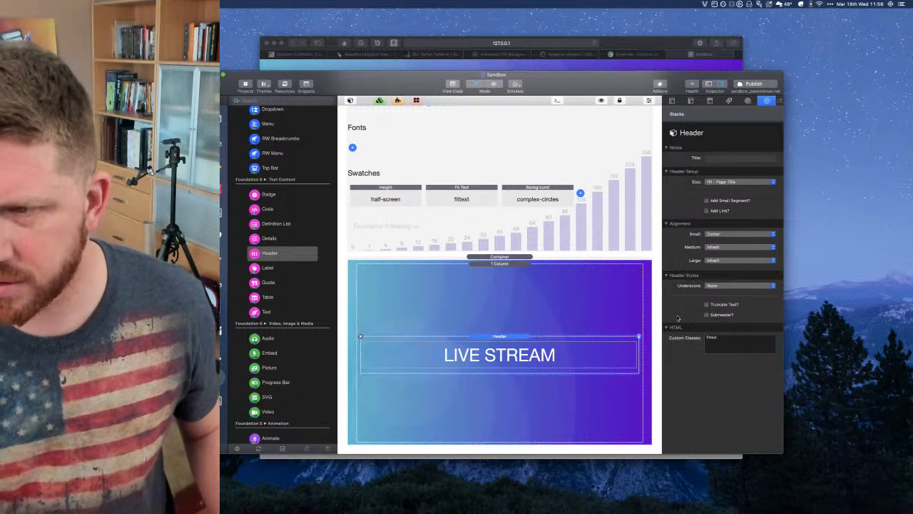
click(720, 236)
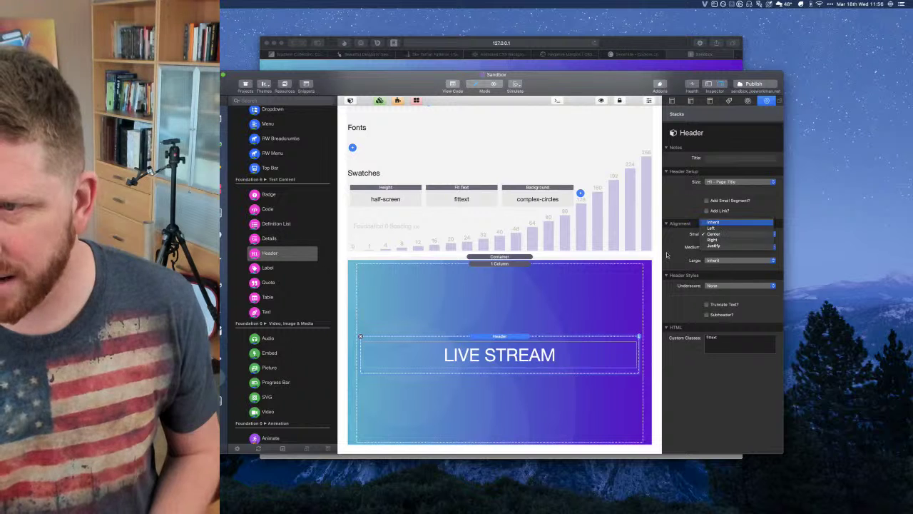
click(714, 221)
Reload the Safari preview and check the heading's centering while resizing the browser window
click(542, 270)
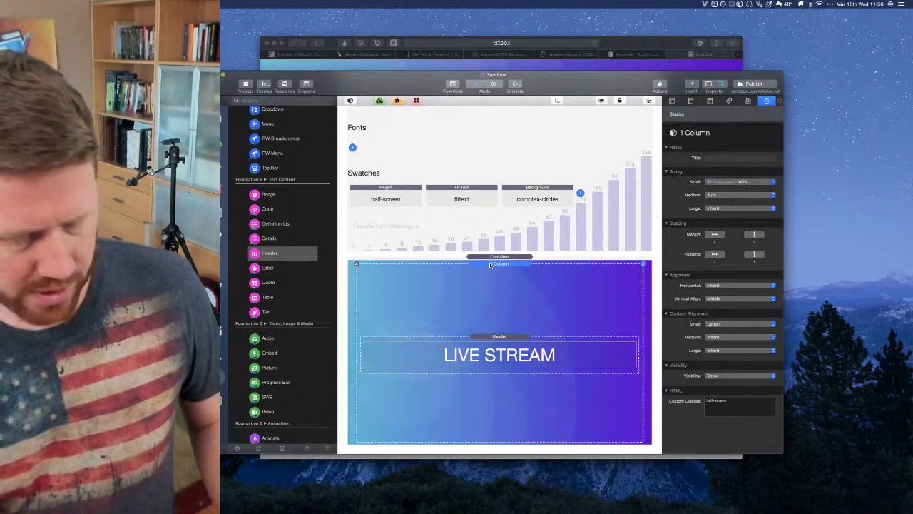
key(super+Tab)
key(super+r)
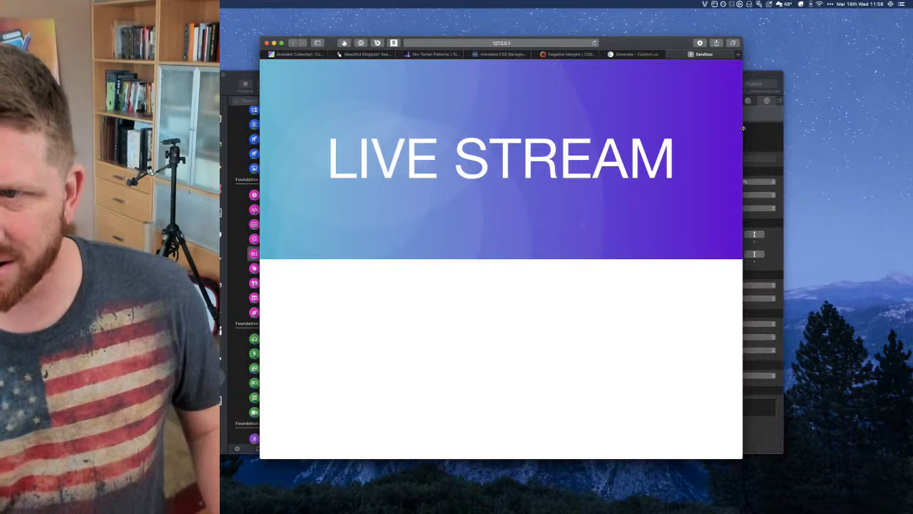
drag(647, 131, 727, 140)
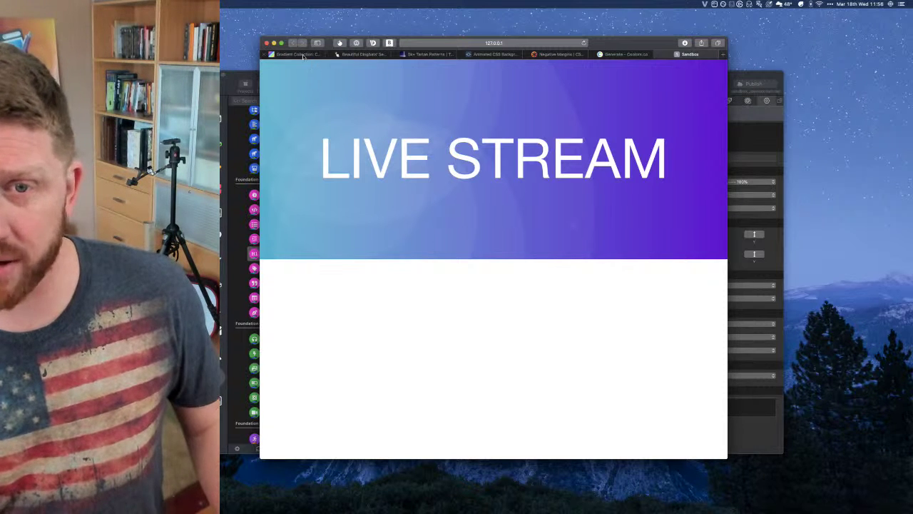
Compare the complex-circles Background swatch in RapidWeaver with its source gradient in Gradient Magic's Complex Circles collection in Safari
click(246, 76)
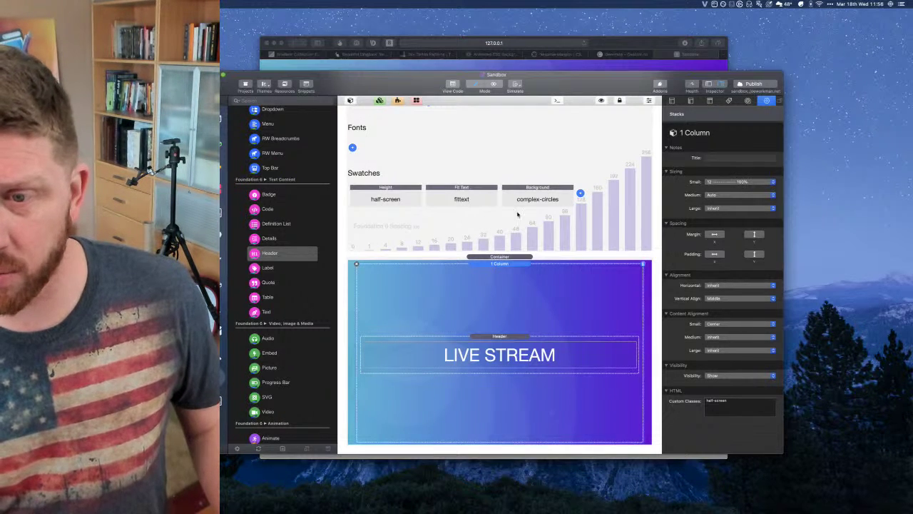
click(534, 198)
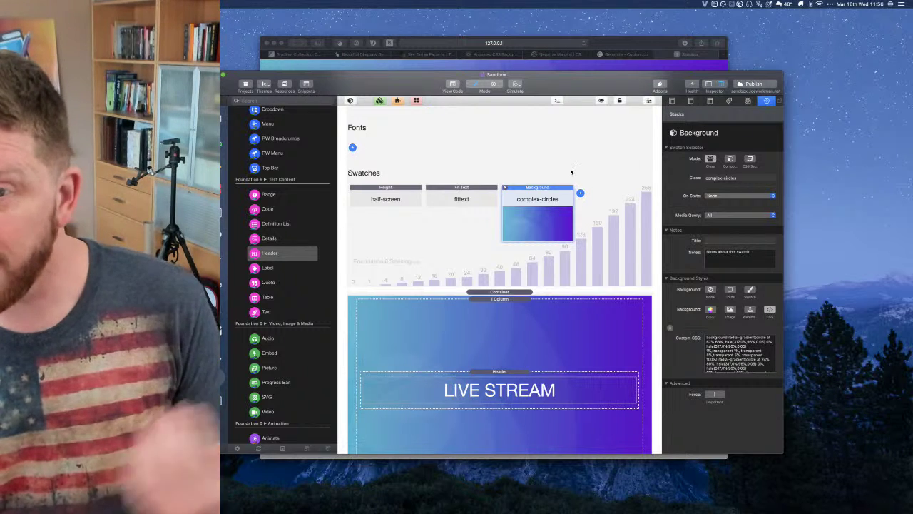
click(627, 42)
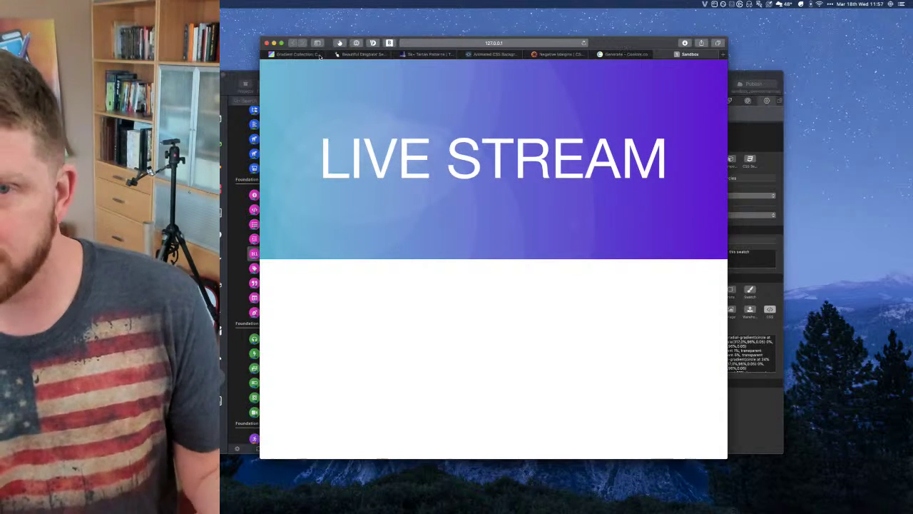
click(300, 56)
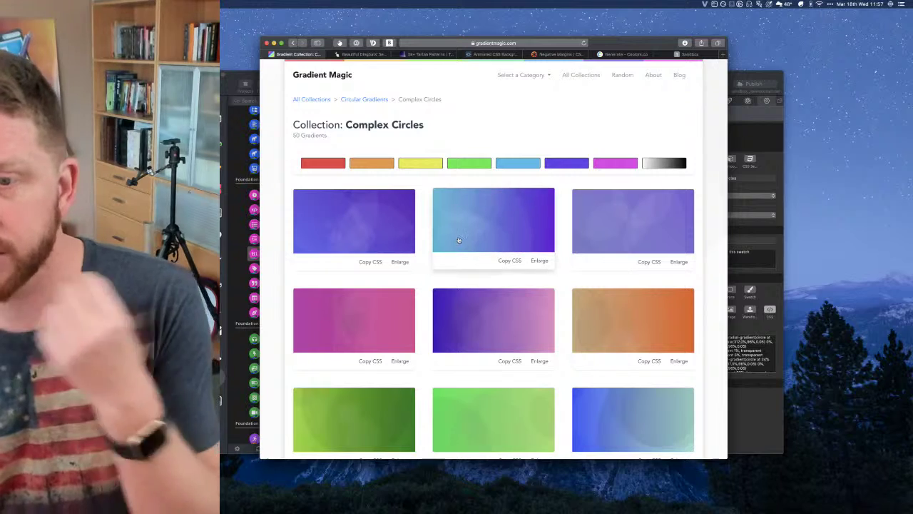
drag(459, 240, 509, 221)
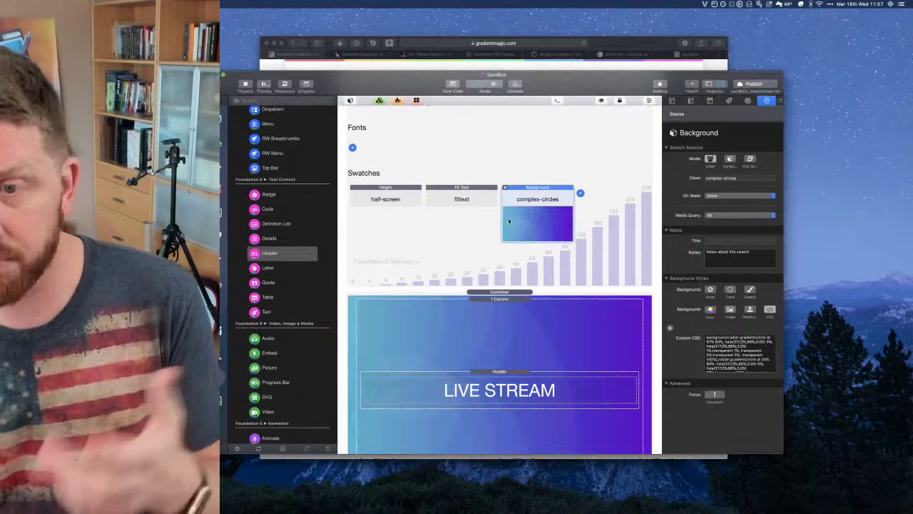
scroll(511, 301, down, 2)
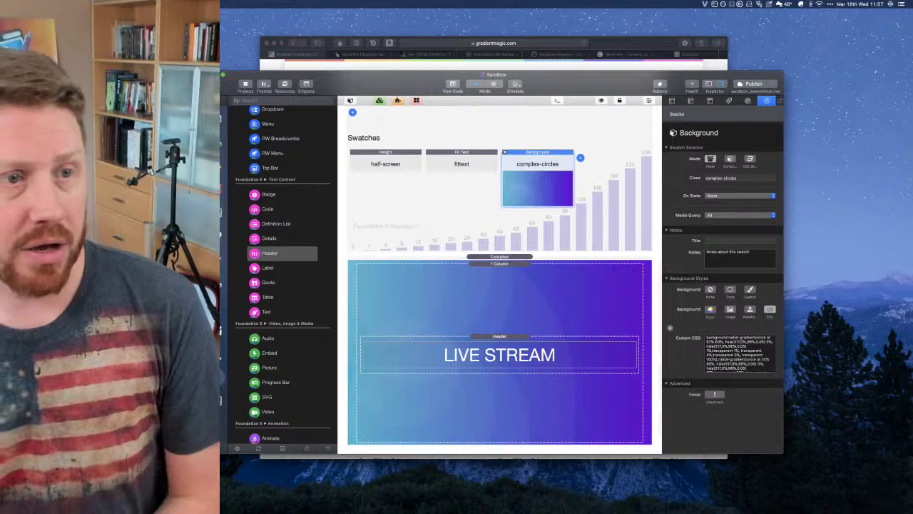
key(ctrl+Up)
key(ctrl+Up)
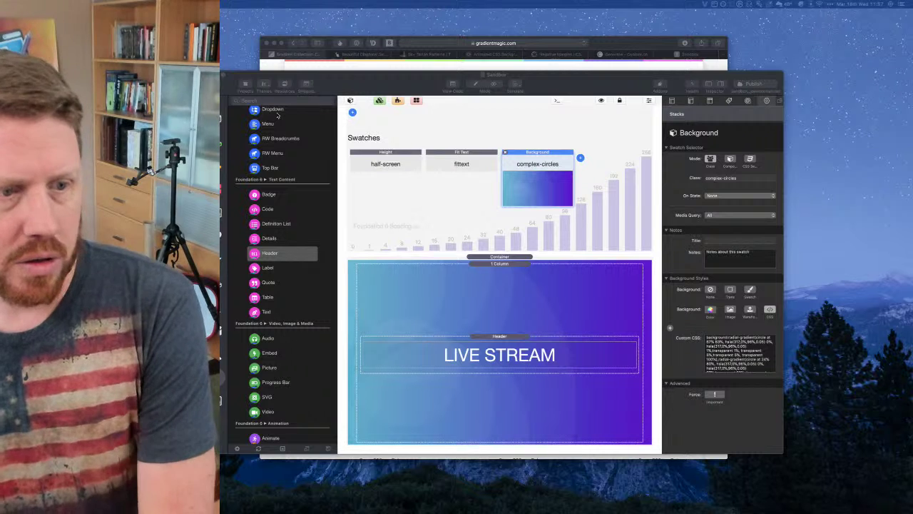
click(426, 98)
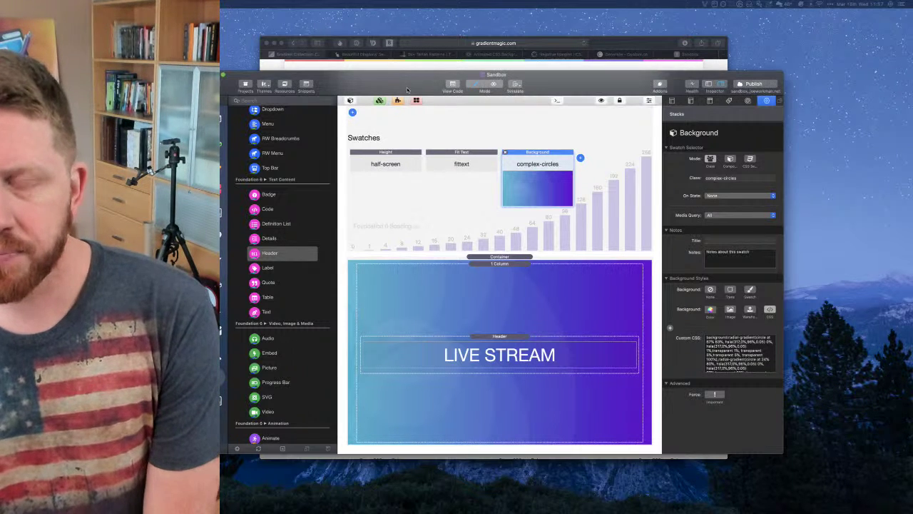
Add another Background swatch to the Swatches section of Site Styles
click(533, 140)
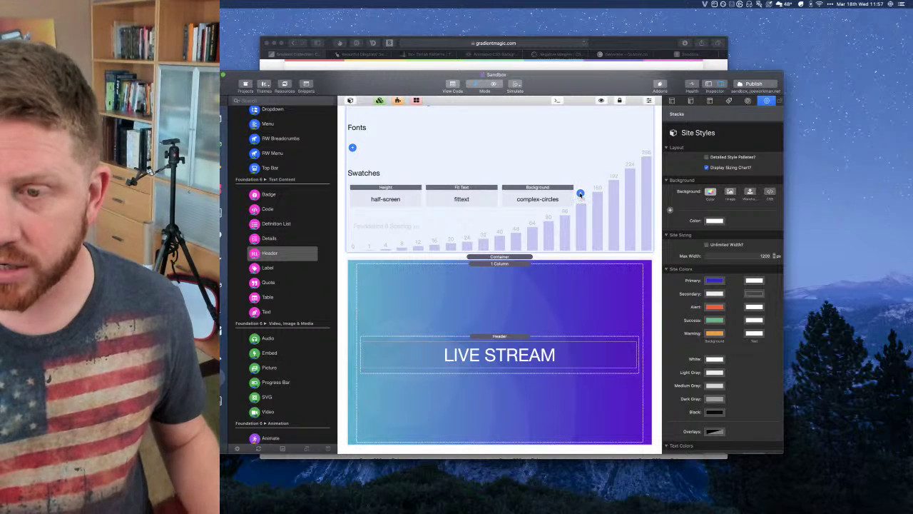
click(581, 193)
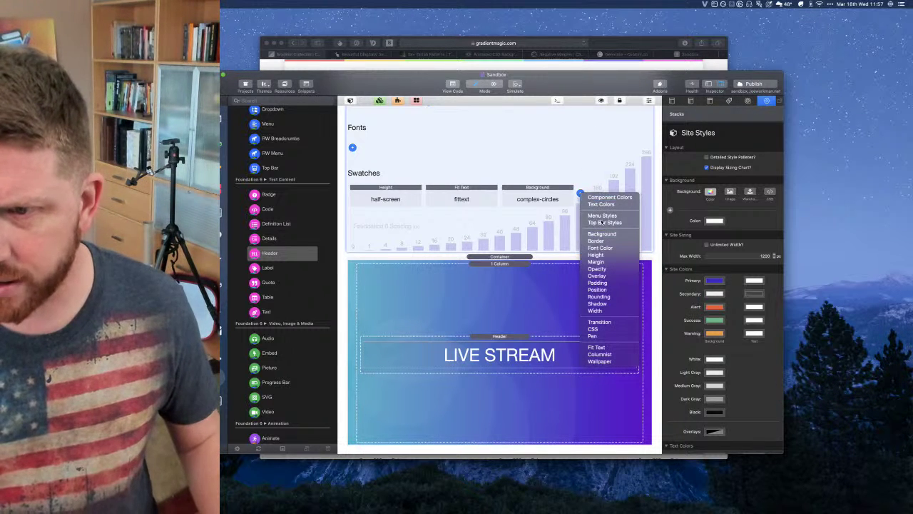
click(601, 234)
Switch to Gradient Magic in Safari, browse all collections and open the Complex Angular collection
click(612, 43)
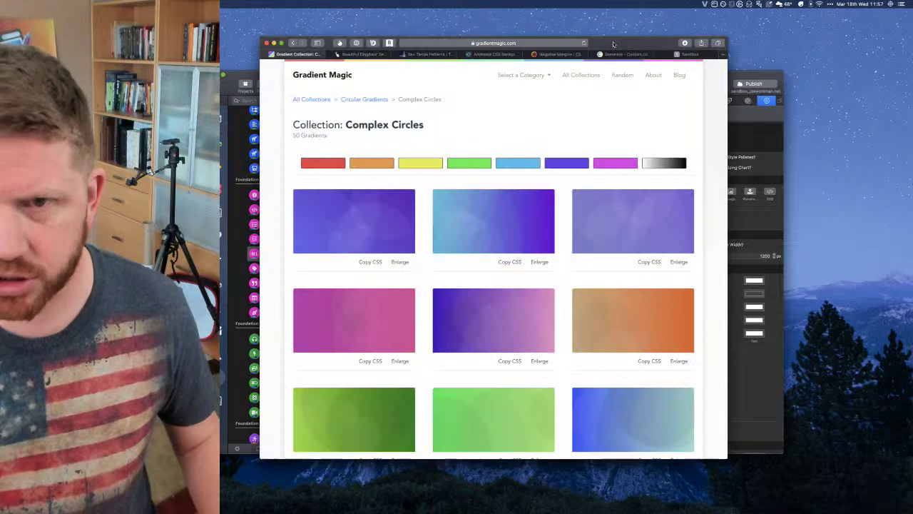
scroll(389, 255, down, 3)
scroll(386, 250, up, 5)
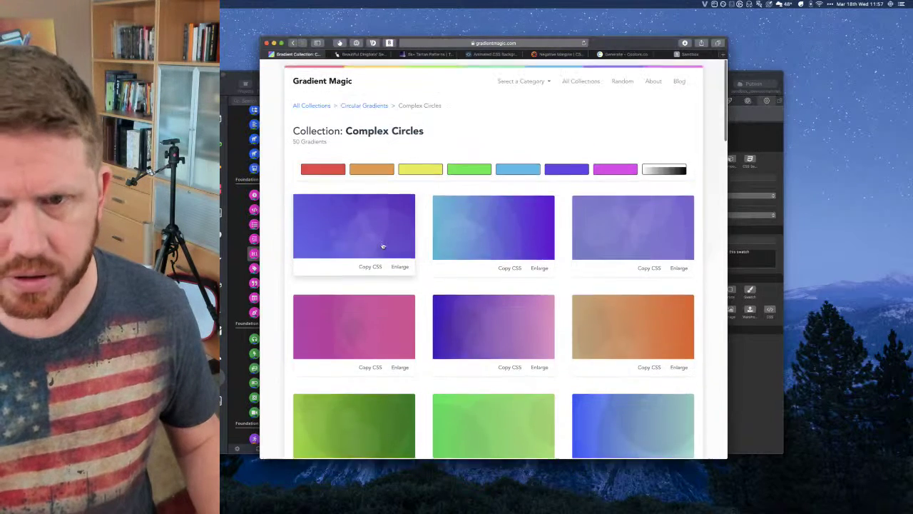
click(318, 102)
scroll(447, 235, down, 5)
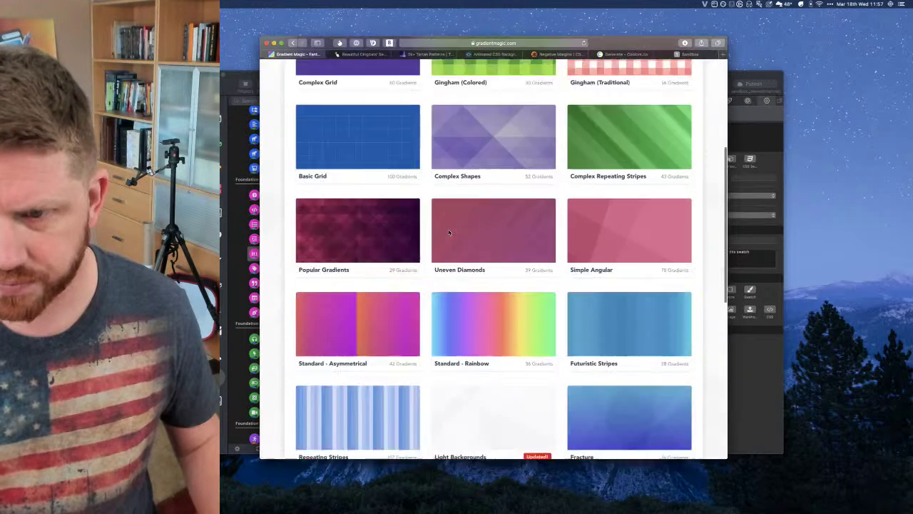
scroll(410, 249, down, 5)
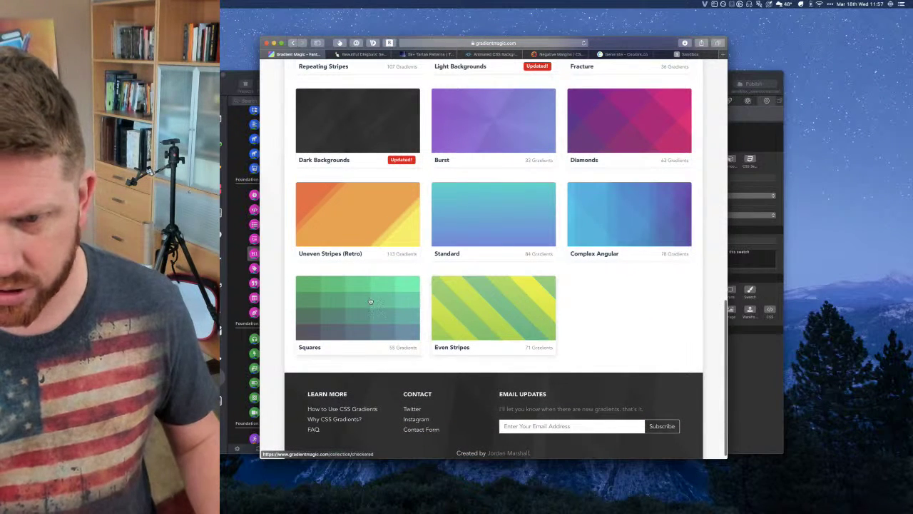
scroll(518, 300, up, 2)
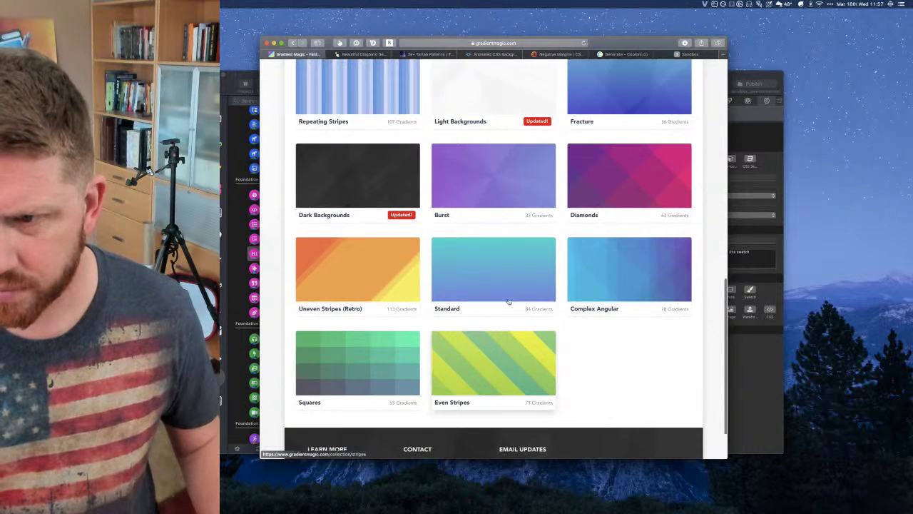
click(623, 282)
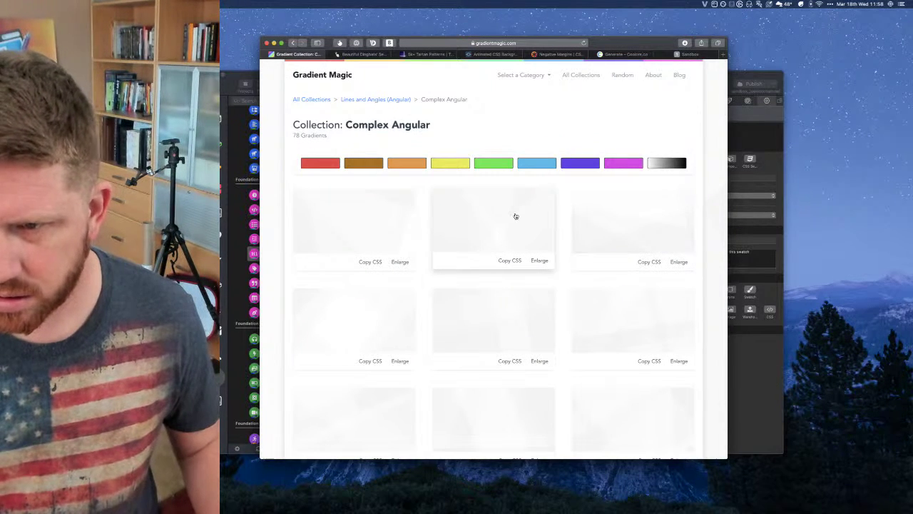
Try the blue and green color filters, filter the gradients by indigo, and copy the CSS of the third gradient in the second row
click(532, 164)
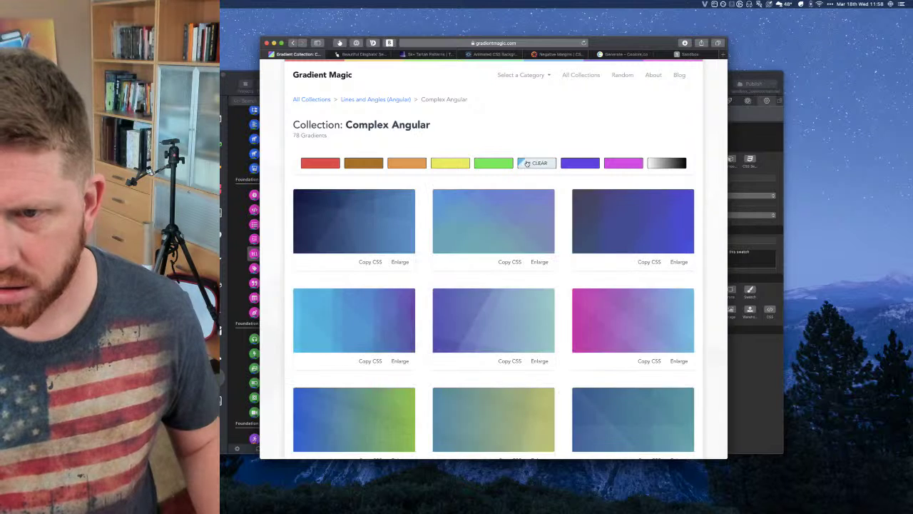
click(490, 167)
click(577, 167)
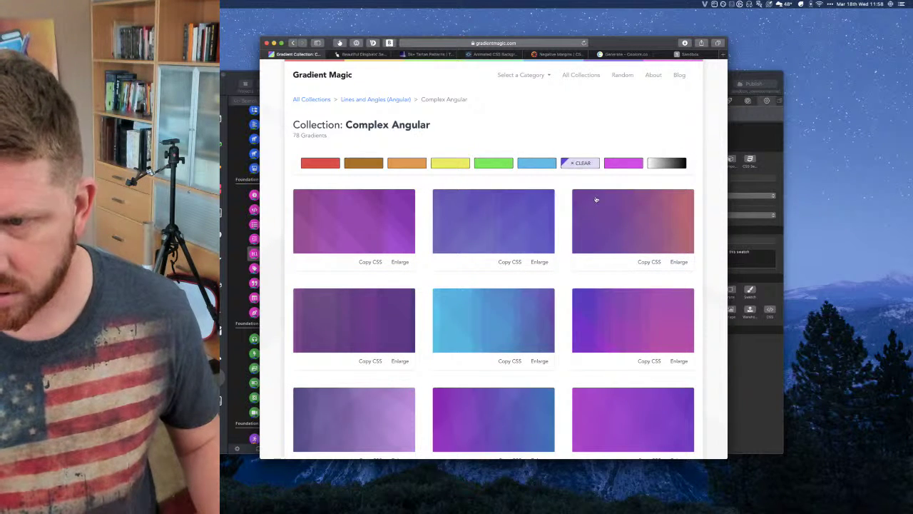
click(646, 362)
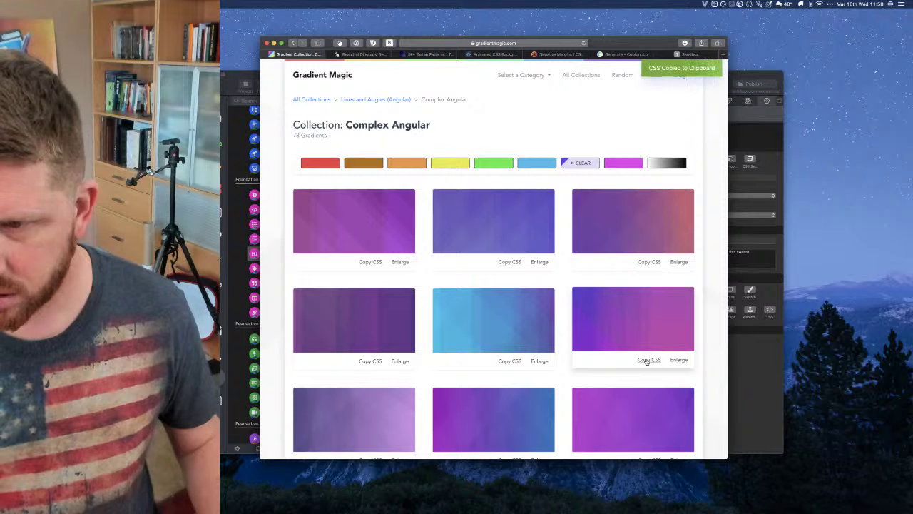
Name the new Background swatch's class "pink-angular" in RapidWeaver
click(757, 378)
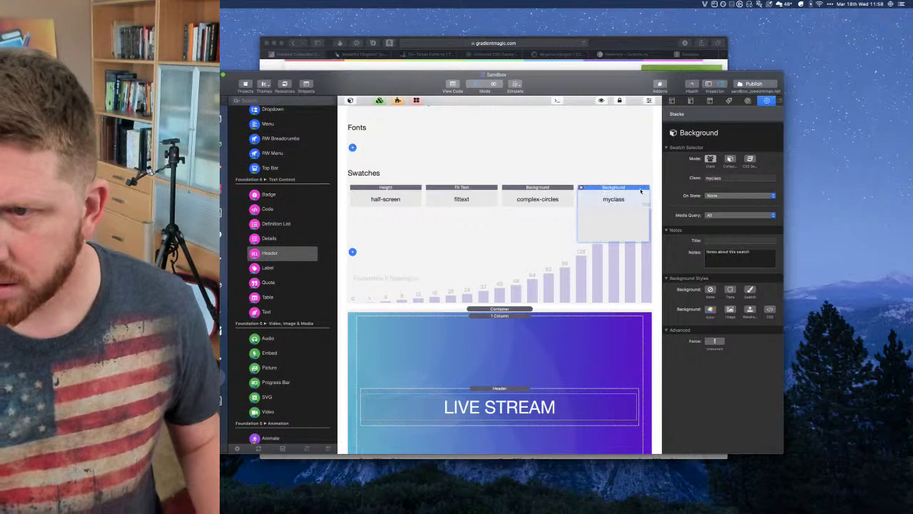
double_click(719, 179)
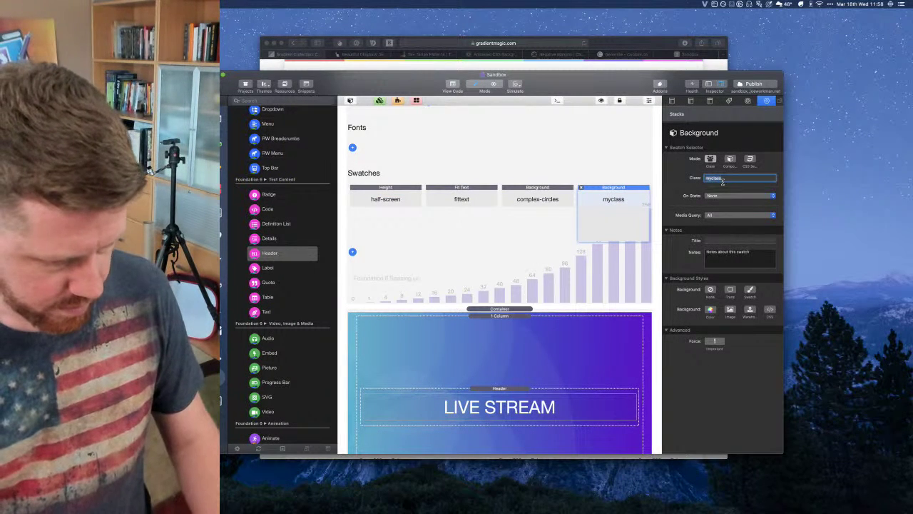
text(angular)
key(Return)
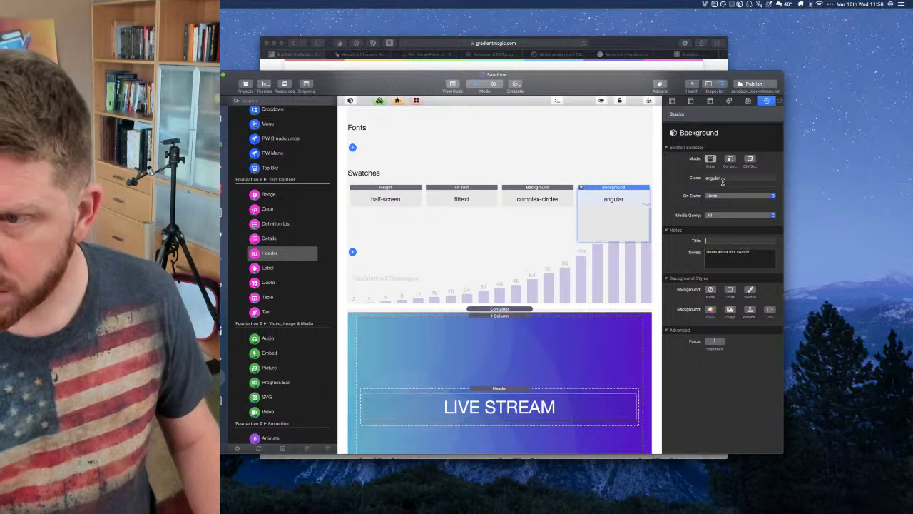
key(Left)
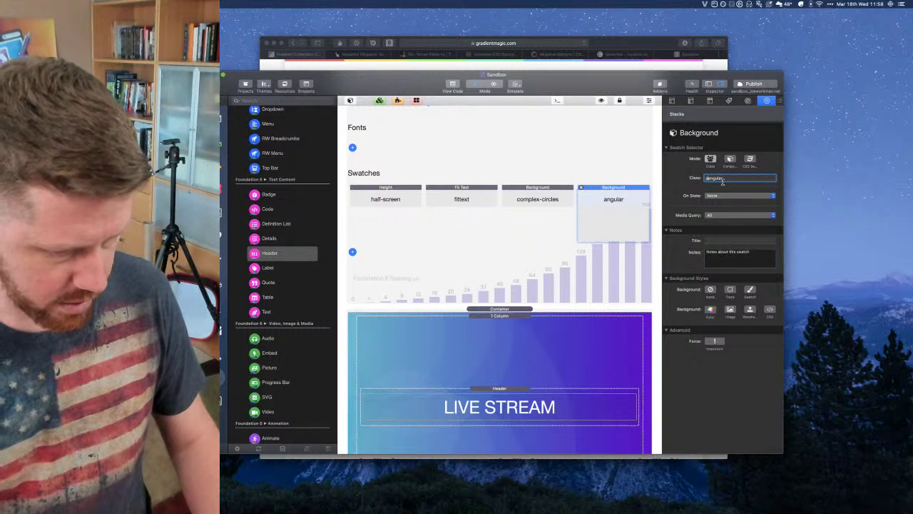
text(pink-)
key(Tab)
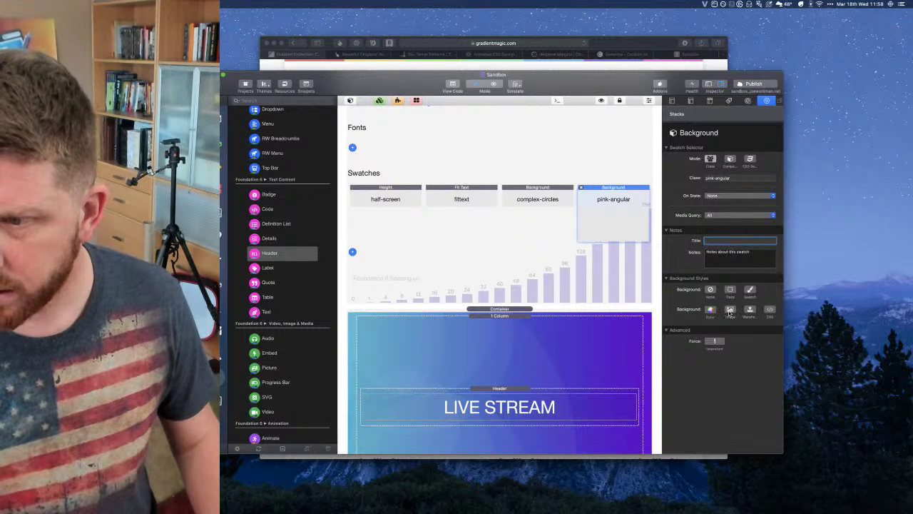
Switch the pink-angular swatch's background to CSS and replace its custom CSS with "background:" followed by the copied gradient code
click(770, 308)
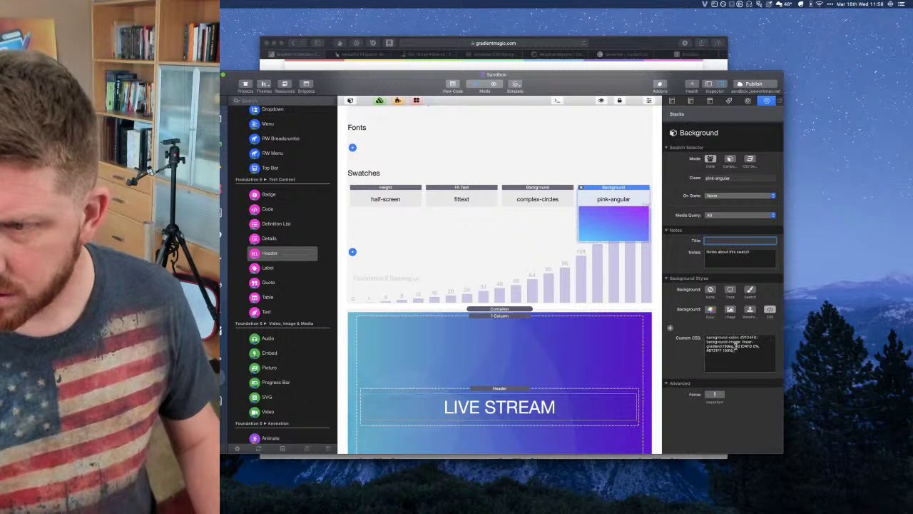
click(733, 357)
key(super+a)
key(BackSpace)
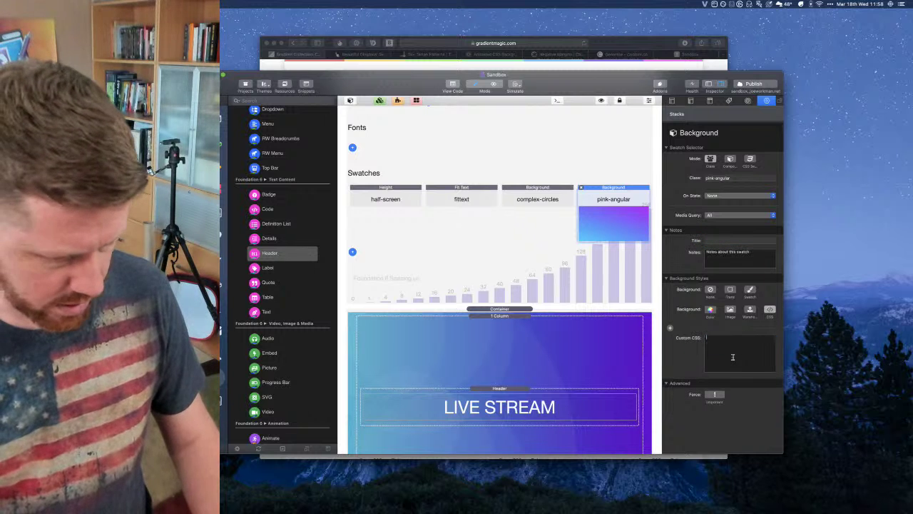
text(background:)
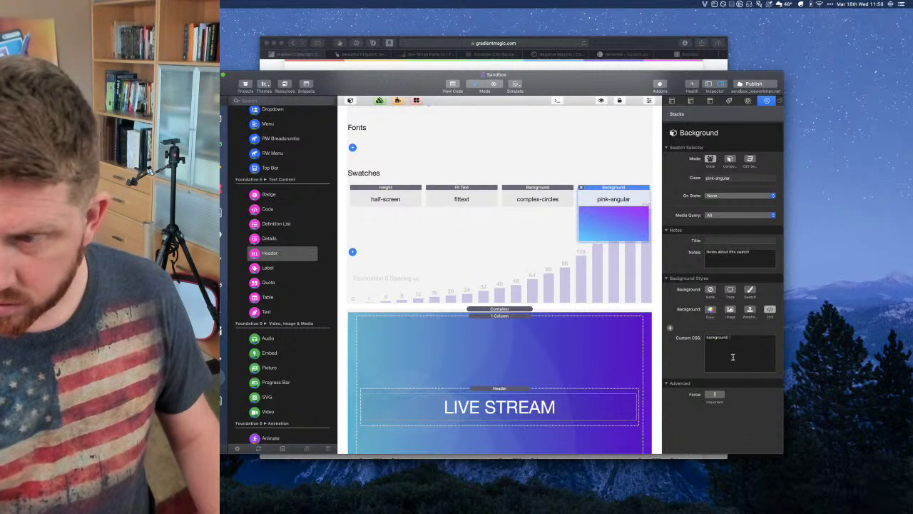
key(super+v)
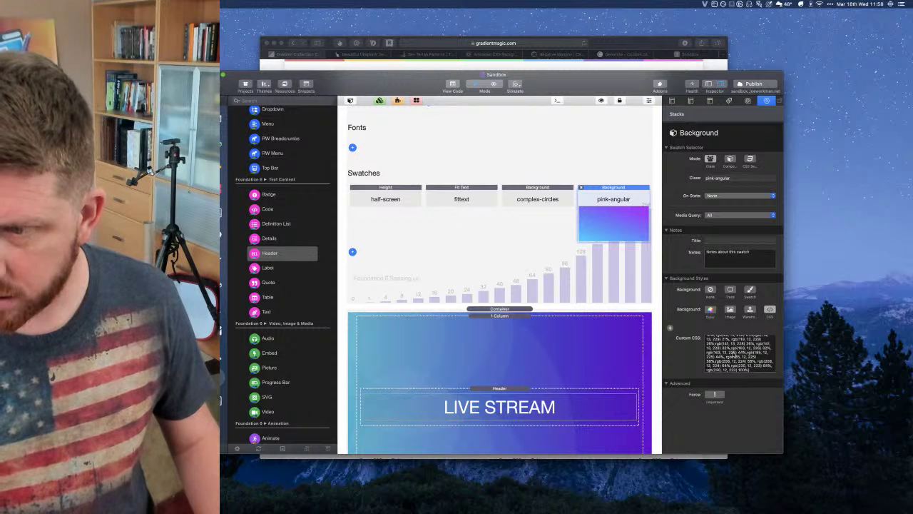
Replace the hero Container's complex-circles custom class with the pink-angular class copied from the Background swatch
triple_click(714, 178)
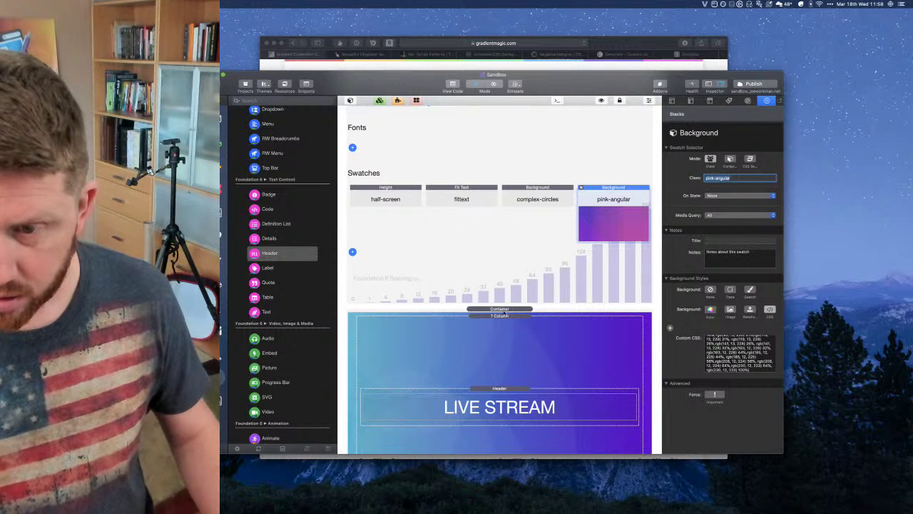
click(501, 309)
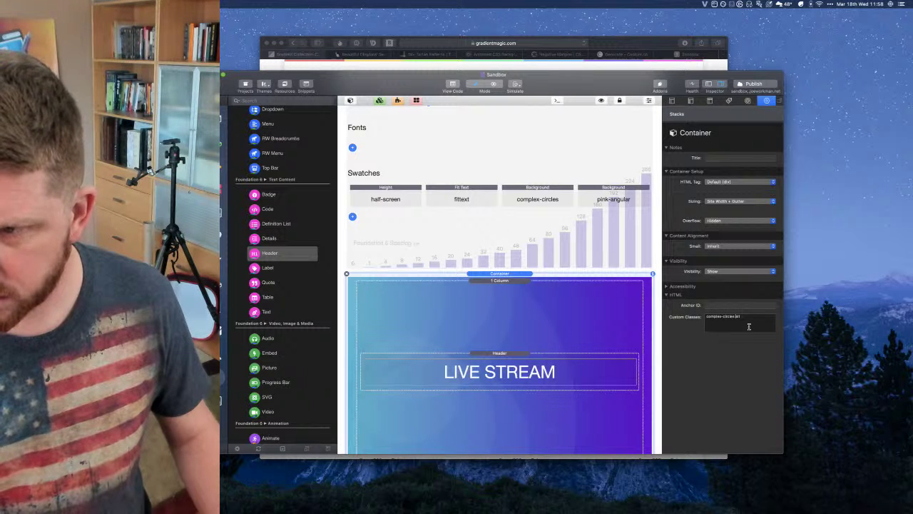
key(shift+super+Left)
key(BackSpace)
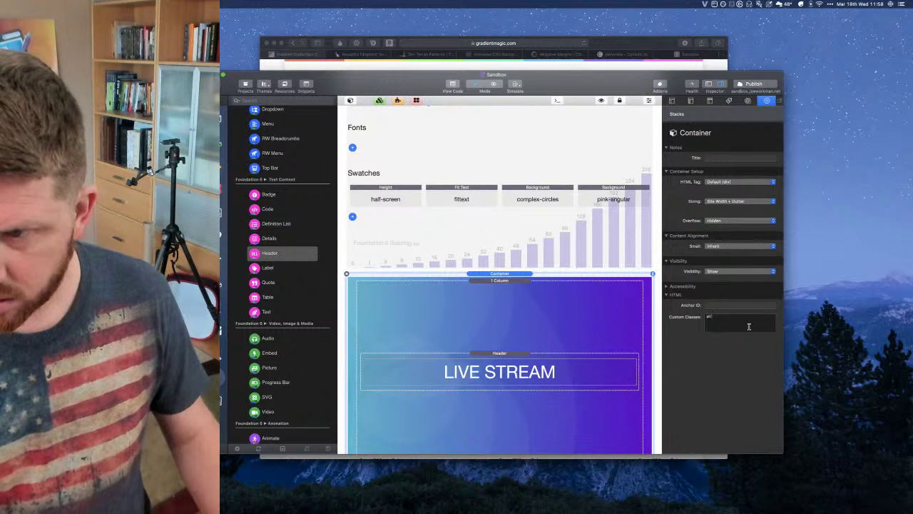
key(super+v)
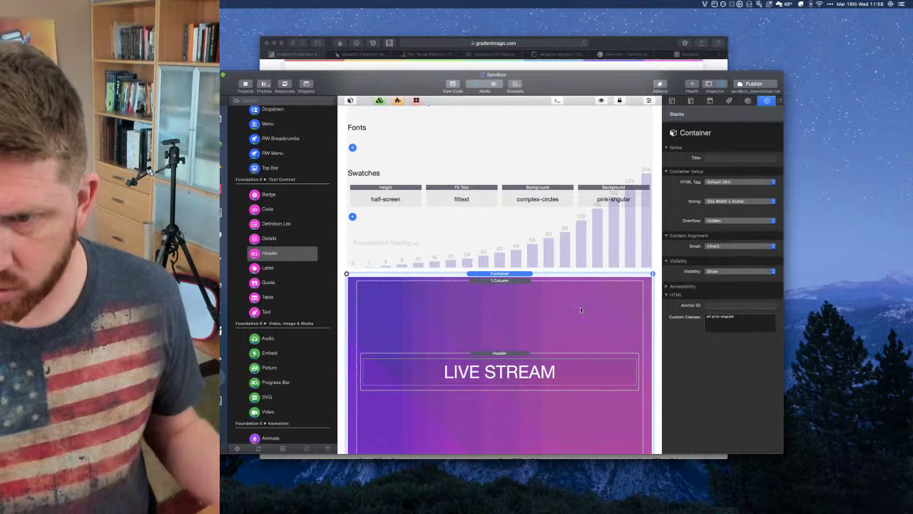
Preview the page with the new gradient in Safari, widen the browser window slightly and return to RapidWeaver
key(shift+super+r)
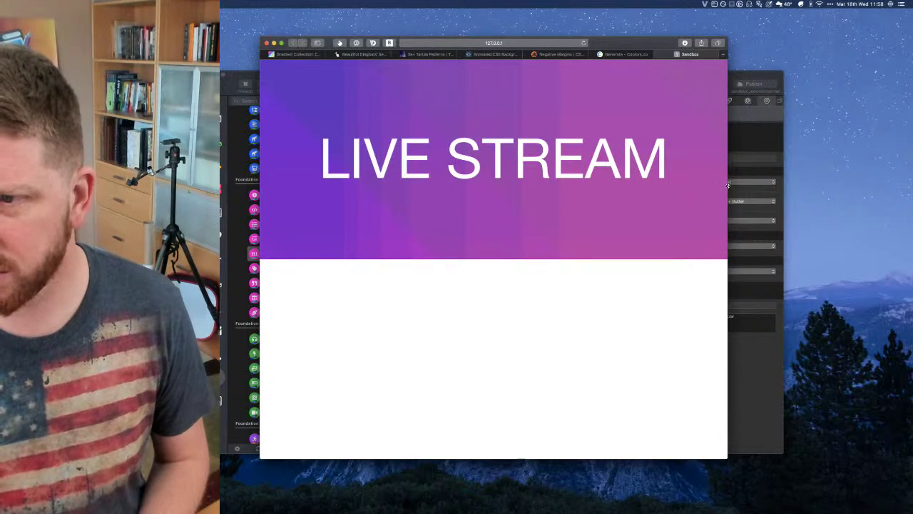
drag(711, 187, 734, 186)
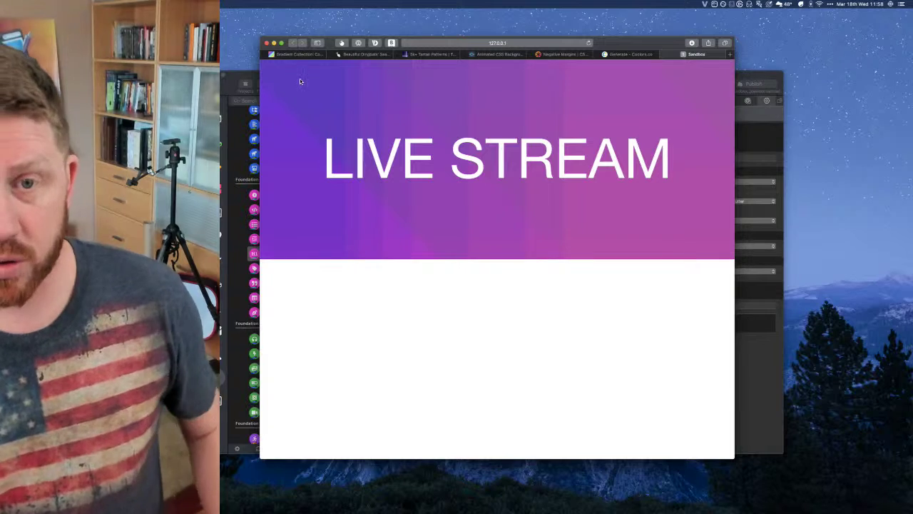
click(236, 74)
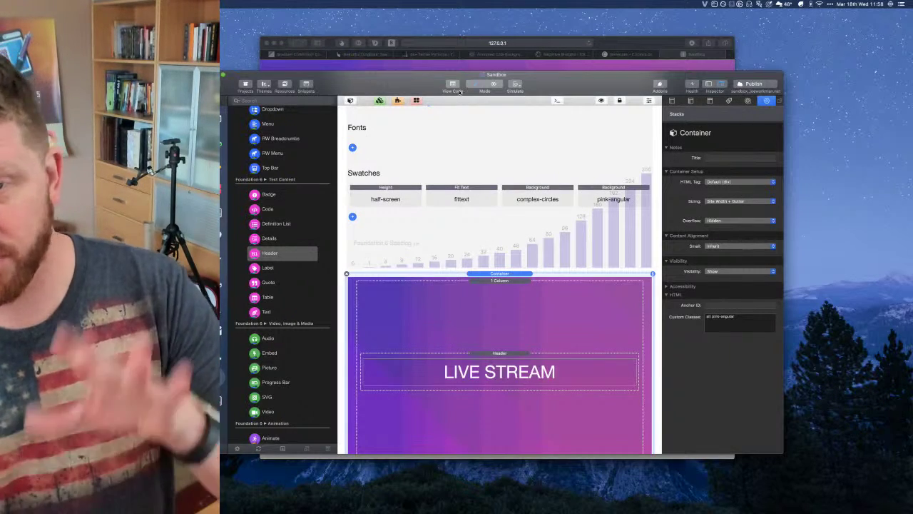
Search the stacks library for "seams", place a Seams stack below the 1 Column in the hero Container and add an Angle seam
scroll(447, 233, down, 2)
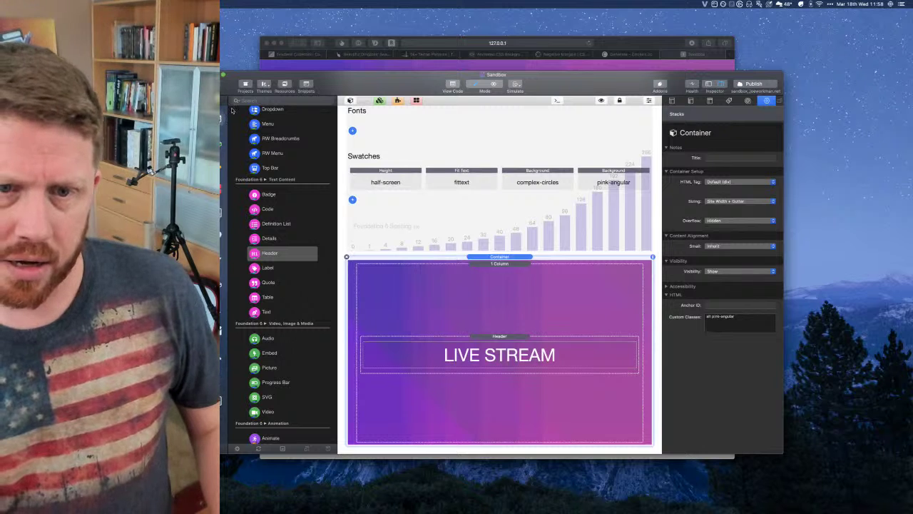
click(255, 101)
text(seams)
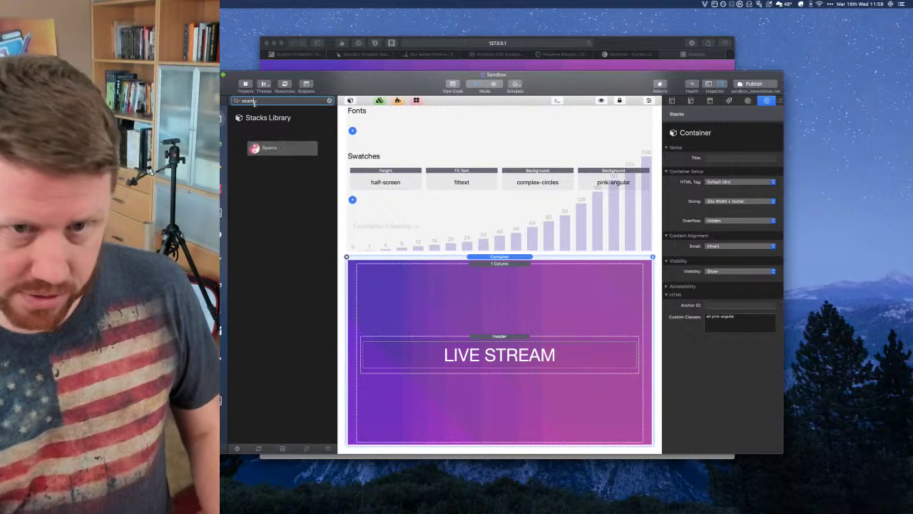
click(259, 144)
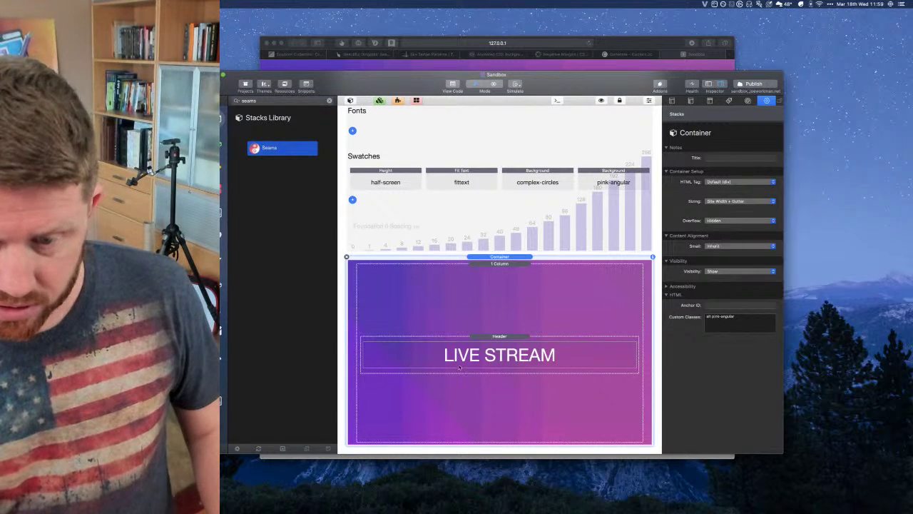
drag(258, 148, 483, 439)
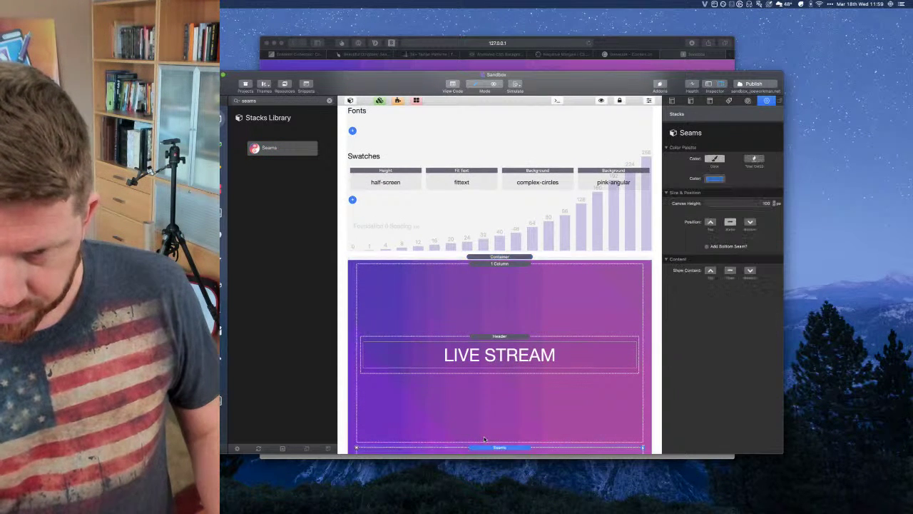
scroll(485, 439, down, 4)
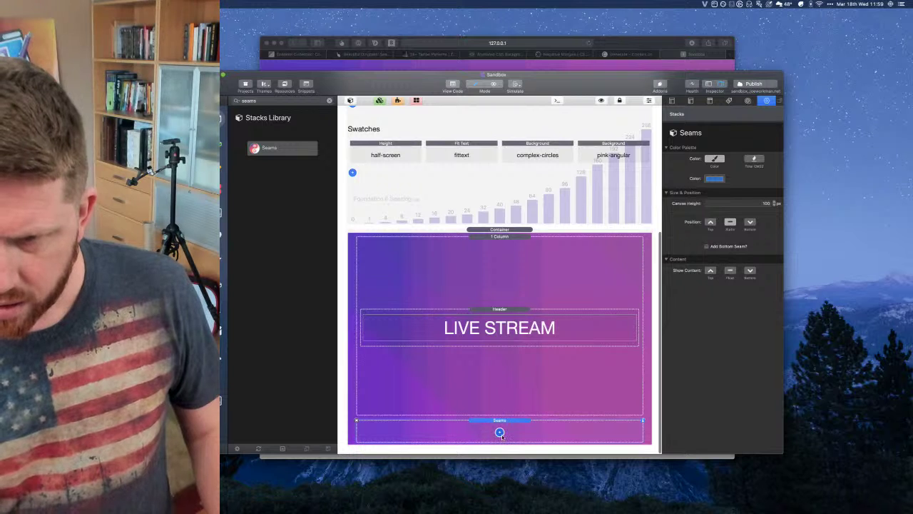
click(501, 433)
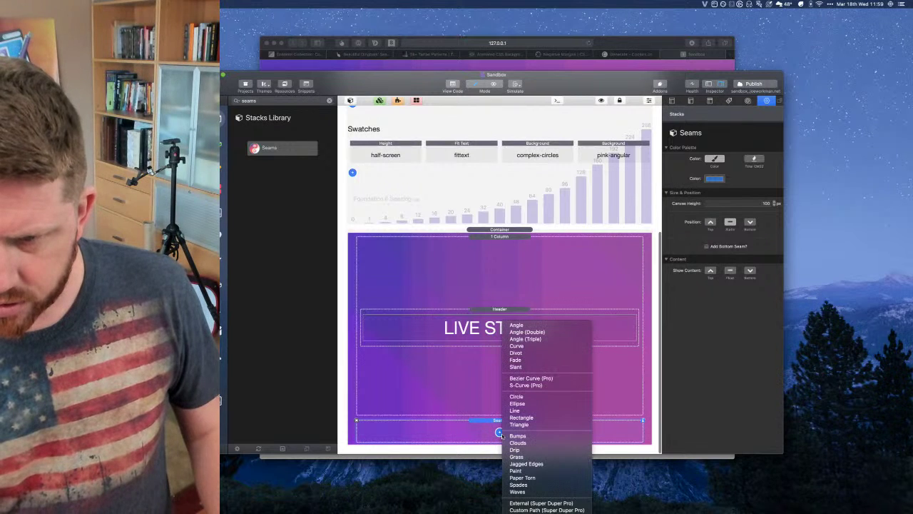
click(528, 327)
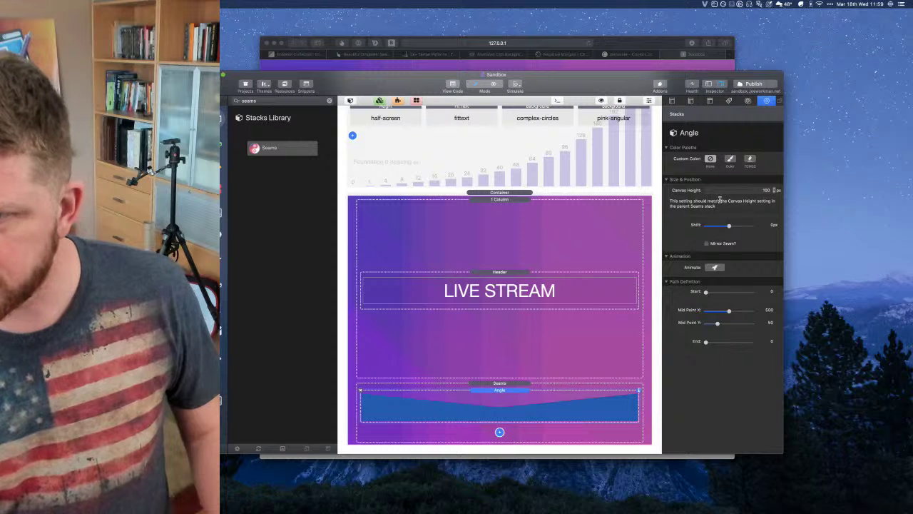
Set the Seams stack's color to the web safe color FFFFFF and reload the Safari preview to check the seam
click(502, 384)
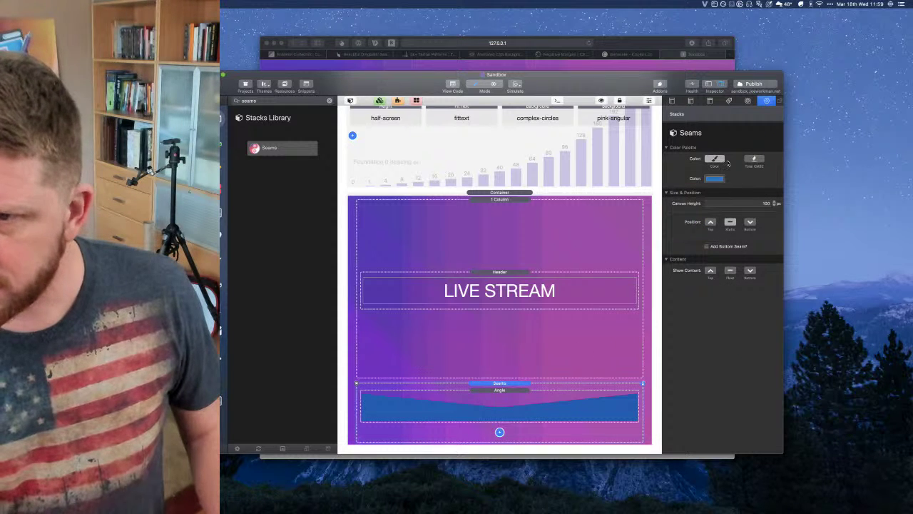
click(714, 179)
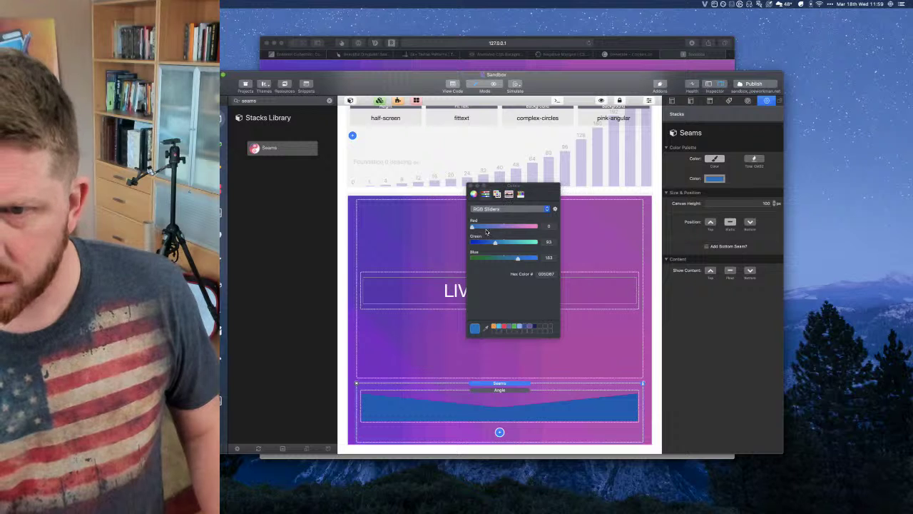
click(497, 193)
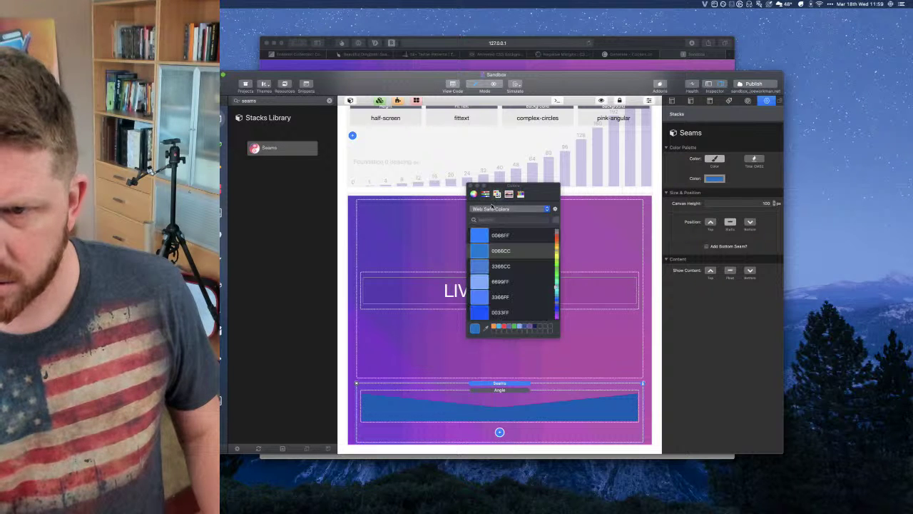
scroll(484, 240, up, 10)
click(484, 235)
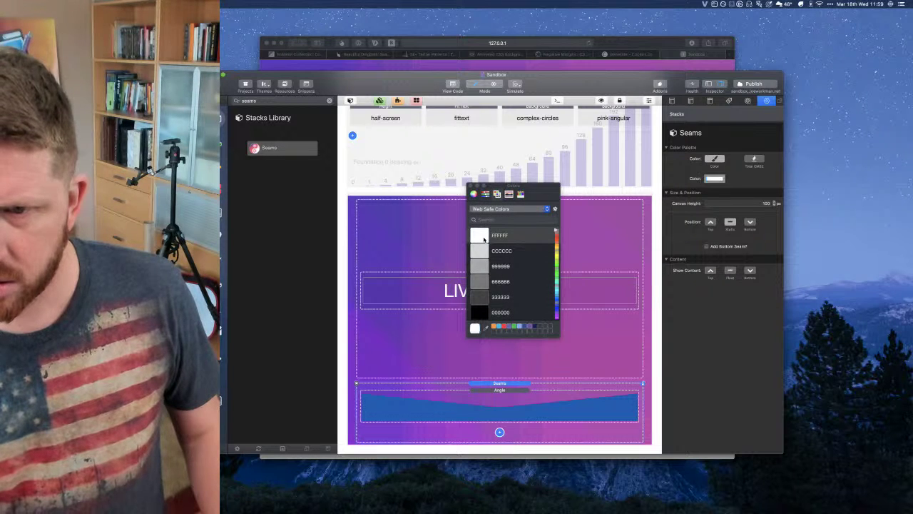
click(471, 185)
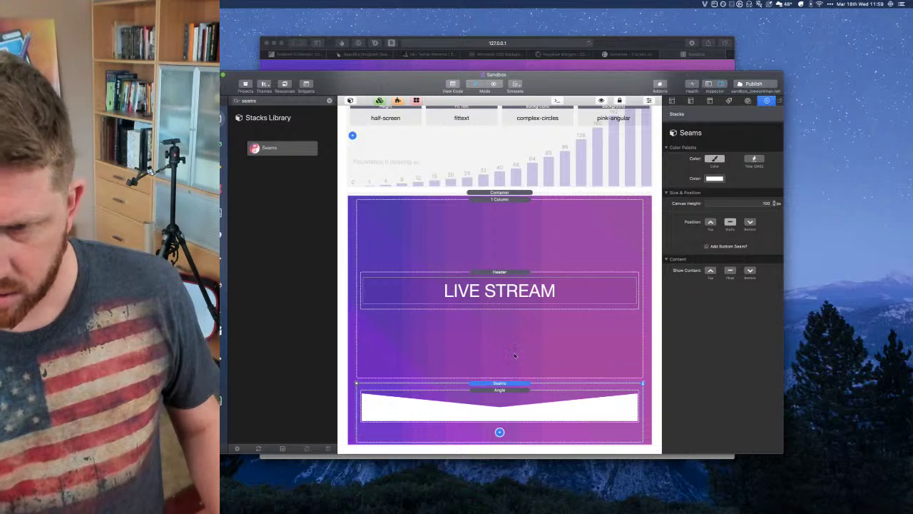
key(super+Tab)
key(super+r)
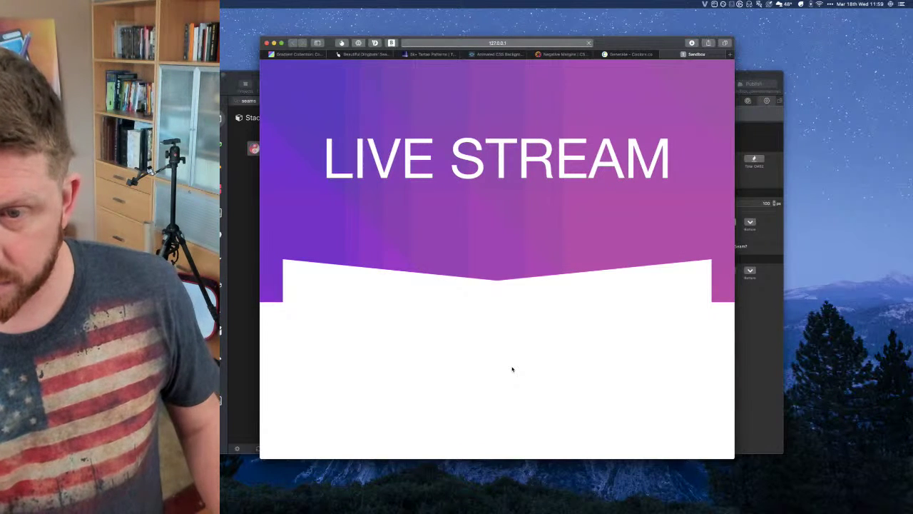
key(super+Tab)
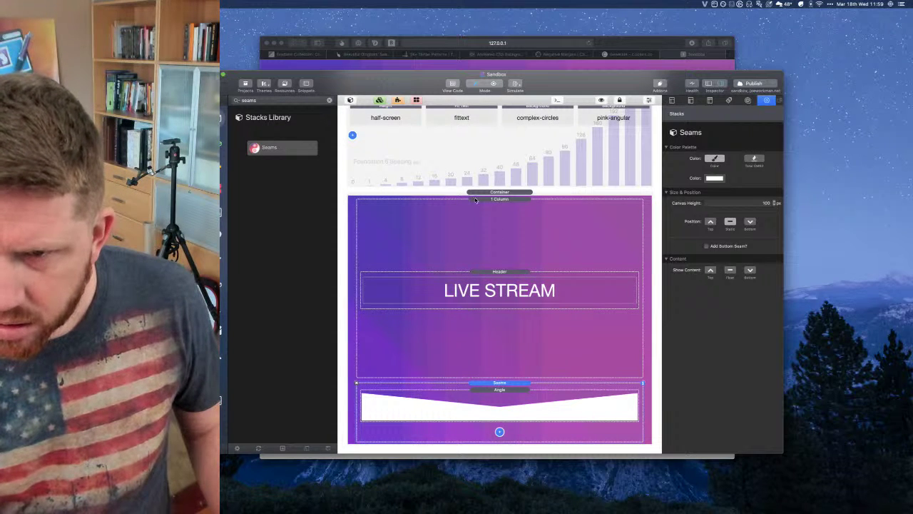
Set the hero Container's sizing to Full Width and reload the Safari preview to check the seam's width
click(486, 191)
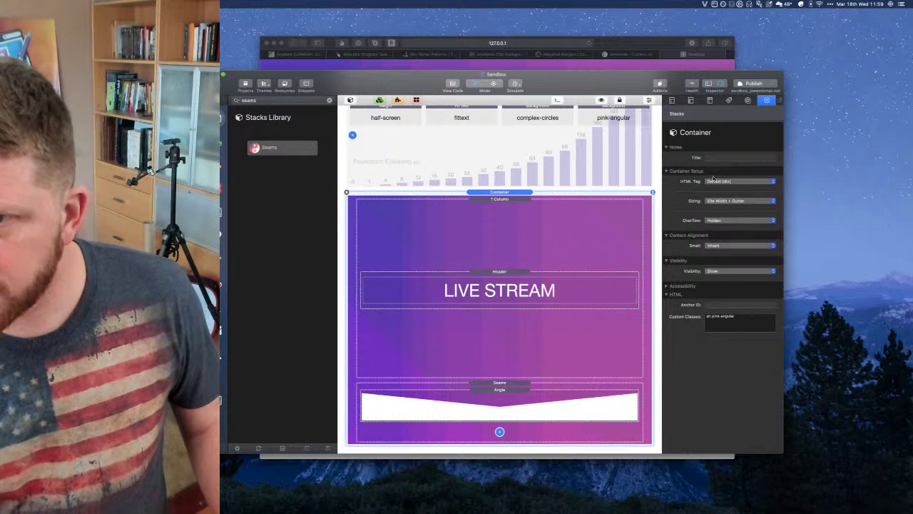
click(717, 202)
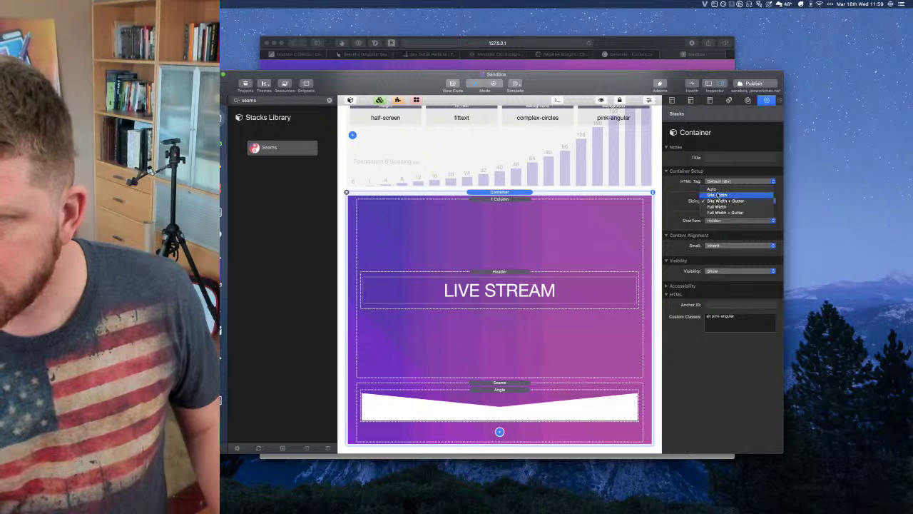
click(717, 190)
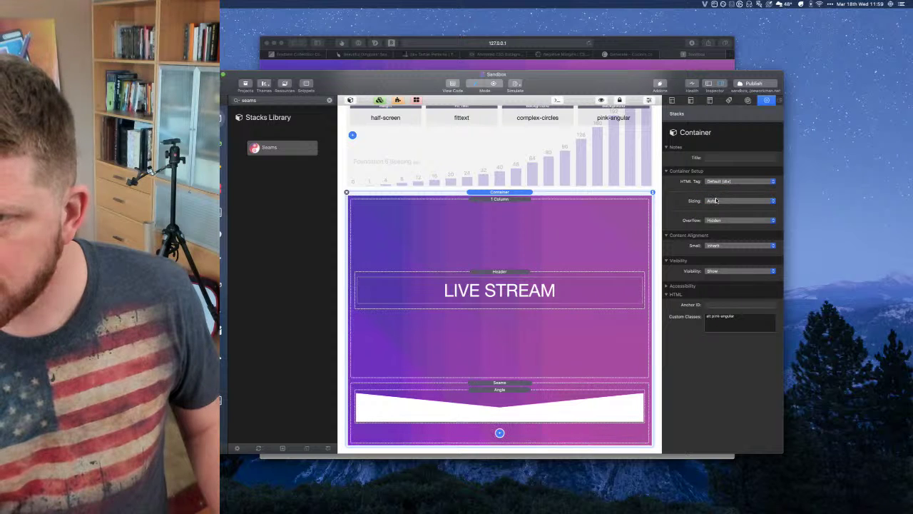
click(715, 202)
click(619, 236)
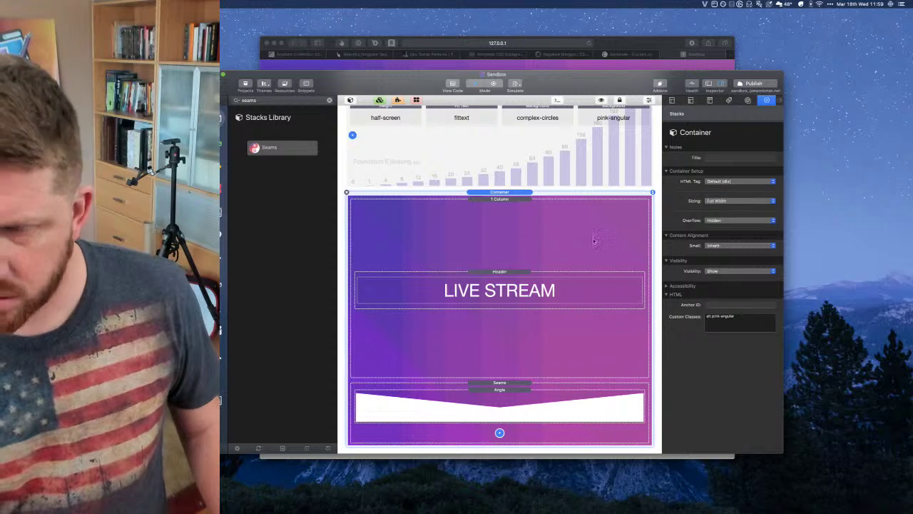
key(super+Tab)
key(super+r)
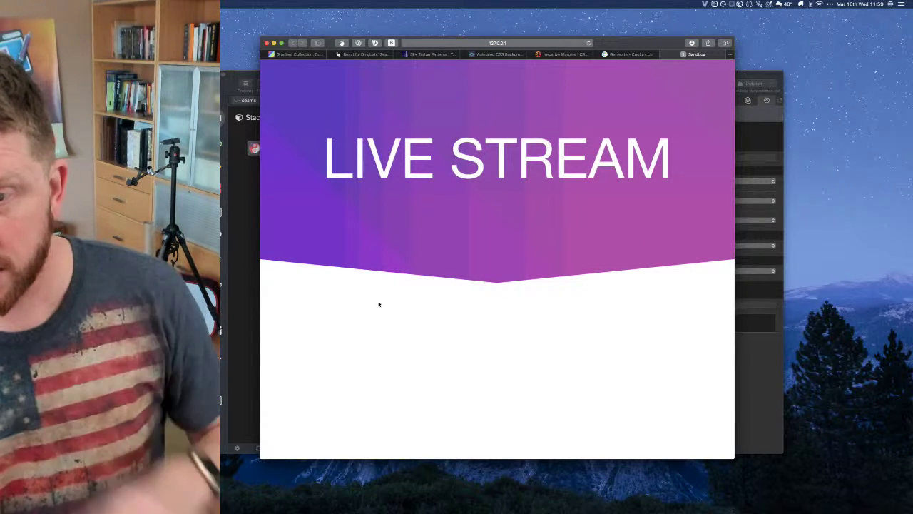
click(755, 367)
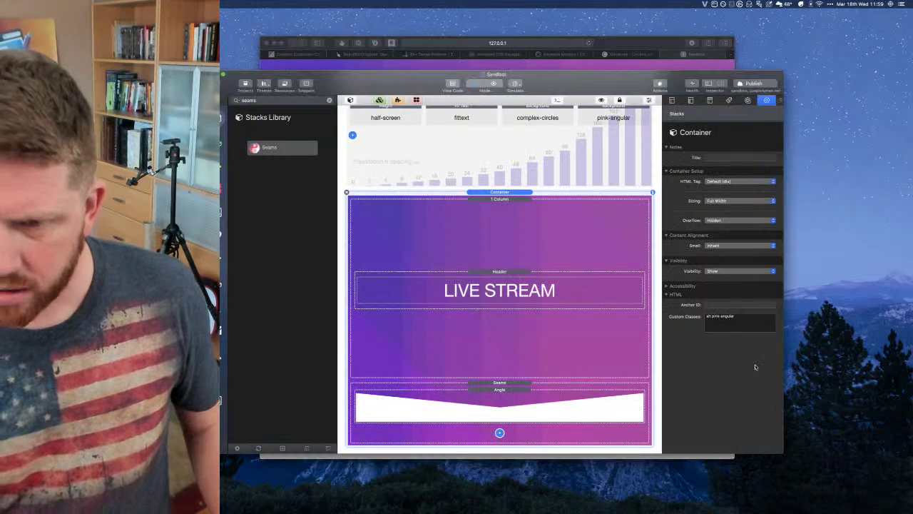
Set the Angle seam's Mid Point X to about 438 and Mid Point Y to about 92, then reload the Safari preview
click(510, 390)
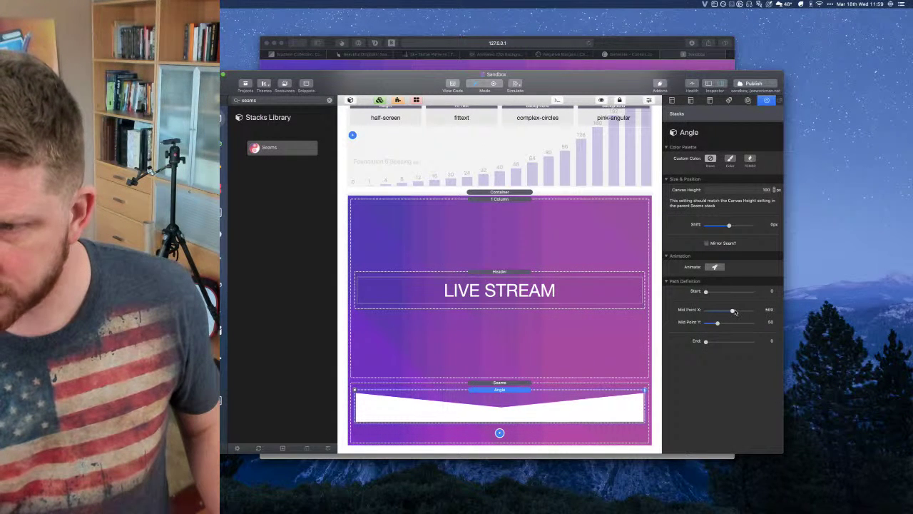
drag(734, 312, 728, 312)
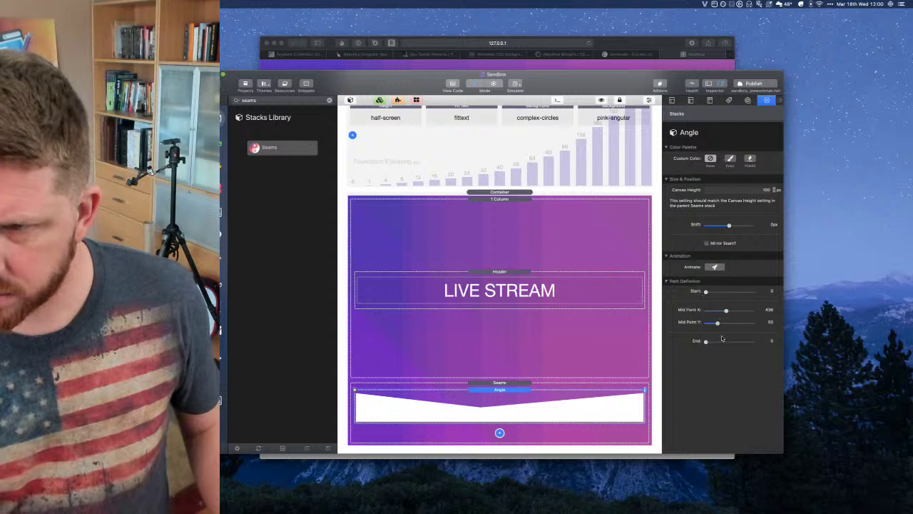
mouse_move(708, 344)
mouse_down()
mouse_move(716, 344)
mouse_move(697, 344)
mouse_up()
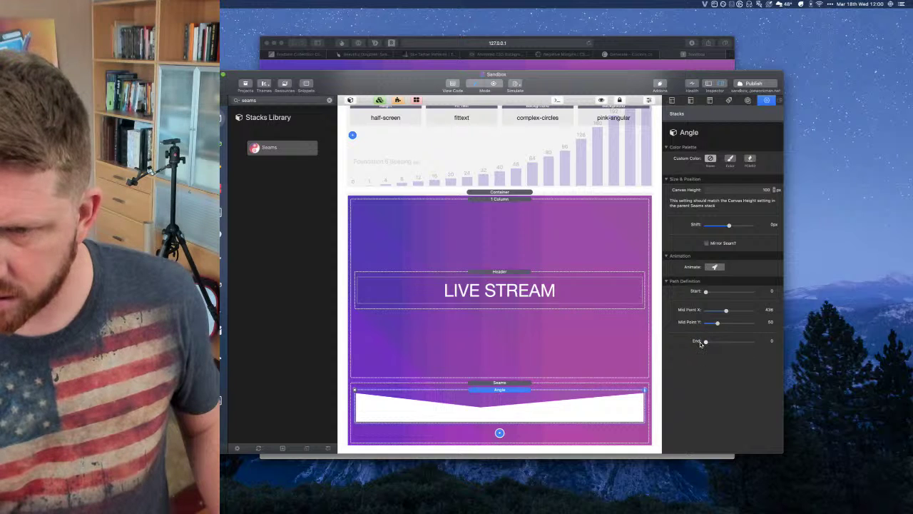
drag(717, 323, 728, 323)
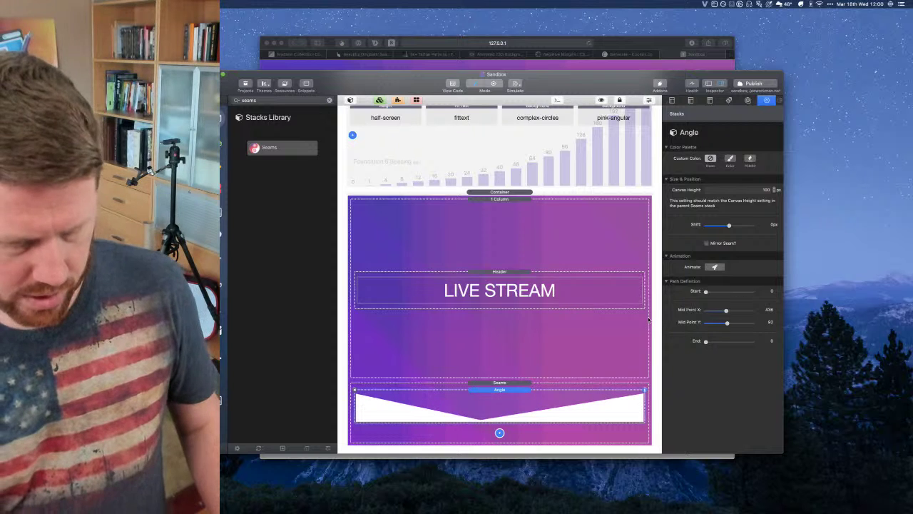
key(super+Tab)
key(super+r)
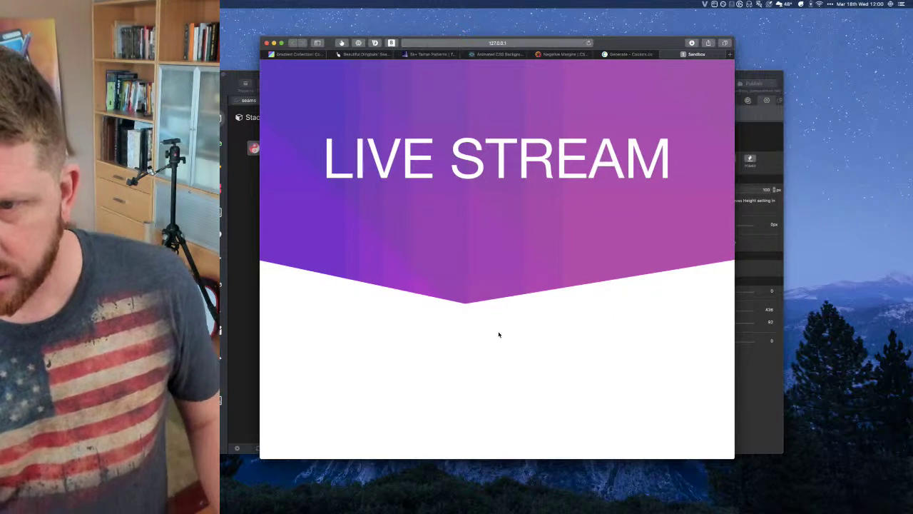
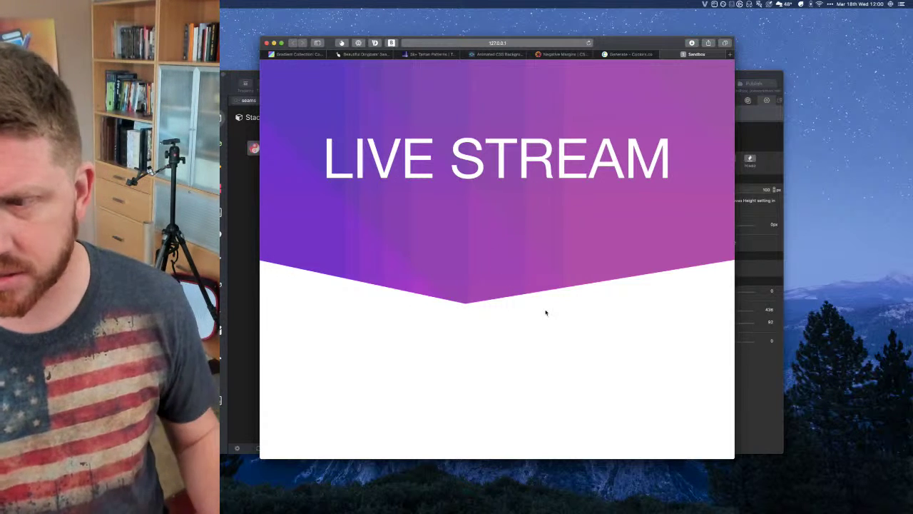
click(762, 373)
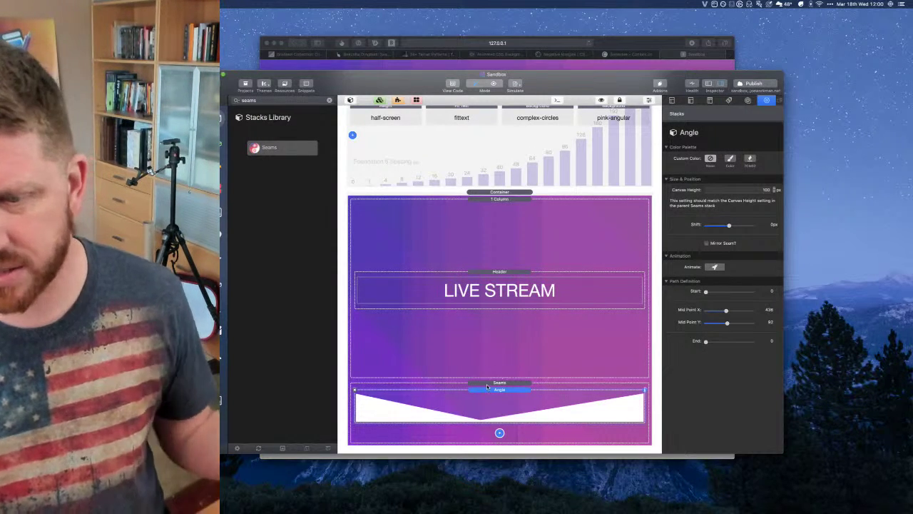
click(487, 383)
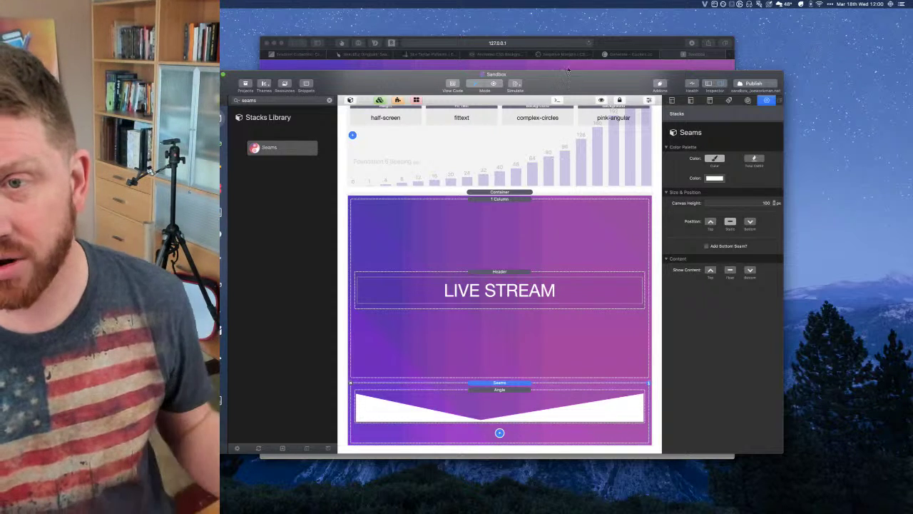
click(625, 38)
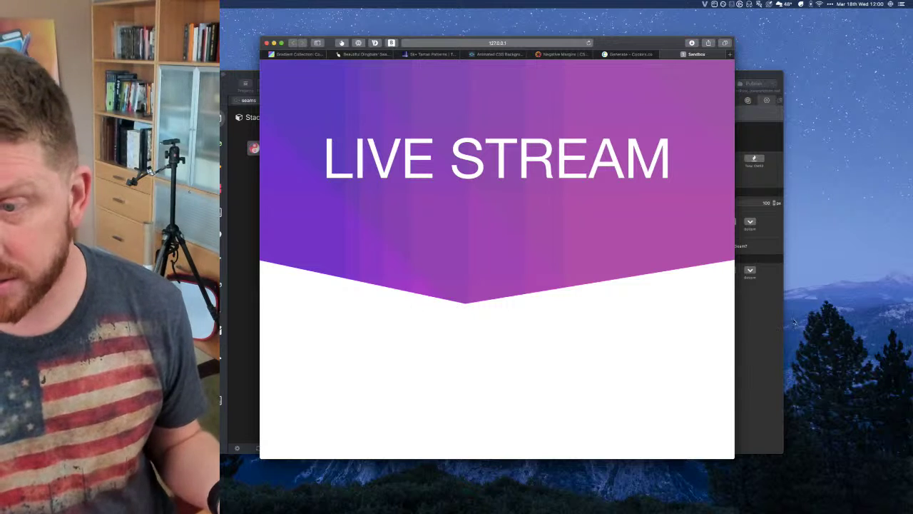
Switch back to RapidWeaver and duplicate the Angle seam inside the hero's Seams stack
click(777, 334)
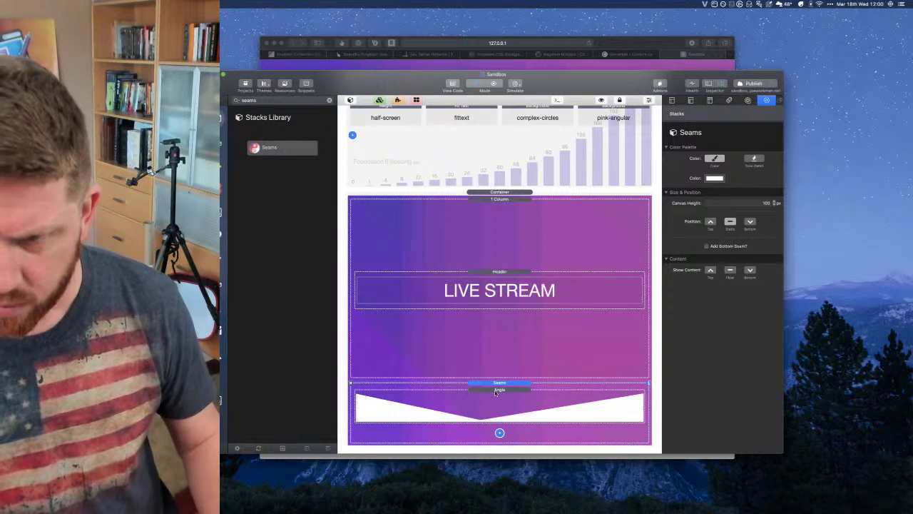
click(500, 400)
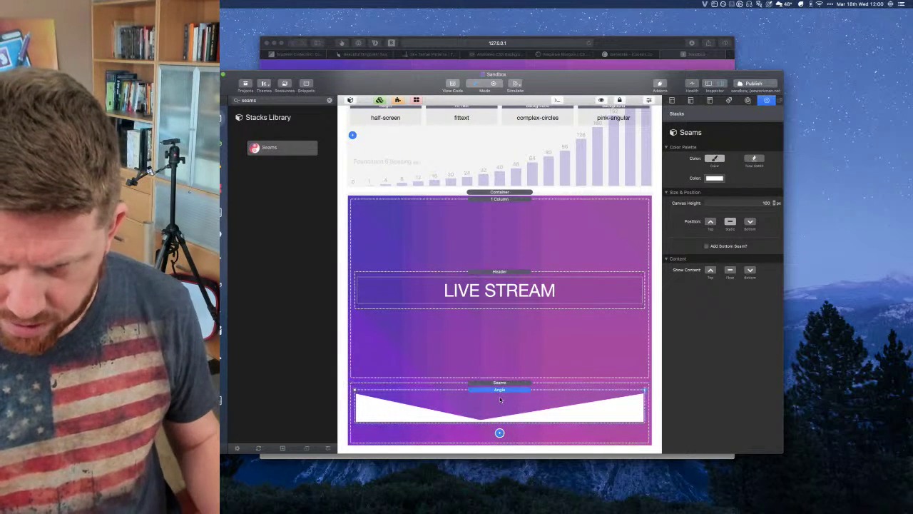
key(super+d)
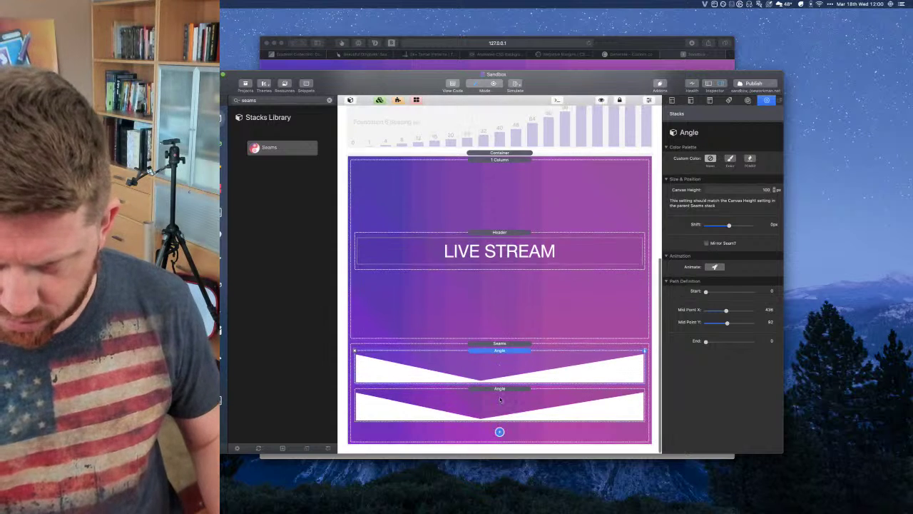
Give the lower Angle seam a custom color of web safe FFFFFF at 68% opacity
click(730, 157)
click(715, 178)
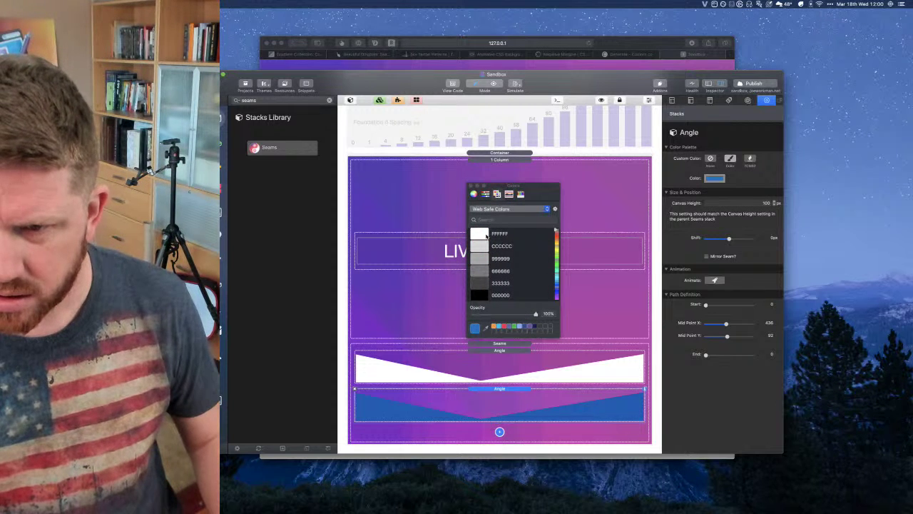
click(488, 234)
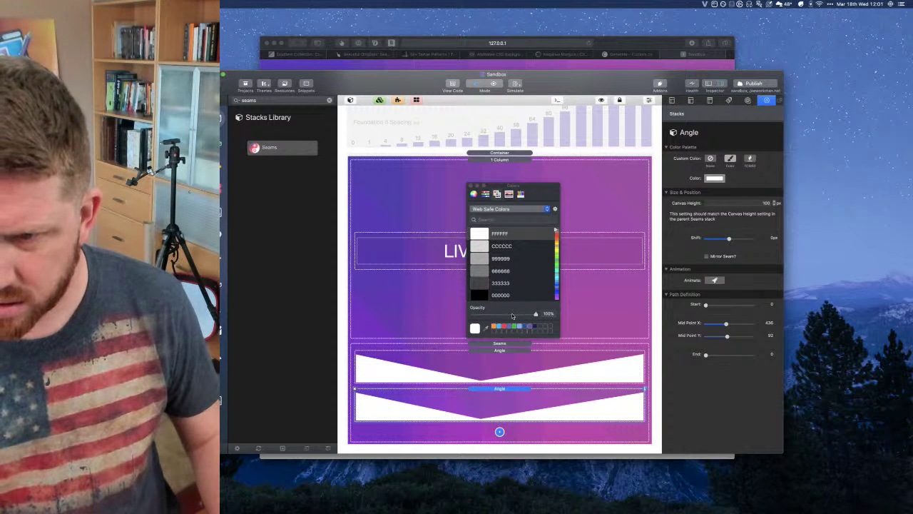
drag(537, 312, 502, 315)
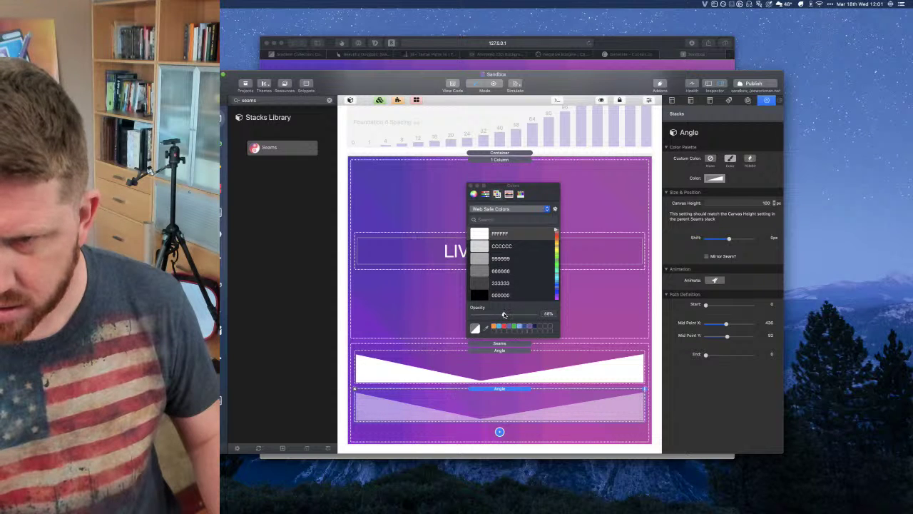
click(471, 185)
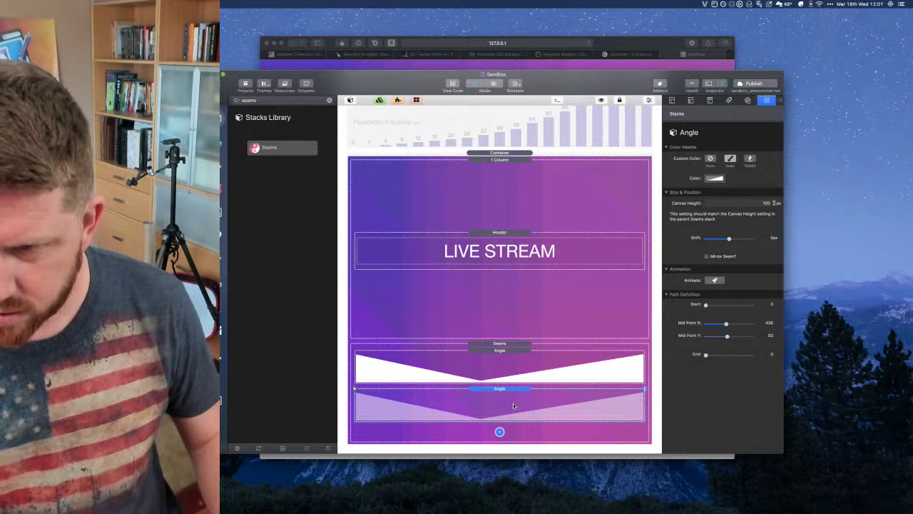
Set the lower Angle's Mid Point X to about 431 and Mid Point Y to about 60, and the upper Angle's Start to about 18
drag(726, 324, 721, 338)
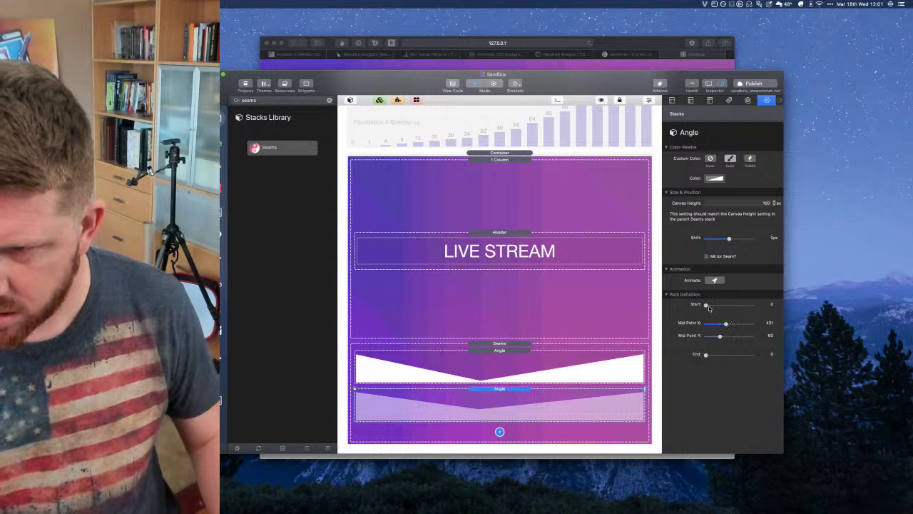
drag(705, 305, 705, 309)
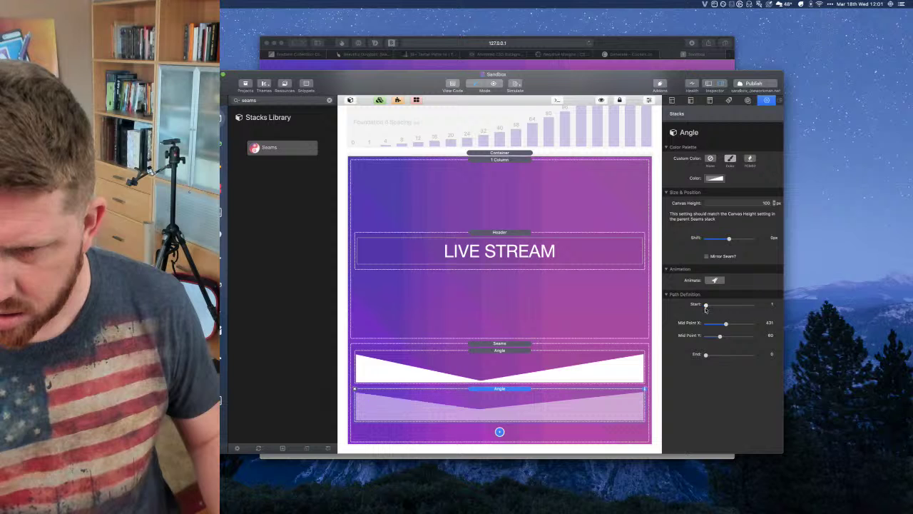
click(548, 351)
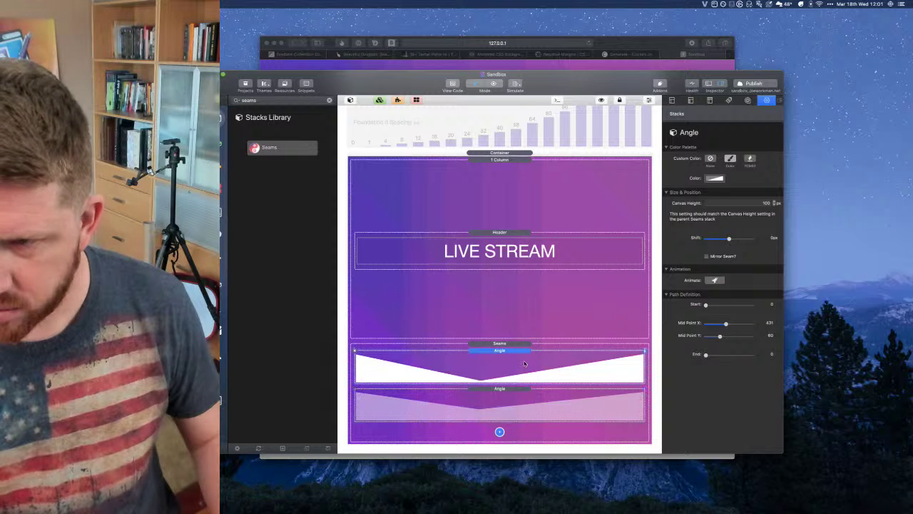
drag(706, 292, 712, 293)
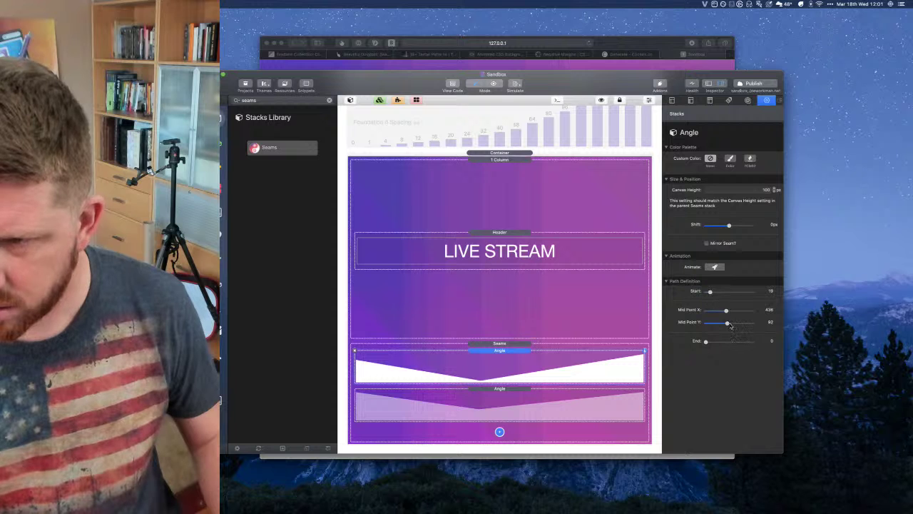
Set the upper Angle's End to 19 and the lower Angle's Mid Point Y to 80, and view the page in the browser
drag(705, 343, 710, 342)
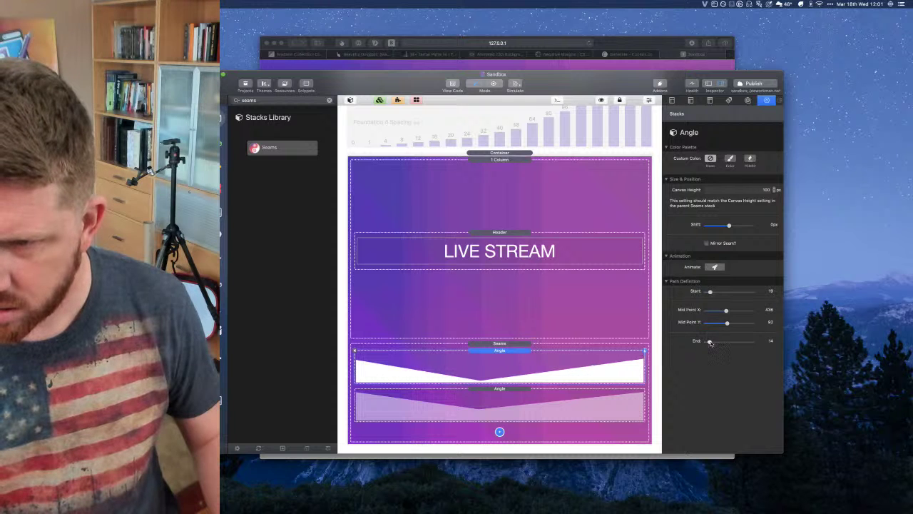
click(530, 391)
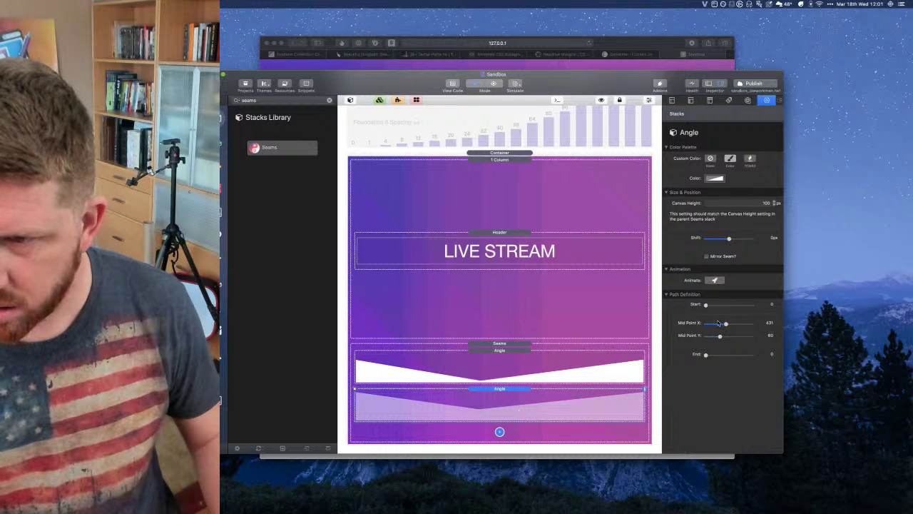
drag(720, 336, 725, 338)
key(super+Tab)
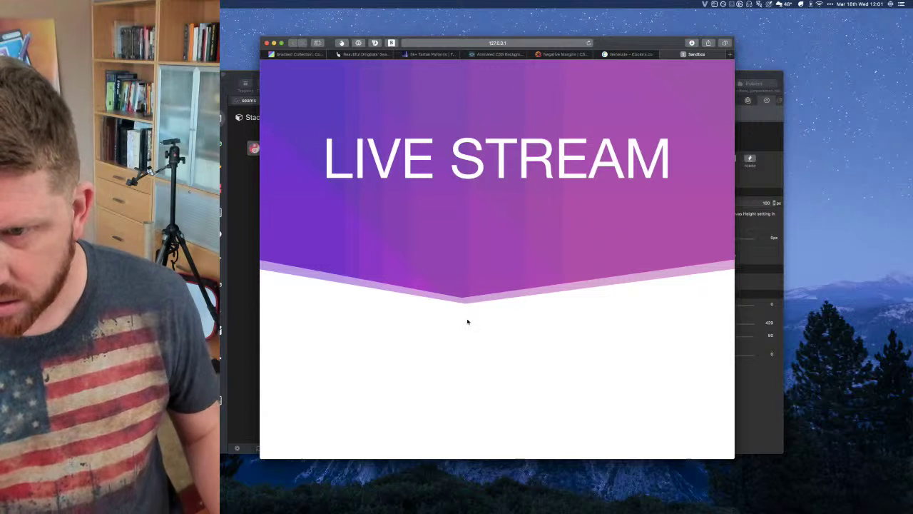
Lower the upper Angle's End to 9 and its Mid Point Y to 68, and preview the page in the browser
click(751, 371)
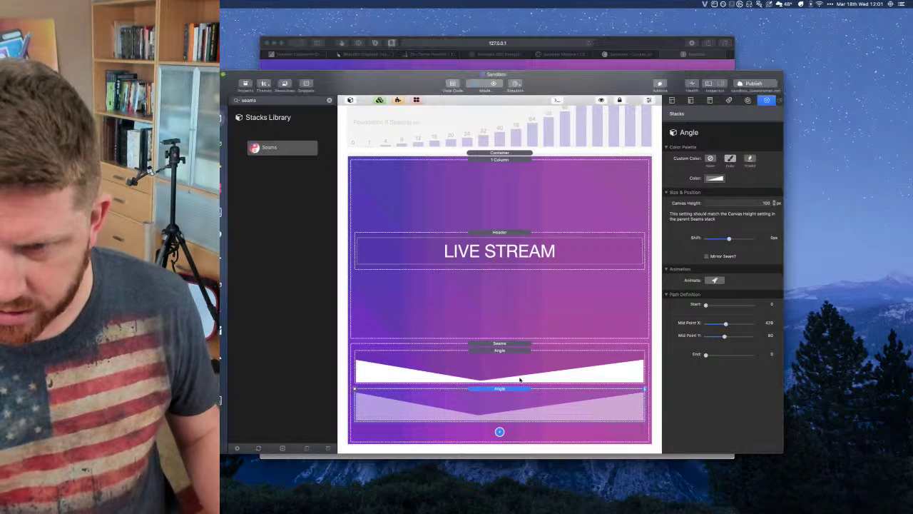
click(501, 372)
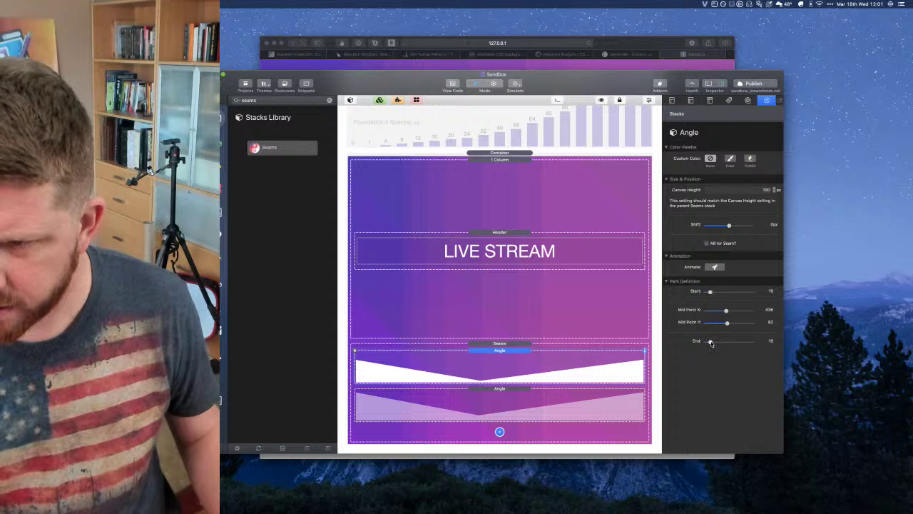
drag(711, 343, 724, 325)
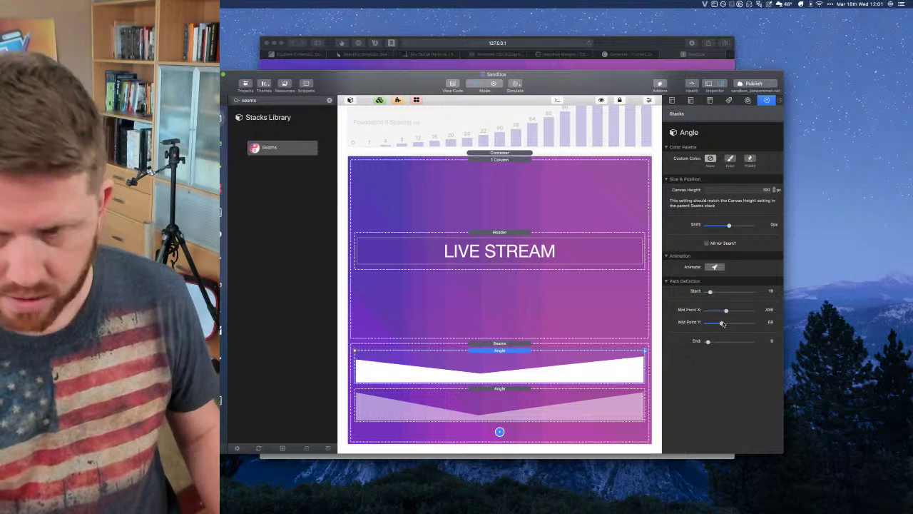
key(super+shift+r)
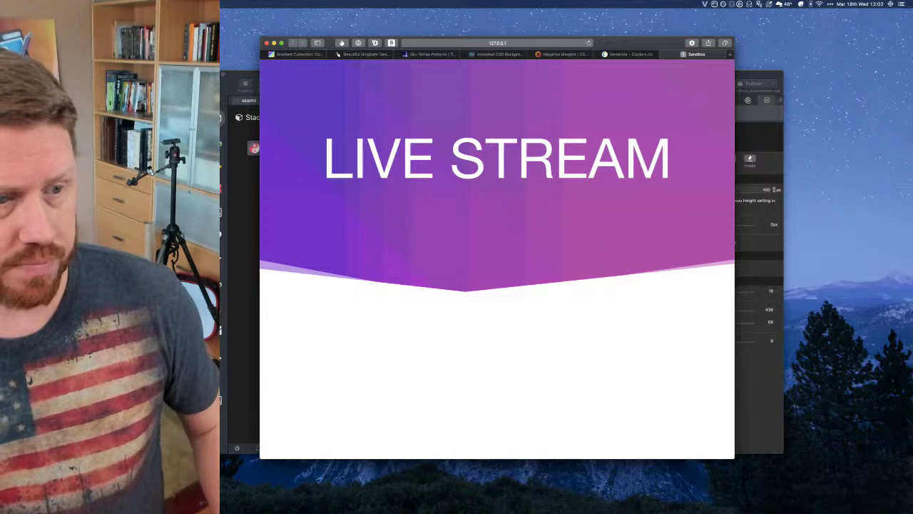
Browse all gradient collections on Gradient Magic, open Standard - Rainbow, and enlarge its first gradient
click(296, 54)
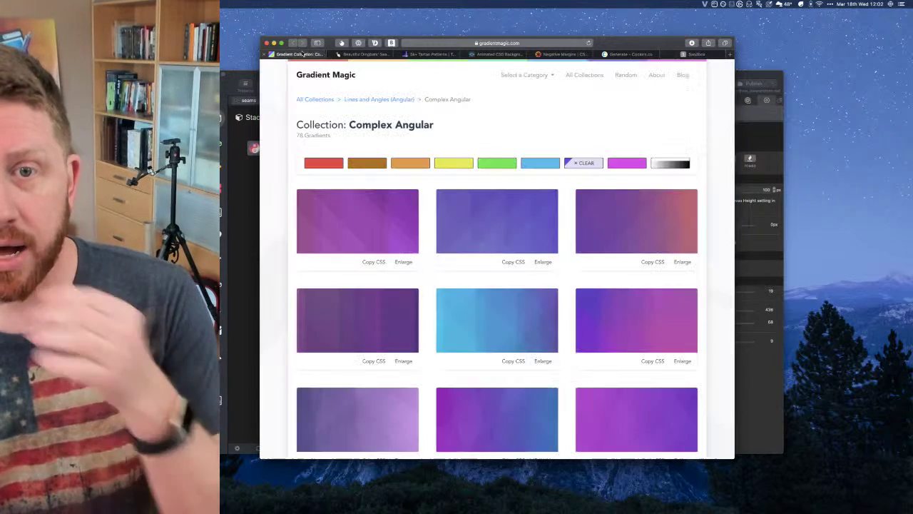
click(313, 100)
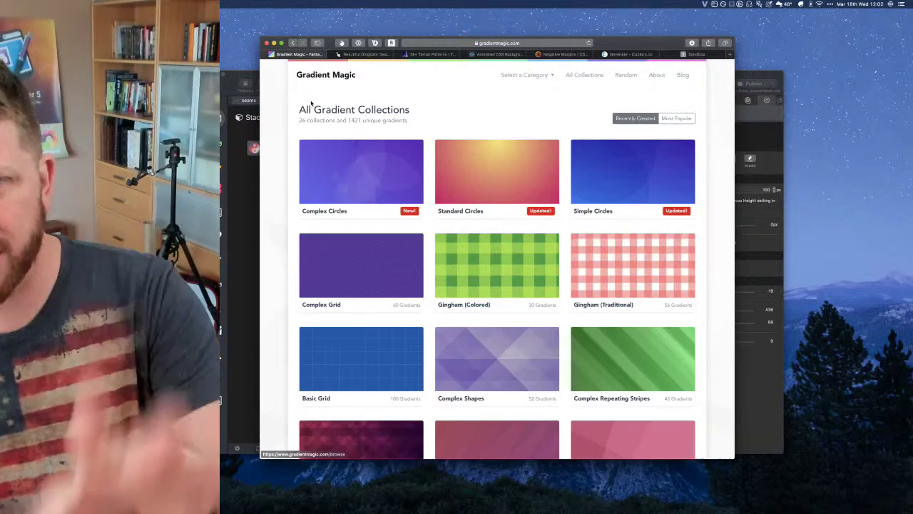
scroll(455, 239, down, 15)
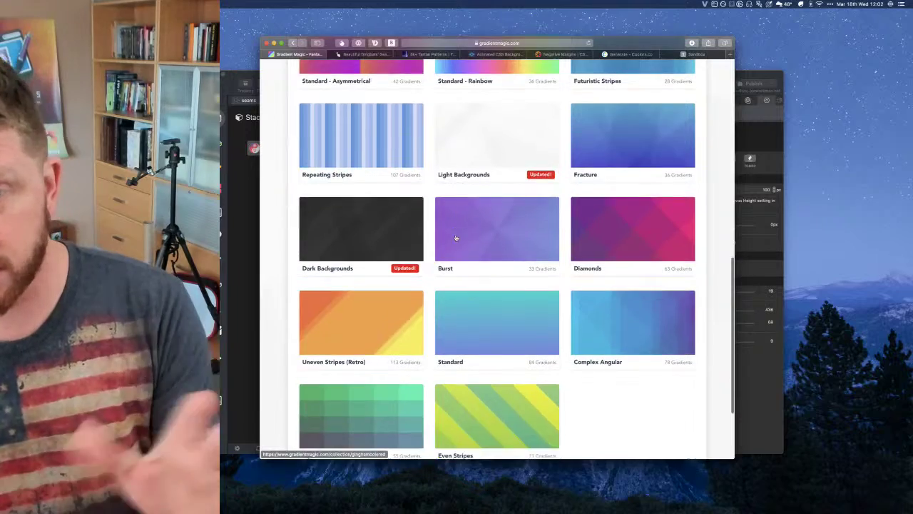
scroll(455, 238, up, 15)
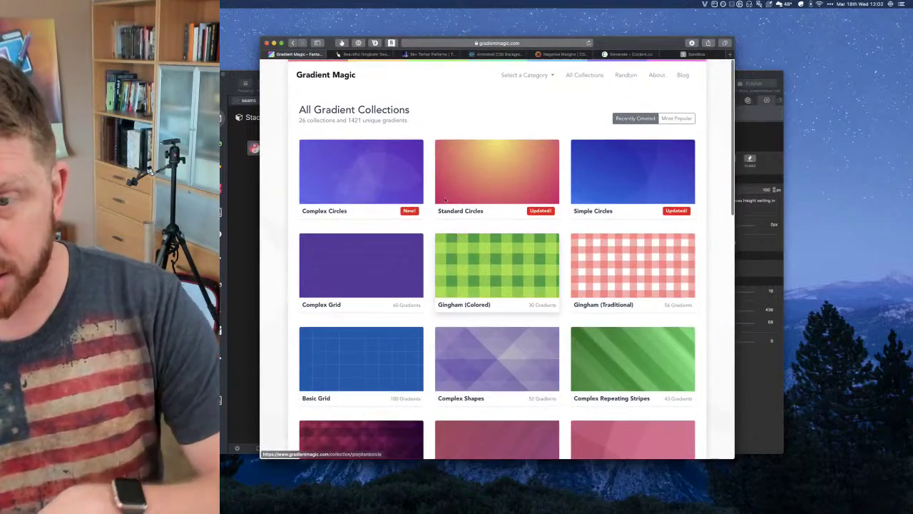
scroll(448, 206, down, 15)
scroll(449, 206, up, 12)
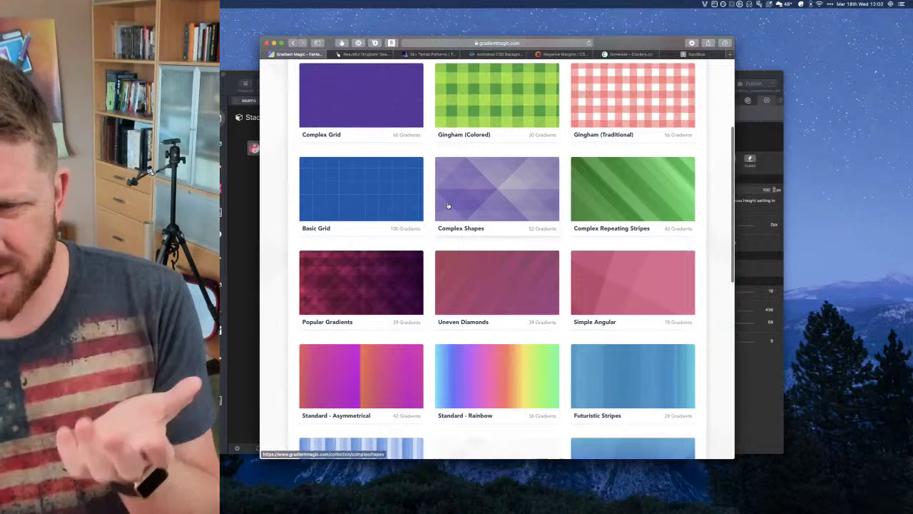
scroll(459, 248, up, 1)
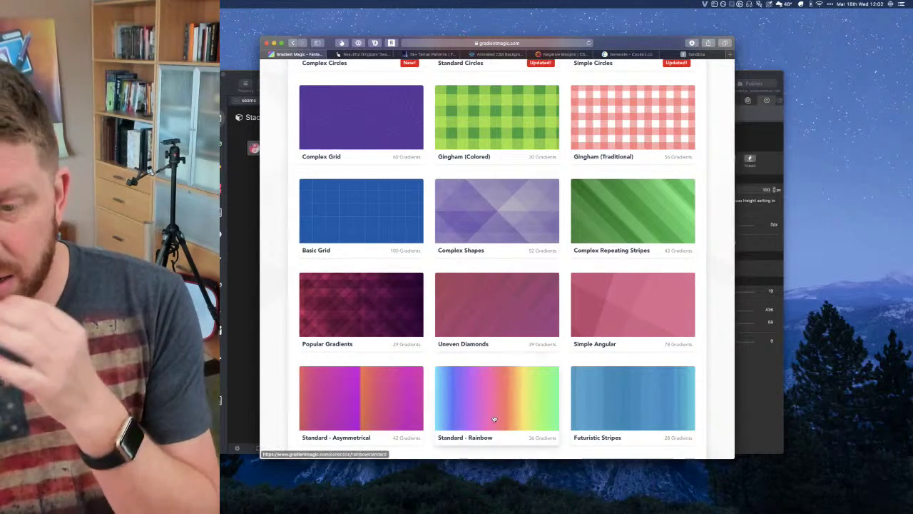
click(494, 418)
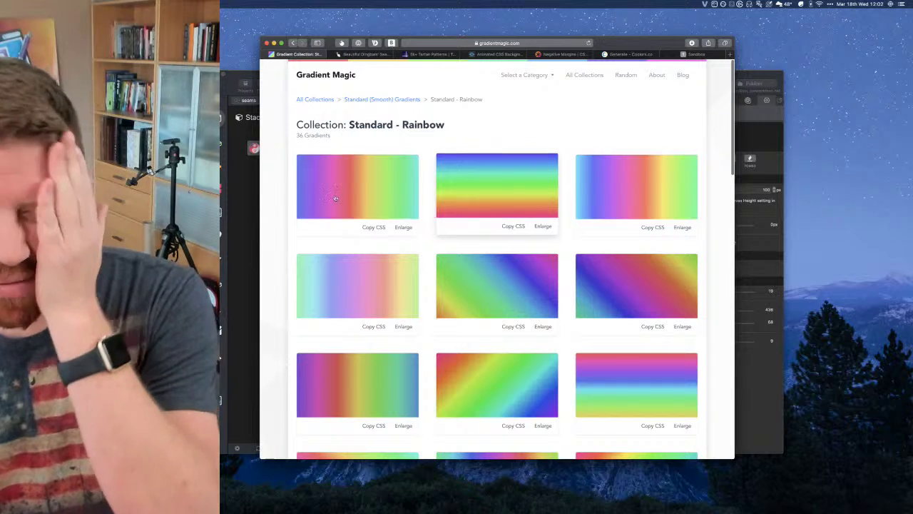
click(402, 226)
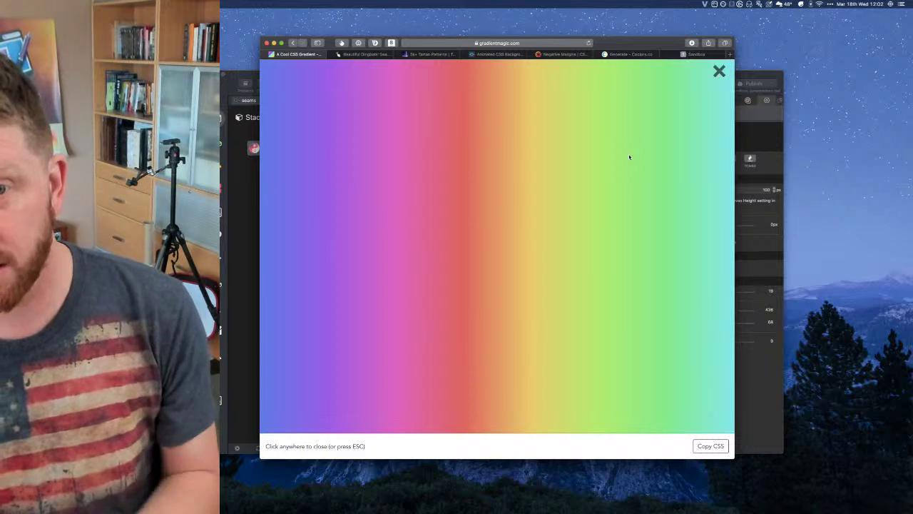
Return to RapidWeaver and remove the pink-angular custom class from the Container around the LIVE STREAM header
key(super+Tab)
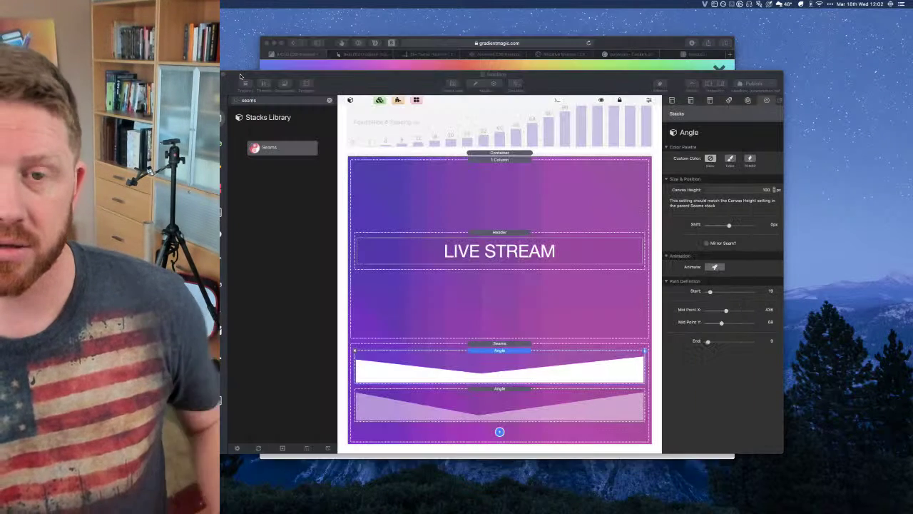
click(503, 154)
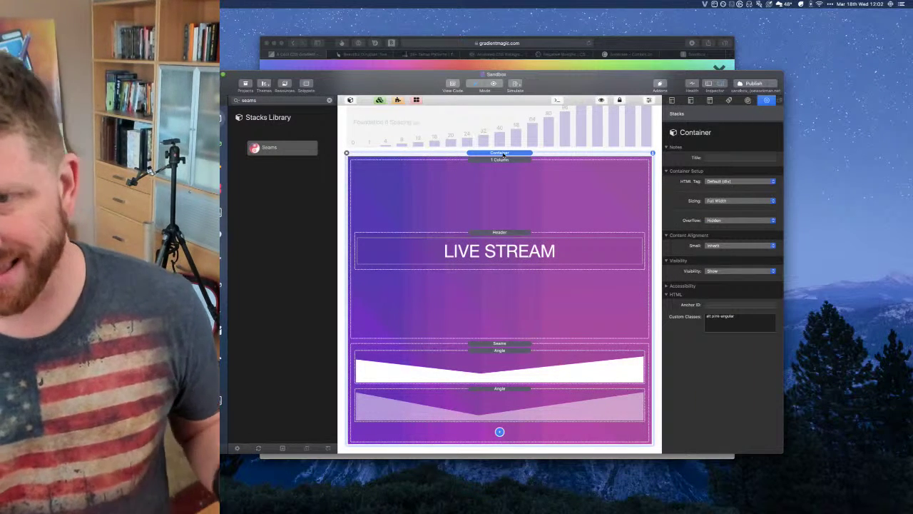
click(620, 40)
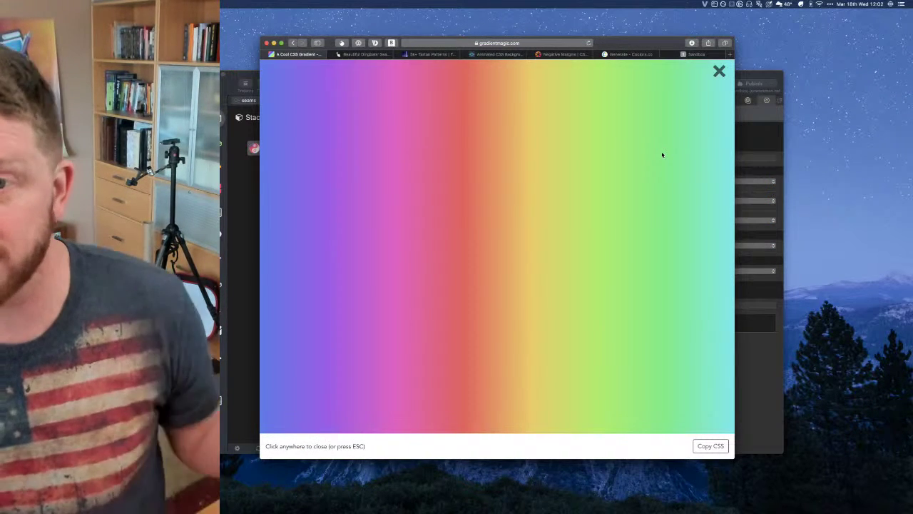
click(749, 70)
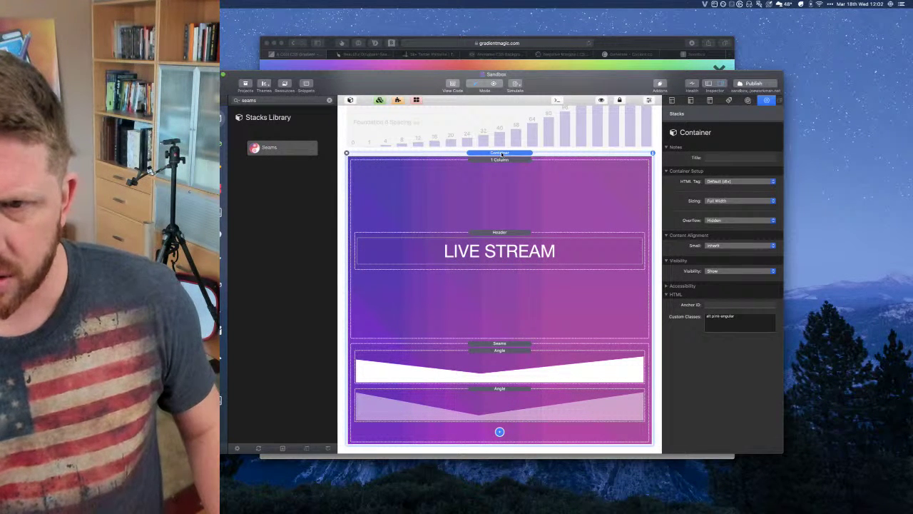
scroll(499, 180, up, 3)
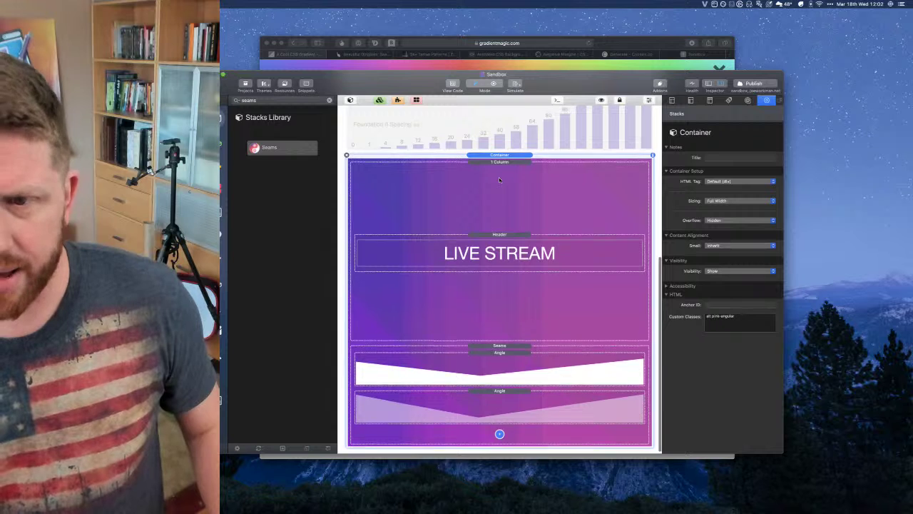
double_click(724, 320)
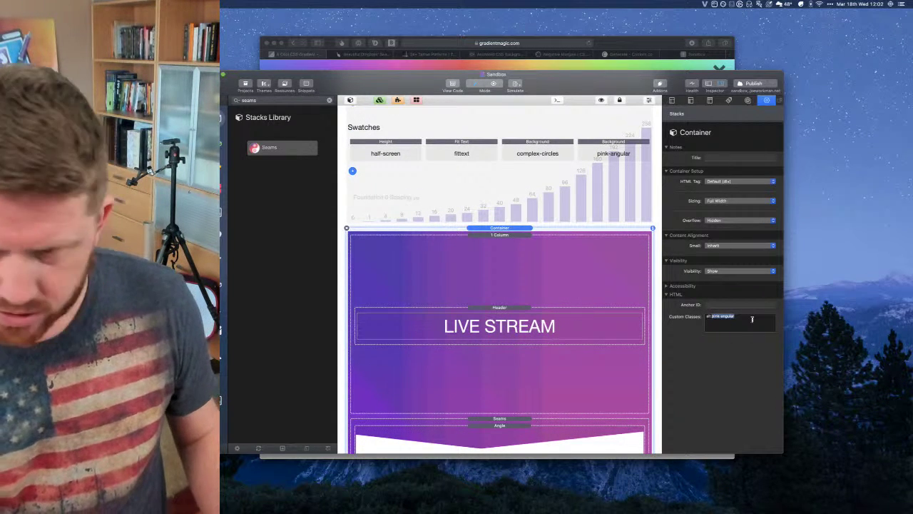
key(BackSpace)
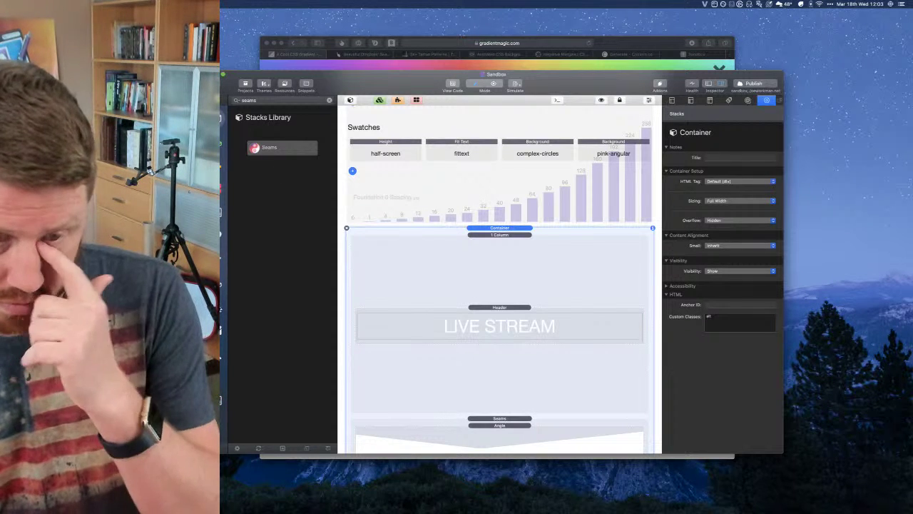
Insert an empty Foundation 6 Container above the LIVE STREAM container and add a Background swatch to Swatches
click(223, 375)
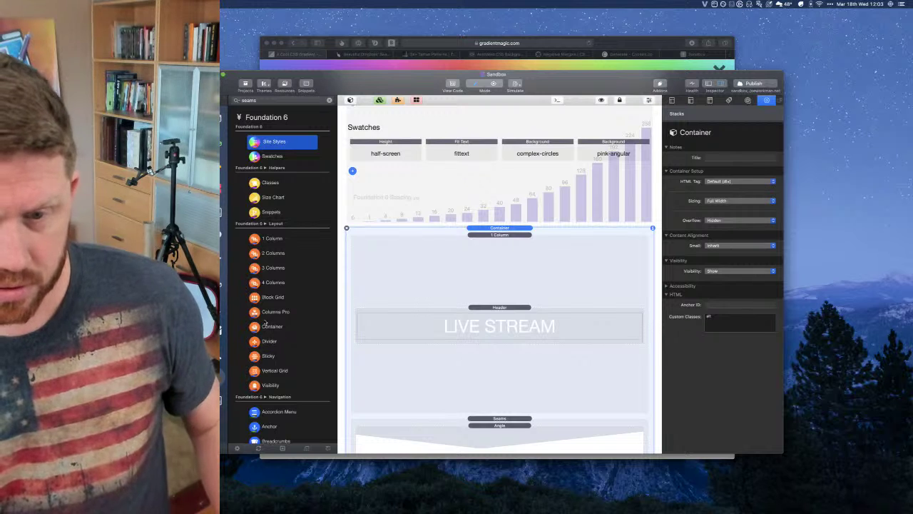
drag(258, 326, 478, 229)
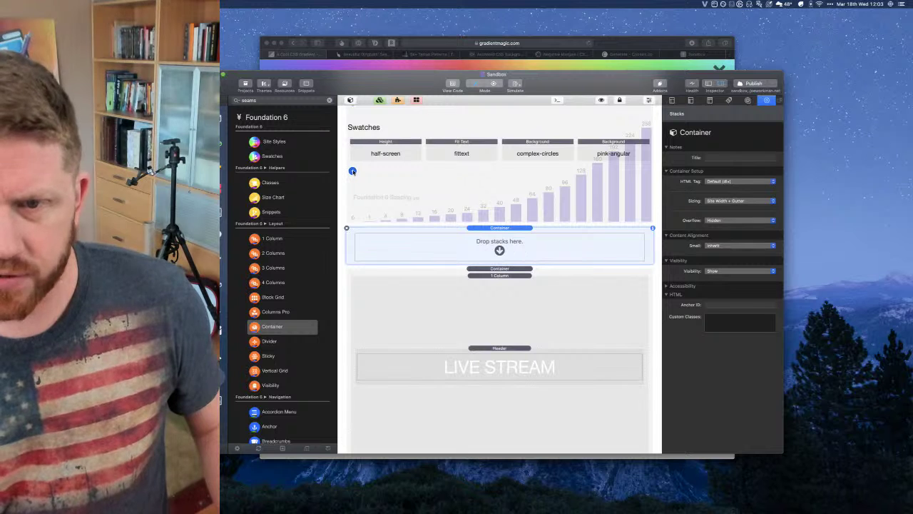
click(353, 171)
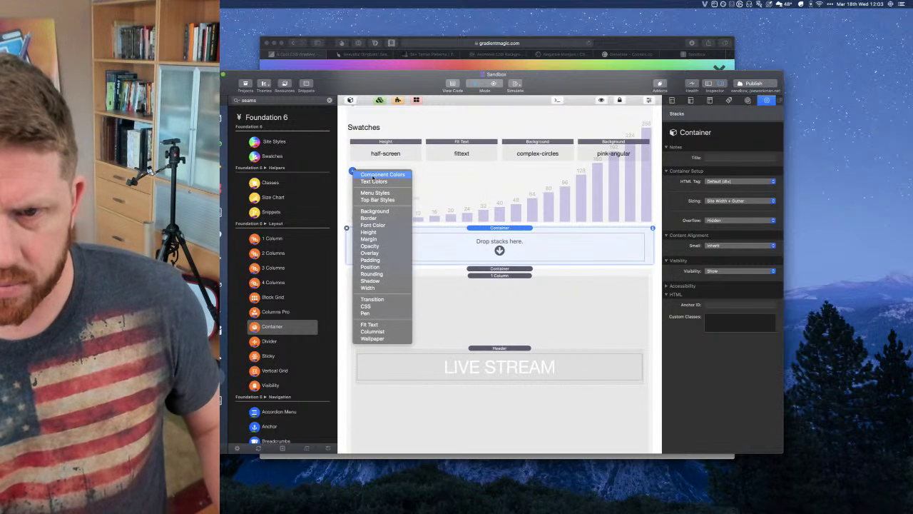
click(374, 212)
Copy the CSS of the enlarged rainbow gradient from Gradient Magic in the browser and return to RapidWeaver
click(589, 51)
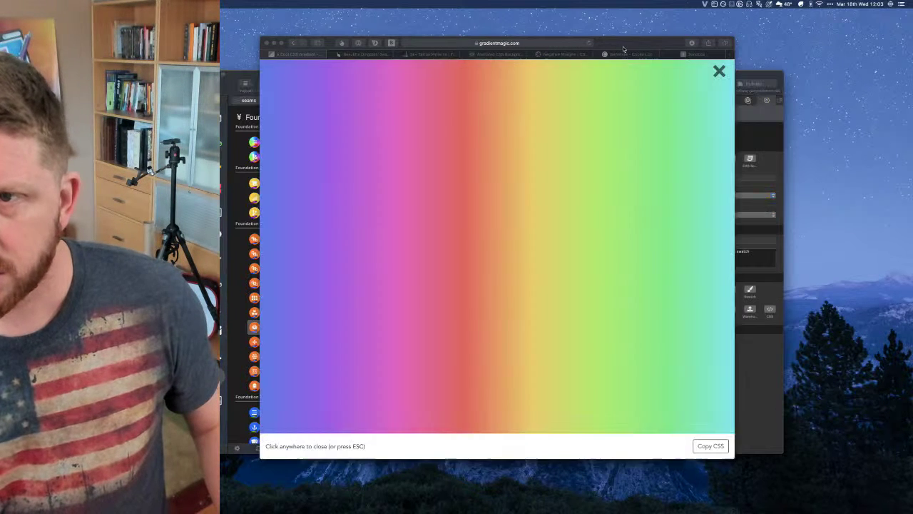
click(710, 445)
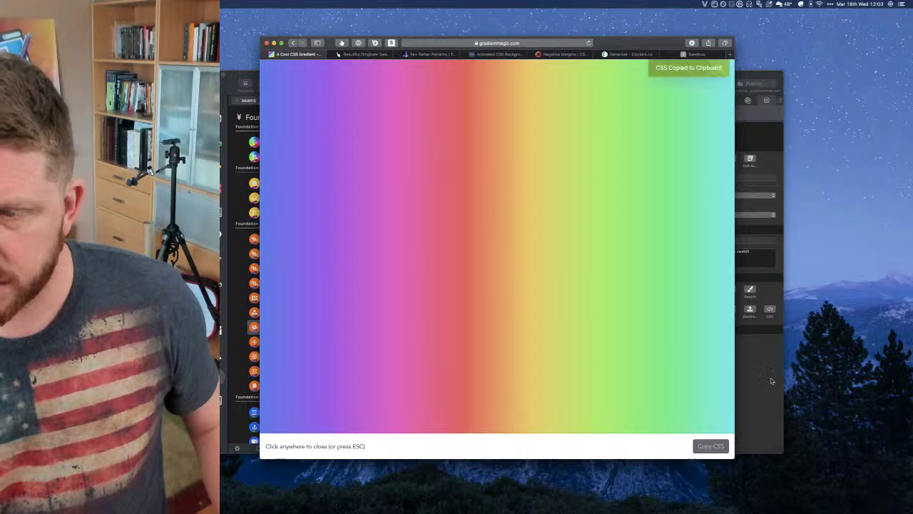
key(super+Tab)
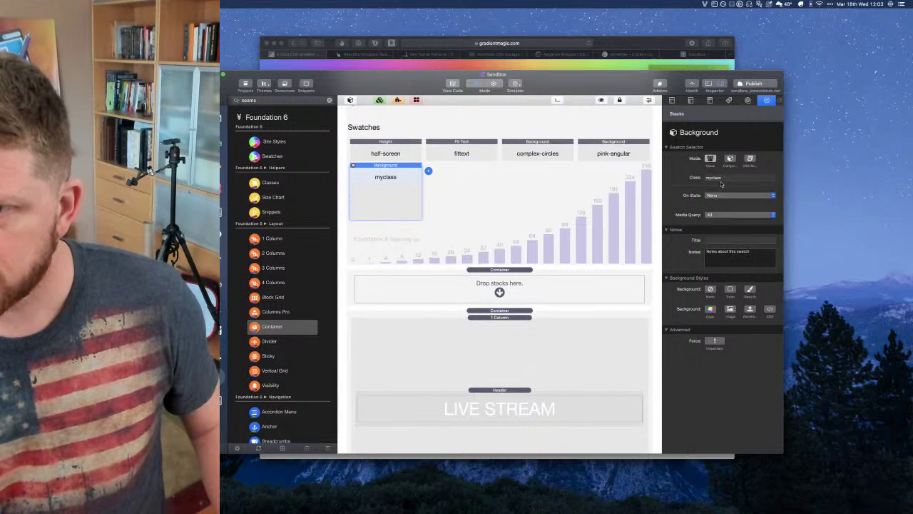
Set the new Background swatch's class to rainbow
click(721, 181)
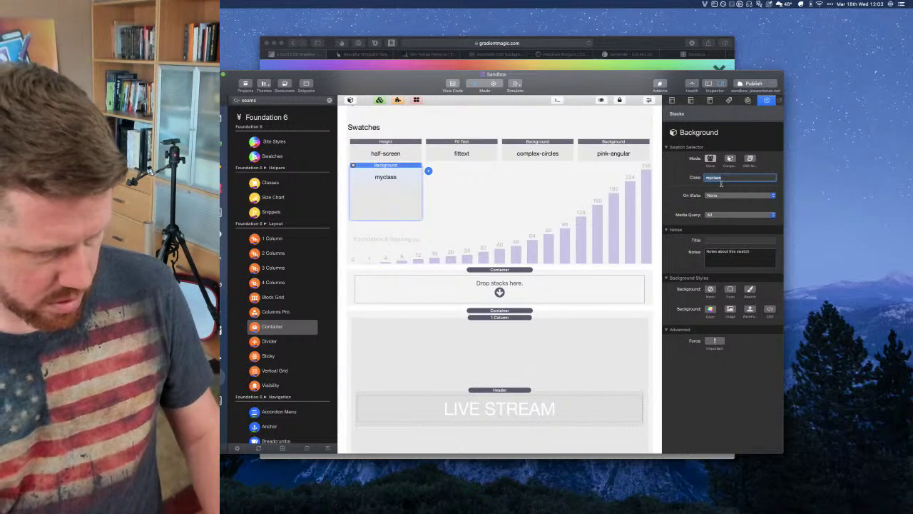
text(rainbow)
key(Return)
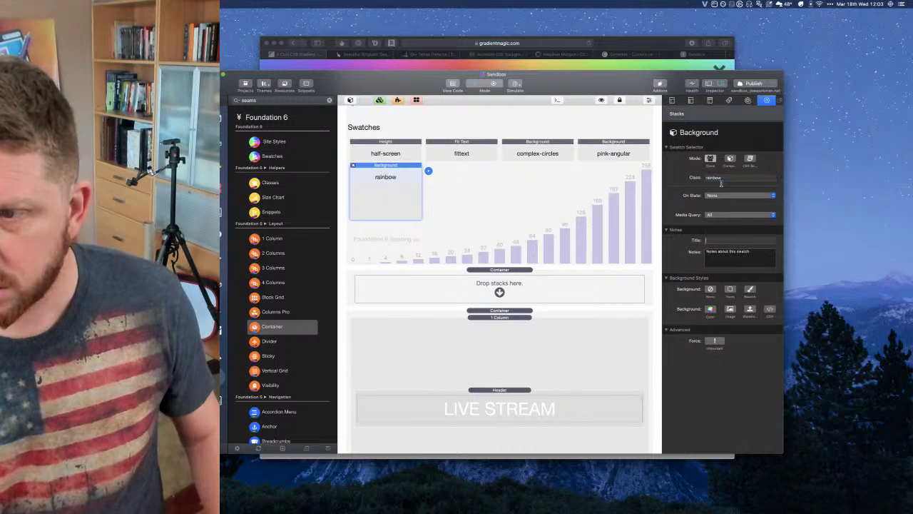
Switch the rainbow swatch's background to CSS and replace its custom code with "background:" followed by the copied gradient
click(725, 240)
click(768, 311)
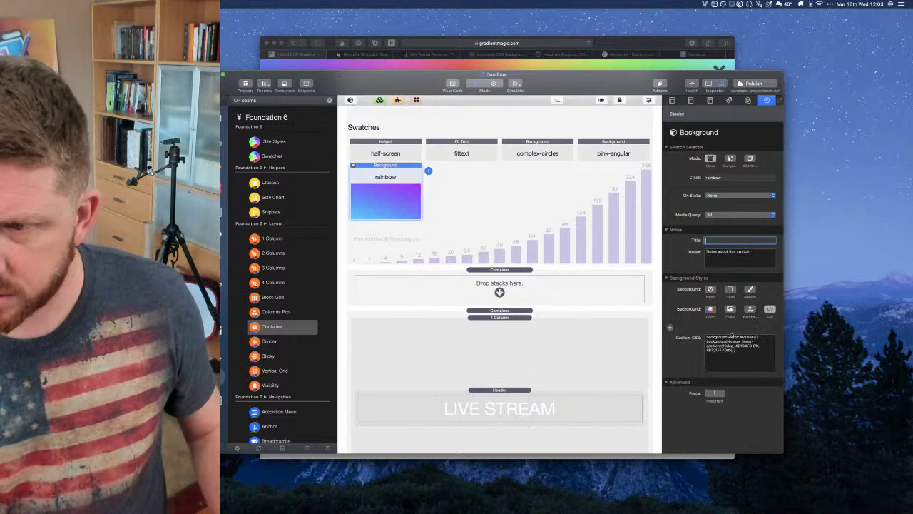
click(725, 353)
key(super+a)
text(ba)
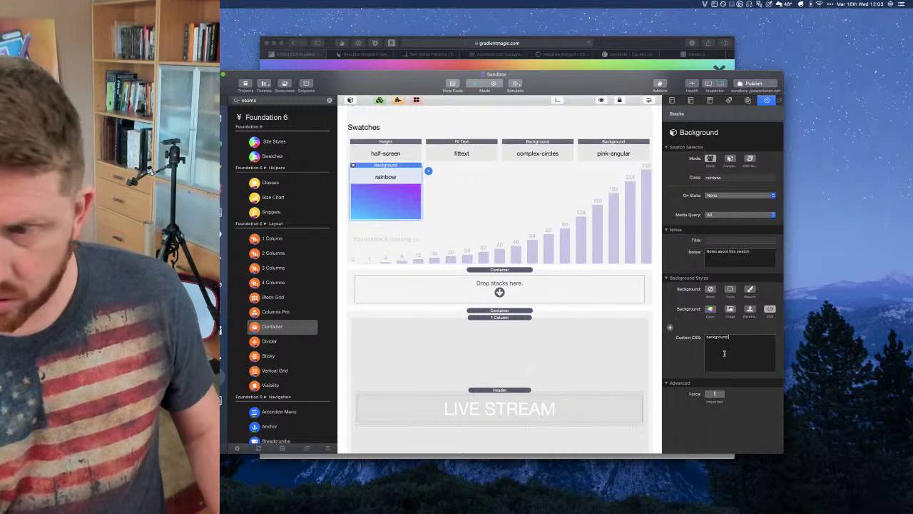
text(ckground:)
key(super+v)
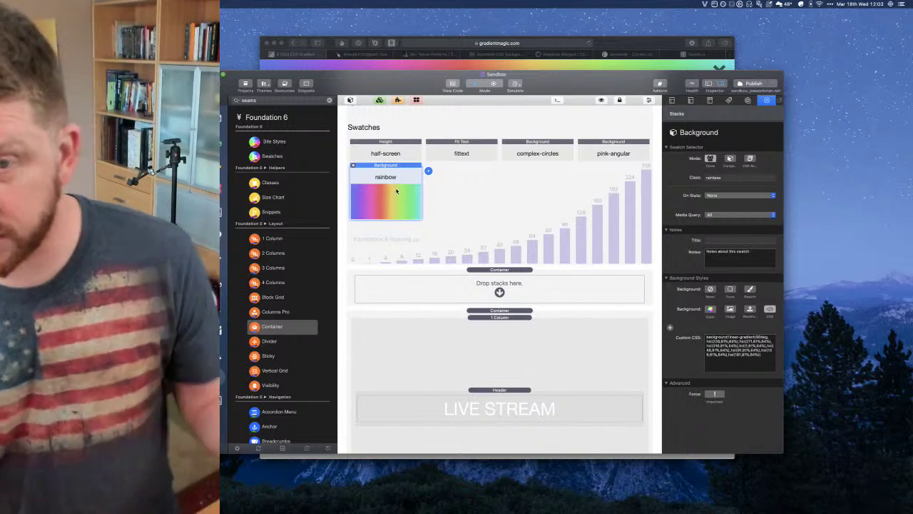
Give the empty Container the custom class rainbow
click(440, 204)
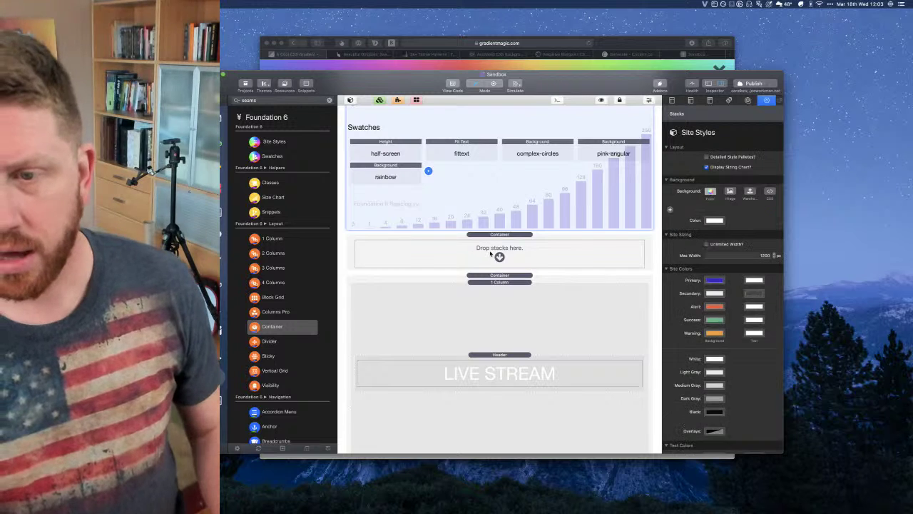
click(499, 255)
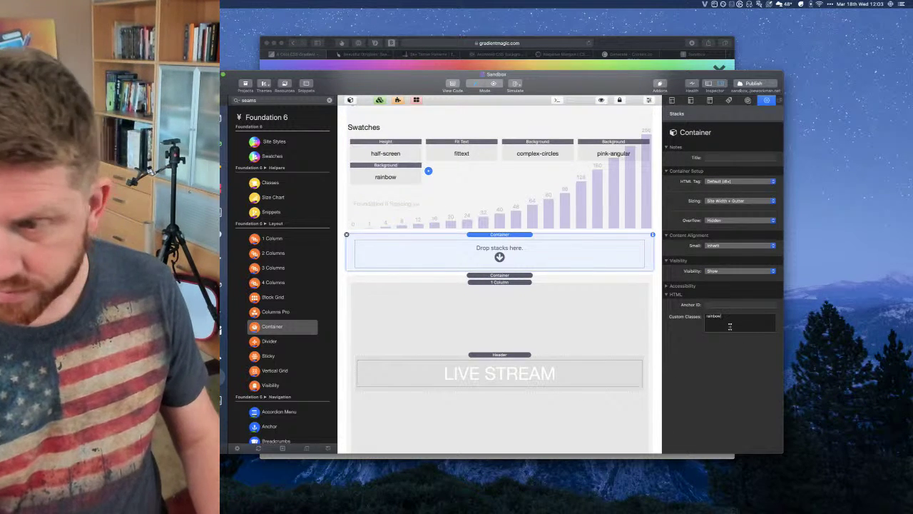
Add a height class after rainbow in the rainbow Container's custom classes and check the reloaded Sandbox page in the browser
key(Return)
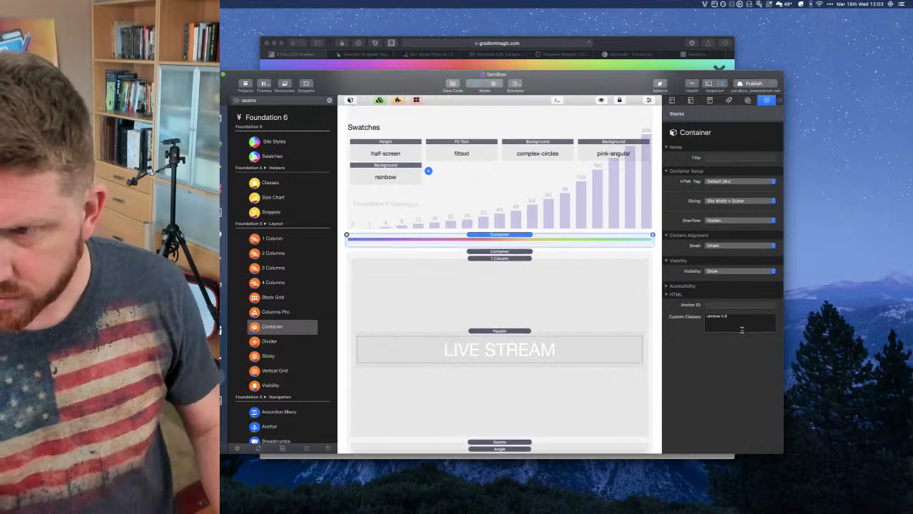
key(super+Tab)
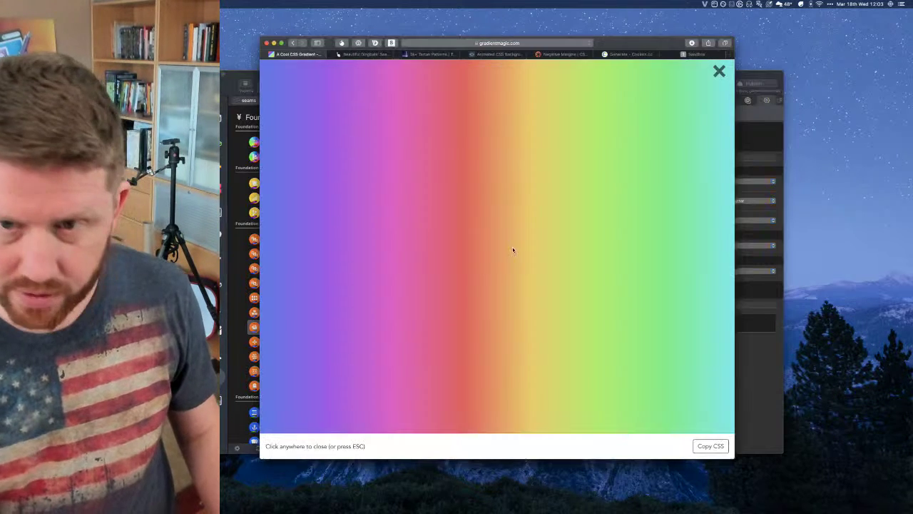
key(ctrl+shift+Tab)
key(super+r)
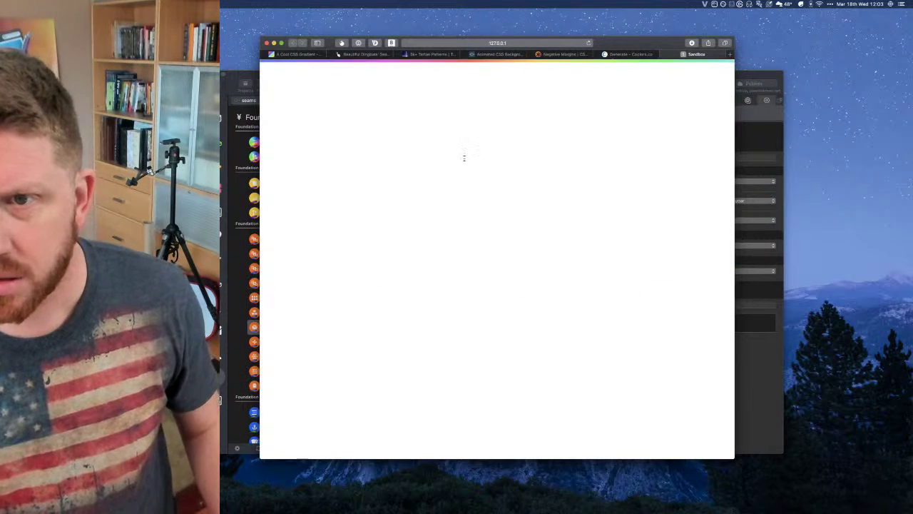
click(254, 83)
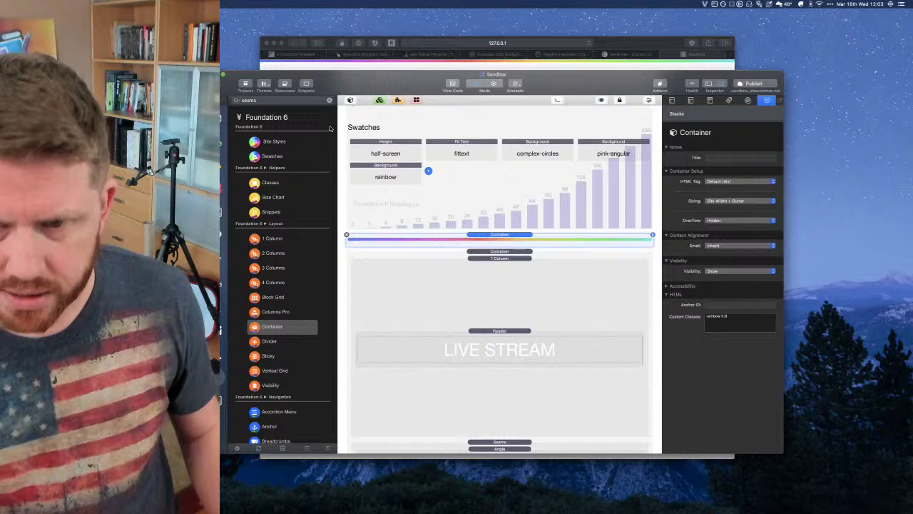
Clear the custom classes of the Container around the LIVE STREAM header and check the page in the browser
click(492, 253)
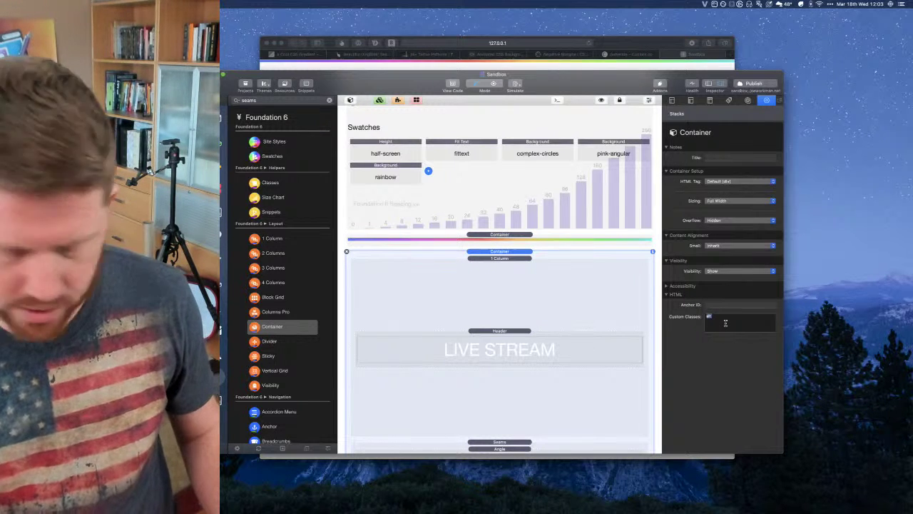
key(BackSpace)
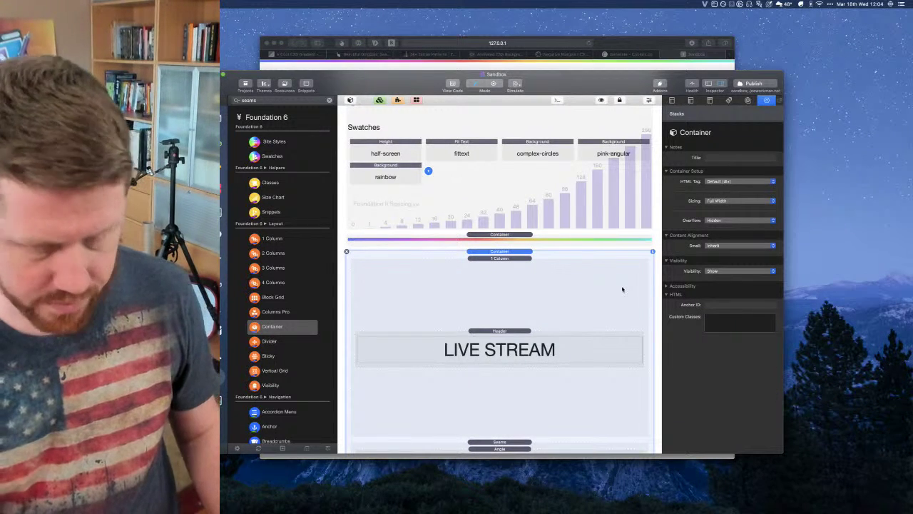
key(super+shift+p)
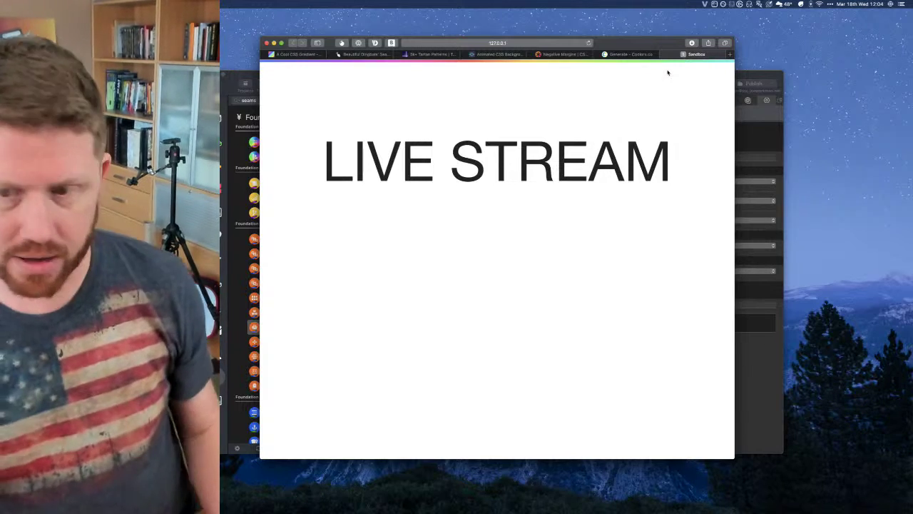
key(ctrl+Up)
click(422, 312)
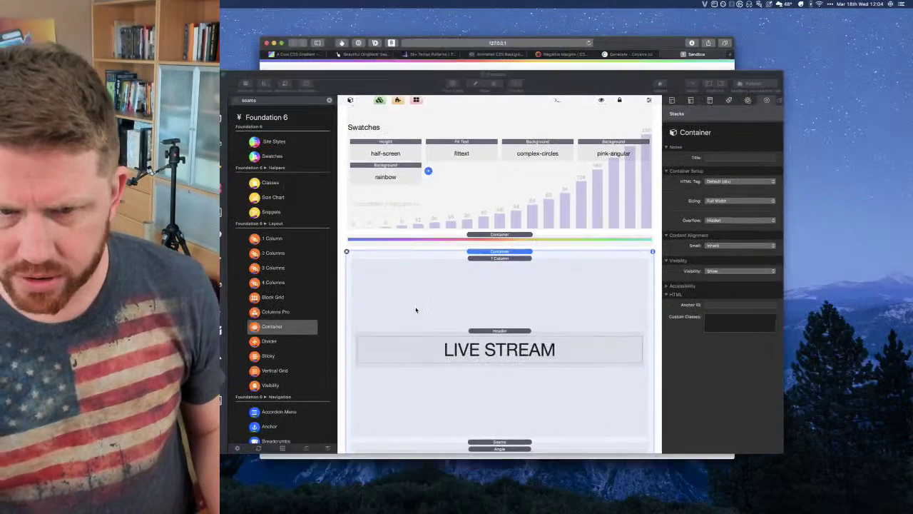
Move the rainbow Container below the Seams stack inside the LIVE STREAM Container and delete the Seams stack
click(485, 236)
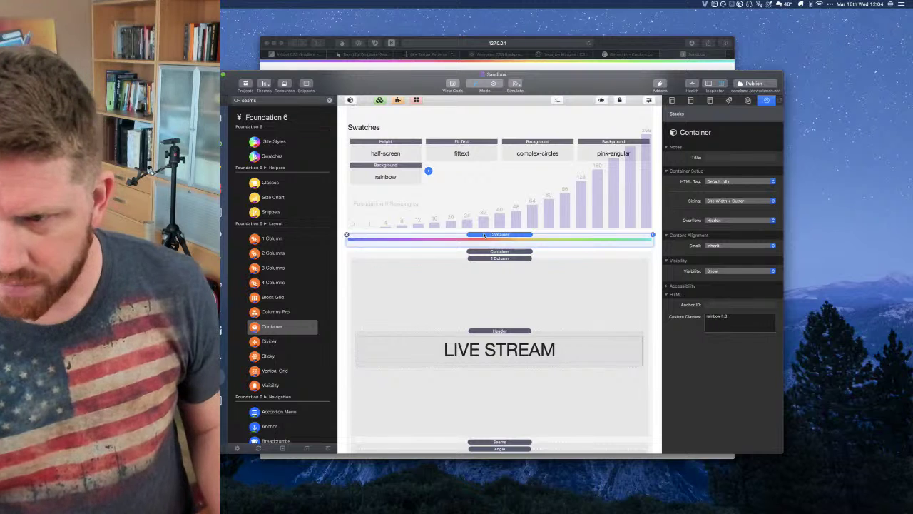
drag(493, 243, 500, 428)
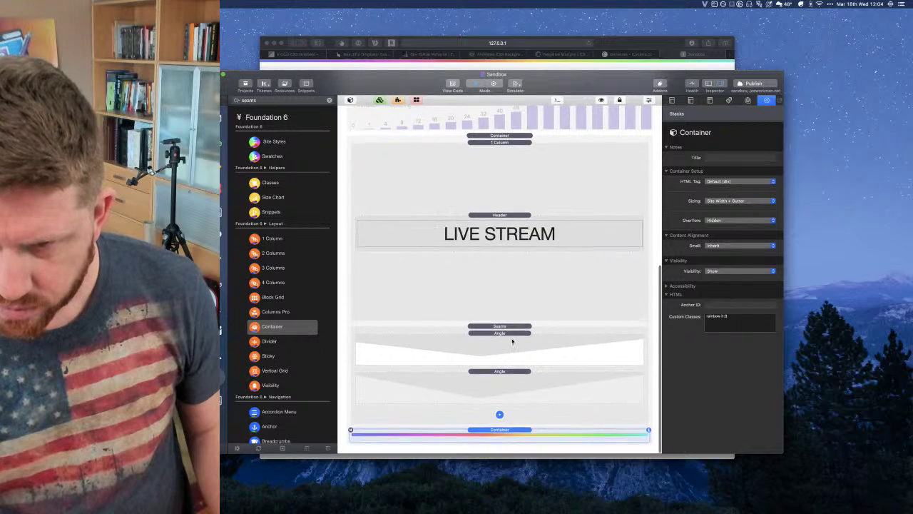
click(508, 326)
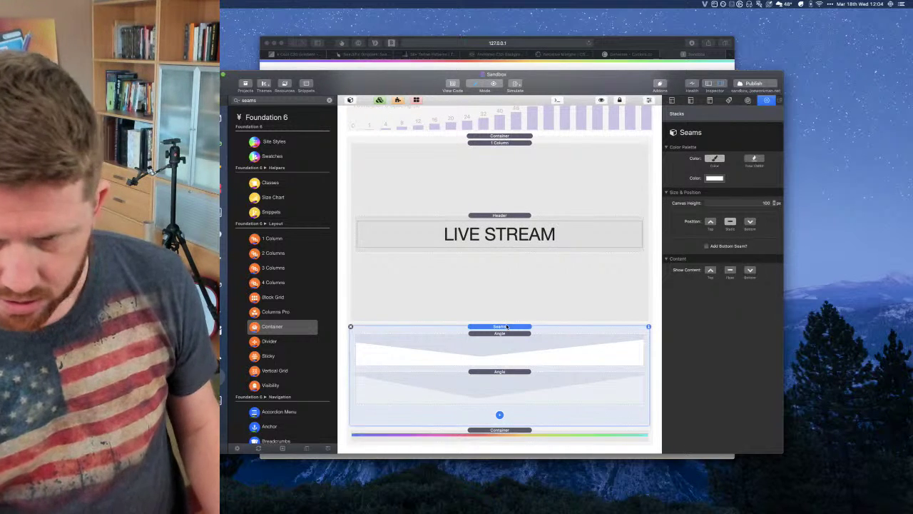
key(Delete)
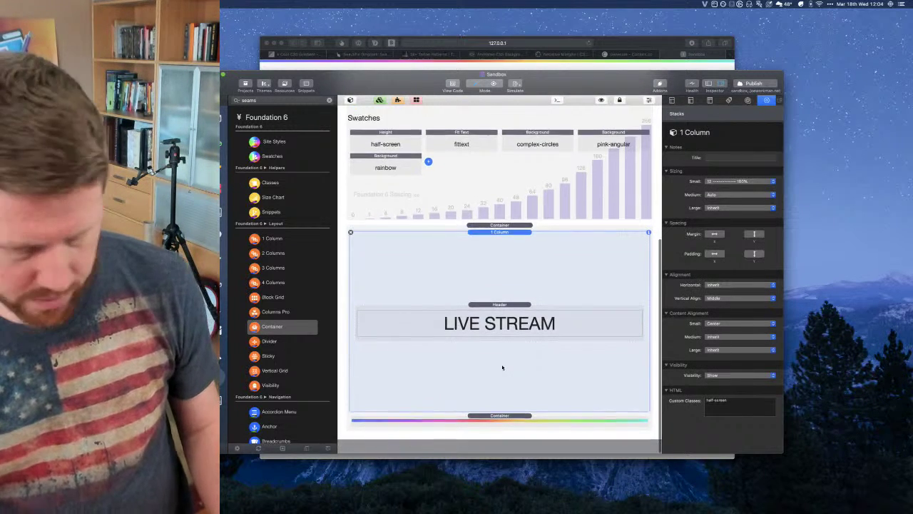
key(super+Tab)
key(super+r)
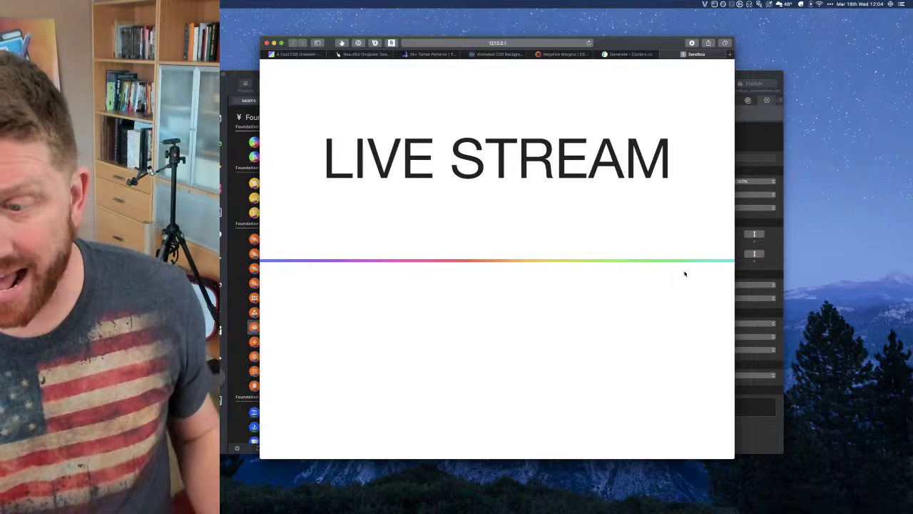
Reduce the height class of the rainbow Container below the LIVE STREAM column and view the page in the browser
click(767, 452)
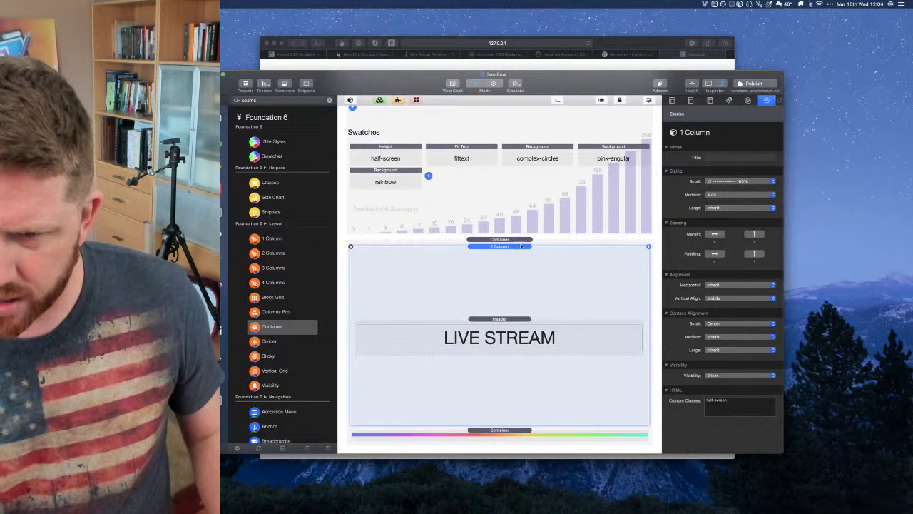
click(499, 430)
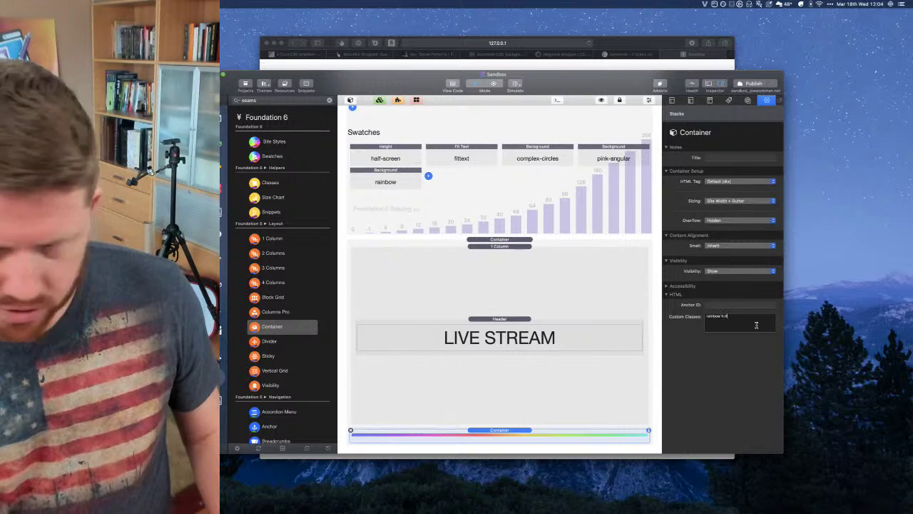
key(super+Tab)
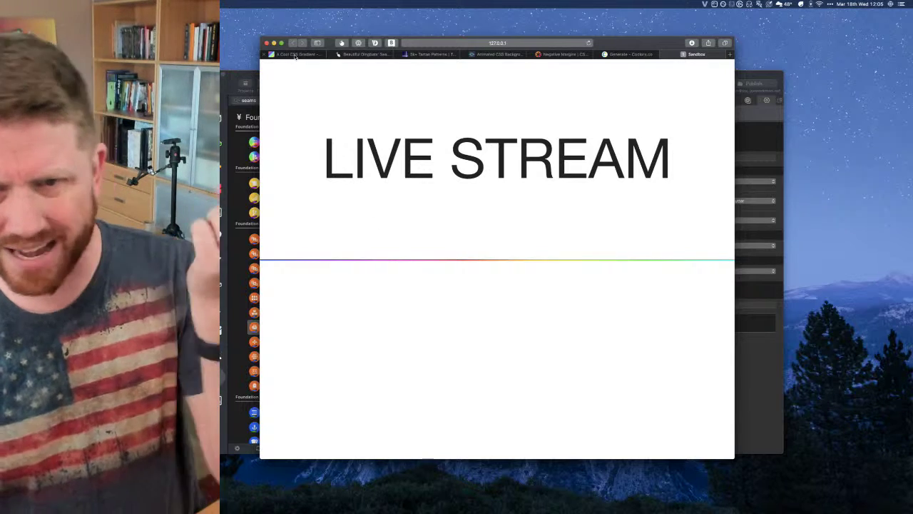
Close the enlarged rainbow gradient on Gradient Magic and return to RapidWeaver
click(295, 55)
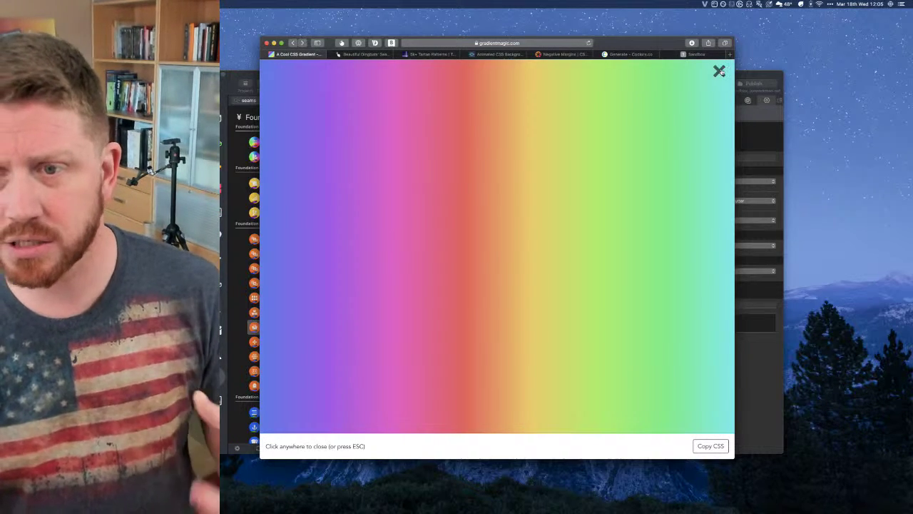
click(720, 72)
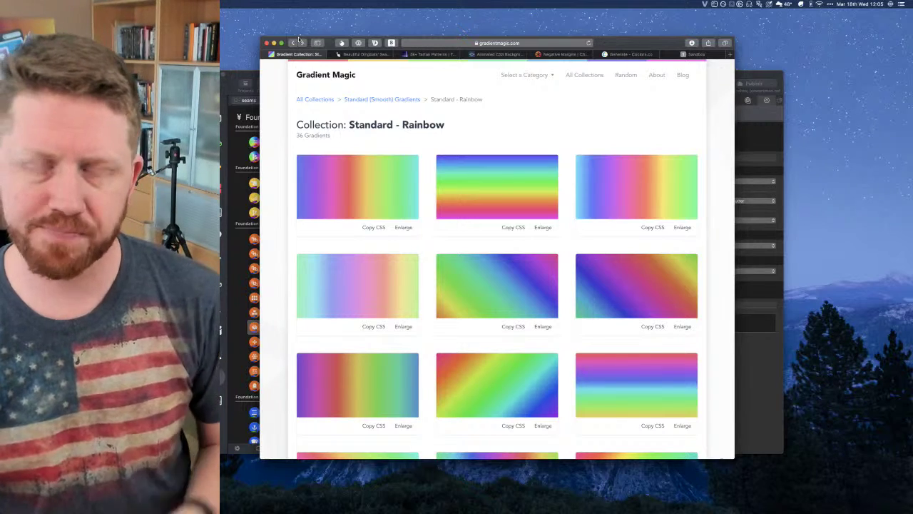
click(255, 74)
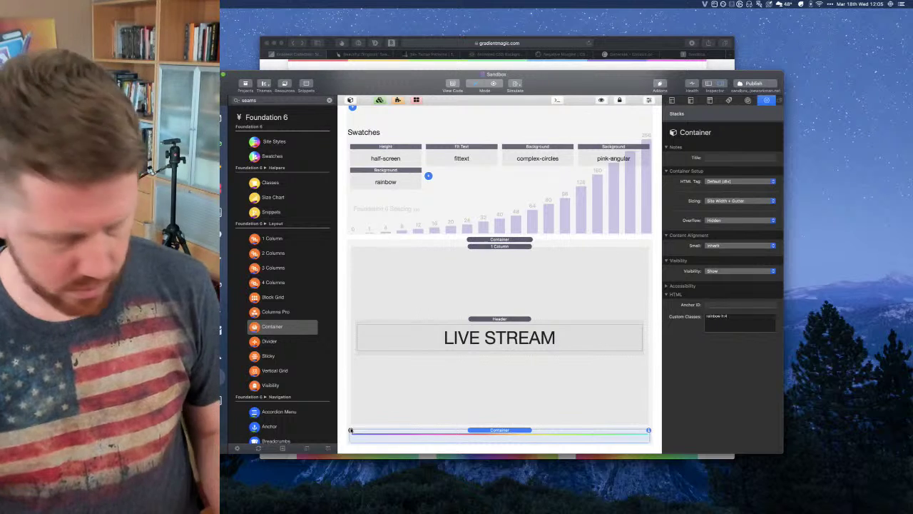
Undo the recent stack changes back to the cleared class on the LIVE STREAM Container, and delete the rainbow Container
key(super+z)
key(super+z)
key(super+z)
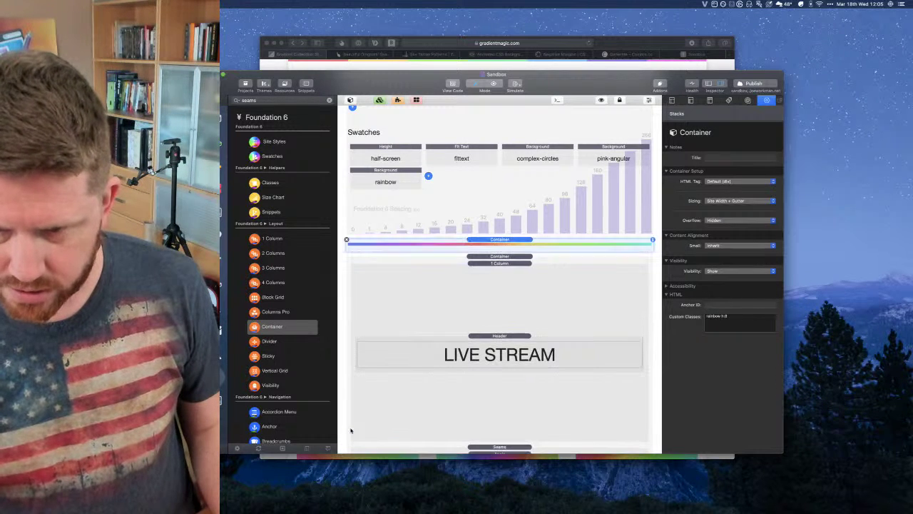
key(super+z)
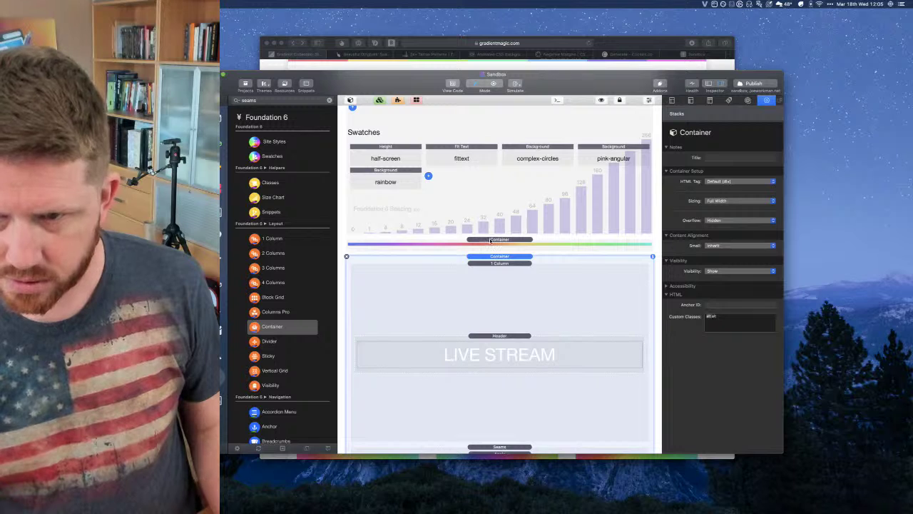
click(490, 240)
key(Delete)
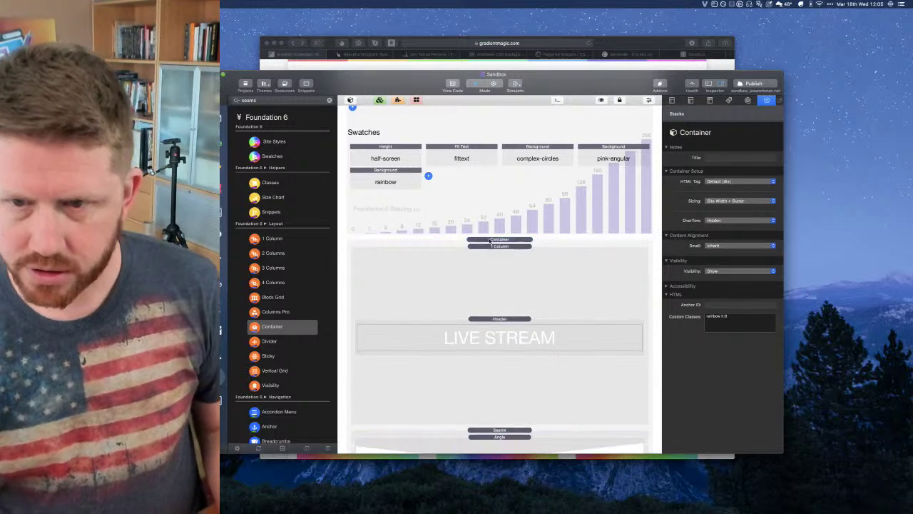
Switch to the browser and browse the overview of all gradient collections on Gradient Magic
click(368, 52)
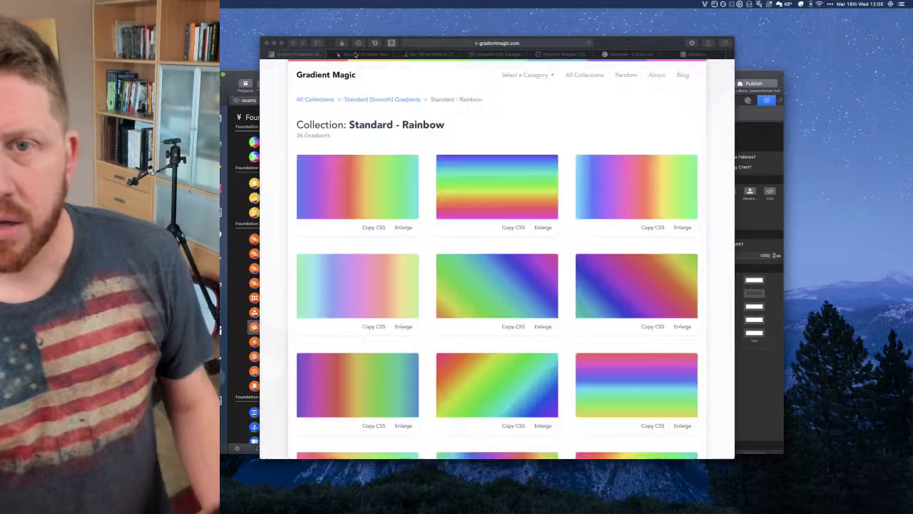
click(366, 54)
key(ctrl+shift+Tab)
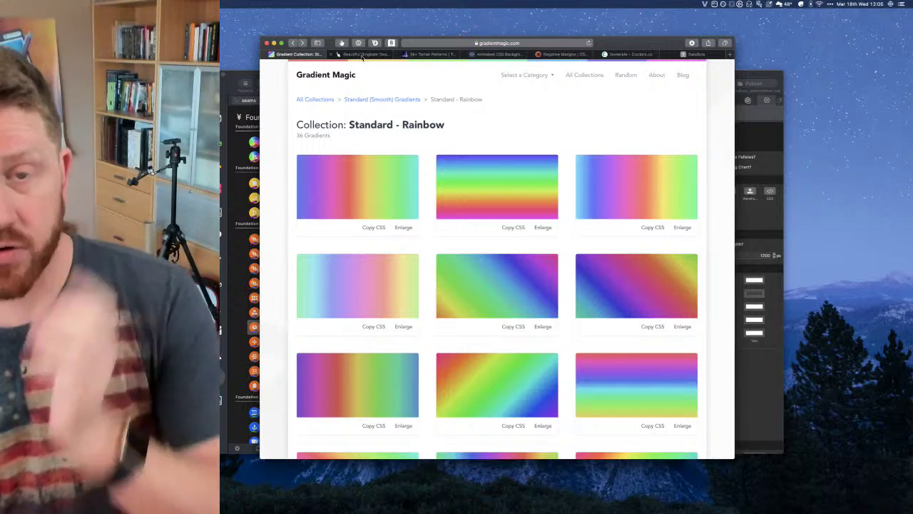
click(315, 100)
scroll(338, 170, down, 5)
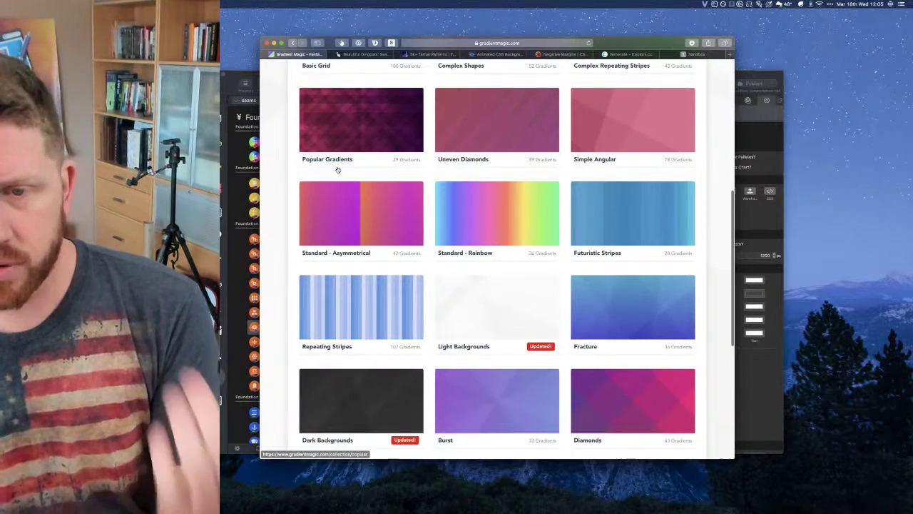
scroll(338, 170, down, 5)
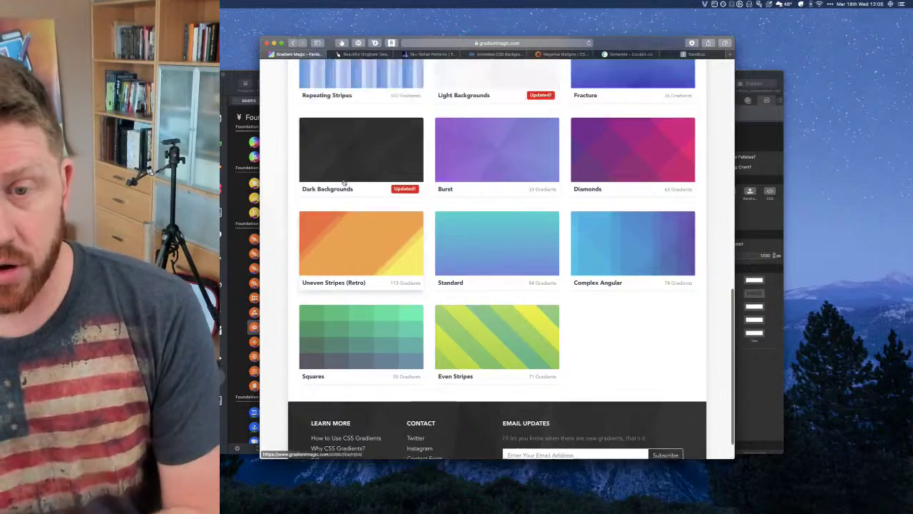
scroll(343, 182, up, 10)
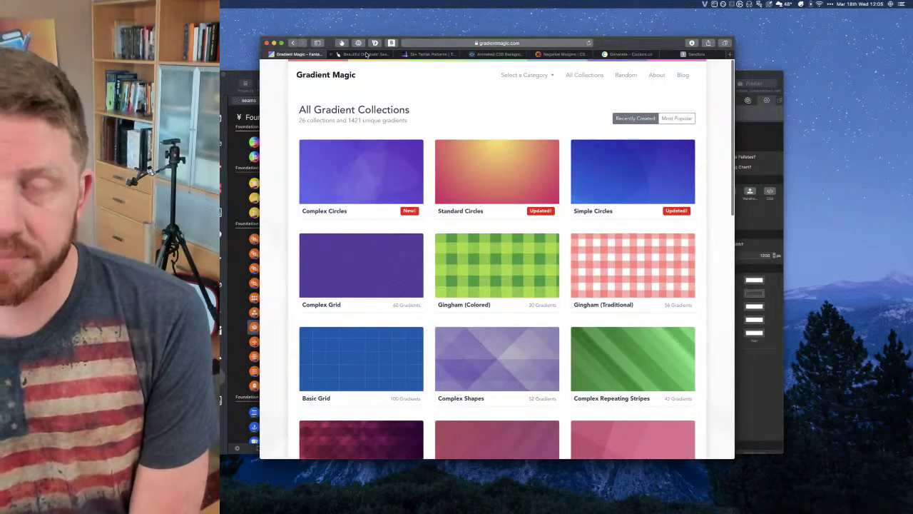
Open the Beautiful Dingbats Pattern Generator page and shuffle repeatedly through its preset example patterns
click(365, 54)
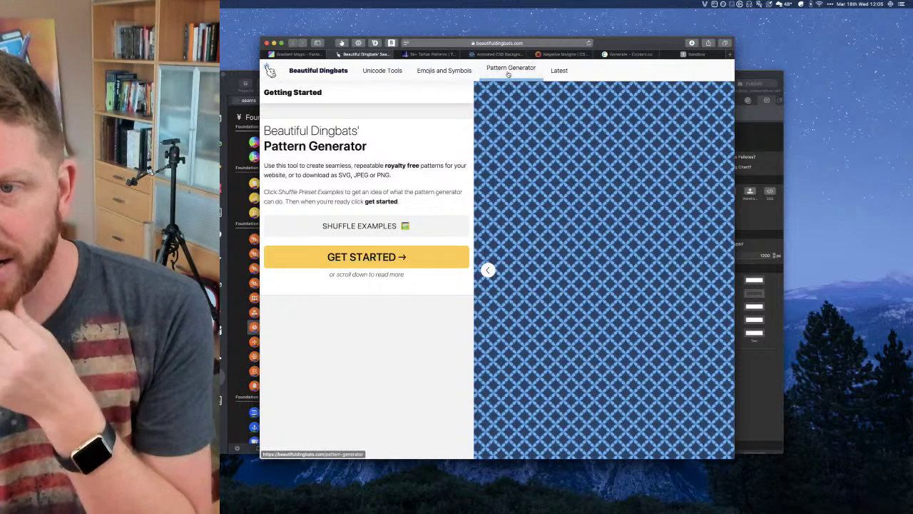
click(376, 224)
click(376, 225)
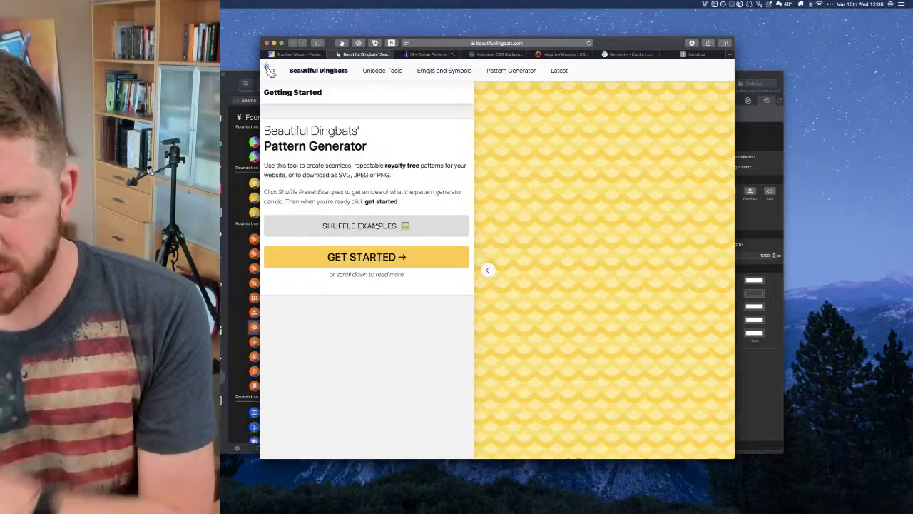
click(376, 224)
click(377, 225)
click(376, 225)
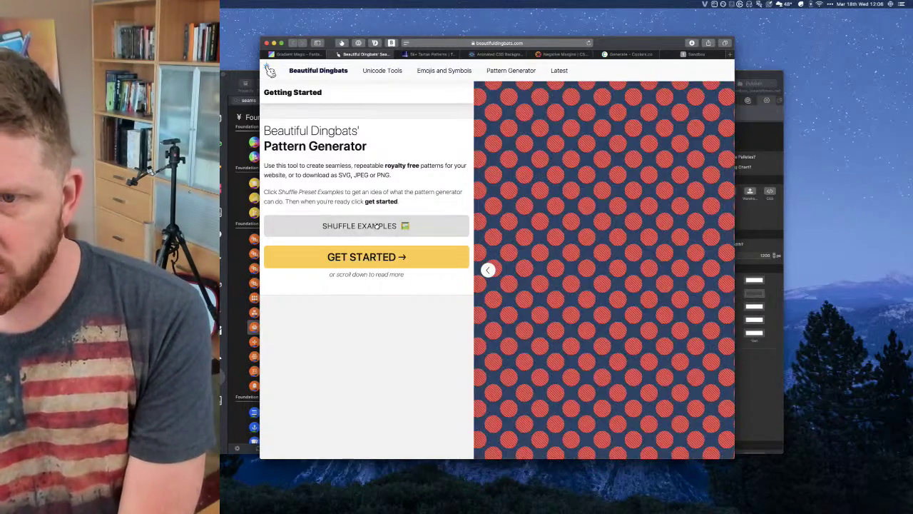
click(376, 224)
click(376, 225)
click(376, 224)
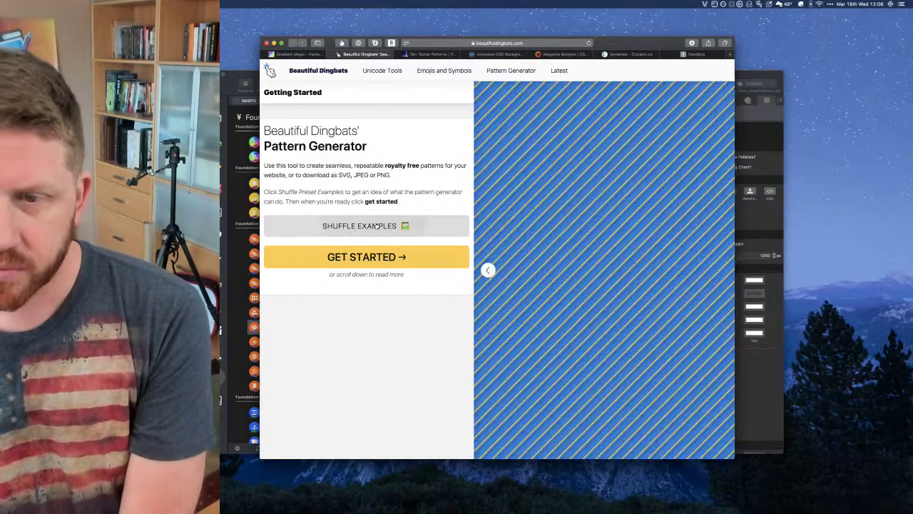
click(376, 225)
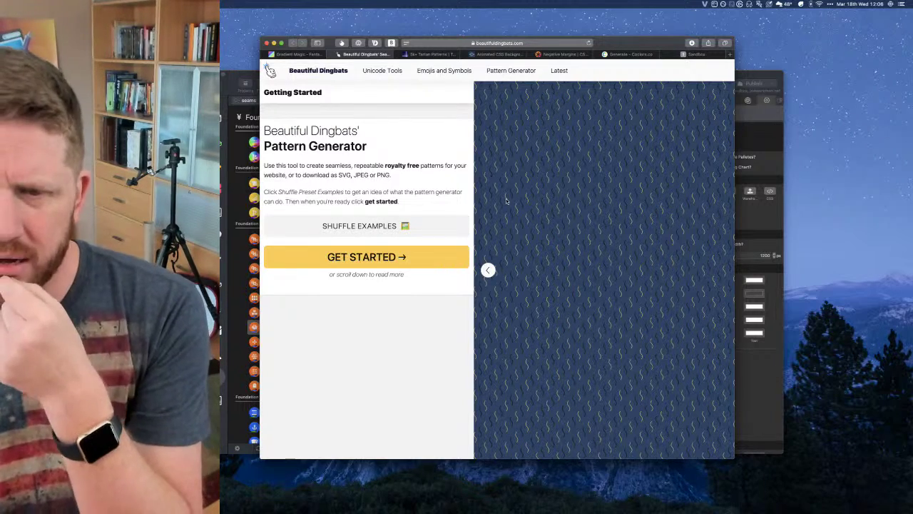
click(379, 226)
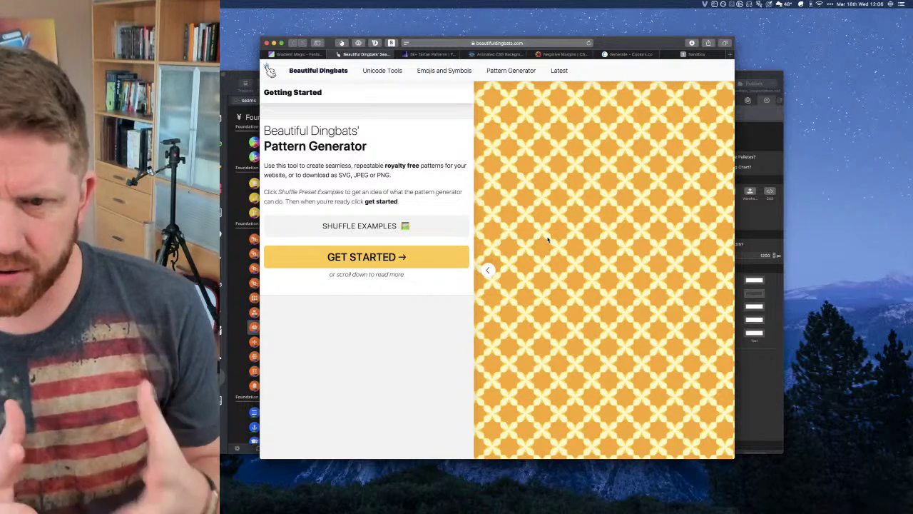
click(414, 228)
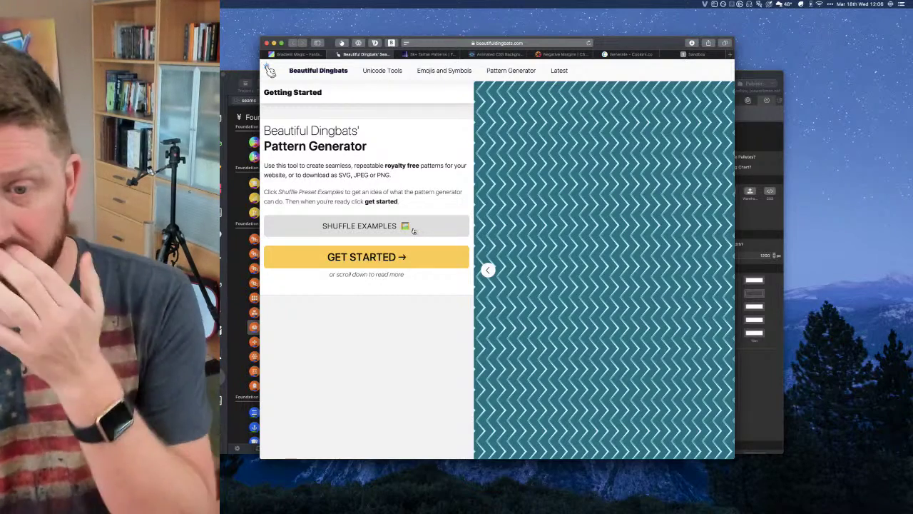
click(413, 229)
click(413, 229)
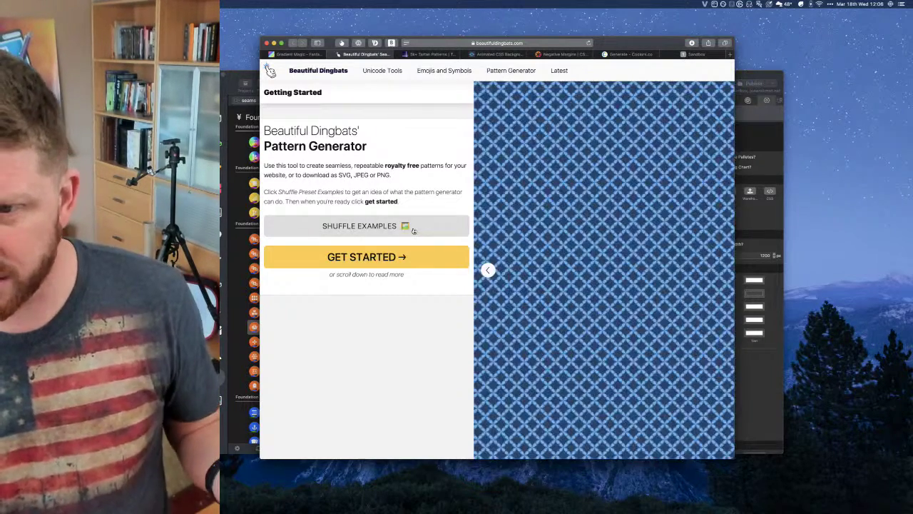
Keep shuffling the preset example patterns until a blue pattern with thin yellow diagonal stripes is chosen
click(413, 228)
click(413, 228)
click(413, 228)
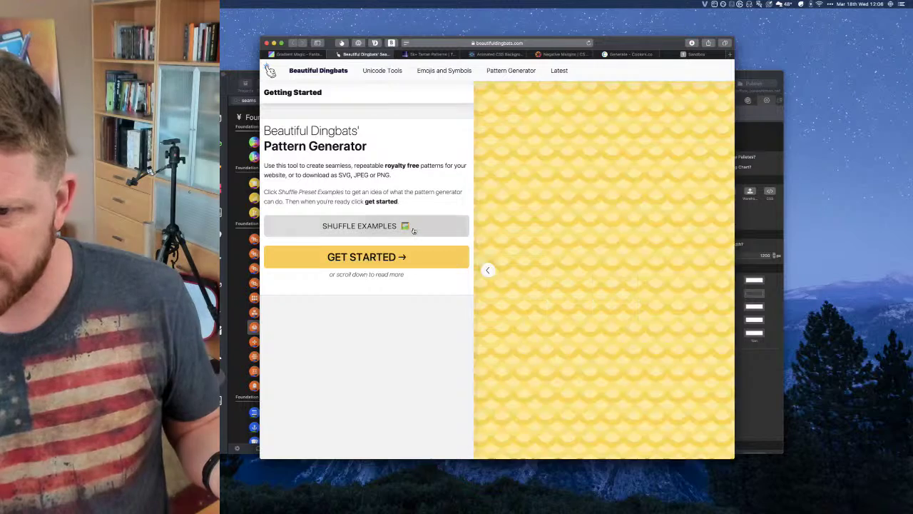
click(413, 228)
click(414, 228)
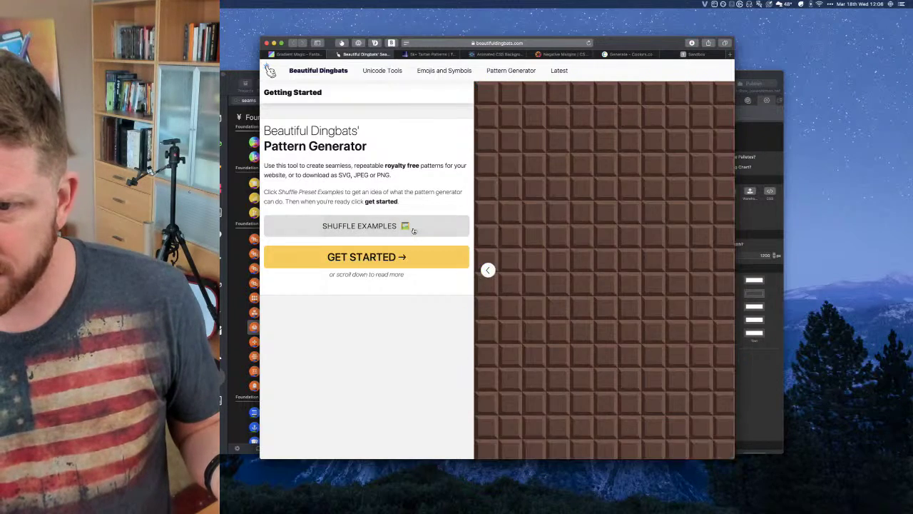
click(413, 228)
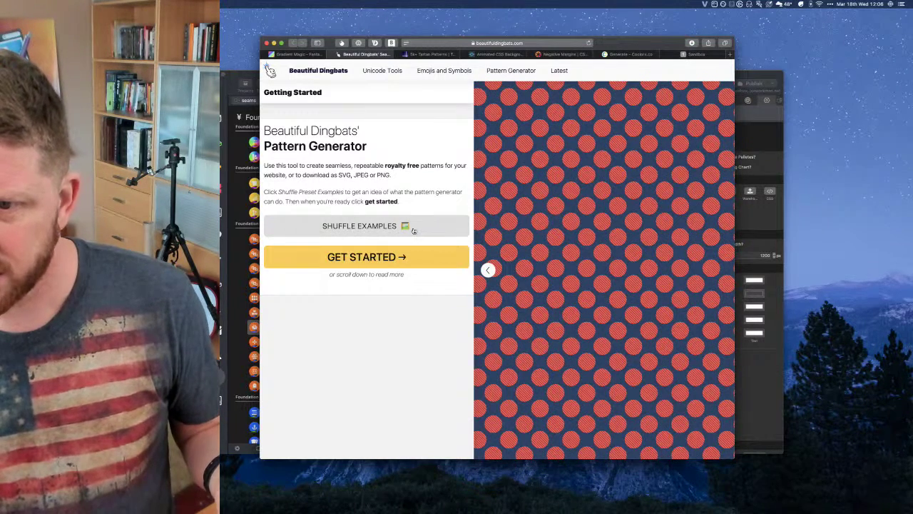
click(413, 228)
click(413, 228)
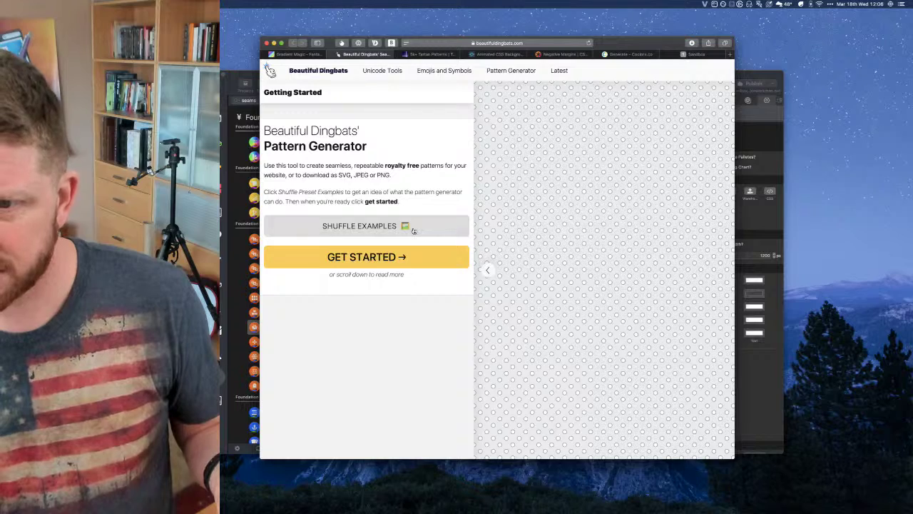
click(413, 228)
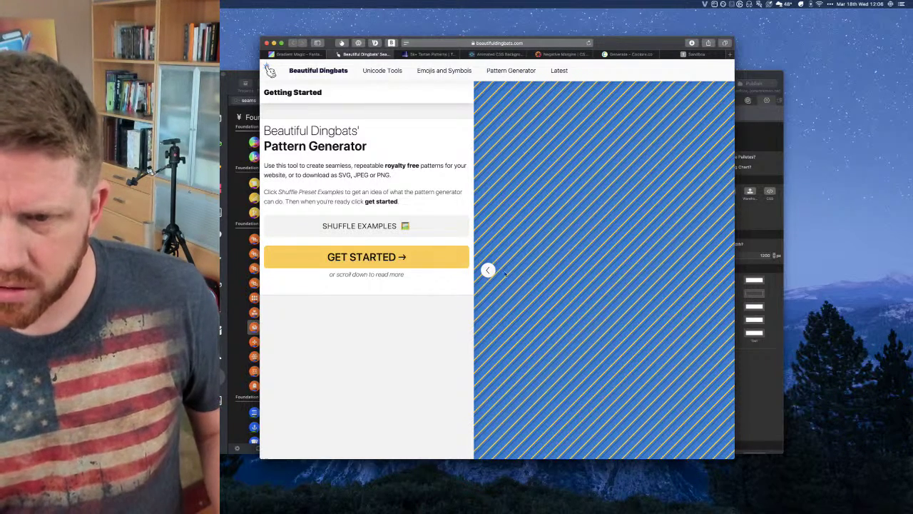
Preview the striped pattern at full width, restore the split layout, and skim the page's usage, export and royalty-free notes
click(489, 269)
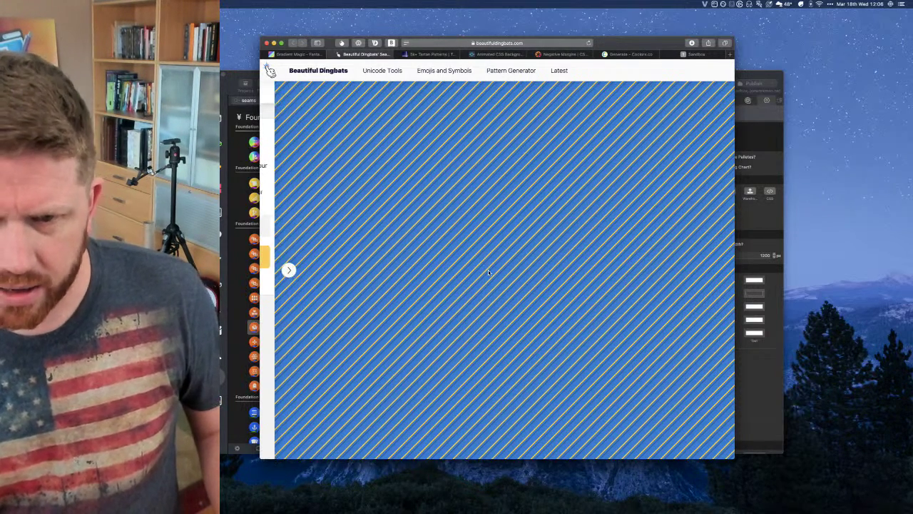
click(288, 271)
scroll(444, 336, down, 10)
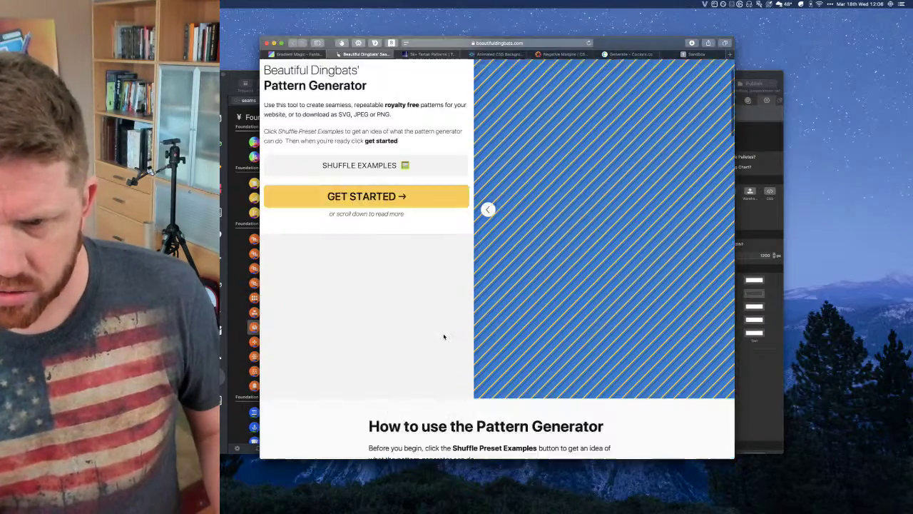
scroll(443, 339, down, 15)
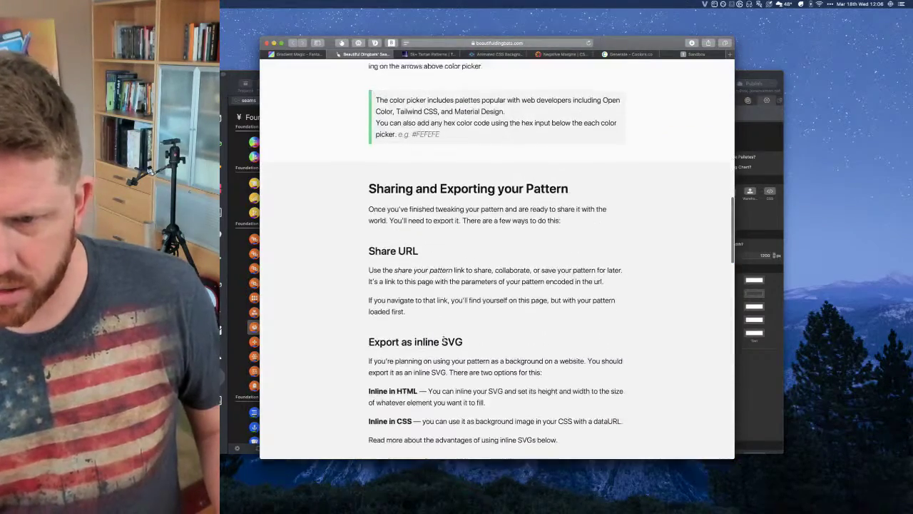
scroll(443, 340, down, 10)
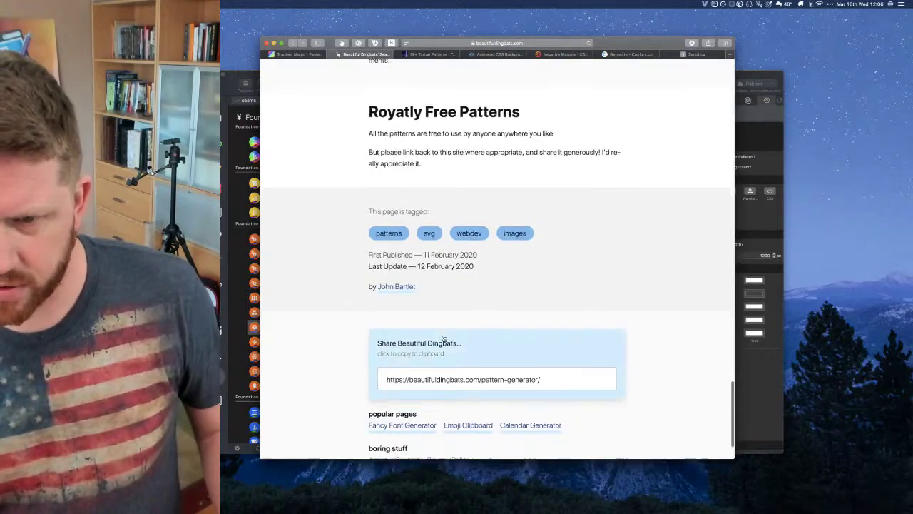
scroll(443, 340, down, 3)
scroll(443, 337, up, 20)
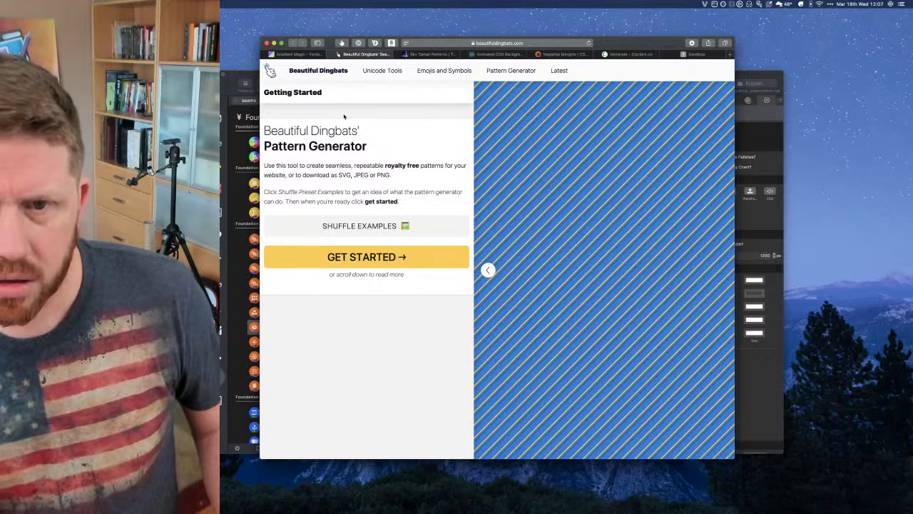
Start the pattern editor and review its style, transform, tile size, rotation, color, sharing and export options for the striped pattern
click(352, 262)
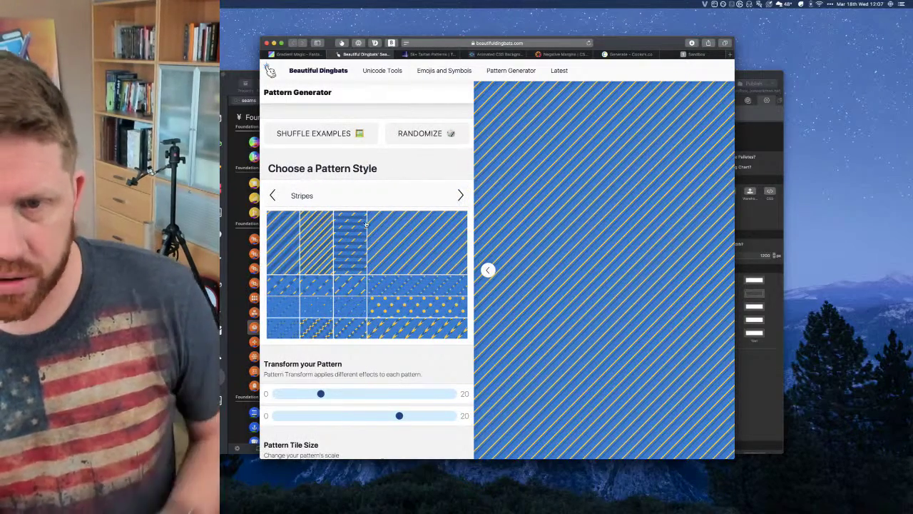
scroll(361, 207, down, 3)
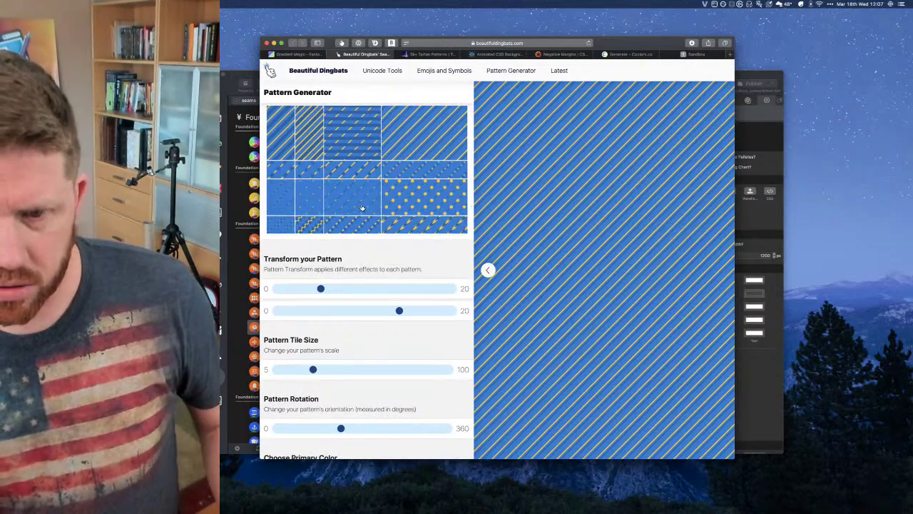
scroll(354, 243, up, 3)
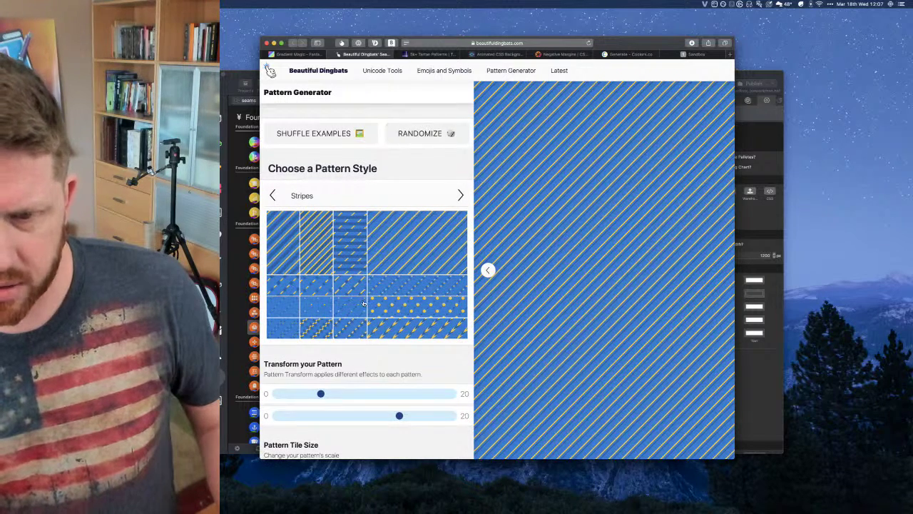
scroll(359, 325, down, 4)
scroll(344, 305, down, 6)
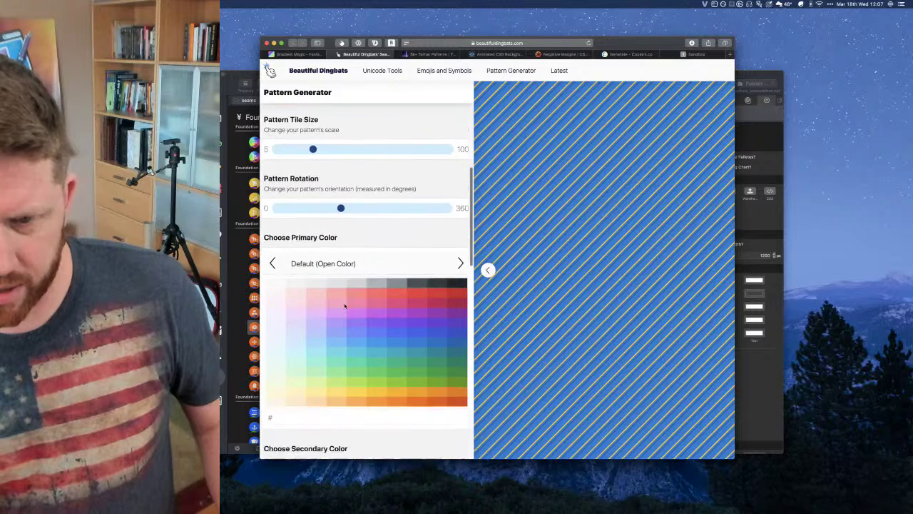
scroll(344, 305, down, 10)
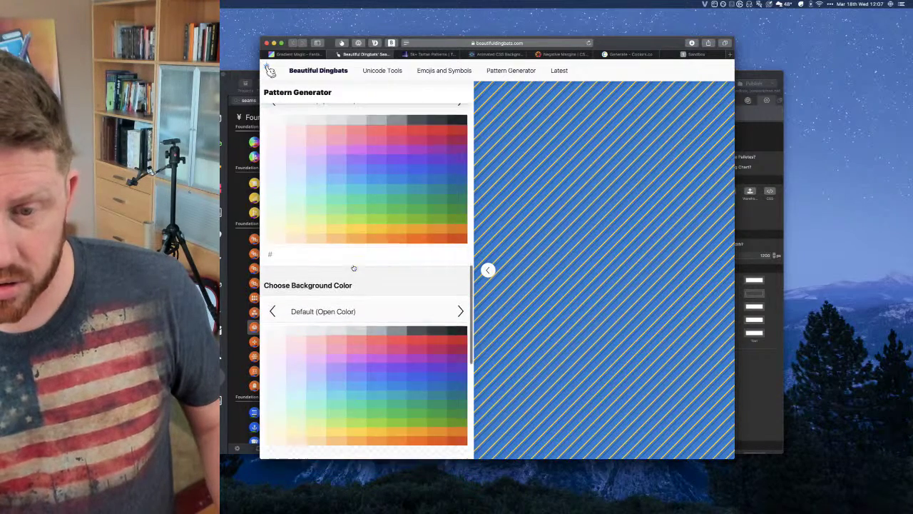
scroll(353, 267, down, 7)
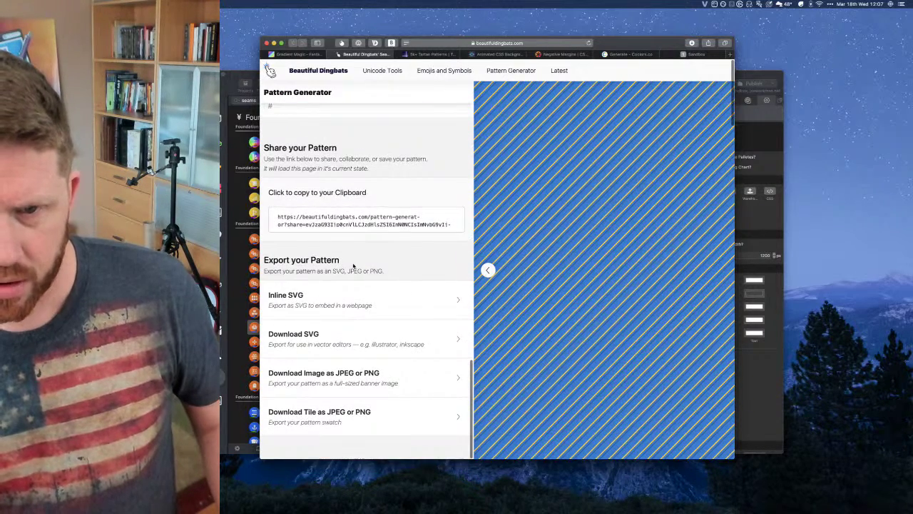
scroll(353, 267, up, 2)
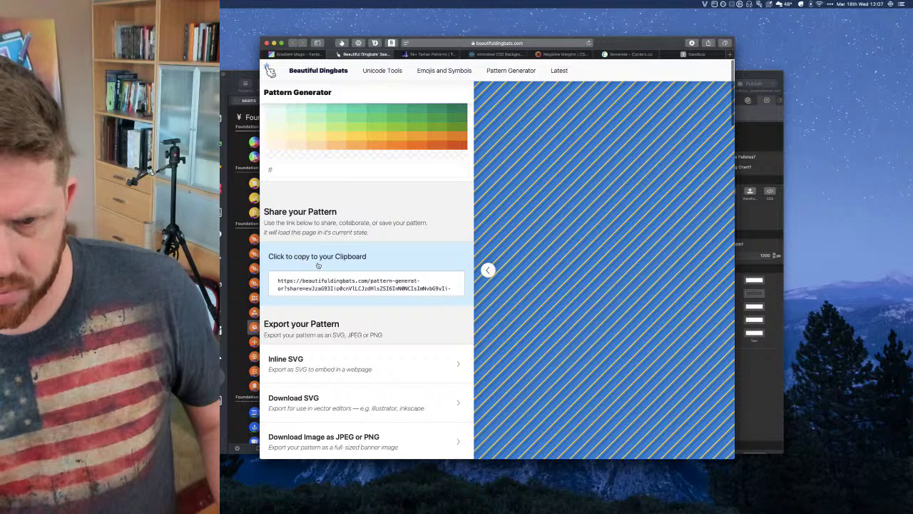
Copy the pattern's share link, switch to the text editor, paste the link to inspect it, and close the editor window
click(319, 266)
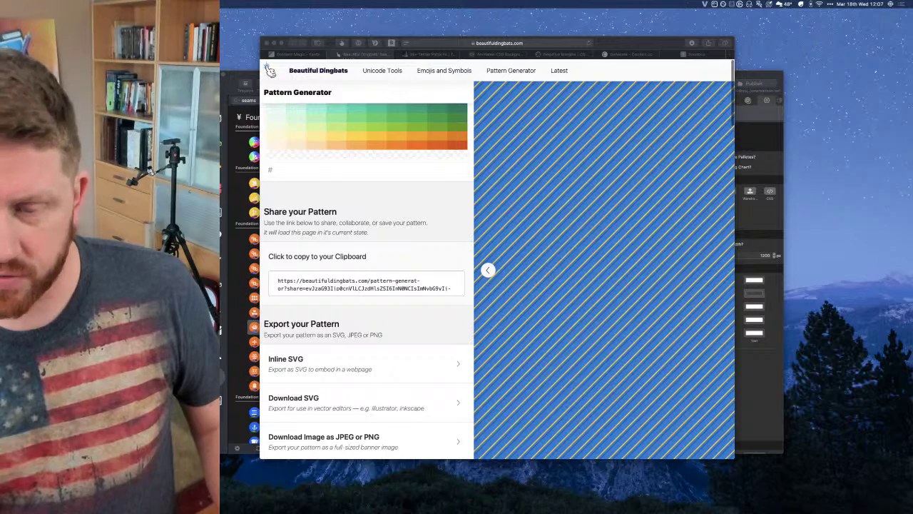
click(464, 507)
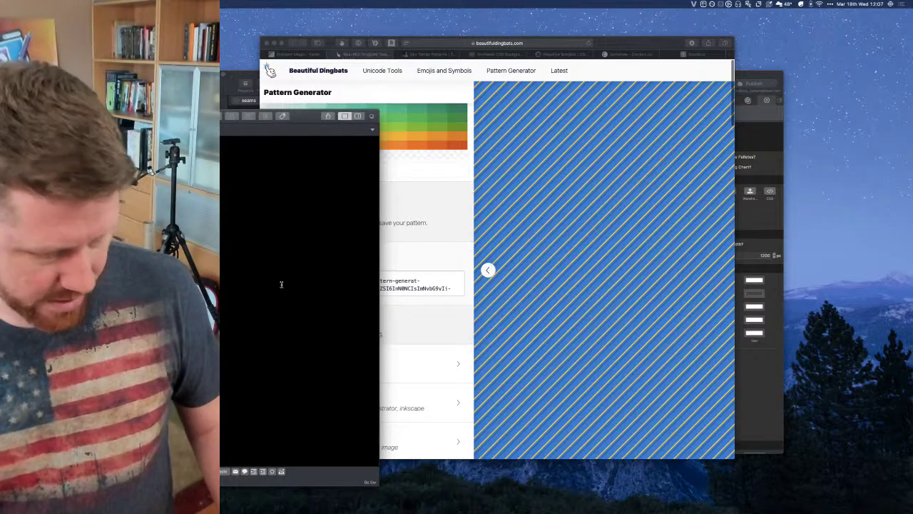
key(super+v)
drag(460, 119, 603, 121)
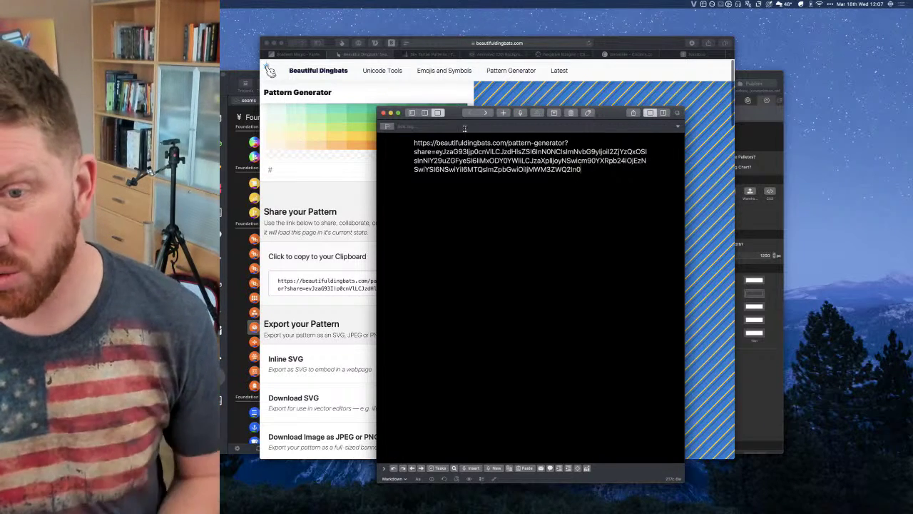
click(384, 113)
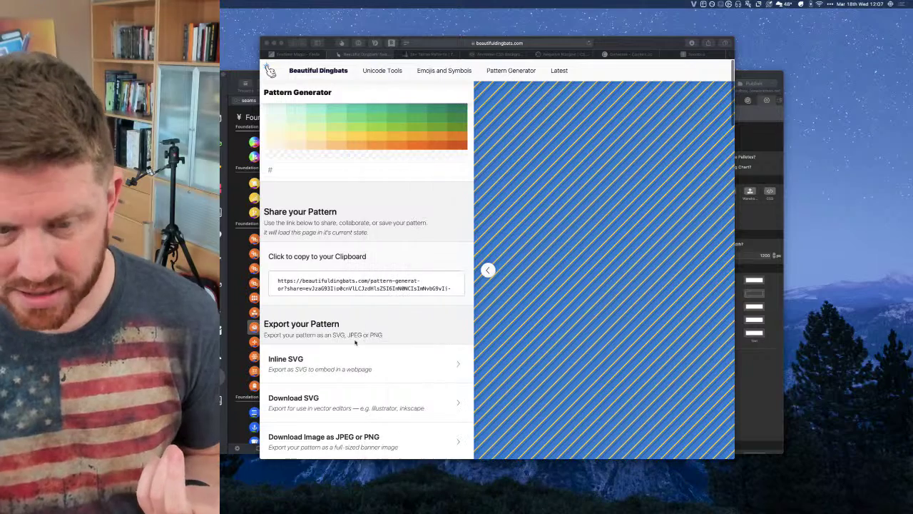
Open the Inline SVG export of the striped pattern and copy its Base64 encoded background image code
scroll(355, 342, down, 2)
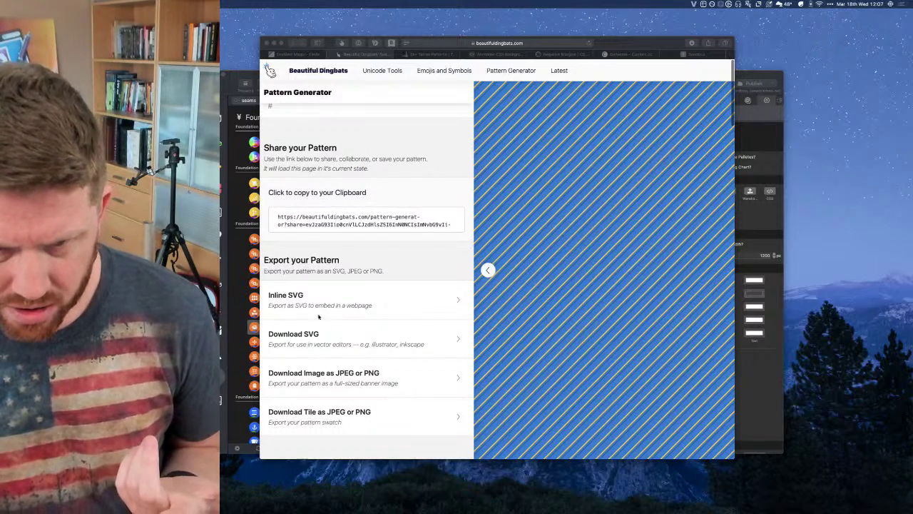
click(328, 307)
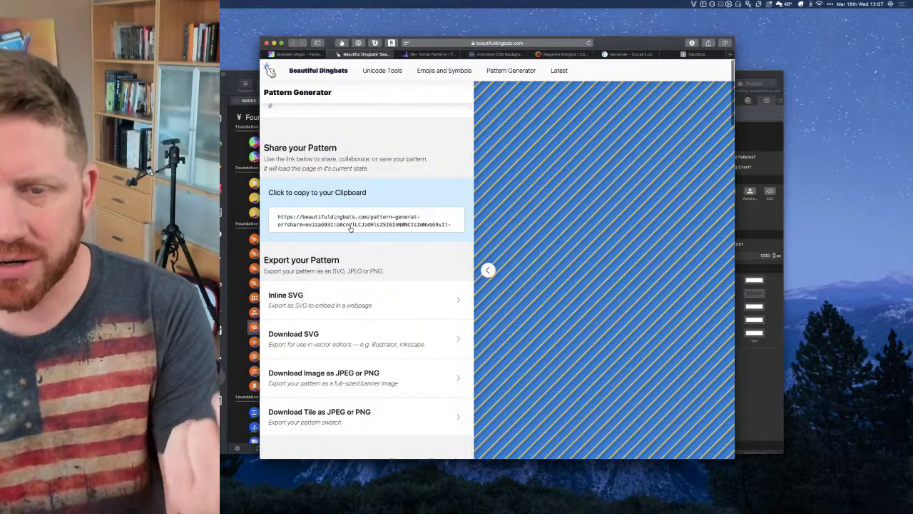
click(349, 303)
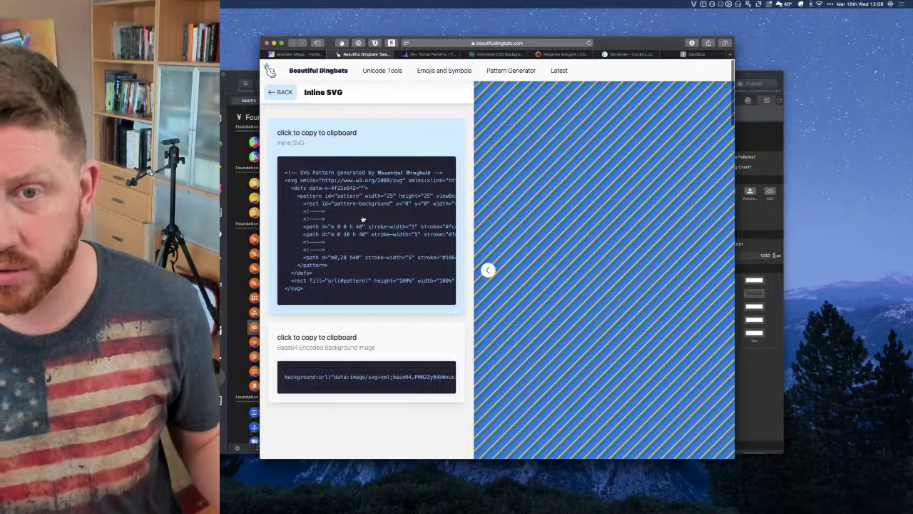
click(360, 352)
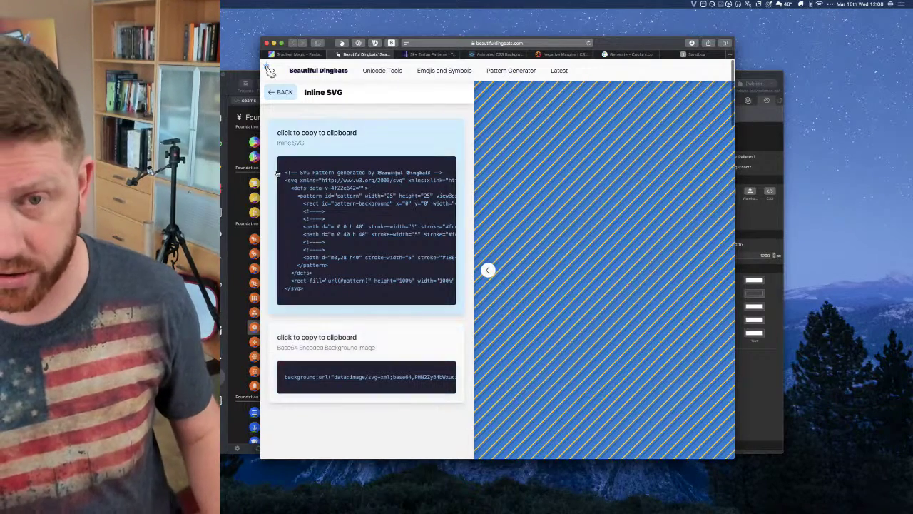
Switch to RapidWeaver, add a Background swatch after the rainbow one, and set its class to stripes
click(253, 76)
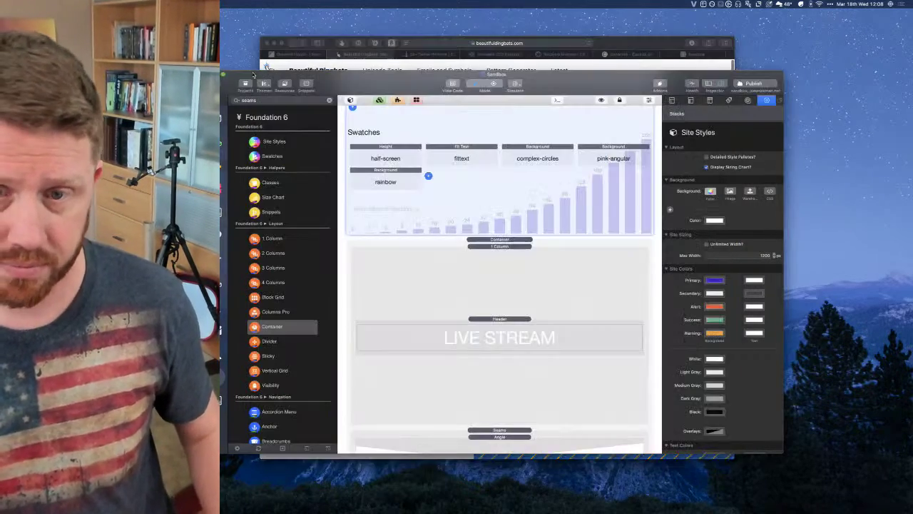
click(428, 175)
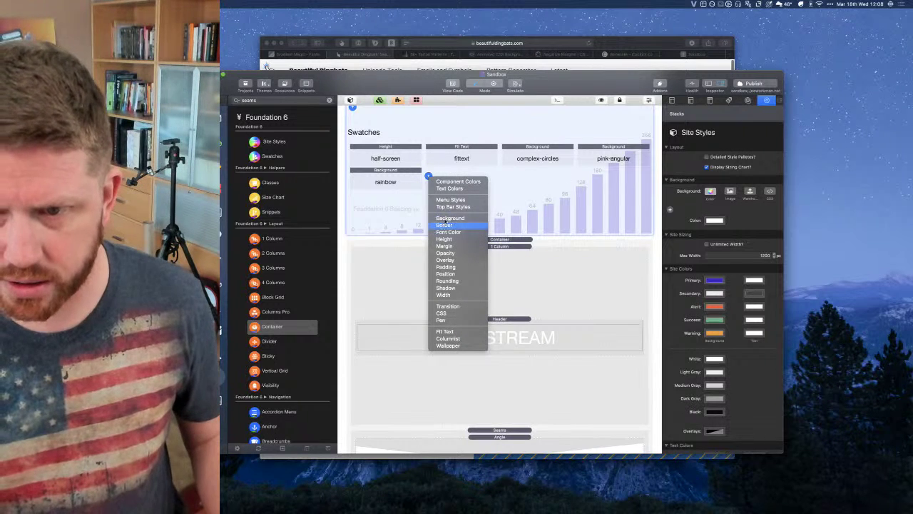
click(442, 218)
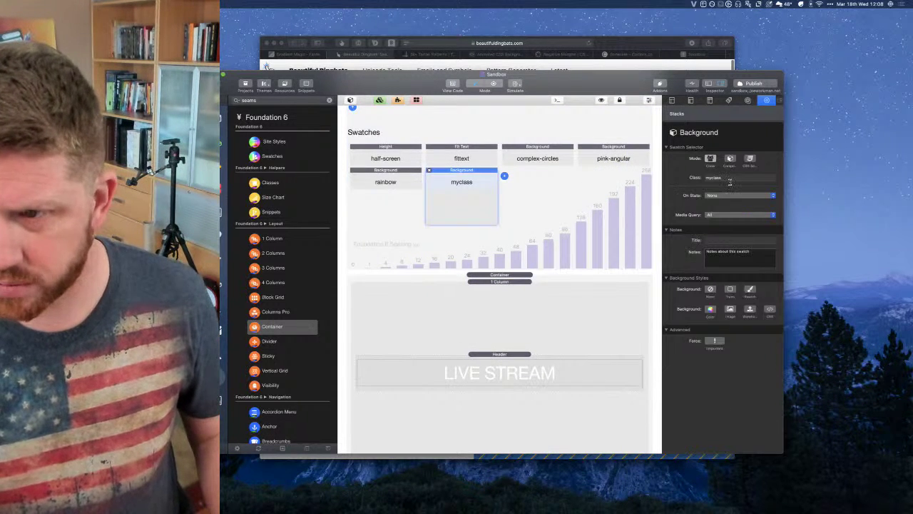
click(729, 178)
text(es)
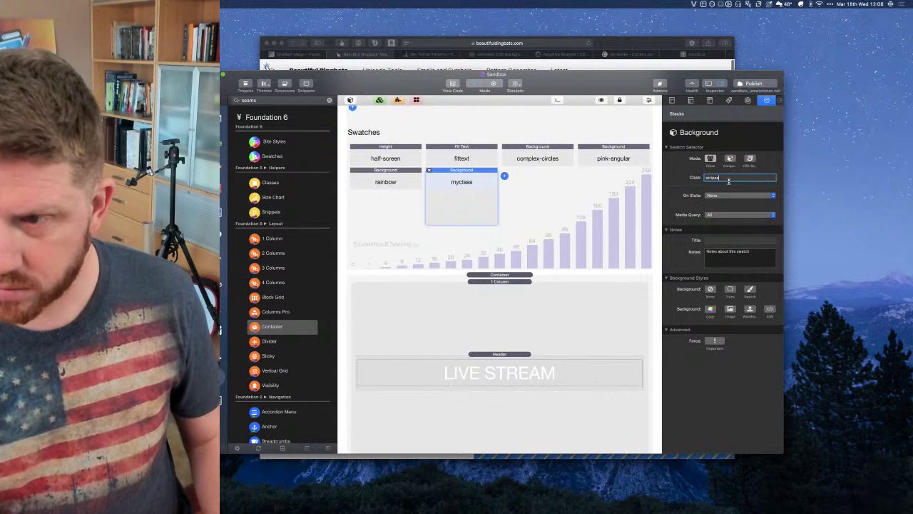
key(Tab)
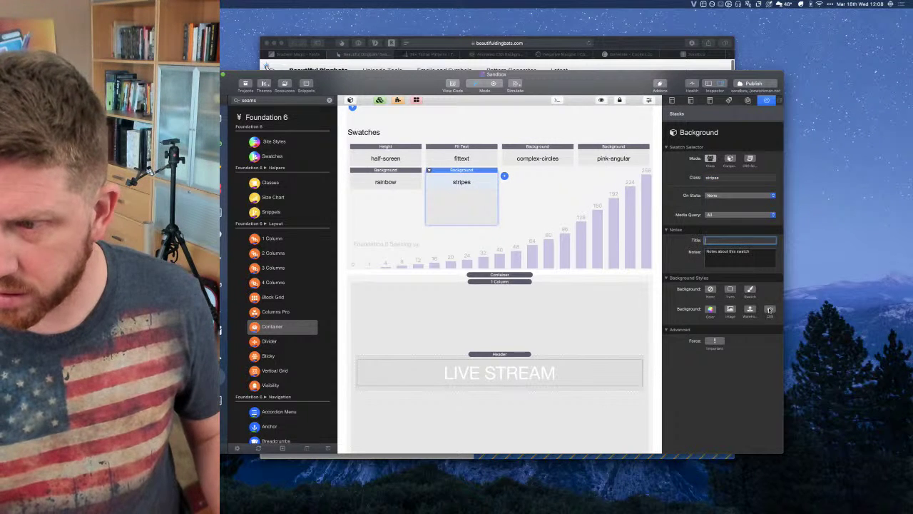
Set the stripes swatch's background to custom CSS and replace the sample code with the copied Base64 pattern code
click(770, 309)
click(717, 347)
key(super+a)
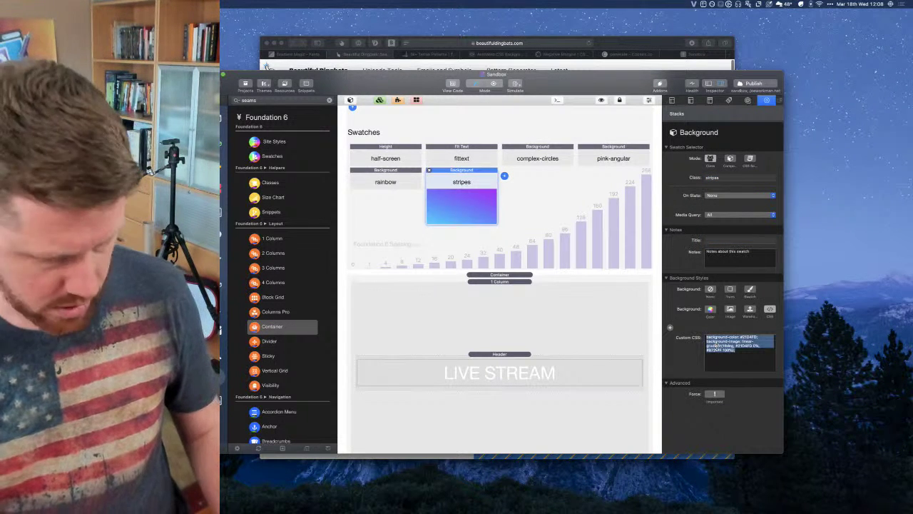
key(super+v)
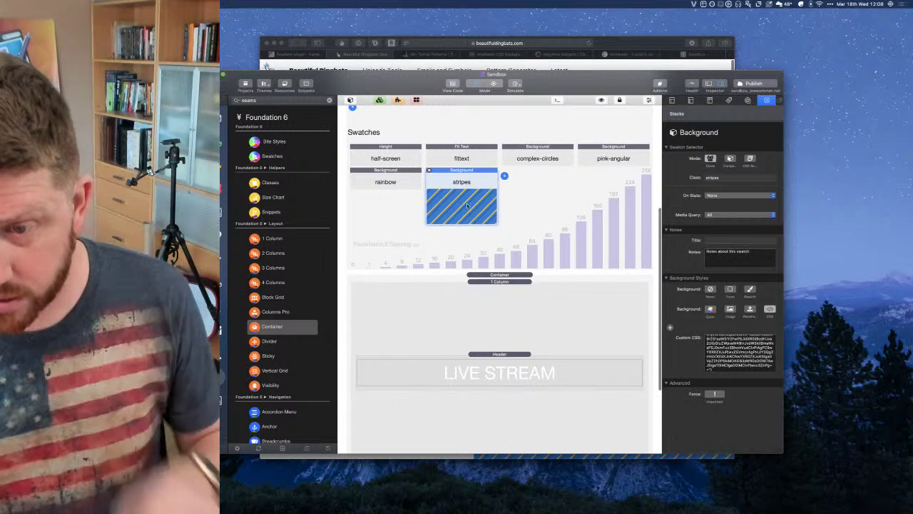
Add the stripes class to the custom classes of the container around the LIVE STREAM header and preview the page in the browser
click(504, 296)
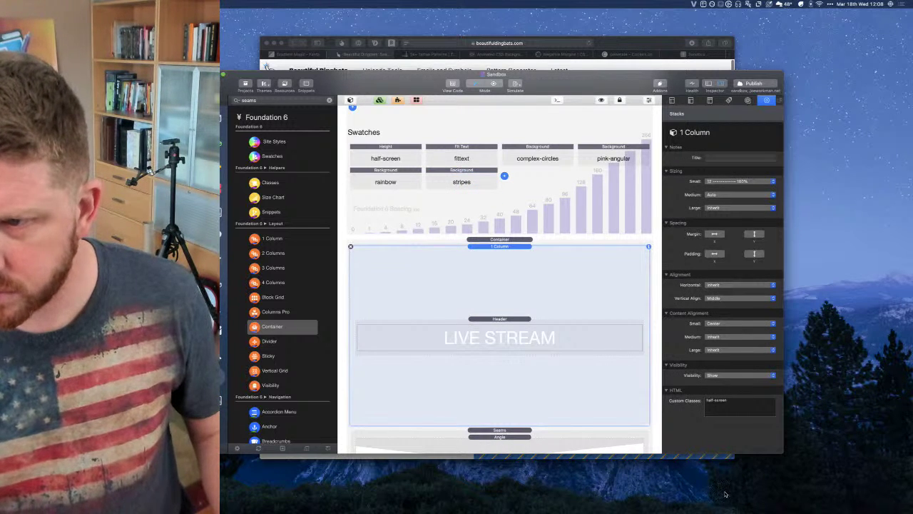
click(520, 239)
click(738, 326)
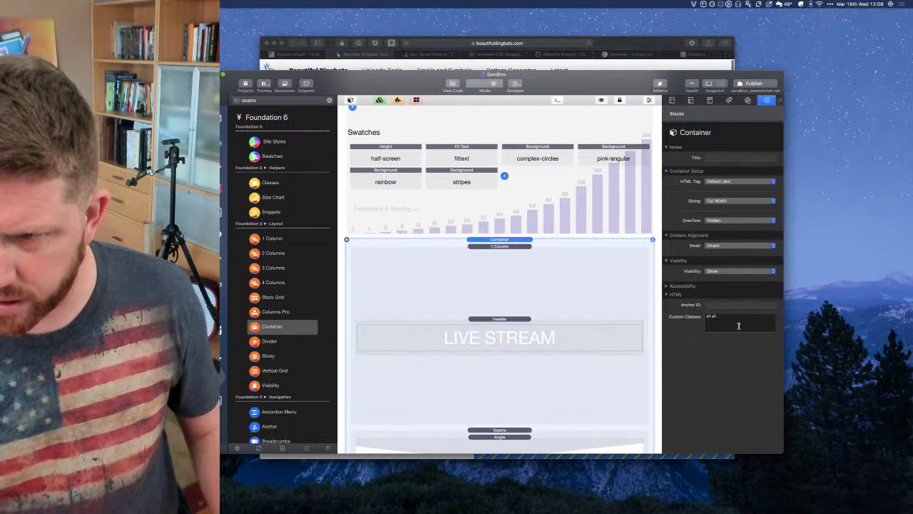
key(BackSpace)
key(BackSpace)
key(BackSpace)
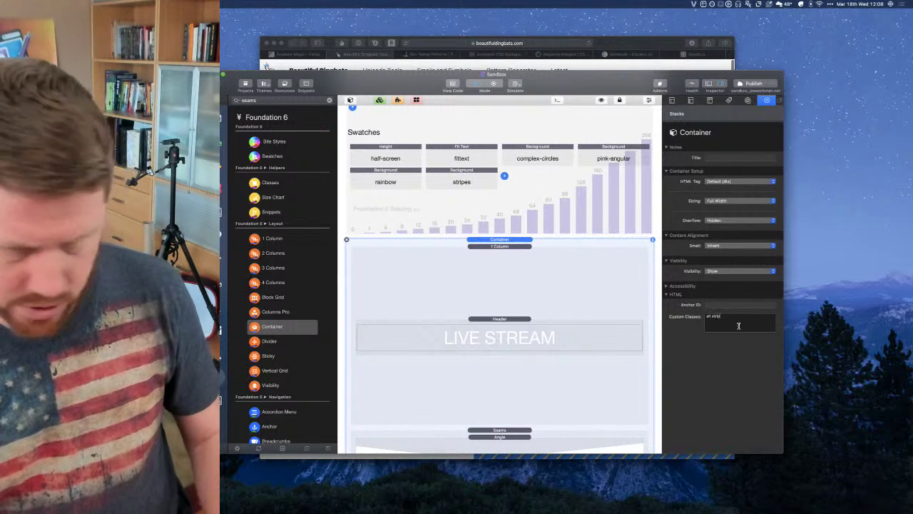
text(stripes)
key(Return)
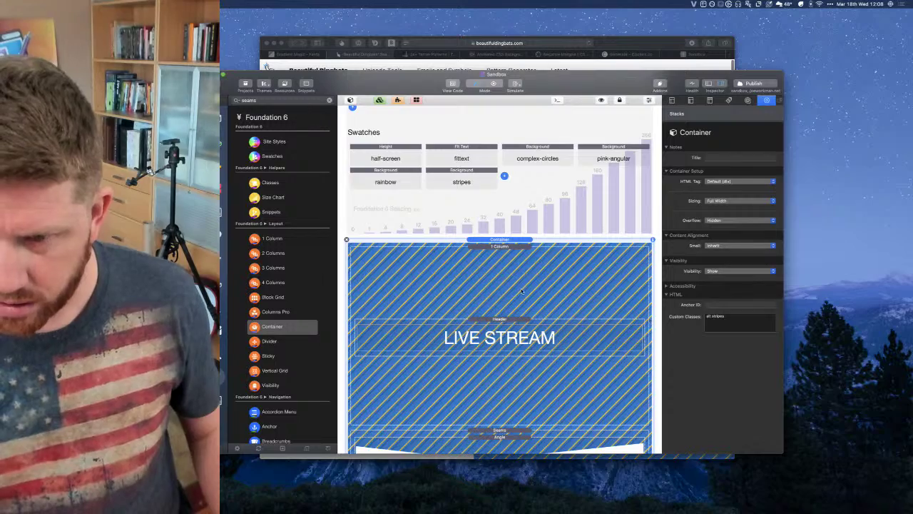
scroll(522, 291, down, 4)
key(super+shift+r)
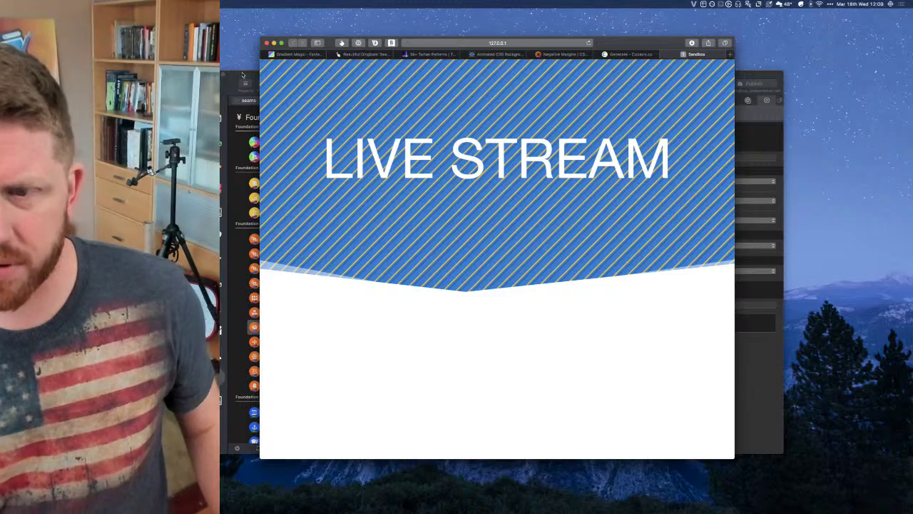
Return to RapidWeaver, delete the Seams stack from the striped container, and add the class p-32 to the container
click(243, 75)
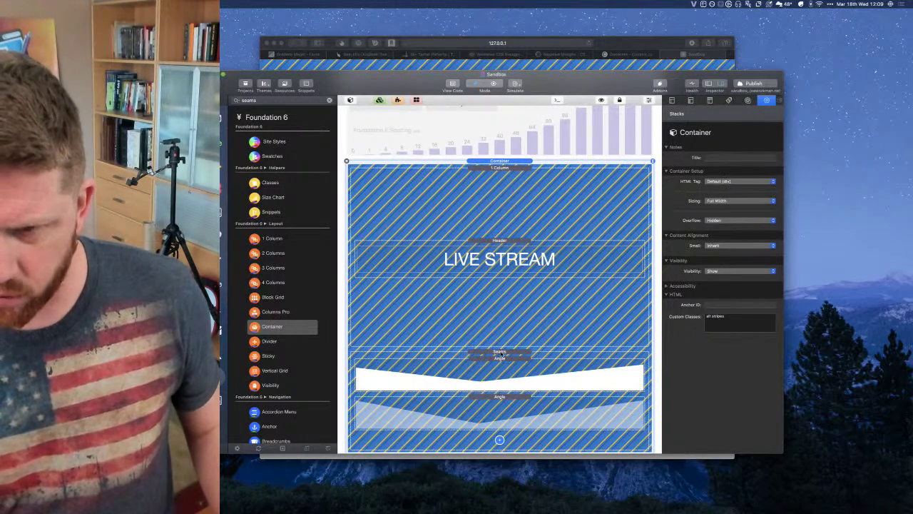
click(501, 353)
key(Delete)
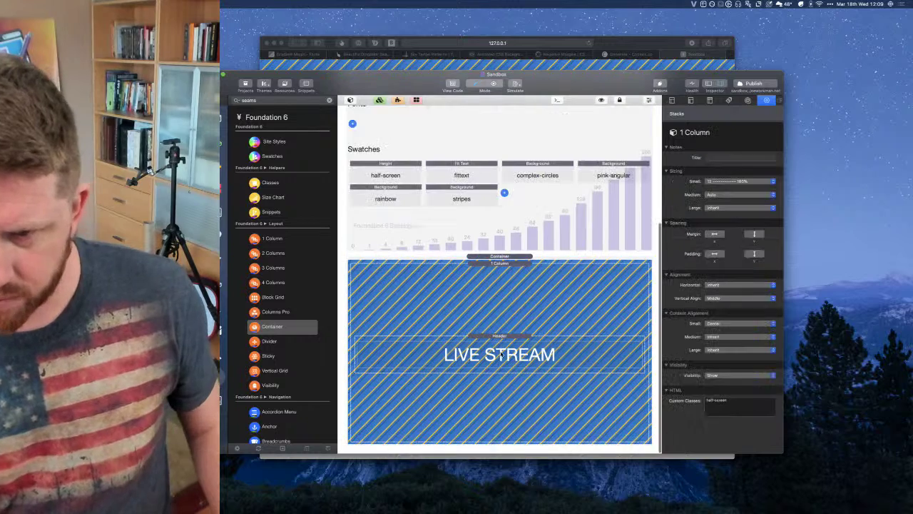
click(503, 256)
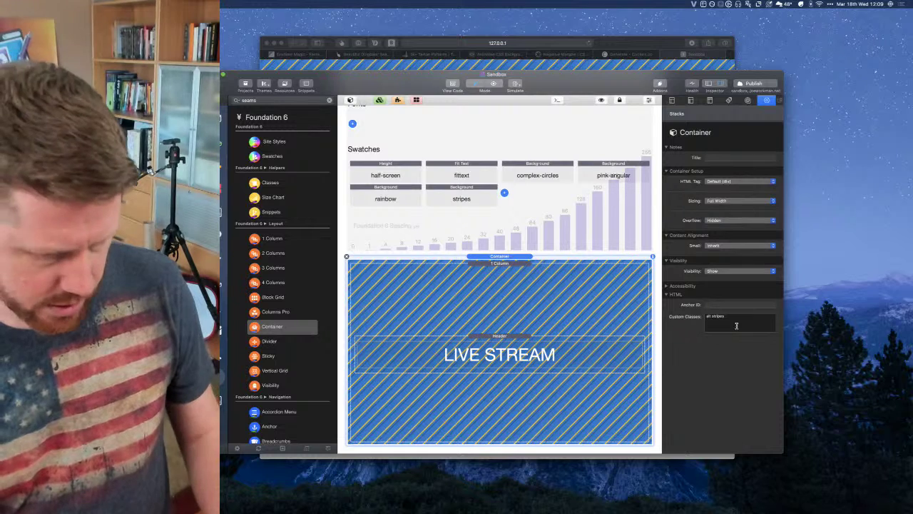
text(p-33)
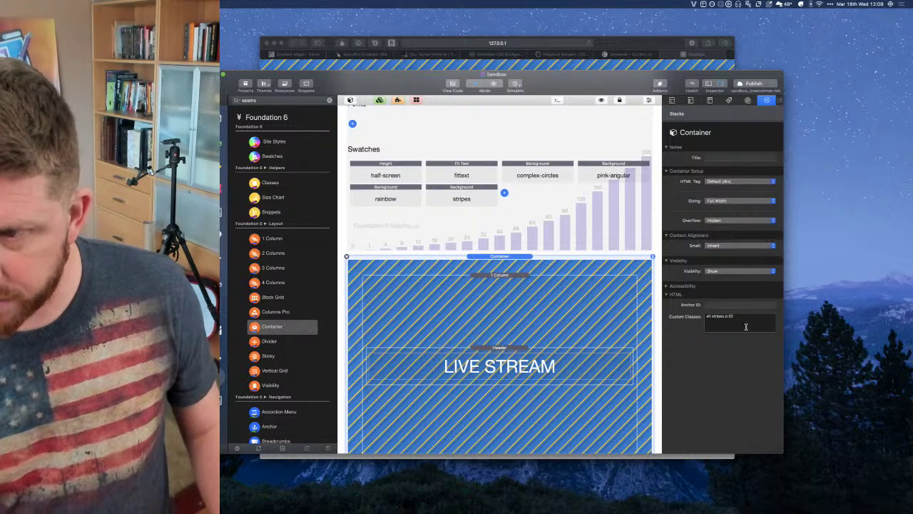
Add a Background swatch after the stripes swatch and set its class to bg-white
click(506, 311)
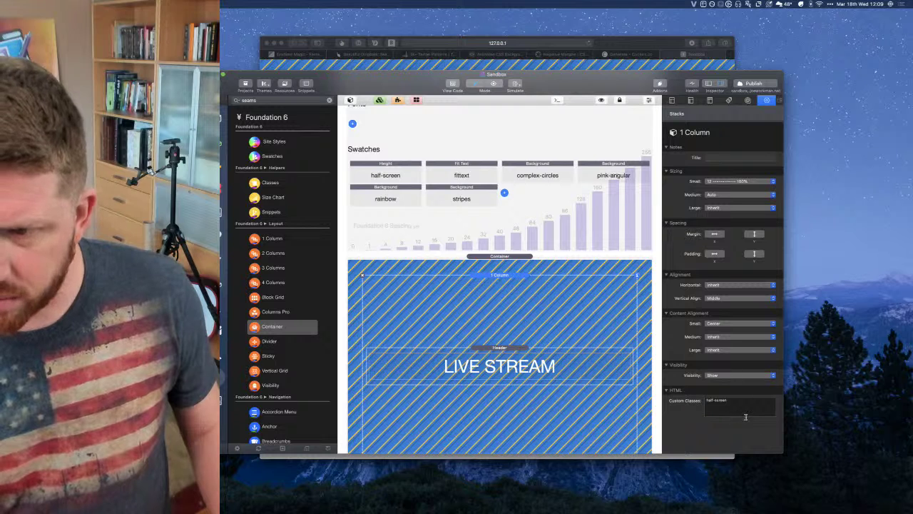
click(504, 193)
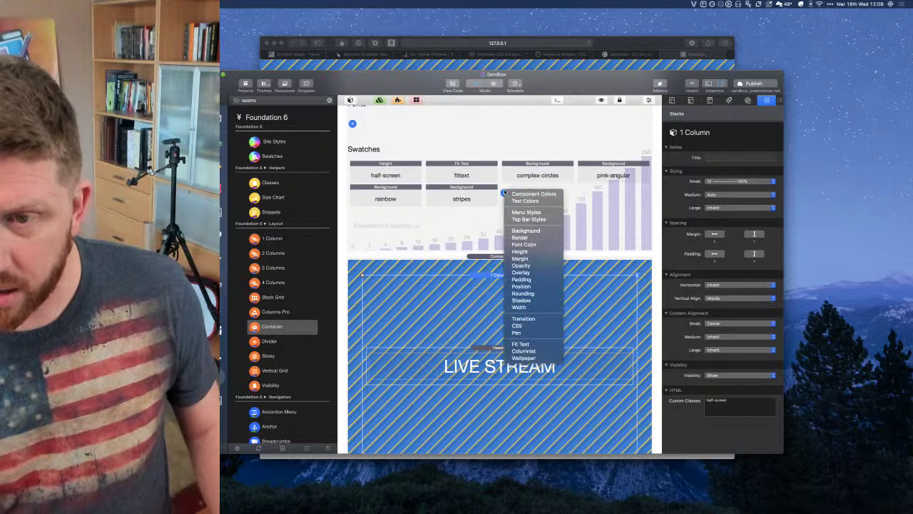
click(525, 231)
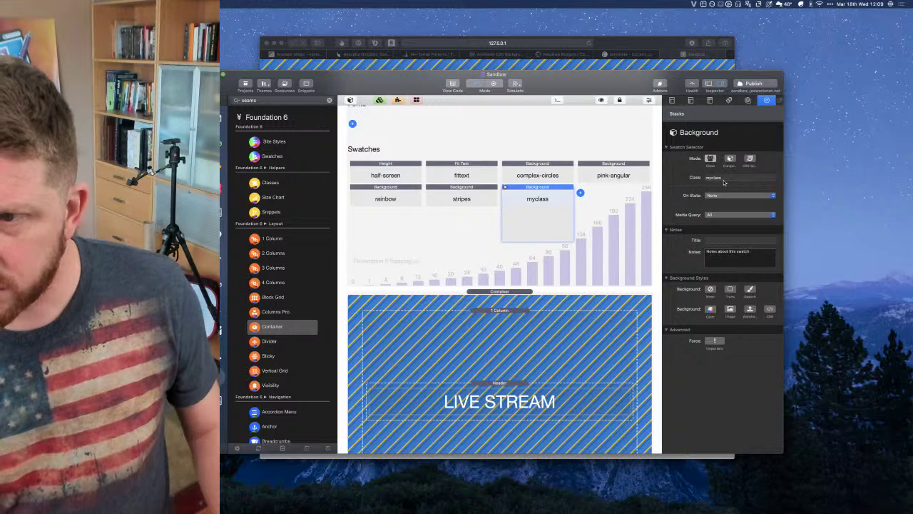
double_click(722, 179)
text(bg-white)
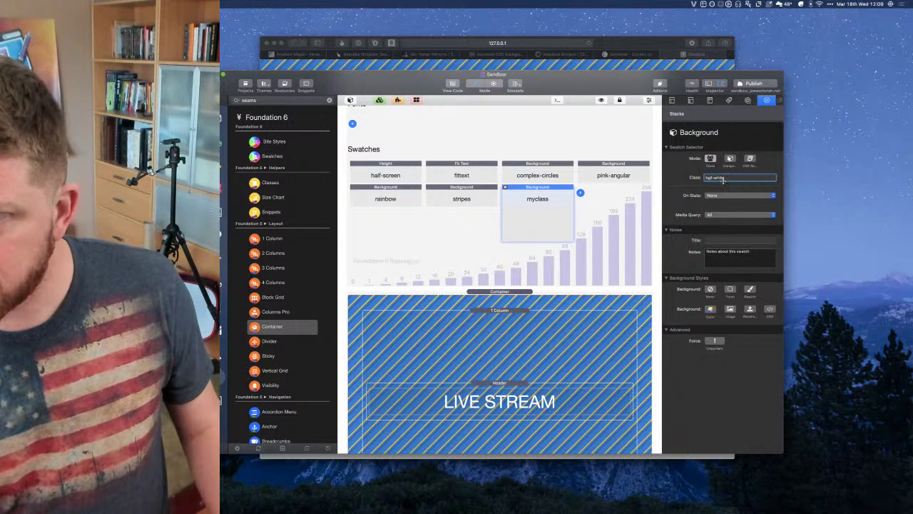
key(Tab)
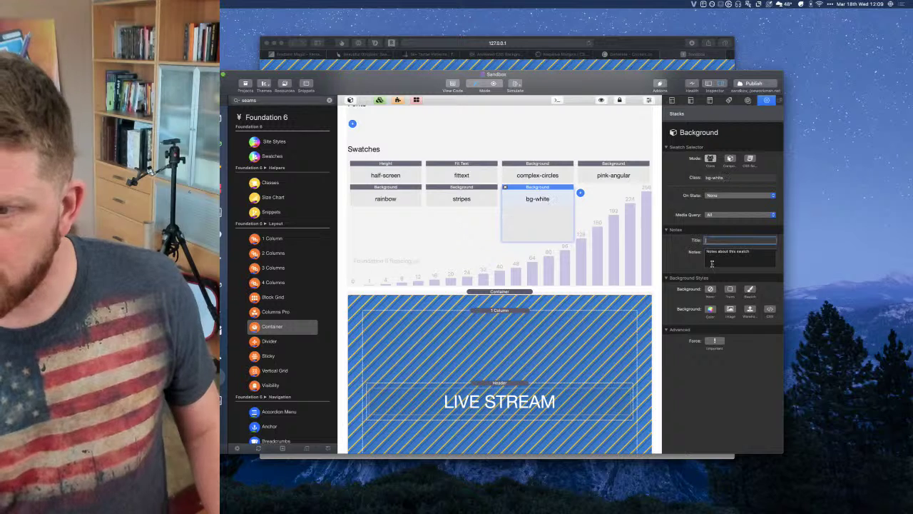
Give the bg-white swatch a color background of FFFFFF with about 86% opacity
click(711, 309)
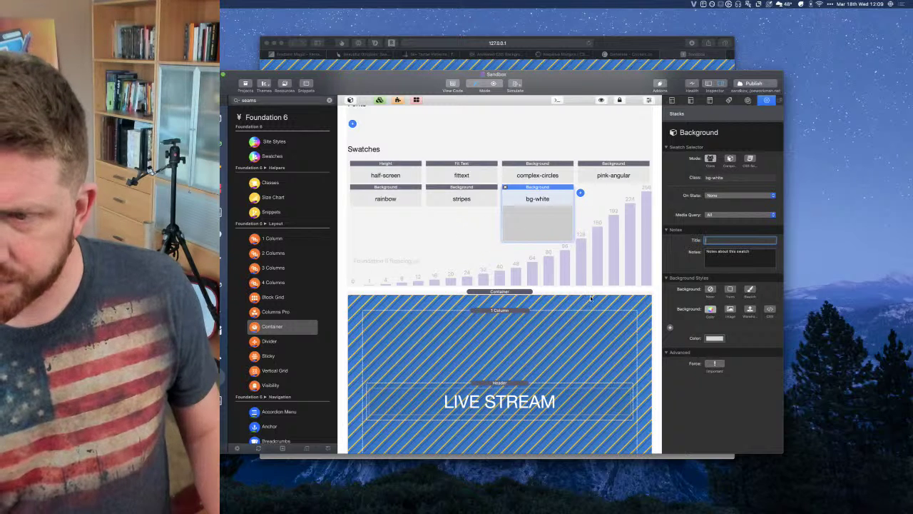
click(714, 338)
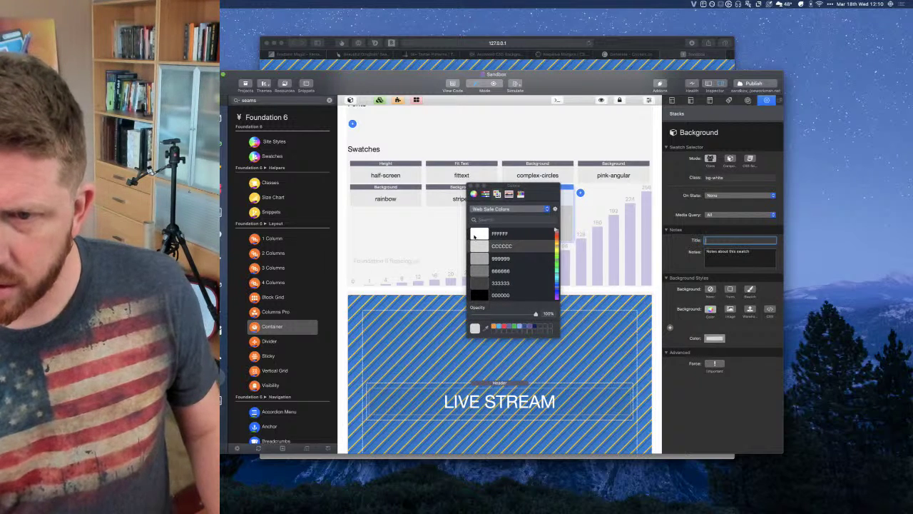
click(478, 234)
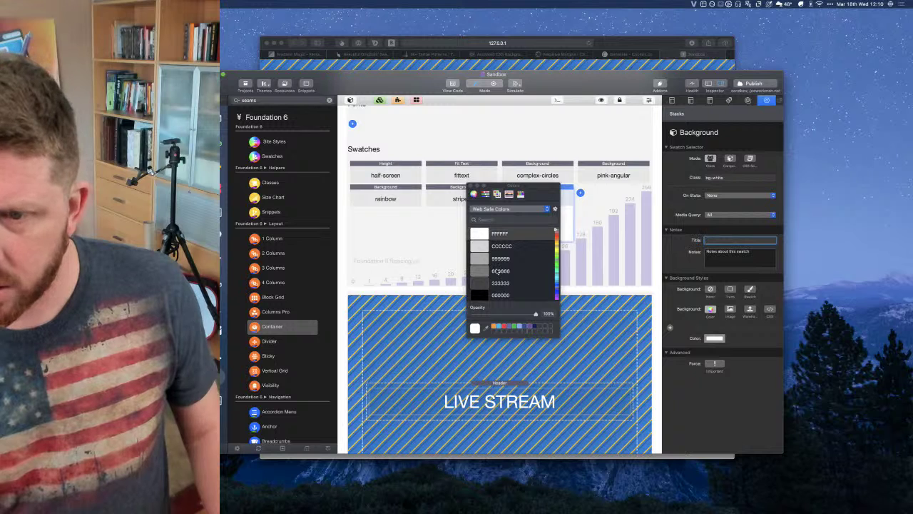
click(505, 315)
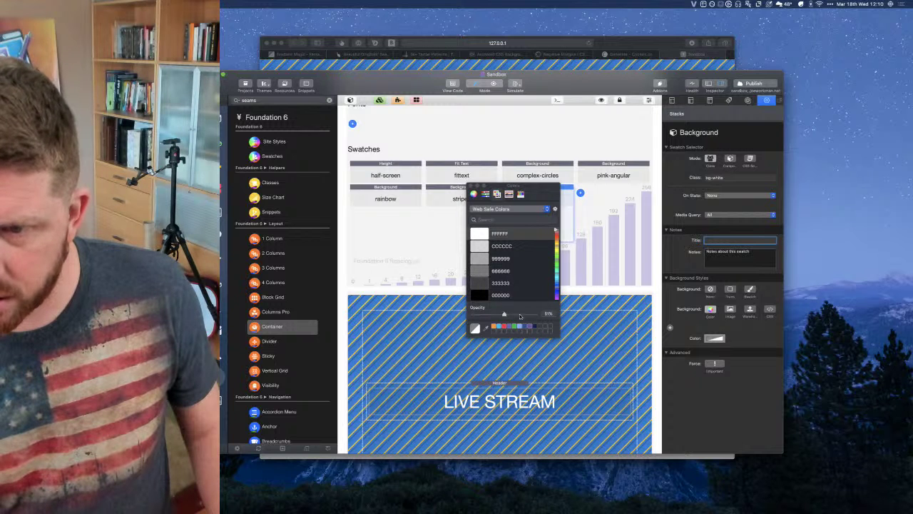
click(527, 315)
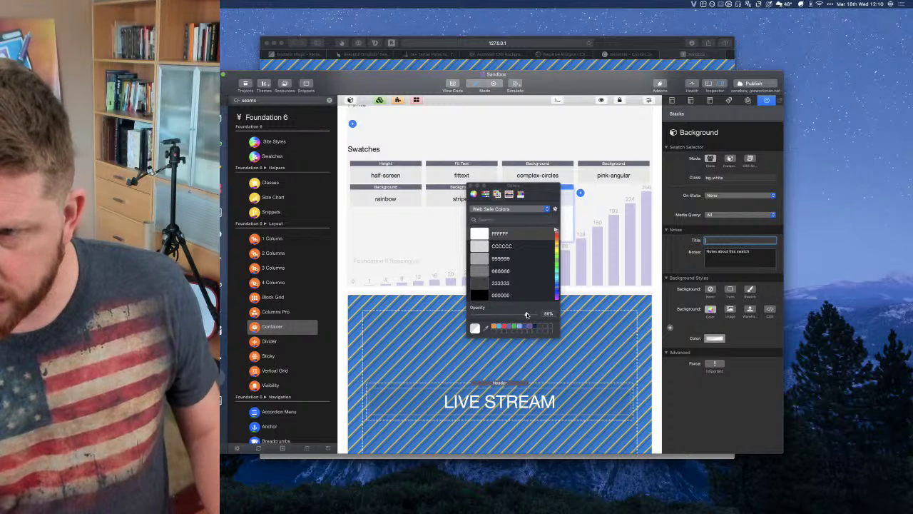
click(473, 188)
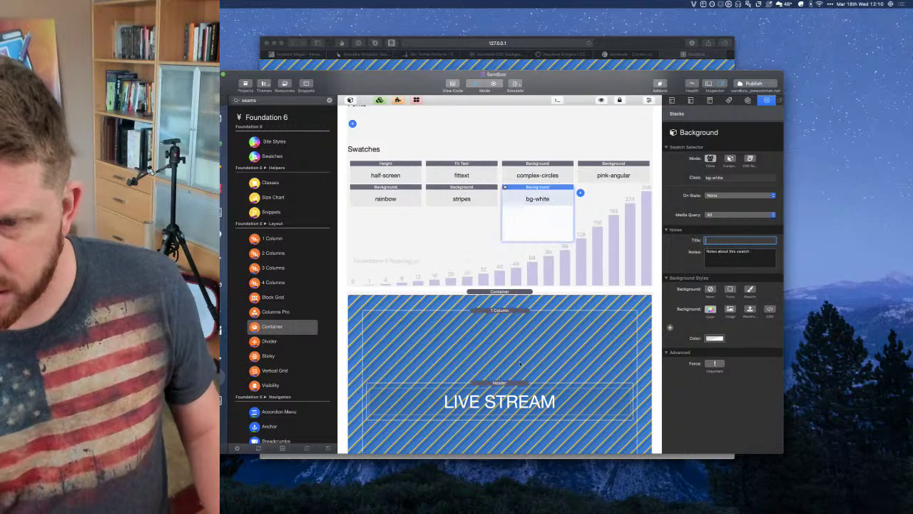
Add bg-white to the custom classes of the 1 Column stack and check the heading's legibility in the browser preview
click(519, 358)
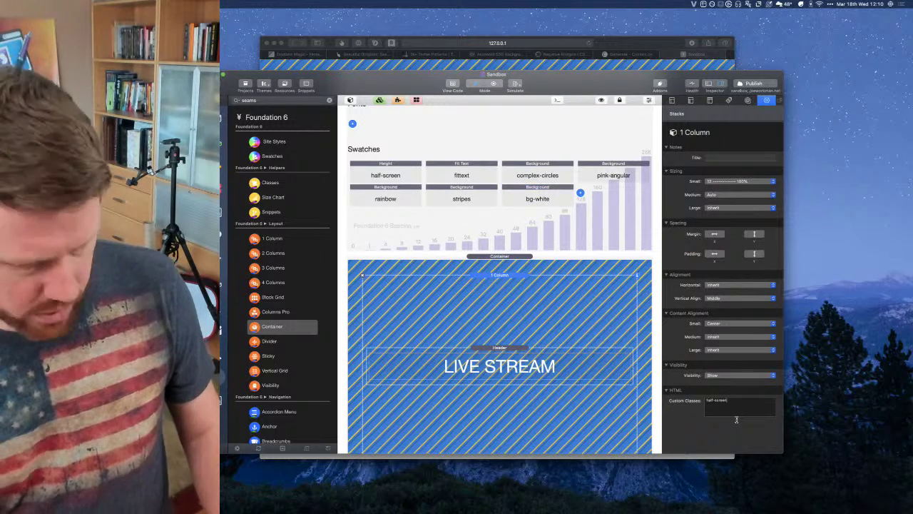
text(bg-white)
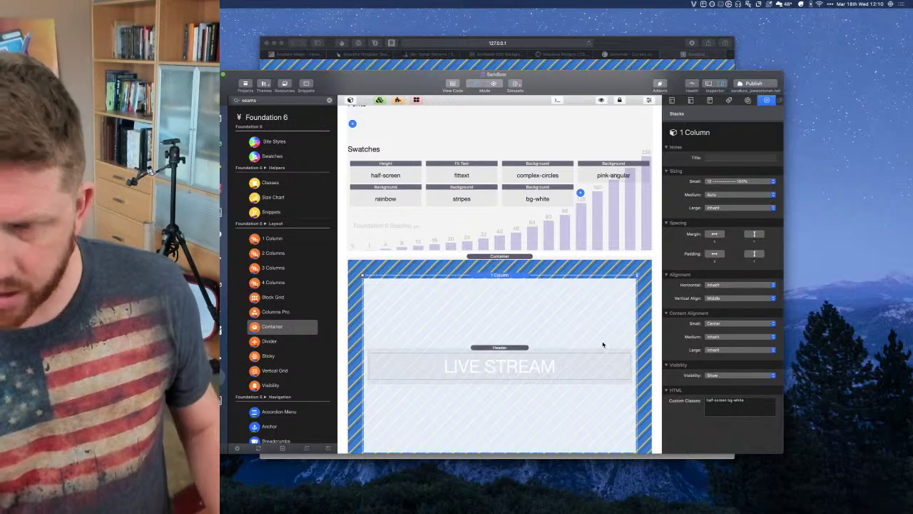
key(super+Tab)
key(super+r)
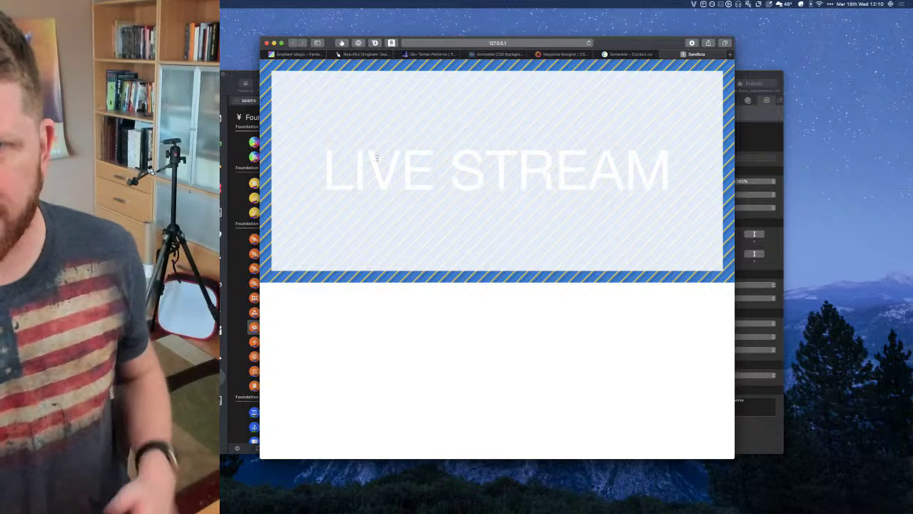
drag(323, 165, 704, 177)
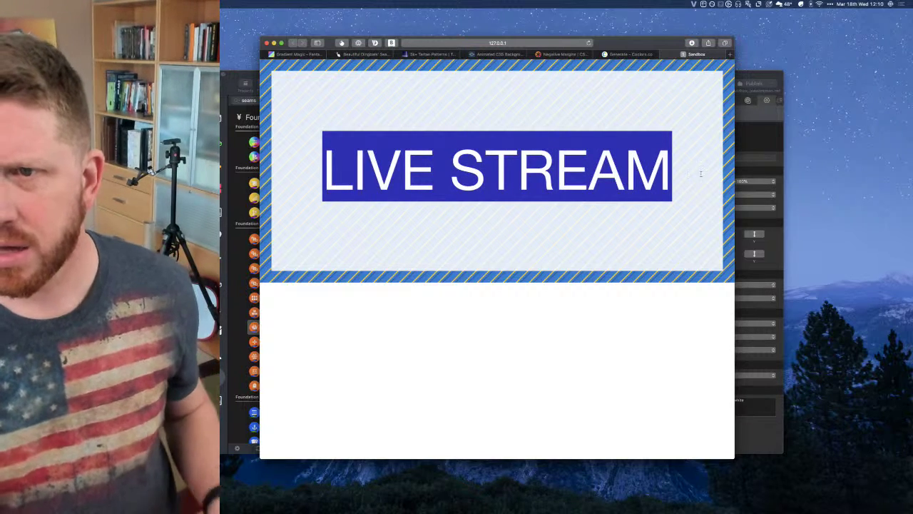
click(543, 77)
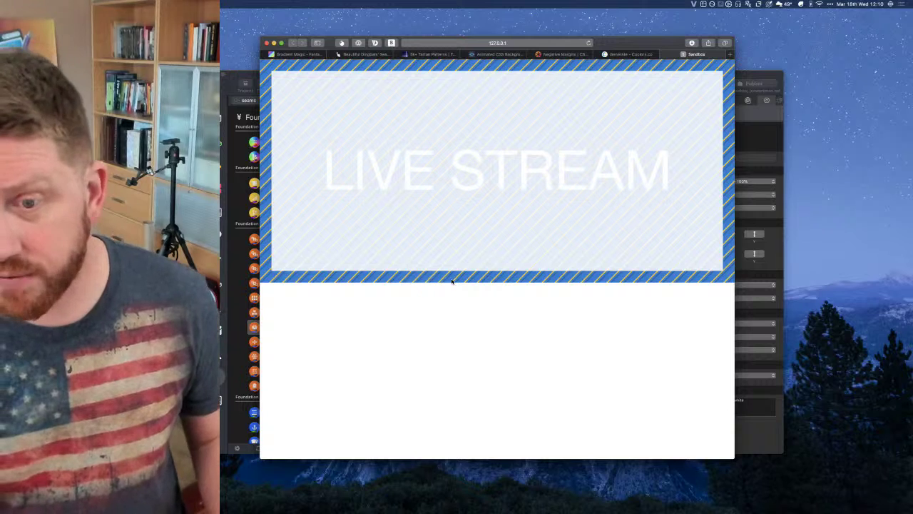
Switch back to RapidWeaver and remove the alt class from the striped container's custom classes
click(255, 73)
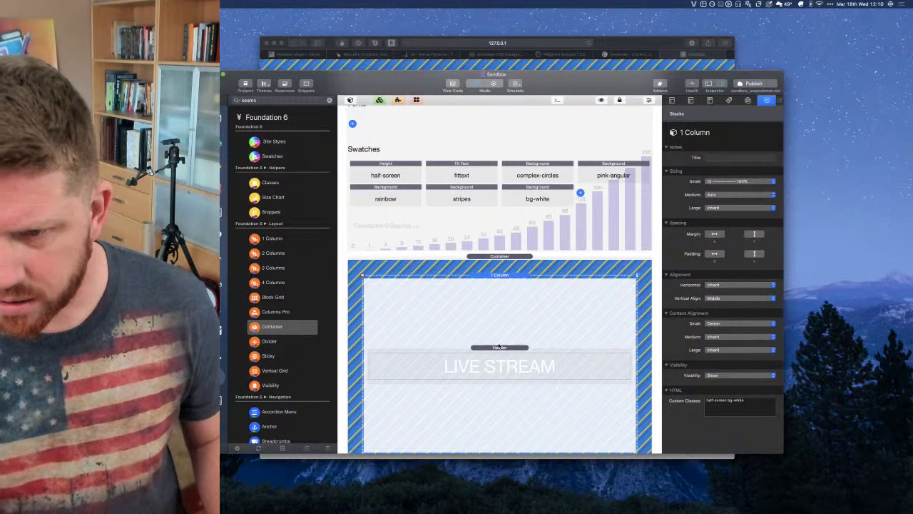
click(520, 258)
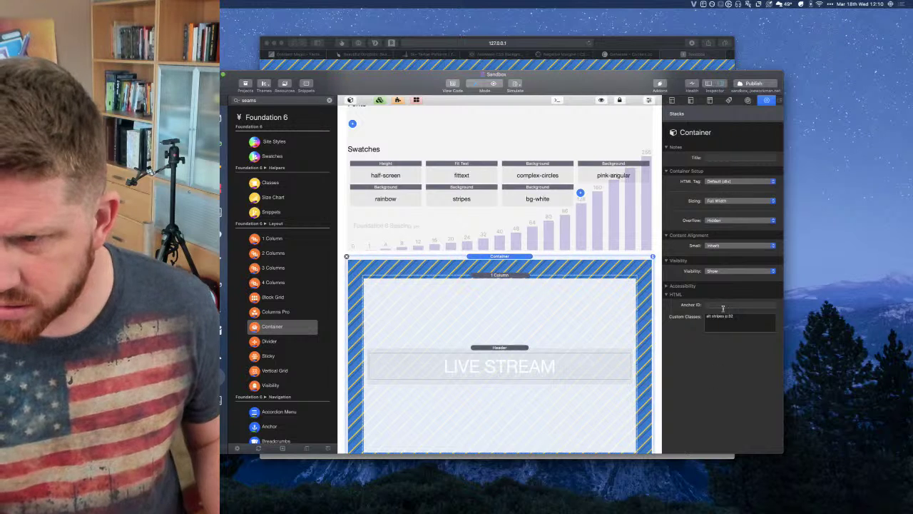
click(712, 320)
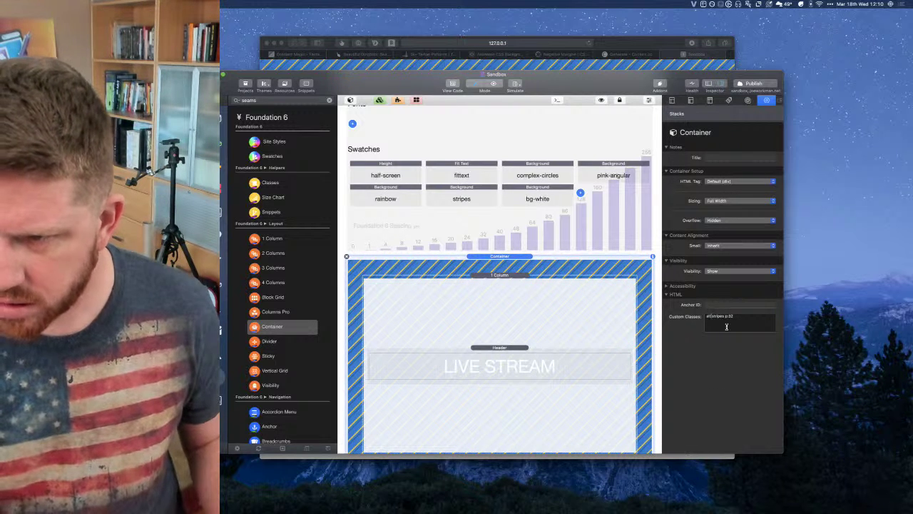
key(BackSpace)
key(BackSpace)
key(BackSpace)
key(BackSpace)
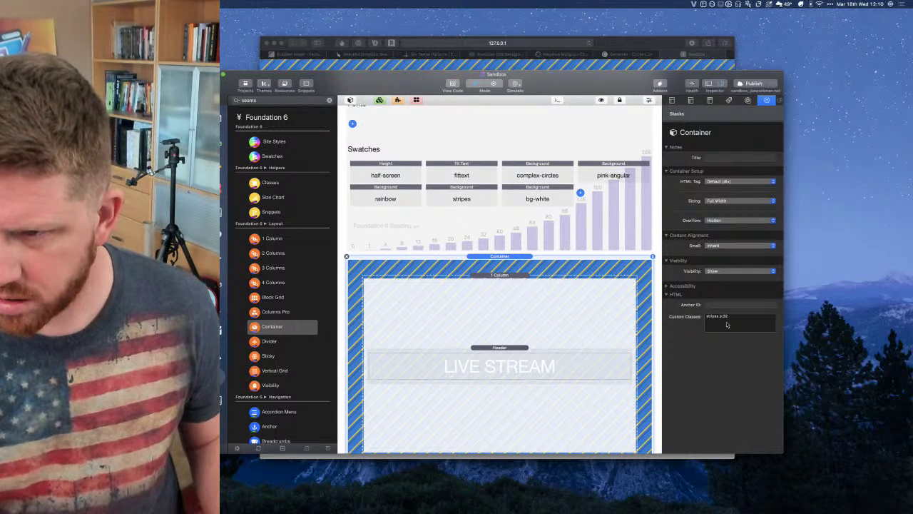
key(Return)
Lower the opacity of the bg-white swatch's color to about 74%
click(494, 275)
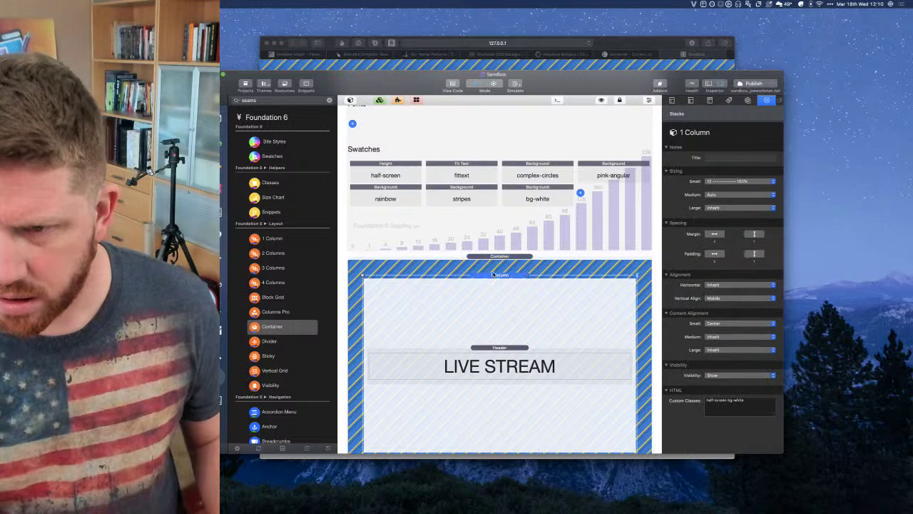
click(550, 189)
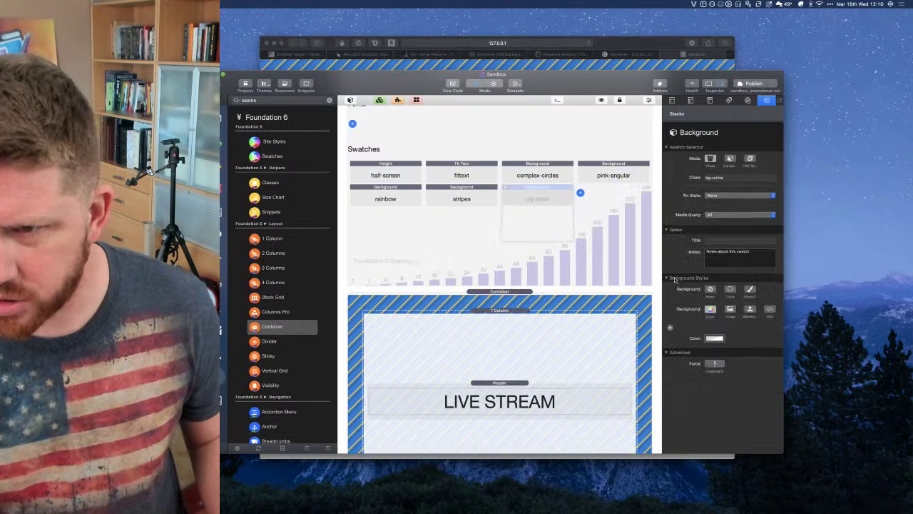
click(715, 338)
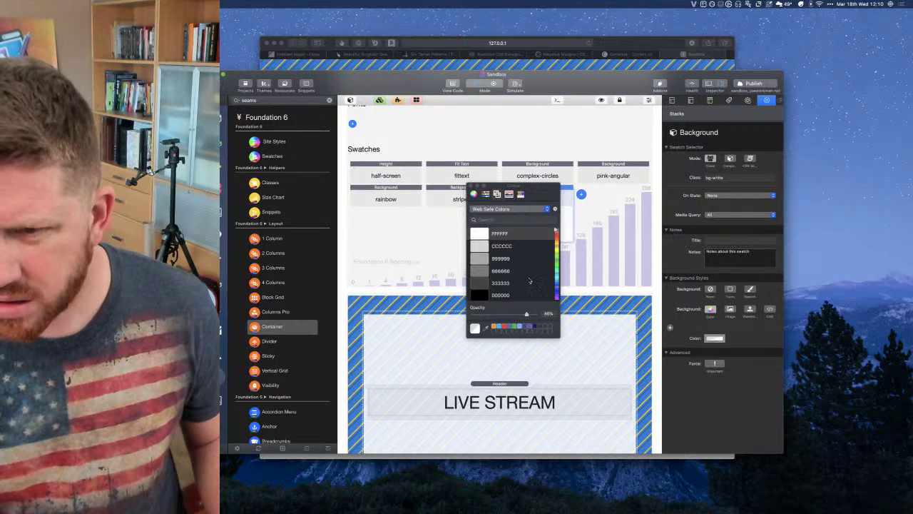
drag(525, 315, 519, 315)
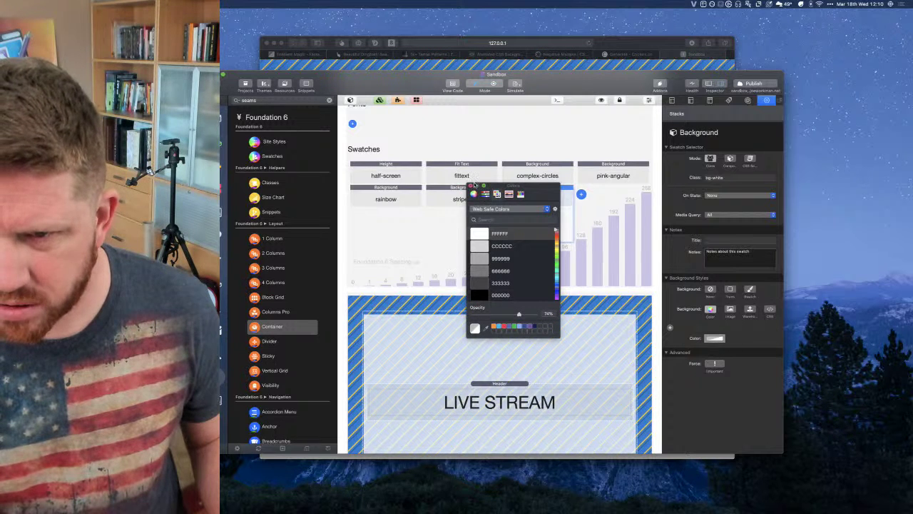
key(Escape)
Remove the p-32 padding class from the container, keeping only stripes in its custom classes
click(483, 293)
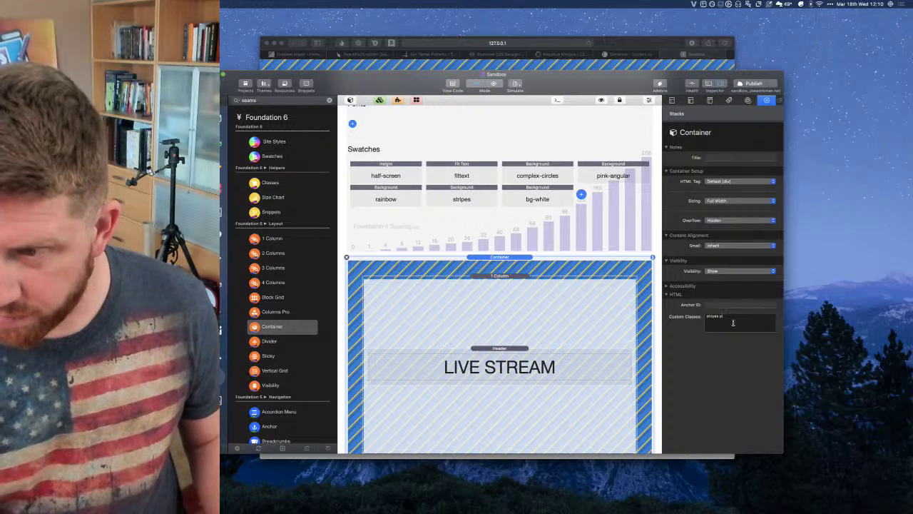
key(BackSpace)
key(BackSpace)
key(BackSpace)
key(BackSpace)
key(BackSpace)
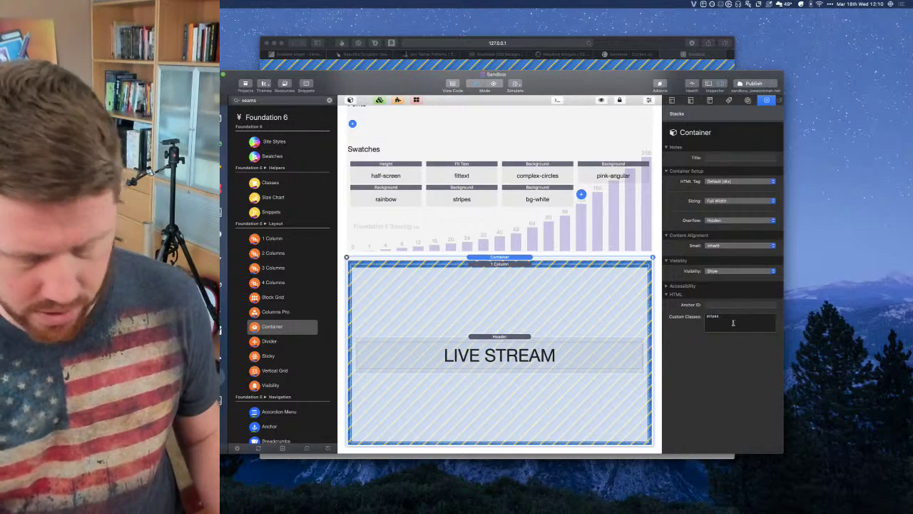
Check the unpadded banner in the browser preview, restore the p-32 class to the striped container, and reload the preview
key(super+Tab)
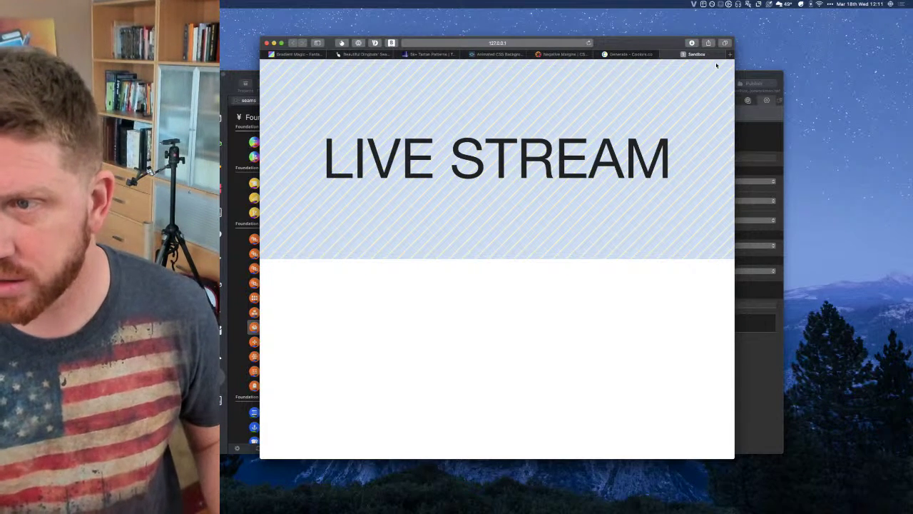
click(741, 75)
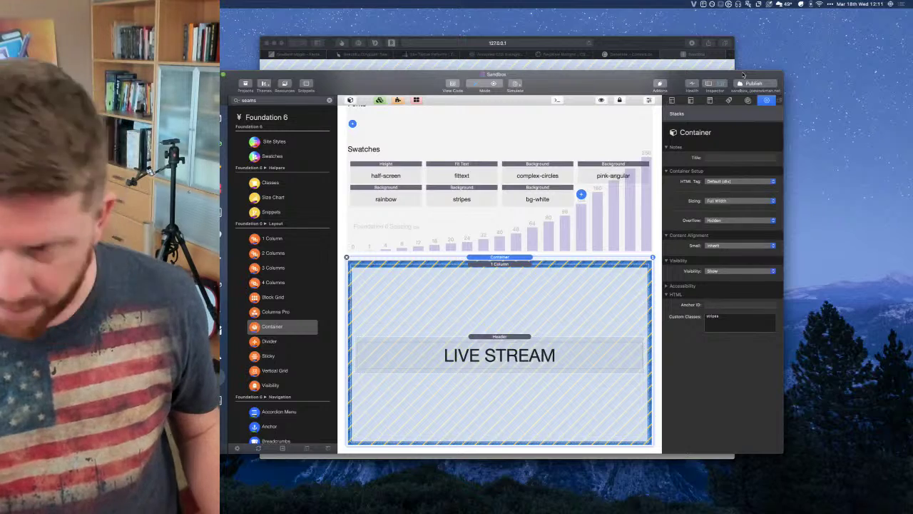
text(p-32)
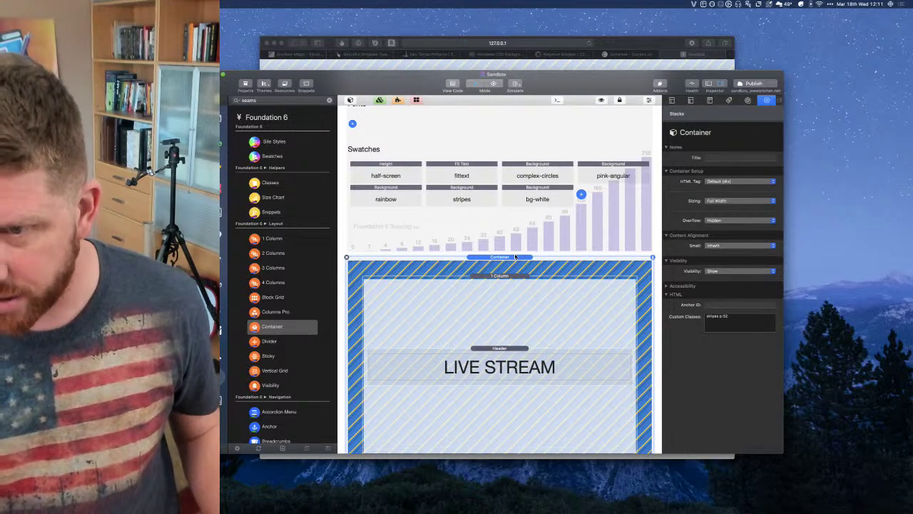
key(super+Tab)
key(super+r)
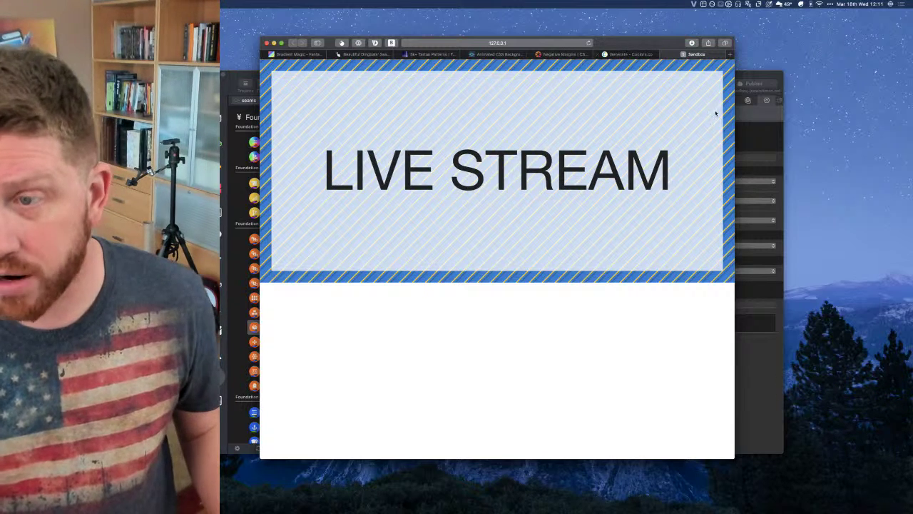
Back in RapidWeaver, raise the opacity of the bg-white swatch's color to 100% and check the banner in the browser preview
click(760, 353)
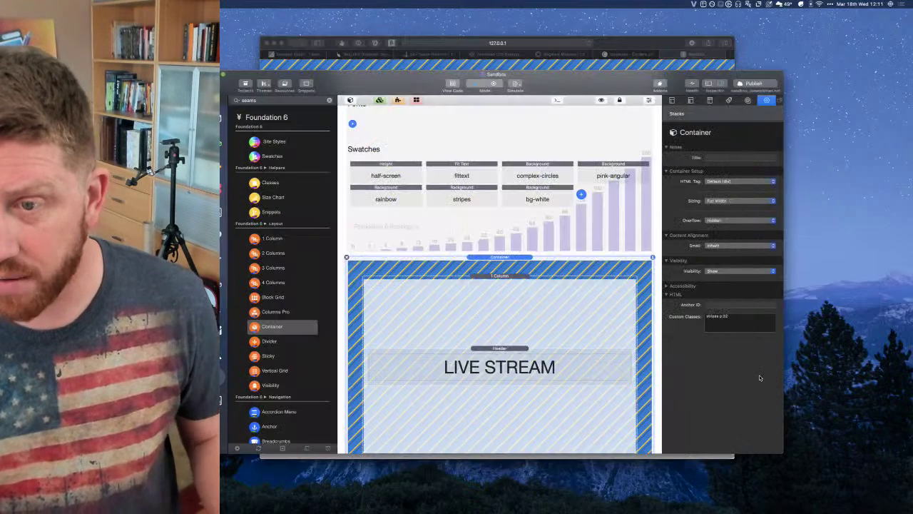
click(498, 286)
click(542, 189)
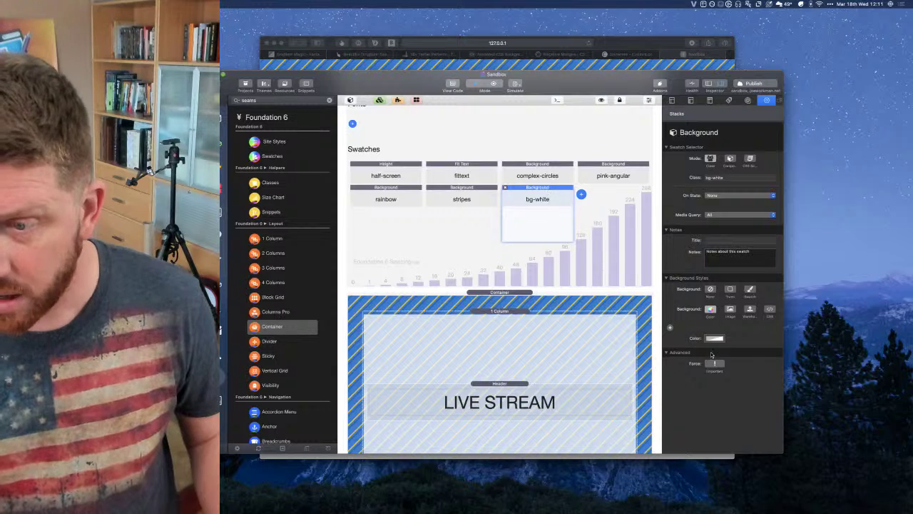
click(715, 338)
click(538, 314)
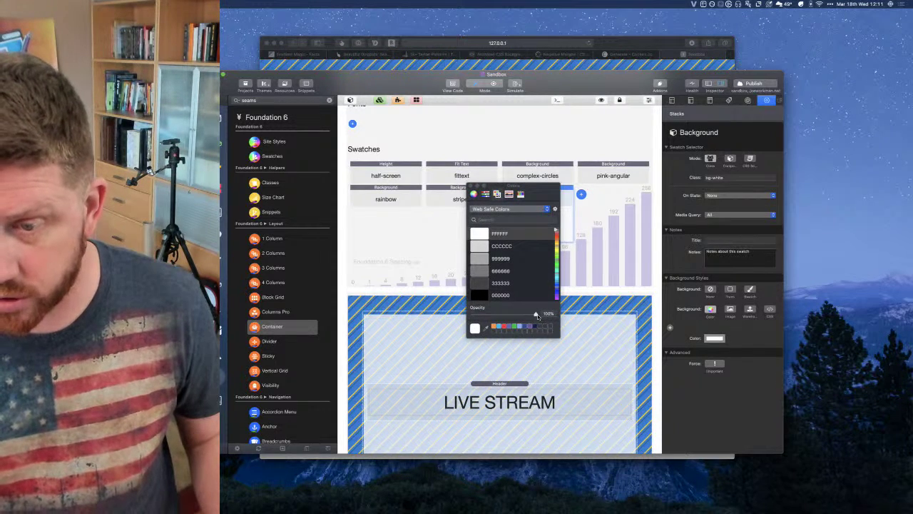
click(471, 186)
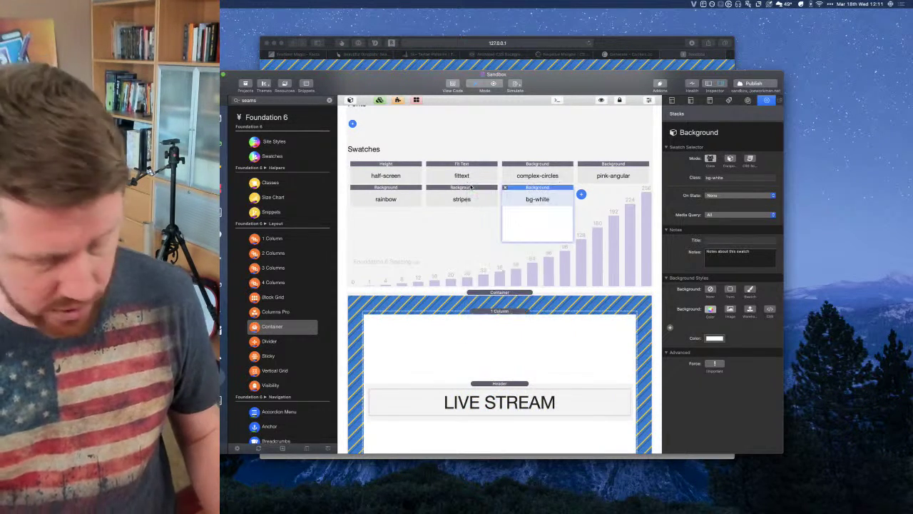
key(super+Tab)
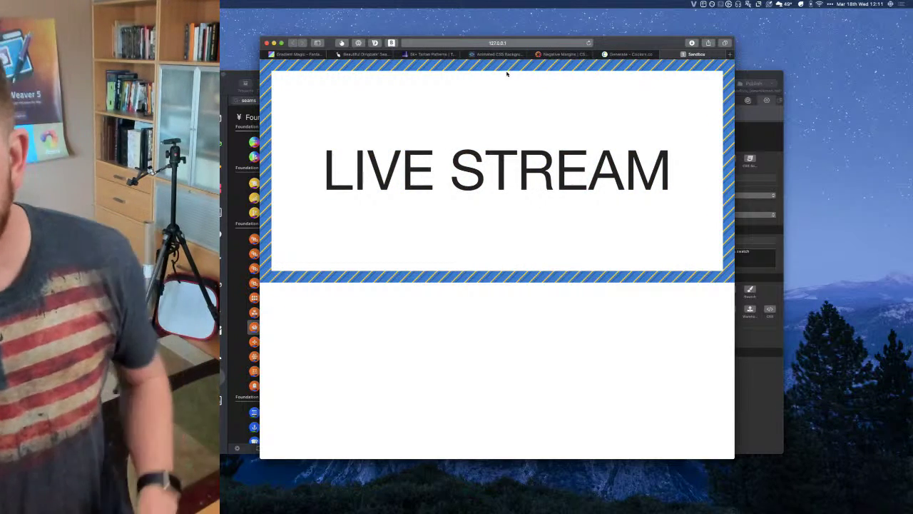
Switch back to RapidWeaver, change the striped container's padding class to p-20, and reload the browser preview
click(753, 76)
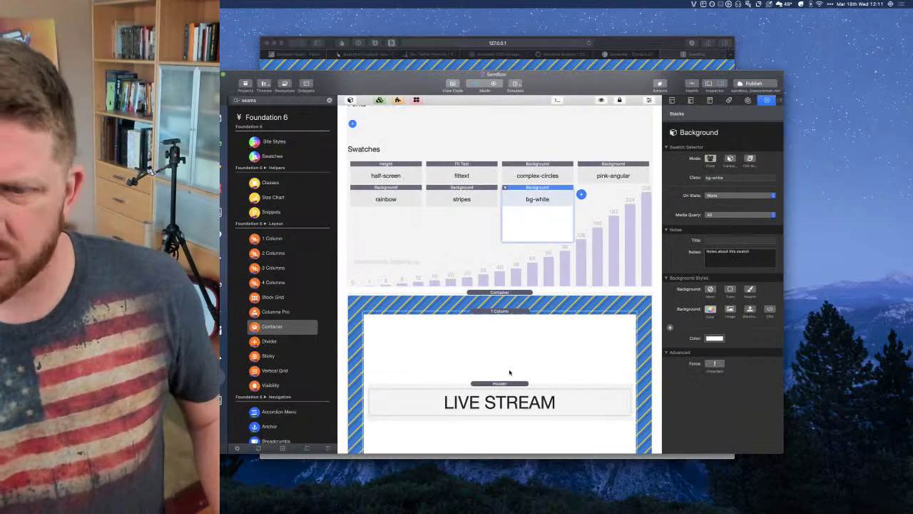
click(505, 292)
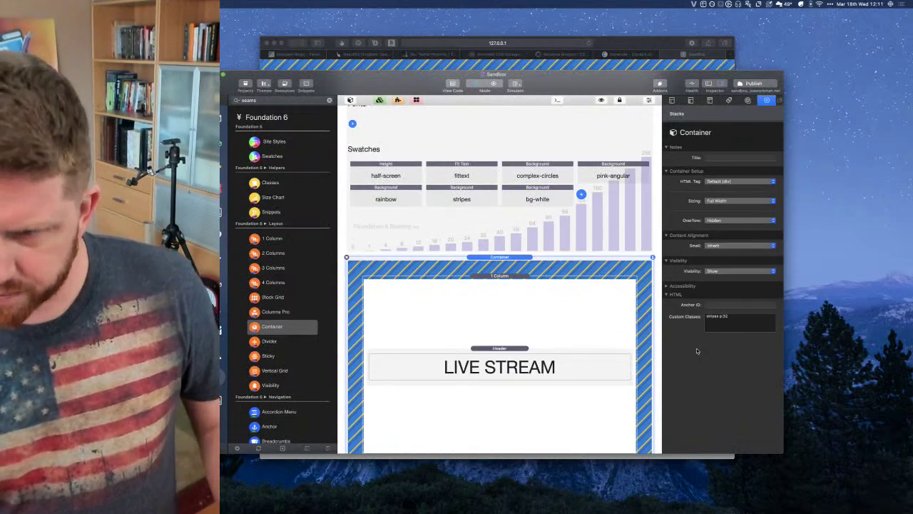
click(743, 324)
click(743, 323)
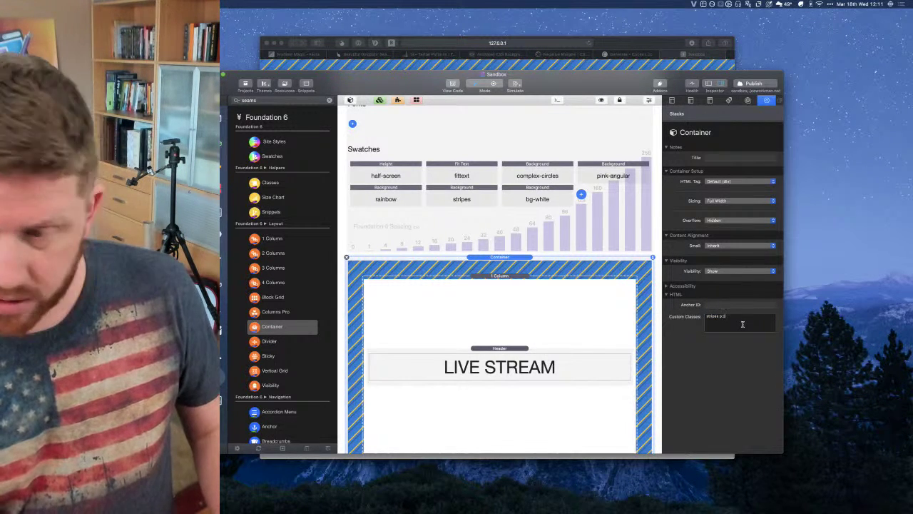
text(0)
key(super+Tab)
key(super+r)
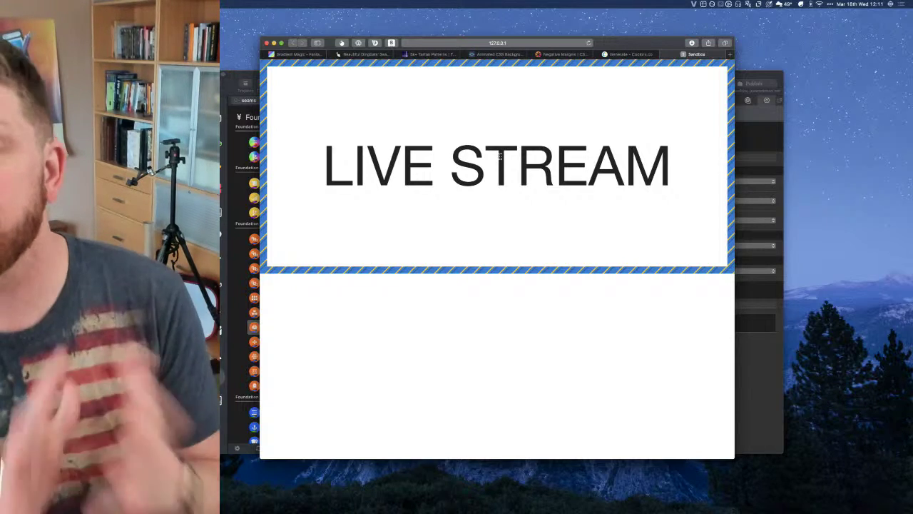
Return to the Beautiful Dingbats pattern generator's settings and shuffle through its example patterns twice
click(365, 54)
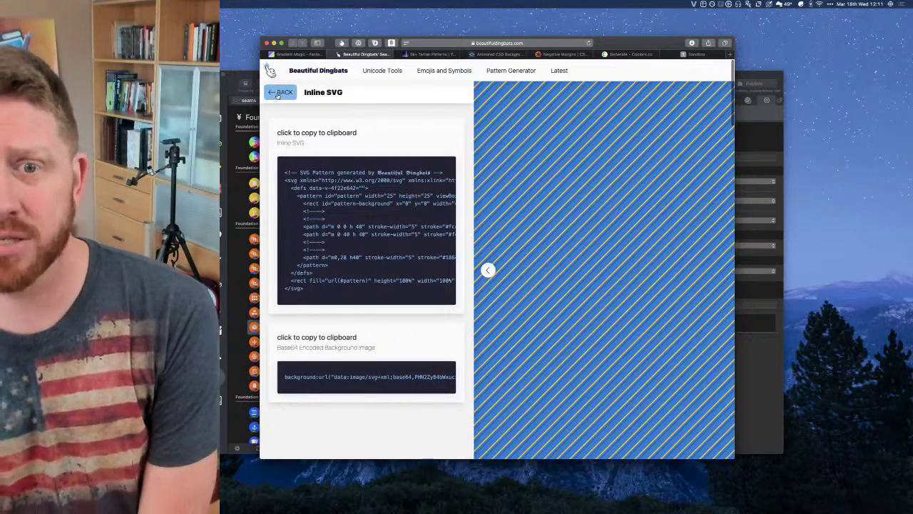
click(280, 93)
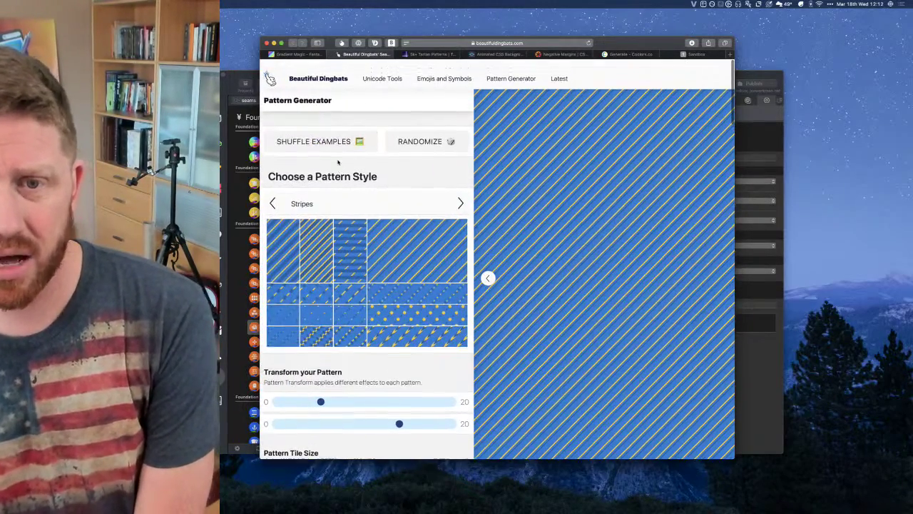
click(328, 133)
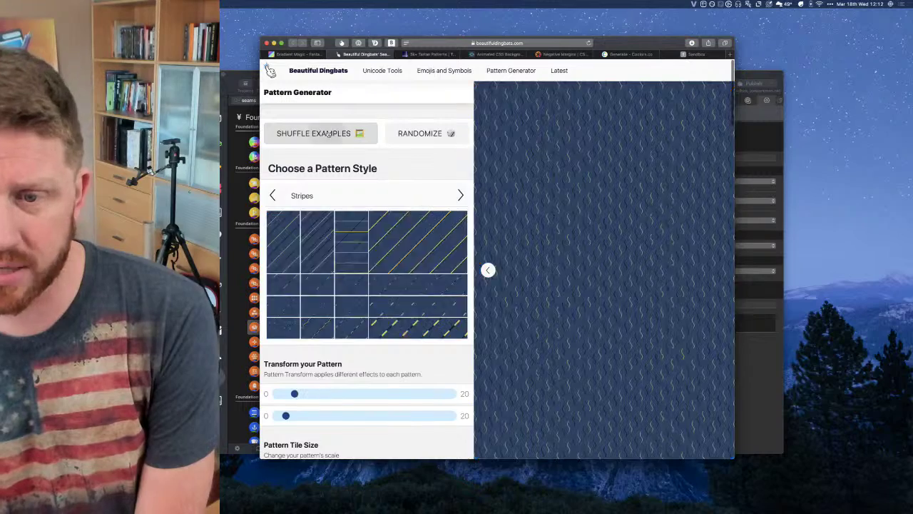
click(328, 133)
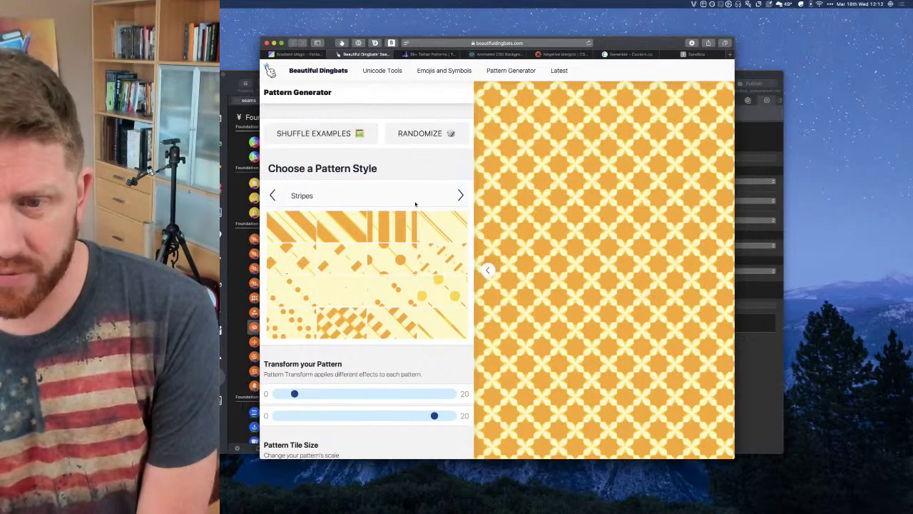
Set the generated pattern's background color to #7048e8 and its secondary color to #228be6, after trying #82c91e
scroll(412, 182, down, 5)
scroll(416, 205, down, 10)
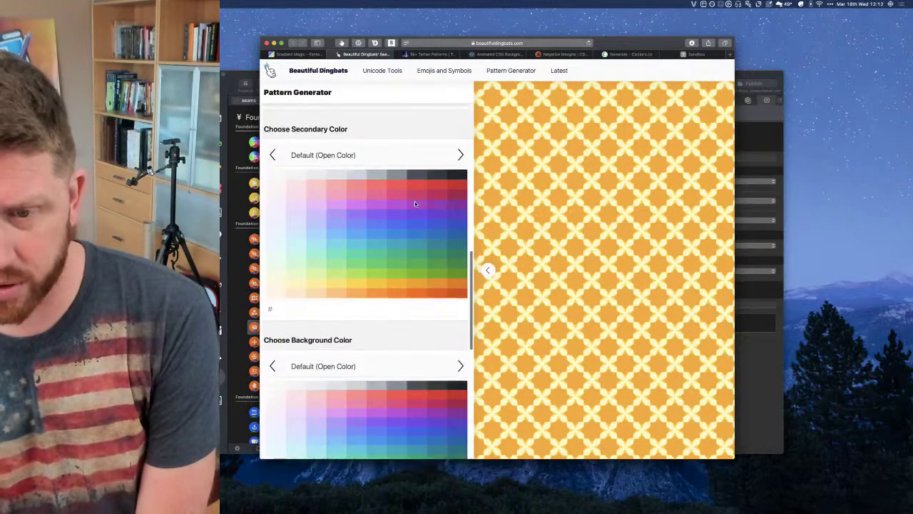
scroll(400, 191, up, 5)
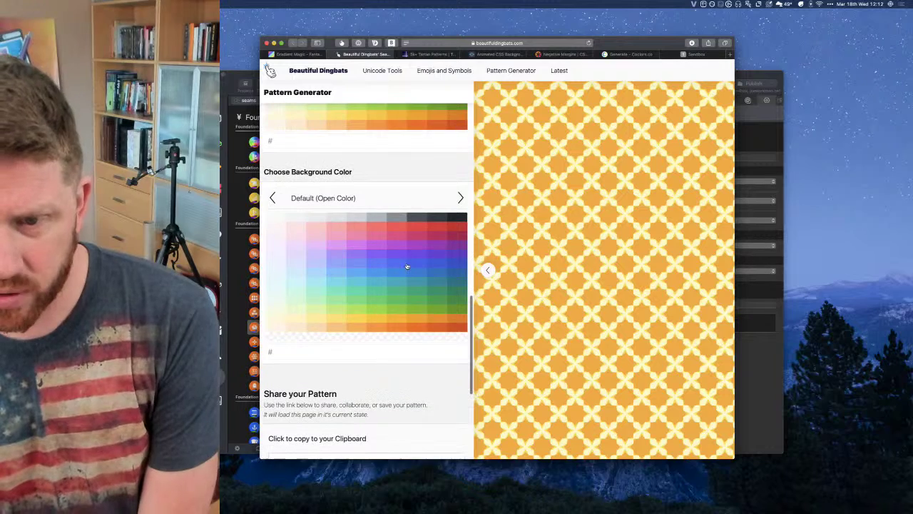
click(399, 260)
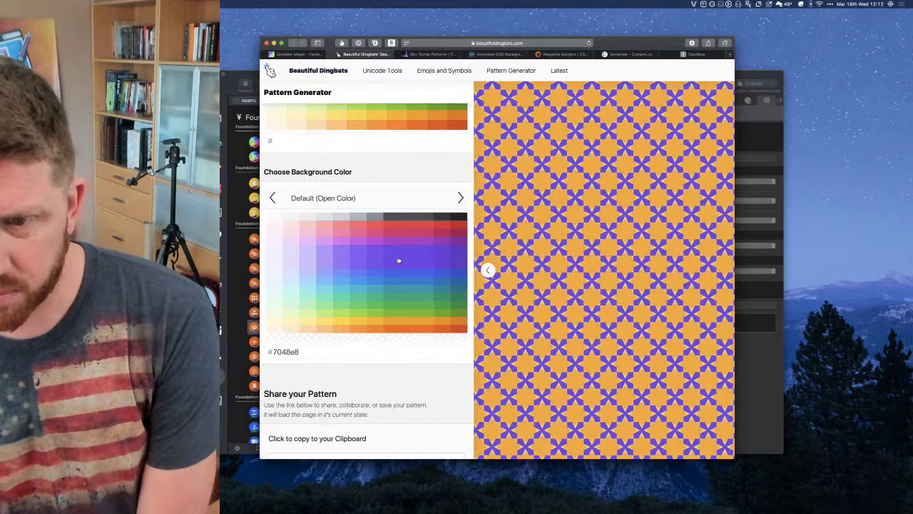
scroll(386, 174, up, 1)
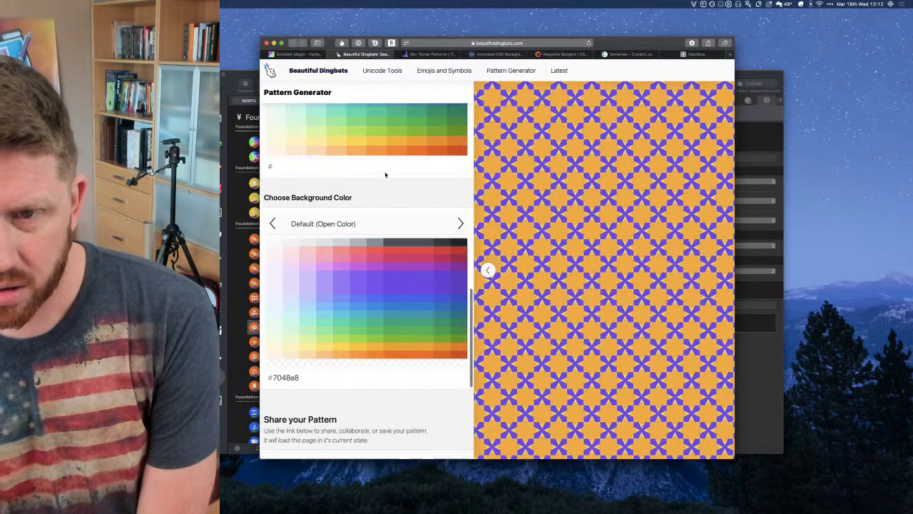
click(400, 135)
scroll(396, 128, up, 1)
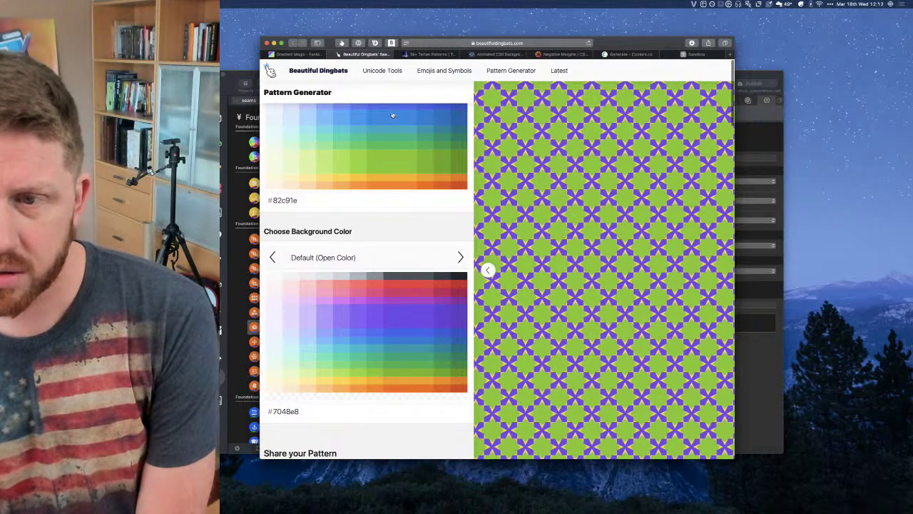
click(392, 116)
Set the pattern's primary color to the red #f03e3e after trying the pink #e64980
scroll(390, 153, up, 6)
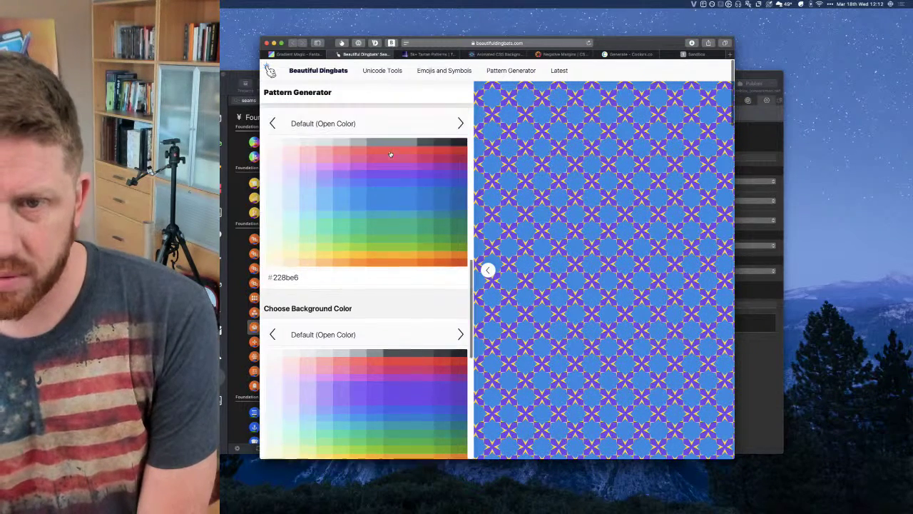
scroll(390, 153, up, 1)
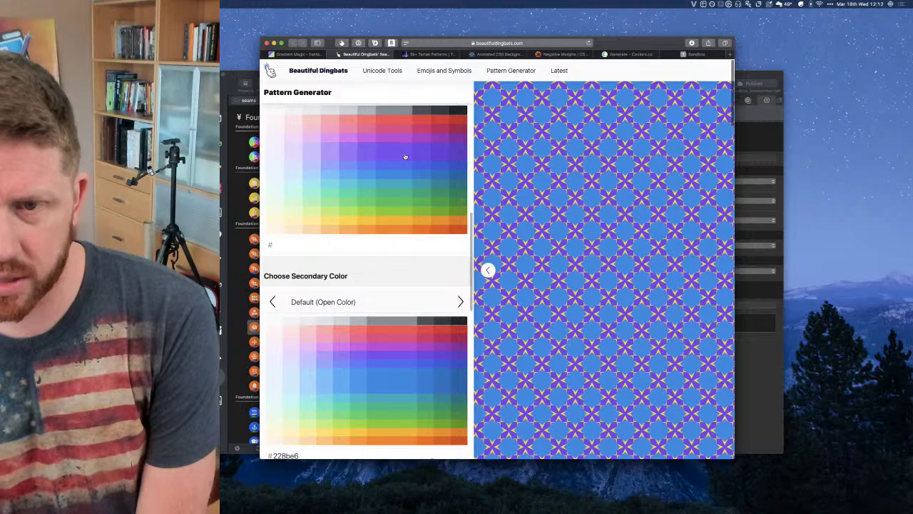
click(402, 134)
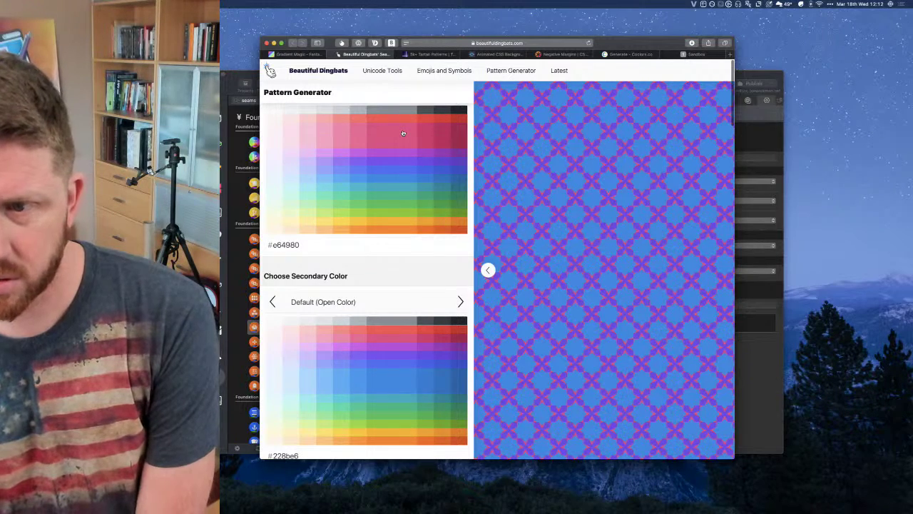
click(417, 118)
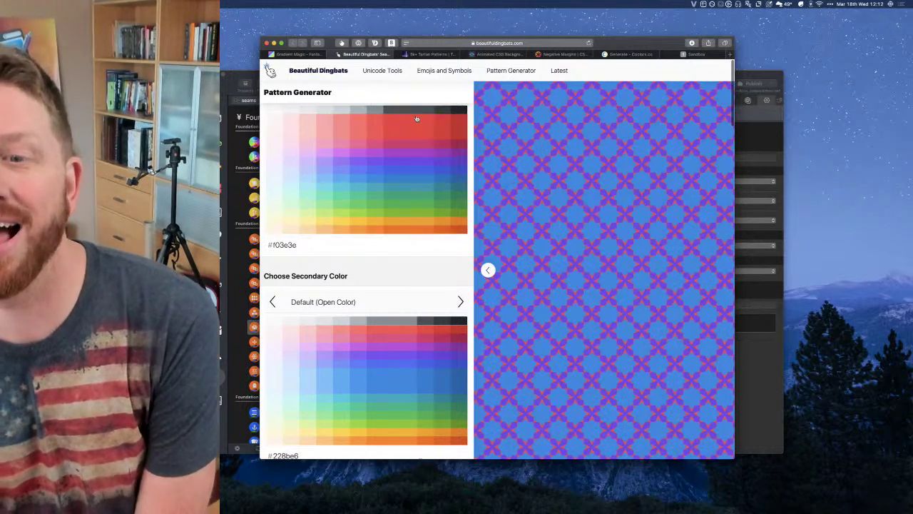
Randomize the generated pattern several times and look through the pattern settings
scroll(413, 208, up, 5)
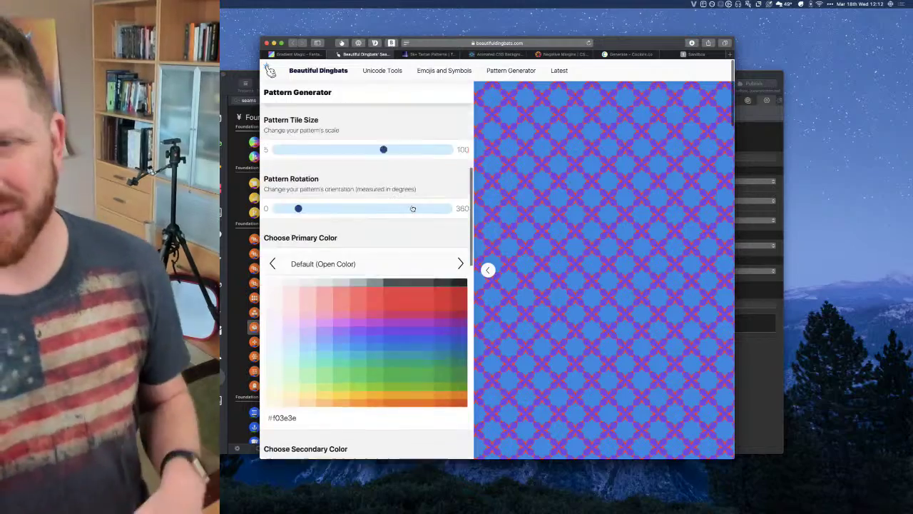
scroll(413, 208, up, 9)
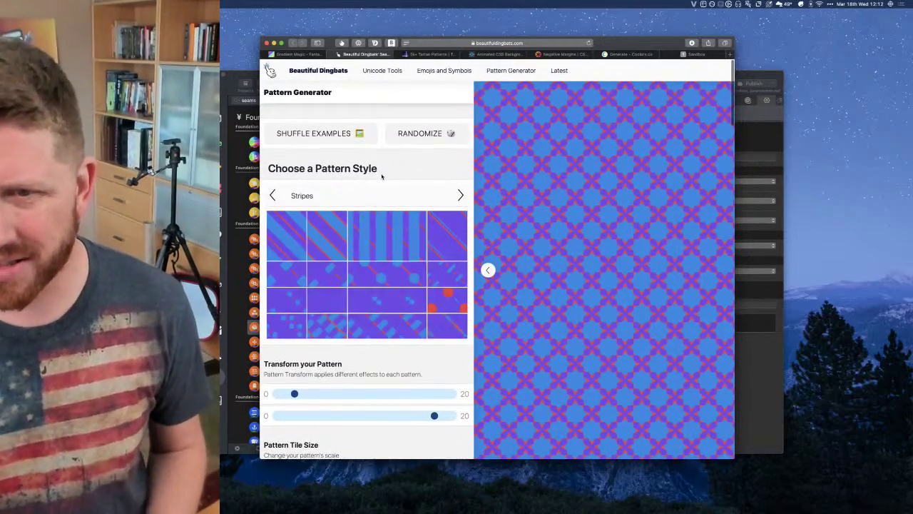
click(422, 133)
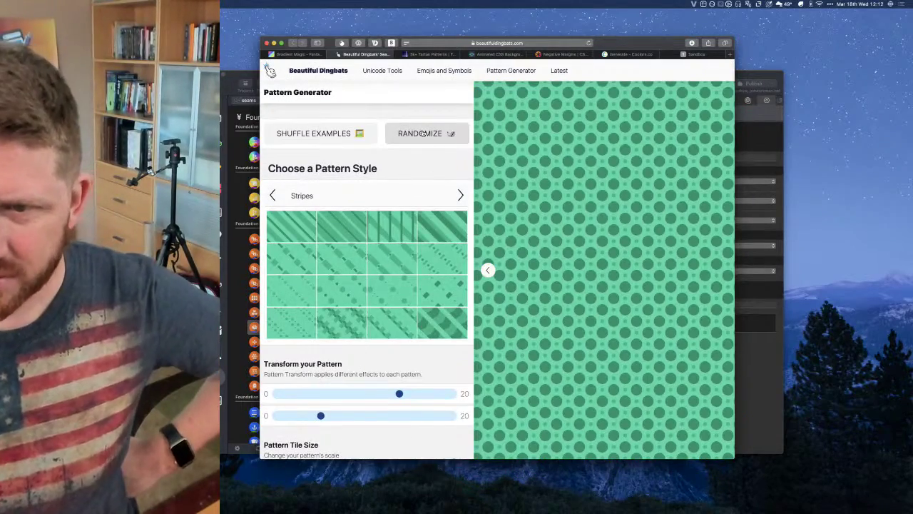
click(423, 133)
click(422, 134)
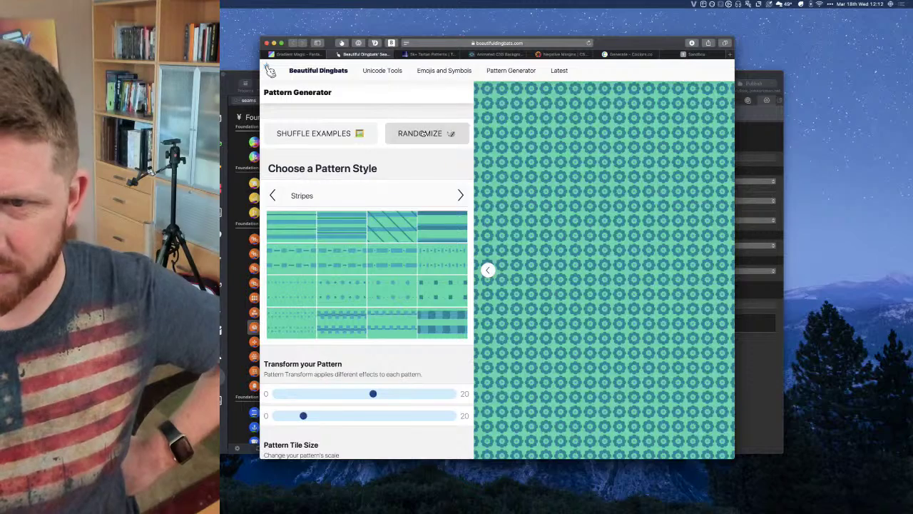
click(422, 134)
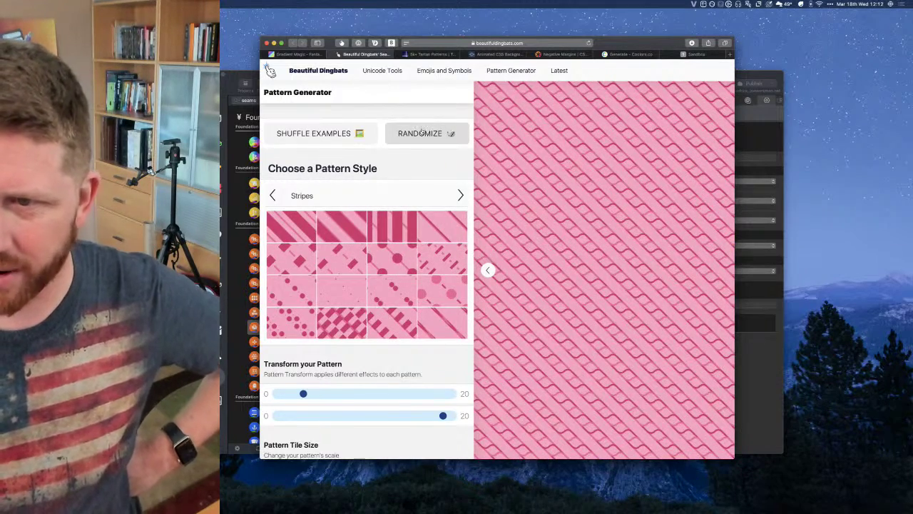
click(422, 133)
click(421, 133)
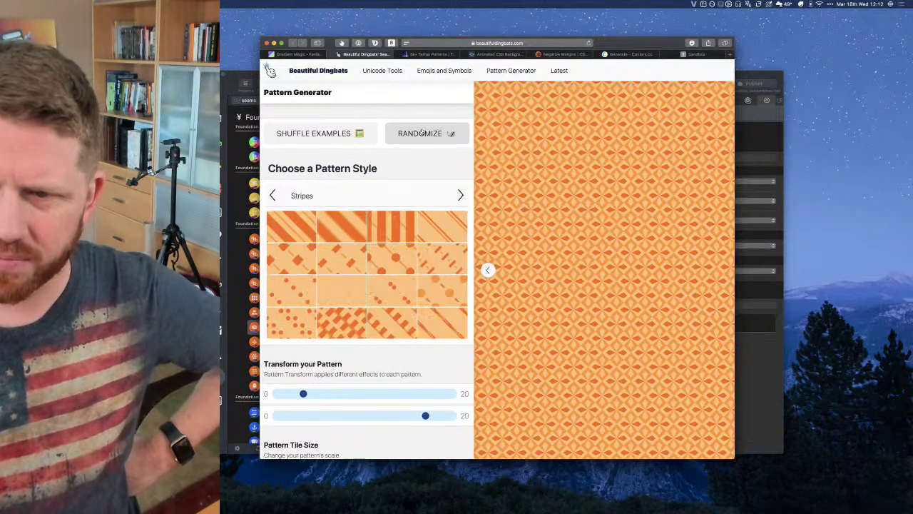
scroll(521, 327, down, 20)
scroll(521, 327, up, 20)
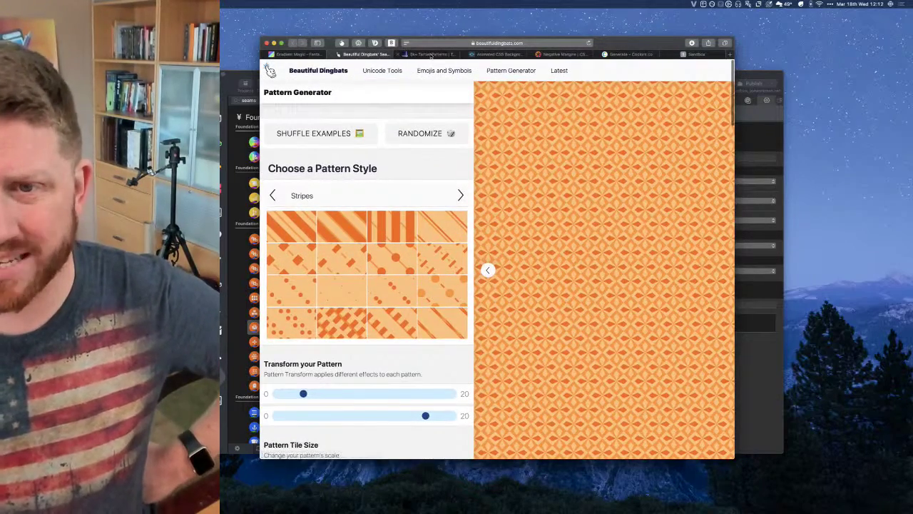
Go to the Tartanify site already open in the browser and open its index of tartans starting with G
click(430, 54)
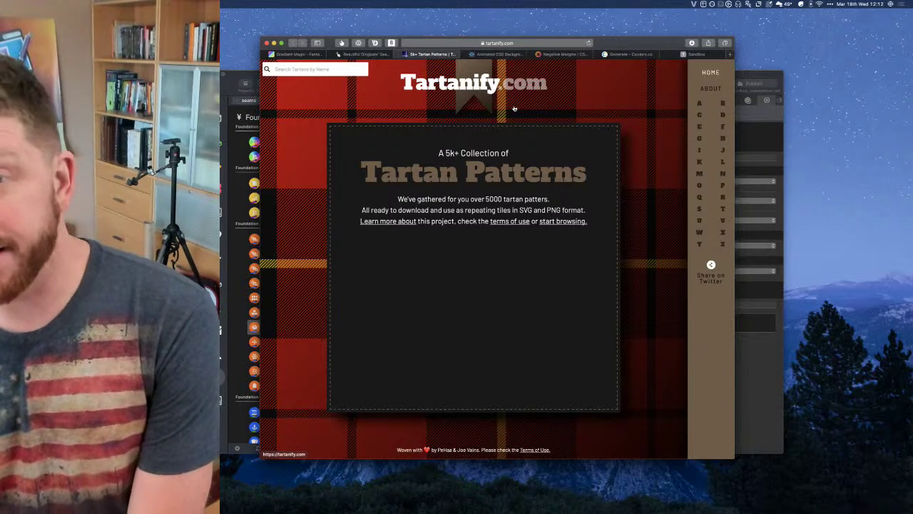
click(700, 140)
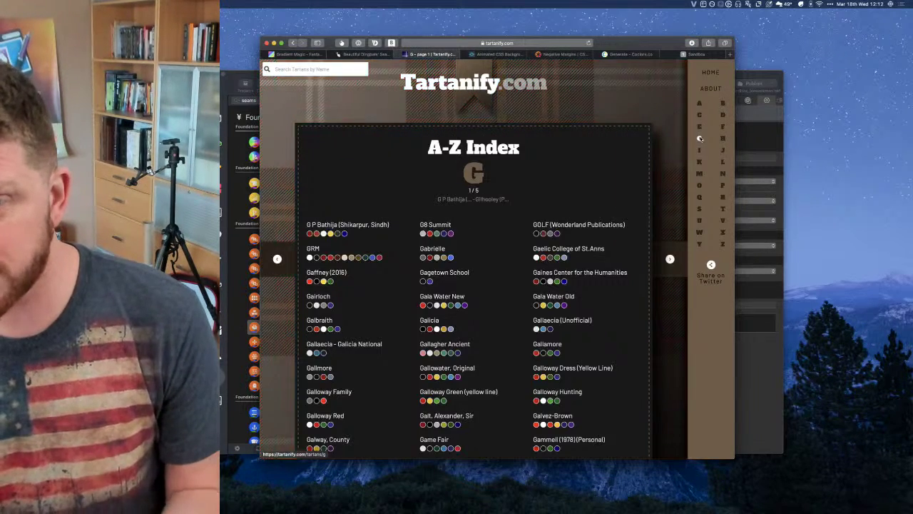
Browse the Tartanify indexes for tartans starting with G, K and M
scroll(479, 226, down, 10)
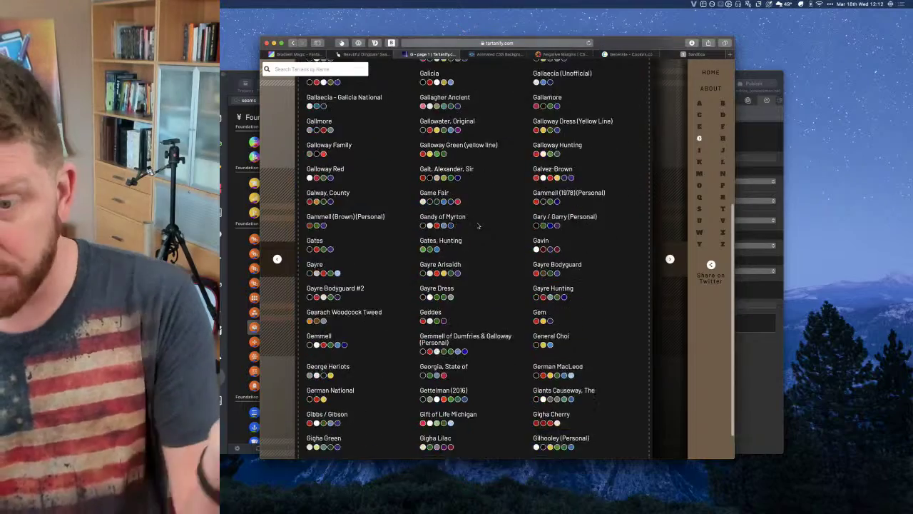
scroll(478, 226, up, 10)
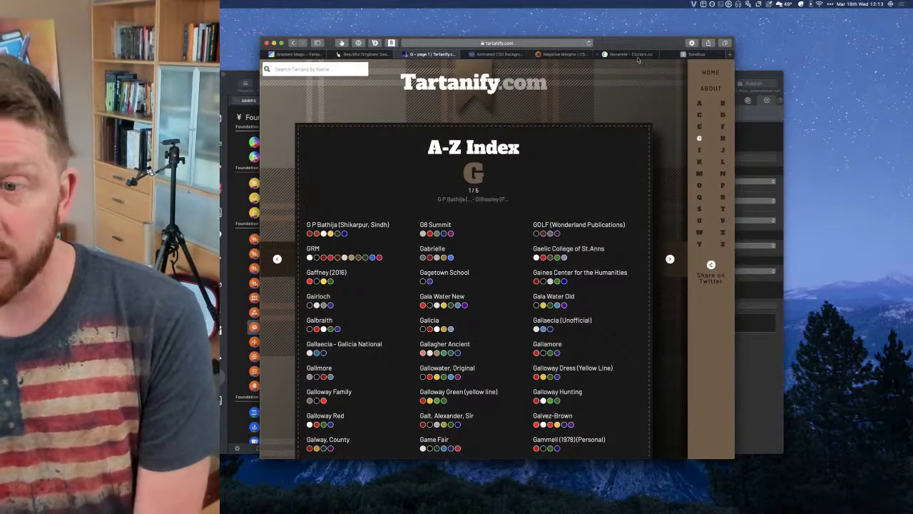
click(700, 162)
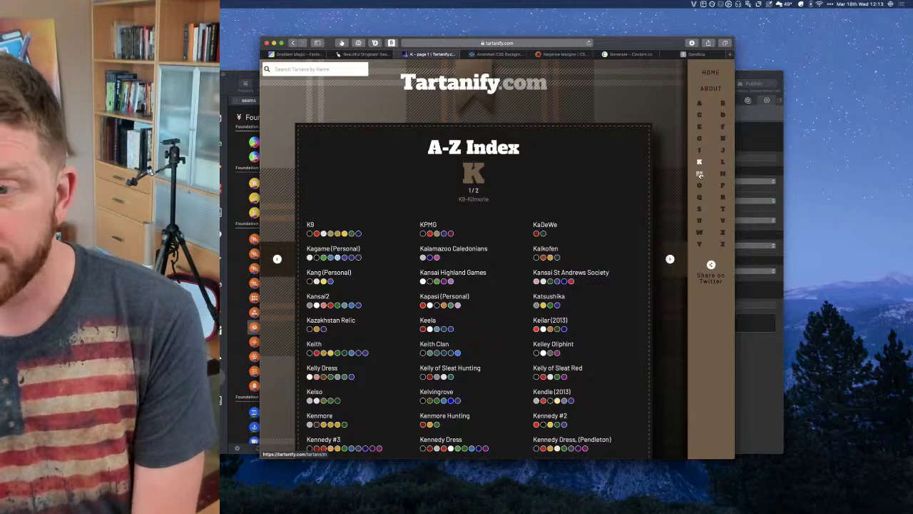
click(700, 175)
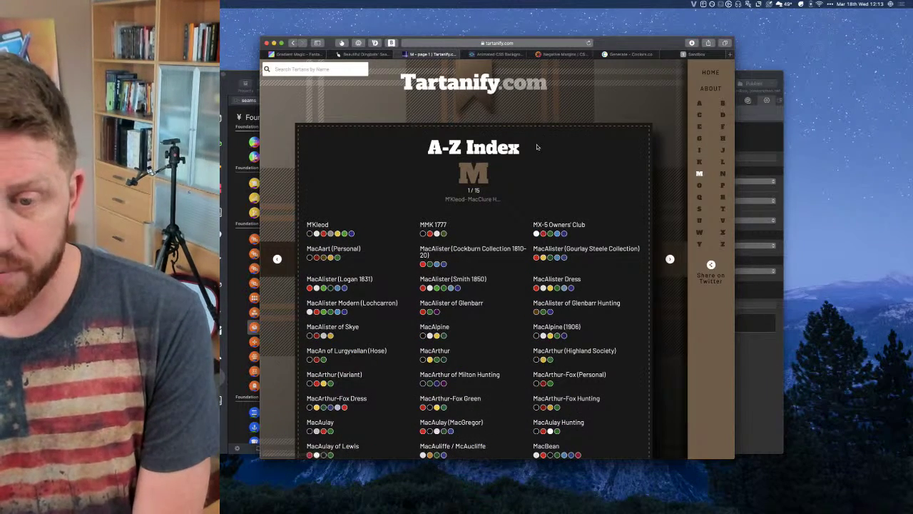
scroll(537, 147, down, 3)
scroll(537, 147, down, 2)
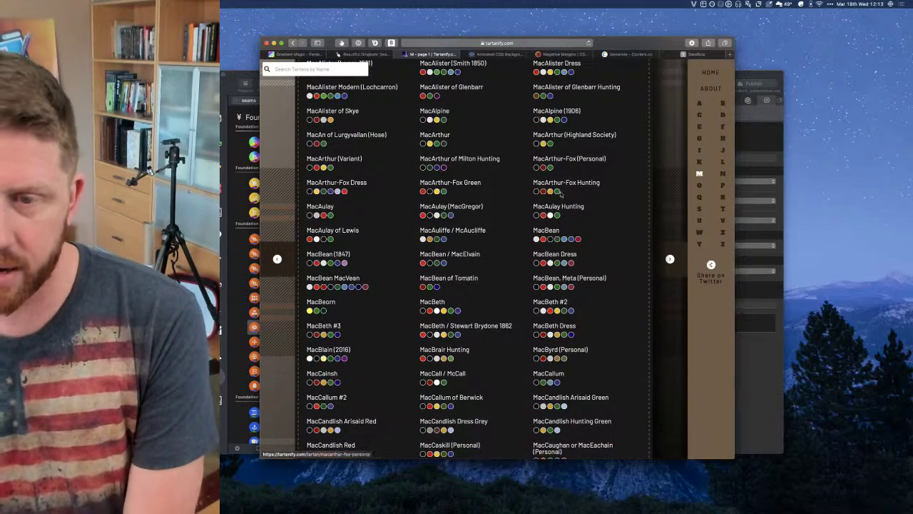
Open the tartan listed after Wacker in the W index and download it as SVG, allowing downloads from tartanify.com
click(700, 234)
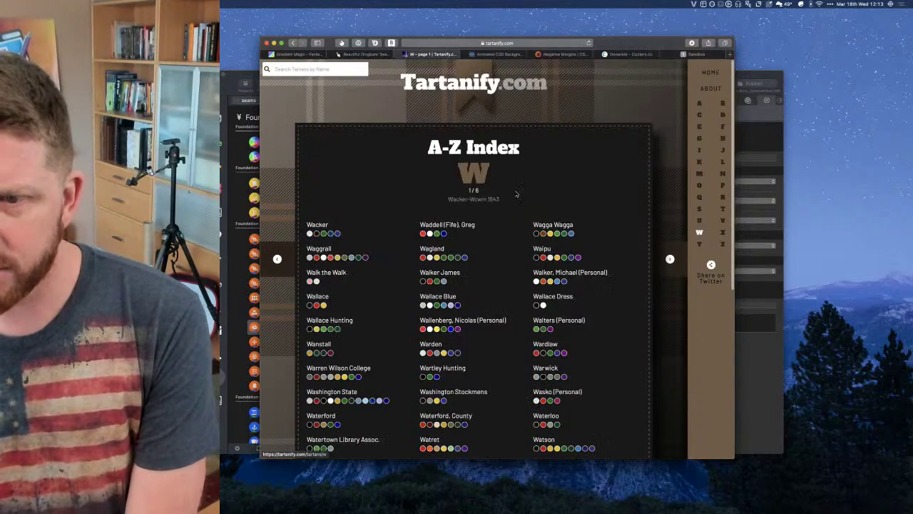
click(437, 224)
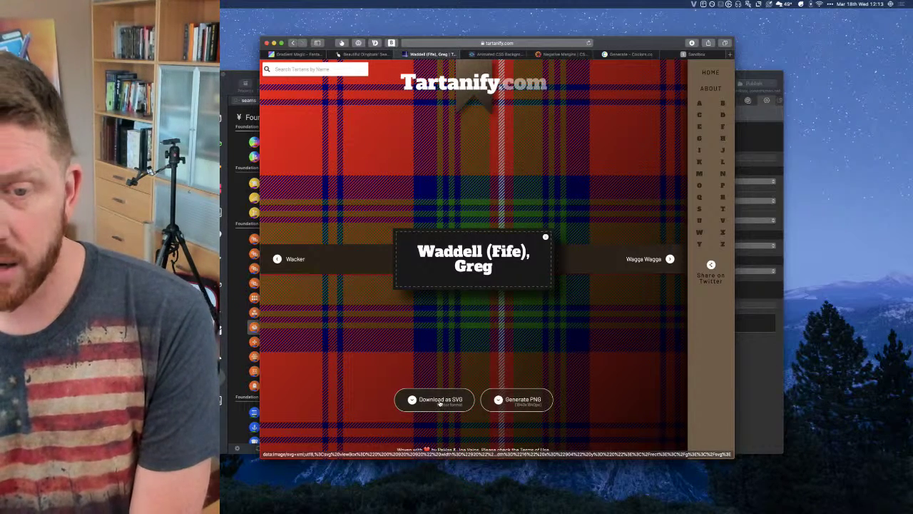
click(440, 402)
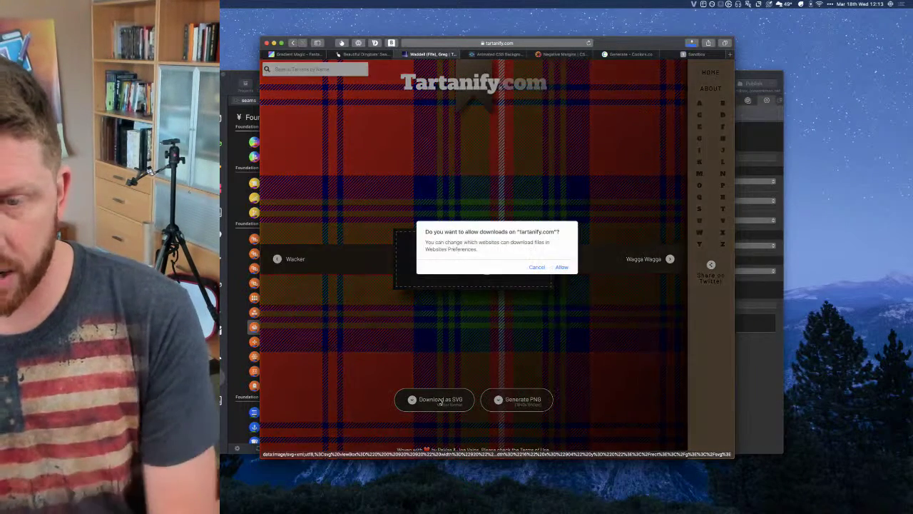
click(563, 270)
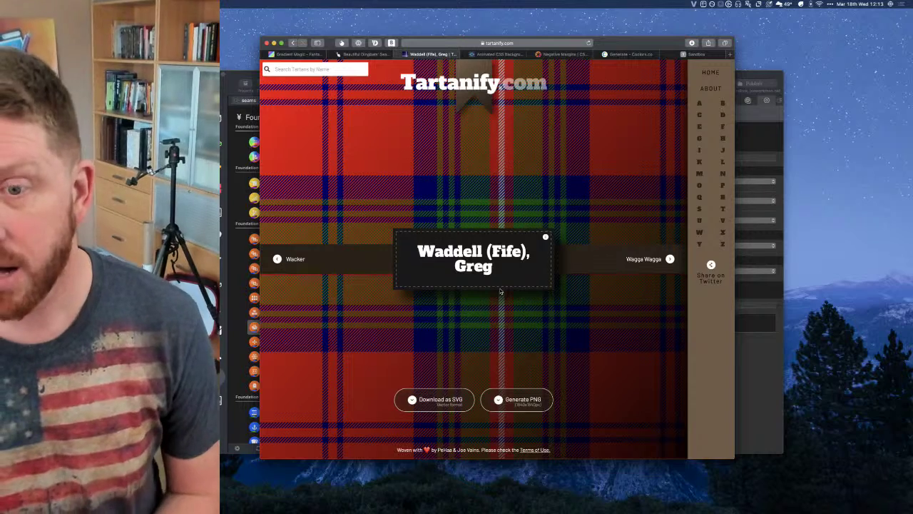
Switch to RapidWeaver and lower the bg-white swatch's color opacity to 82%
key(super+Tab)
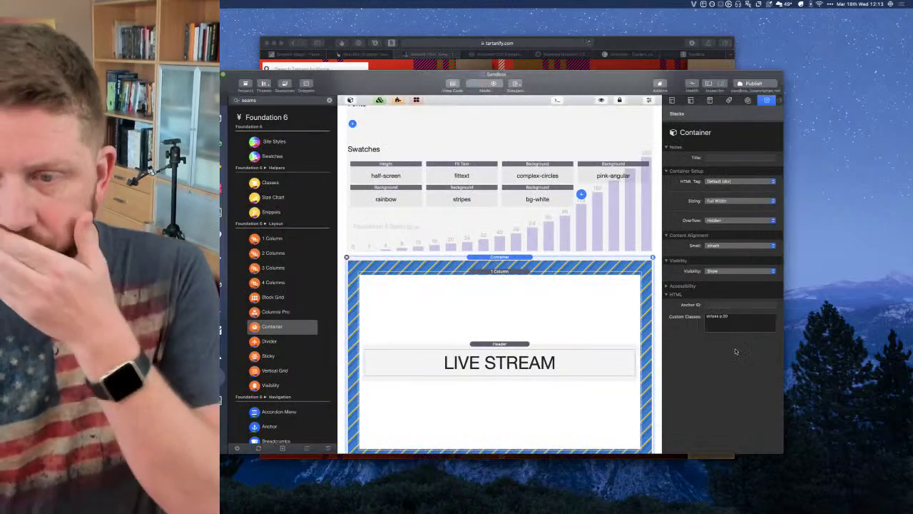
click(538, 281)
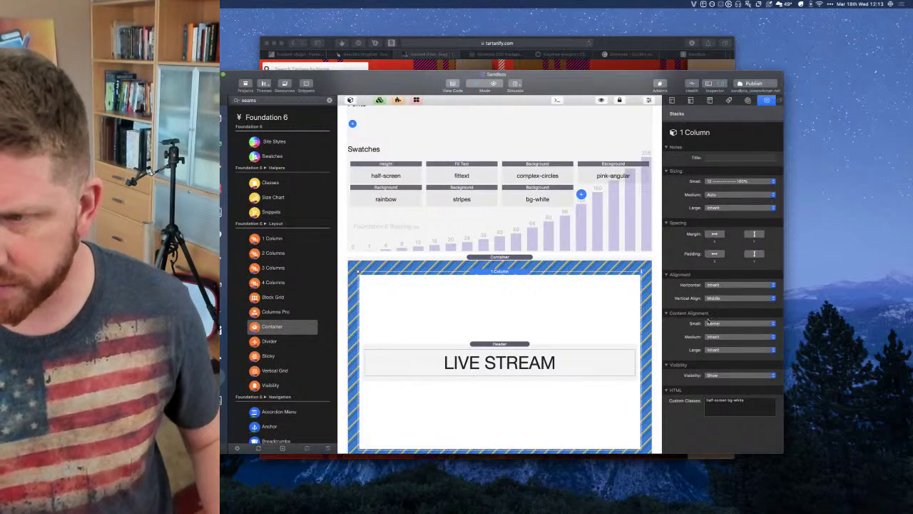
click(540, 193)
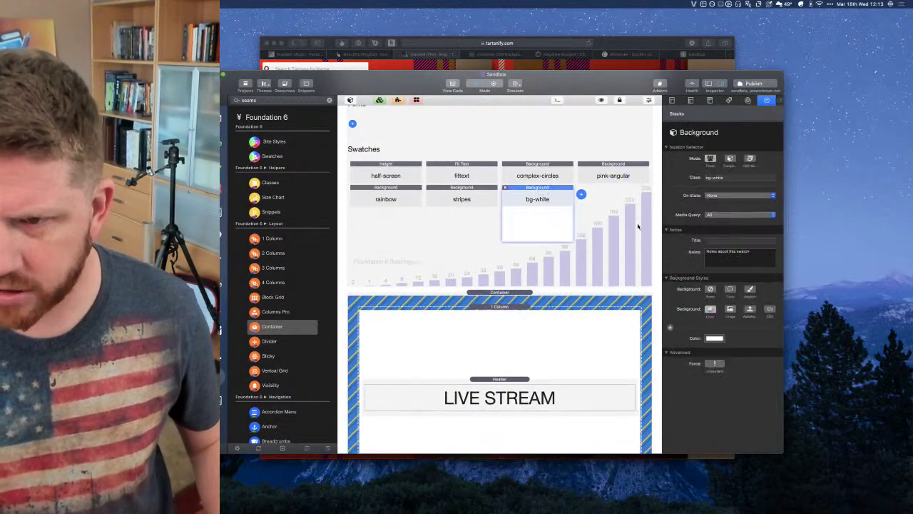
click(715, 338)
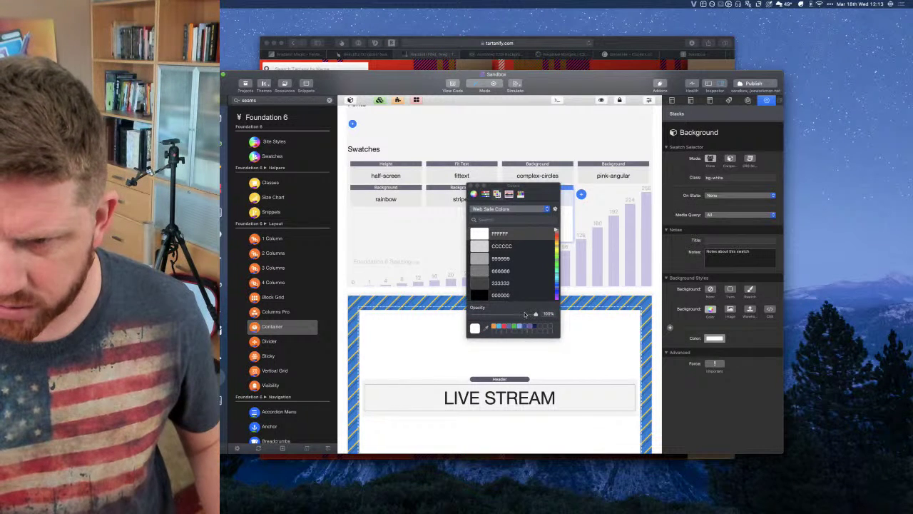
click(525, 314)
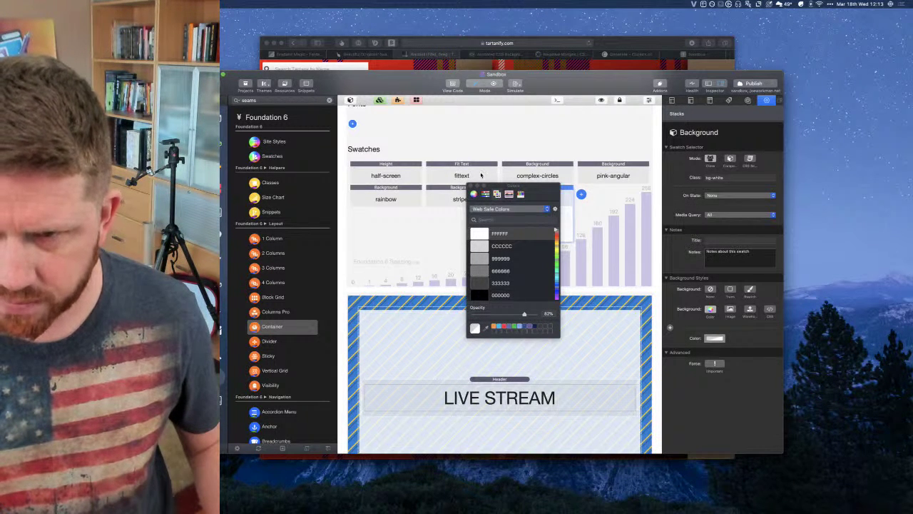
click(470, 186)
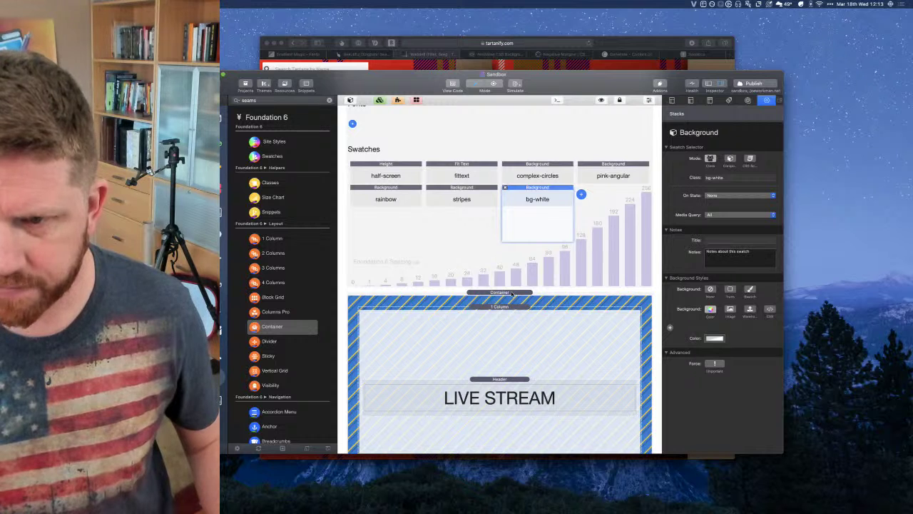
Remove the stripes class from the banner container's custom classes
click(512, 293)
double_click(714, 318)
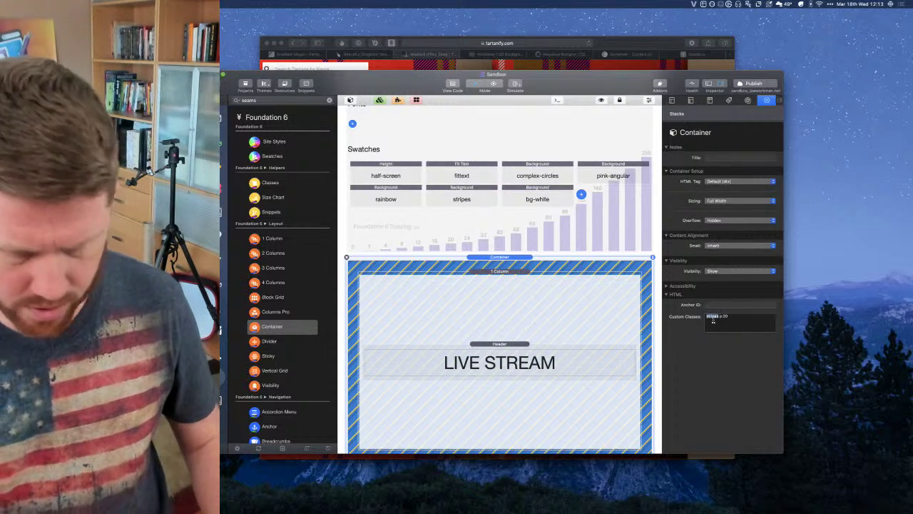
key(BackSpace)
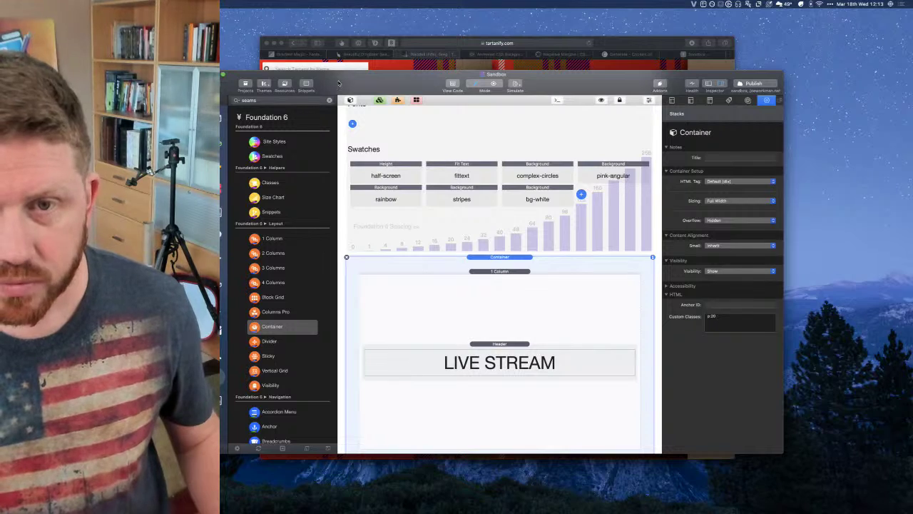
Add the downloaded tartan SVG from the Downloads folder to the project's resources
click(284, 84)
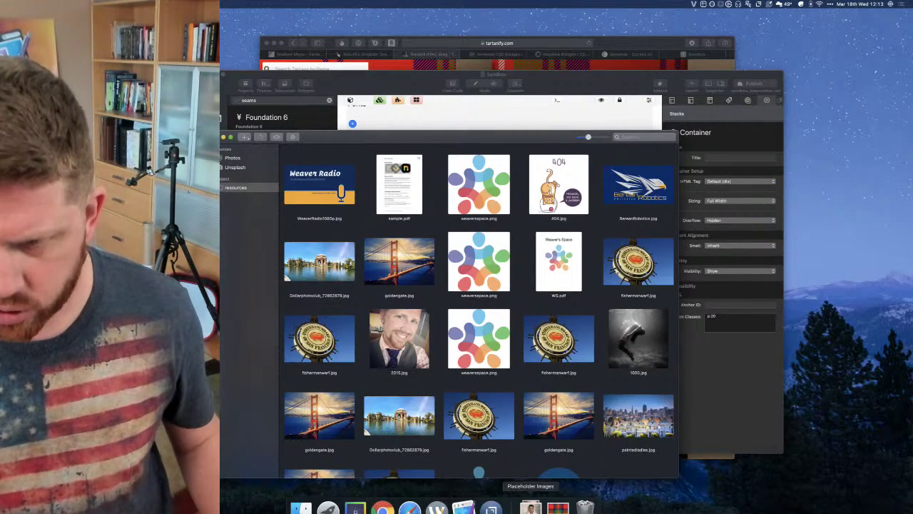
click(558, 508)
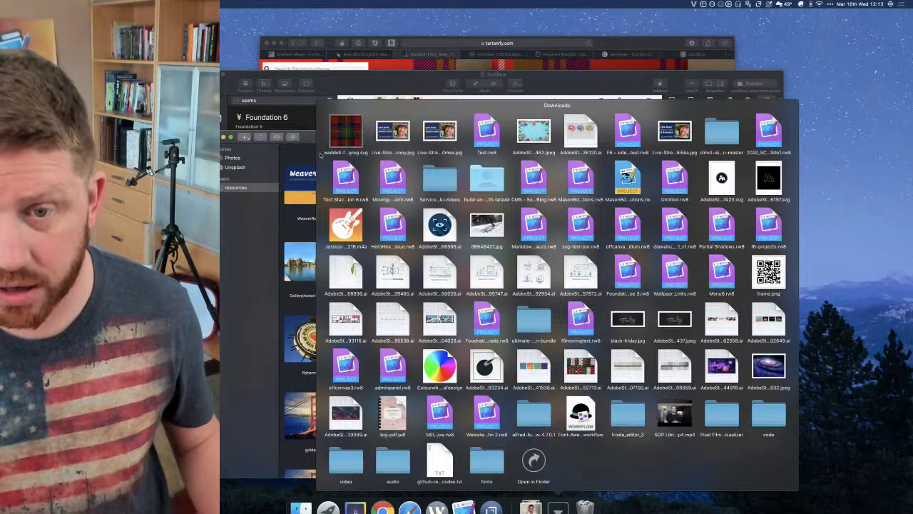
drag(321, 156, 368, 209)
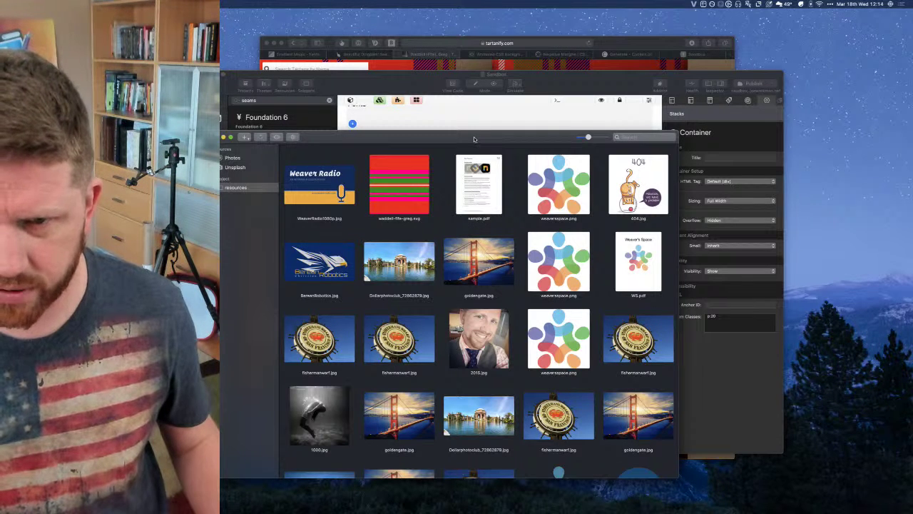
click(216, 137)
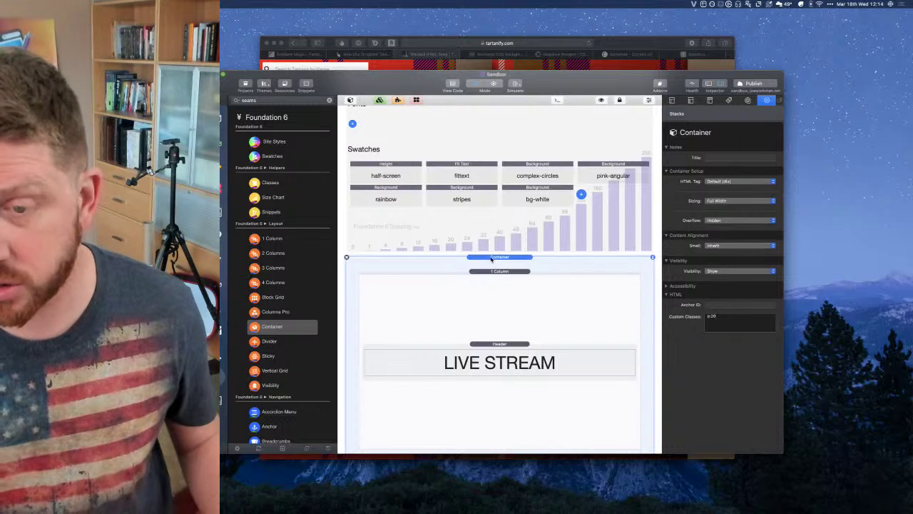
click(581, 194)
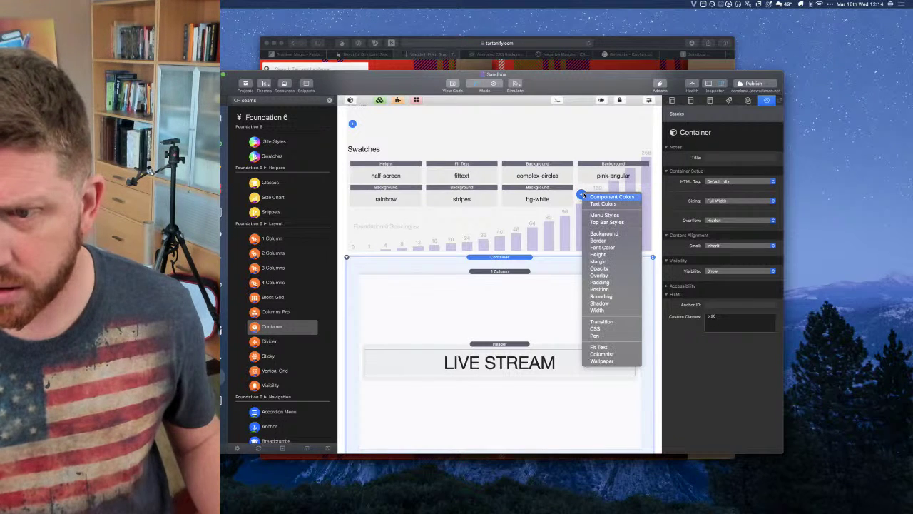
click(366, 87)
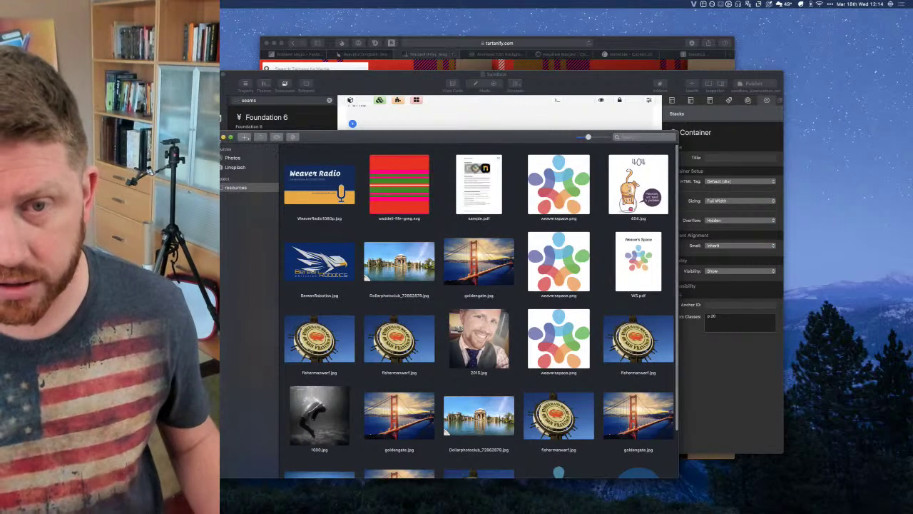
key(super+w)
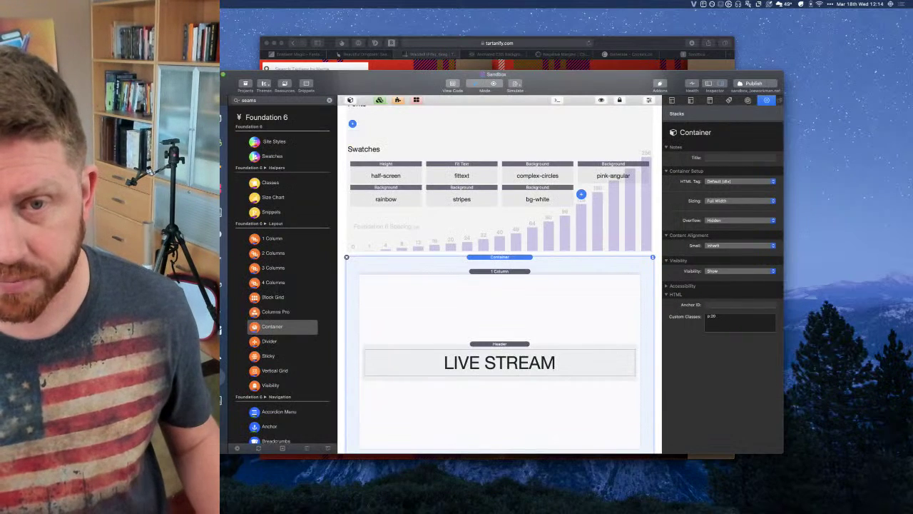
Add a Background swatch to the page's swatches and set its class to tartan
click(582, 195)
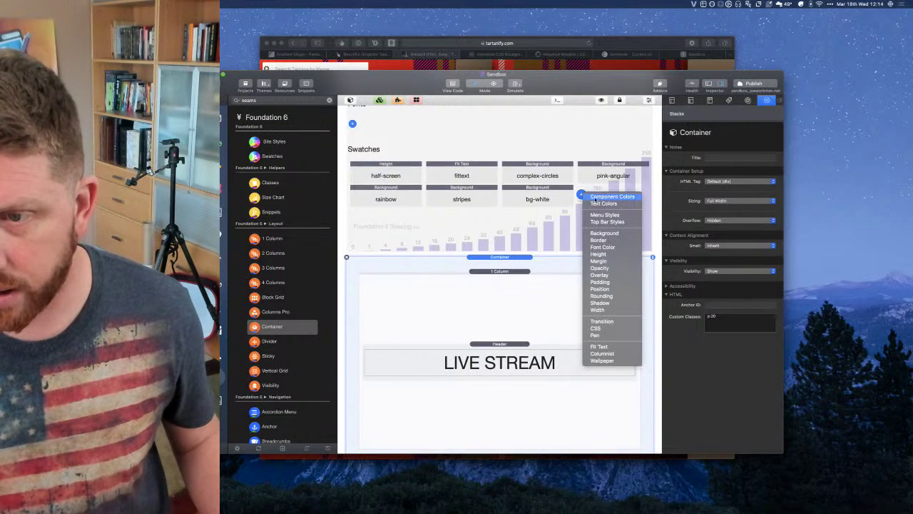
click(603, 233)
double_click(732, 179)
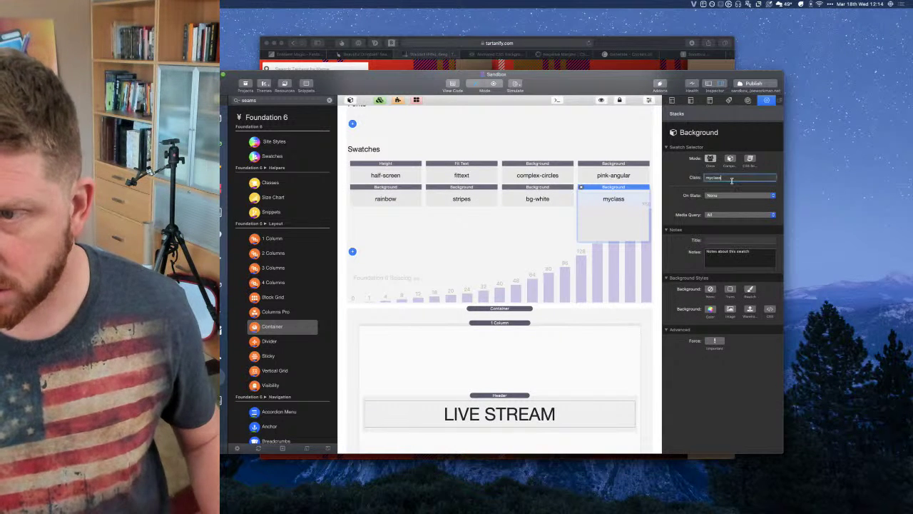
text(tartan)
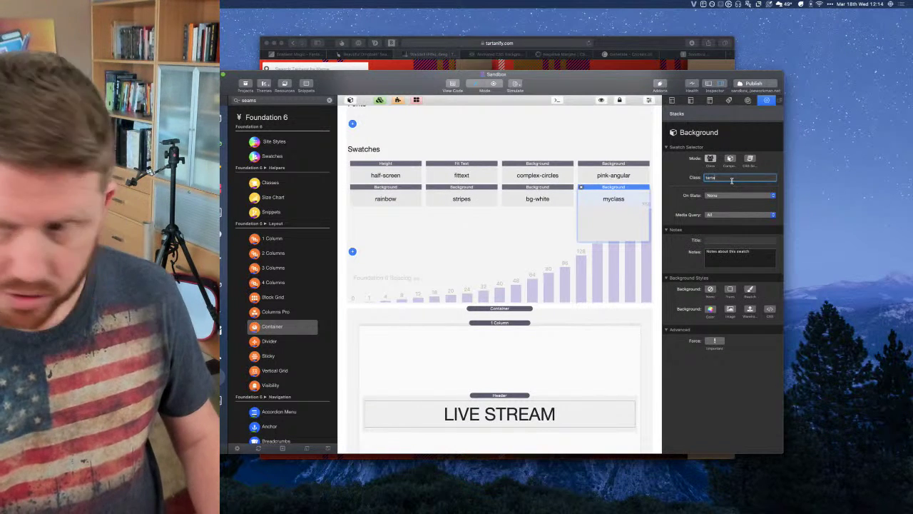
key(Tab)
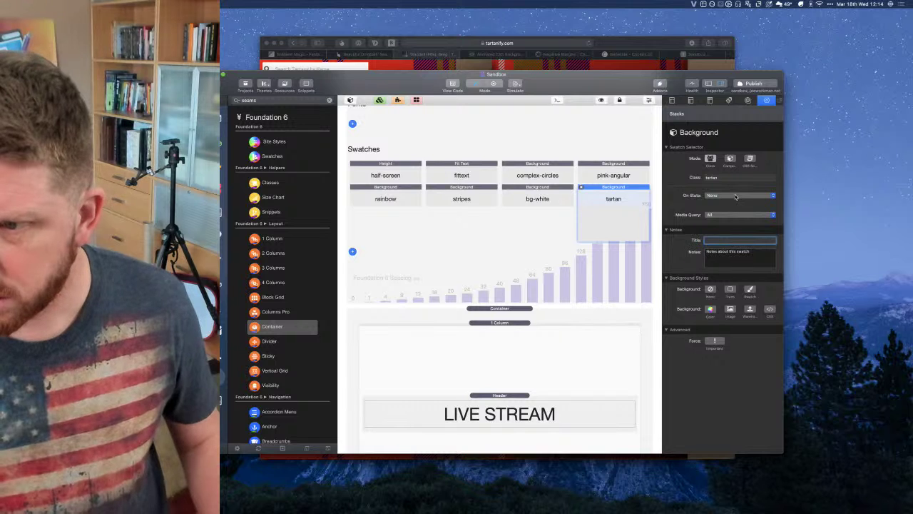
Make the tartan swatch's background a warehouse image linked to the tartan SVG in the project resources
click(750, 309)
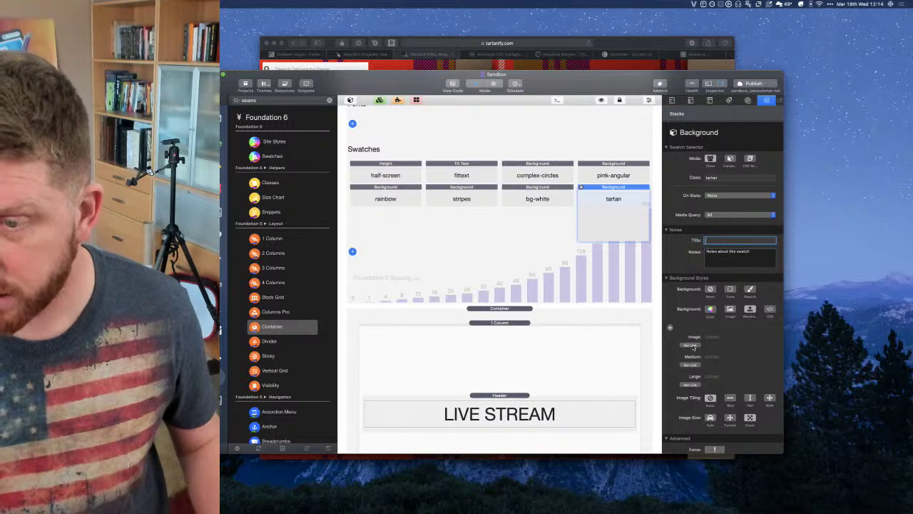
click(690, 345)
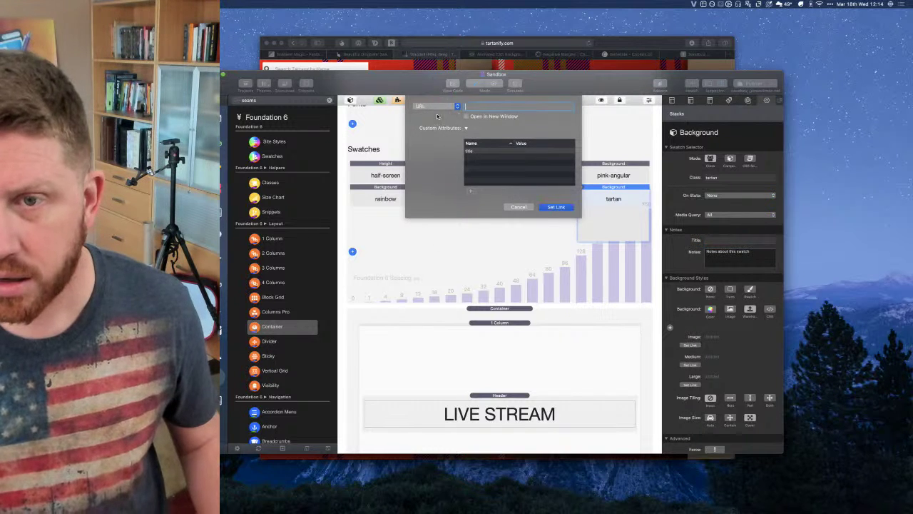
click(437, 106)
mouse_move(428, 125)
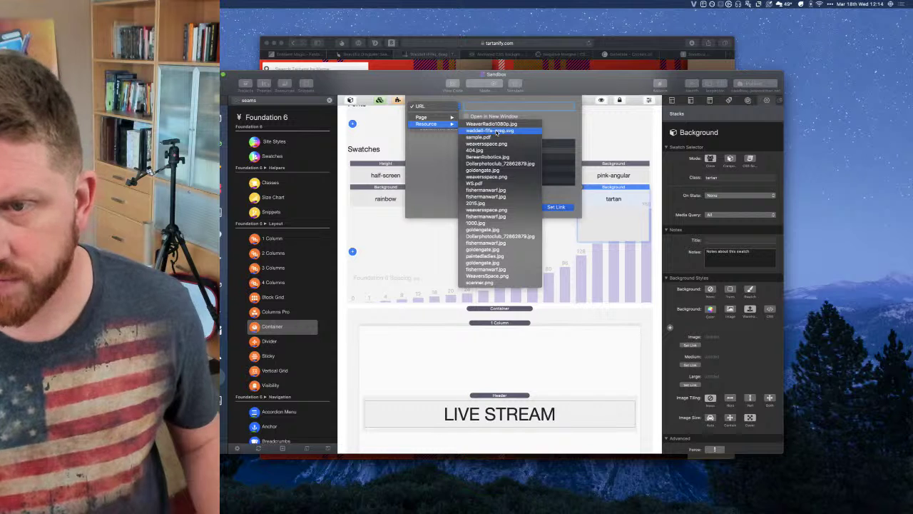
click(497, 131)
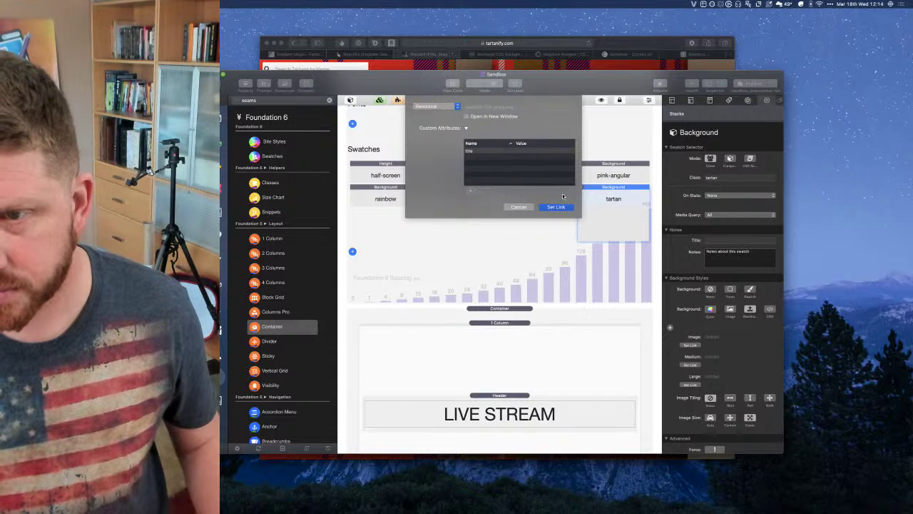
click(557, 207)
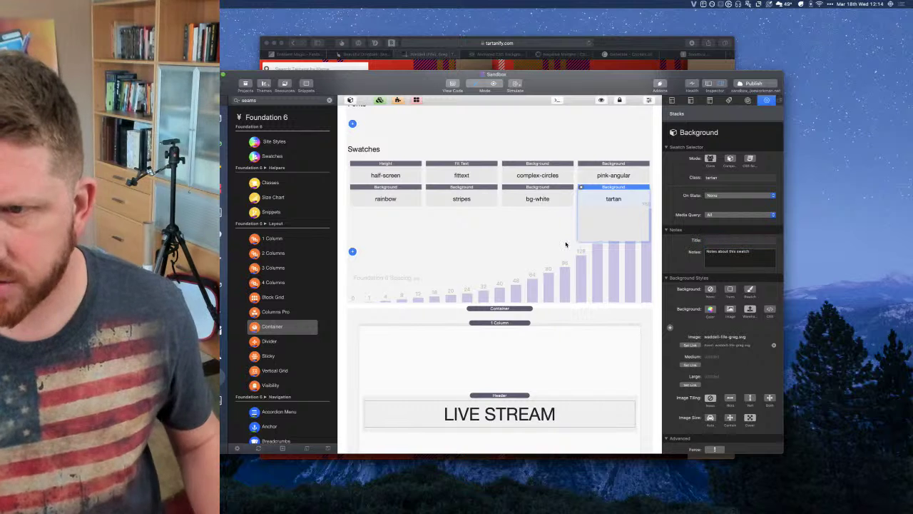
click(564, 235)
click(623, 194)
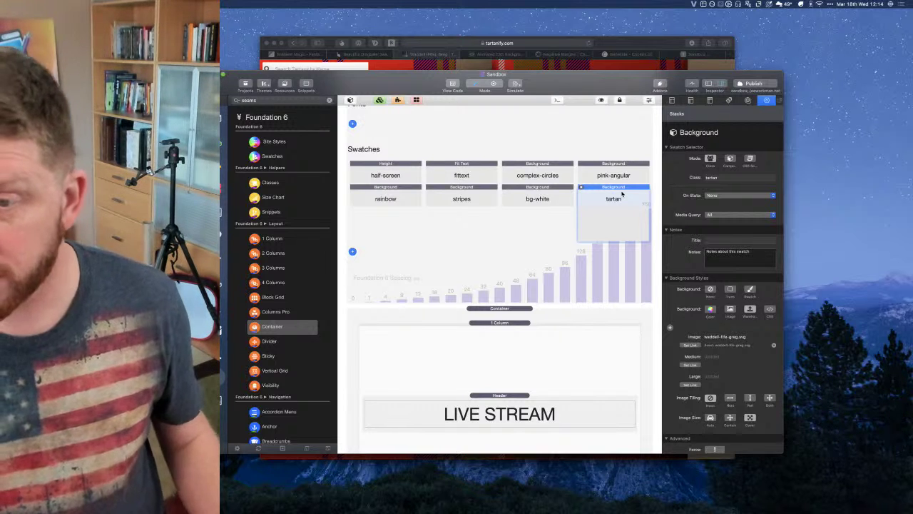
Add the tartan class to the banner container's custom classes and preview the page in the browser
click(503, 308)
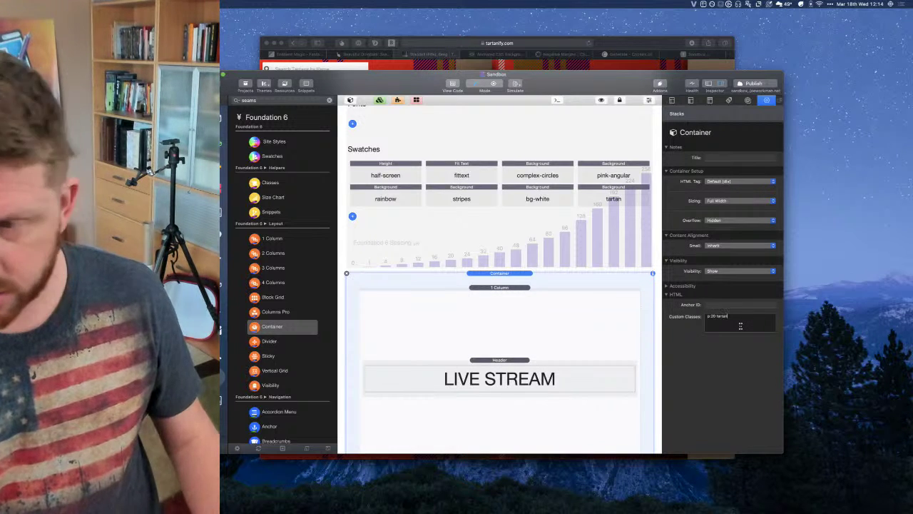
key(super+shift+r)
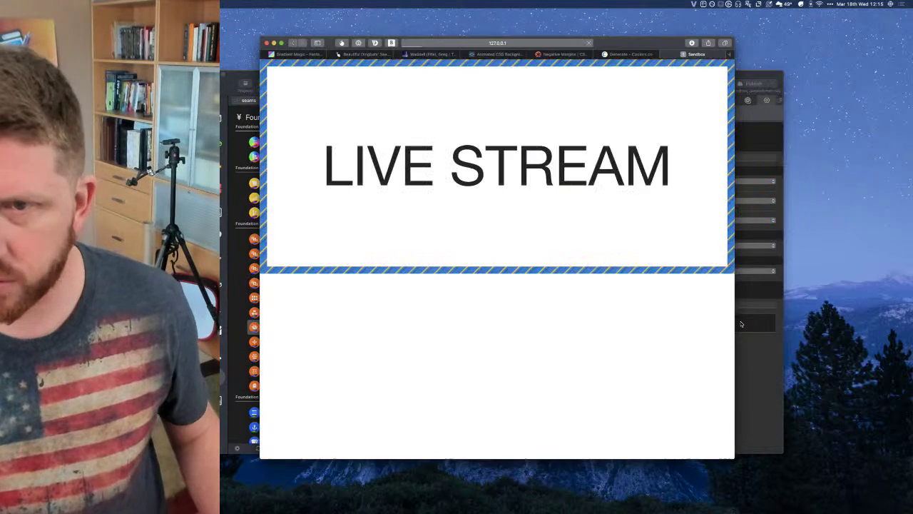
Inspect the previewed page with the web inspector and examine the console's errors
drag(622, 44, 635, 52)
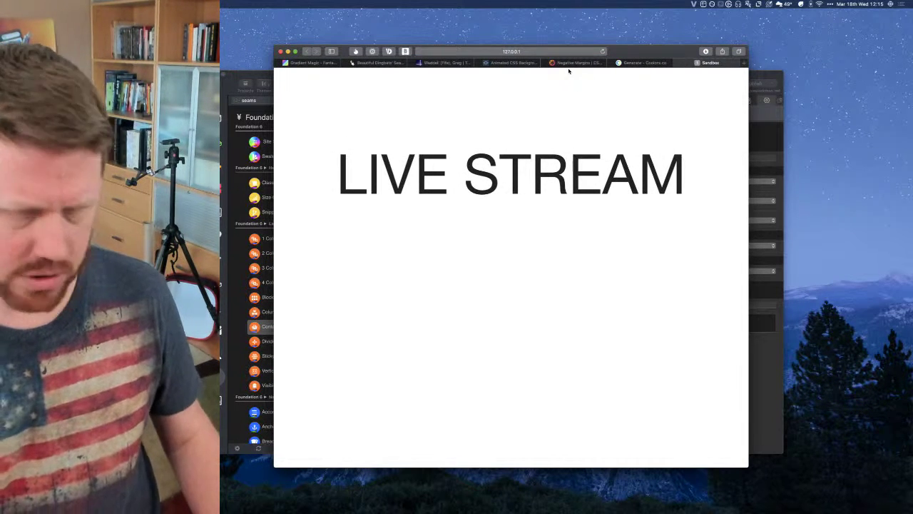
key(alt+super+i)
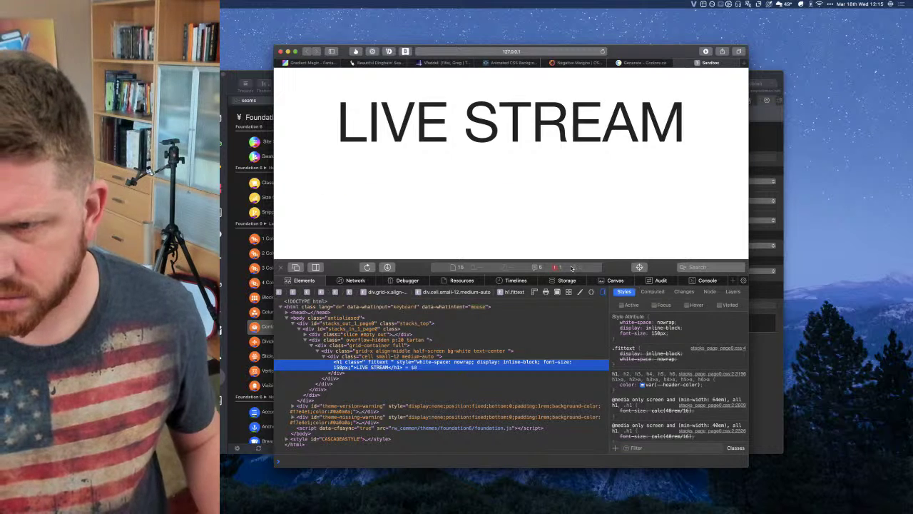
click(556, 267)
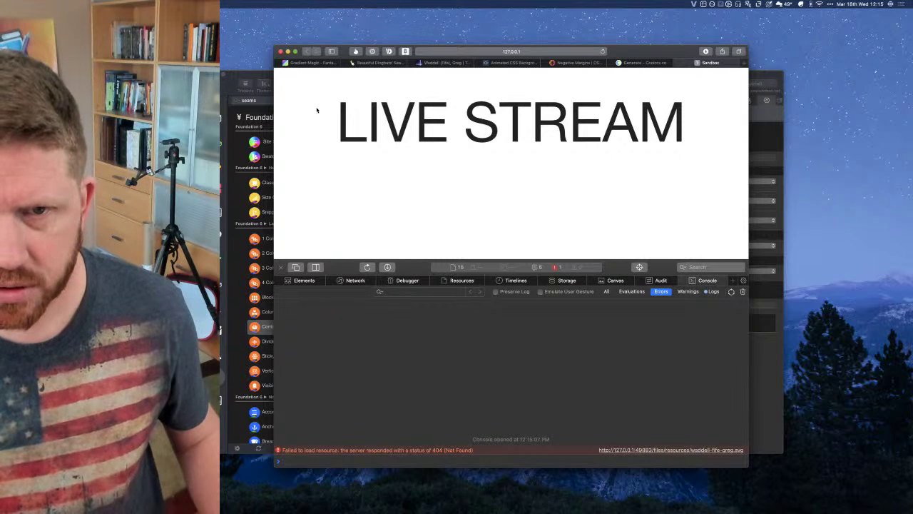
Switch to Transmit and try to connect to the sandbox server
click(259, 77)
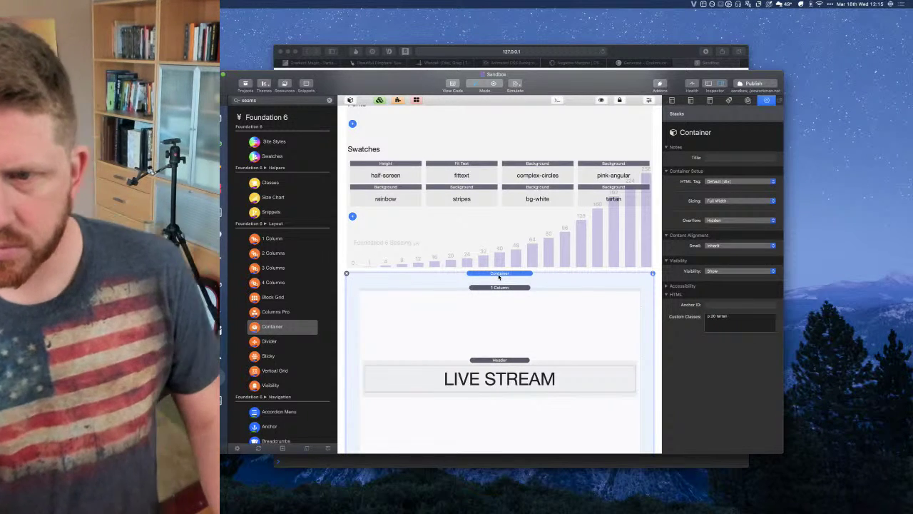
click(598, 194)
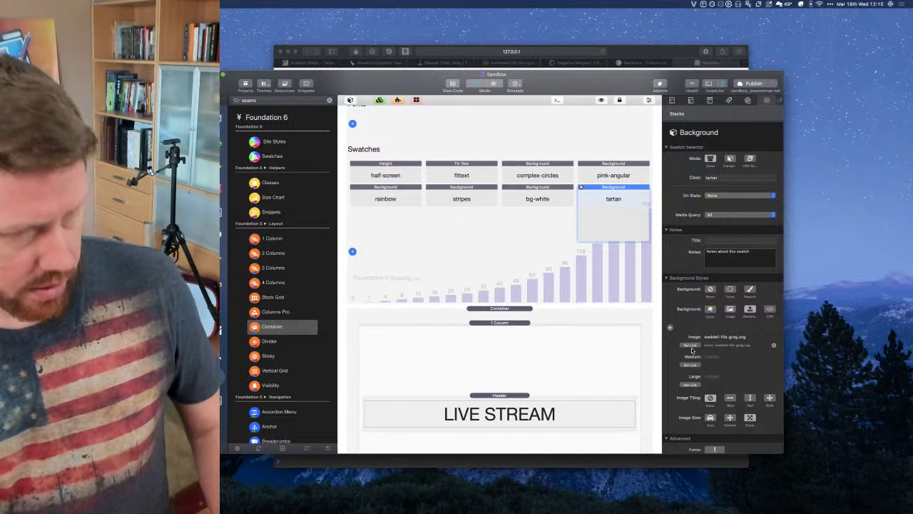
key(super+Tab)
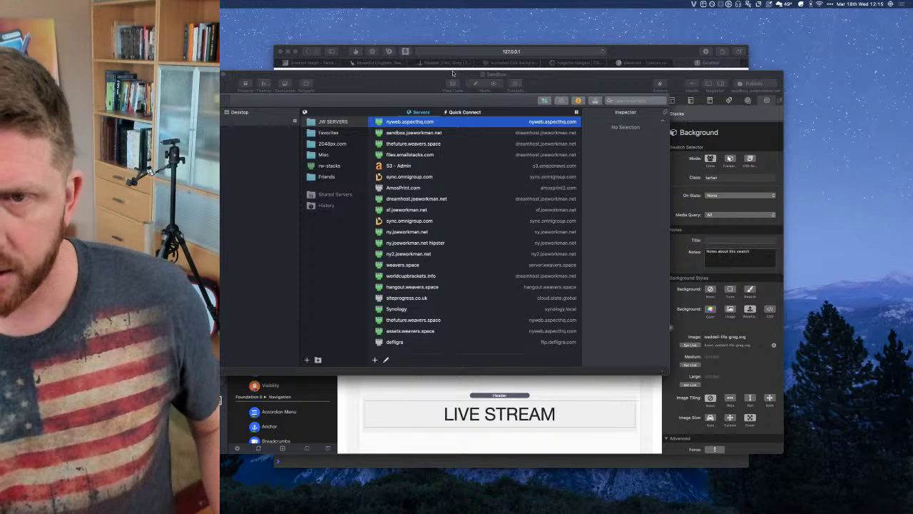
drag(457, 102, 481, 128)
double_click(427, 159)
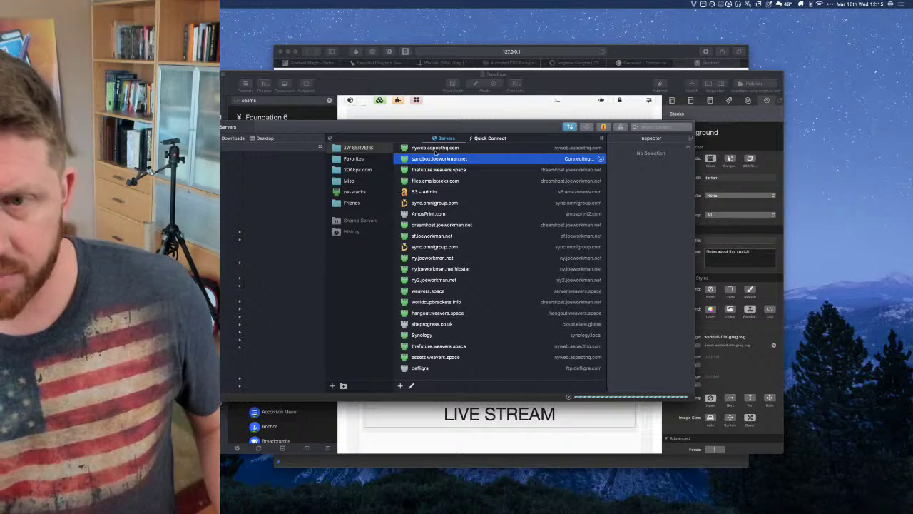
drag(440, 126, 506, 135)
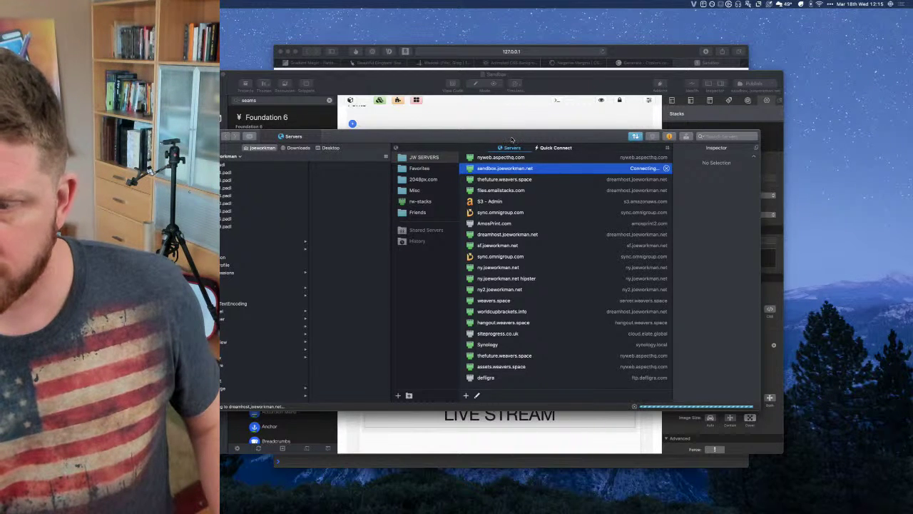
drag(513, 136, 508, 141)
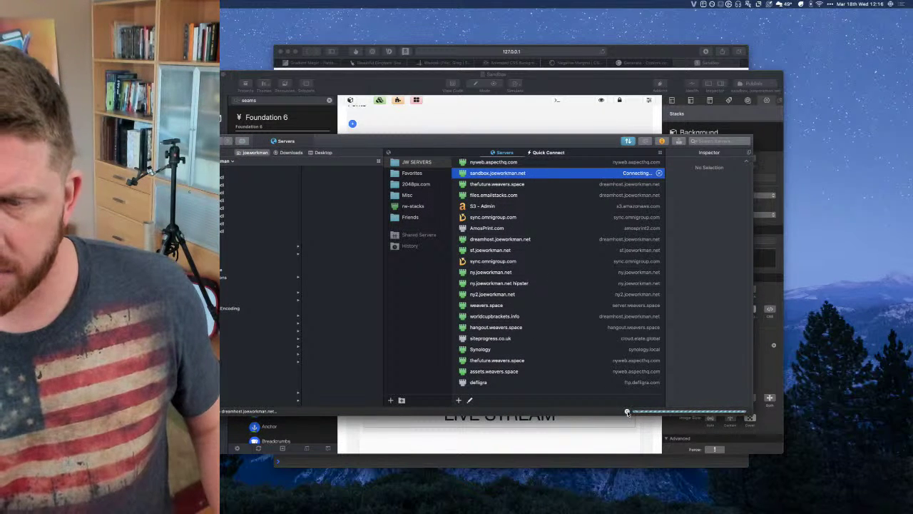
click(627, 411)
key(super+w)
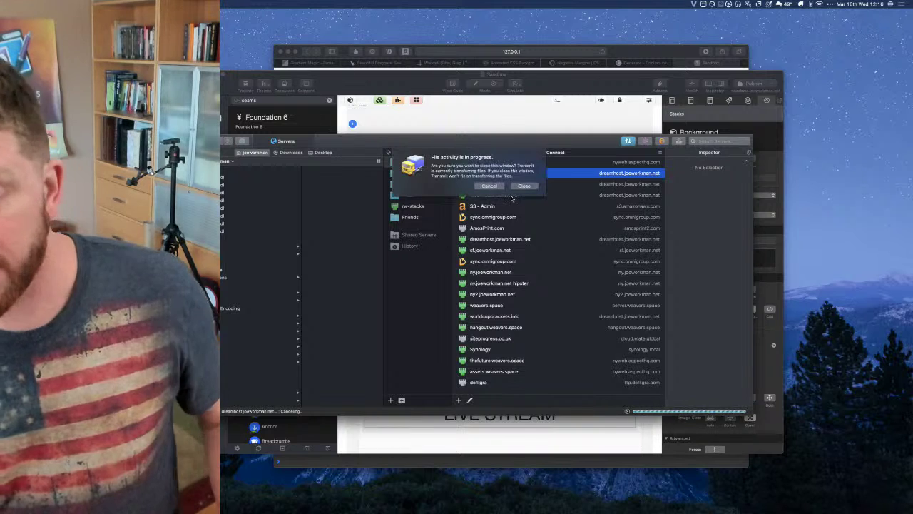
click(525, 186)
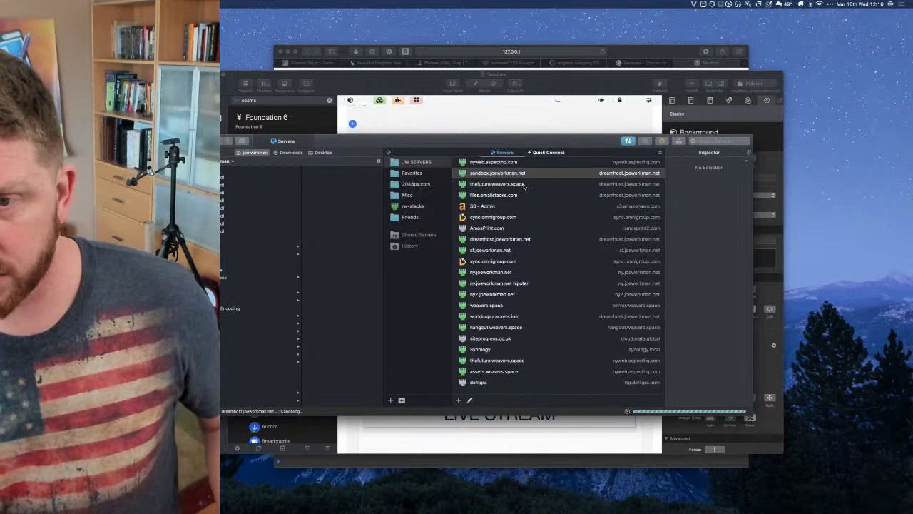
click(534, 142)
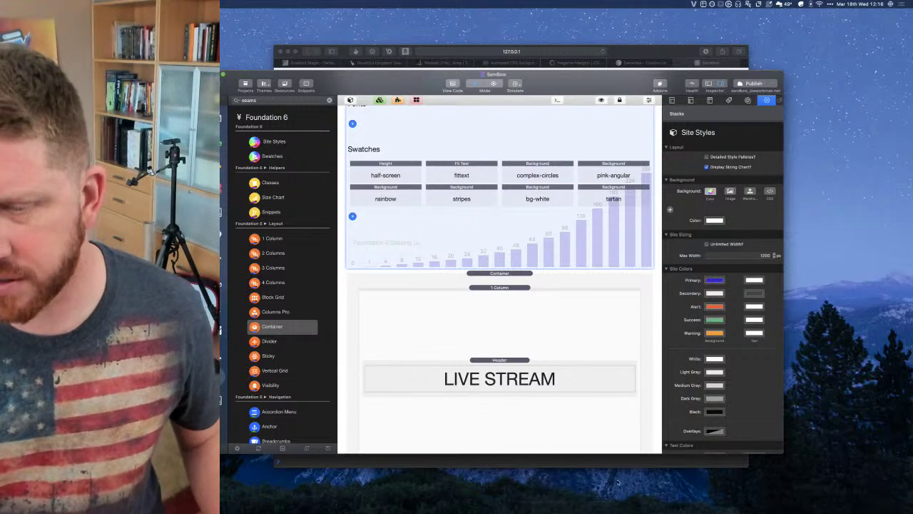
Look at the tartan SVG in the Downloads folder and check the banner container's settings
click(571, 508)
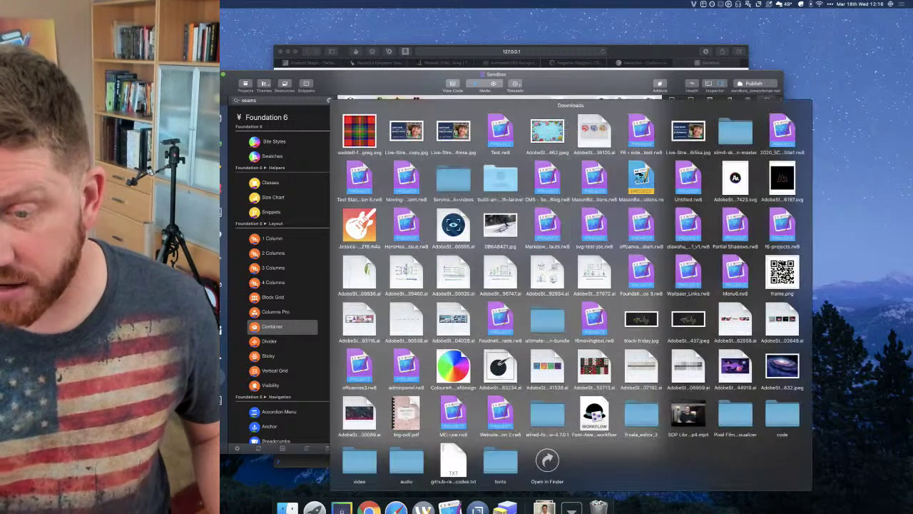
click(365, 136)
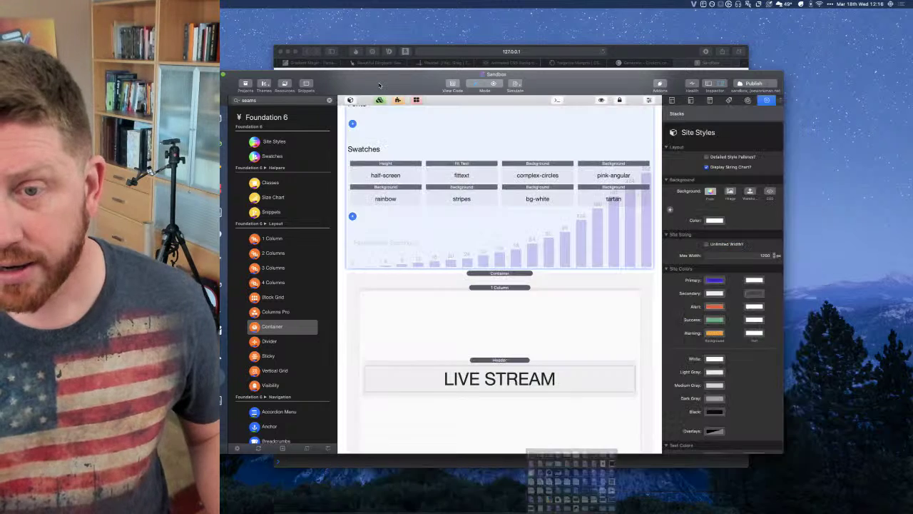
click(503, 280)
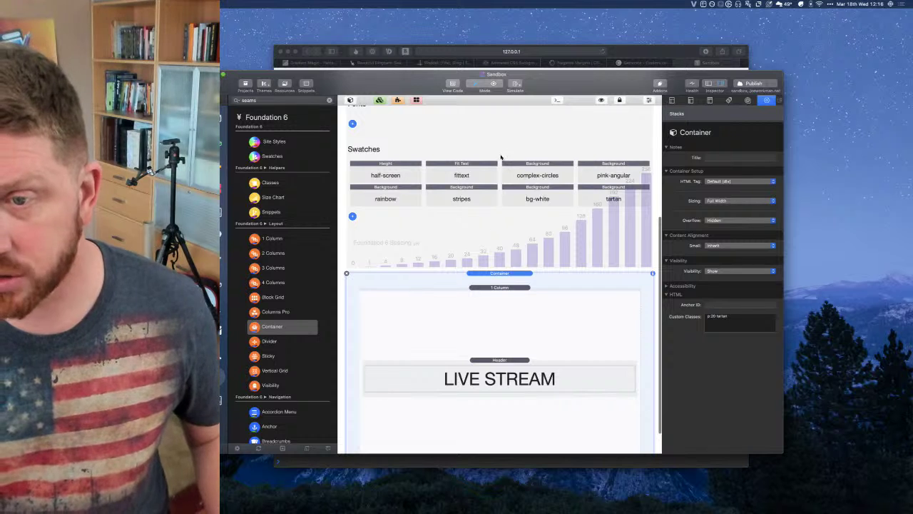
Try to link the tartan swatch's background image to the URL of a myimage.svg file on the sandbox site
click(598, 197)
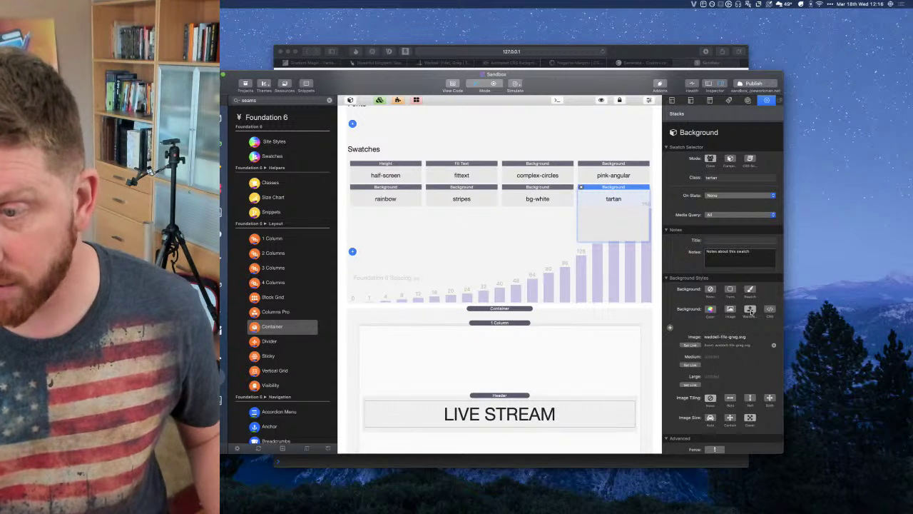
click(690, 346)
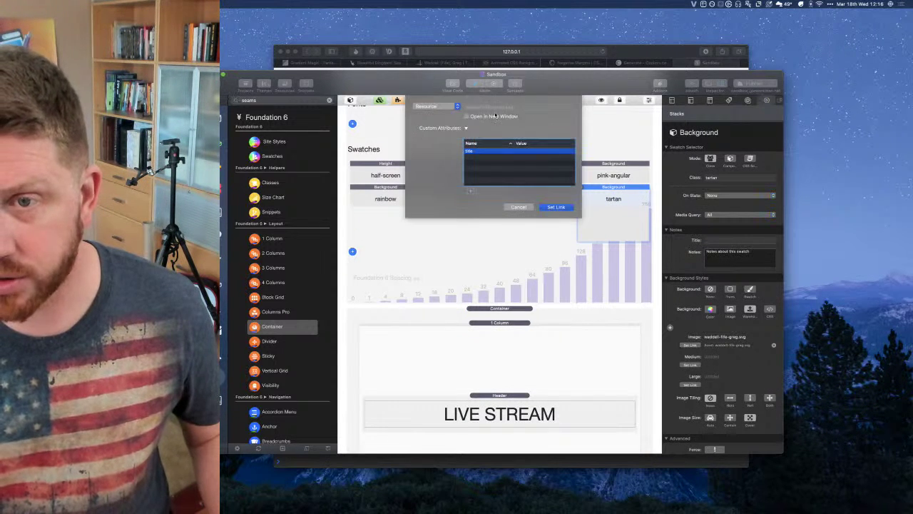
click(449, 103)
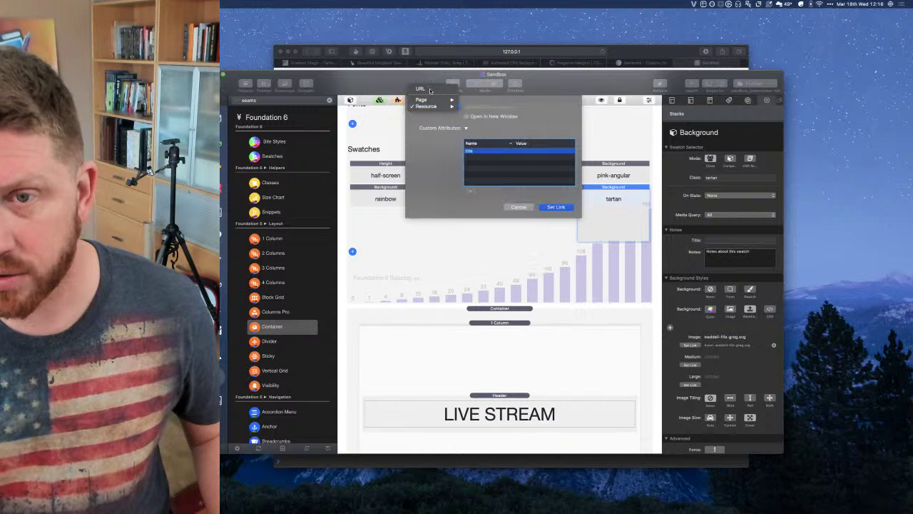
click(432, 89)
click(553, 110)
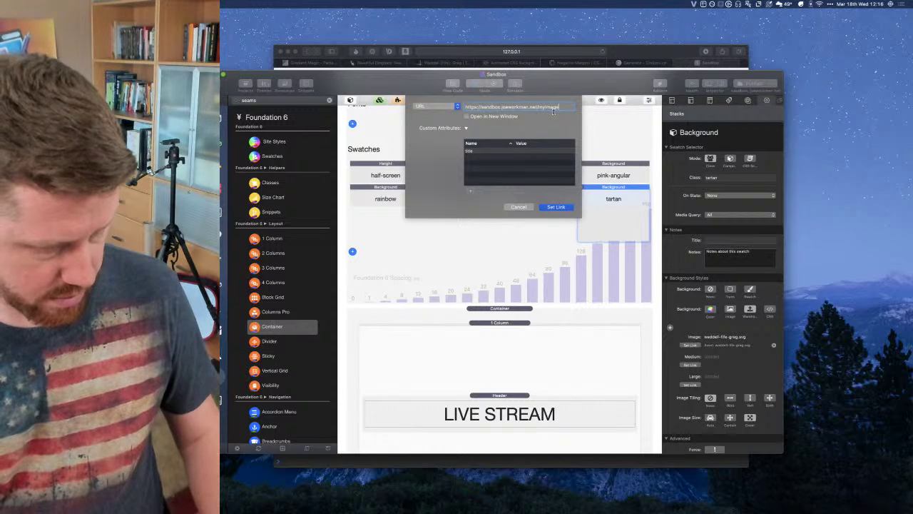
key(Tab)
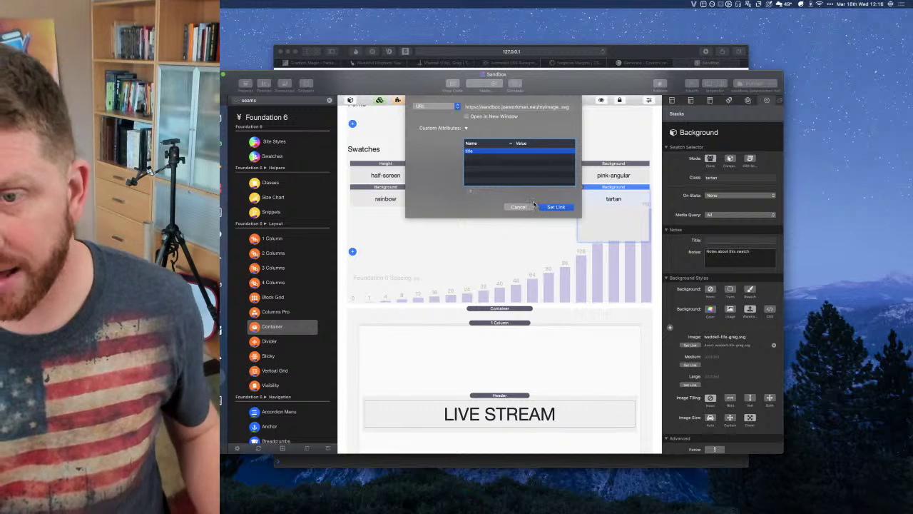
click(525, 207)
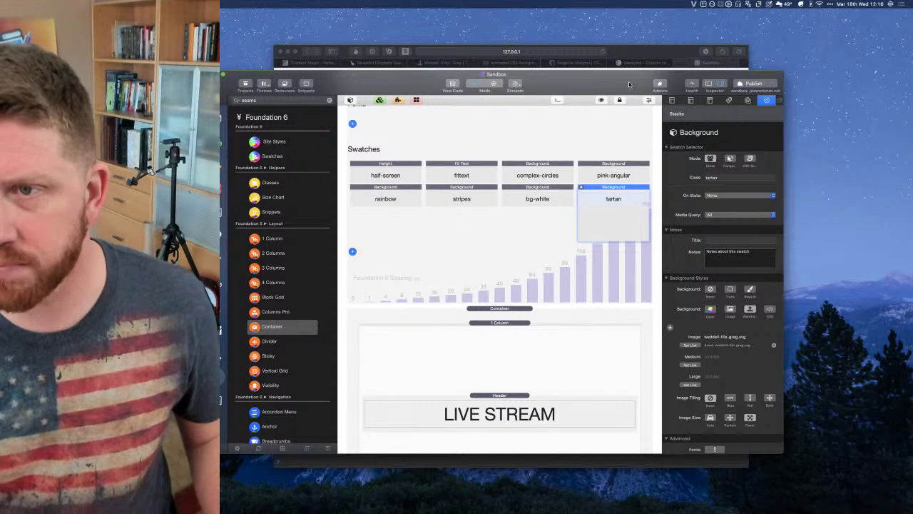
Examine Demo 1 and Demo 2 of the Animated CSS Background generator in the browser, including their HTML and CSS code
click(631, 57)
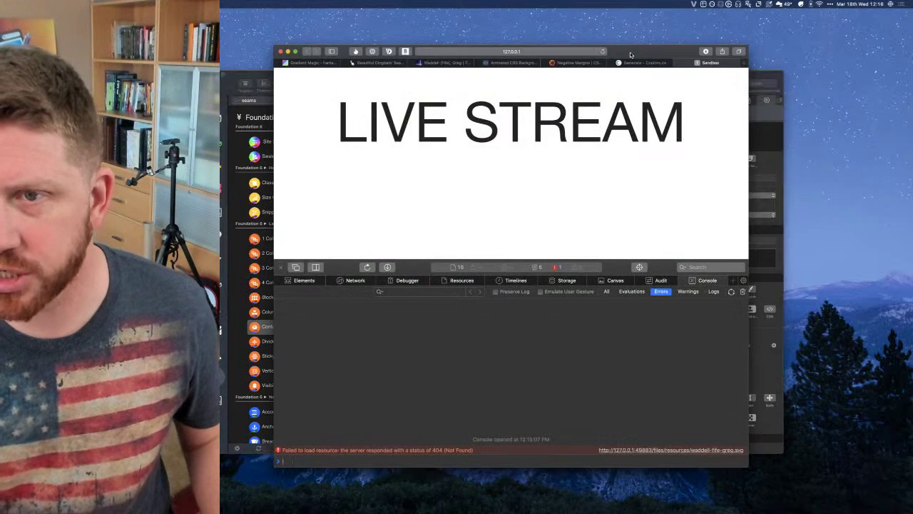
click(515, 63)
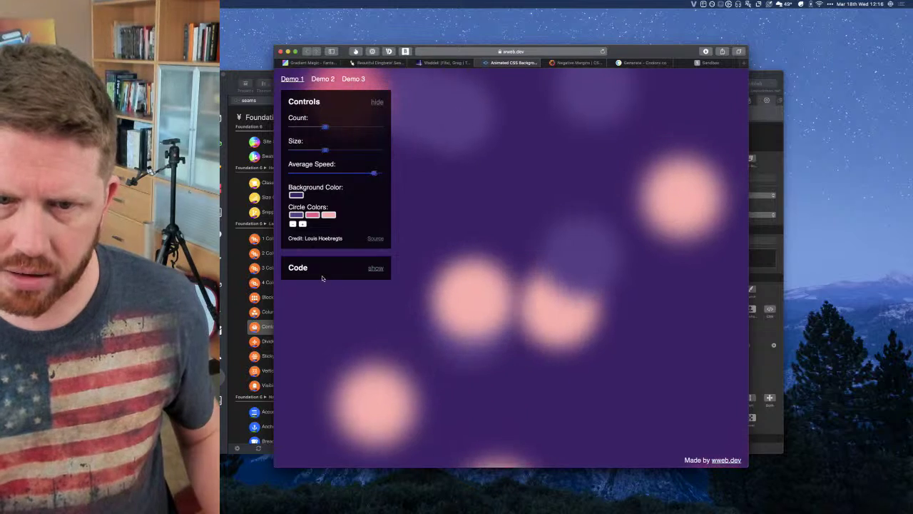
click(375, 268)
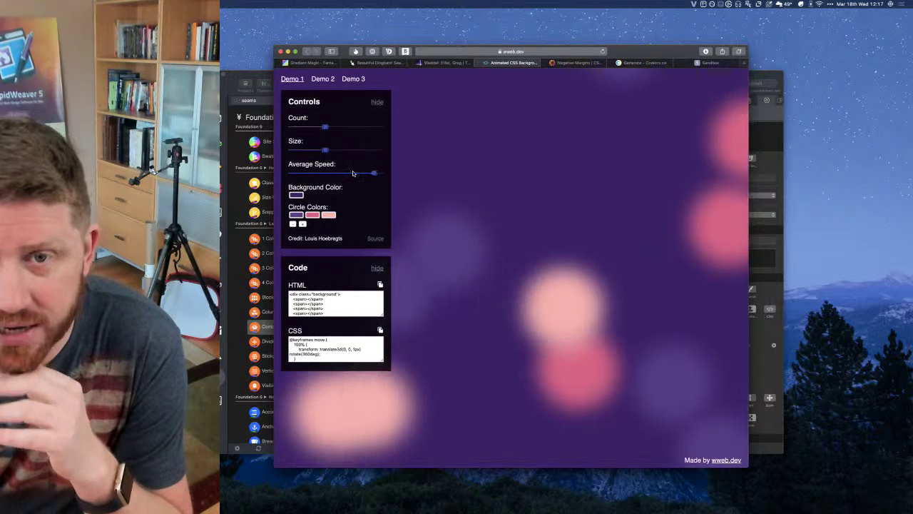
click(322, 79)
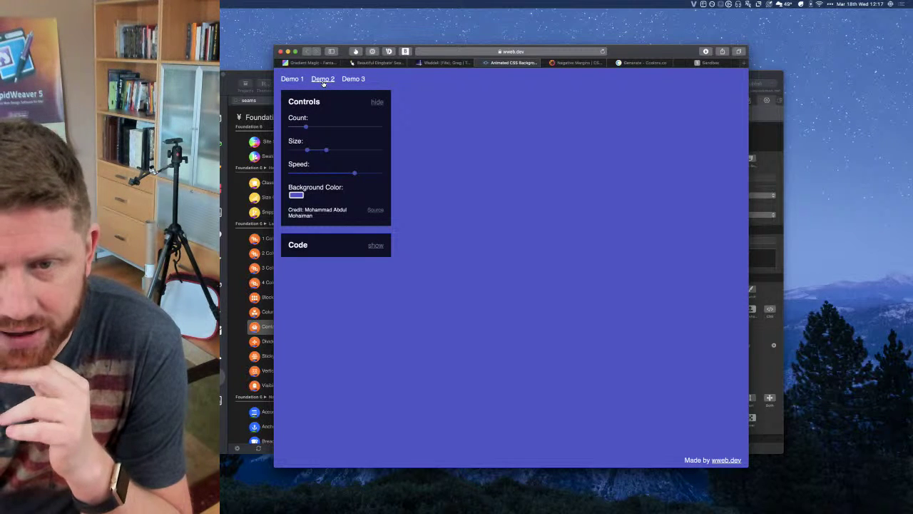
click(376, 245)
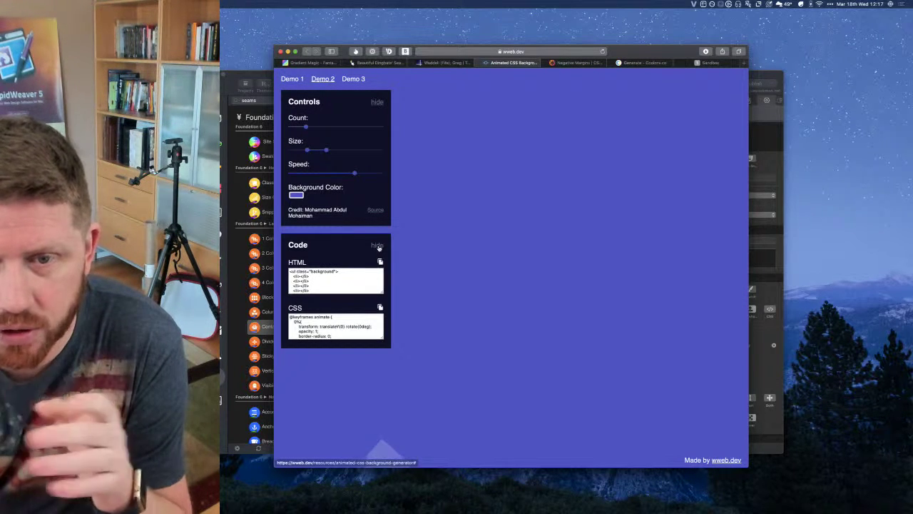
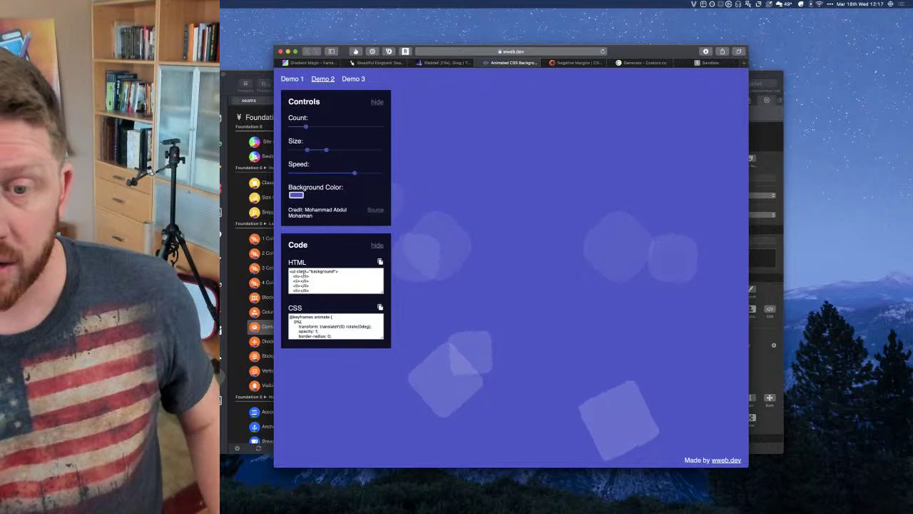
Return to RapidWeaver, try deleting the 1 Column stack from the banner container, and undo the deletion
drag(620, 52, 650, 37)
key(super+Tab)
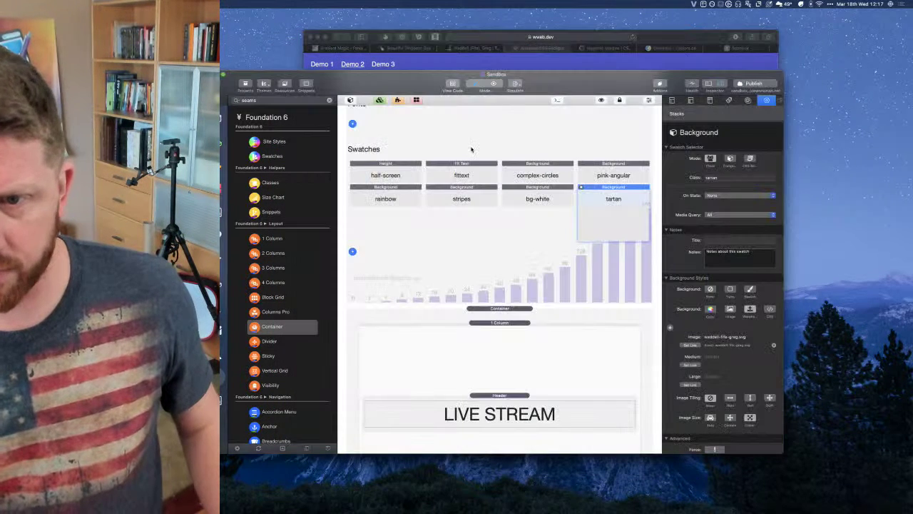
click(492, 328)
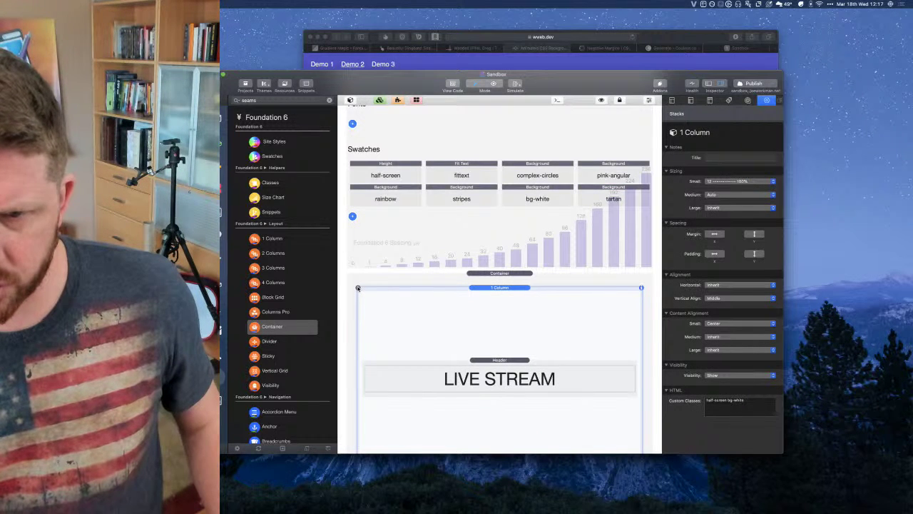
click(357, 287)
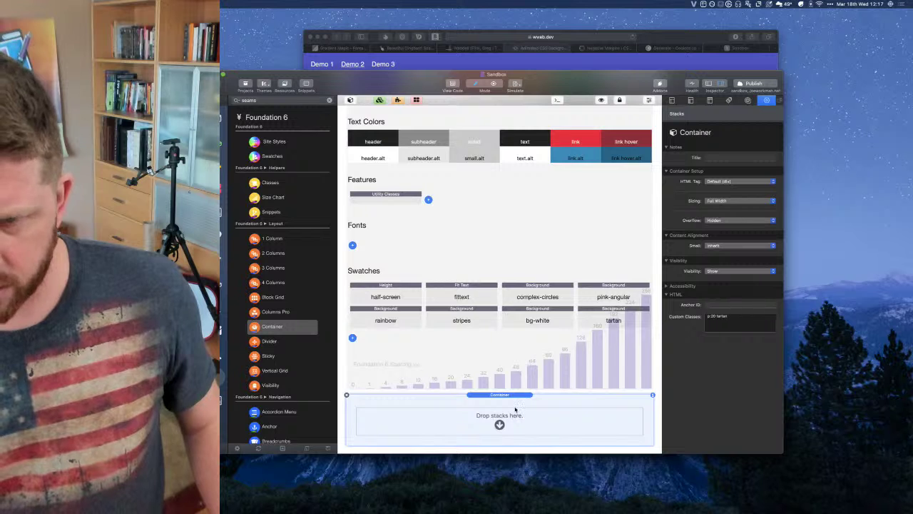
key(super+z)
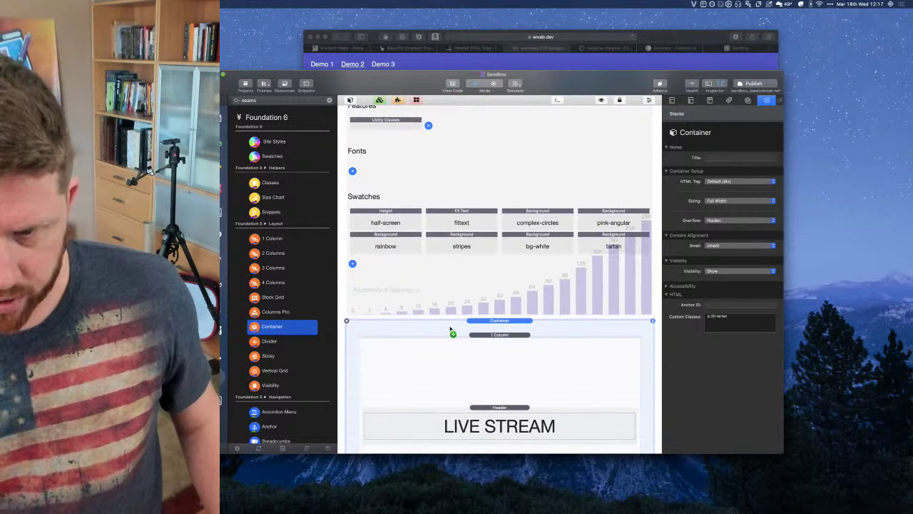
Add an empty Container stack above the banner container and select the banner container
mouse_move(450, 329)
mouse_down()
mouse_move(473, 320)
mouse_move(464, 321)
mouse_up()
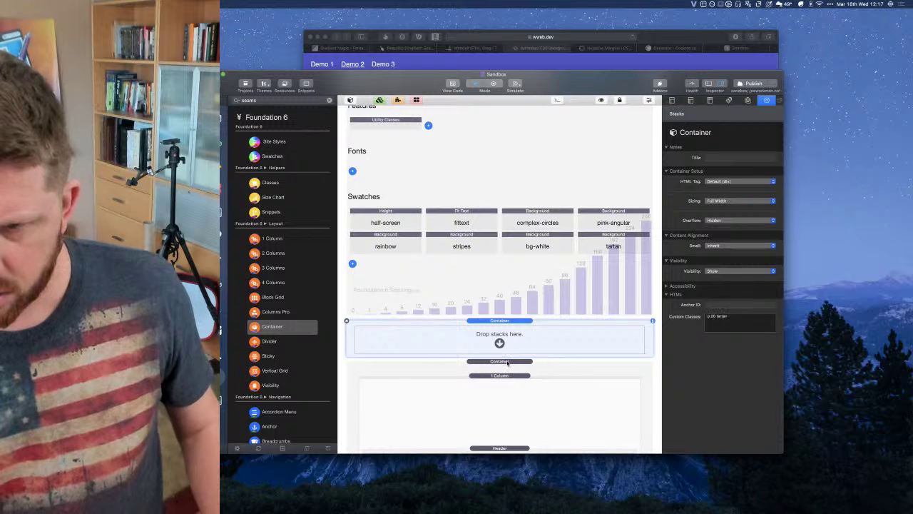
click(508, 363)
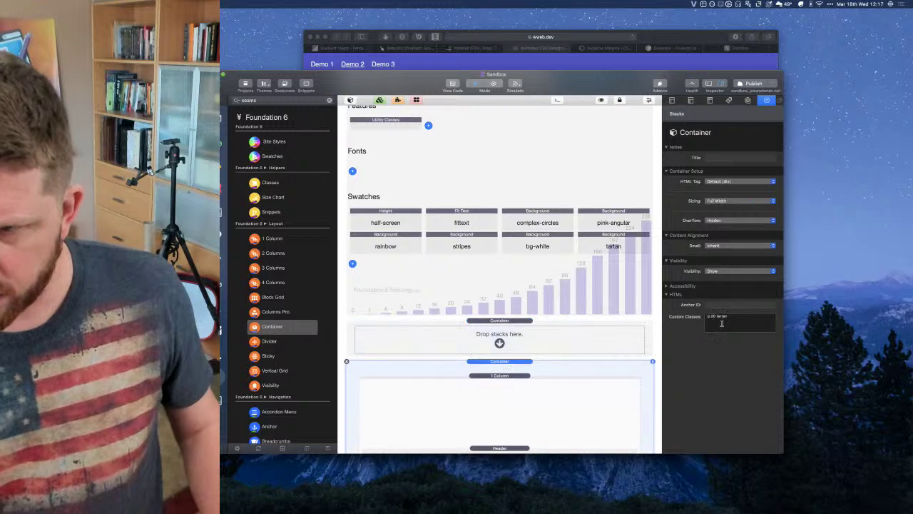
Assign the half-screen swatch class to the empty container above the tartan banner container
click(489, 328)
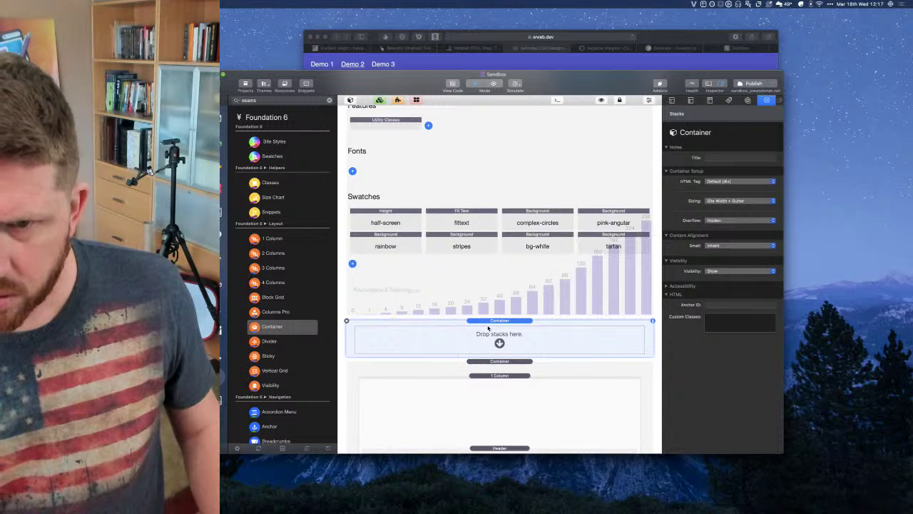
click(376, 214)
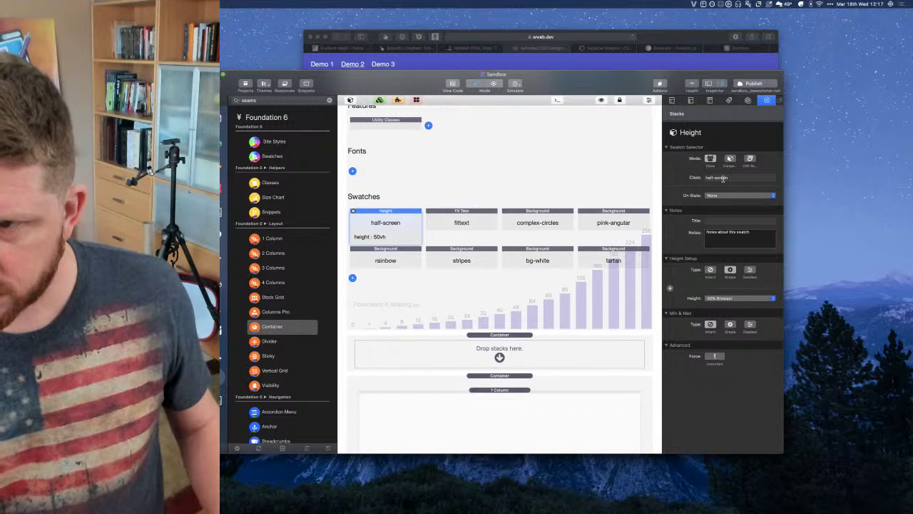
click(508, 357)
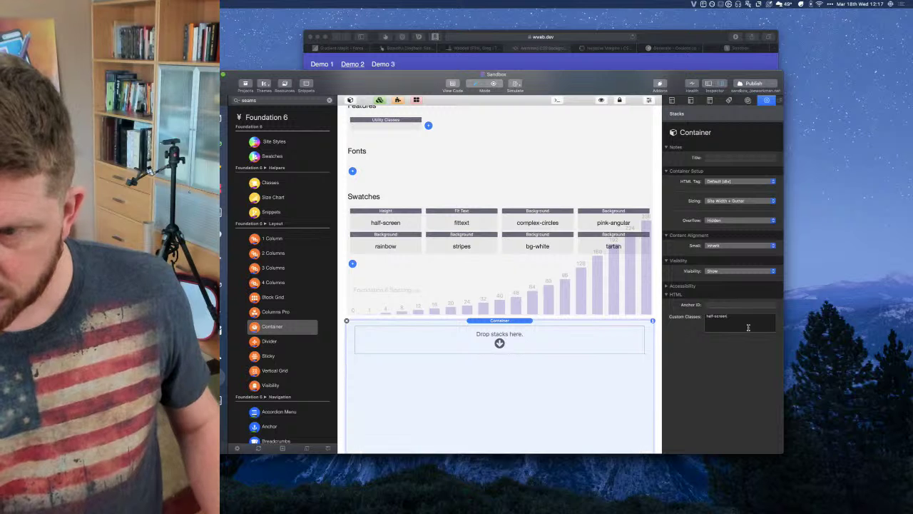
Add an HTML stack inside the half-screen container
scroll(487, 327, down, 5)
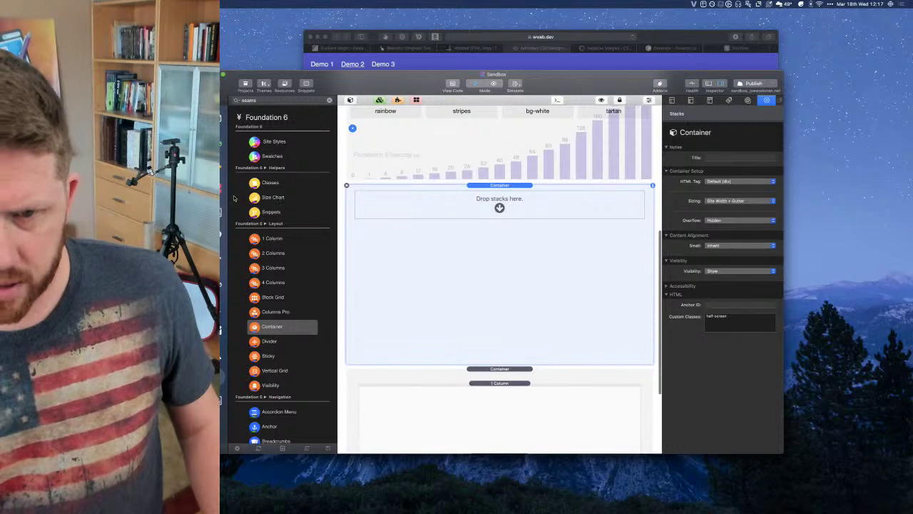
scroll(278, 365, down, 10)
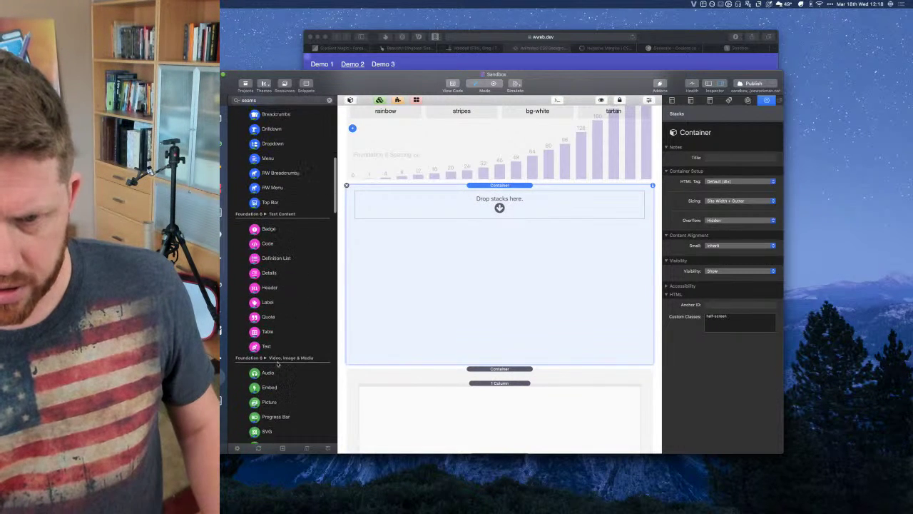
scroll(278, 364, down, 1)
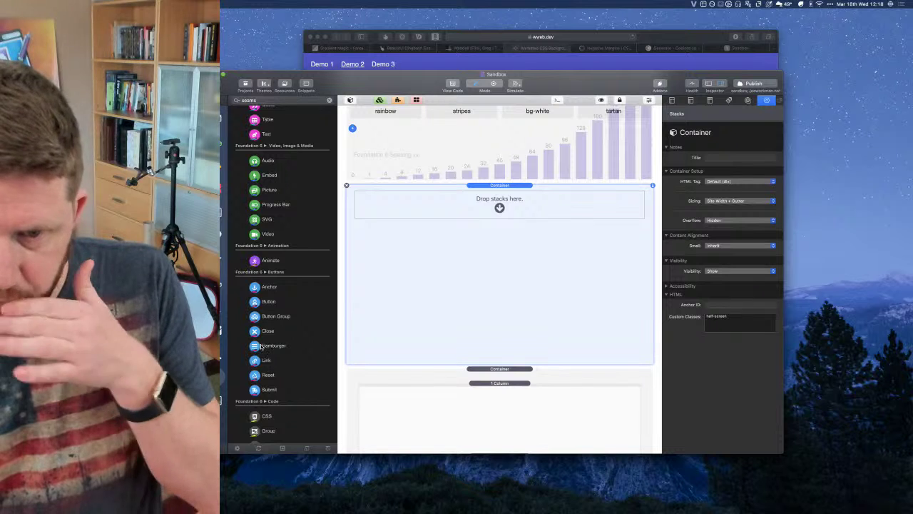
scroll(258, 316, down, 9)
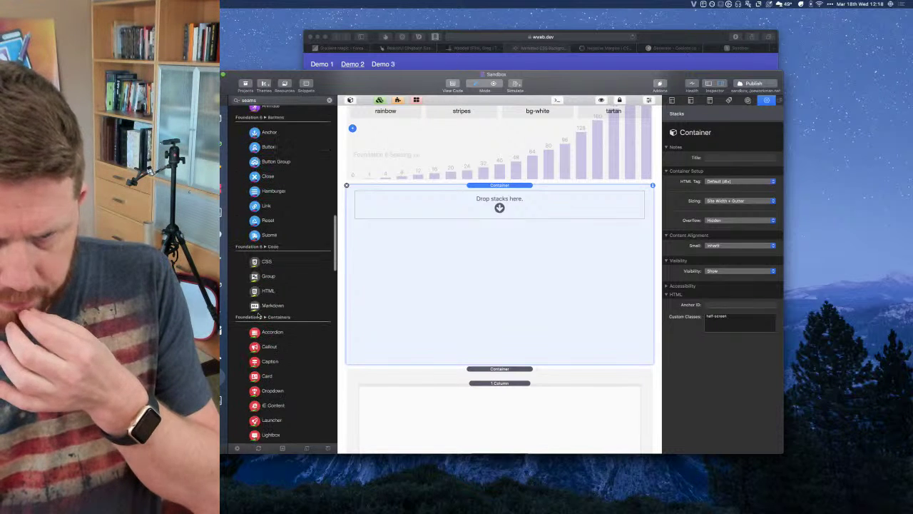
drag(330, 271, 512, 206)
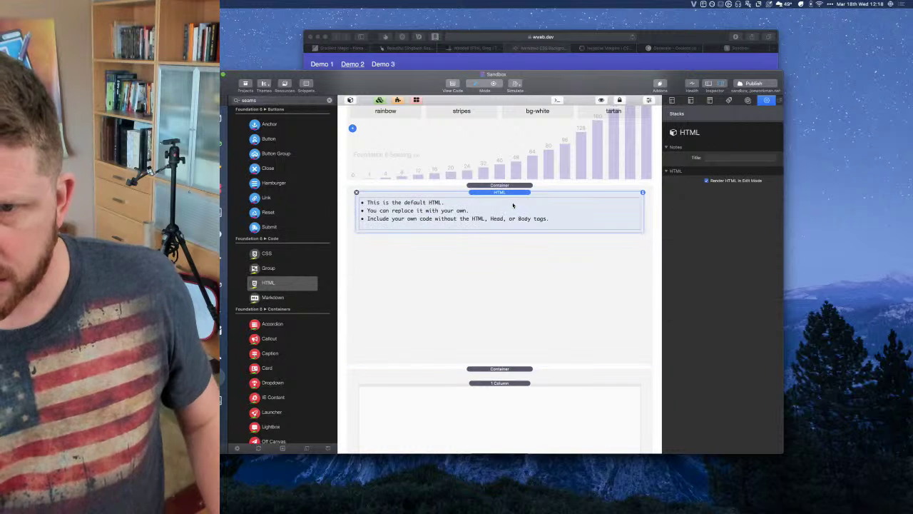
Copy Demo 2's HTML code from the Animated CSS Background generator and replace the HTML stack's default content with it
click(507, 63)
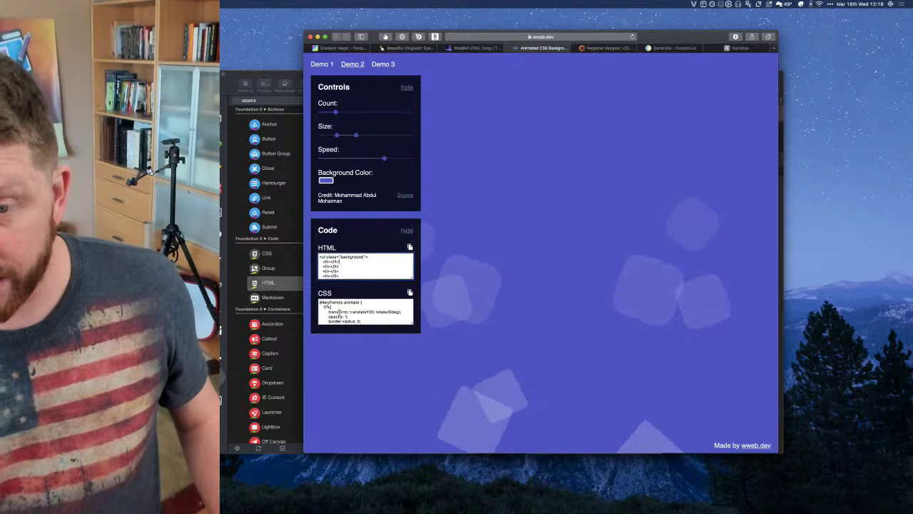
click(411, 248)
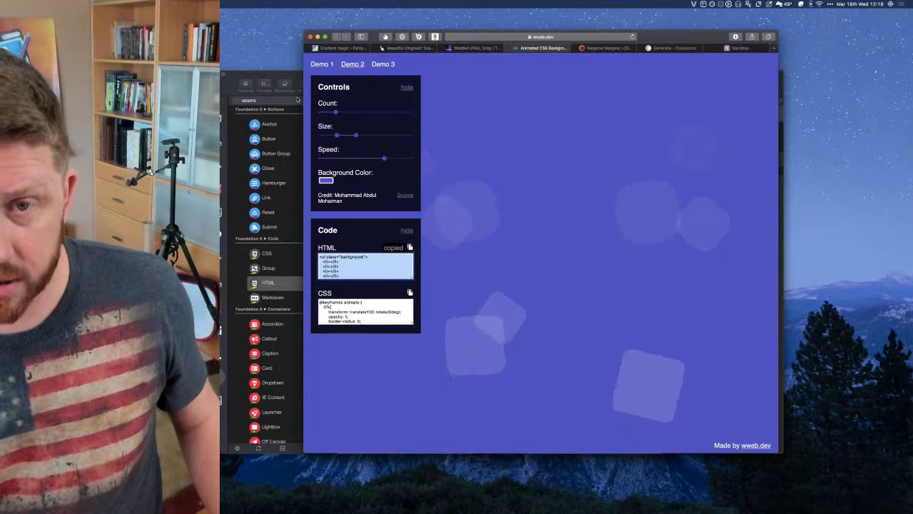
click(293, 74)
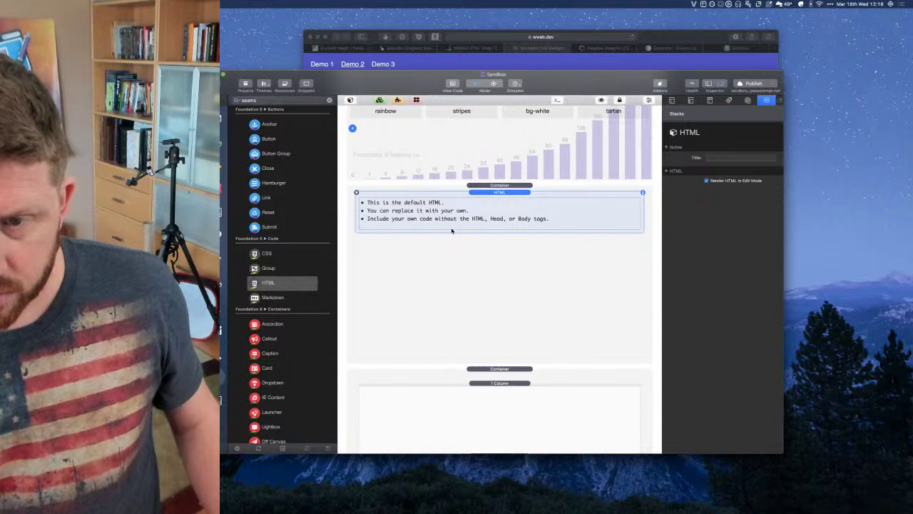
double_click(445, 223)
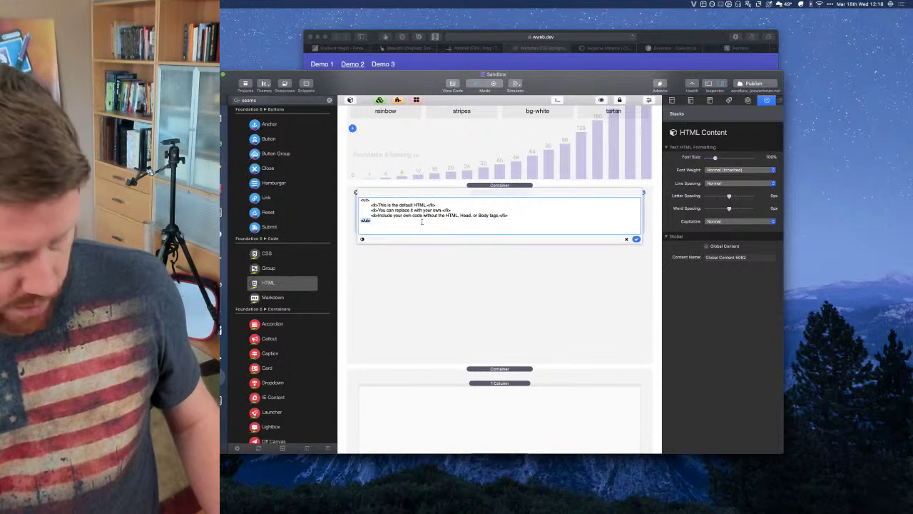
key(super+a)
key(super+v)
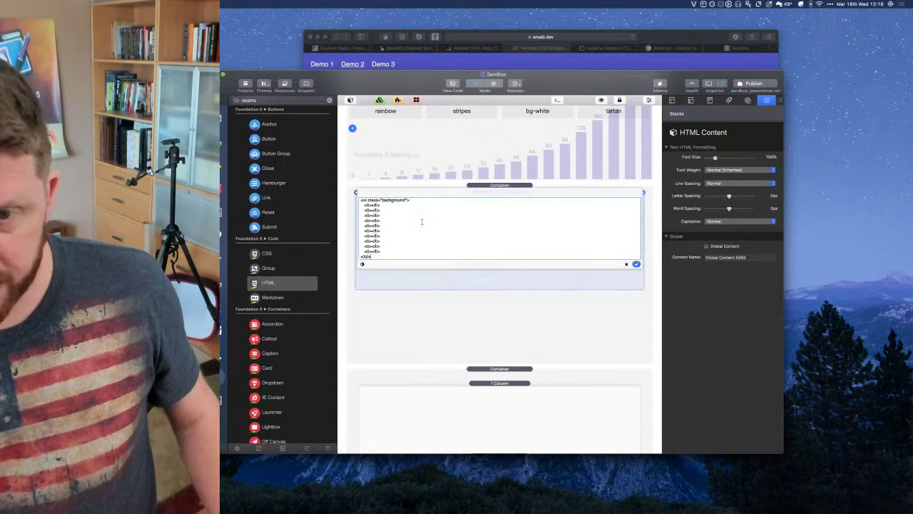
click(637, 264)
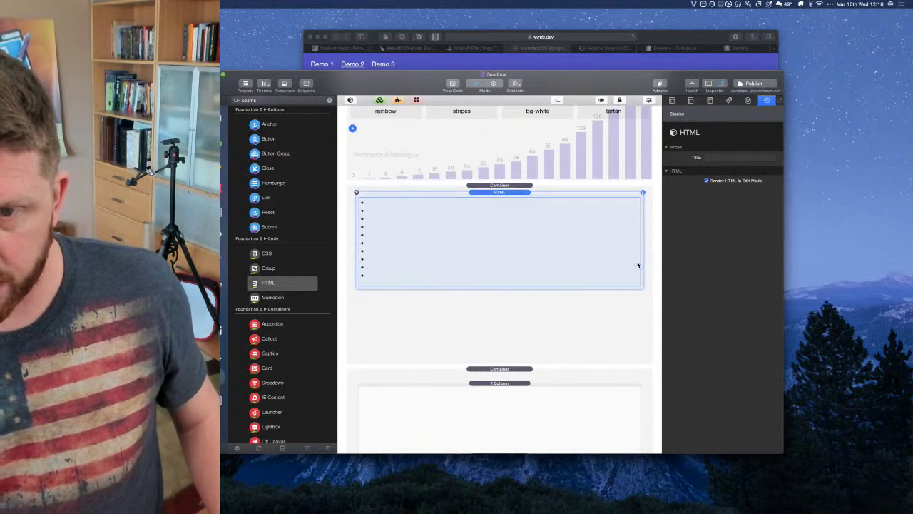
Add a CSS stack below the HTML stack and replace its default code with Demo 2's CSS copied from the generator
click(256, 267)
drag(258, 253, 468, 290)
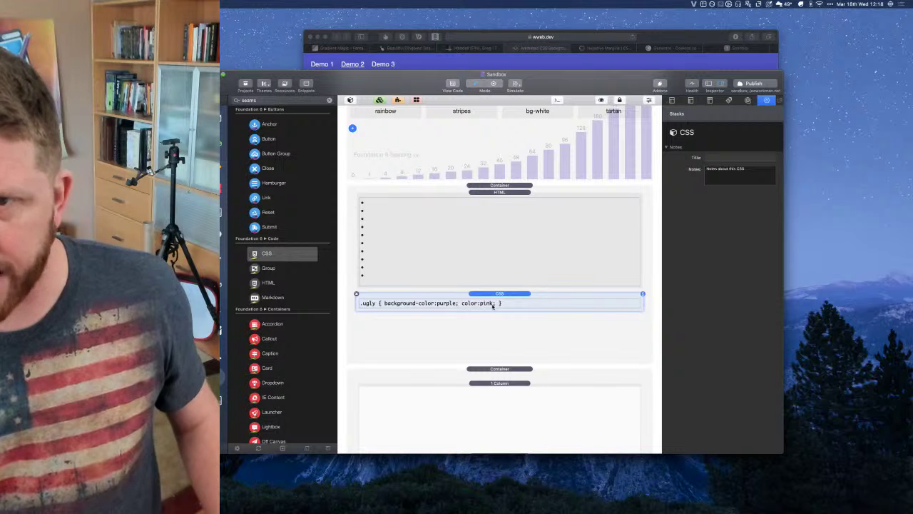
click(595, 56)
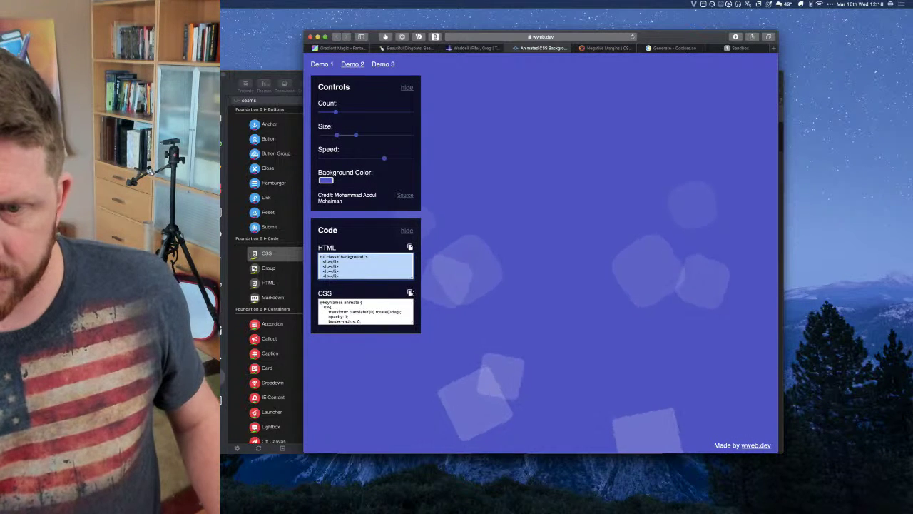
click(410, 294)
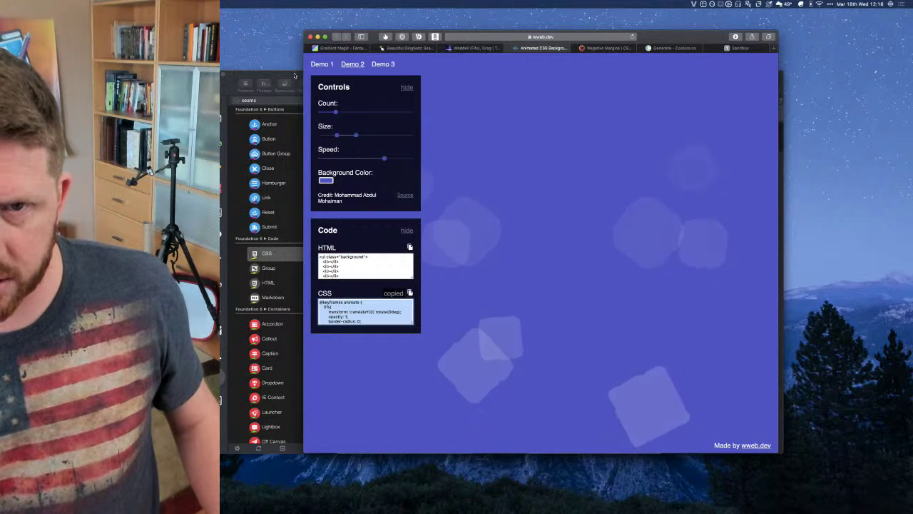
key(super+Tab)
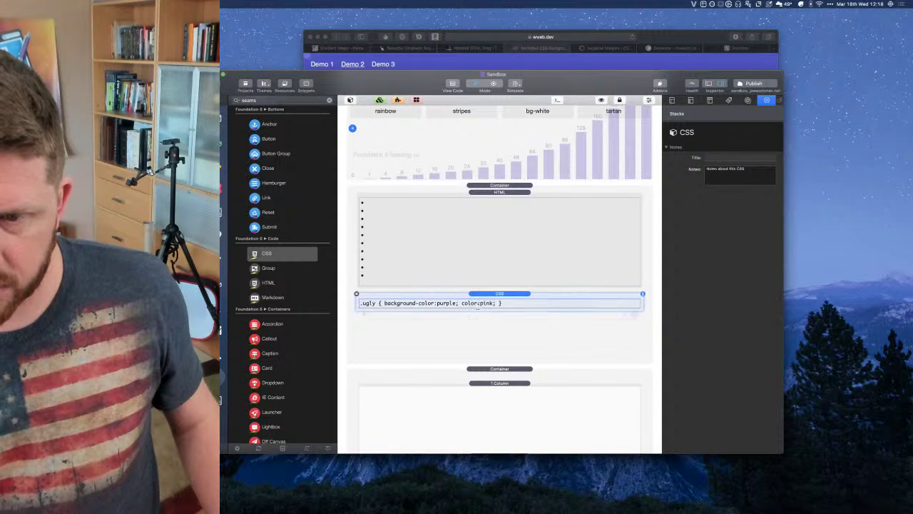
double_click(473, 303)
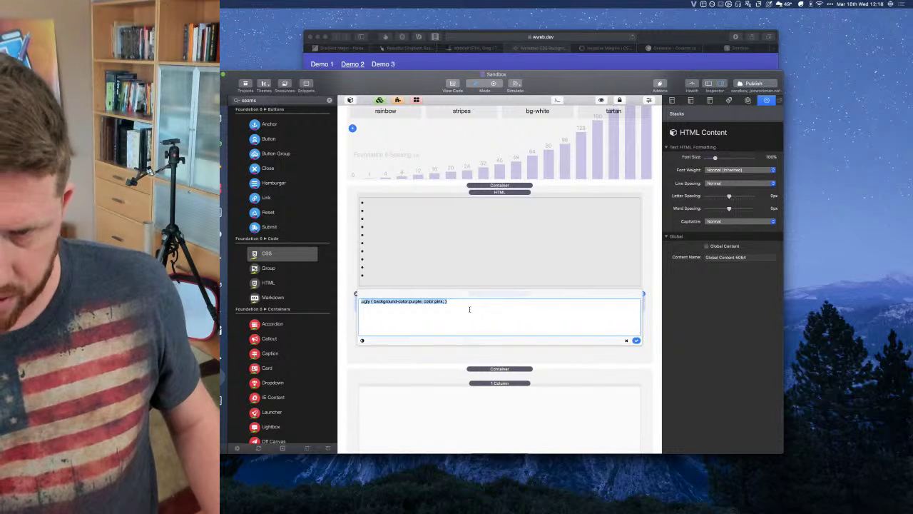
key(super+v)
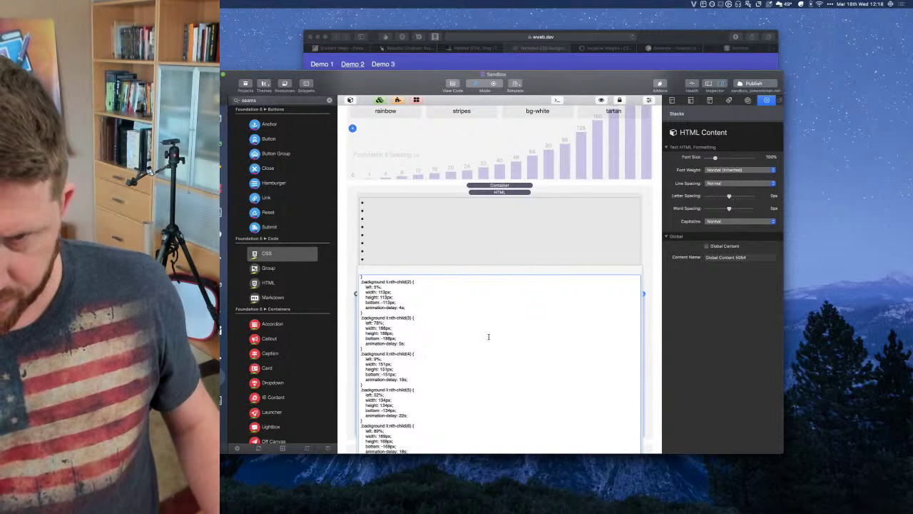
click(650, 348)
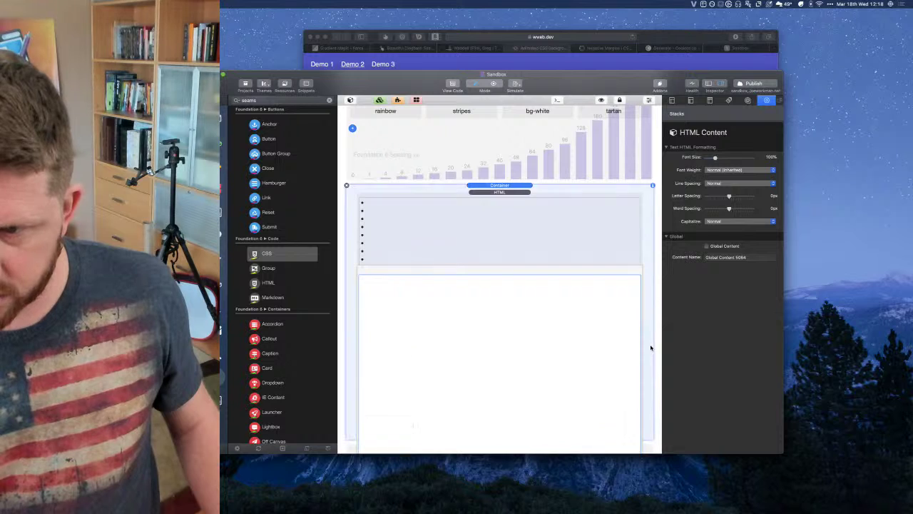
click(491, 240)
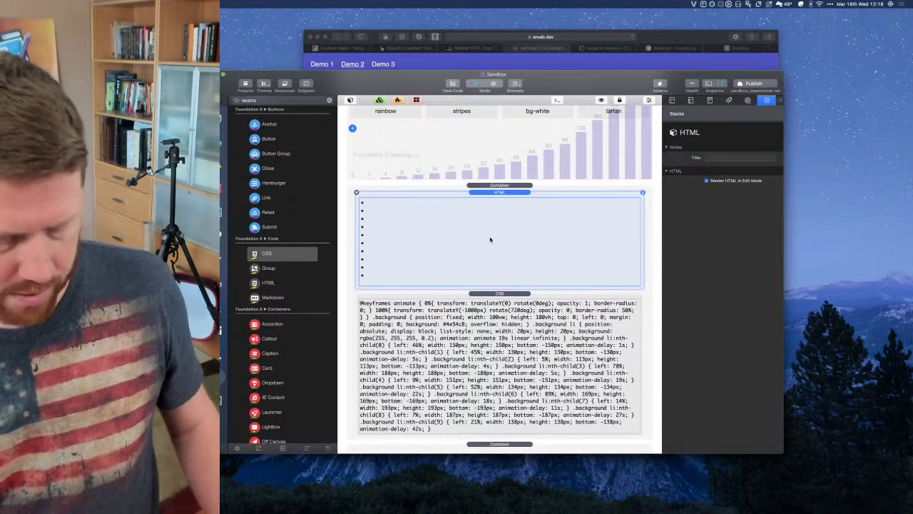
Reload the Sandbox page preview in the browser and close the web inspector to view the animated background
key(super+Tab)
key(super+9)
key(super+r)
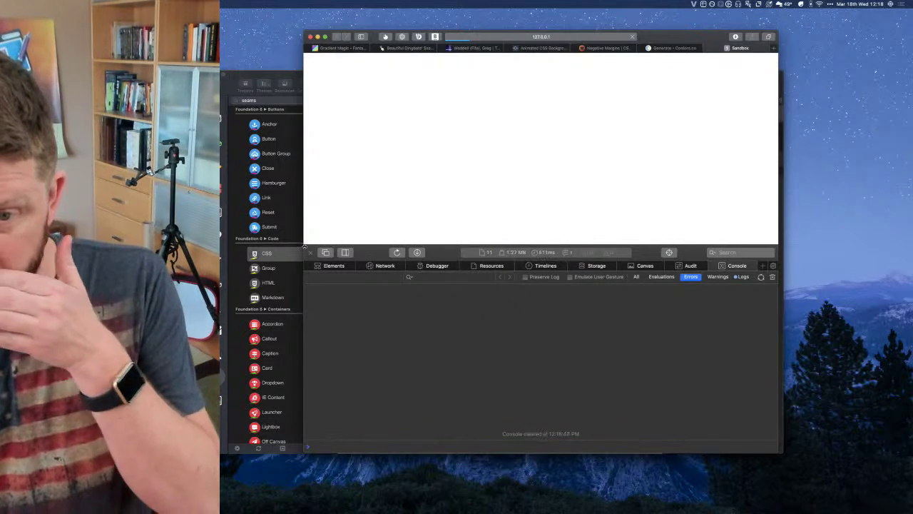
click(311, 253)
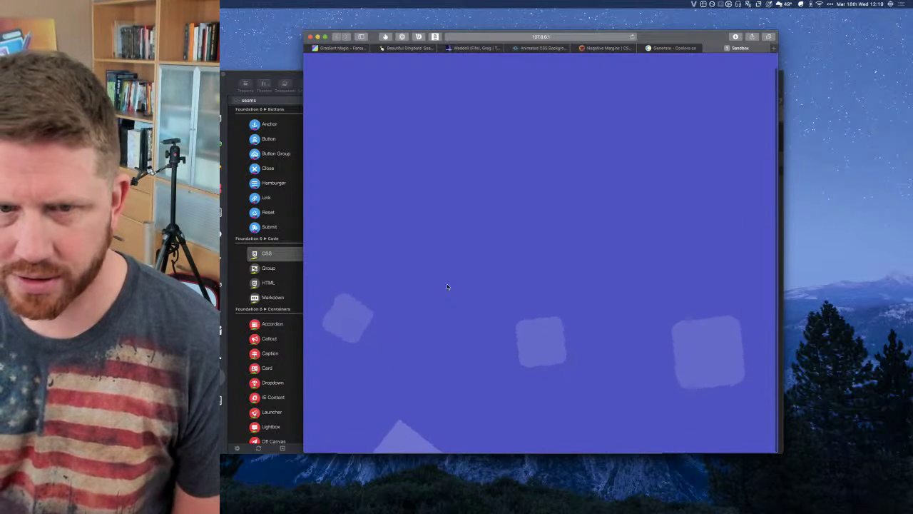
Return to RapidWeaver and review the pasted CSS and the settings of the half-screen and tartan containers
click(289, 74)
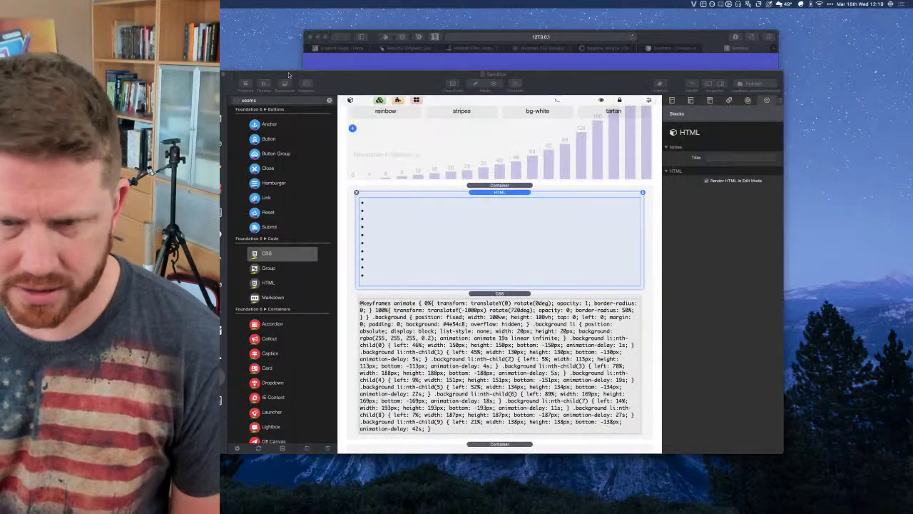
scroll(450, 340, down, 4)
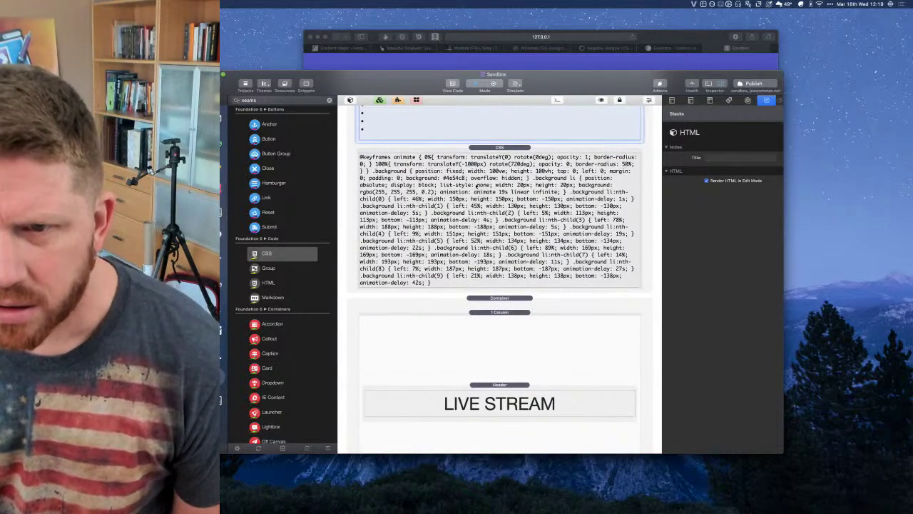
scroll(476, 185, up, 1)
click(477, 160)
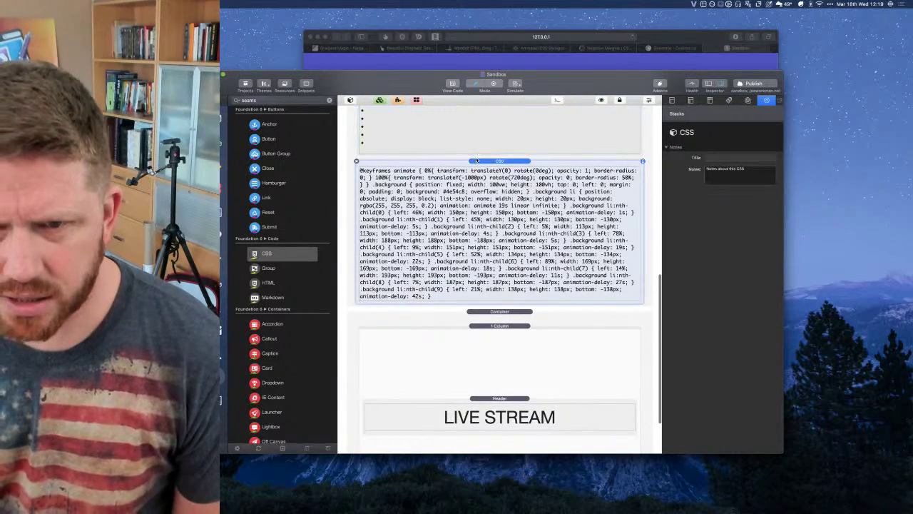
scroll(477, 161, up, 5)
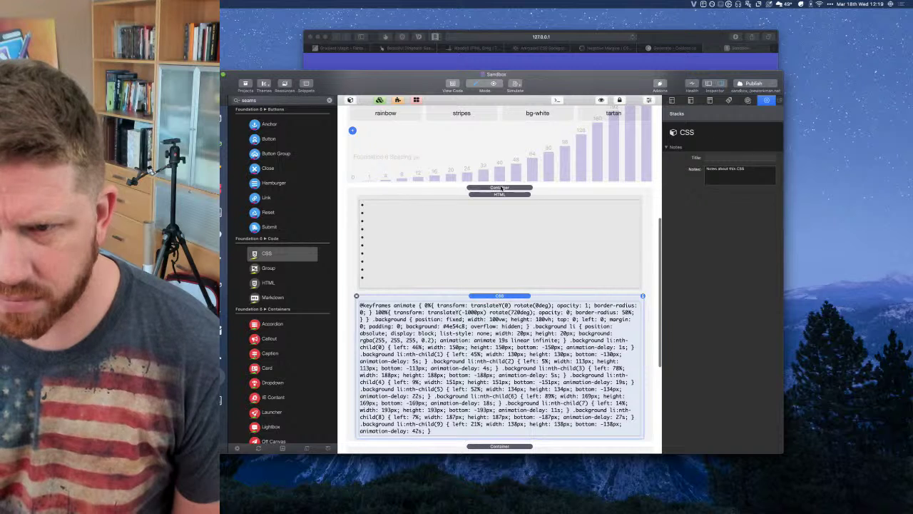
click(503, 188)
scroll(501, 189, down, 7)
click(499, 247)
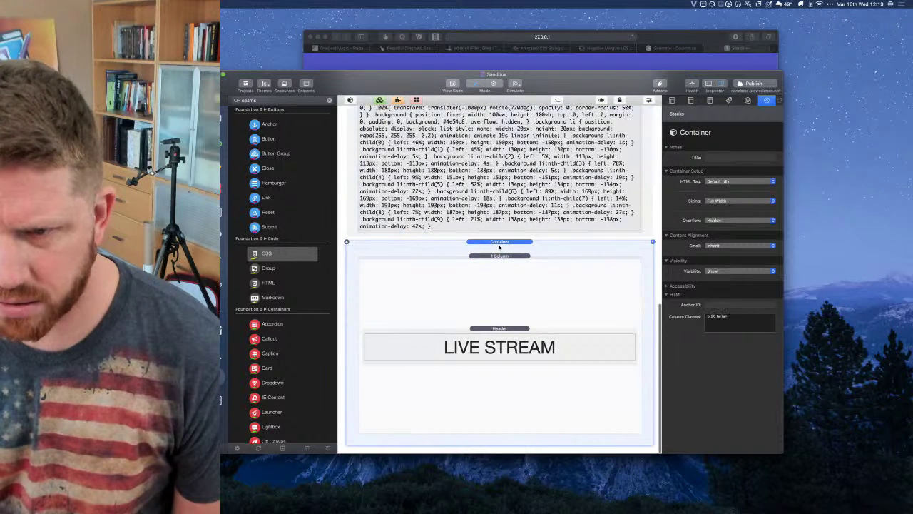
Inspect the page preview's markup in the browser, checking the styles of the tartan, half-screen and grid-container divs
click(592, 30)
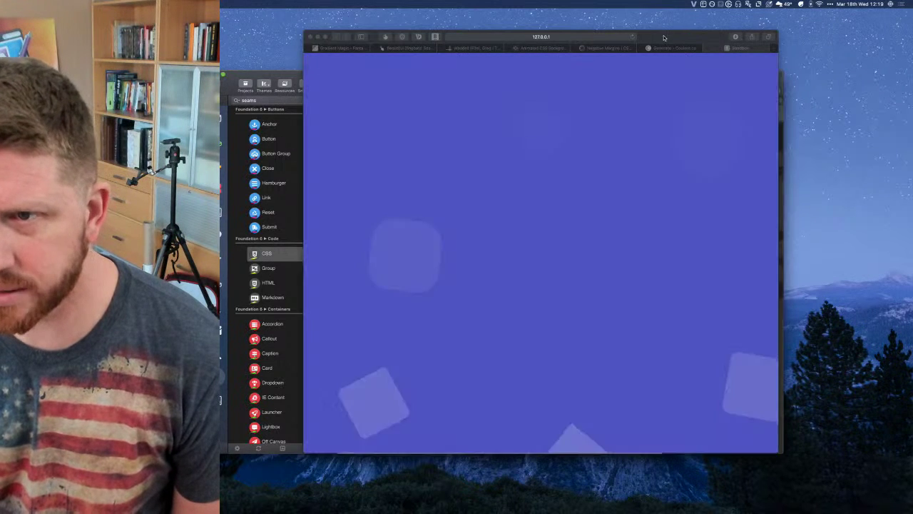
right_click(511, 290)
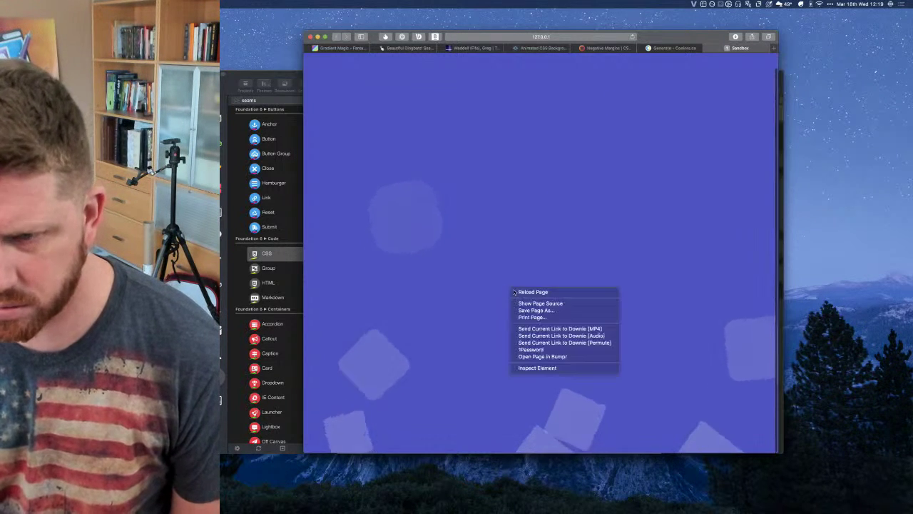
click(536, 368)
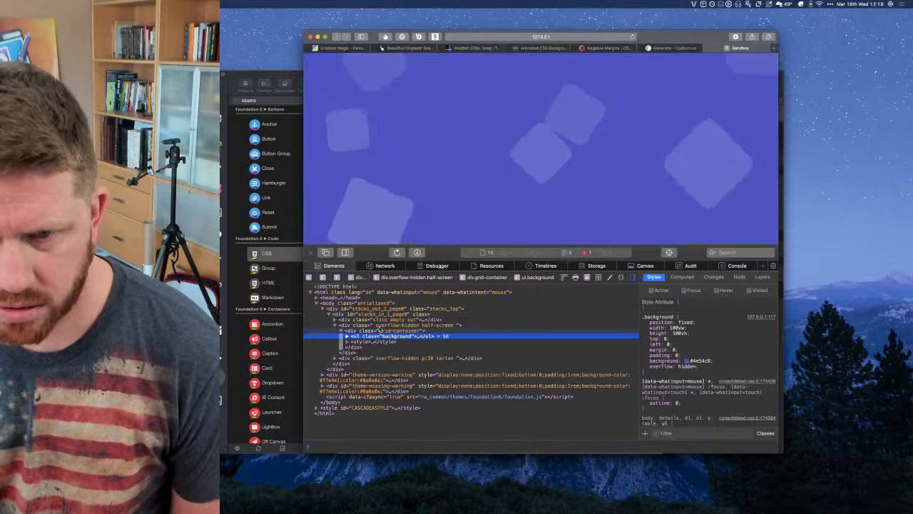
click(389, 358)
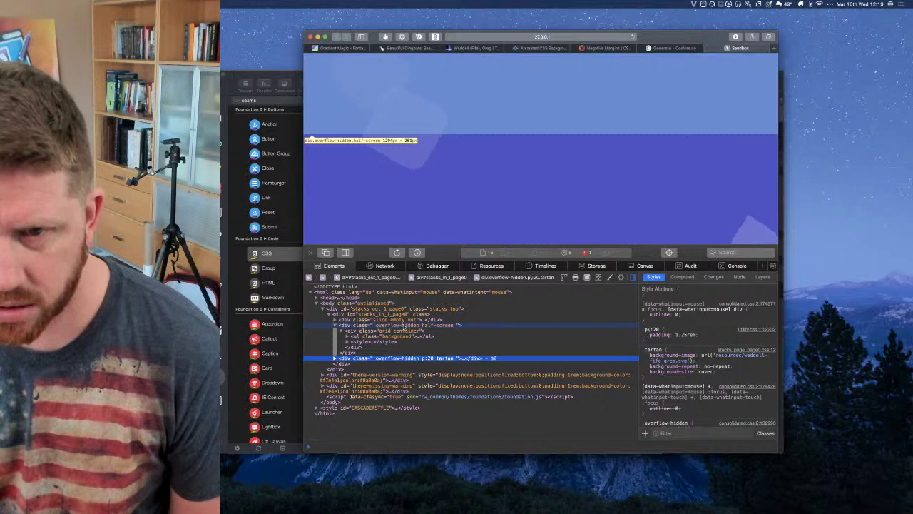
click(403, 326)
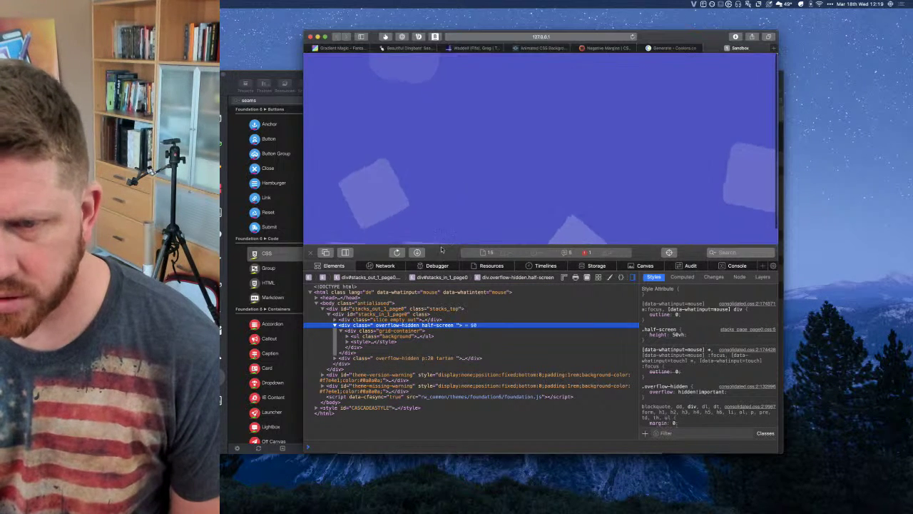
click(413, 331)
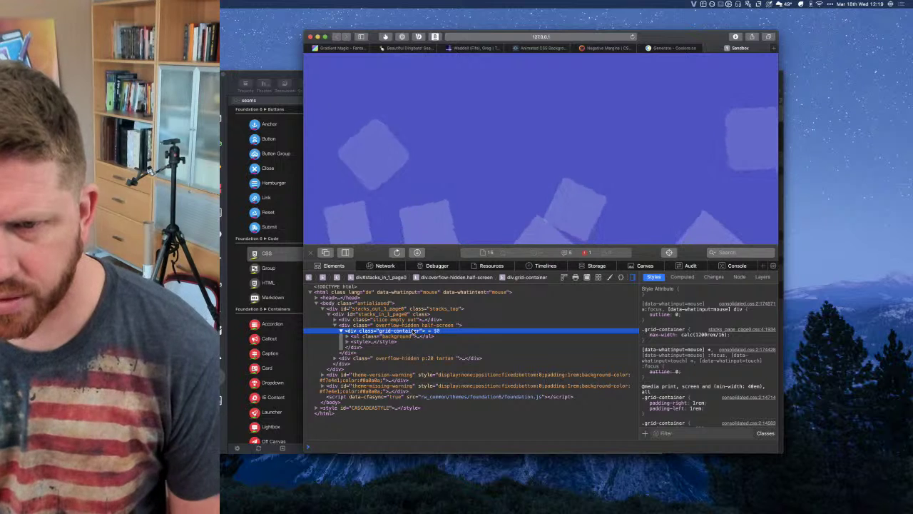
Inspect the styles of the background list and its parent grid-container and half-screen divs in the page preview's markup
key(Down)
key(Down)
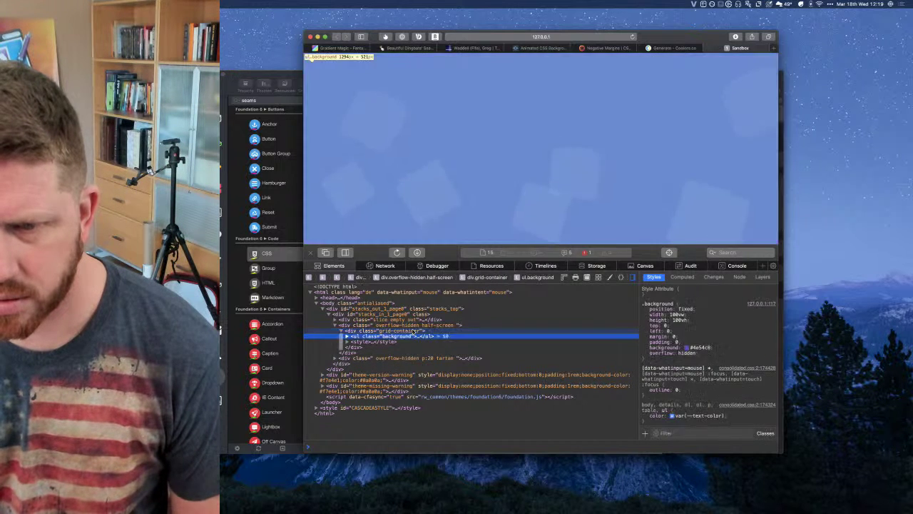
key(Up)
key(Right)
key(Left)
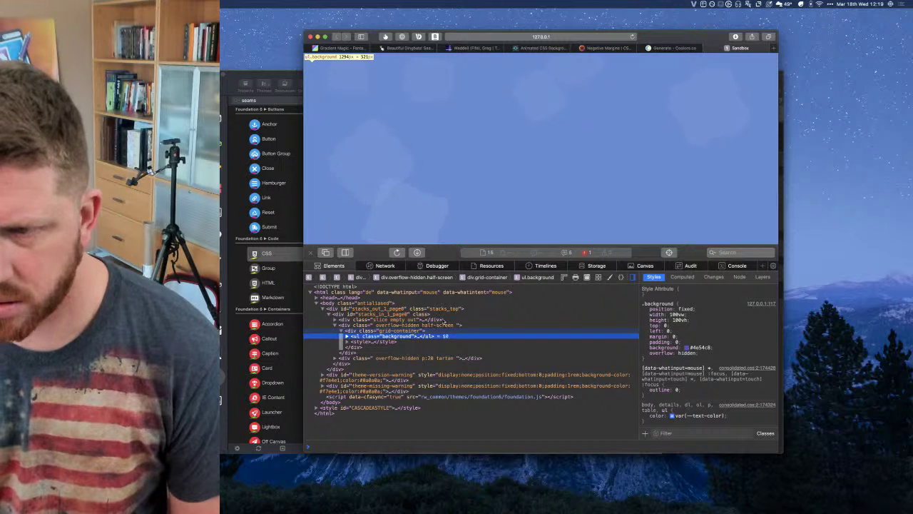
scroll(689, 347, down, 4)
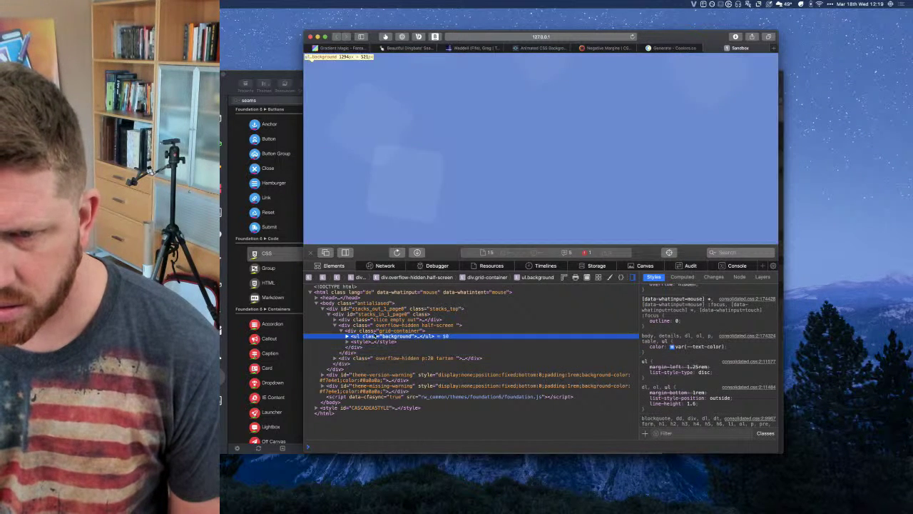
click(384, 330)
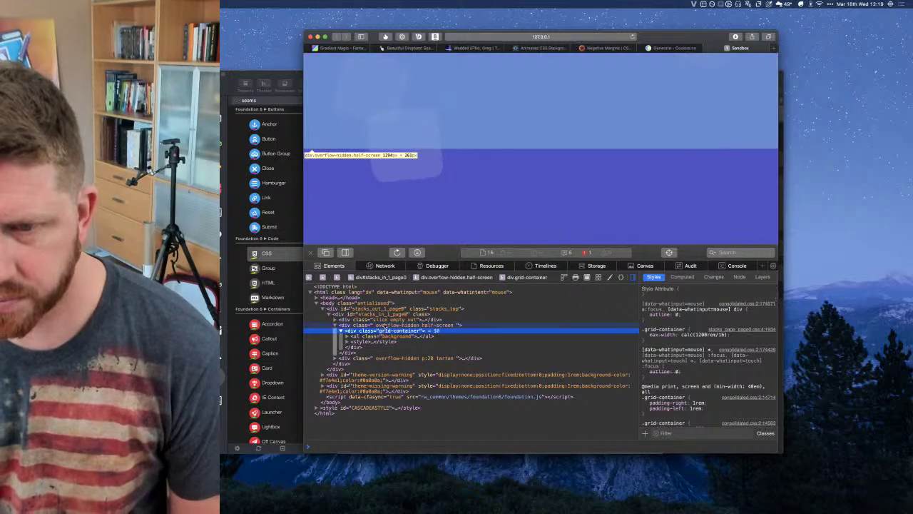
key(Up)
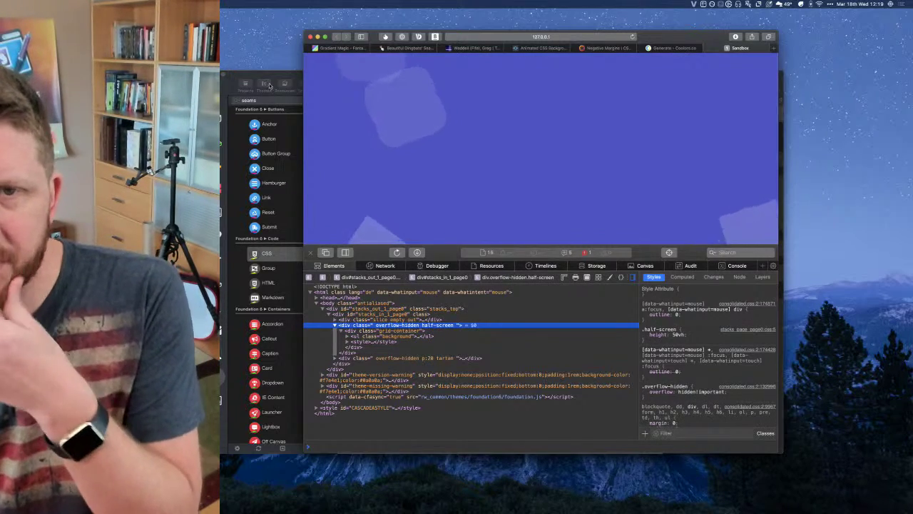
In RapidWeaver, move the HTML stack and the CSS stack out of the half-screen container, placing both directly above it
key(super+Tab)
scroll(483, 263, up, 1)
scroll(483, 264, up, 4)
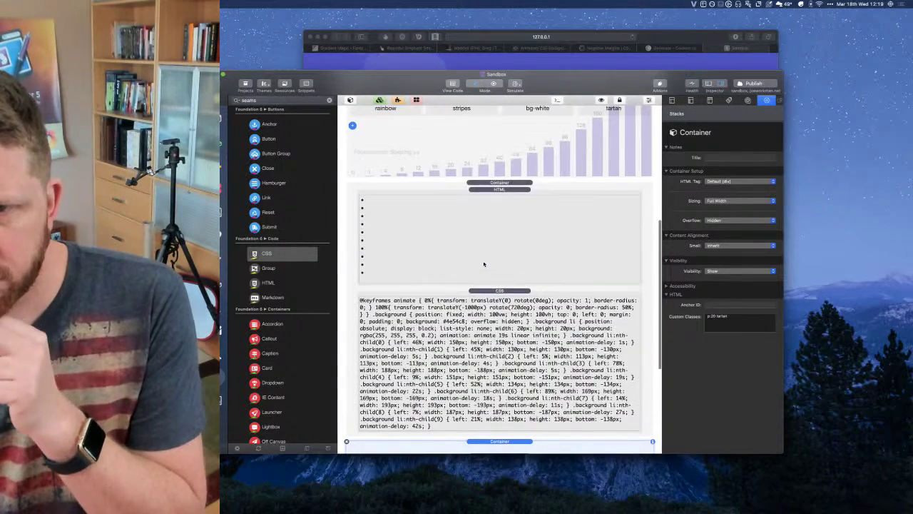
click(490, 220)
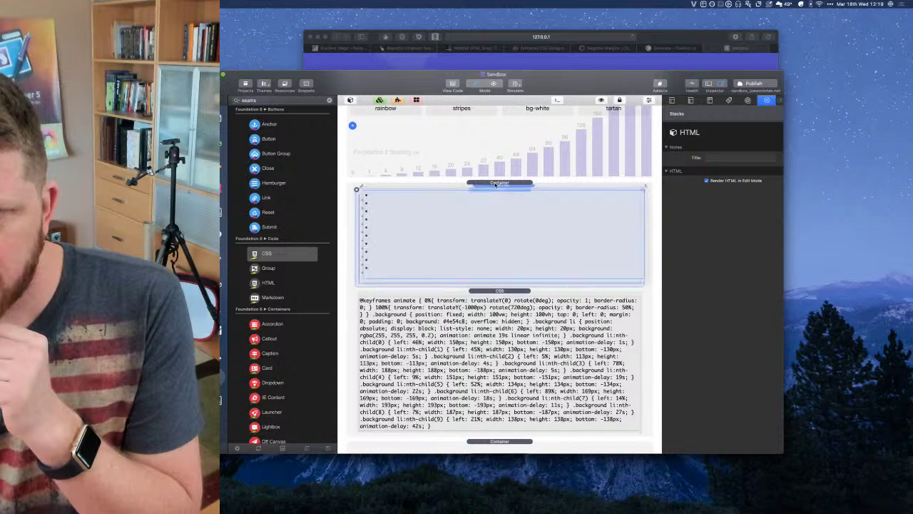
drag(496, 185, 495, 184)
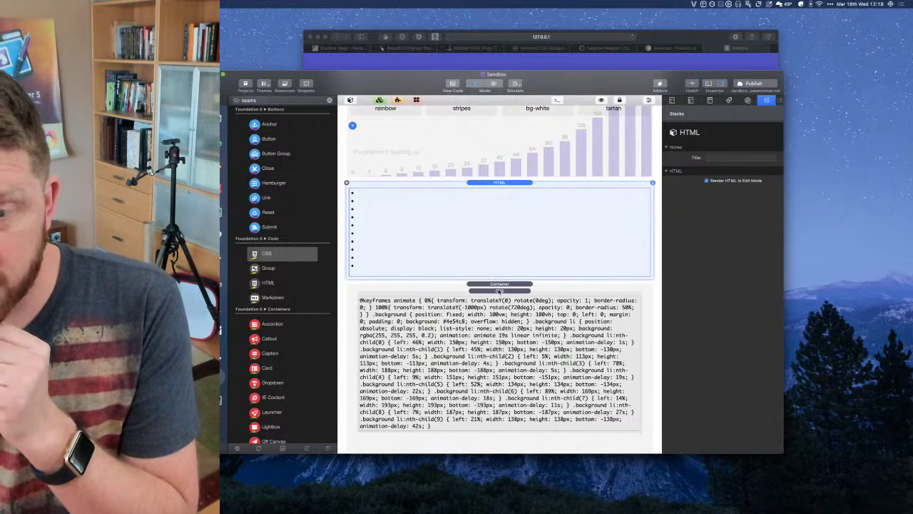
click(497, 292)
drag(500, 287, 500, 284)
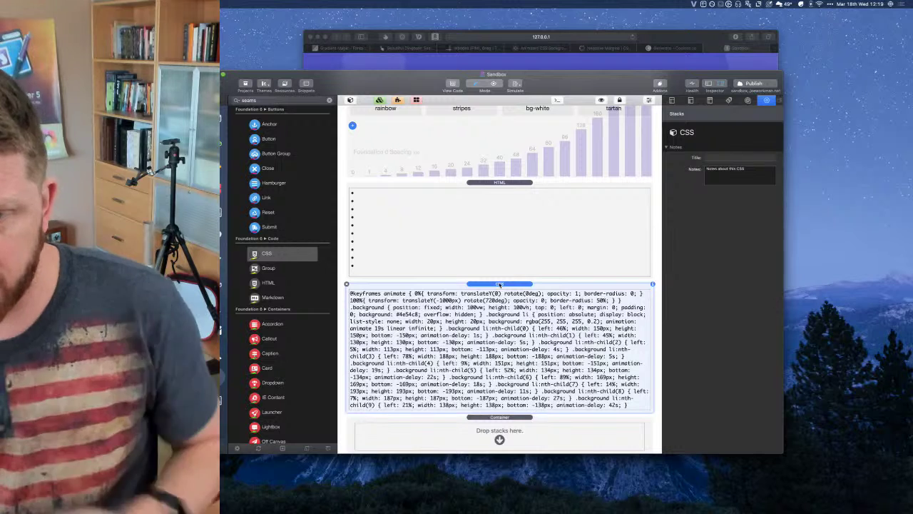
Reload the Sandbox page preview in the browser and close the web inspector to check the animated background at full height
key(super+Tab)
key(super+r)
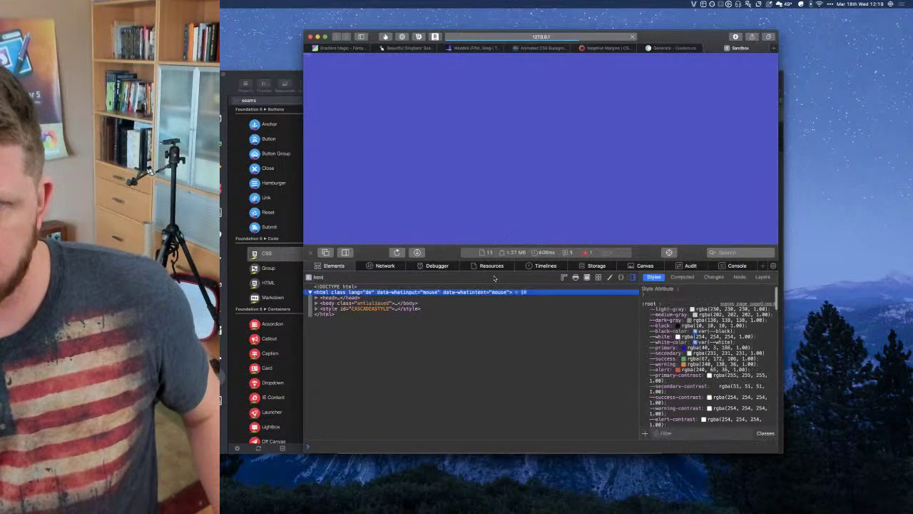
click(311, 253)
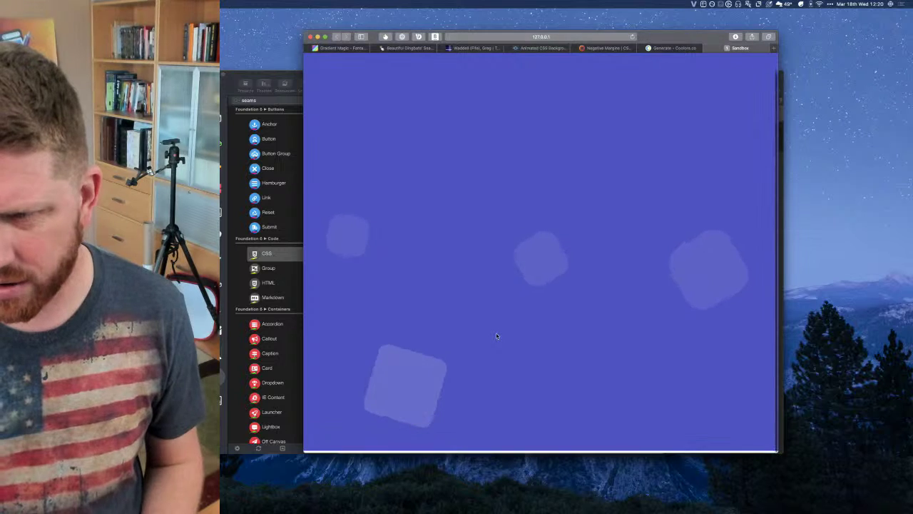
Close the Sandbox preview tab and view Demo 1 and Demo 3 in the Animated CSS Background Generator
click(705, 50)
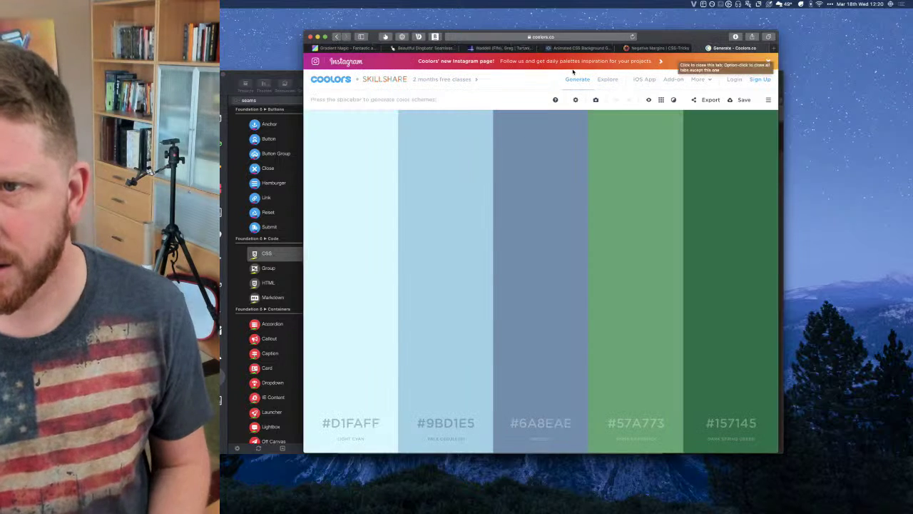
click(578, 48)
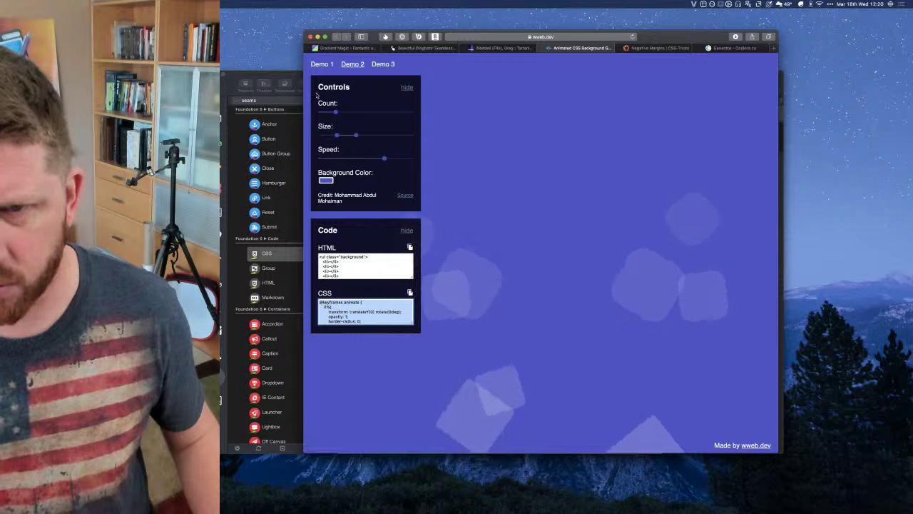
click(322, 64)
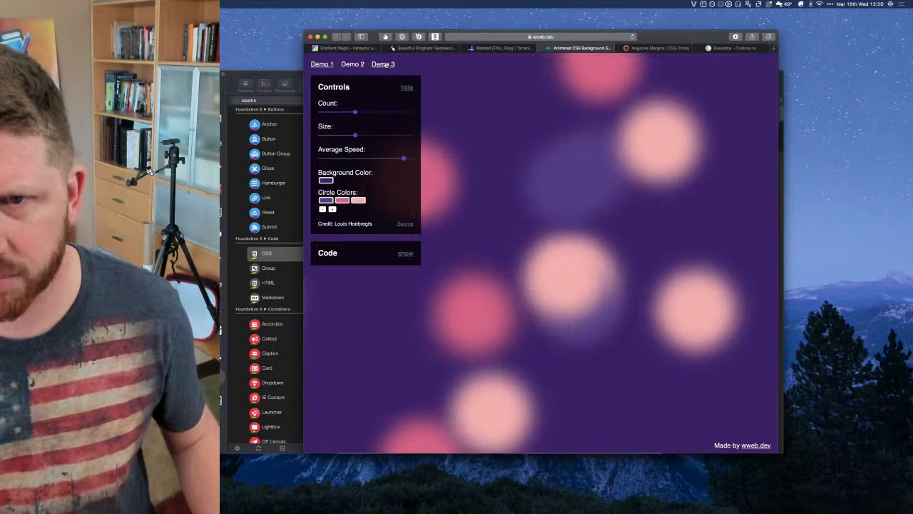
click(386, 64)
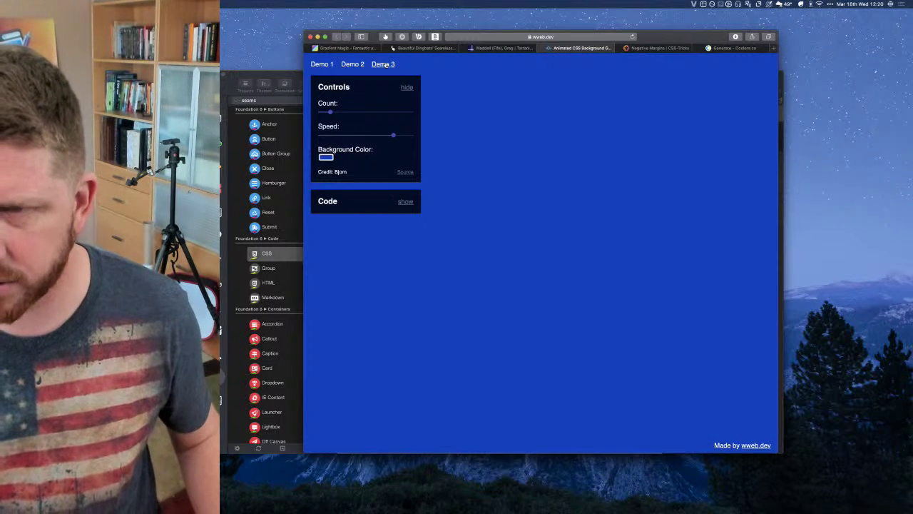
Show the full web address of the animated CSS background generator page
click(556, 37)
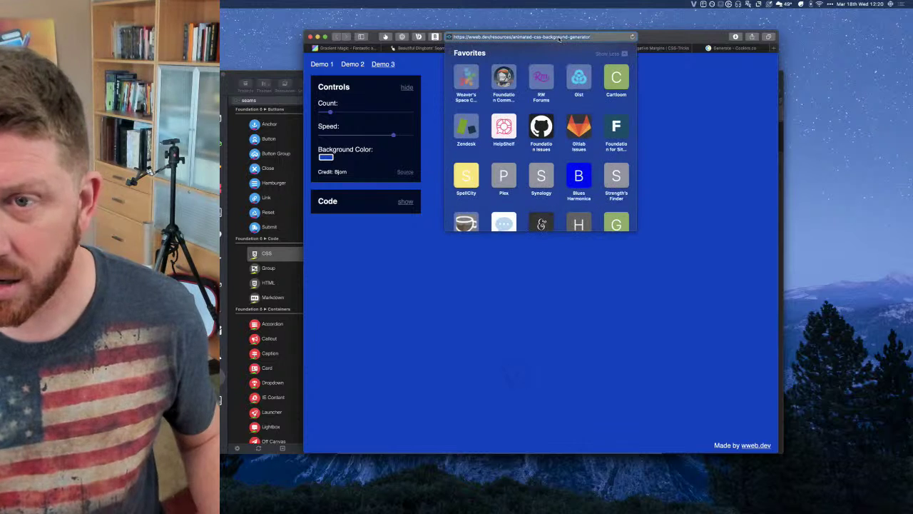
click(697, 116)
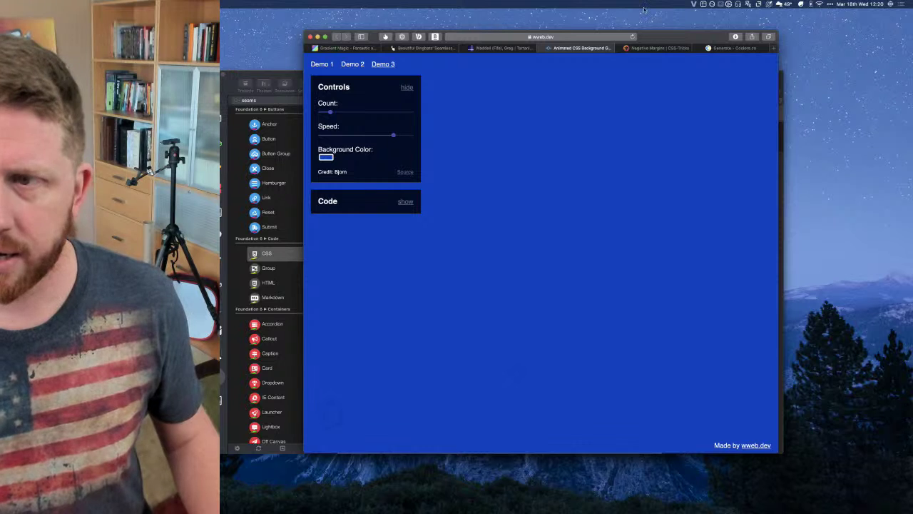
Switch to the Coolors generator page and generate new random palettes until one contains the dark red #621708
click(724, 47)
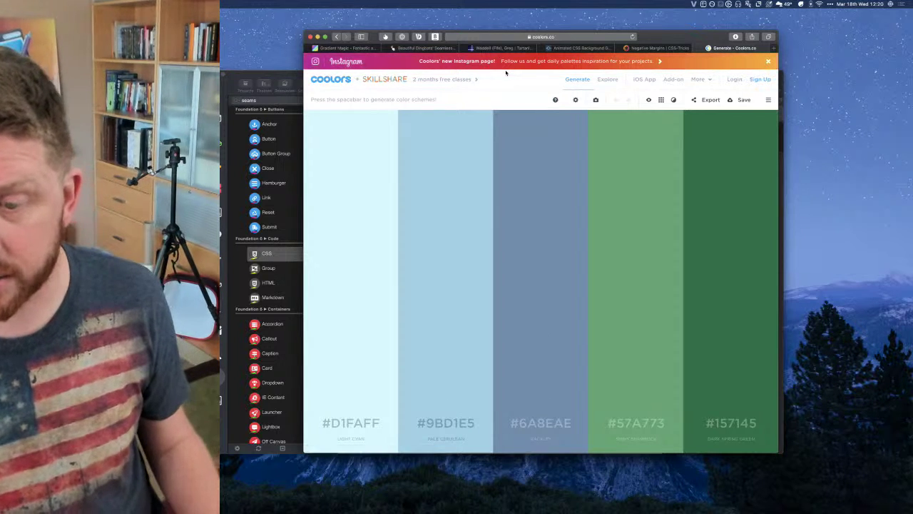
key(space)
key(space)
key(space)
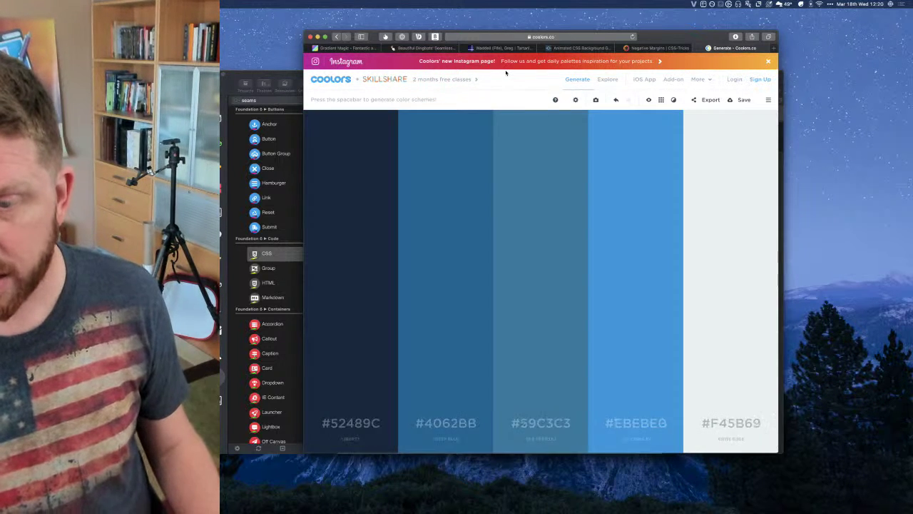
key(space)
key(space)
key(space)
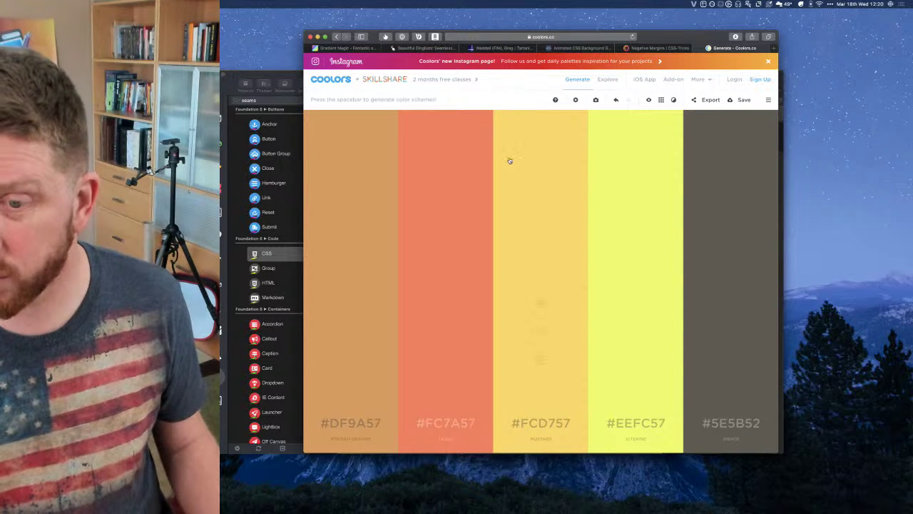
key(space)
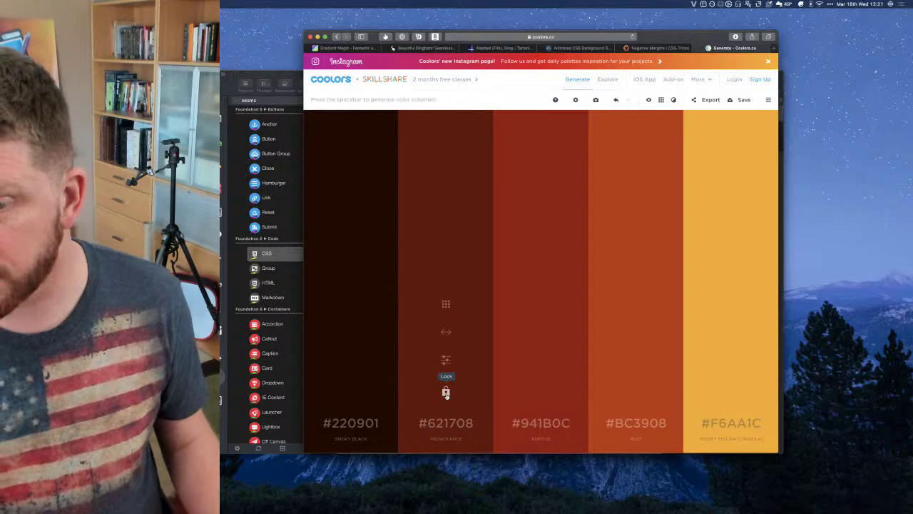
Lock the dark red #621708 and regenerate the other palette colors until the first is the blue #3C91E6
click(446, 393)
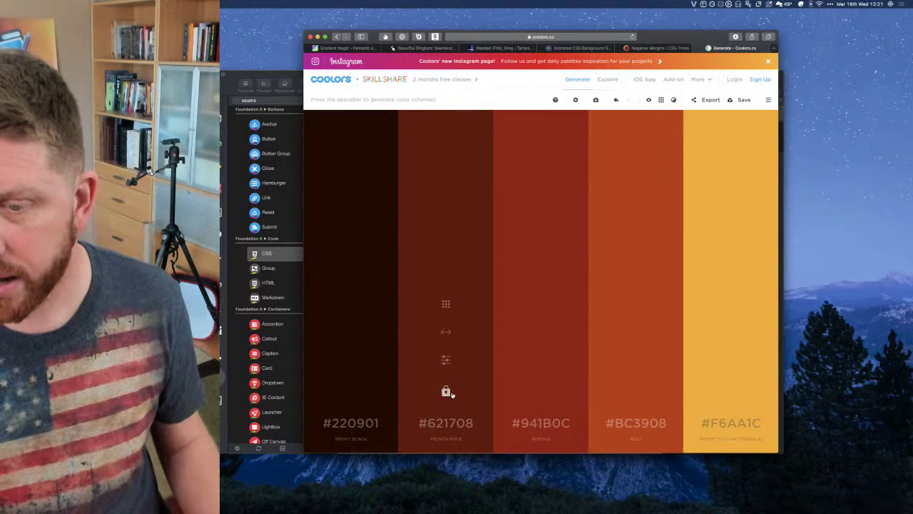
key(space)
key(space)
key(space)
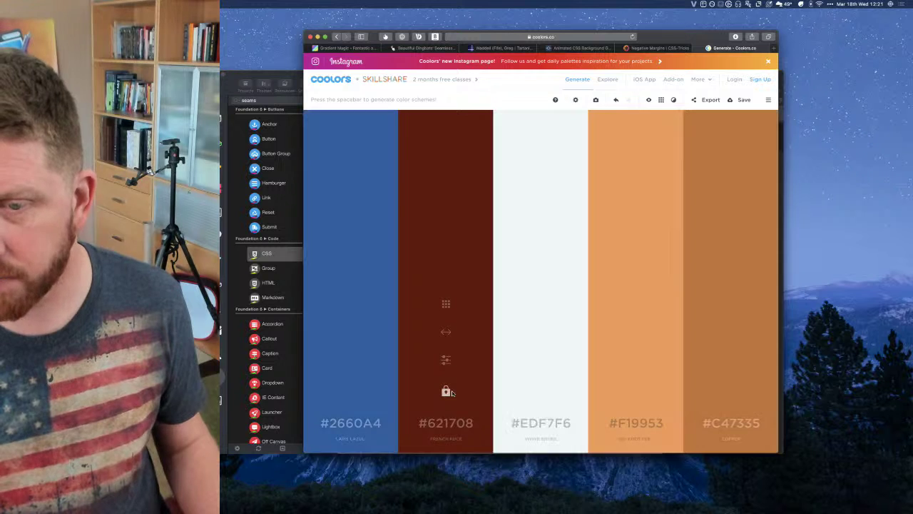
key(space)
key(space)
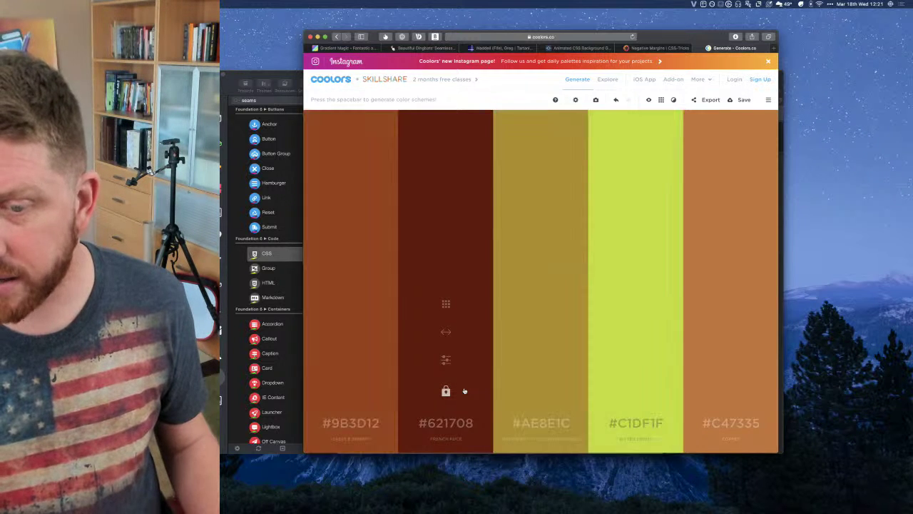
key(space)
key(space)
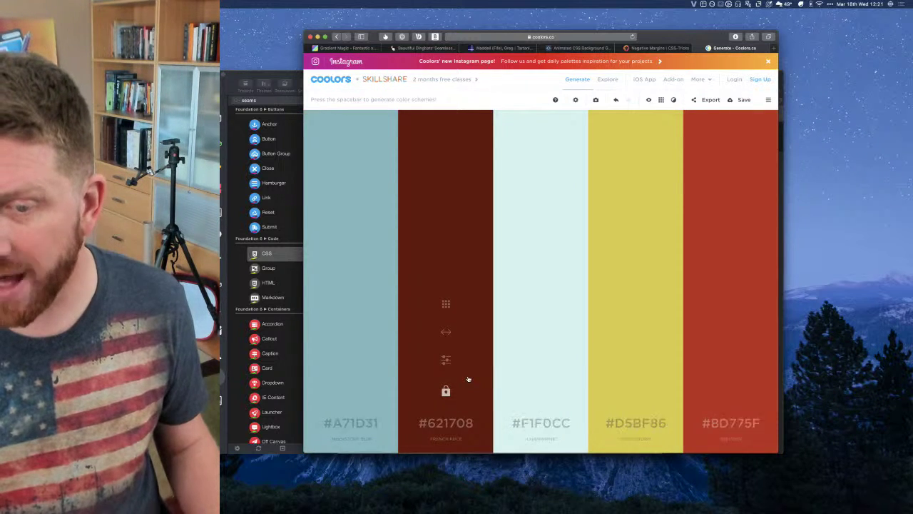
key(space)
key(space)
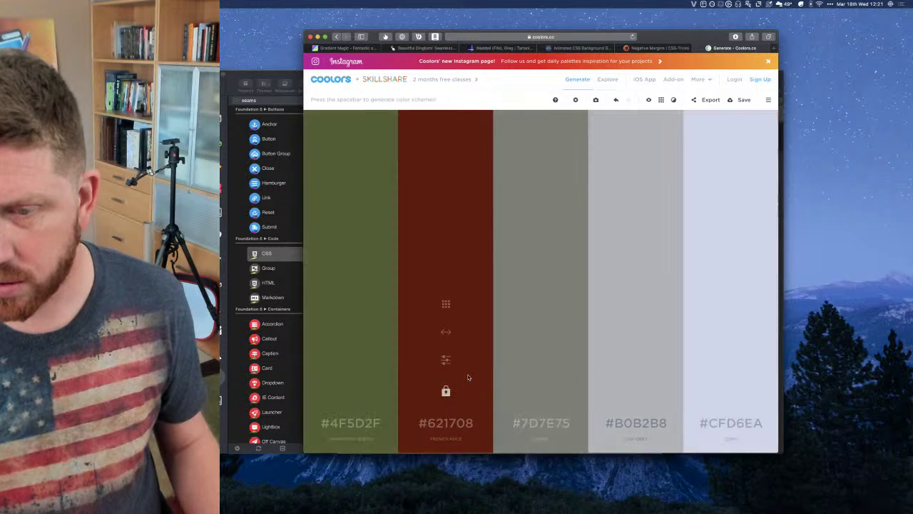
key(space)
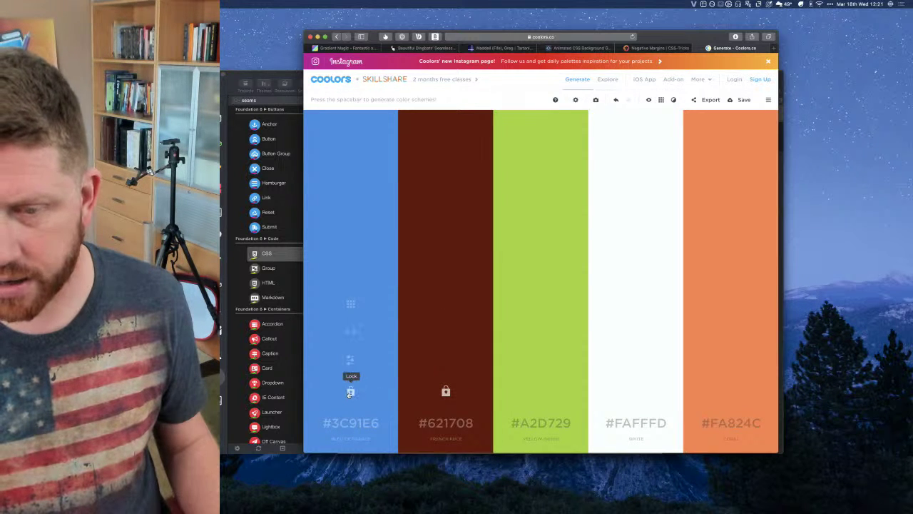
Lock the blue #3C91E6 as well and regenerate the remaining colors to #FFE74C, #FF5964 and #FFFFFF
click(350, 391)
key(space)
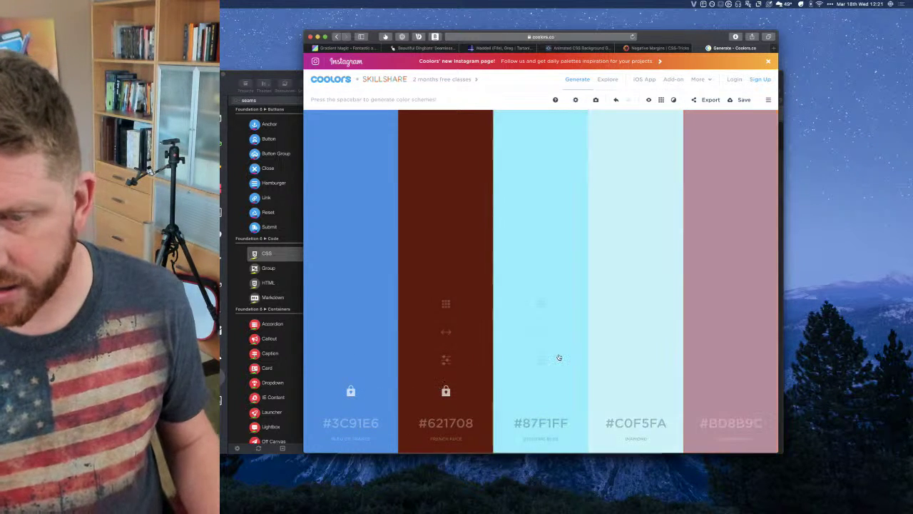
key(space)
key(space)
key(space)
key(space)
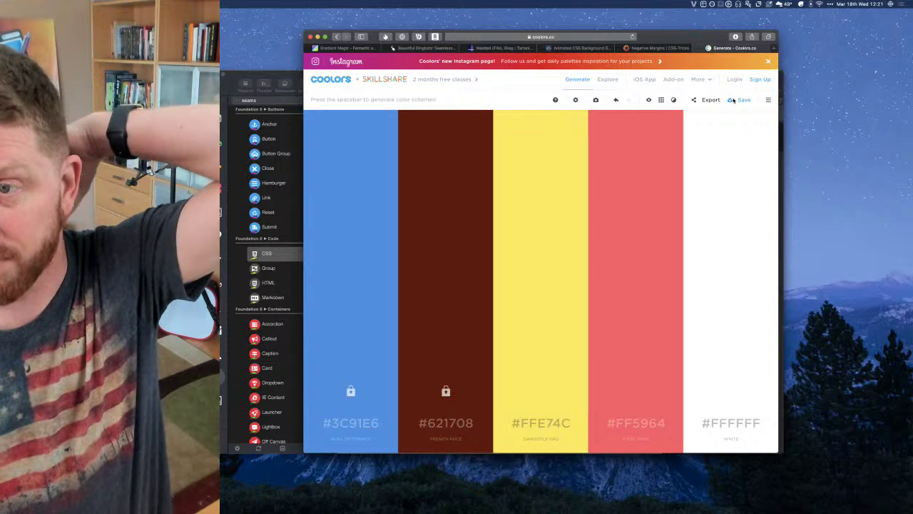
View the palette's export formats and the sign-in required for saving, closing both dialogs
click(707, 99)
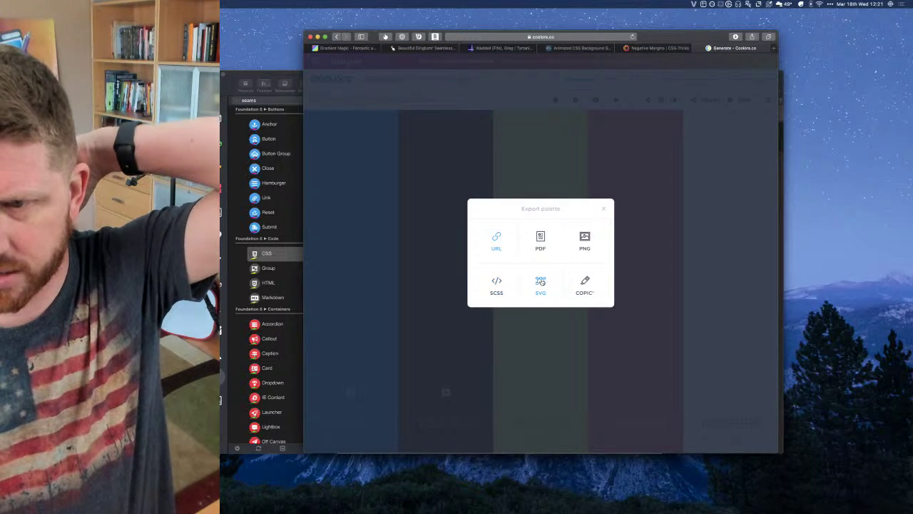
click(608, 212)
click(735, 103)
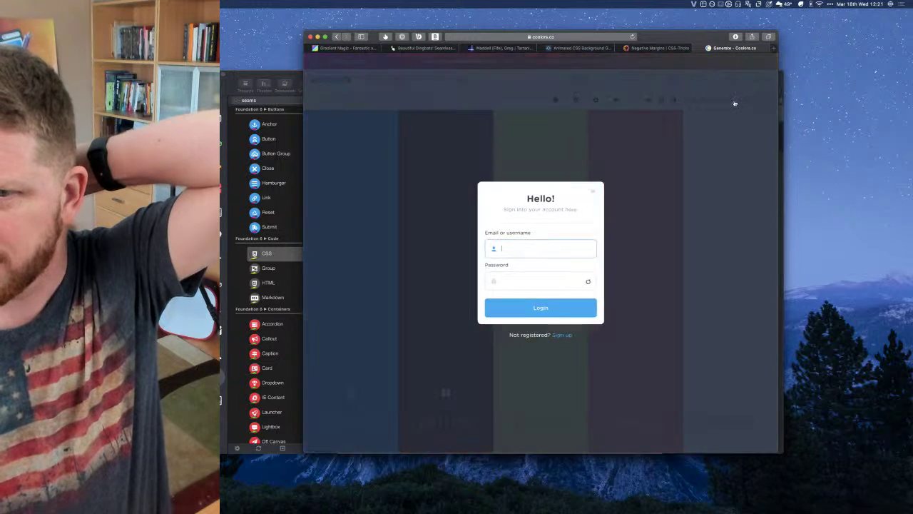
click(593, 191)
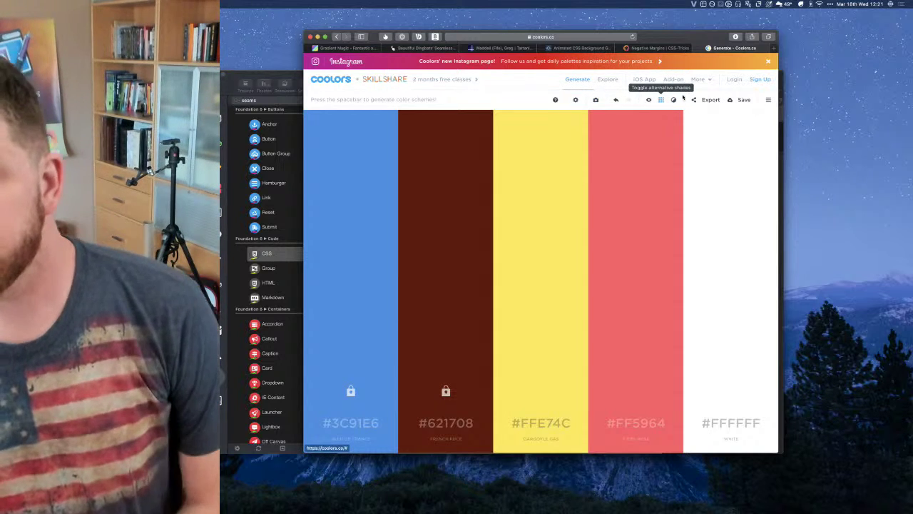
Export the palette as a PDF and highlight the HEX code of each of its five colors
click(710, 100)
click(539, 245)
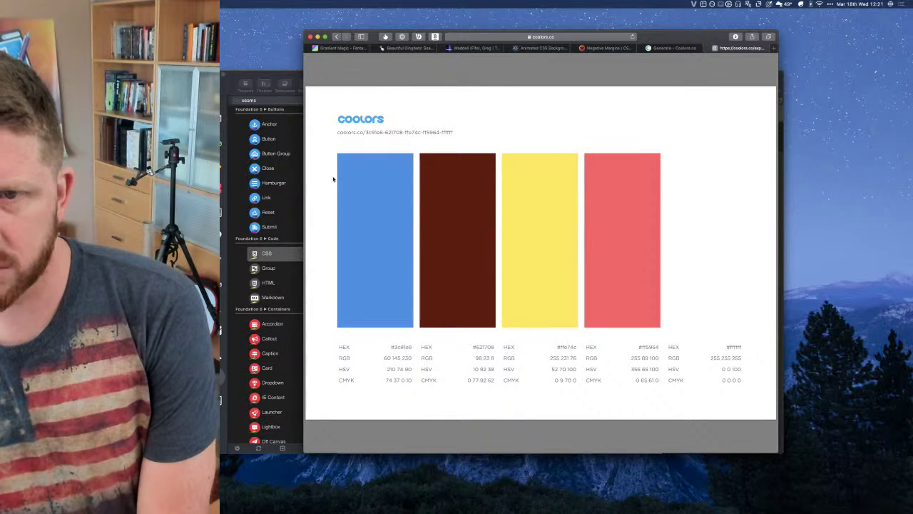
double_click(401, 347)
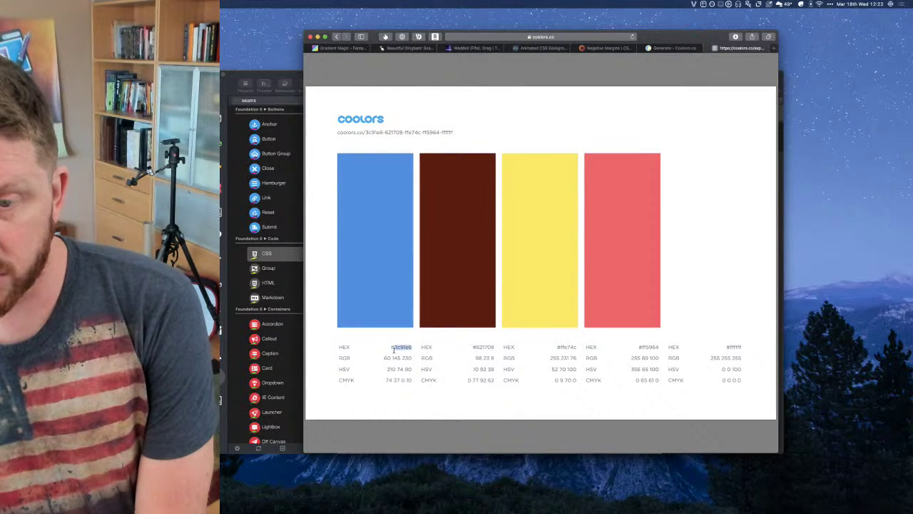
double_click(483, 347)
double_click(568, 347)
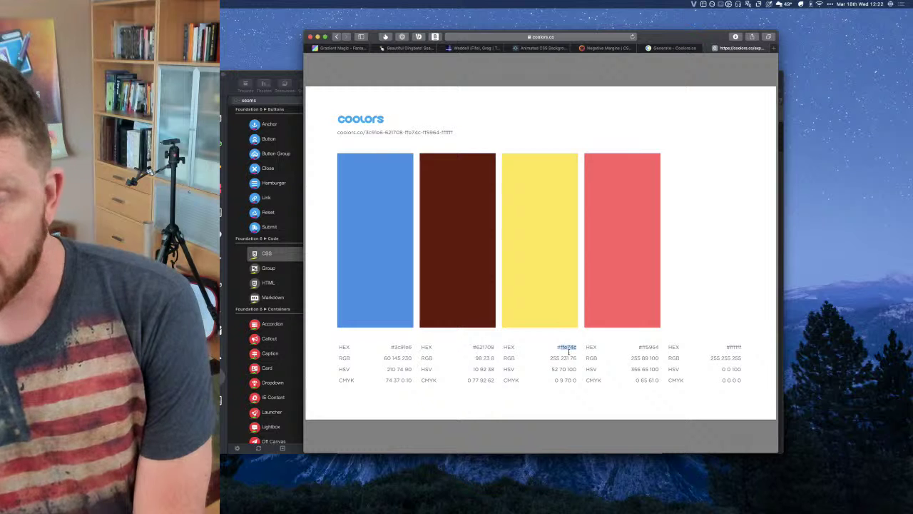
double_click(651, 348)
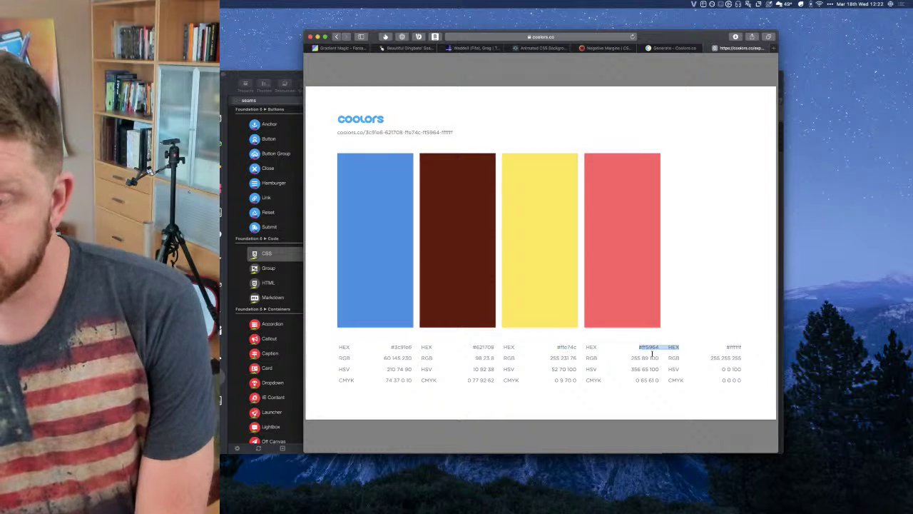
double_click(734, 348)
Switch to the desktop color picker app to show its Weaver's Space palette, and close its window
mouse_move(478, 508)
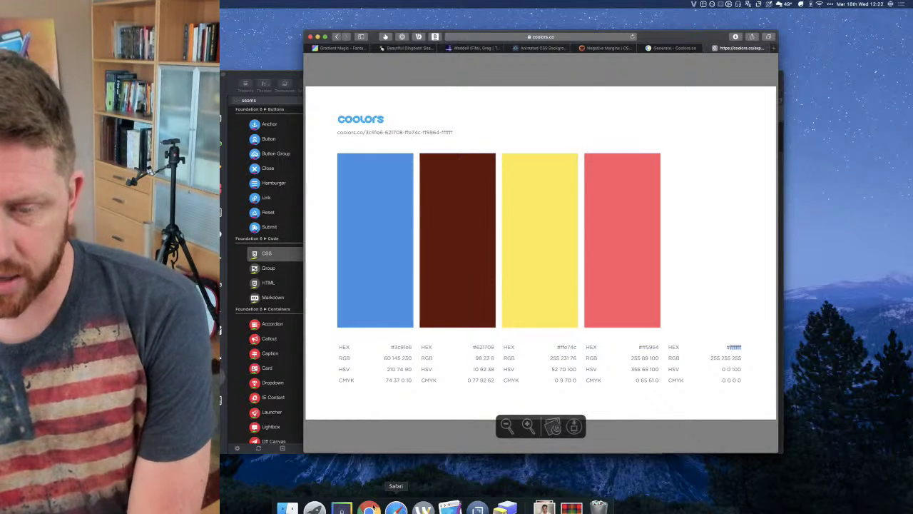
click(341, 508)
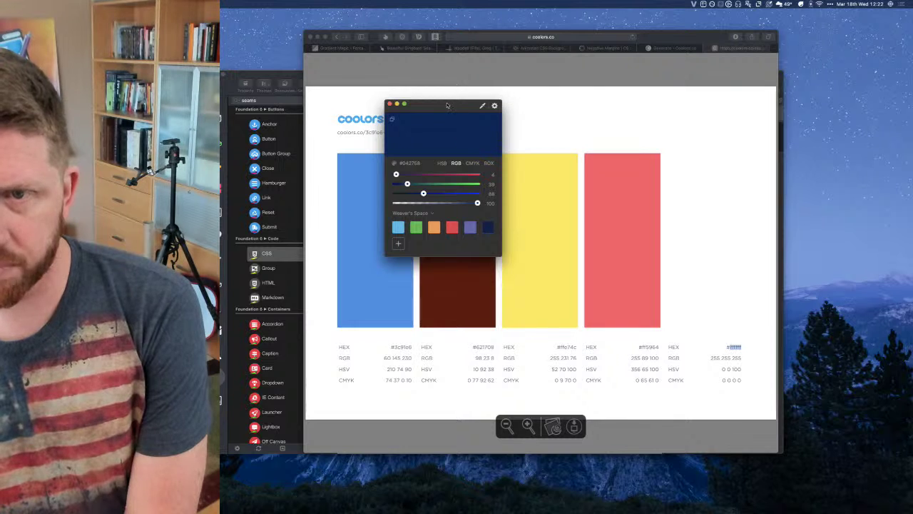
drag(447, 105, 553, 158)
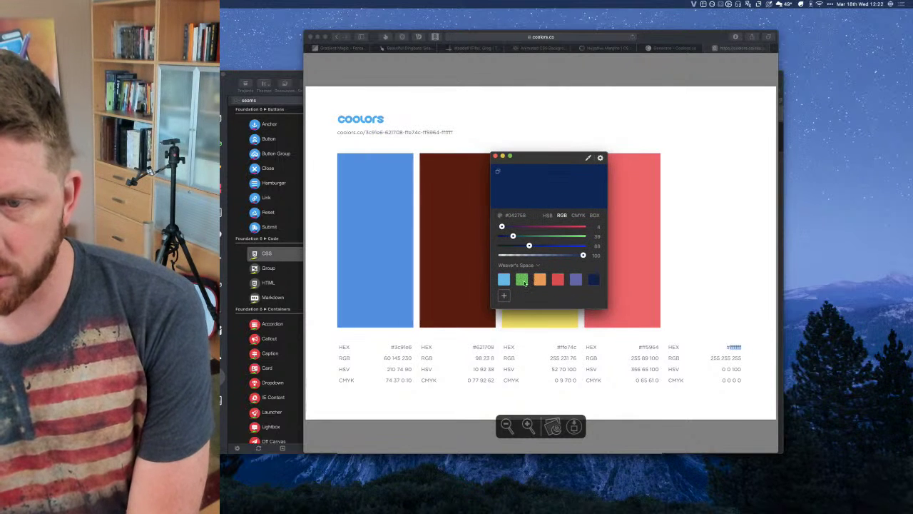
click(496, 155)
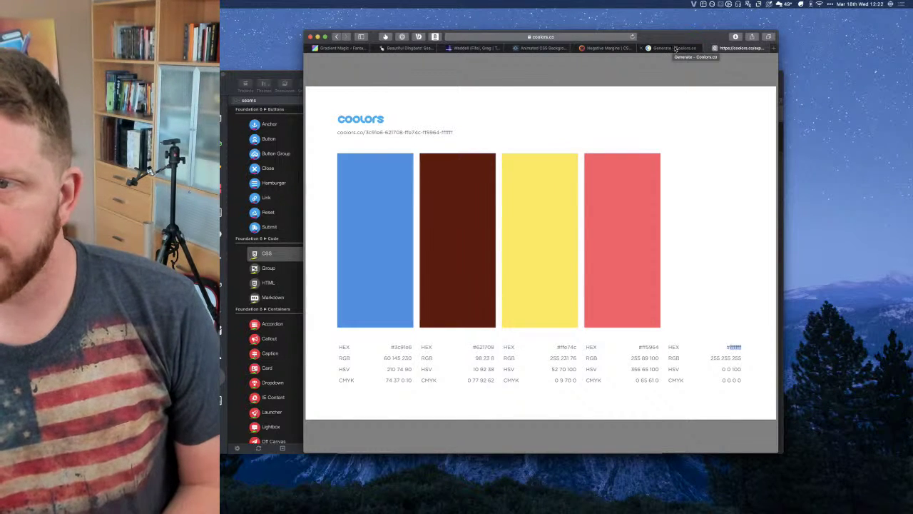
Open the CSS-Tricks article on Negative Margins and examine its quoted use case and the CSS of the embedded CodePen example
click(600, 49)
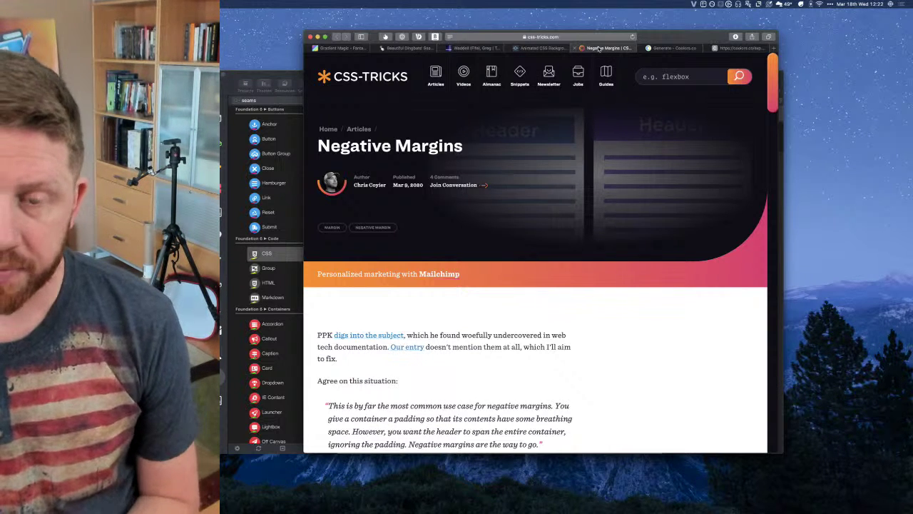
scroll(586, 339, down, 5)
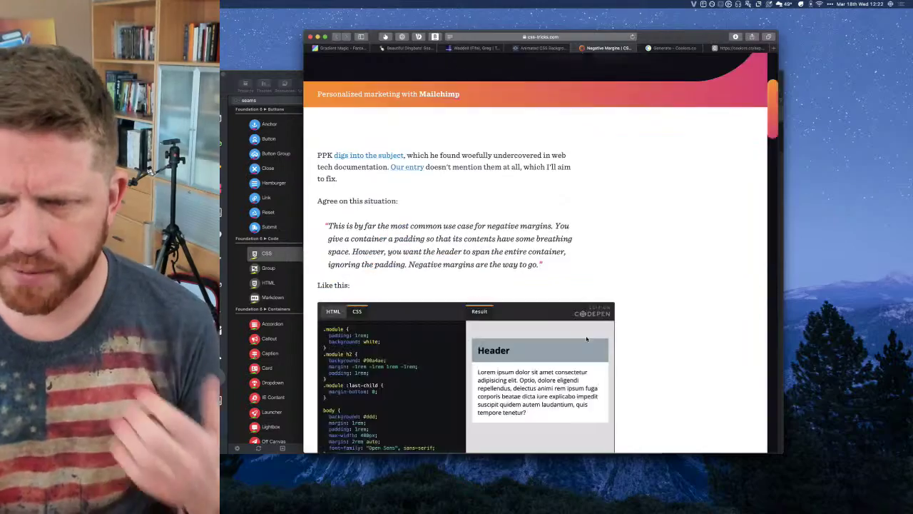
scroll(587, 339, down, 5)
scroll(586, 339, up, 5)
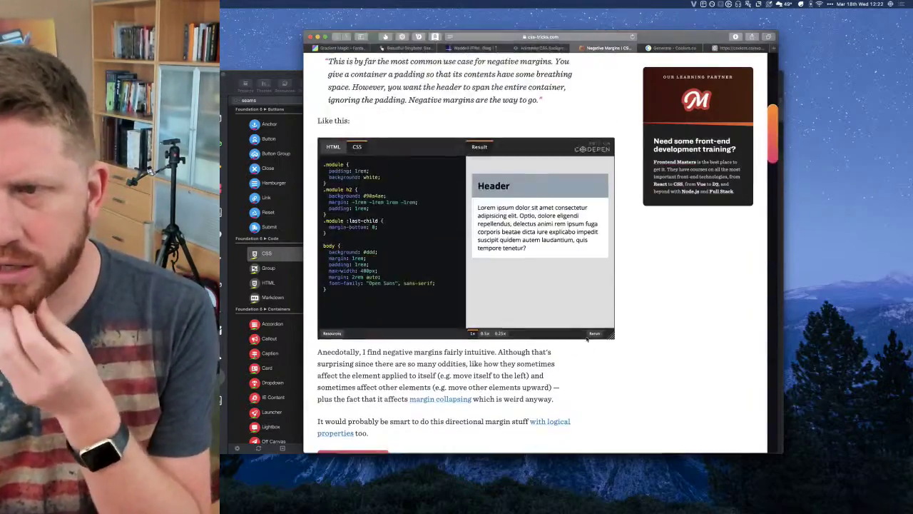
scroll(586, 339, down, 6)
scroll(587, 339, up, 4)
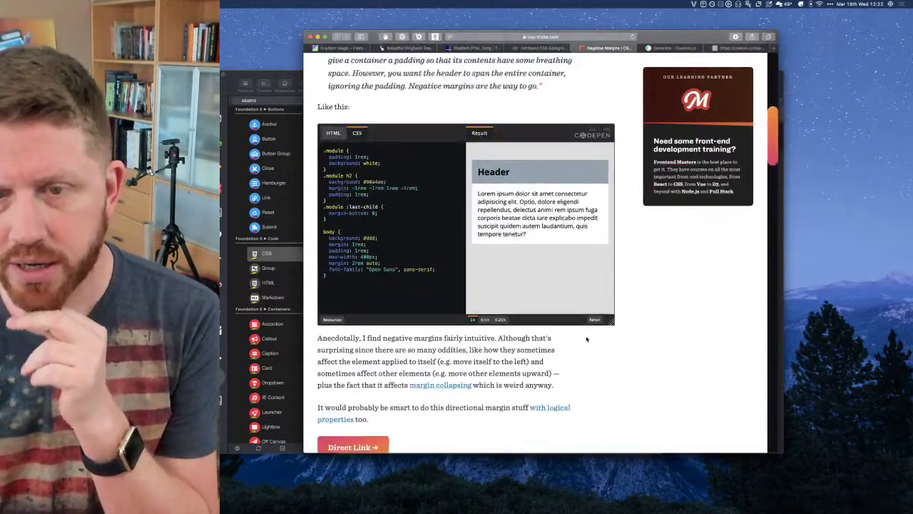
scroll(587, 339, up, 2)
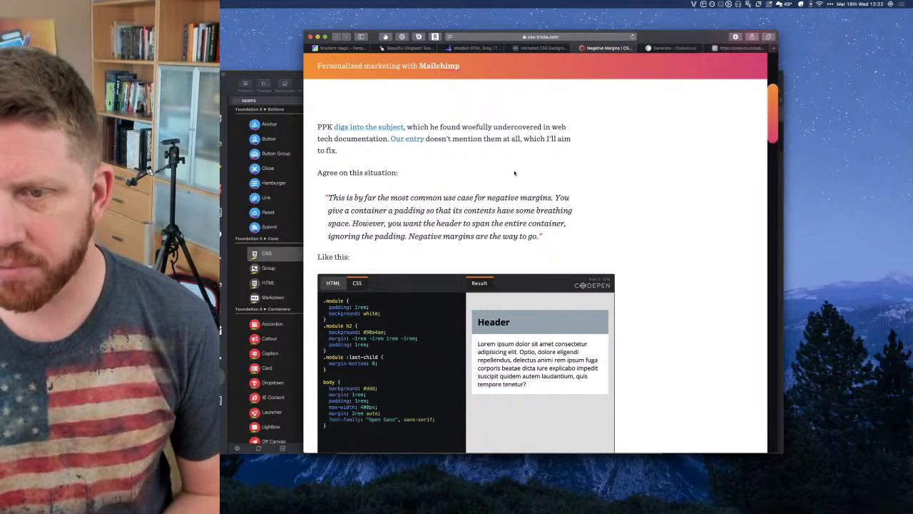
scroll(515, 176, down, 3)
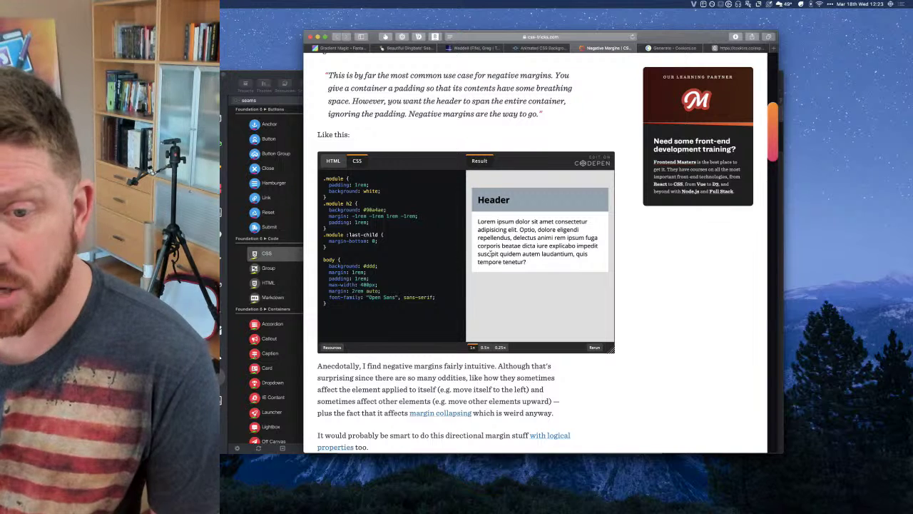
Show the CodePen example's HTML and highlight the whole module div, followed by its h2 header line
click(336, 162)
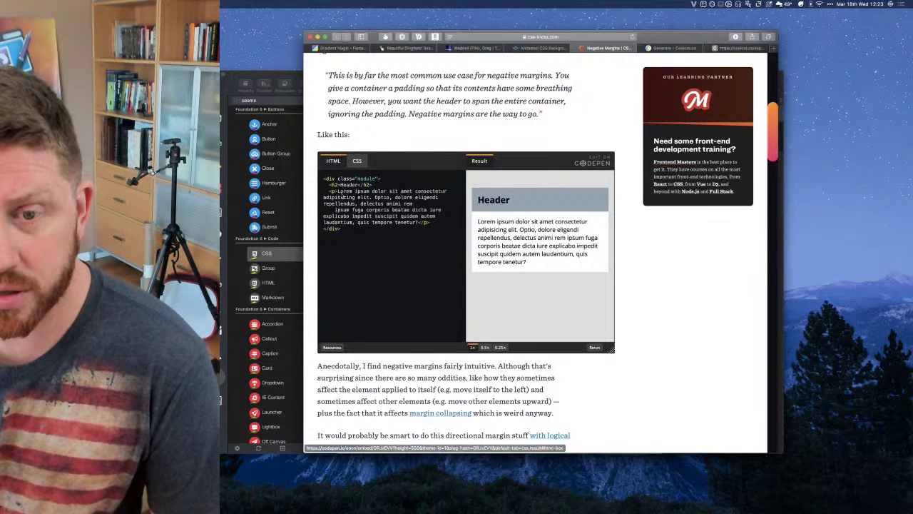
drag(323, 181, 384, 236)
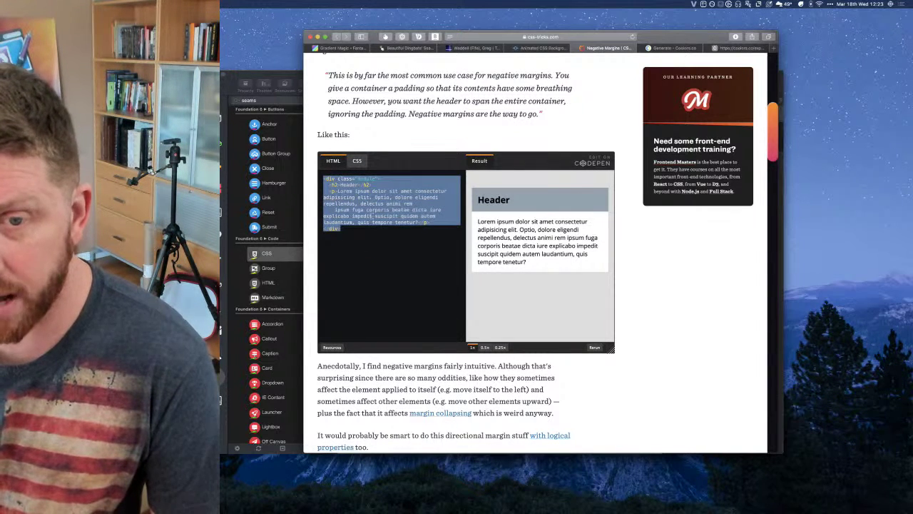
click(339, 192)
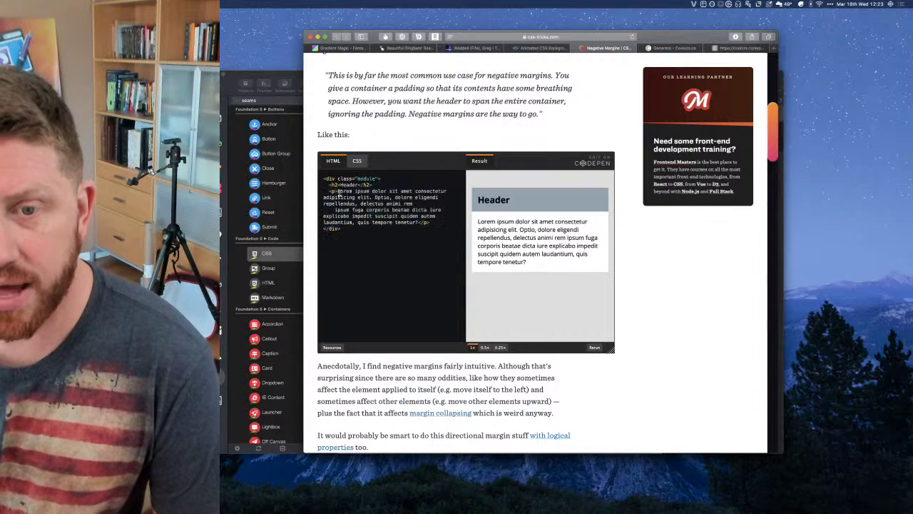
drag(329, 184, 386, 191)
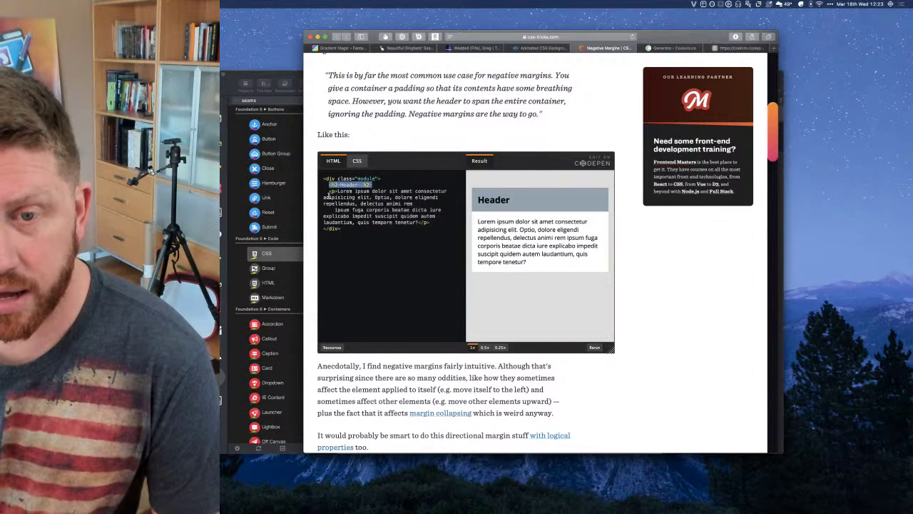
Highlight the paragraph and the whole module div in the CodePen example's HTML, comparing them with its CSS
drag(329, 192, 432, 228)
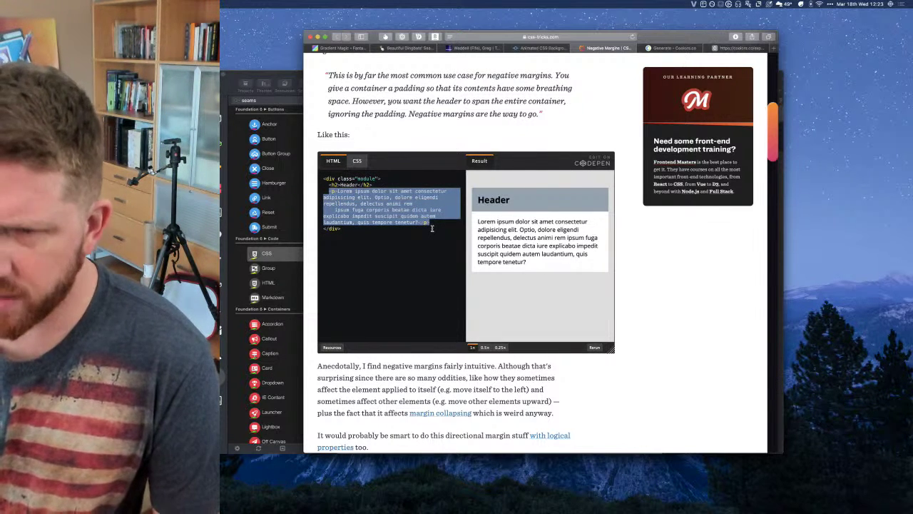
click(432, 228)
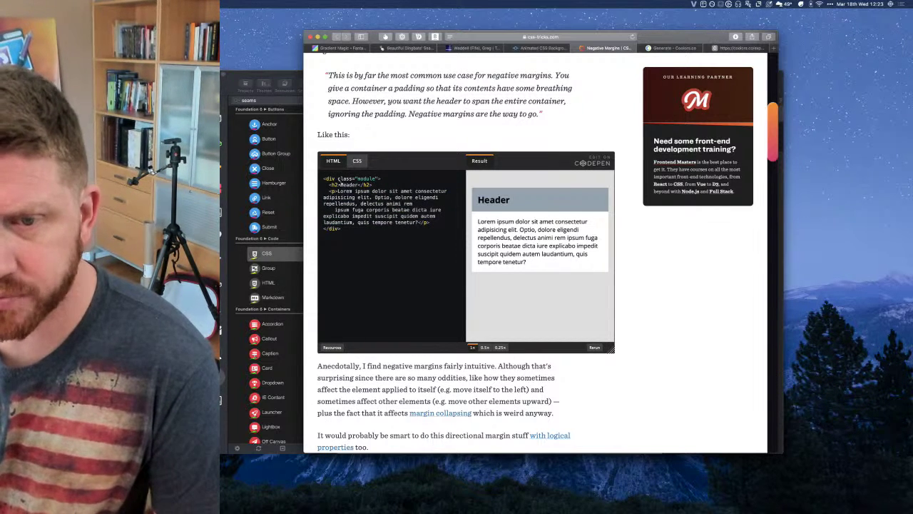
click(361, 162)
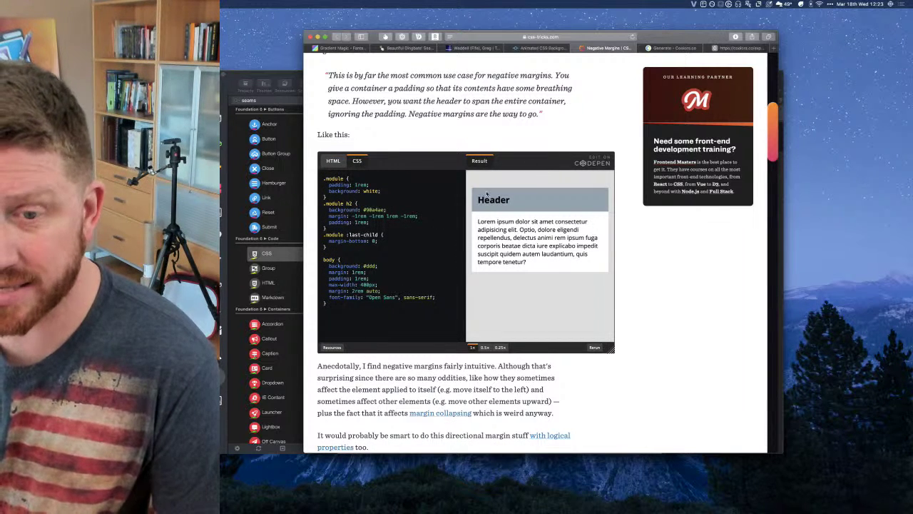
click(333, 160)
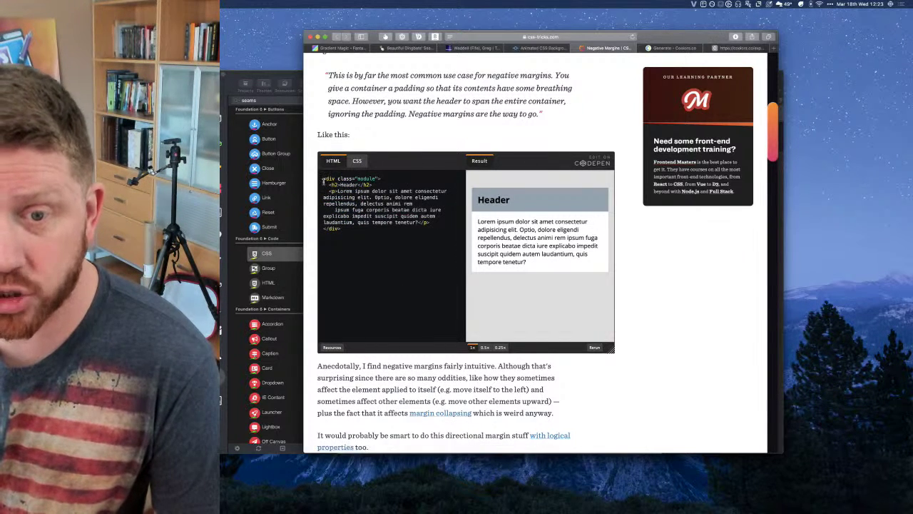
drag(323, 178, 386, 255)
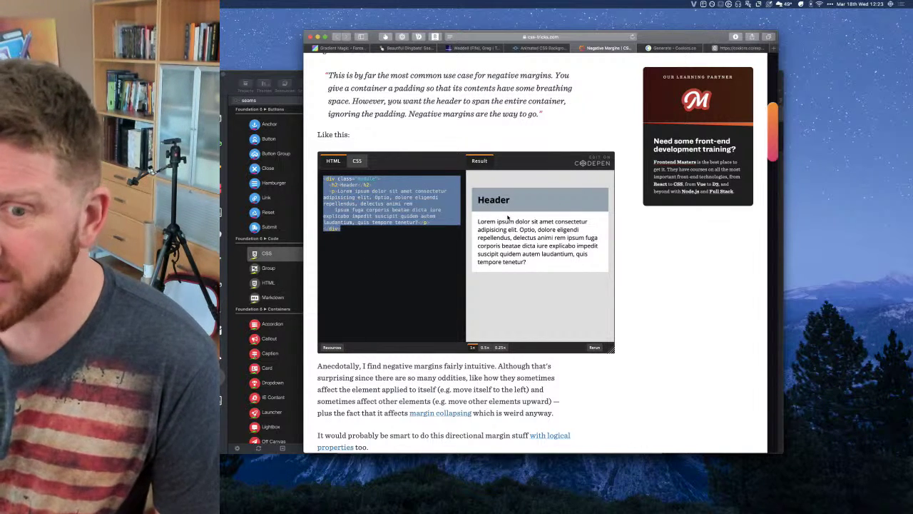
click(358, 162)
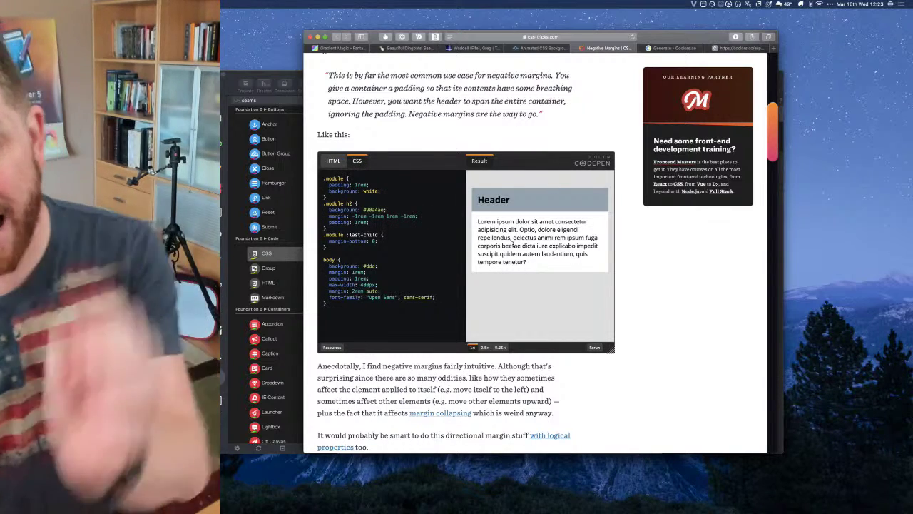
Switch to the Sandbox project in RapidWeaver and delete the CSS and HTML stacks above the container
click(276, 74)
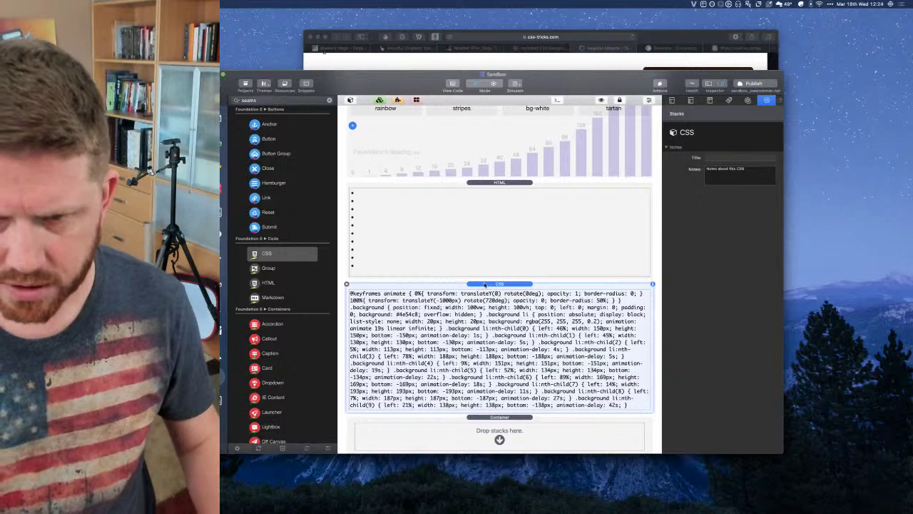
click(347, 285)
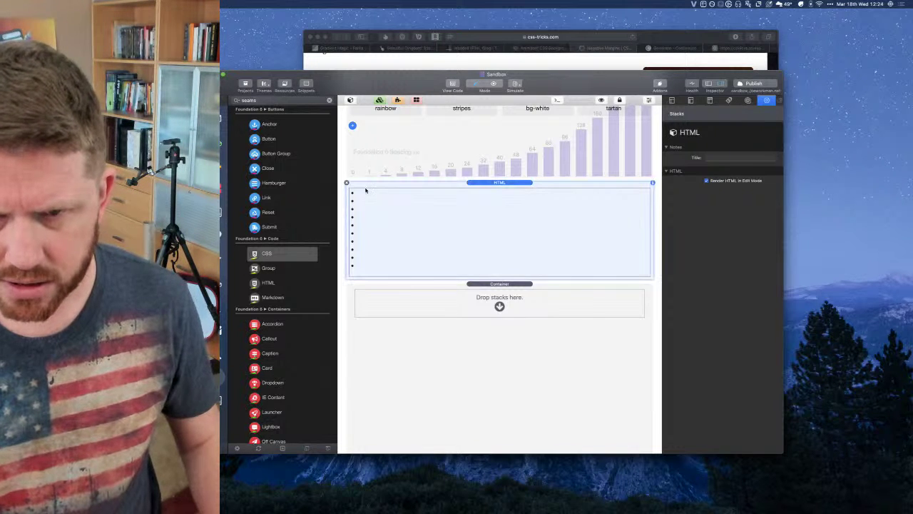
click(387, 272)
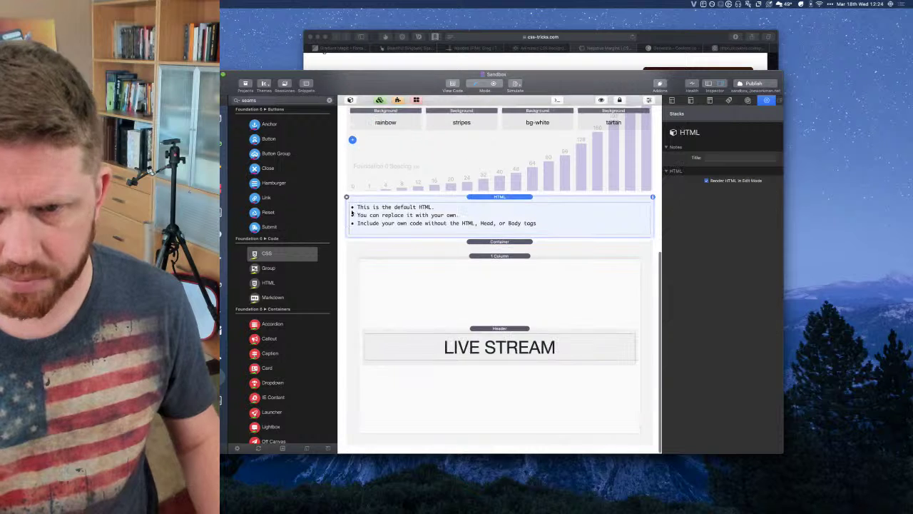
click(347, 228)
click(347, 197)
Set the sizing of the Container holding the LIVE STREAM header to Site Width
click(406, 259)
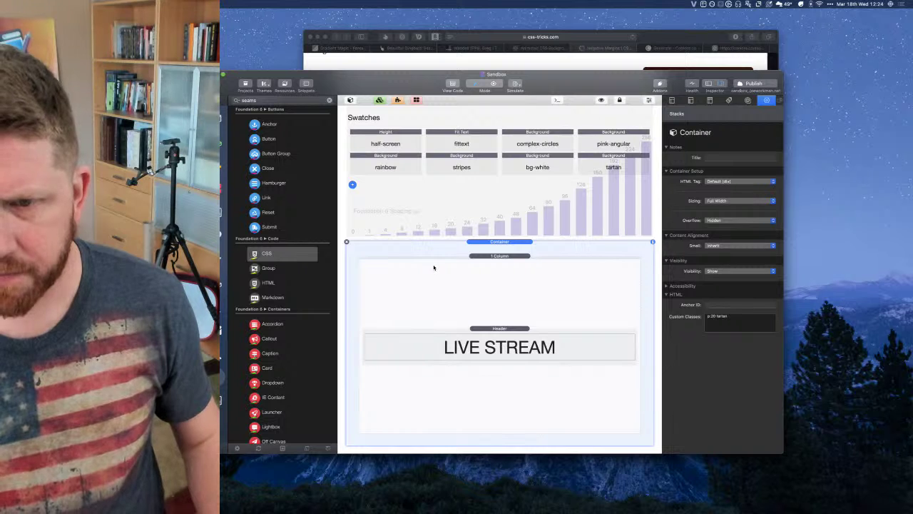
click(722, 201)
click(724, 191)
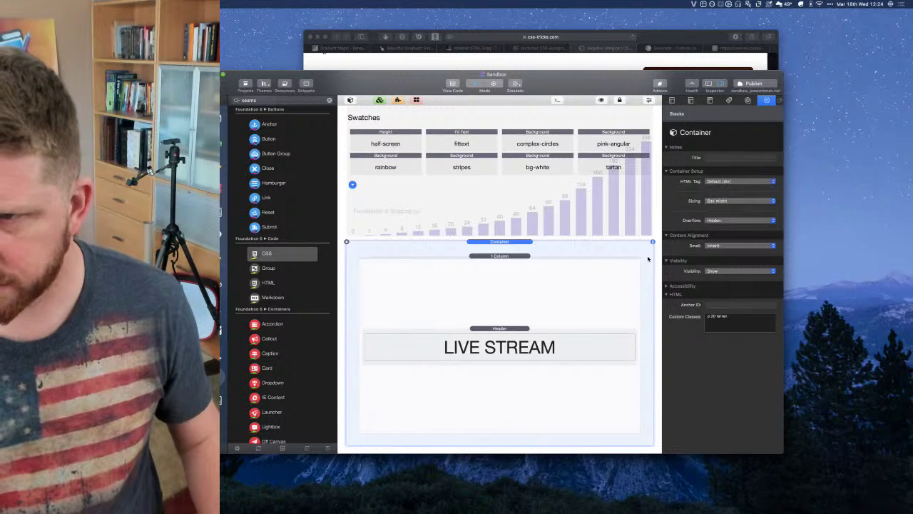
Delete the 1 Column stack holding the LIVE STREAM header and clear the Container's custom classes
click(475, 303)
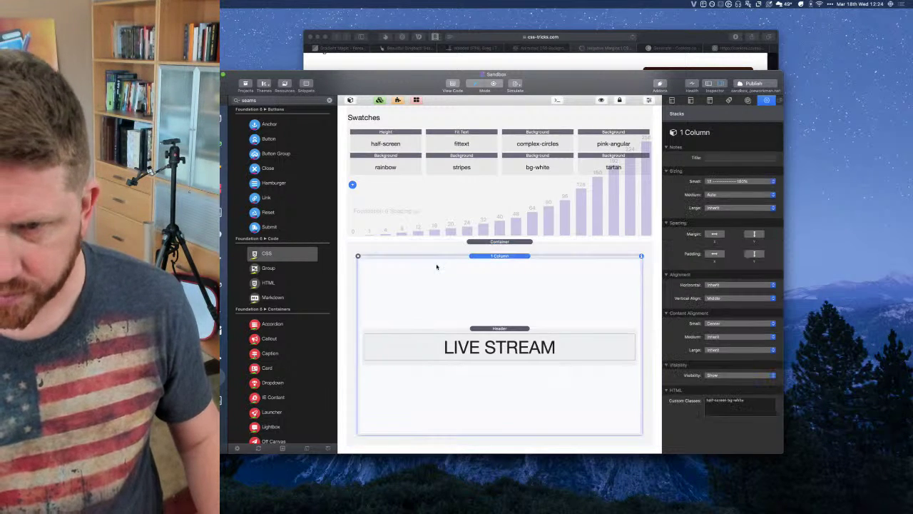
click(358, 256)
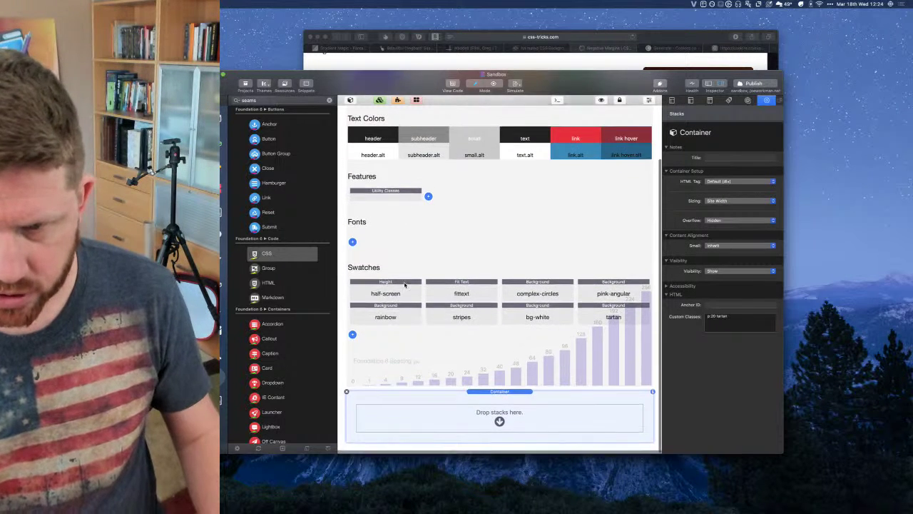
triple_click(739, 321)
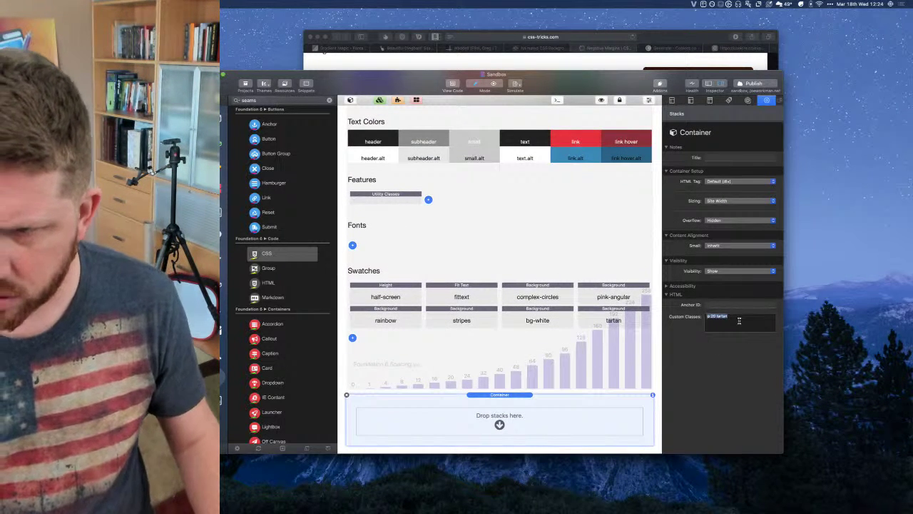
key(BackSpace)
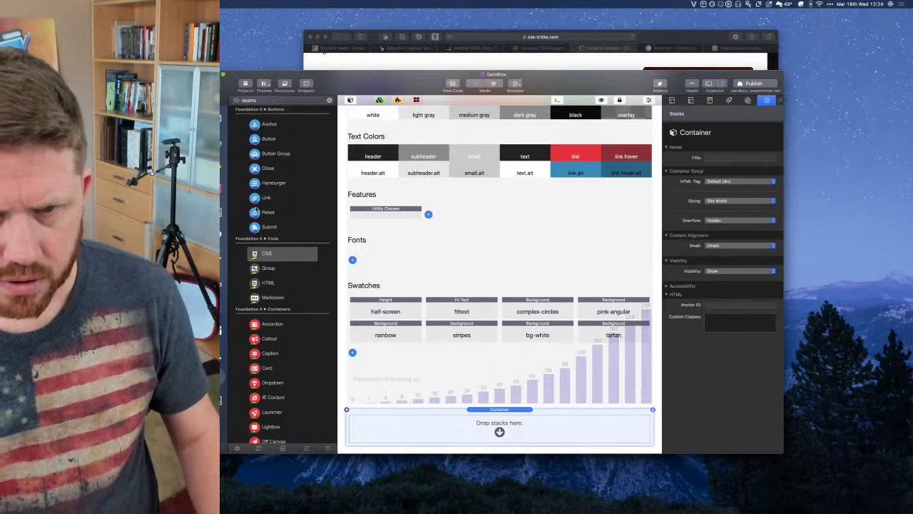
Add a Foundation 6 1 Column stack inside the empty Container
scroll(247, 210, down, 6)
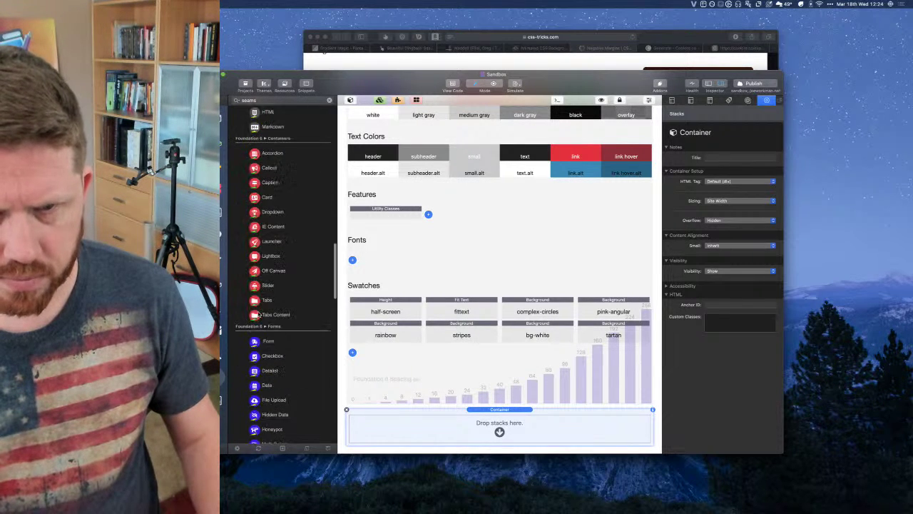
scroll(270, 209, up, 8)
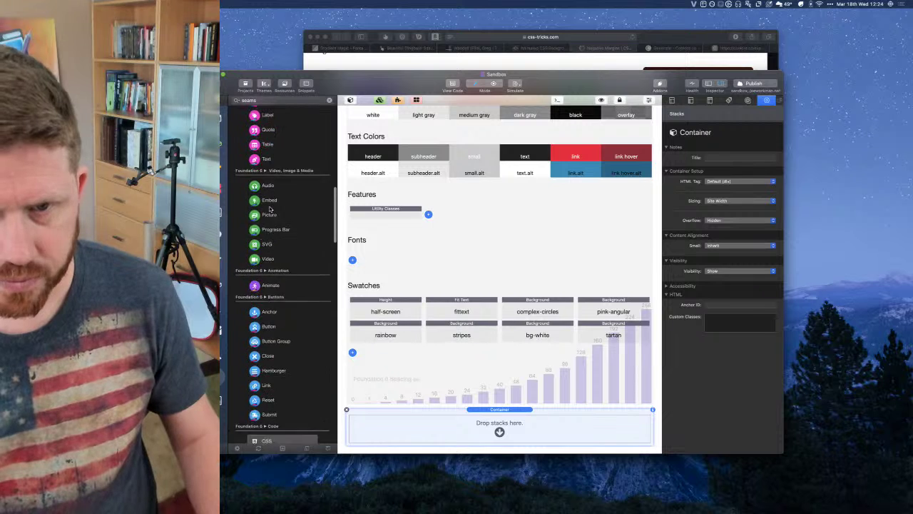
scroll(269, 209, up, 4)
click(259, 240)
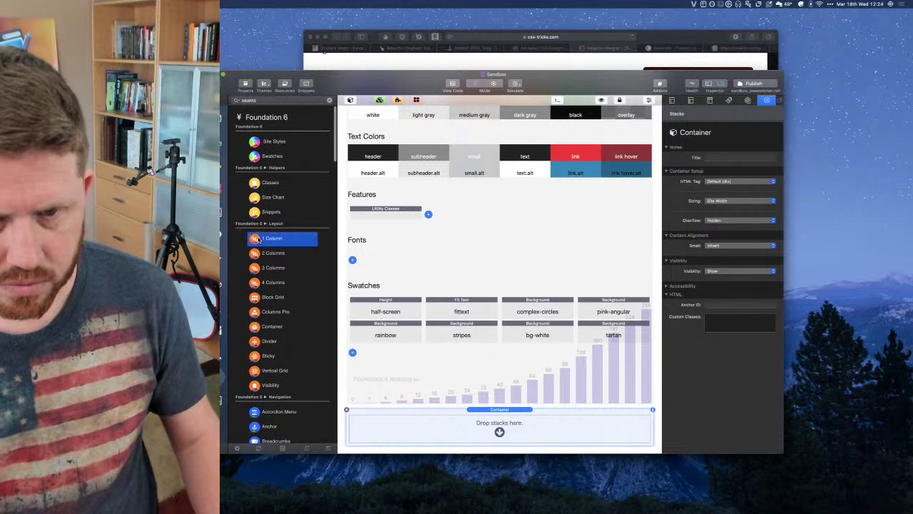
drag(325, 260, 499, 425)
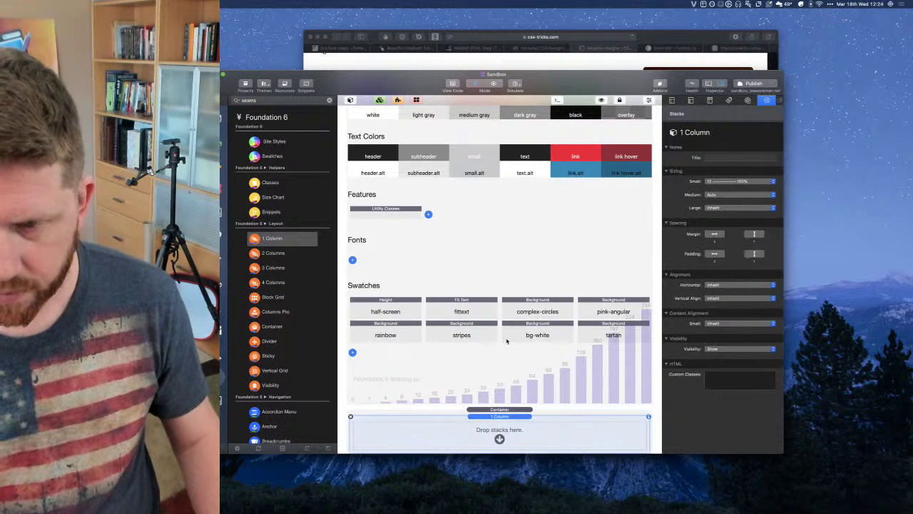
Toggle both the horizontal and vertical spacing for the margin and padding of the new 1 Column stack
click(498, 399)
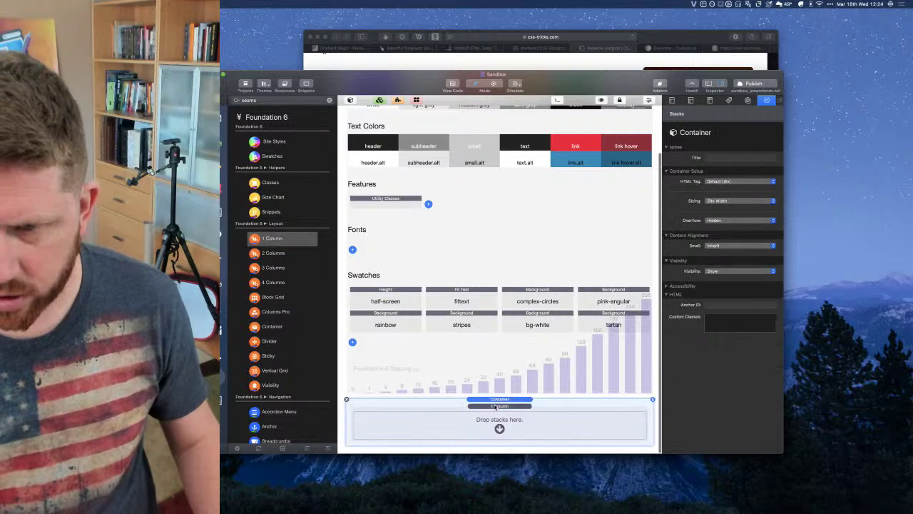
click(497, 406)
click(715, 234)
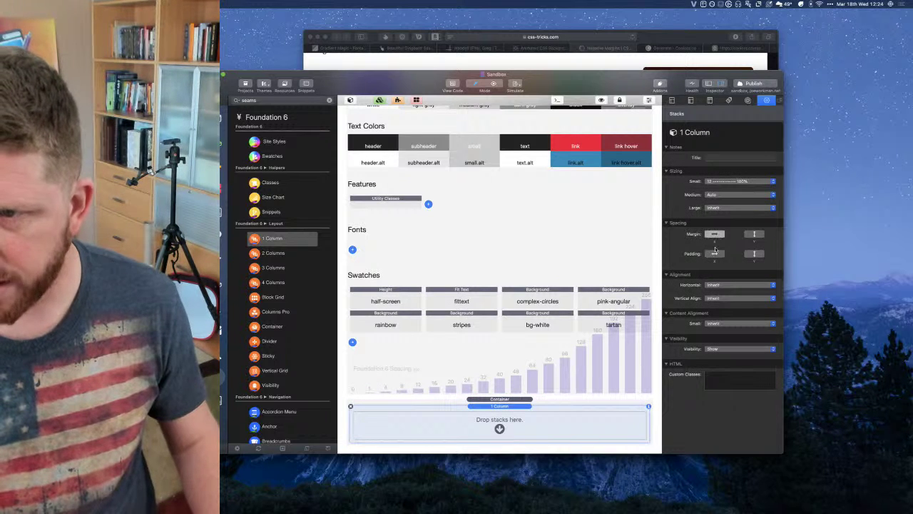
click(715, 254)
click(754, 253)
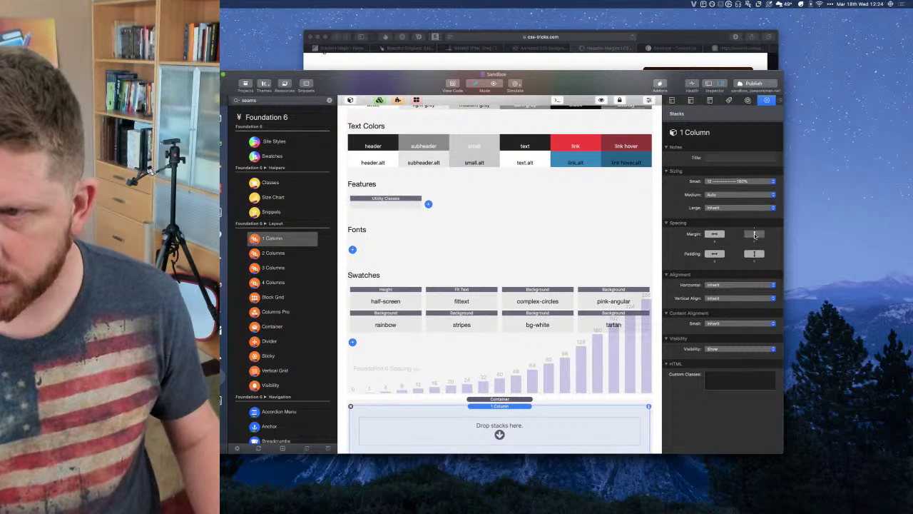
click(755, 235)
scroll(534, 281, down, 1)
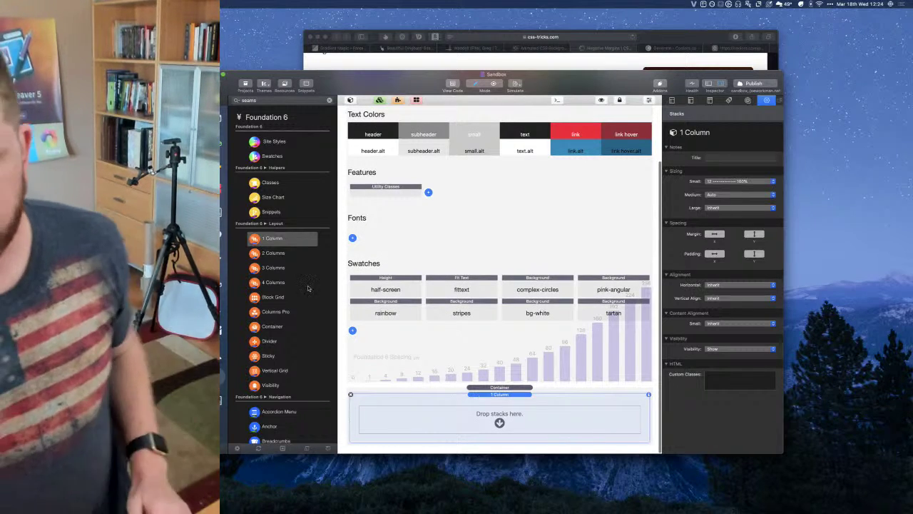
Switch back to the Negative Margins article and highlight the CodePen example's module CSS rules, followed by its HTML block
click(539, 67)
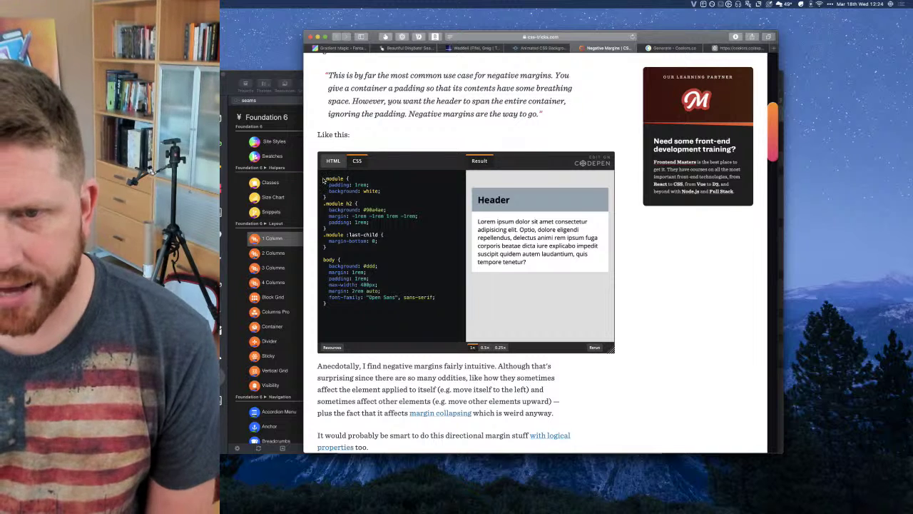
drag(323, 178, 387, 256)
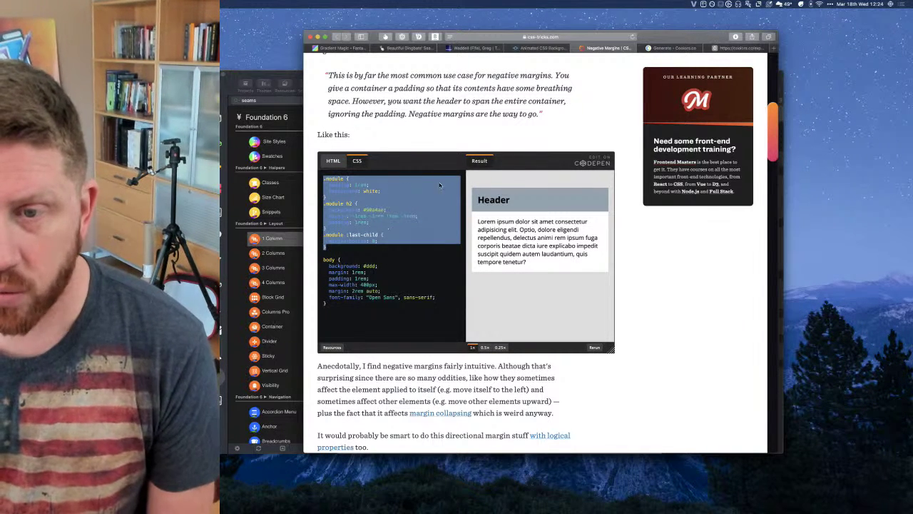
click(333, 161)
drag(324, 179, 395, 236)
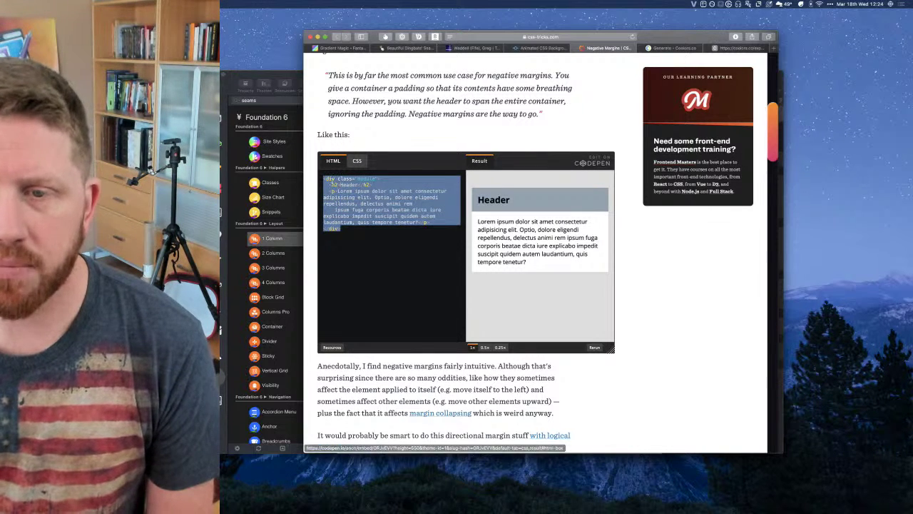
Return to the Sandbox project and add a Container stack inside the 1 Column stack
click(275, 74)
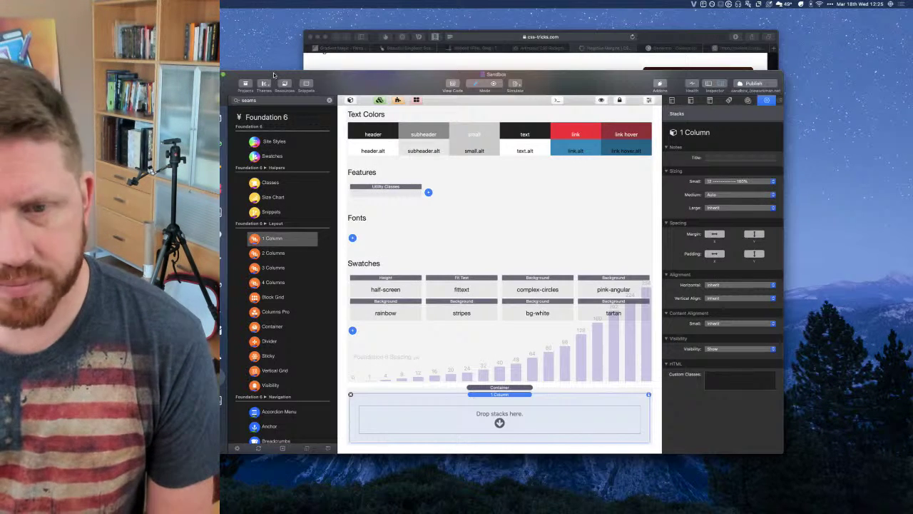
click(266, 327)
drag(497, 404, 501, 415)
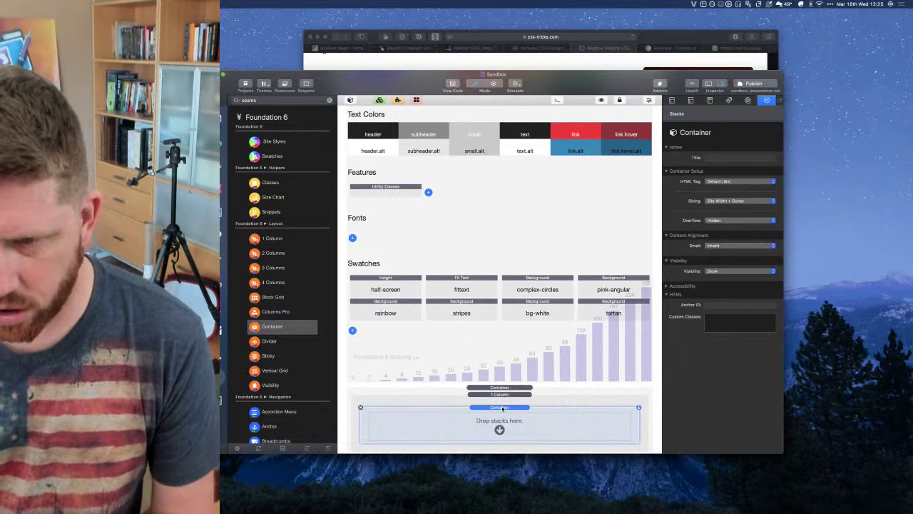
scroll(503, 409, down, 1)
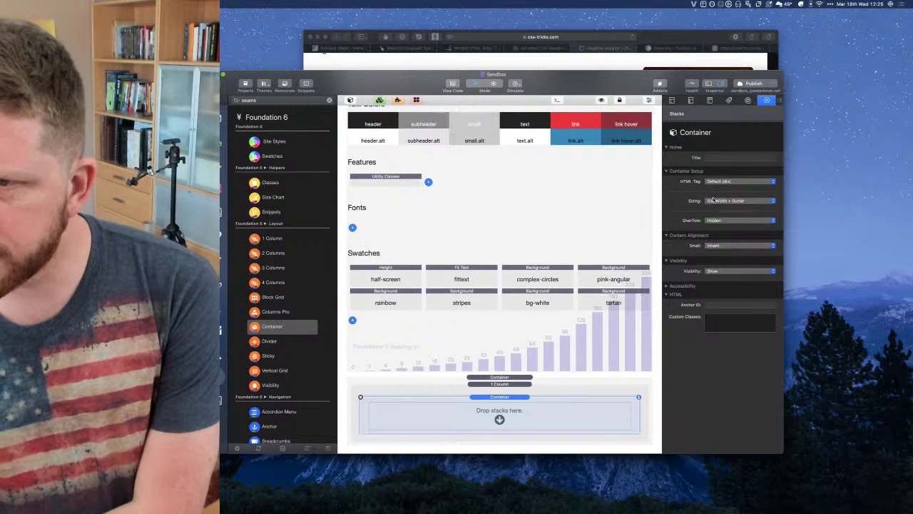
Set the inner Container's sizing to Auto and give it the custom class module
click(713, 201)
click(712, 189)
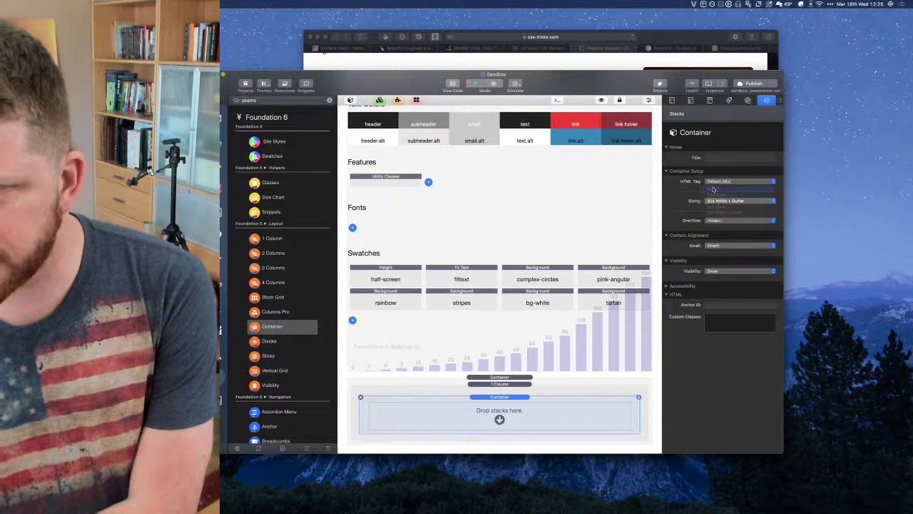
click(720, 323)
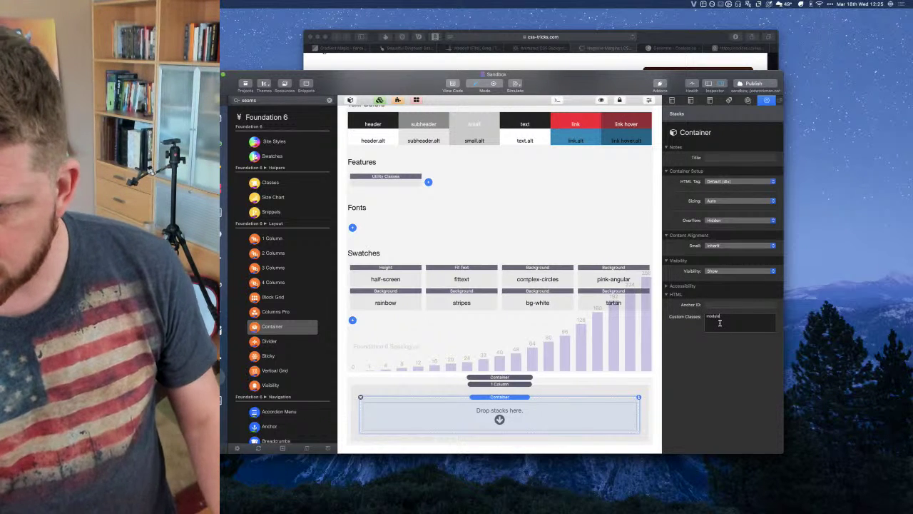
Review the article's HTML against the Sandbox page and highlight the padding and background declarations in the .module CSS rule
click(660, 35)
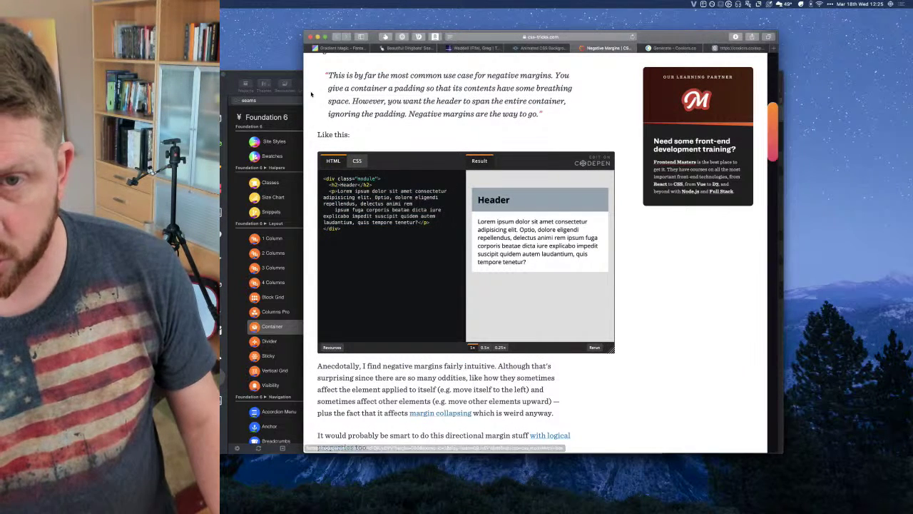
key(super+Tab)
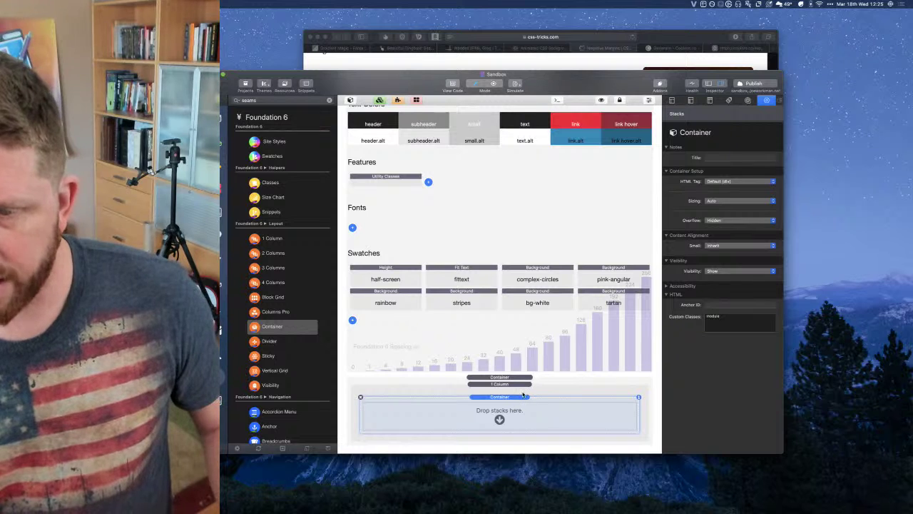
click(666, 40)
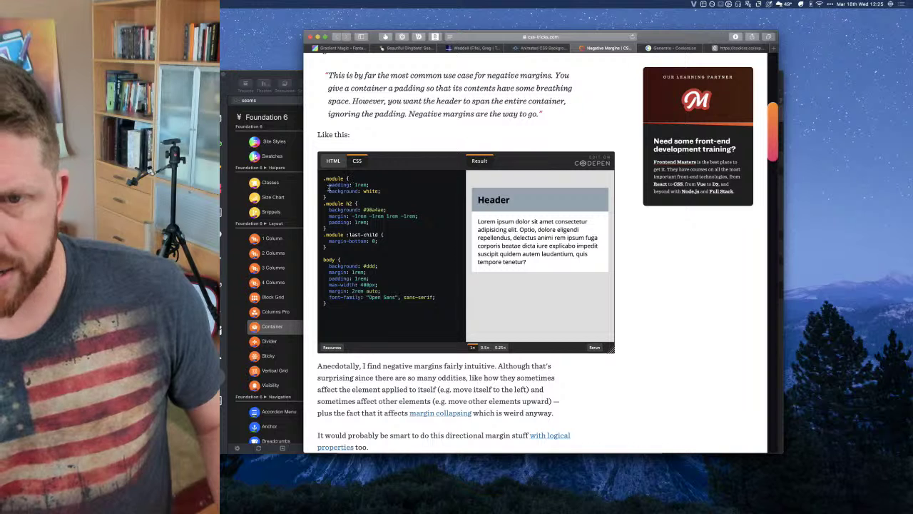
drag(365, 188, 406, 193)
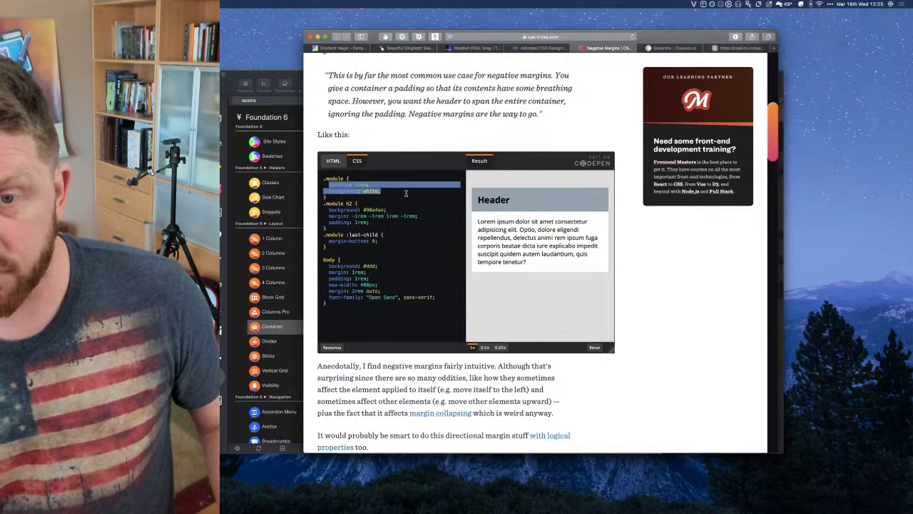
Return to the Sandbox project and delete all existing swatches from Site Styles, from tartan back to half-screen
click(345, 194)
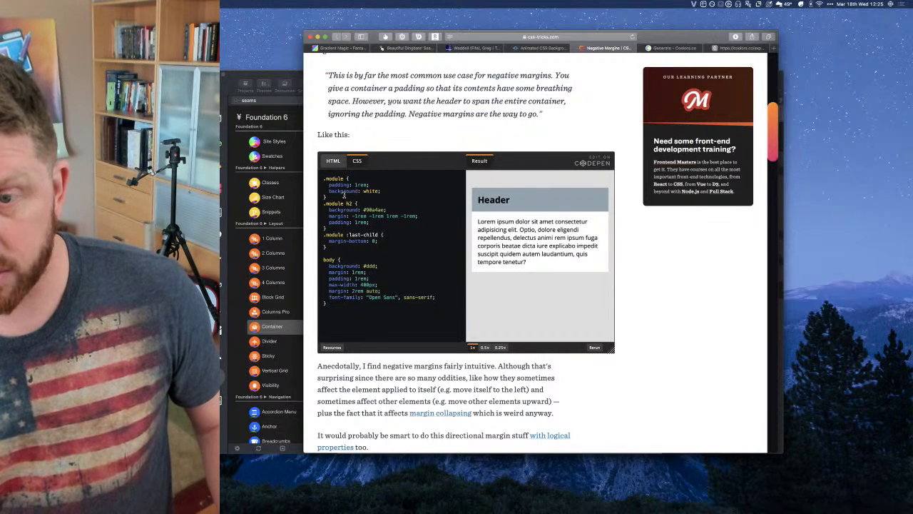
click(278, 77)
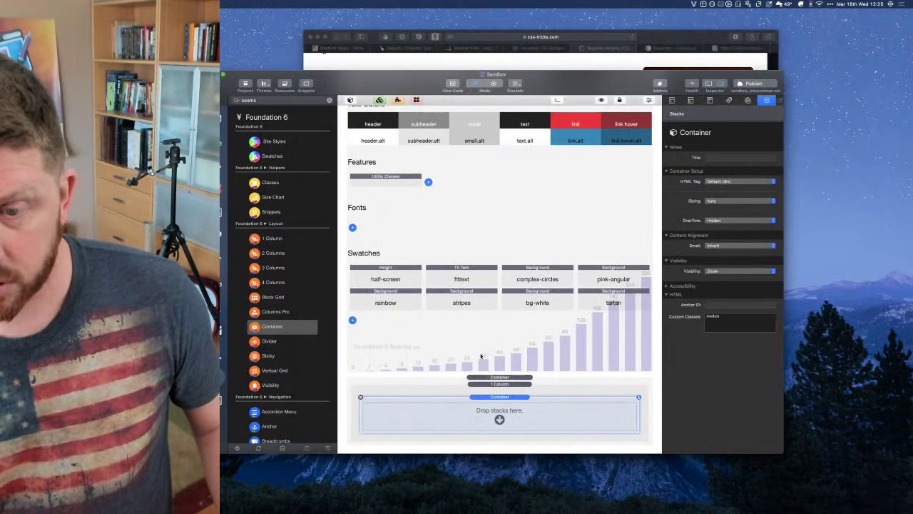
click(353, 320)
click(586, 306)
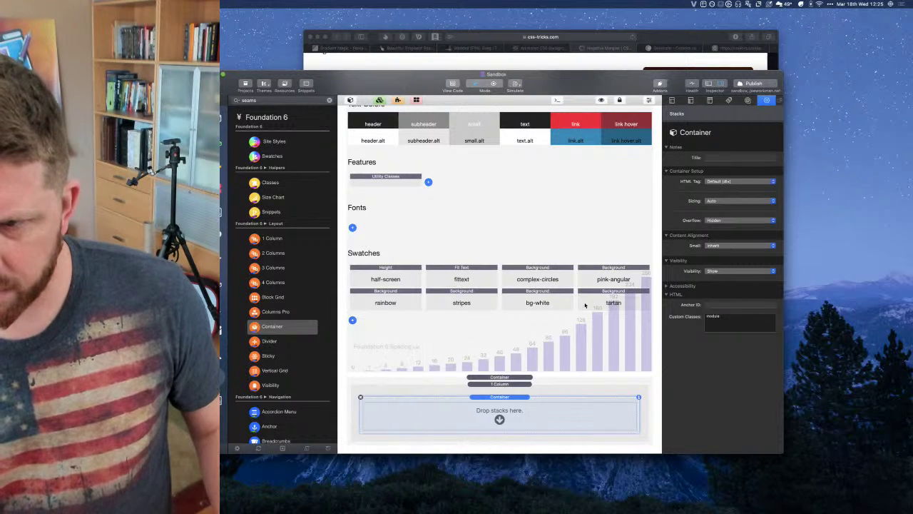
click(594, 300)
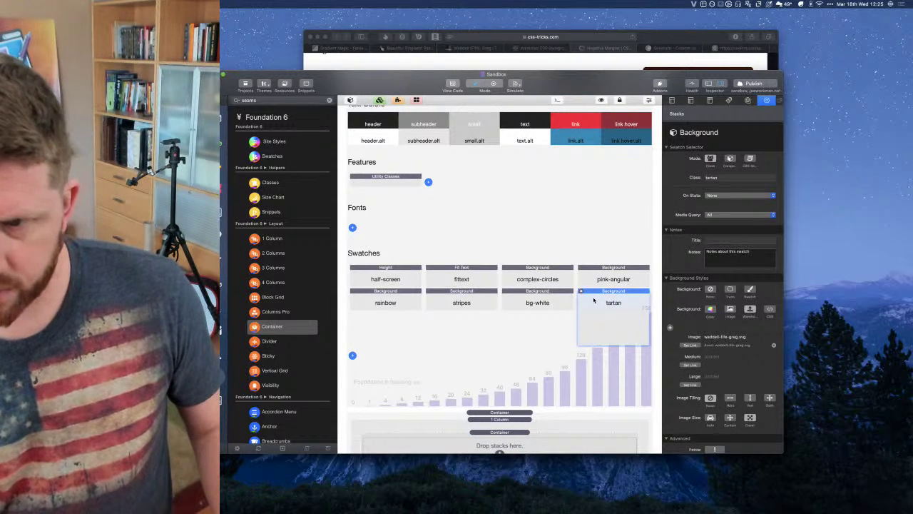
key(Delete)
key(Delete)
key(Delete)
key(Delete)
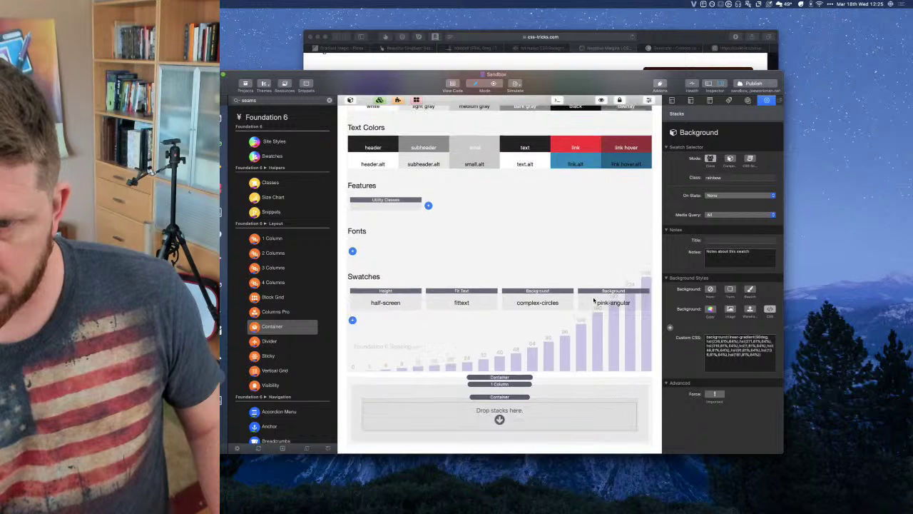
key(Delete)
key(Delete)
key(Delete)
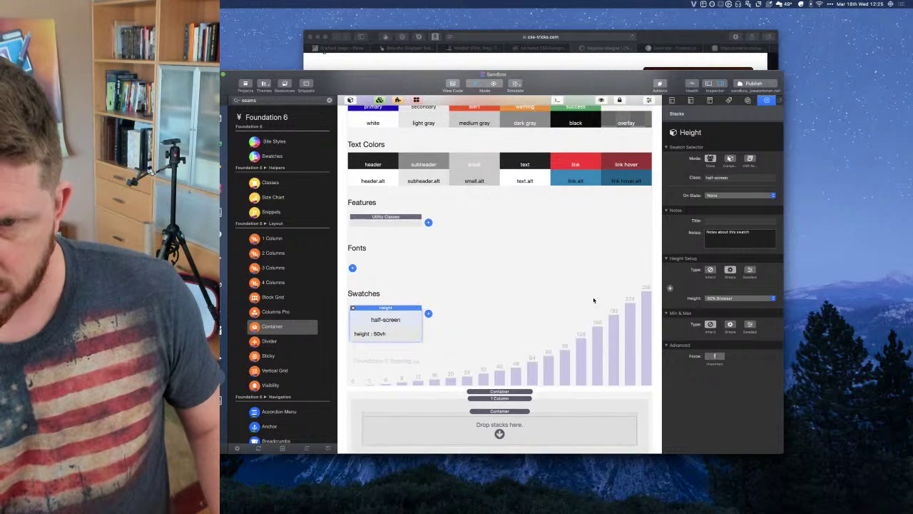
key(Delete)
Add a Background swatch to Site Styles and set its class to module
click(352, 320)
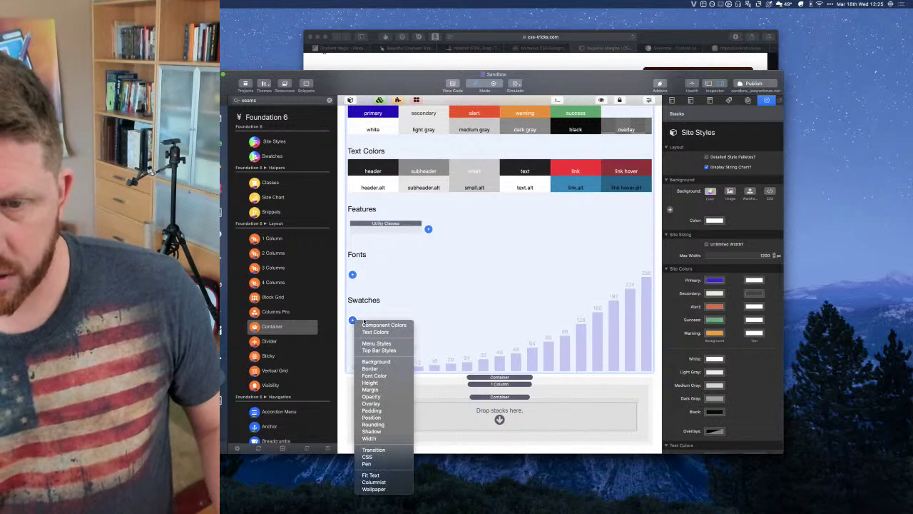
click(376, 363)
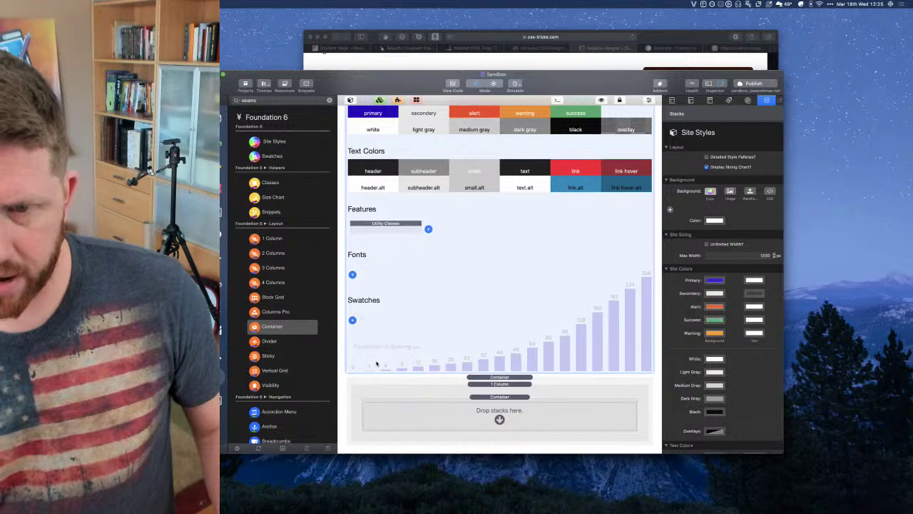
double_click(726, 178)
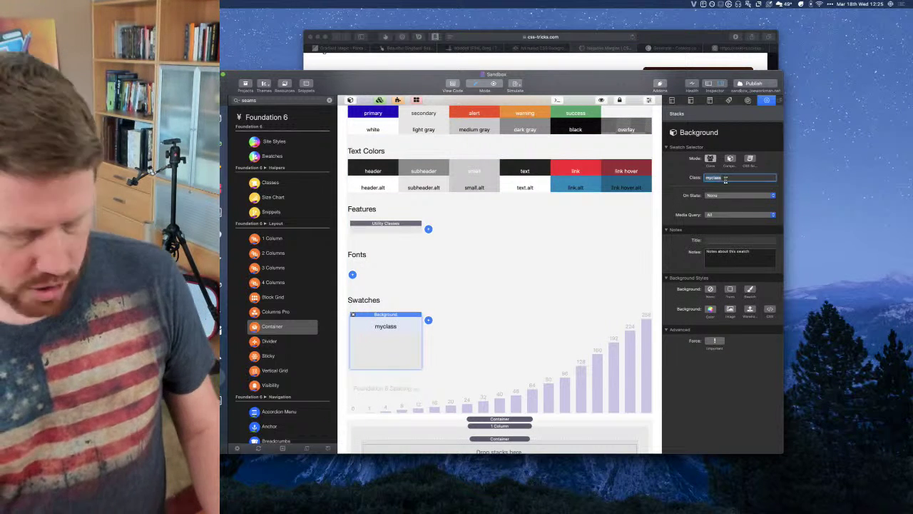
text(module)
key(Tab)
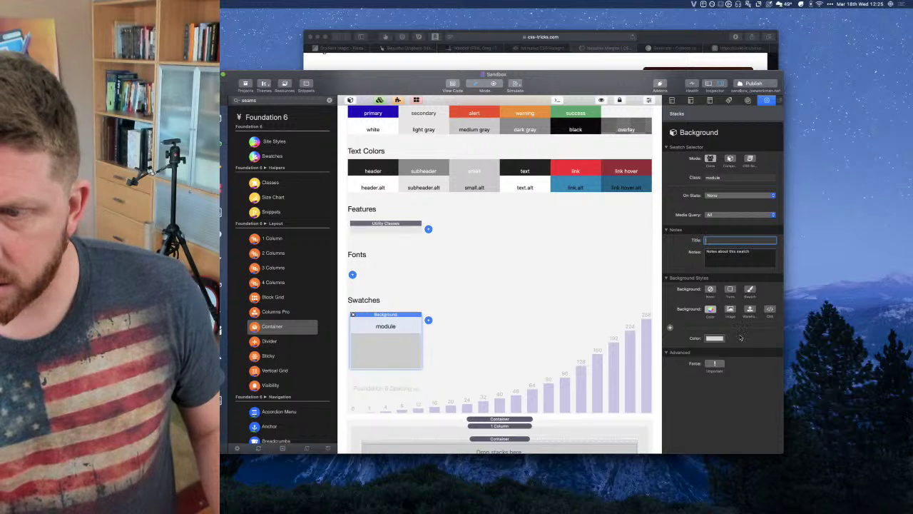
Set the module Background swatch's color to white, FFFFFF, from the web safe colors
click(715, 339)
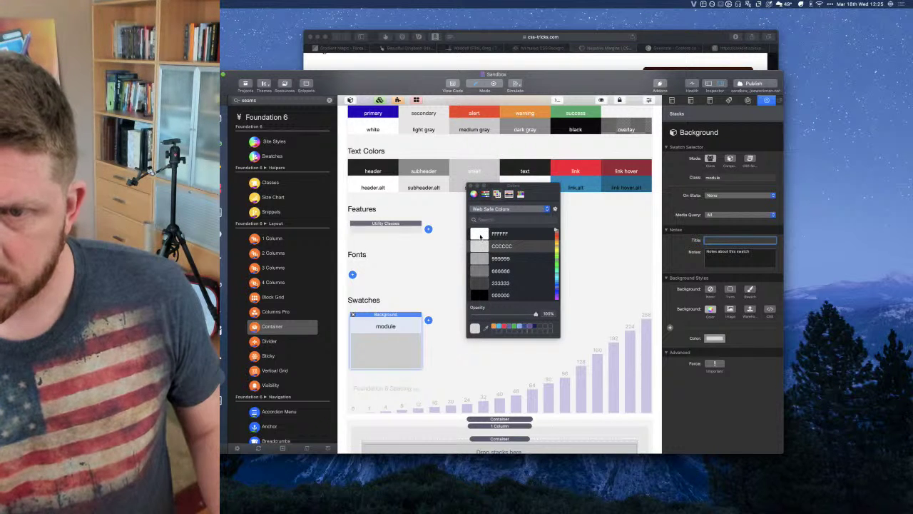
click(480, 234)
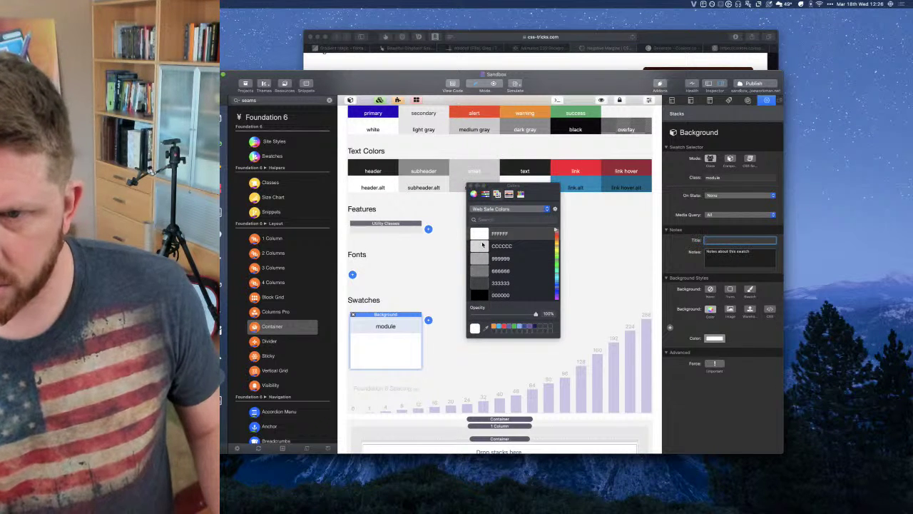
click(482, 246)
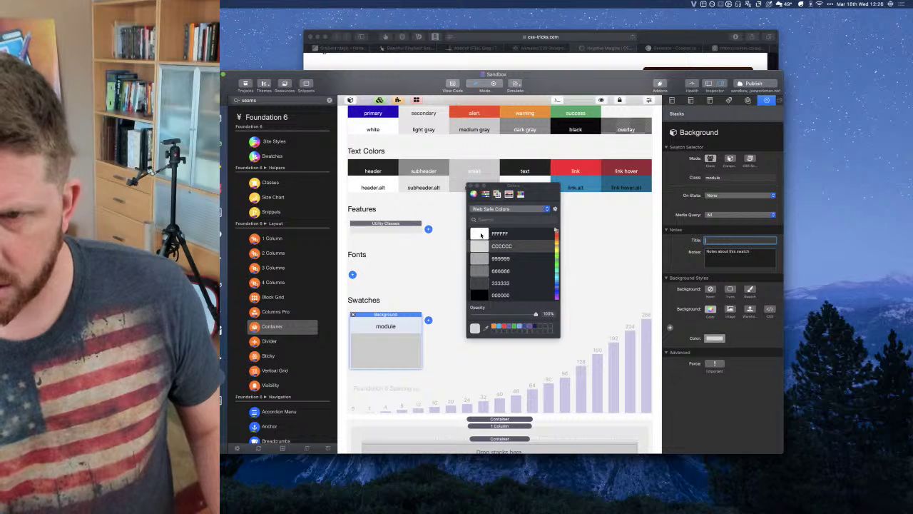
click(481, 234)
click(471, 186)
Set the Site Styles page background color to light gray CCCCCC
scroll(492, 255, up, 3)
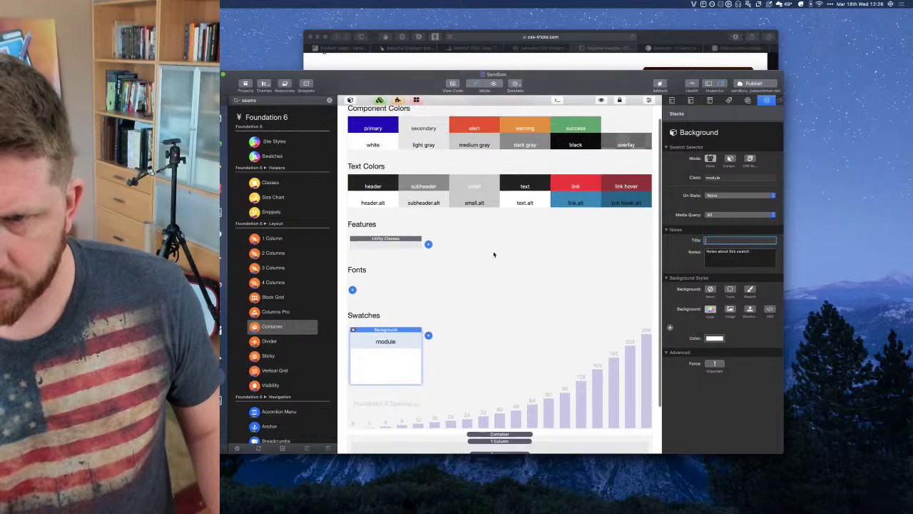
click(492, 121)
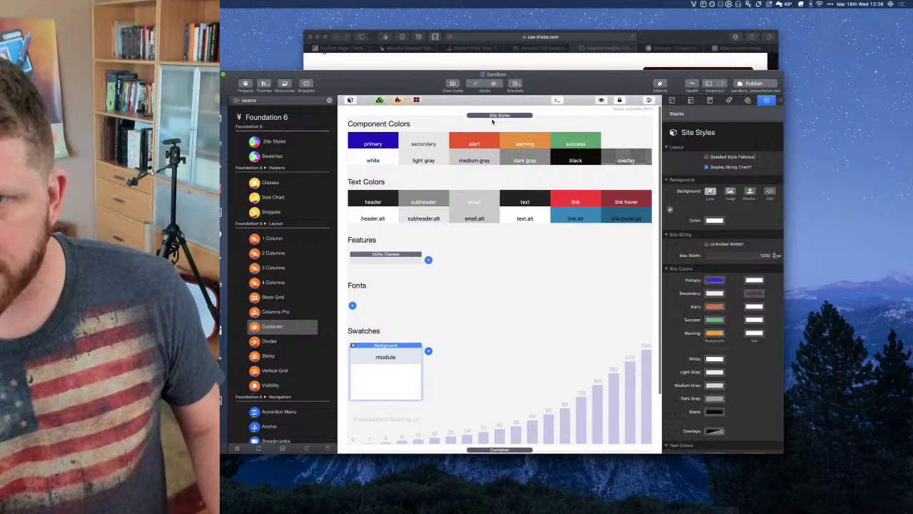
click(716, 222)
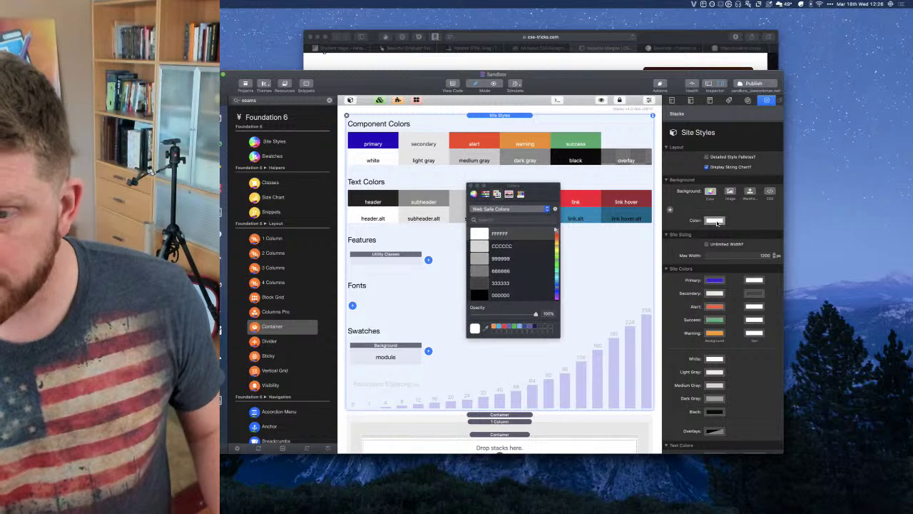
click(482, 246)
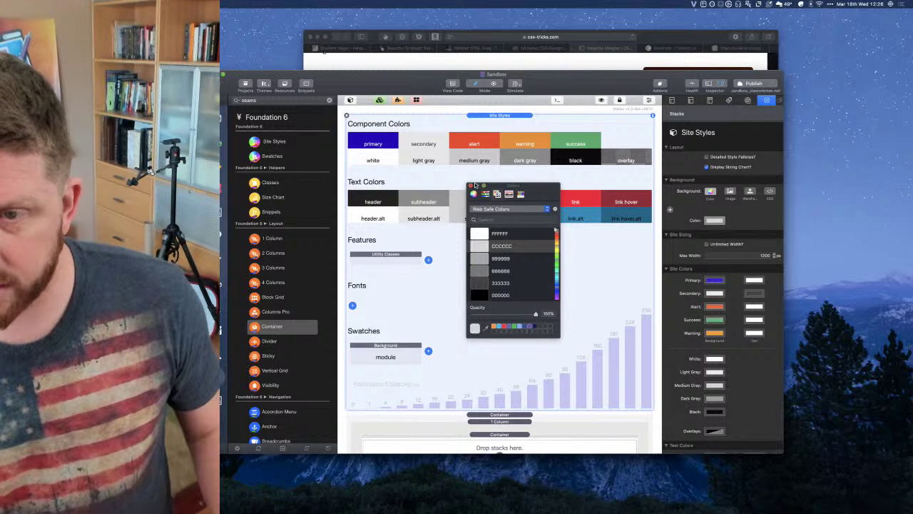
click(472, 185)
Add a Padding swatch beside the Background swatch and set its padding to 16px
scroll(463, 309, down, 3)
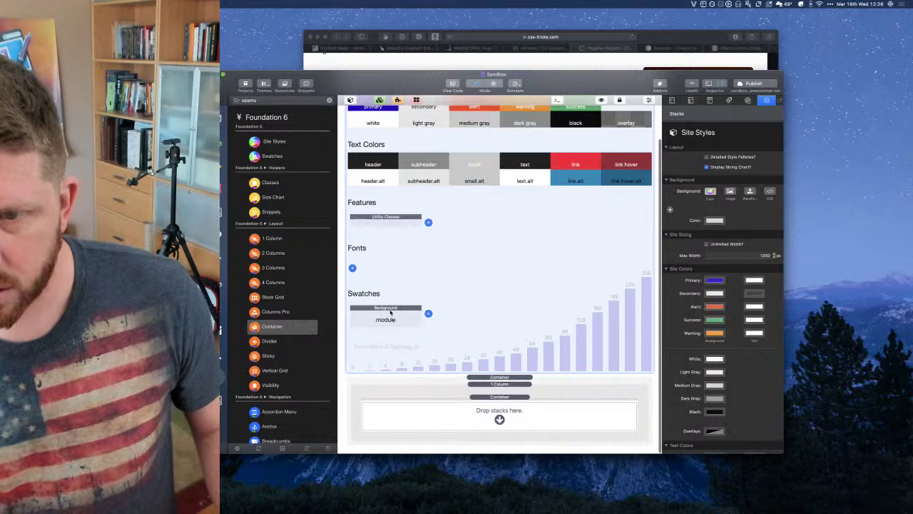
click(390, 311)
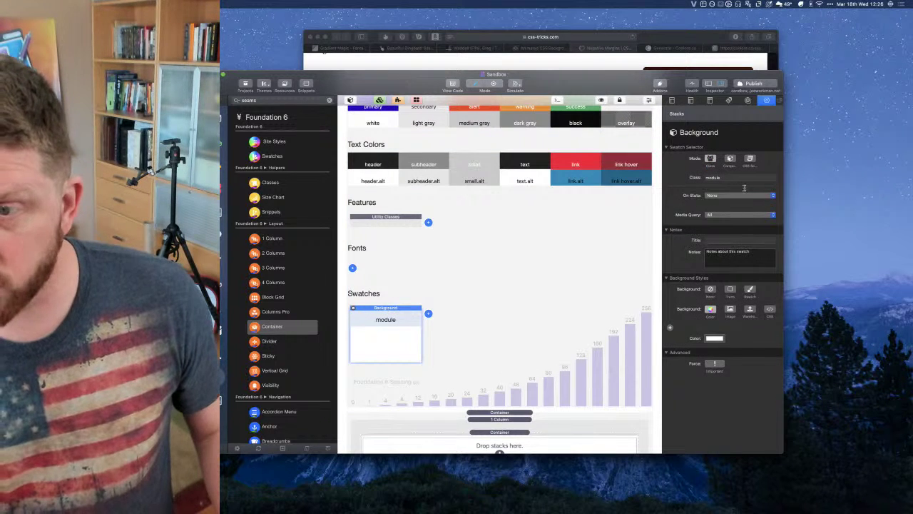
click(428, 313)
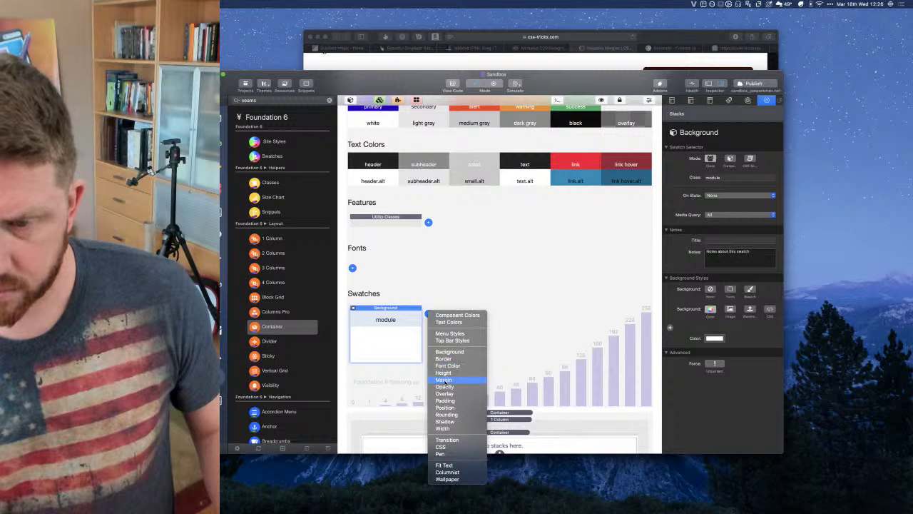
click(445, 401)
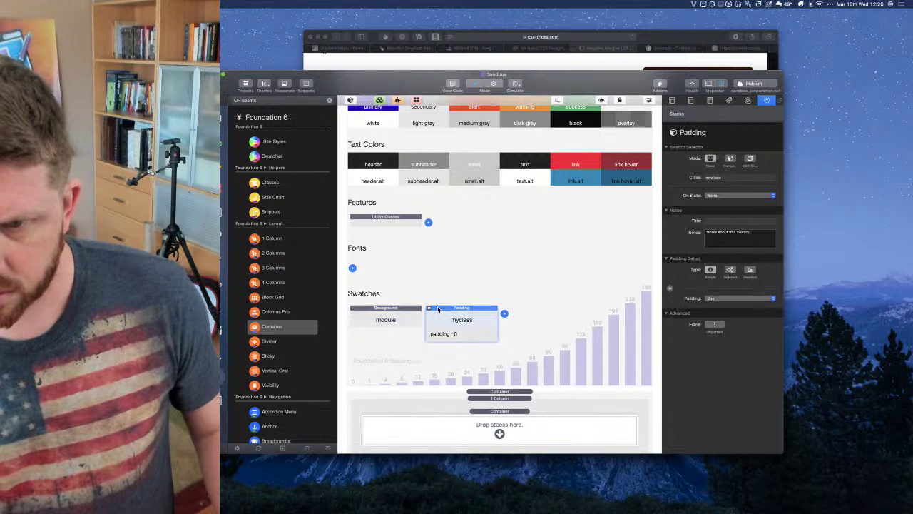
click(411, 278)
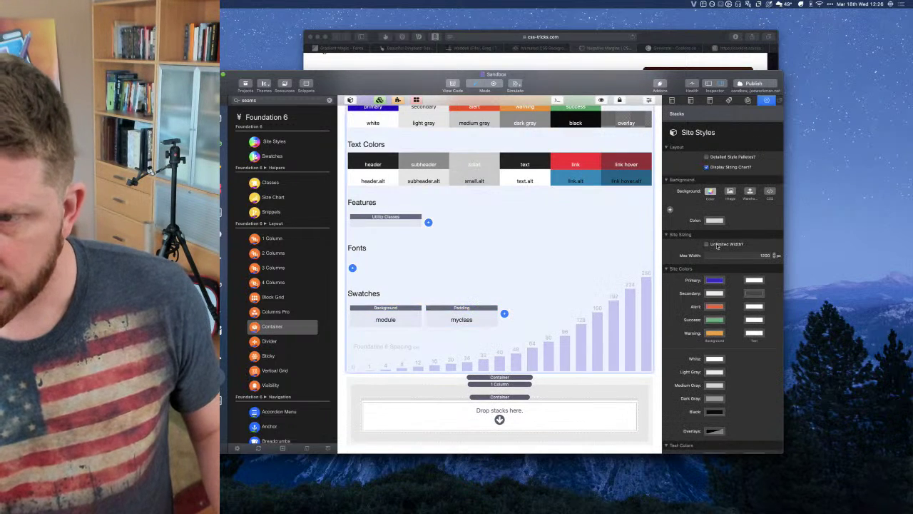
click(456, 313)
click(719, 299)
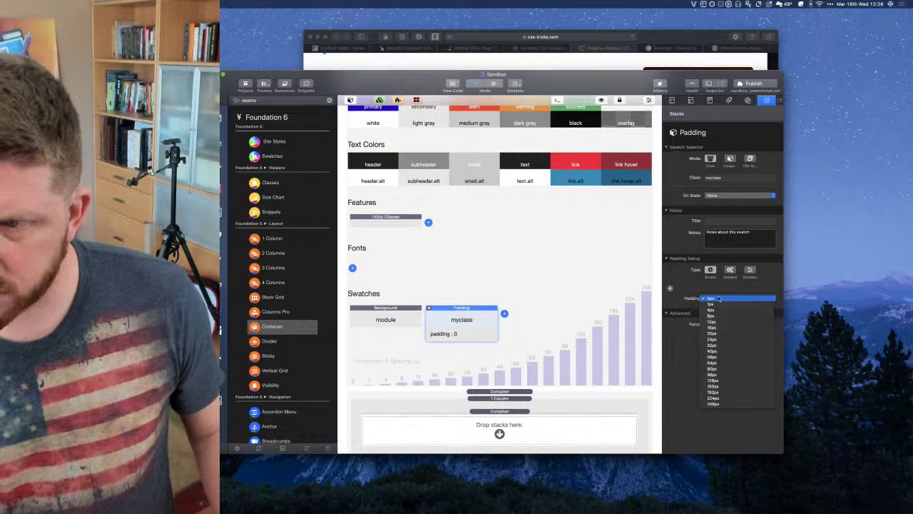
click(718, 333)
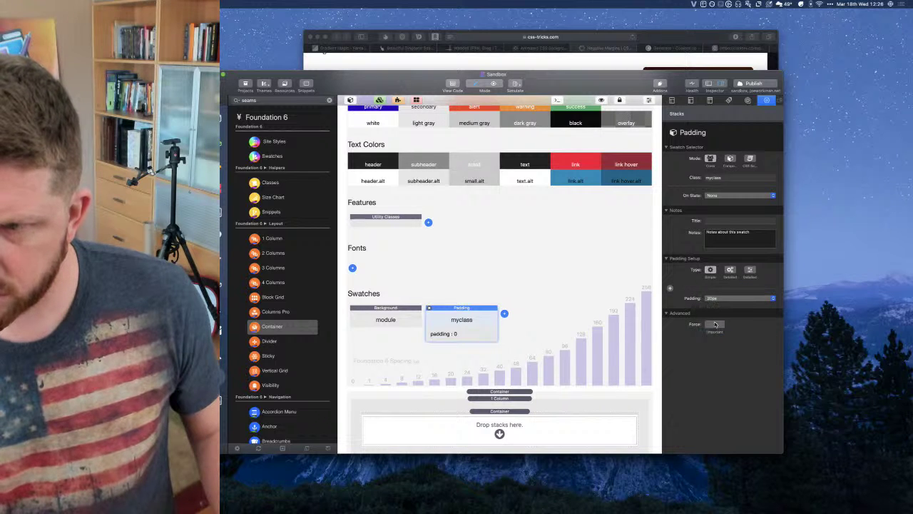
click(718, 298)
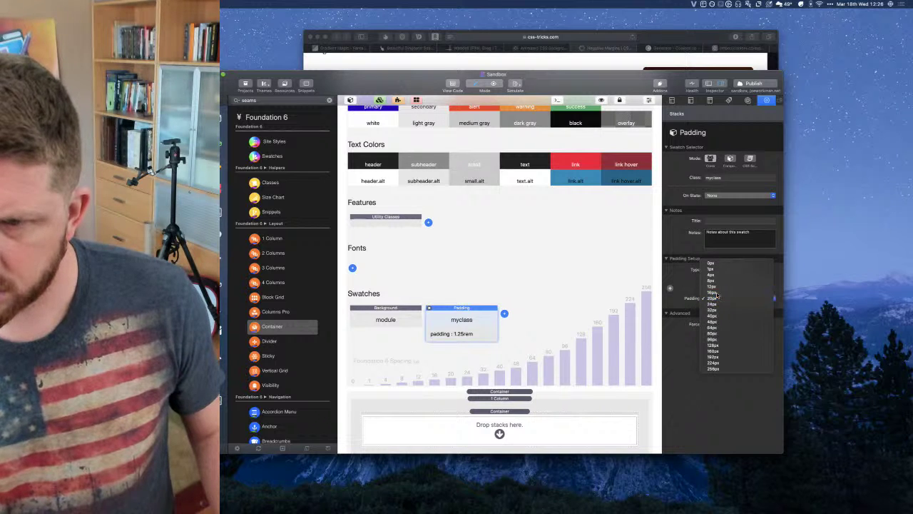
click(718, 292)
Assign the class module to the new Padding swatch
click(550, 312)
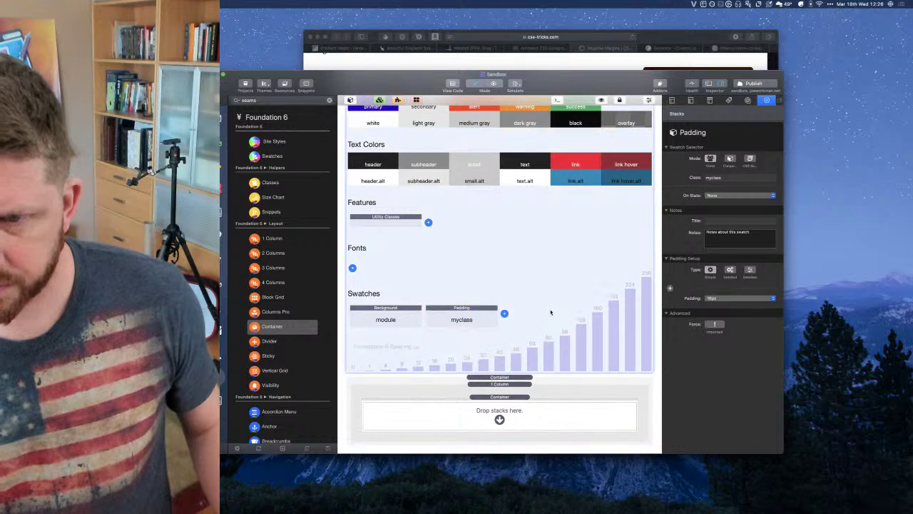
click(470, 314)
click(726, 177)
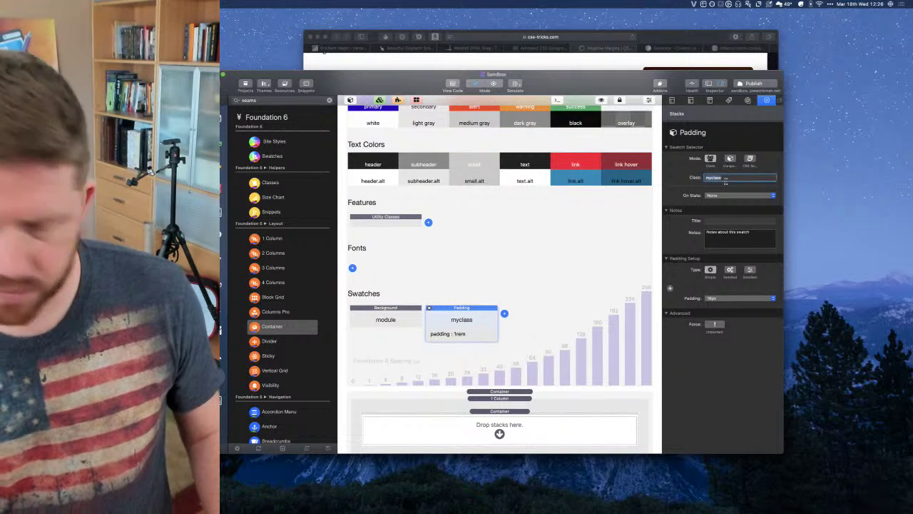
text(module)
key(Tab)
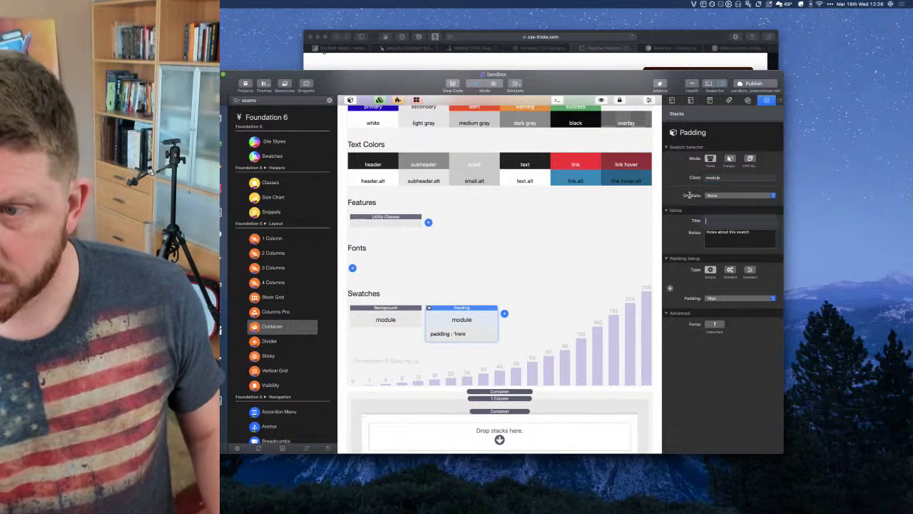
Add a Header stack inside the inner Container that carries the module class
scroll(499, 371, down, 2)
scroll(504, 386, up, 1)
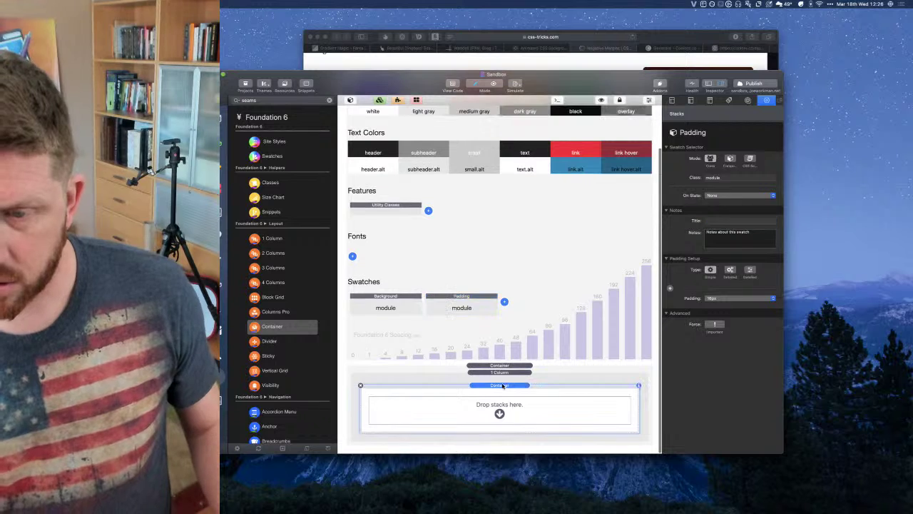
click(486, 385)
scroll(297, 326, down, 5)
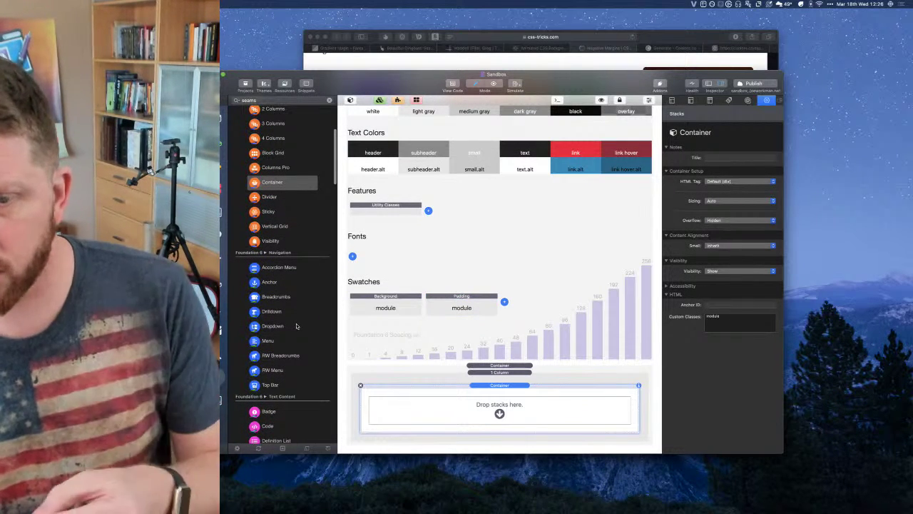
scroll(297, 326, down, 7)
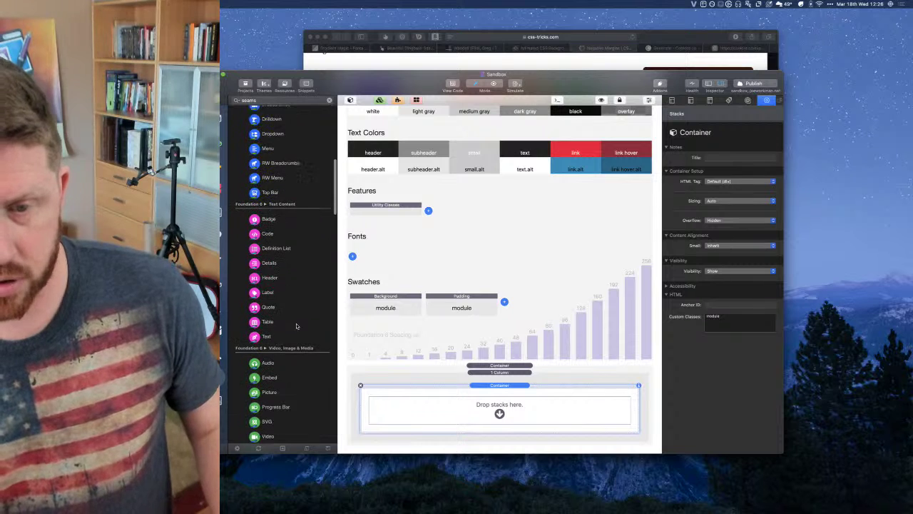
click(261, 279)
drag(415, 337, 476, 405)
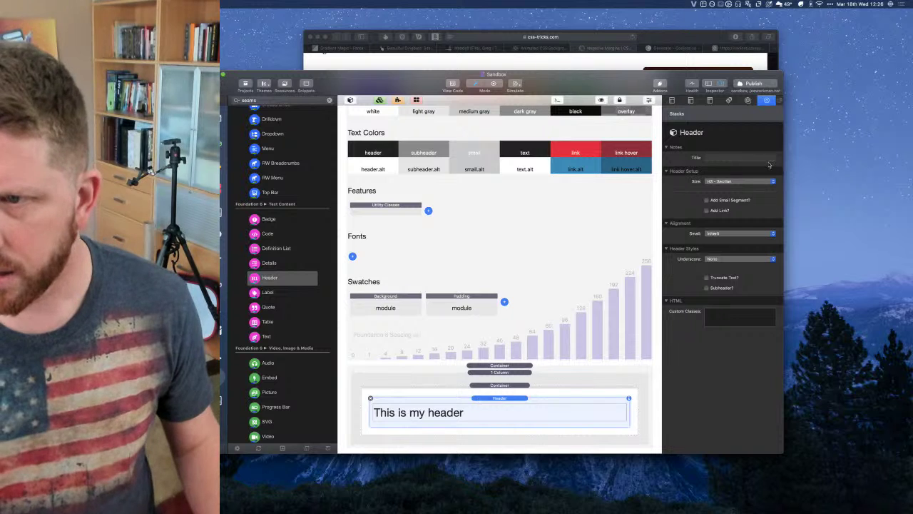
Check the CSS-Tricks negative margins example and set the Header stack's size to H2 - Page Subtitle
click(619, 69)
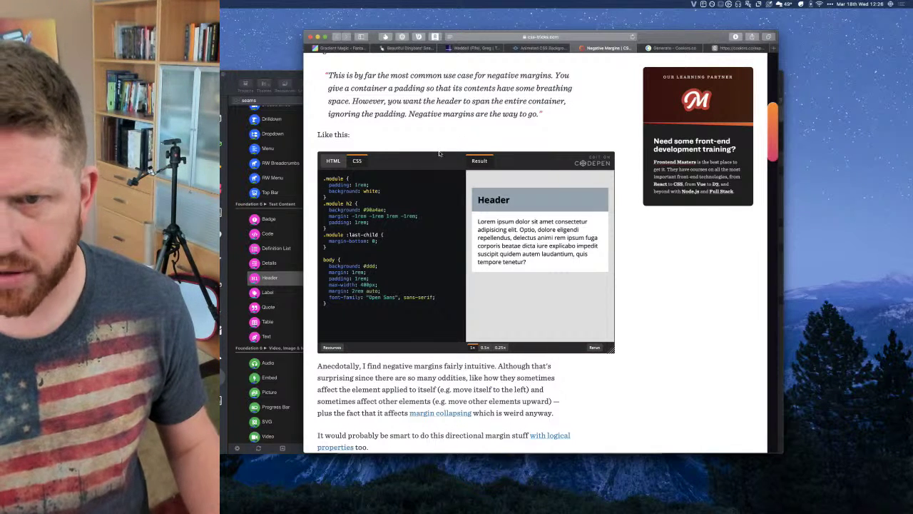
click(282, 79)
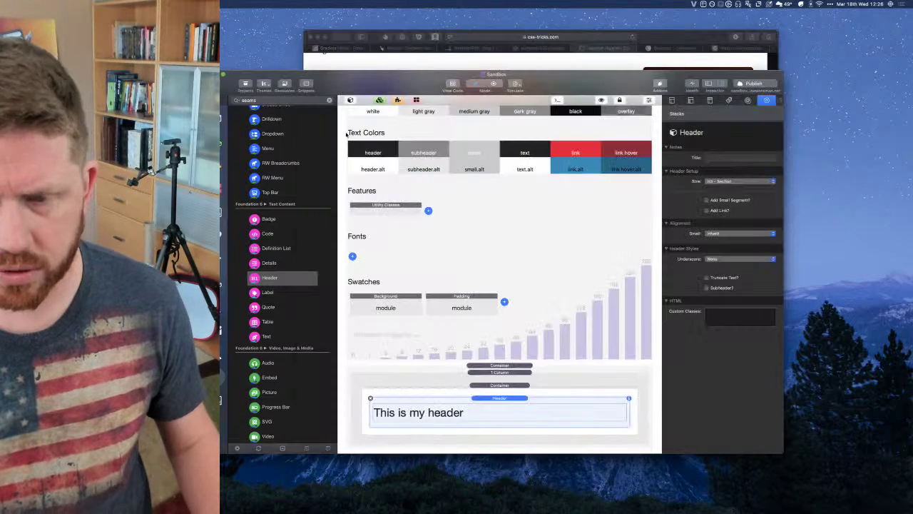
click(718, 180)
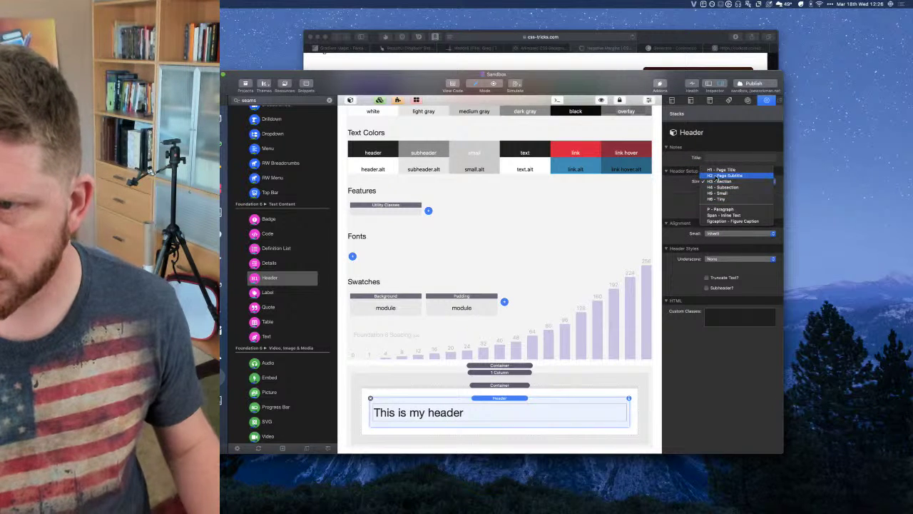
click(717, 177)
Replace the Header stack's placeholder text with "Header", matching the CSS-Tricks example
click(669, 36)
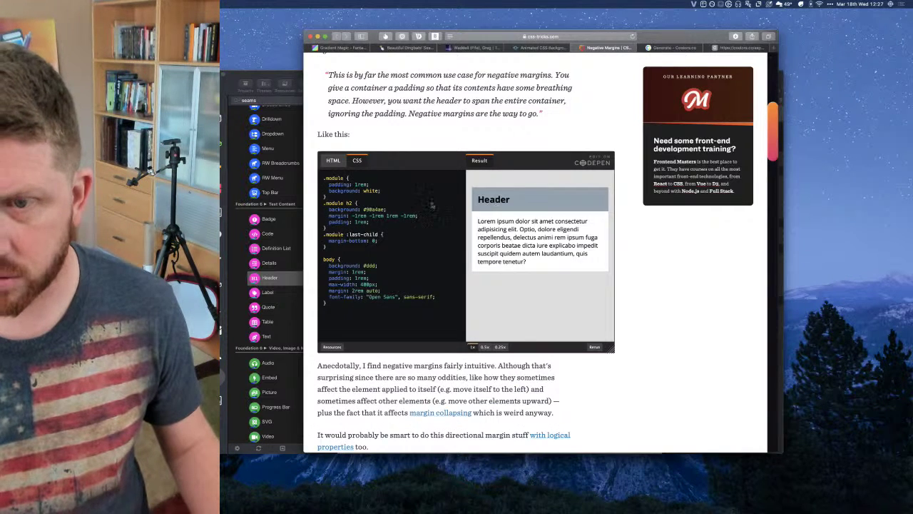
key(super+Tab)
double_click(446, 416)
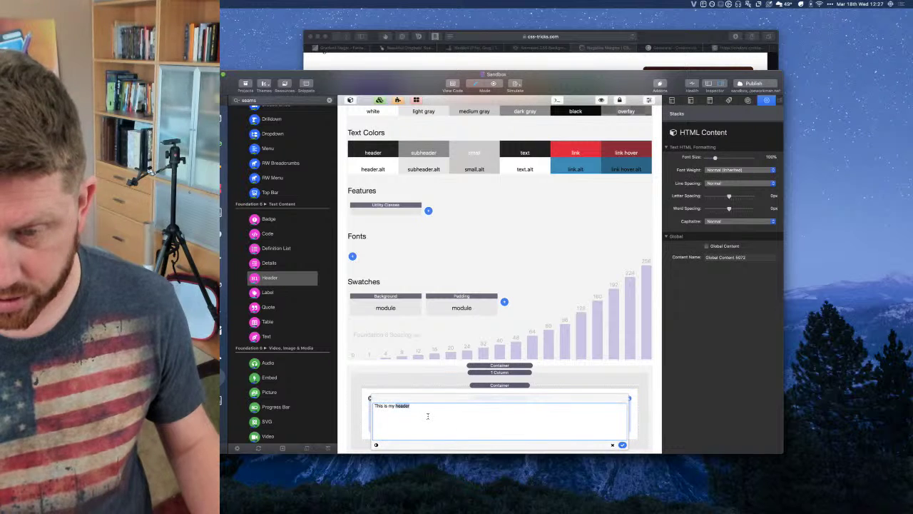
key(super+a)
text(He)
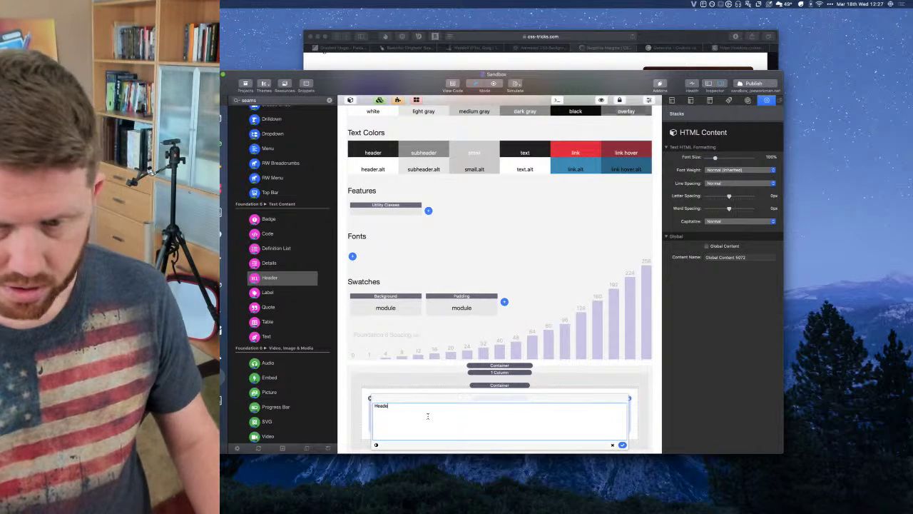
click(623, 445)
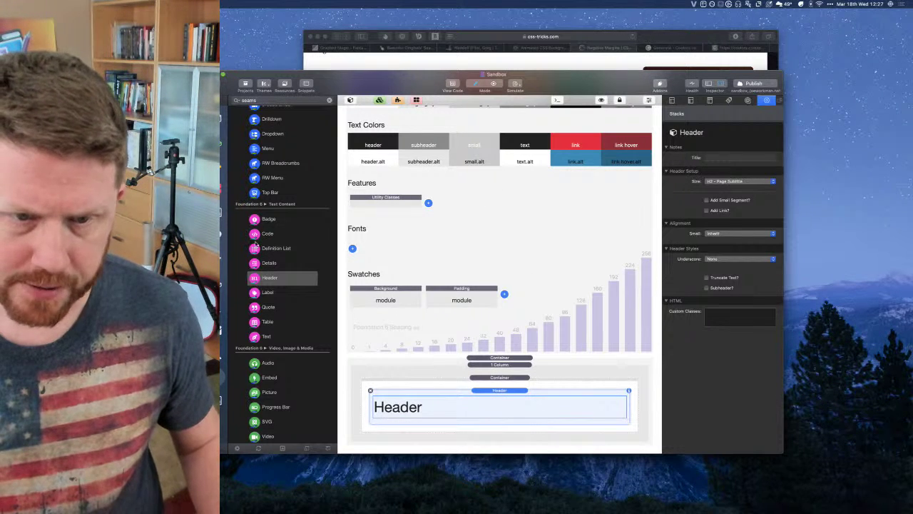
Add a Text stack below the Header and reduce its placeholder Markdown to the sentence "Writing in Markdown format is a simple and fast way..."
drag(255, 338, 468, 414)
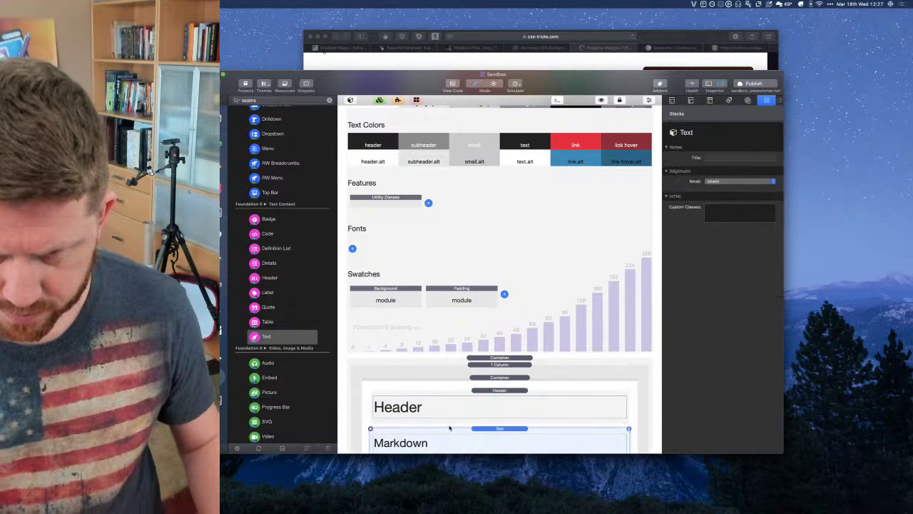
scroll(447, 435, down, 3)
double_click(431, 384)
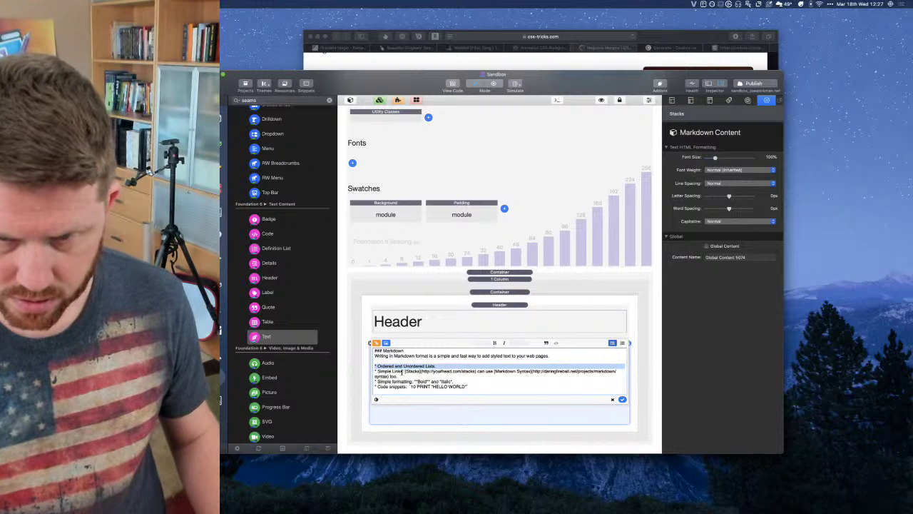
key(super+Up)
key(shift+Down)
key(BackSpace)
key(Down)
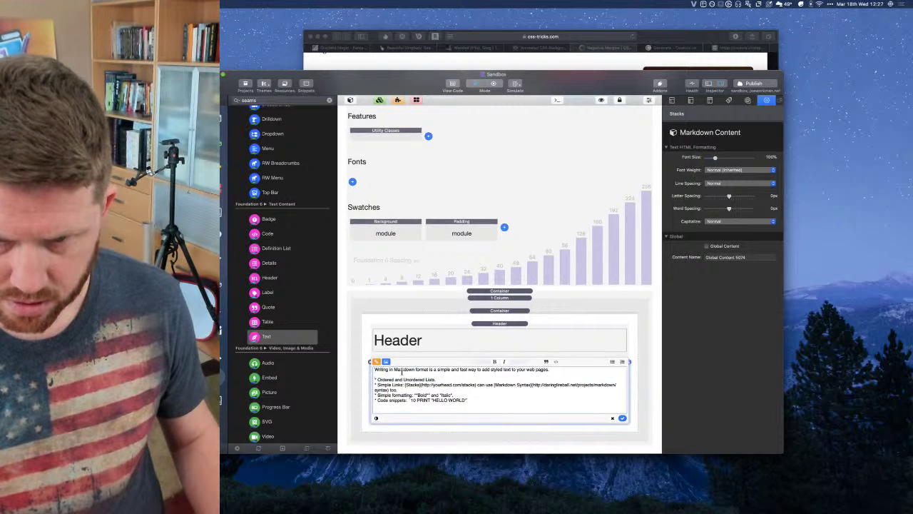
key(shift+super+Down)
key(BackSpace)
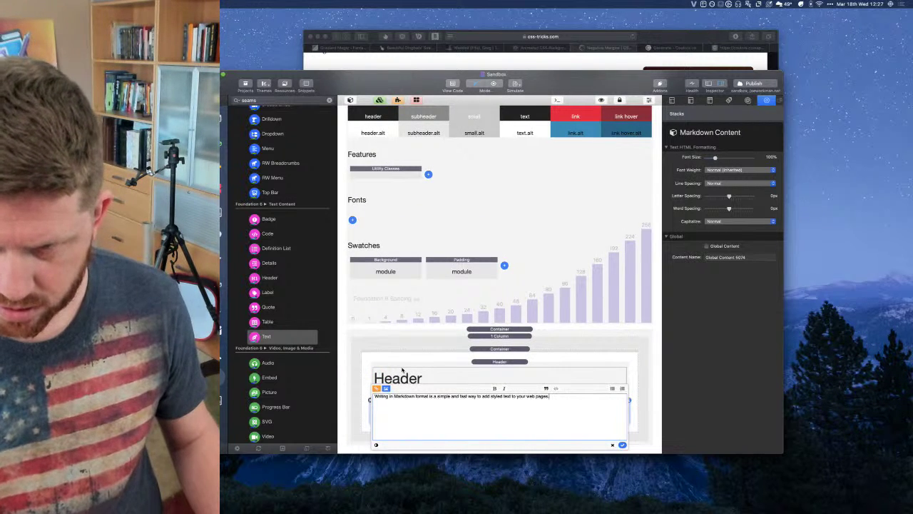
Duplicate the sentence in the Text stack so the paragraph holds five copies of it, and save the text
key(super+a)
key(super+c)
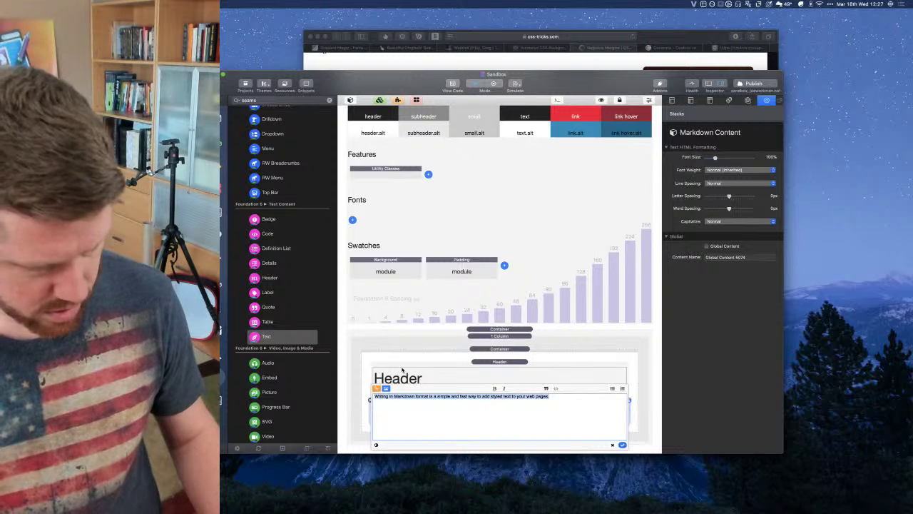
key(Right)
key(super+v)
key(super+v)
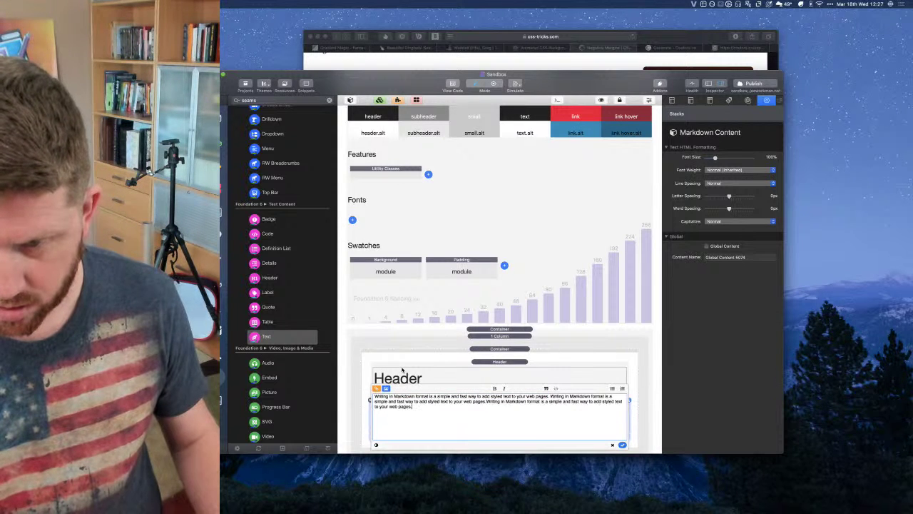
key(super+v)
key(super+v)
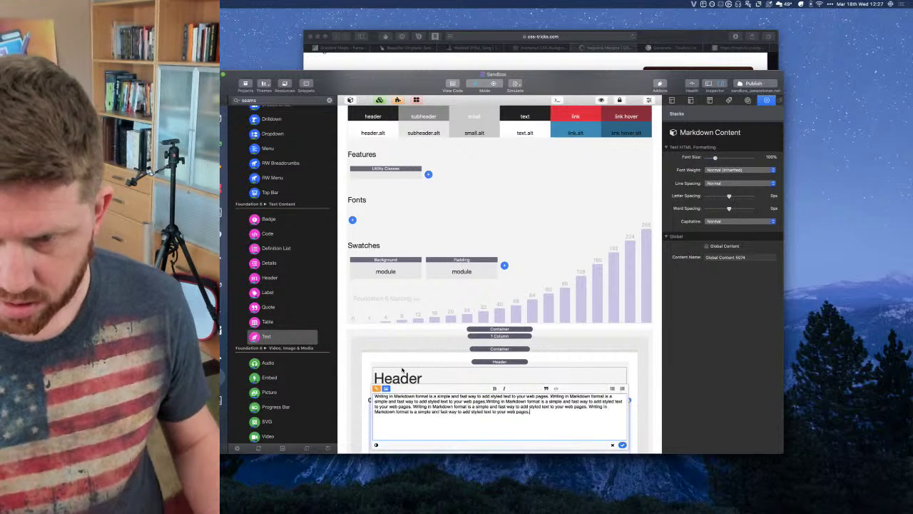
click(622, 445)
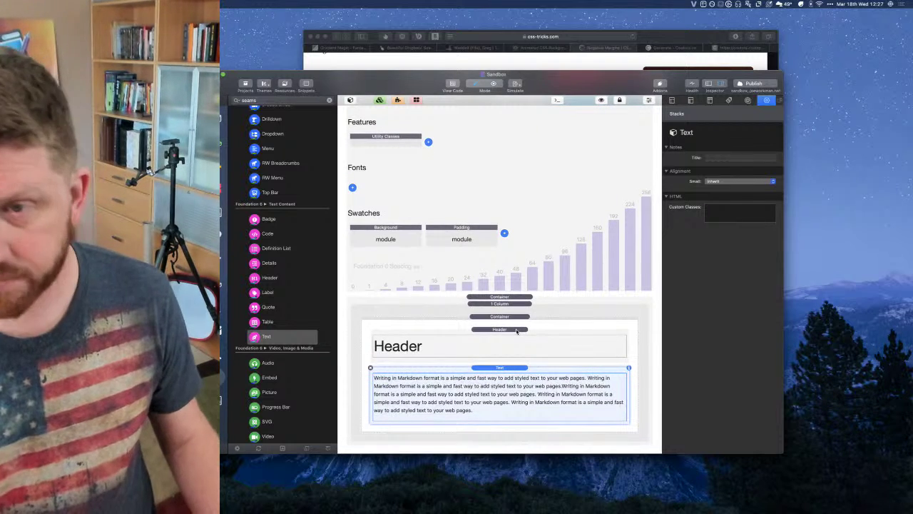
Preview the page in the browser and compare it with the CSS-Tricks negative margins example
key(super+shift+r)
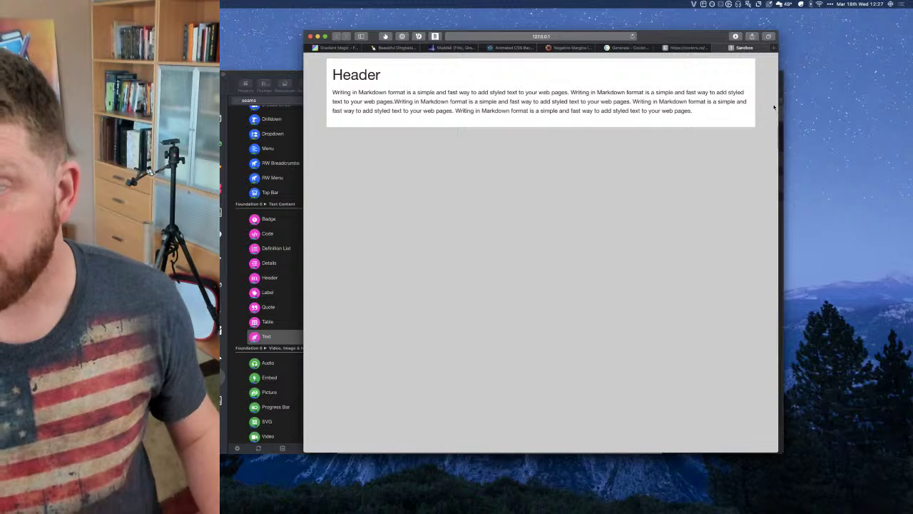
drag(776, 106, 711, 126)
mouse_move(629, 48)
mouse_down()
mouse_move(566, 88)
mouse_move(591, 83)
mouse_move(628, 48)
mouse_up()
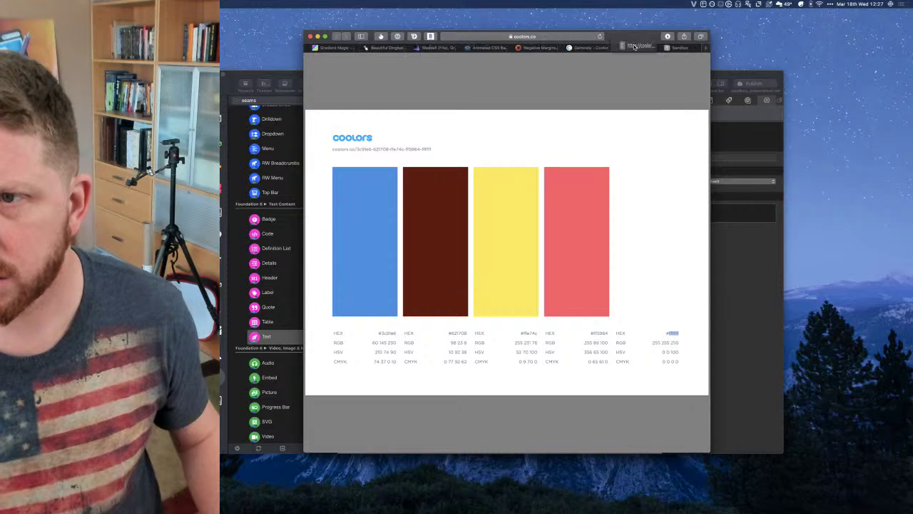
click(532, 48)
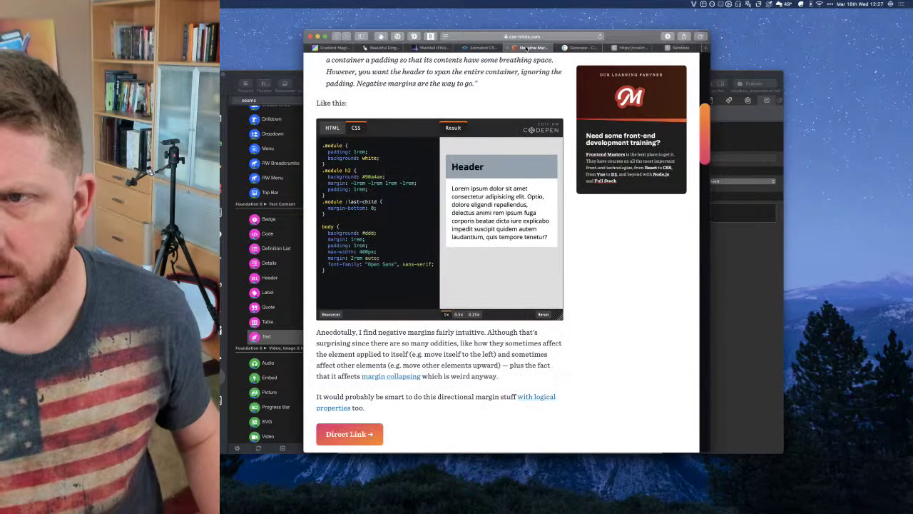
click(679, 47)
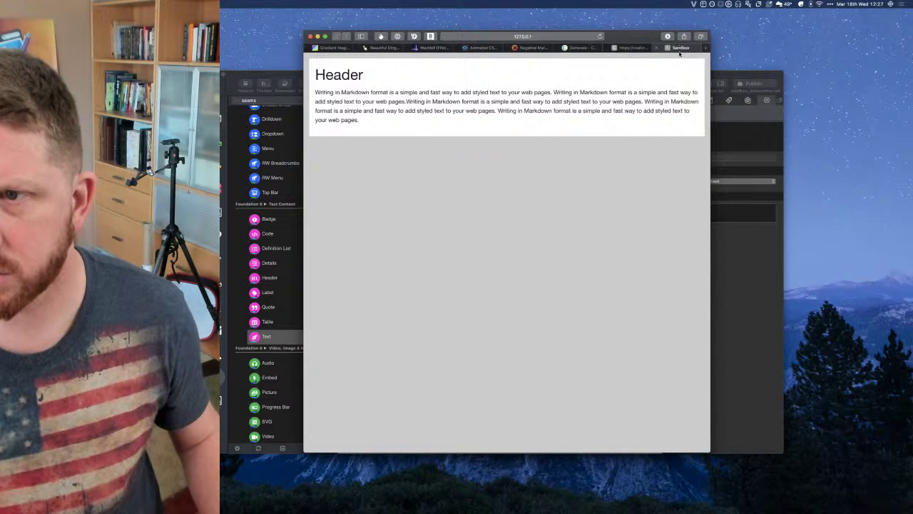
Detach the Sandbox preview into its own browser window, shrink it and place it over the other browser window
drag(679, 50, 681, 134)
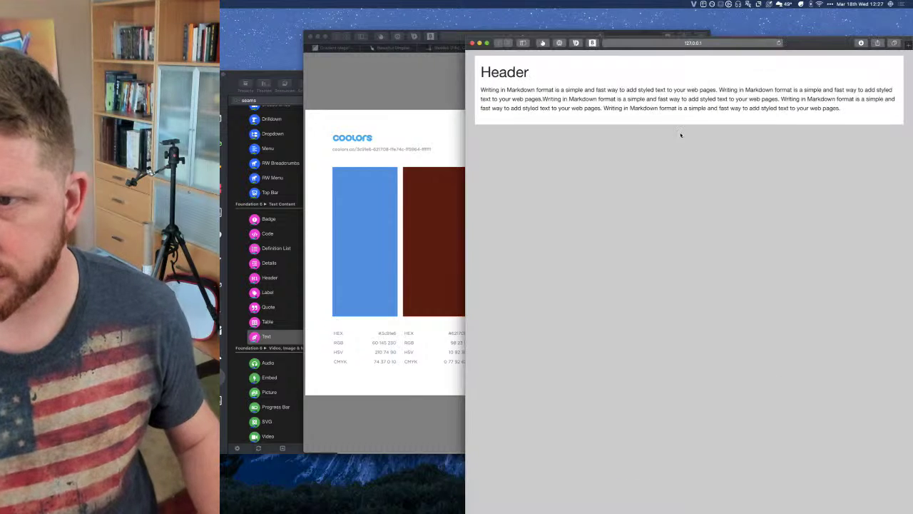
drag(821, 43, 695, 22)
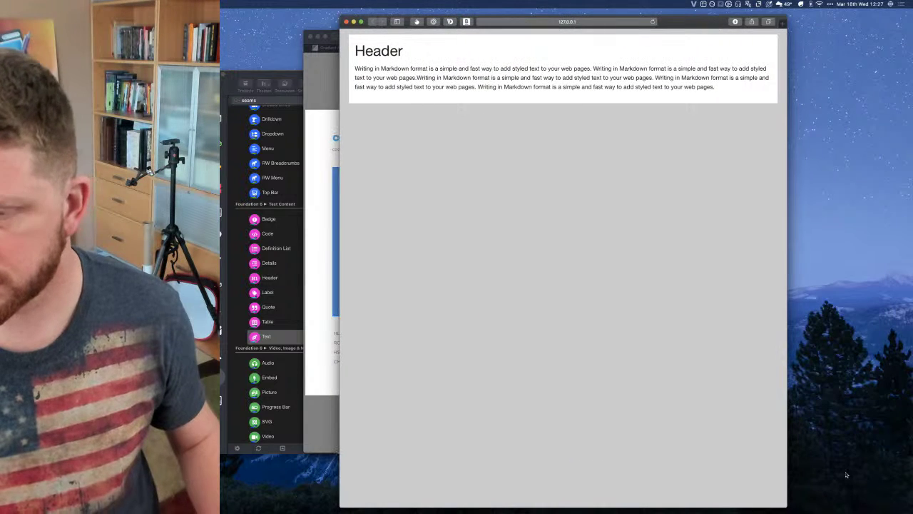
drag(787, 506, 642, 315)
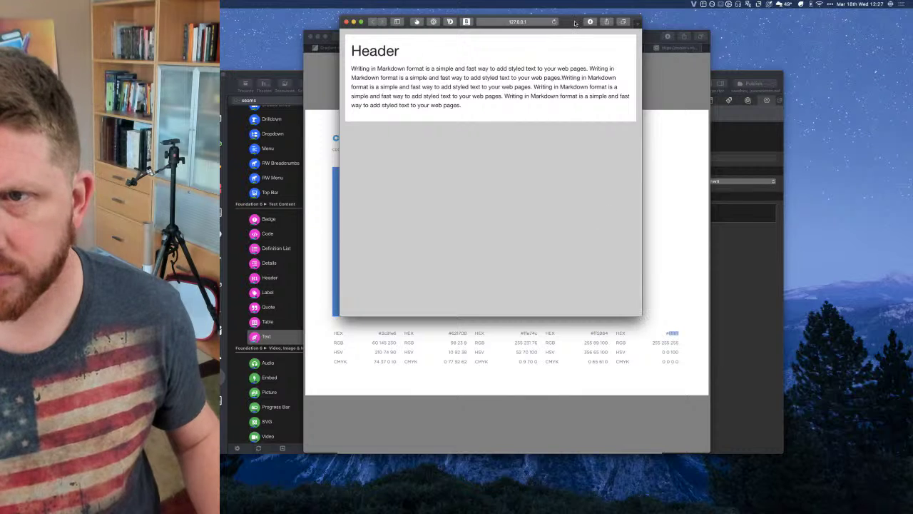
drag(575, 23, 662, 138)
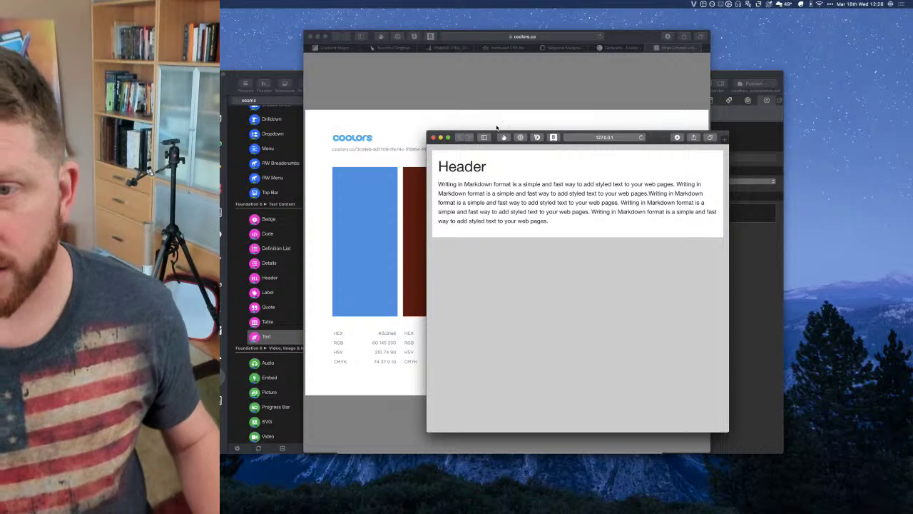
Bring up the CSS-Tricks negative margins article behind the preview and reposition the preview window so the example's CSS code stays readable
click(435, 115)
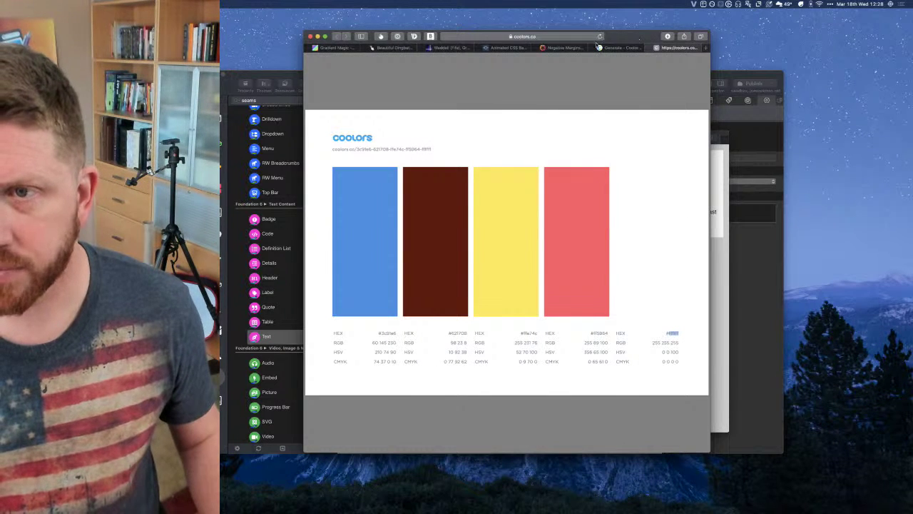
click(572, 47)
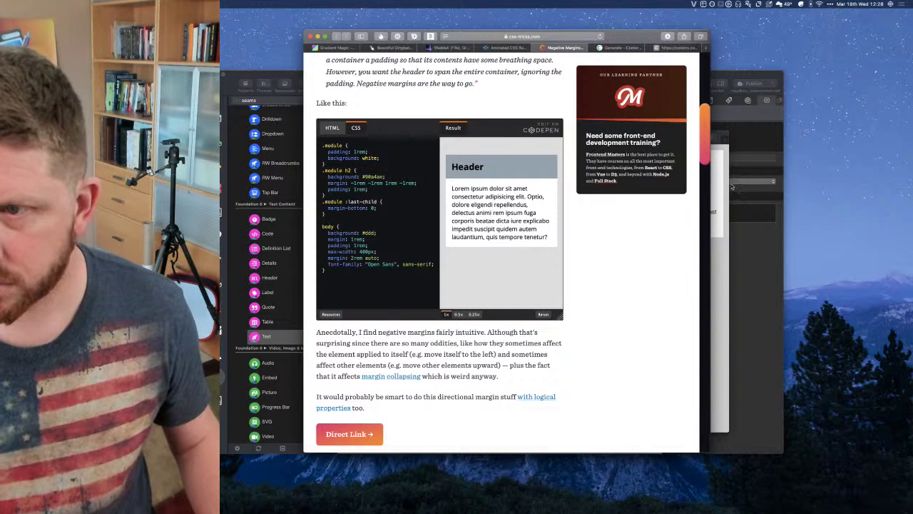
click(715, 250)
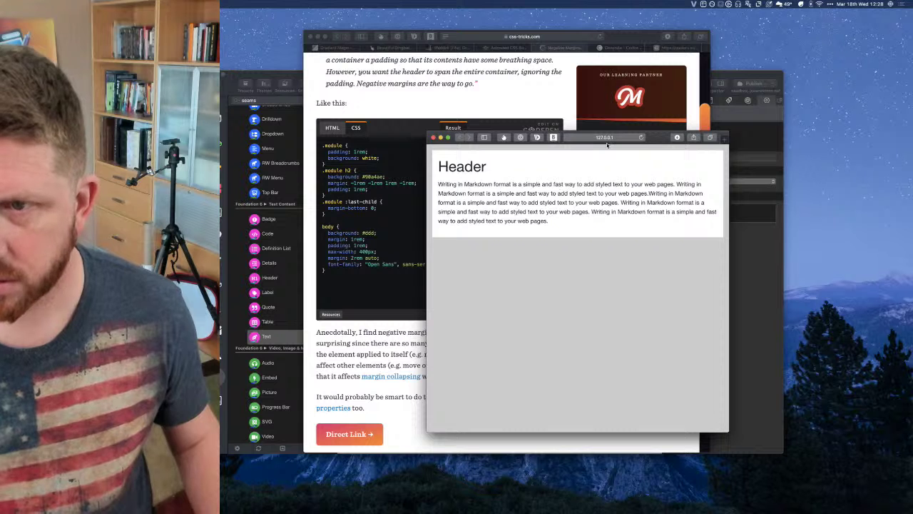
drag(660, 139, 676, 129)
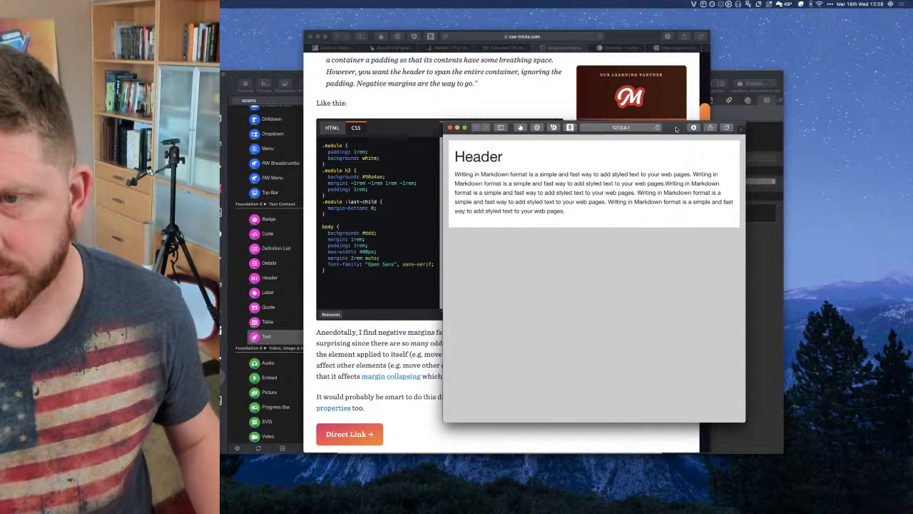
Return to RapidWeaver, add a Background swatch after the Padding swatch and set its class to module-header
click(270, 77)
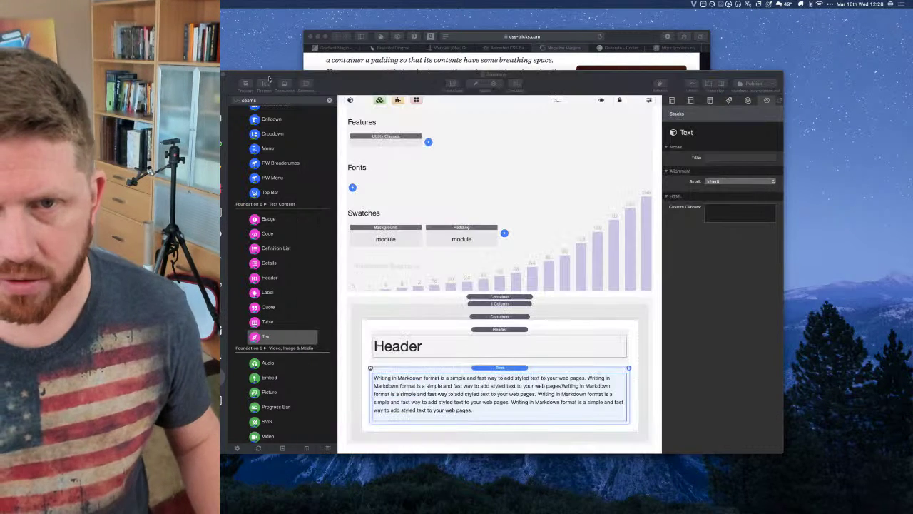
click(489, 333)
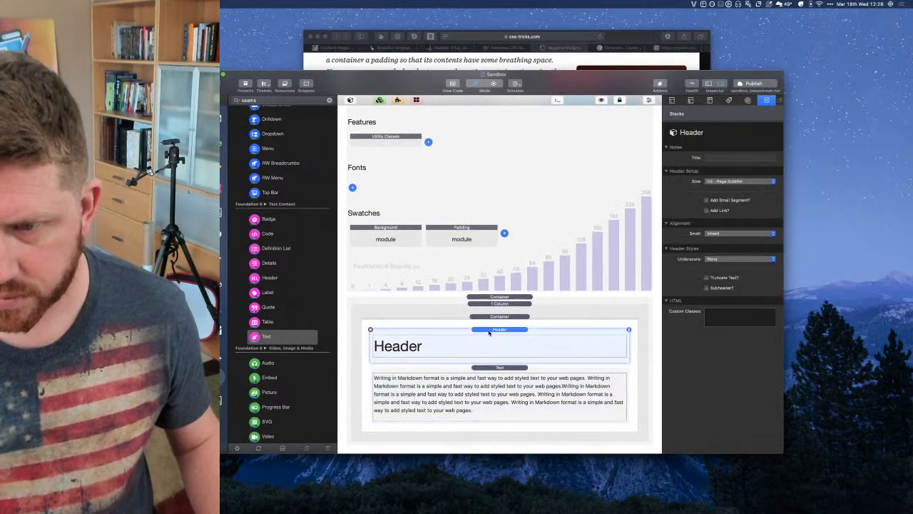
click(505, 233)
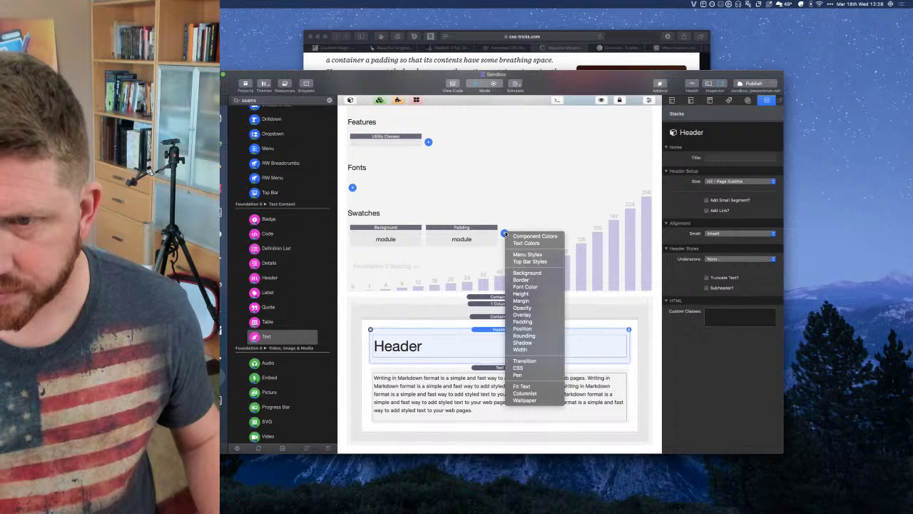
click(528, 274)
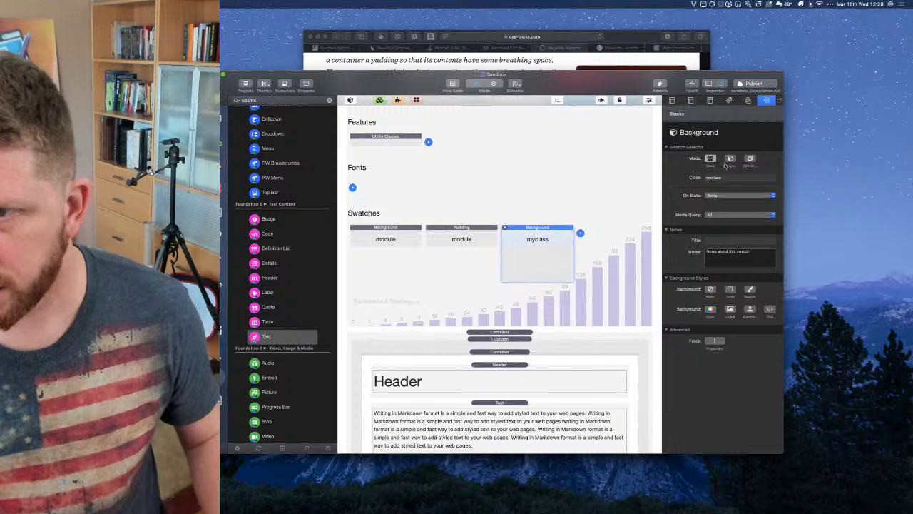
double_click(721, 182)
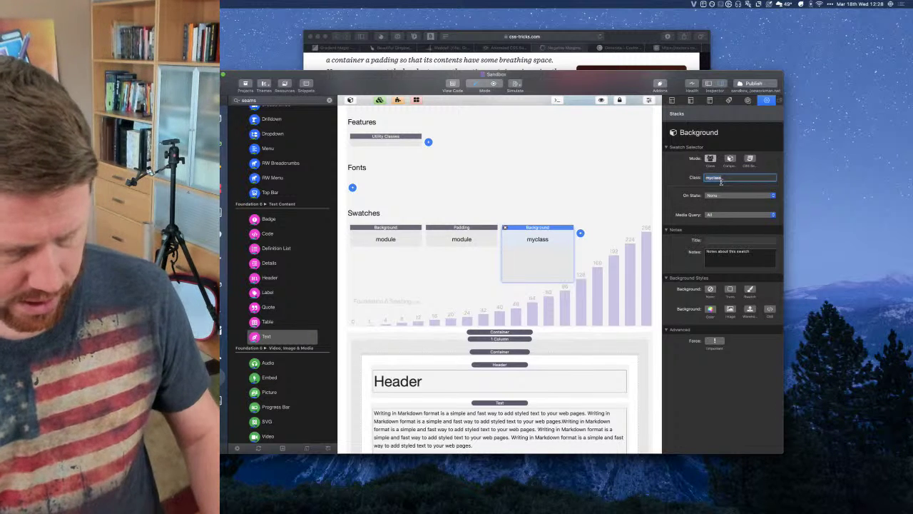
text(module-)
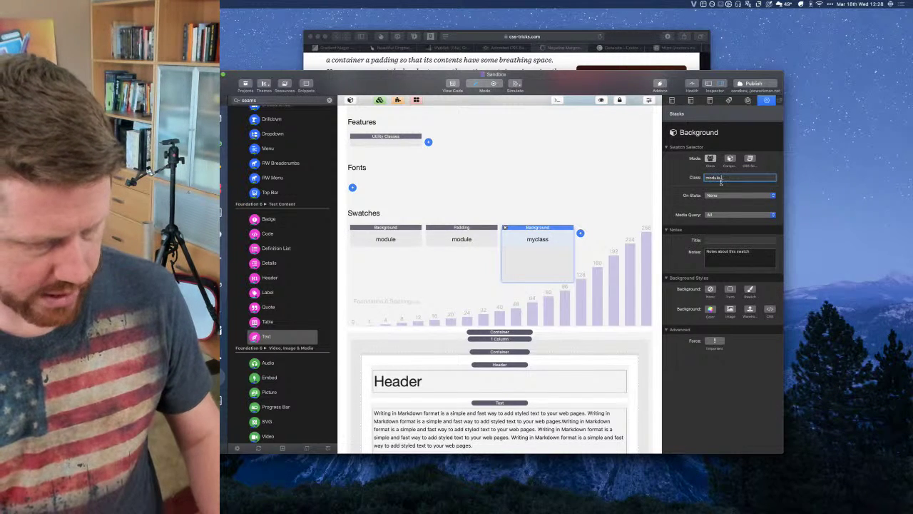
text(bgader)
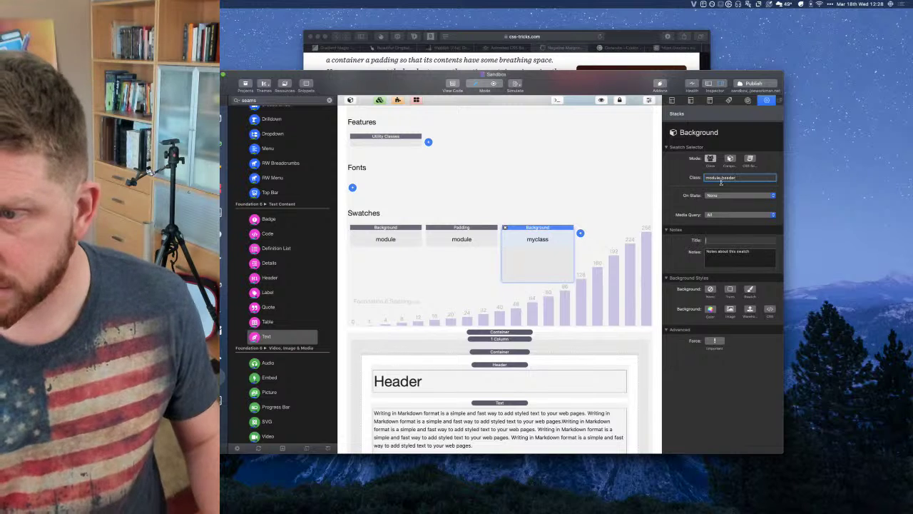
key(Tab)
key(shift+Tab)
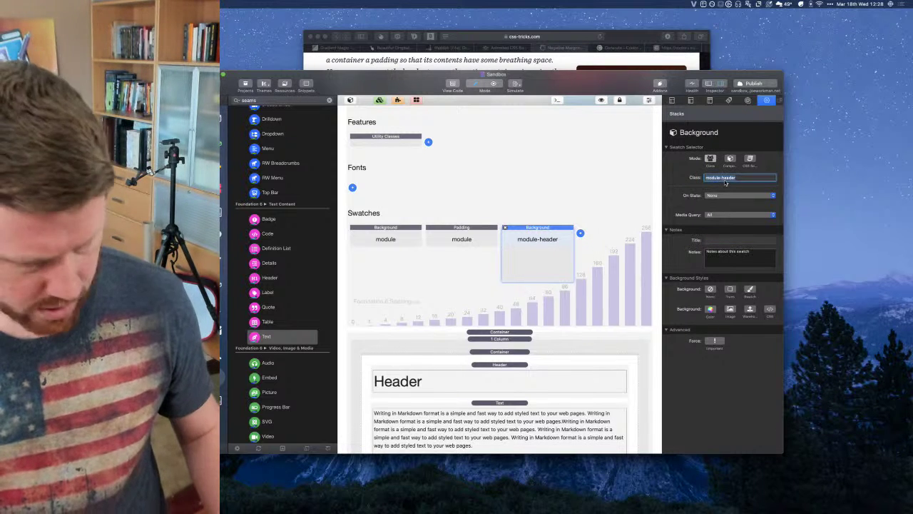
Copy the h2 background's hex value from the article's CSS and give RapidWeaver's module-header Background swatch a Color fill
click(635, 38)
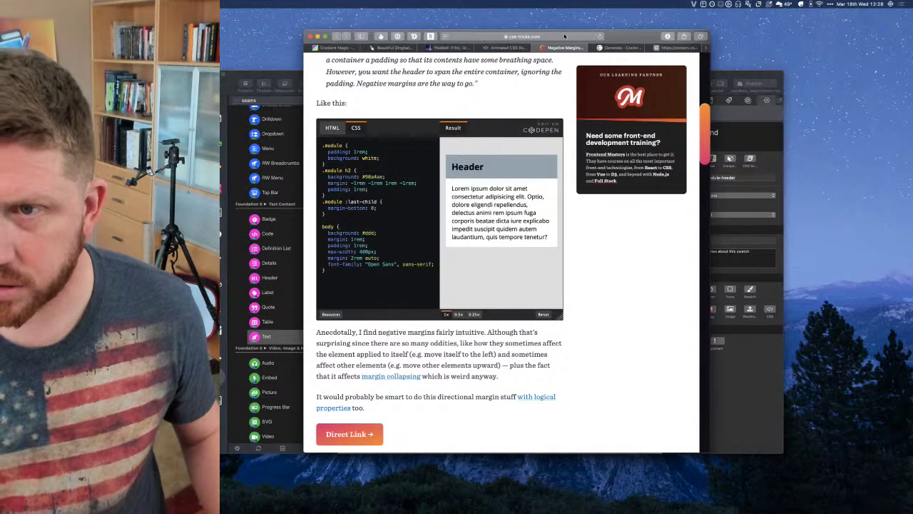
double_click(371, 177)
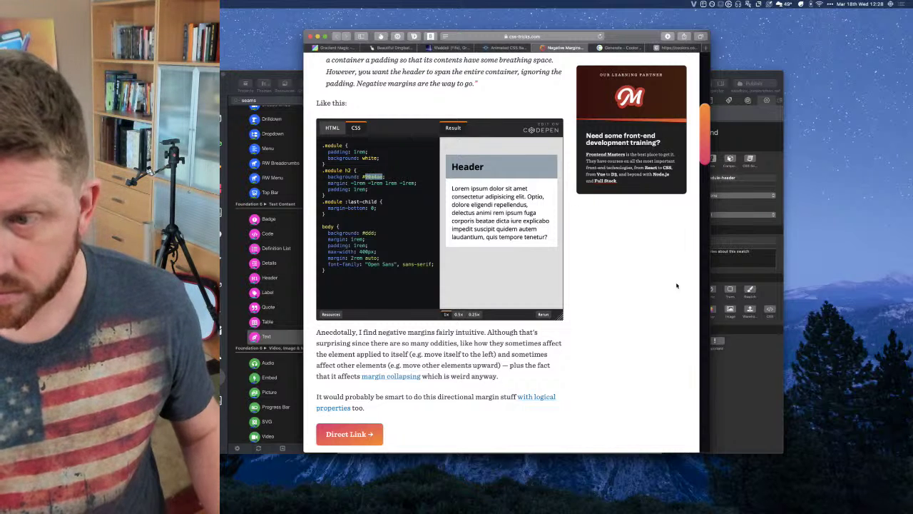
click(749, 391)
click(711, 309)
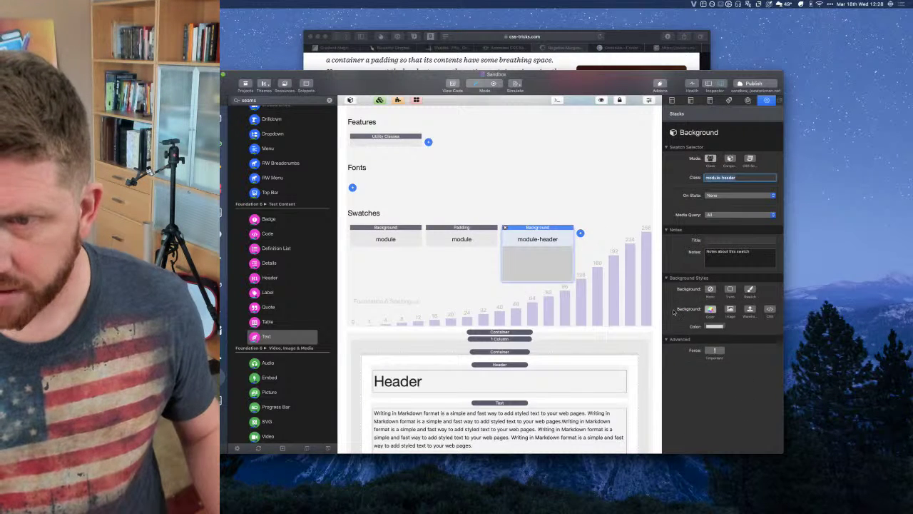
Set the module-header Background swatch's colour to hex 90A4AE using RGB sliders and close the colour picker
click(713, 338)
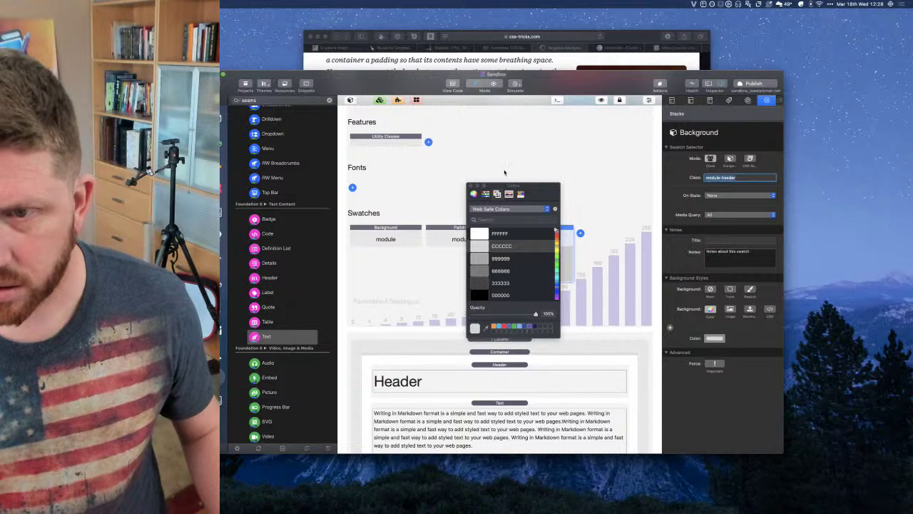
click(486, 194)
click(498, 194)
click(486, 194)
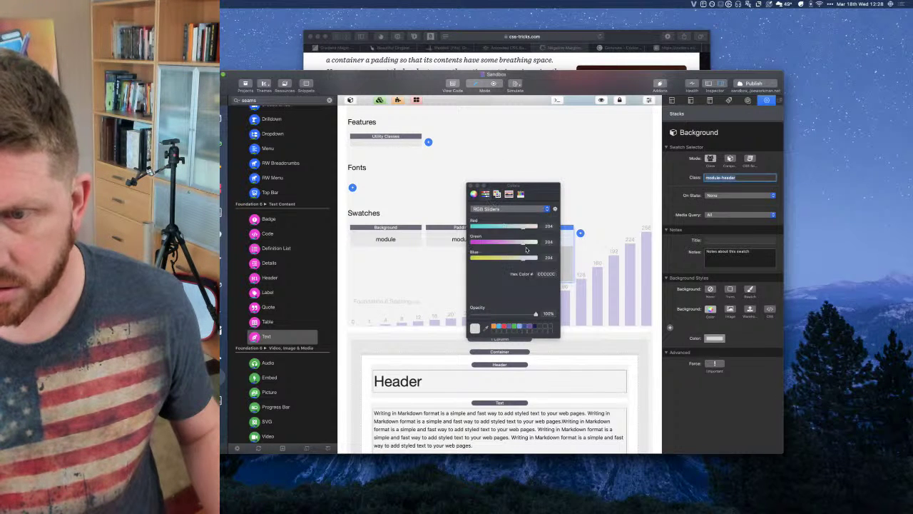
double_click(546, 274)
text(90A4AE)
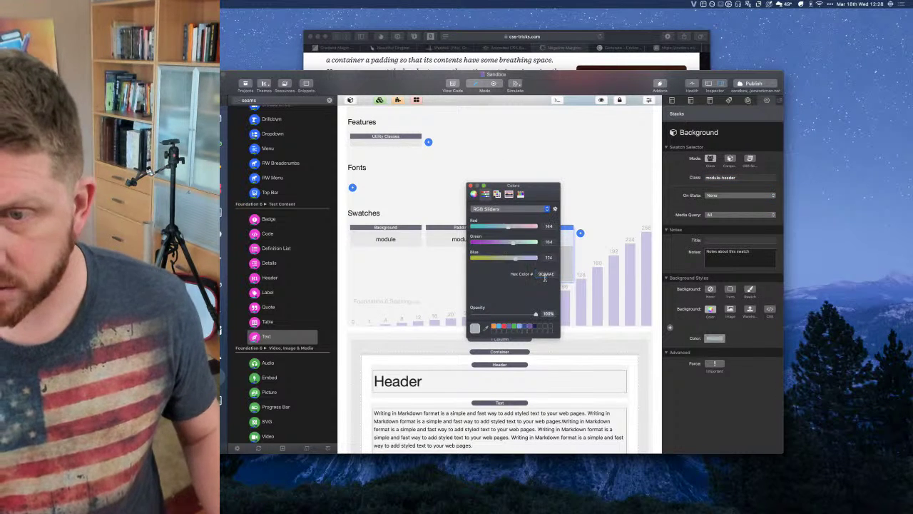
key(Tab)
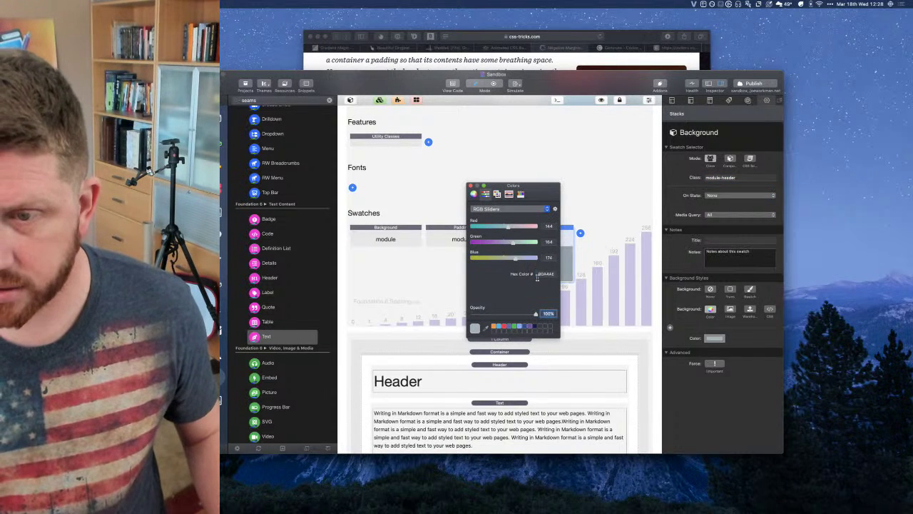
click(470, 186)
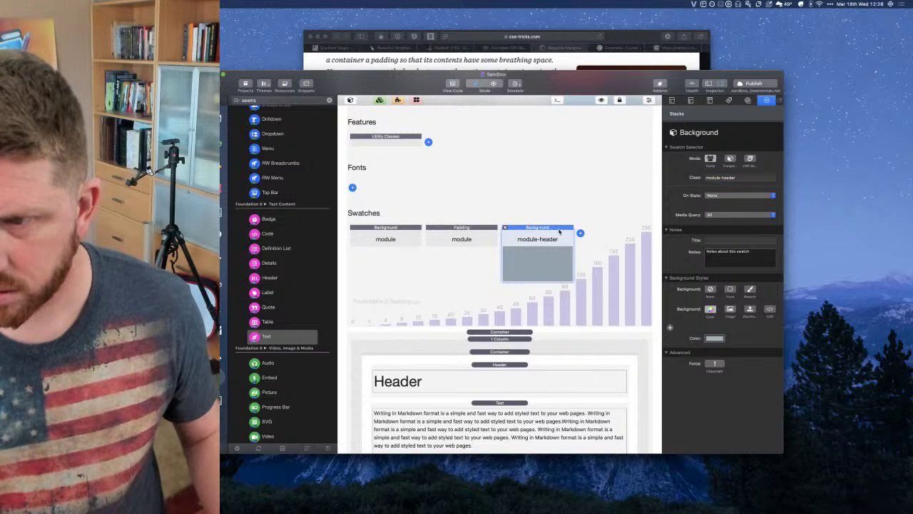
Copy the module-header class name from the Background swatch into the Header stack's custom classes
click(725, 178)
key(super+c)
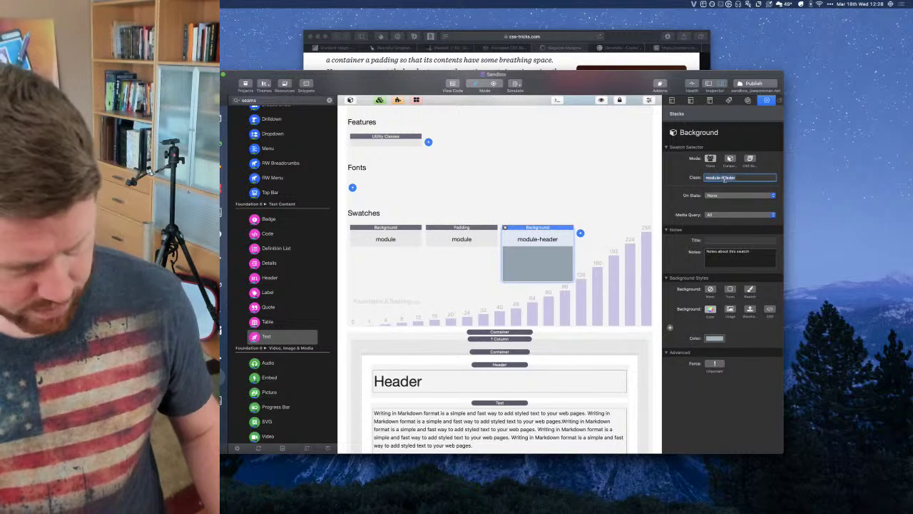
click(500, 364)
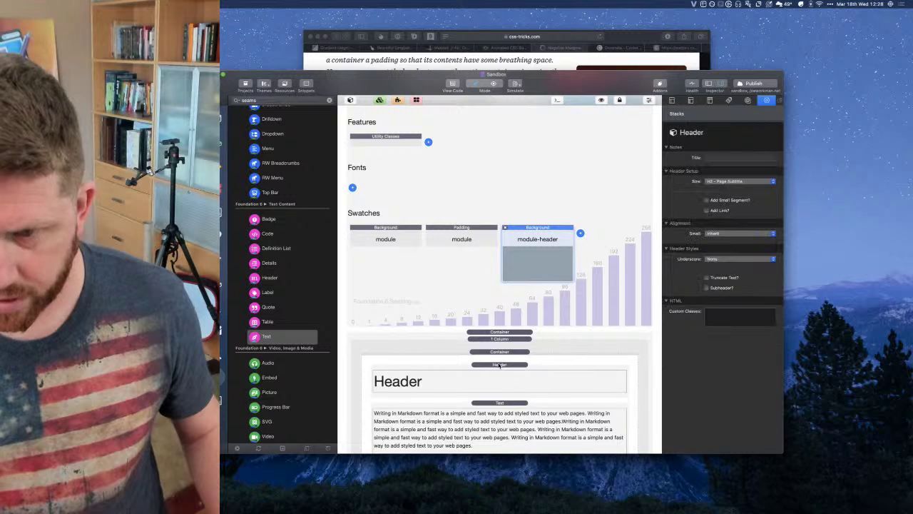
click(727, 316)
key(super+v)
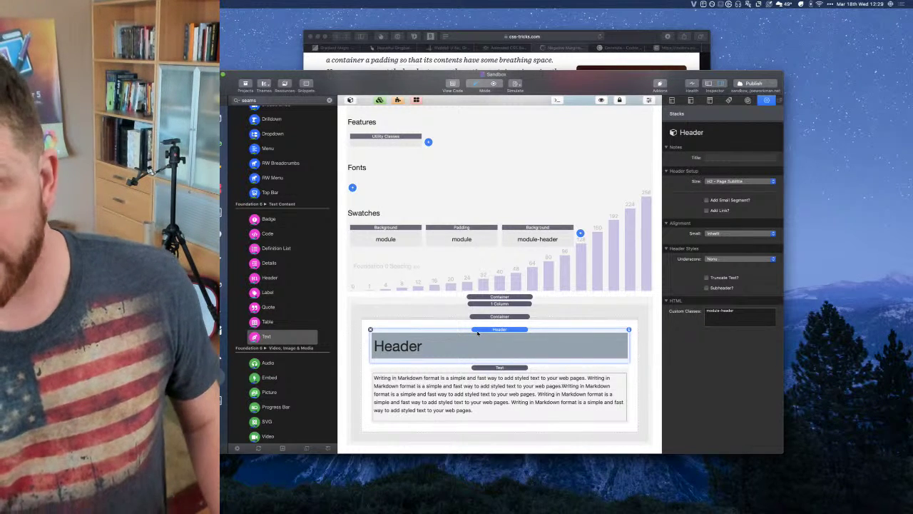
Compare the header in the Sandbox browser preview with the header in the CSS-Tricks example
key(super+Tab)
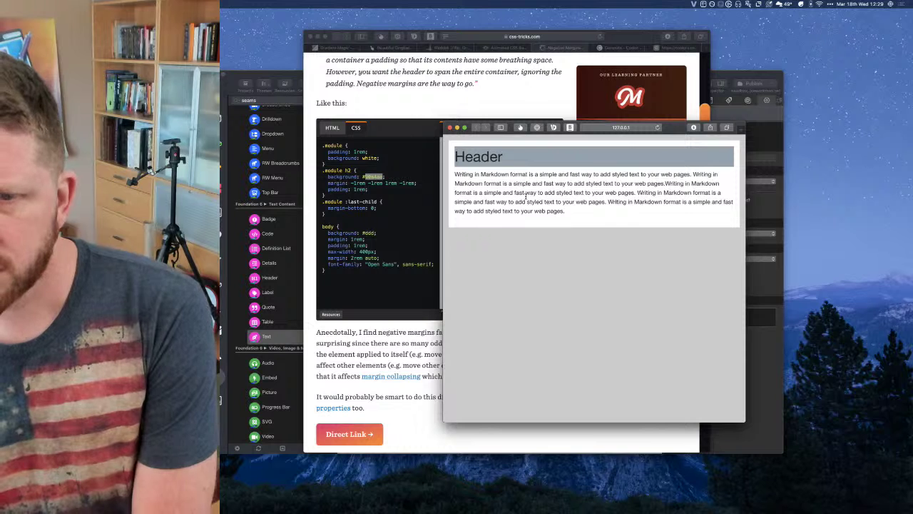
click(466, 114)
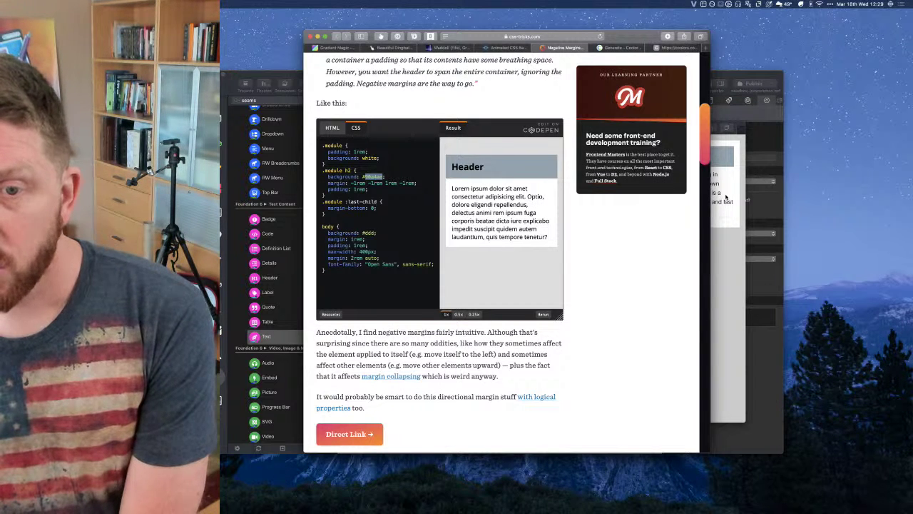
click(726, 197)
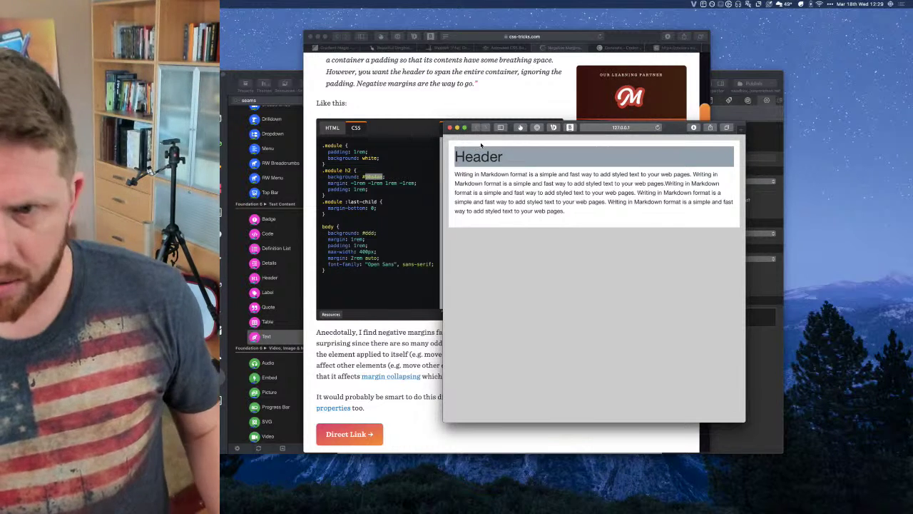
Inspect the preview's module container in the web inspector, moving the window and shrinking the inspector to expose the page
right_click(482, 146)
click(507, 223)
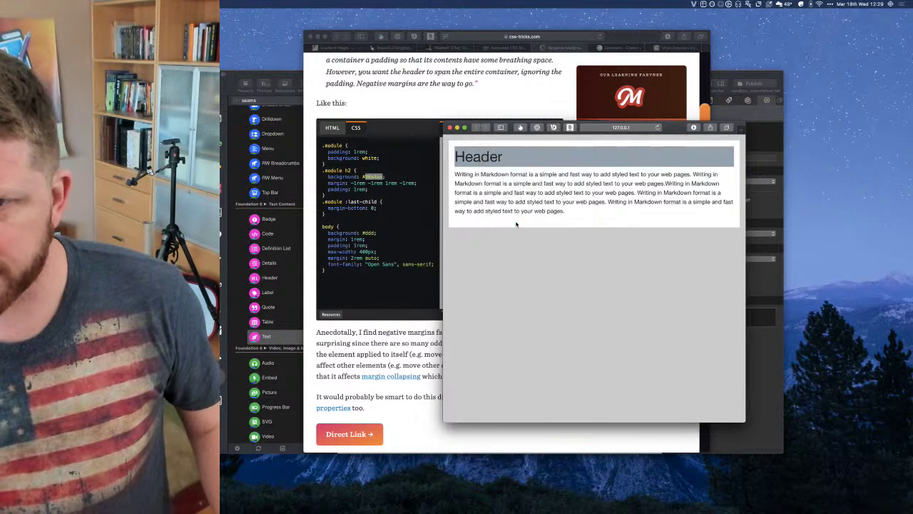
drag(672, 131, 601, 107)
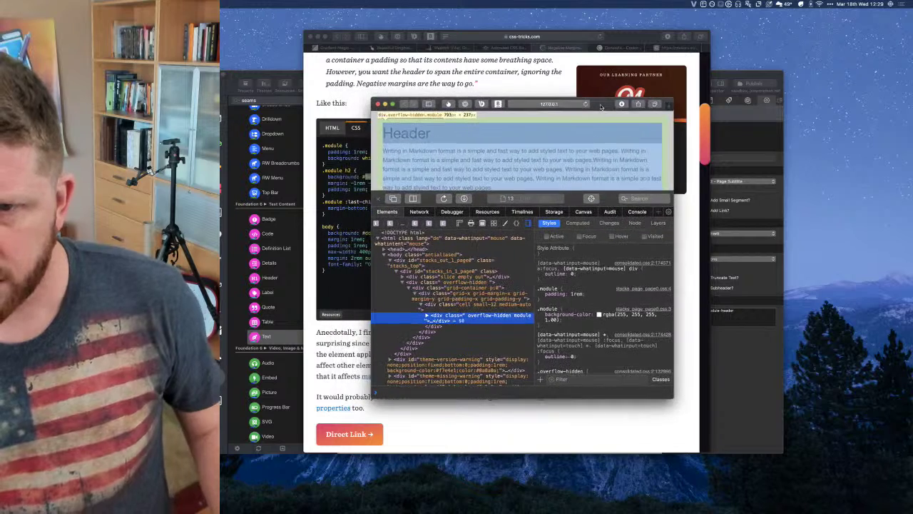
drag(580, 199, 583, 257)
scroll(461, 340, down, 3)
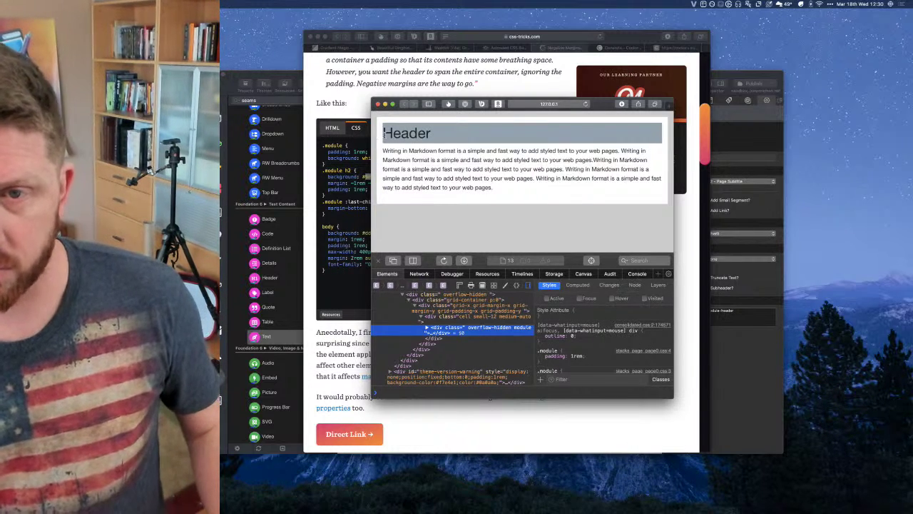
Return to RapidWeaver, add a Margin swatch after the module-header Background swatch and set its class to module-header
click(291, 76)
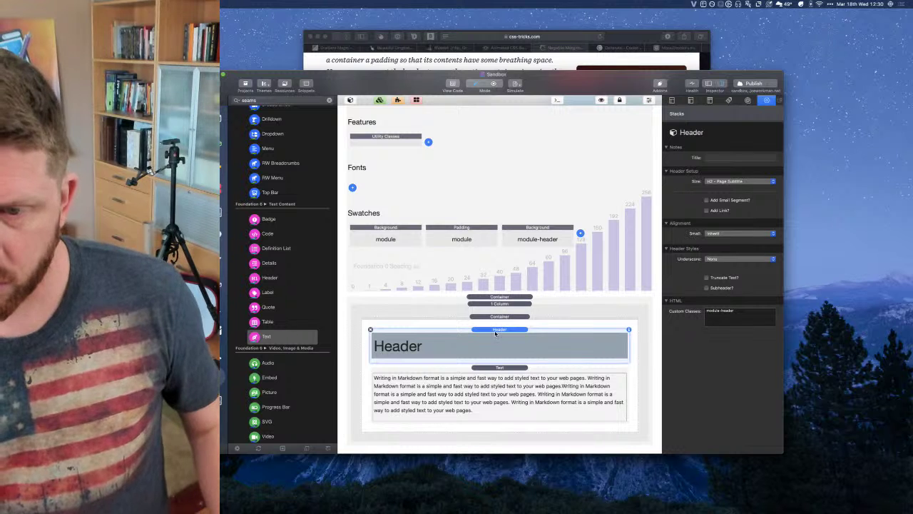
click(581, 234)
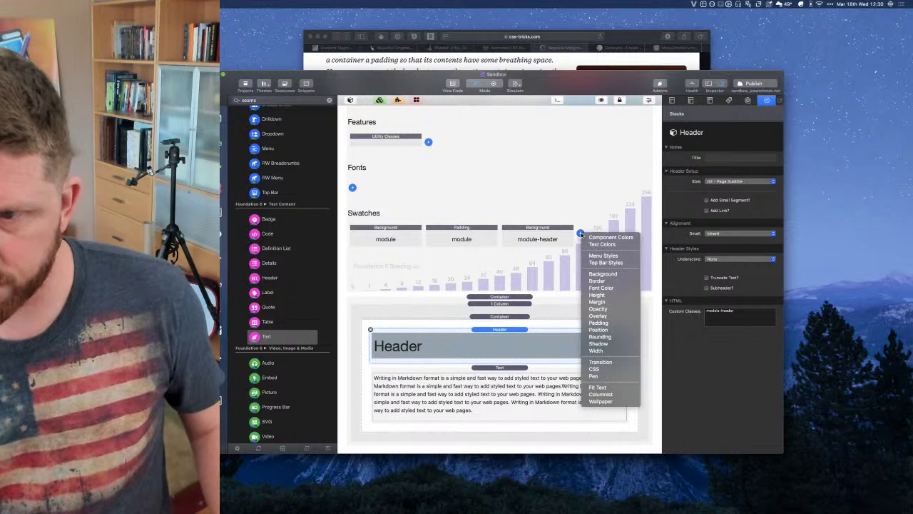
click(602, 303)
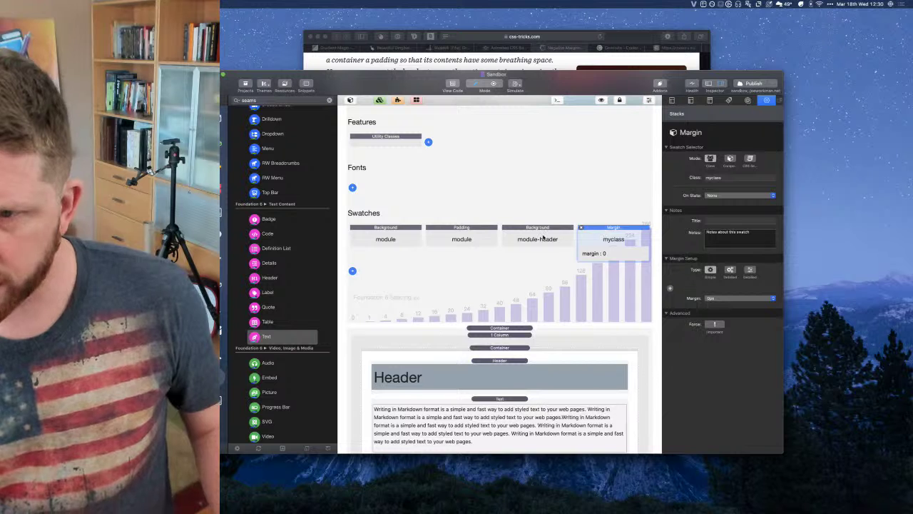
click(545, 238)
click(728, 177)
key(super+c)
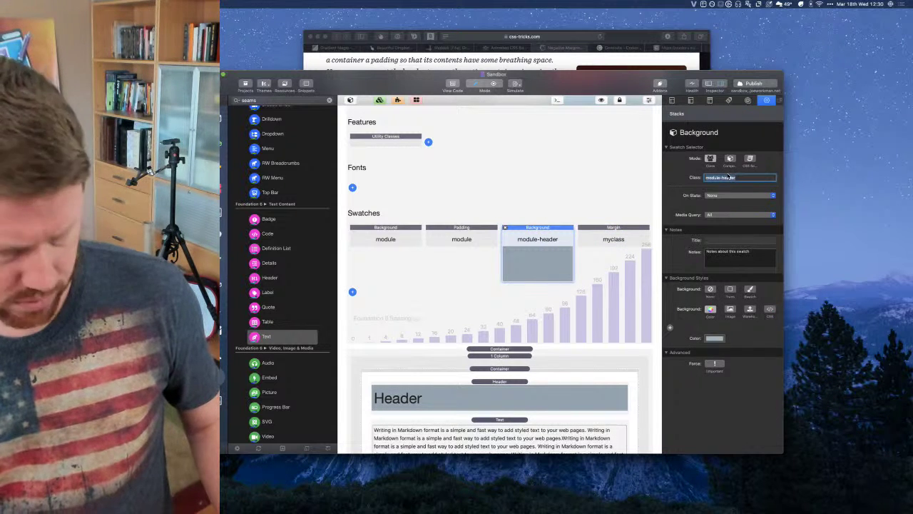
click(635, 233)
click(745, 179)
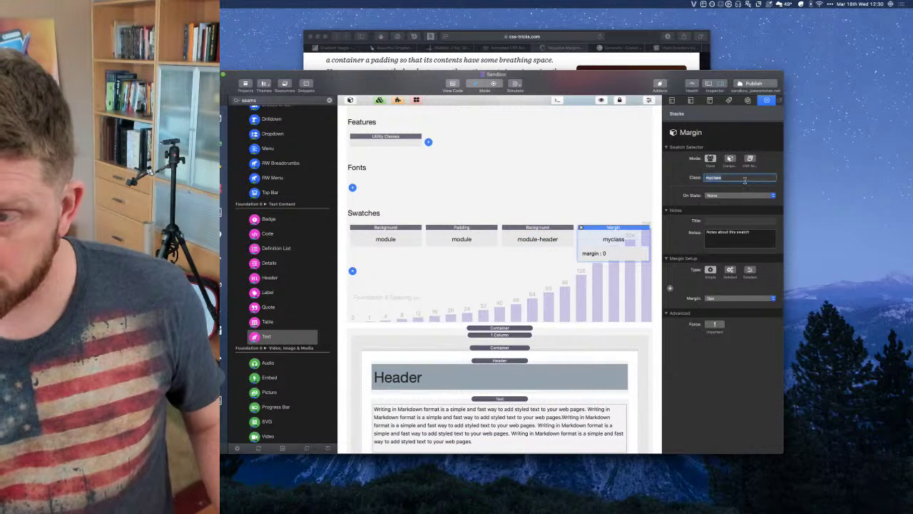
key(super+v)
key(Return)
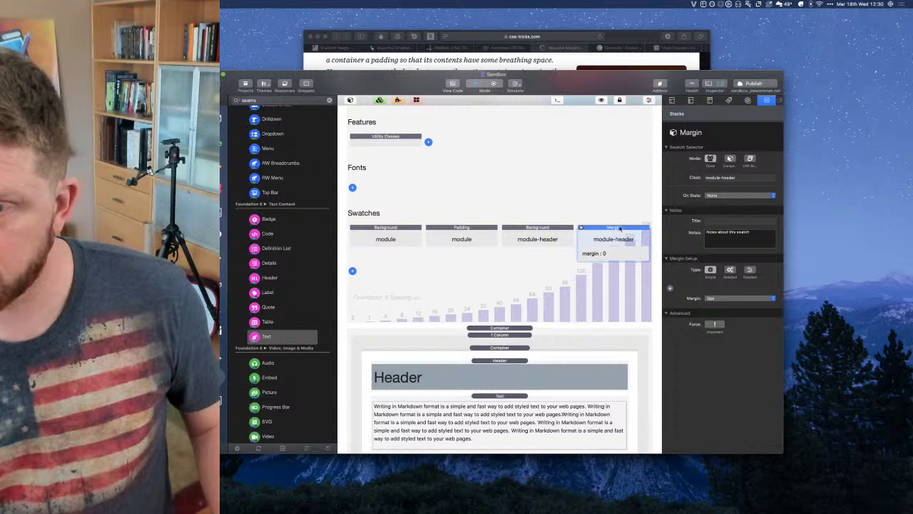
click(715, 299)
click(721, 309)
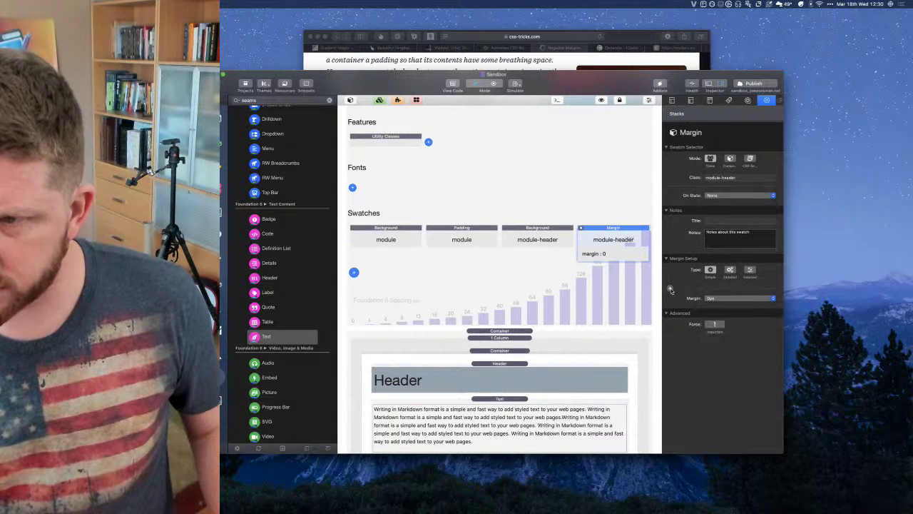
click(730, 269)
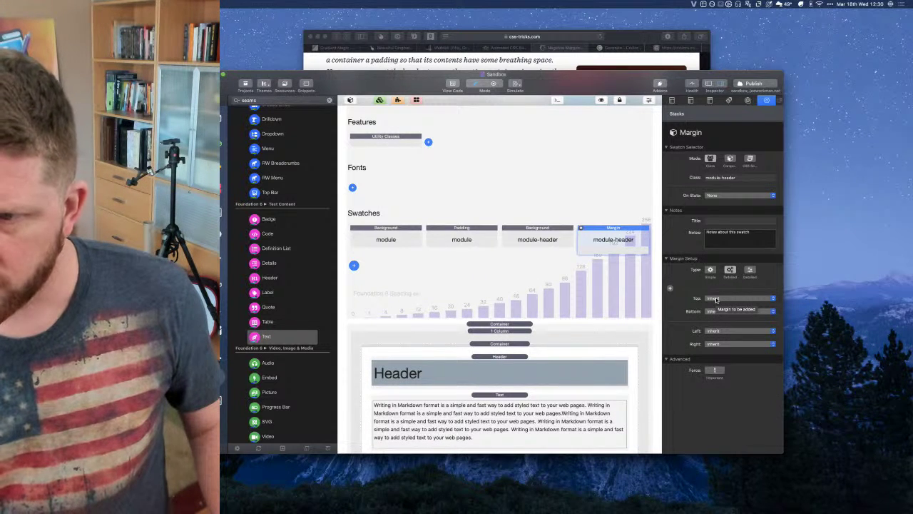
click(548, 31)
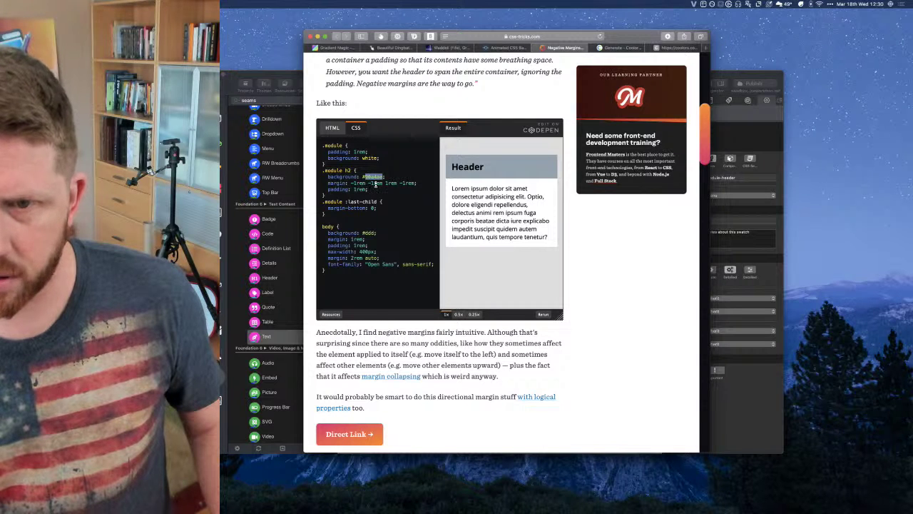
click(710, 327)
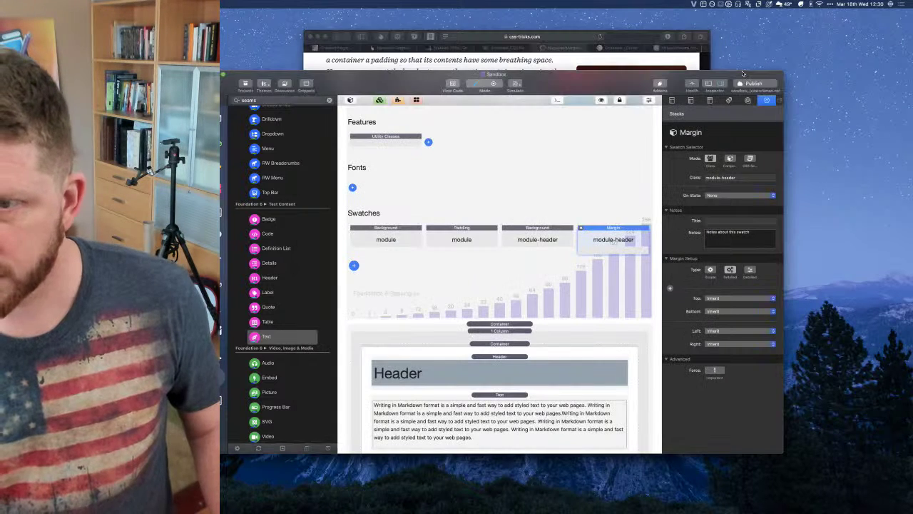
Set the module-header Margin swatch to the Simple type with a margin of -16px on all sides
click(711, 270)
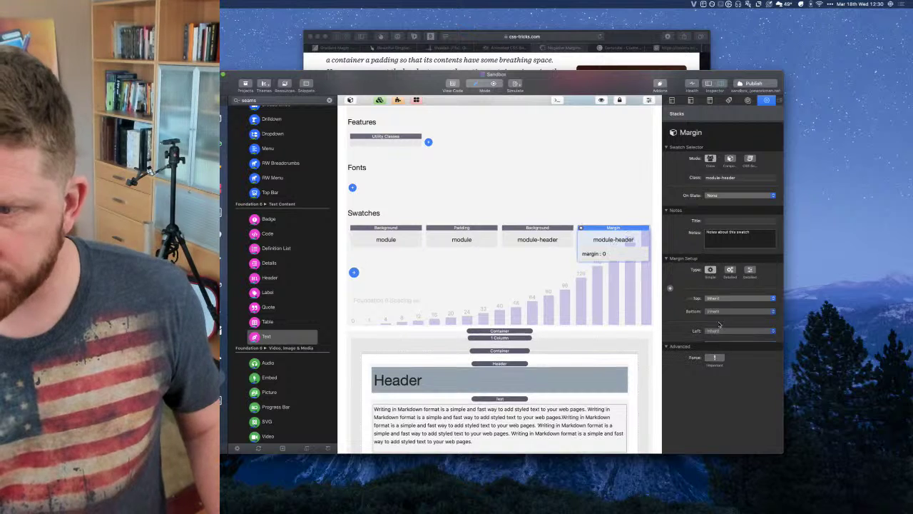
click(714, 299)
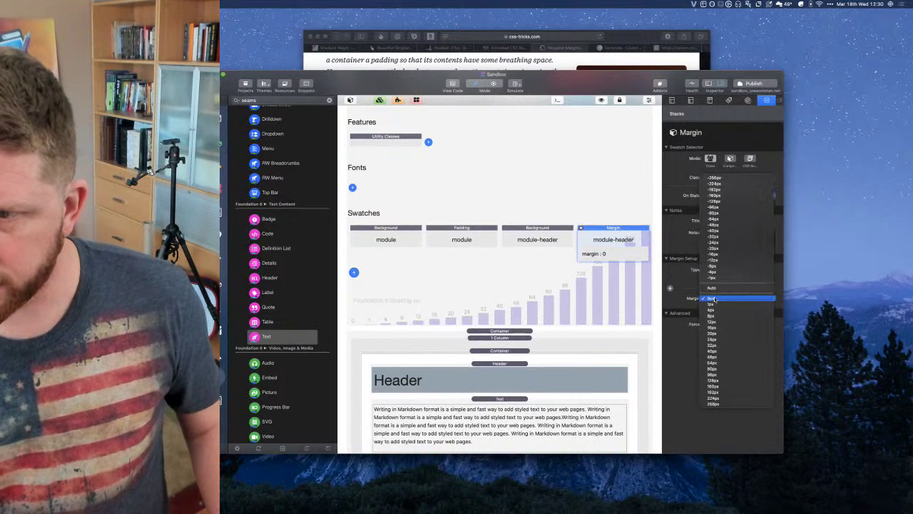
click(718, 254)
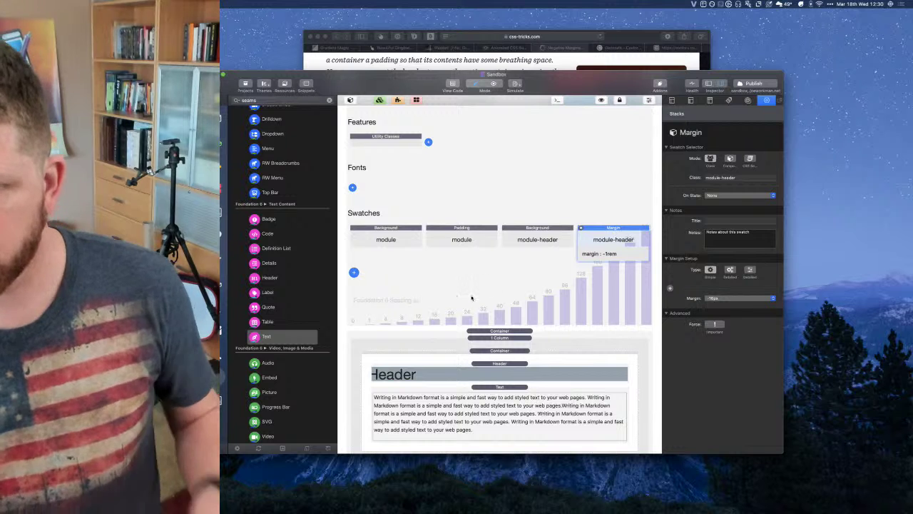
Preview the page in the browser and check how the body text sits against the header with the negative margin
click(501, 365)
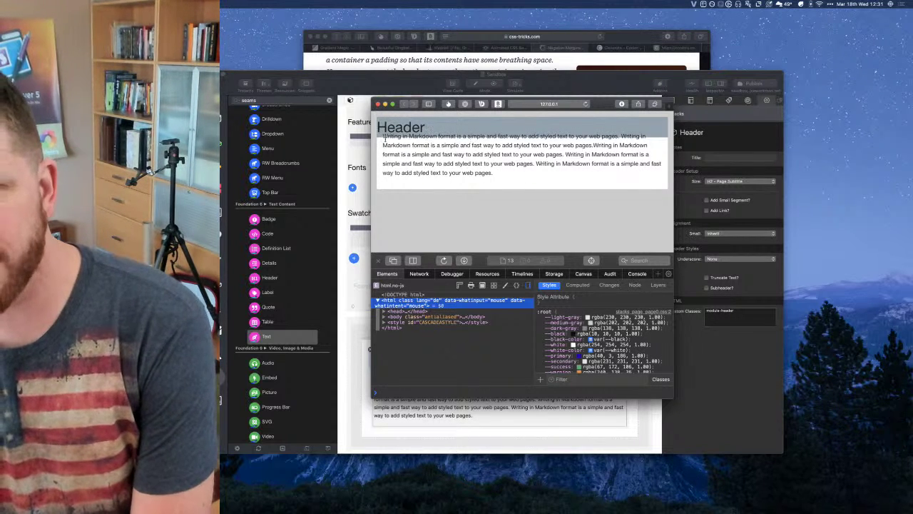
drag(383, 135, 494, 173)
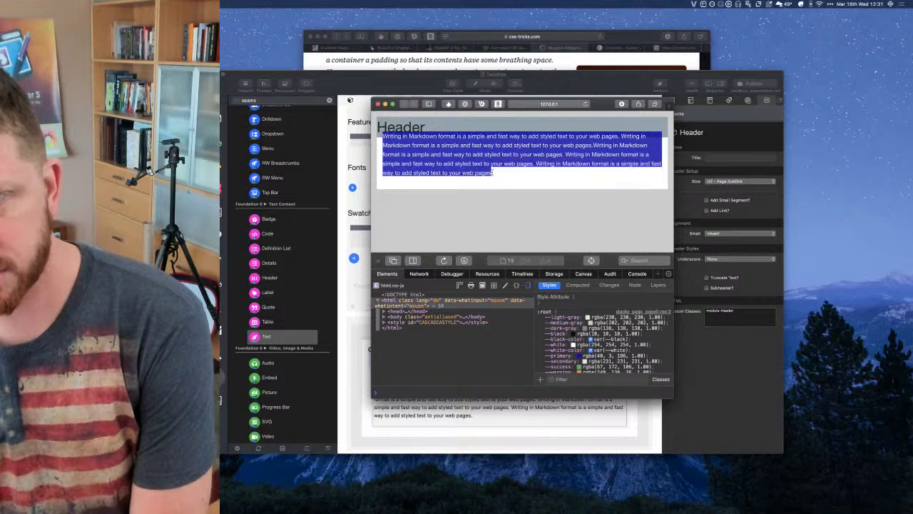
click(494, 172)
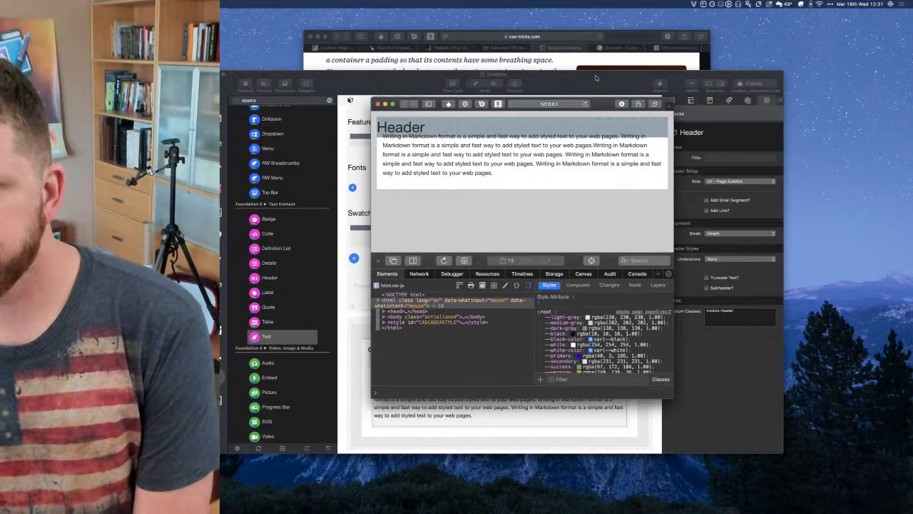
Return to RapidWeaver and set the module-header Margin swatch to the Detailed type with a top margin of -16px and a bottom margin of 16px
click(596, 77)
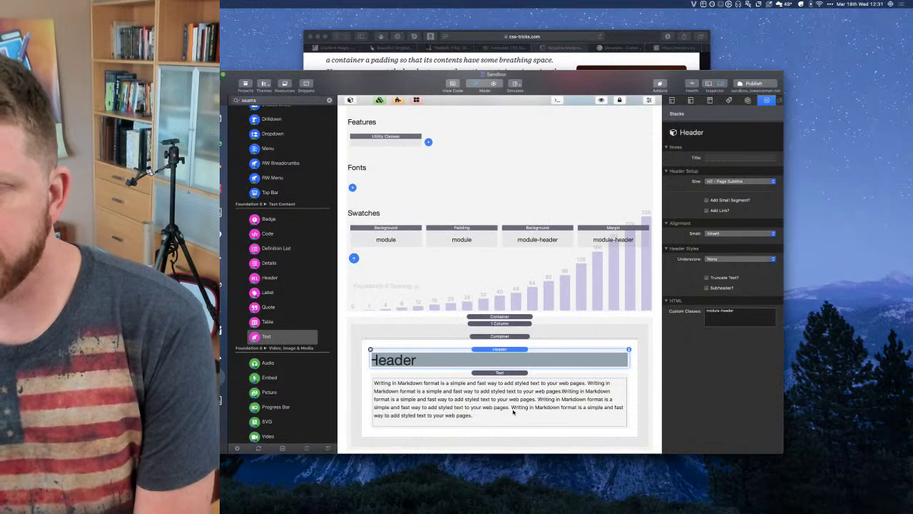
click(607, 230)
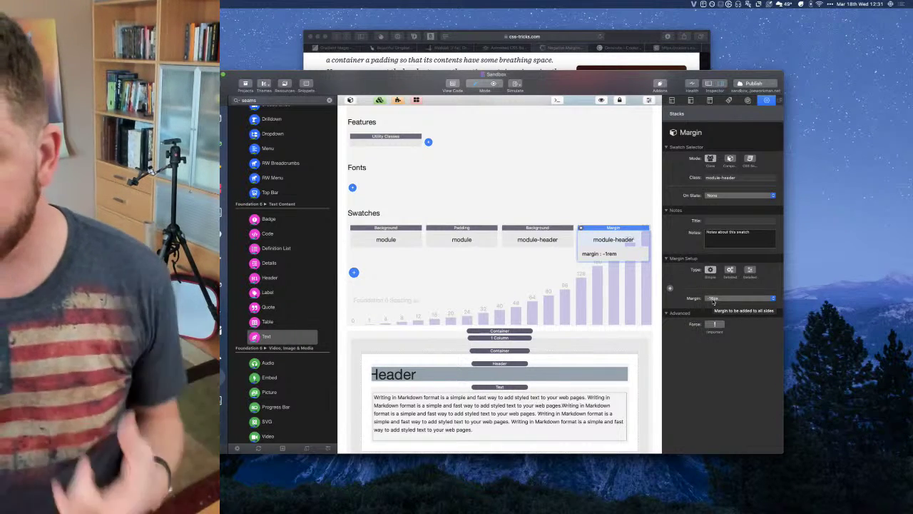
click(730, 269)
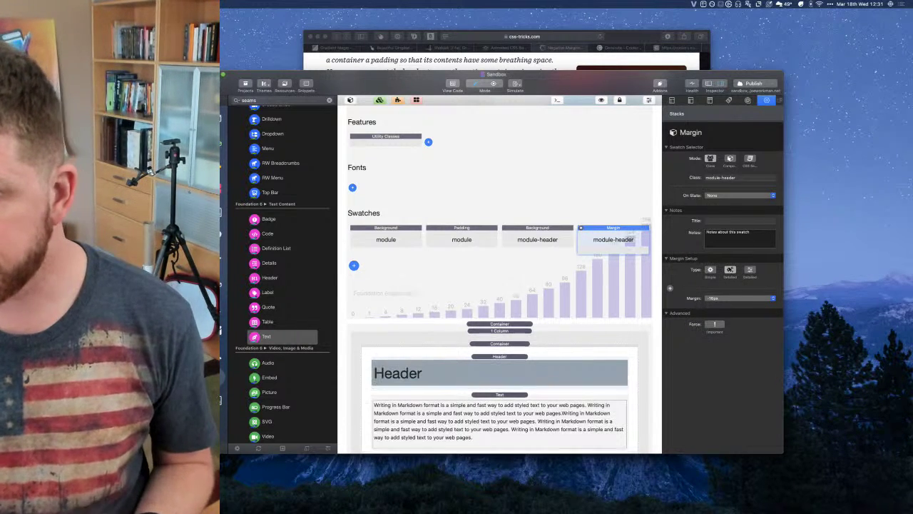
click(717, 298)
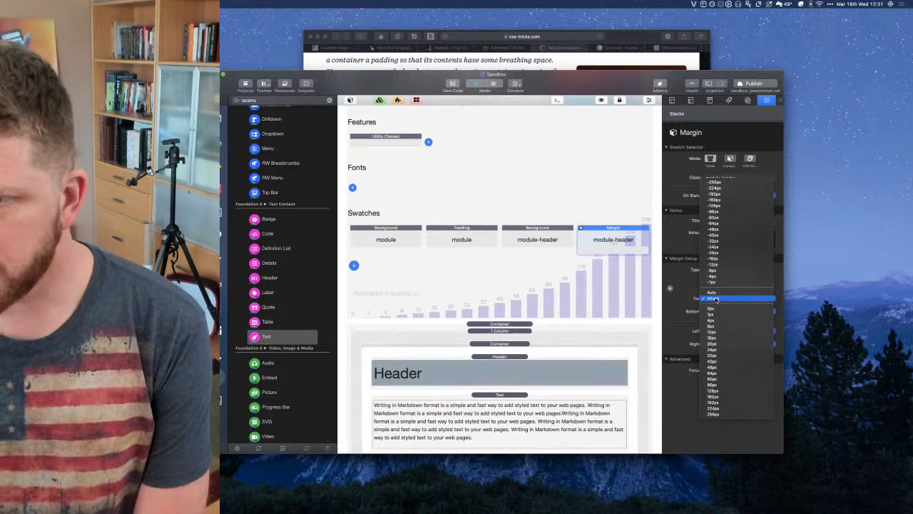
click(716, 259)
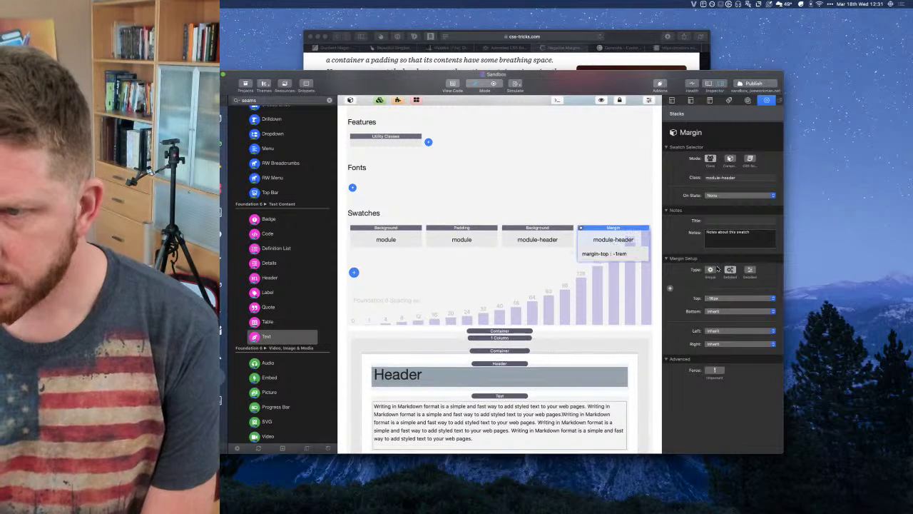
click(717, 312)
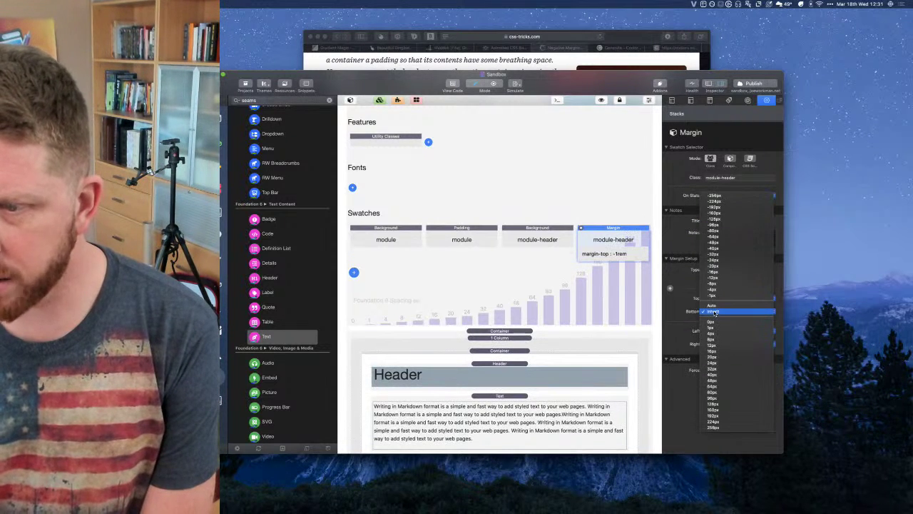
click(719, 351)
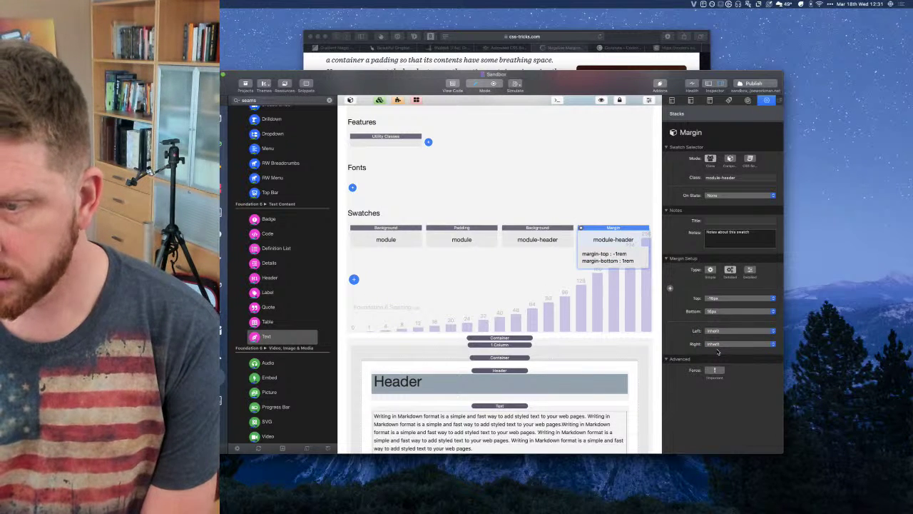
Set the left and right margins of the module-header Margin swatch to -16px
click(717, 331)
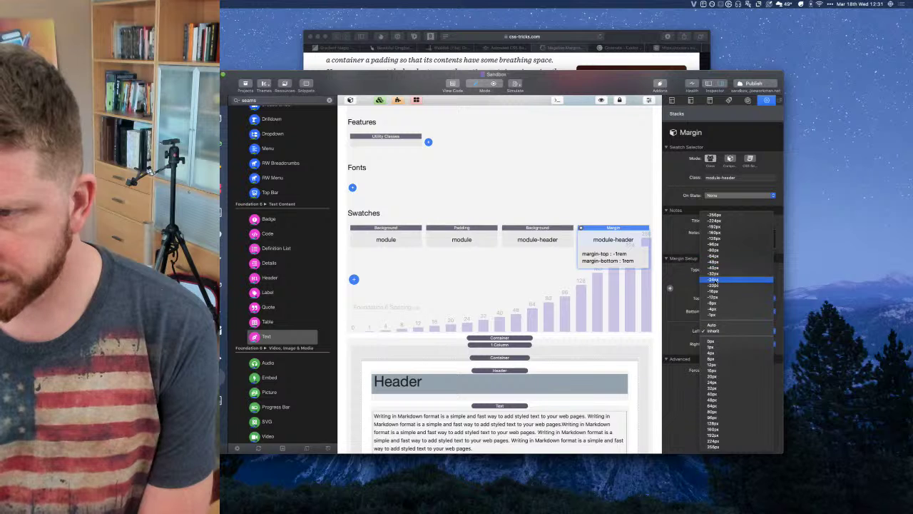
click(713, 292)
click(714, 344)
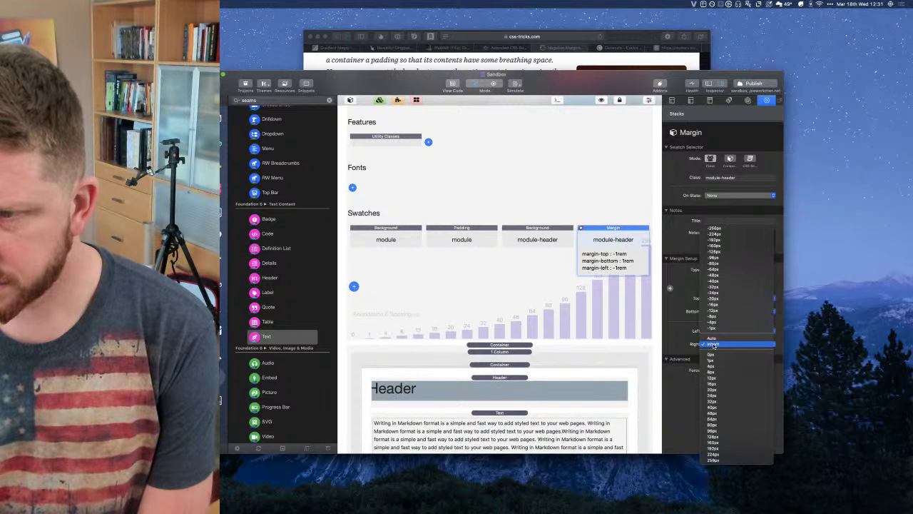
click(717, 305)
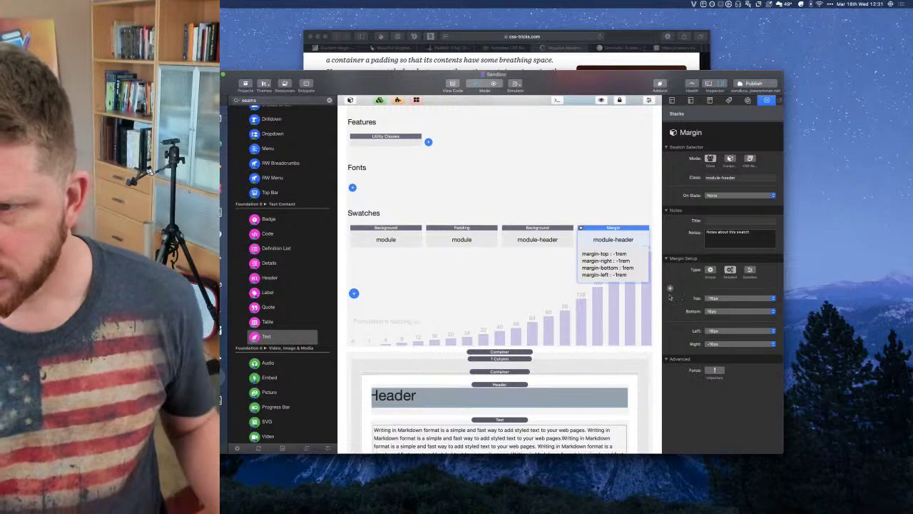
Refresh the browser preview and compare the header's spacing with the CSS rules in the CSS-Tricks example
key(super+shift+r)
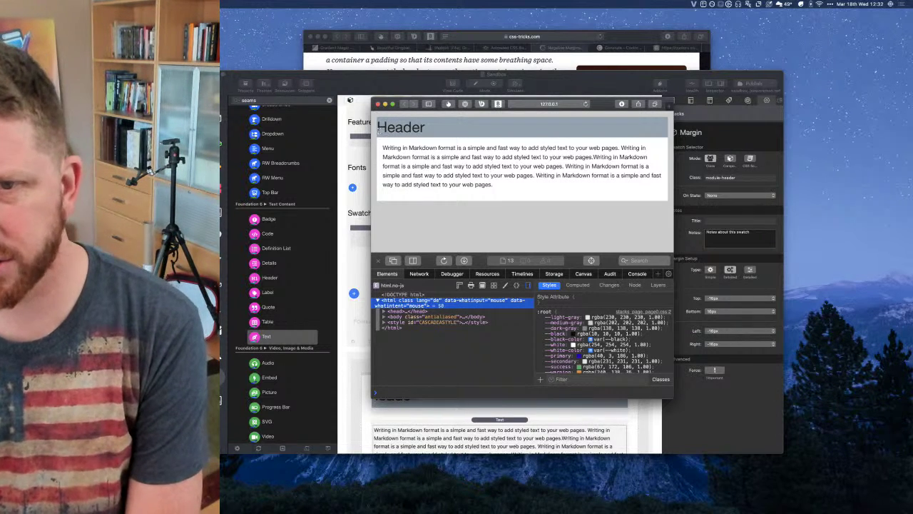
click(579, 82)
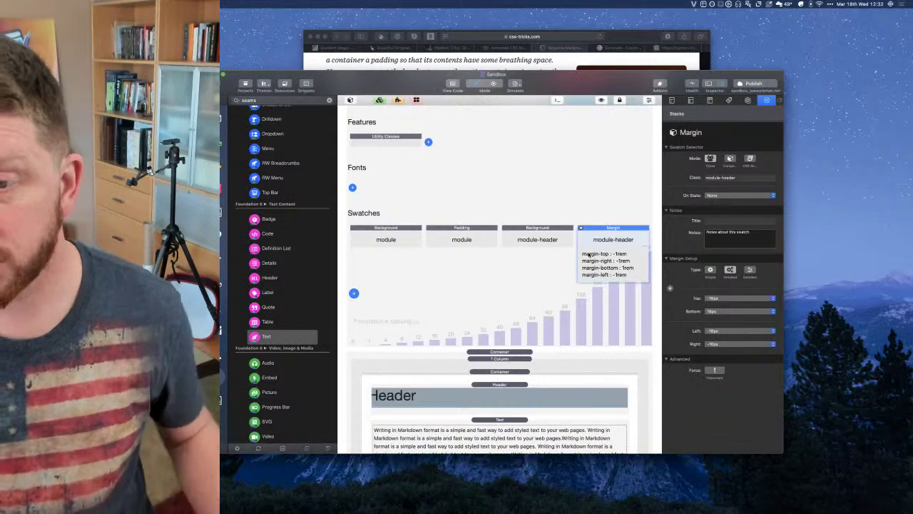
click(594, 44)
key(ctrl+Up)
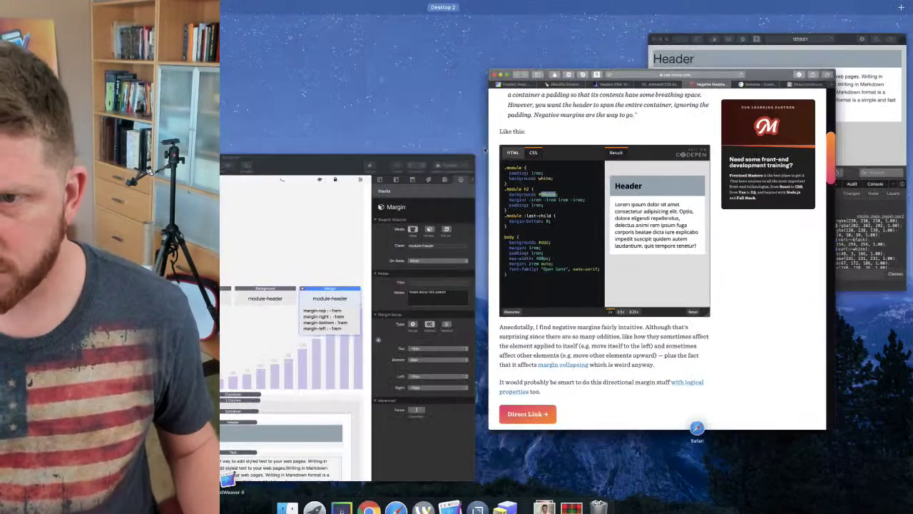
click(603, 177)
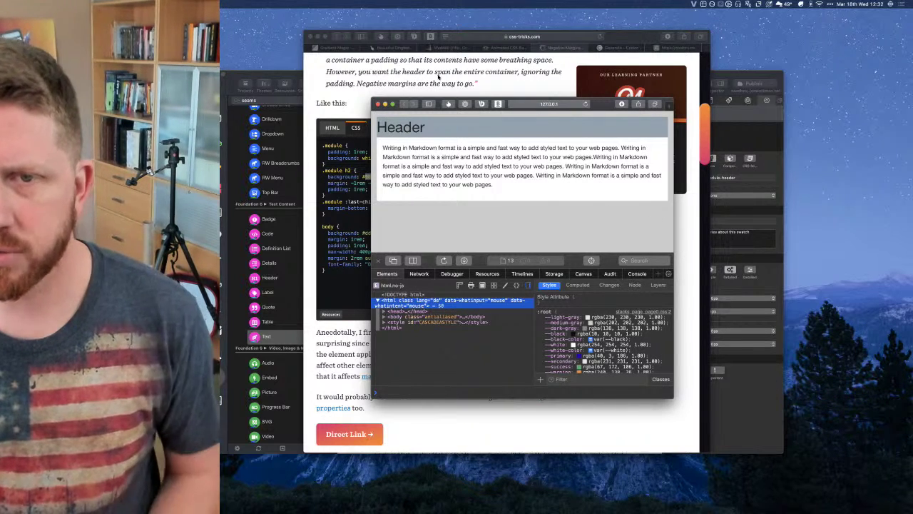
Return to RapidWeaver, add a Padding swatch with the class module-header, and set its padding to 16px
click(265, 75)
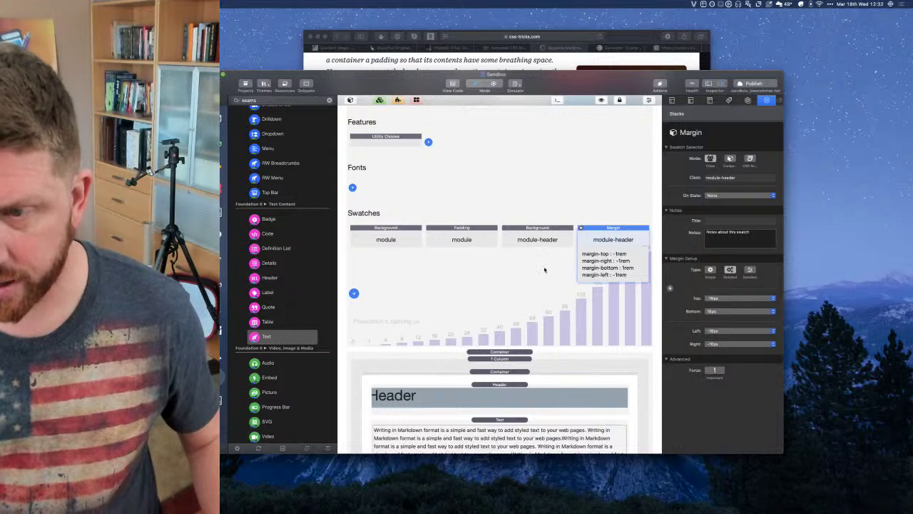
click(546, 265)
click(354, 292)
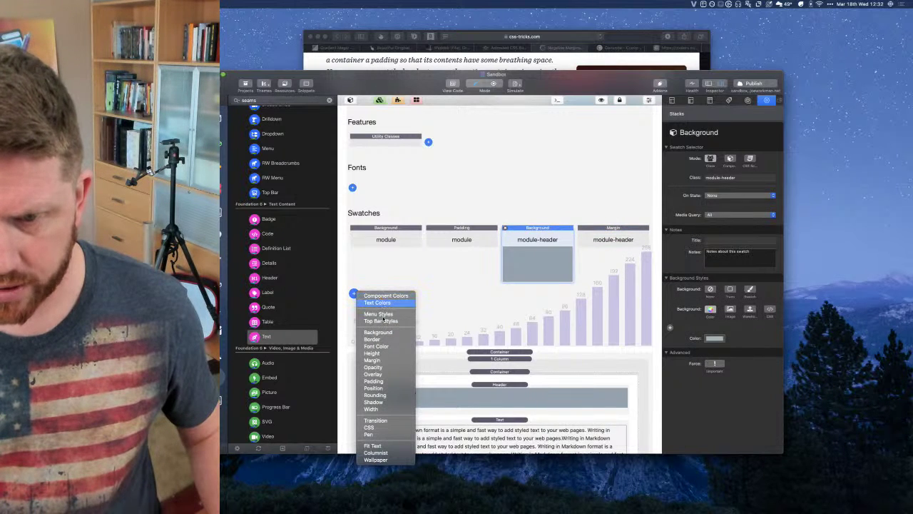
click(376, 382)
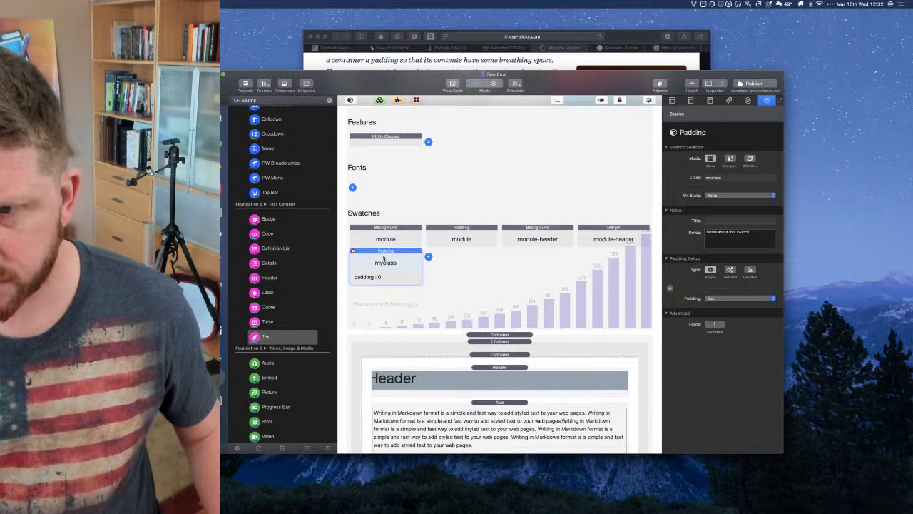
click(726, 178)
text(module-header)
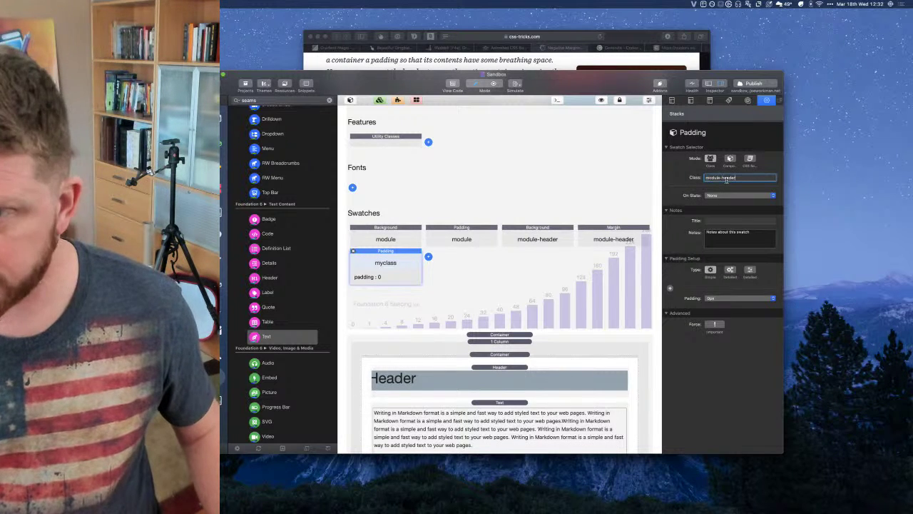
key(Tab)
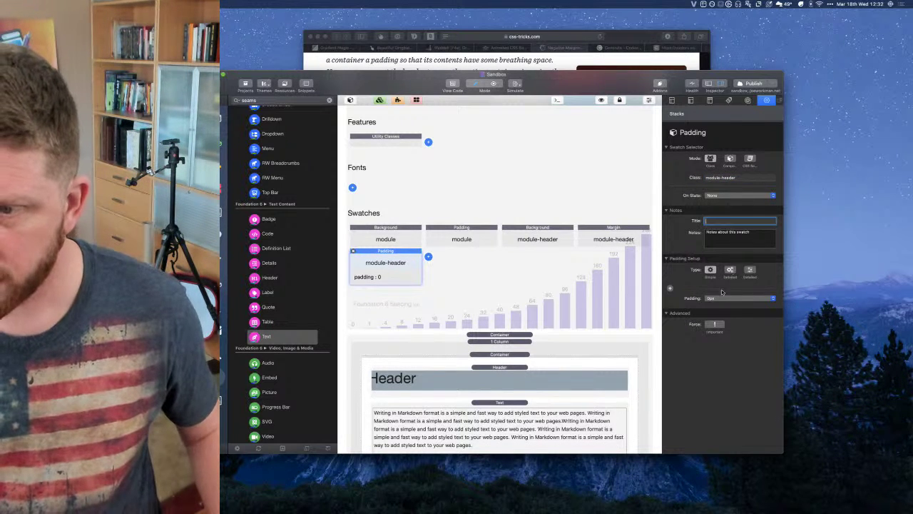
click(716, 300)
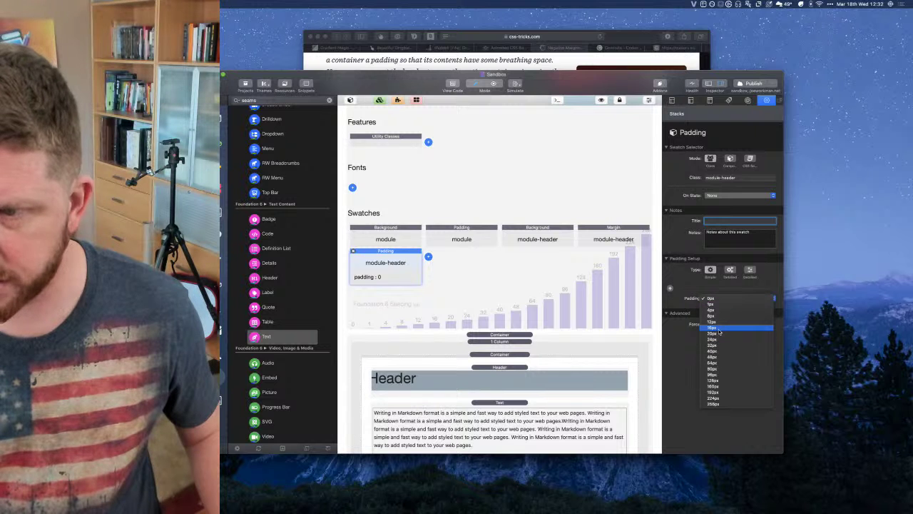
click(719, 329)
Switch to the browser, reload the preview, check how the padded header aligns with the body text, and close the preview window
key(super+Tab)
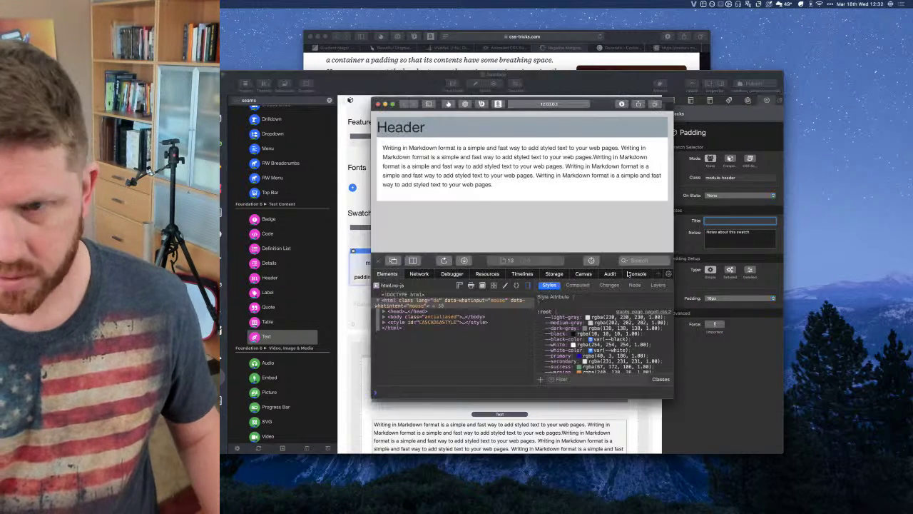
key(super+r)
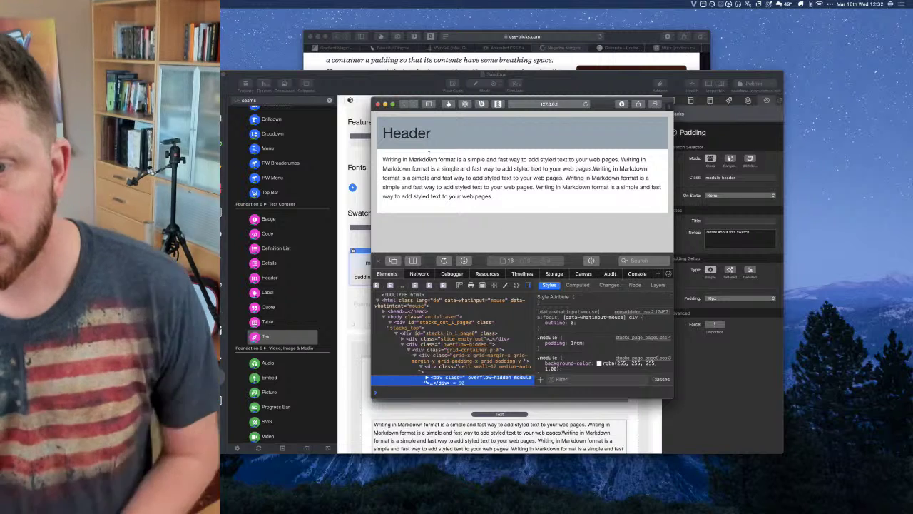
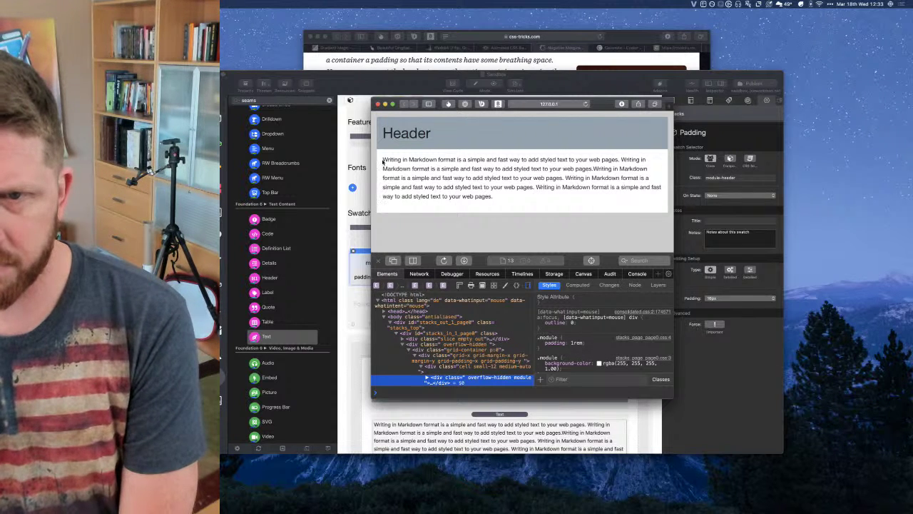
drag(383, 160, 518, 204)
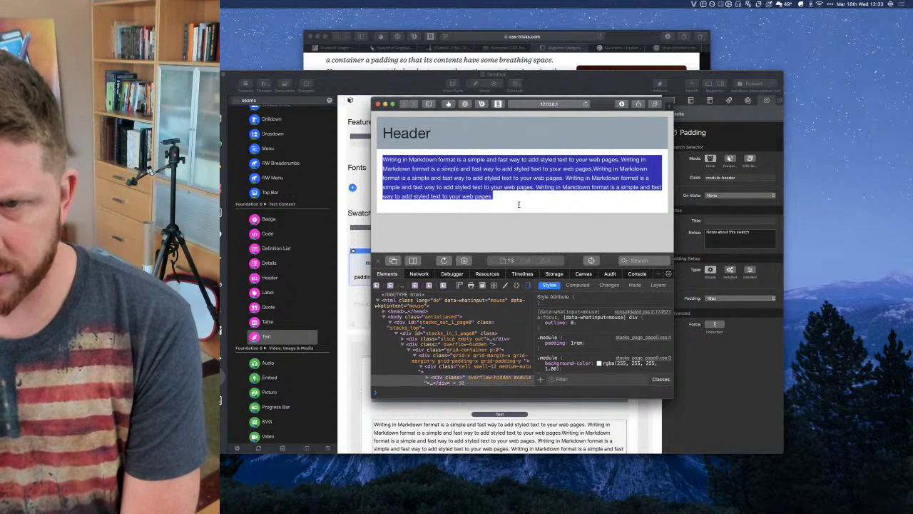
click(427, 198)
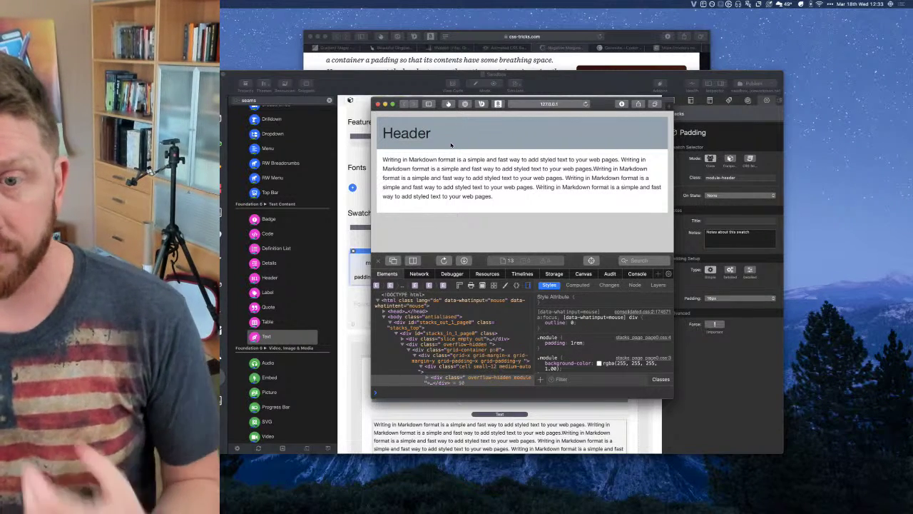
click(378, 104)
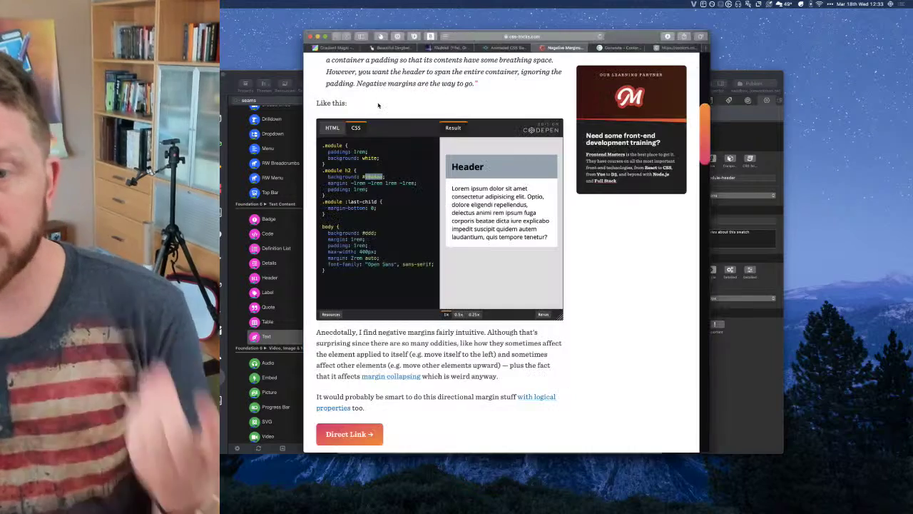
Return to RapidWeaver and insert an SVG stack between the Header and Text stacks inside the module container
click(300, 76)
scroll(600, 310, down, 2)
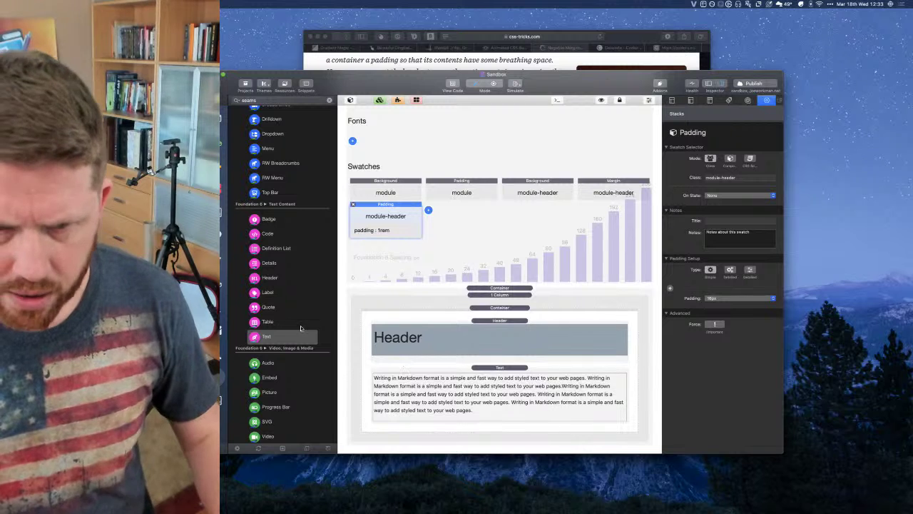
scroll(334, 360, down, 1)
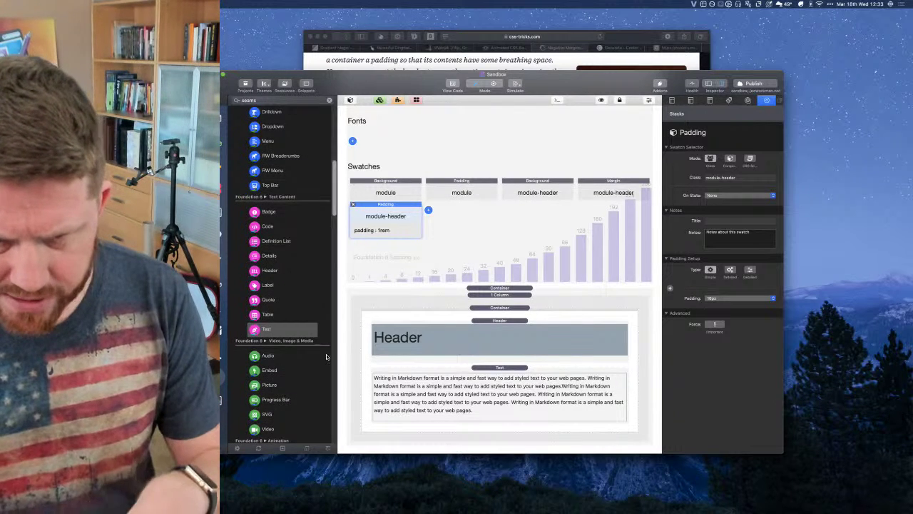
scroll(329, 357, down, 5)
drag(261, 225, 503, 364)
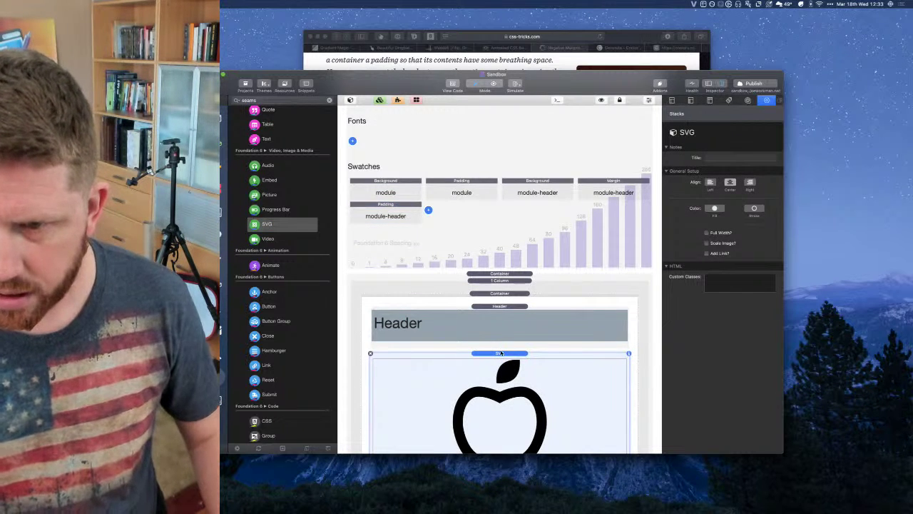
Enable full width and image scaling for the SVG stack and set its maximum width to 50 px
click(707, 232)
click(706, 243)
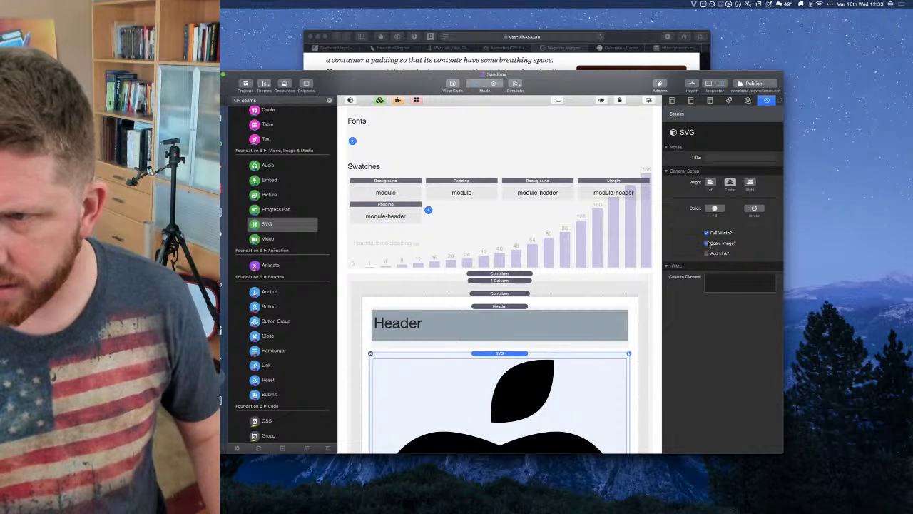
click(742, 254)
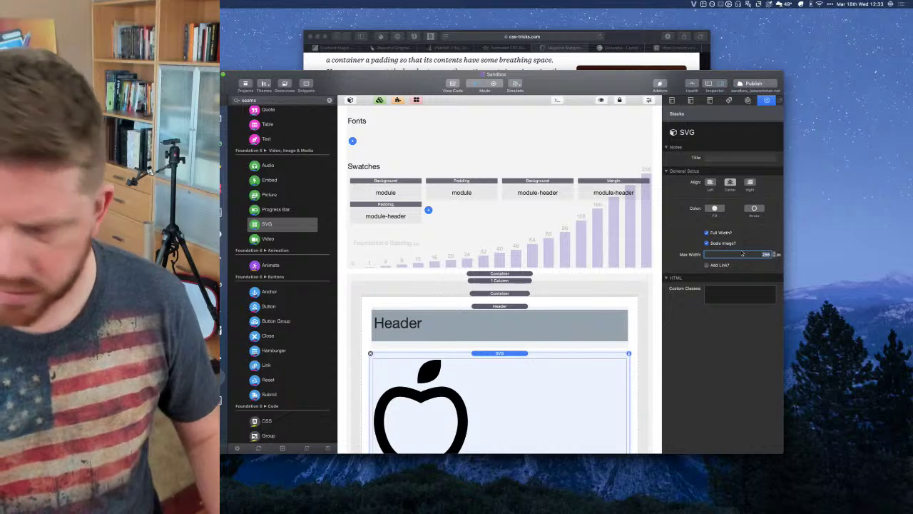
text(50)
key(Tab)
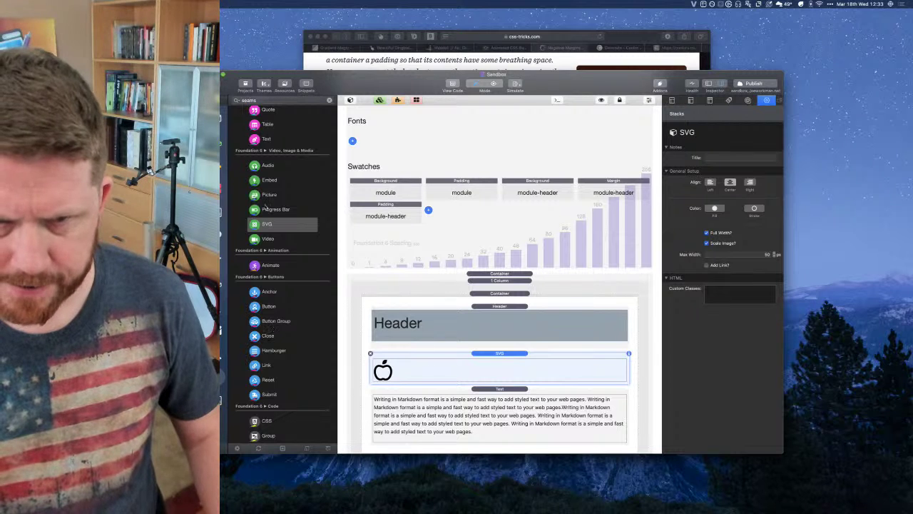
Preview the page in the browser to check the SVG icon below the header, and return to RapidWeaver
scroll(266, 206, up, 5)
scroll(265, 206, up, 6)
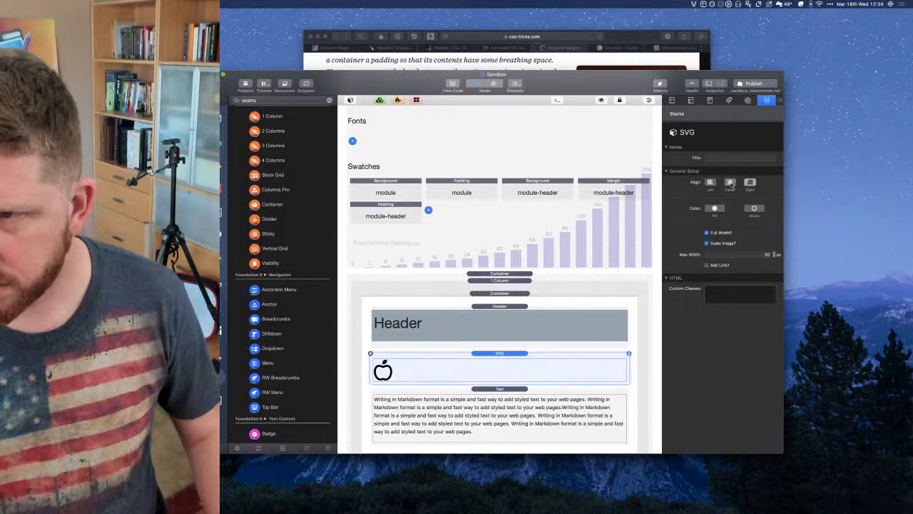
key(super+alt+p)
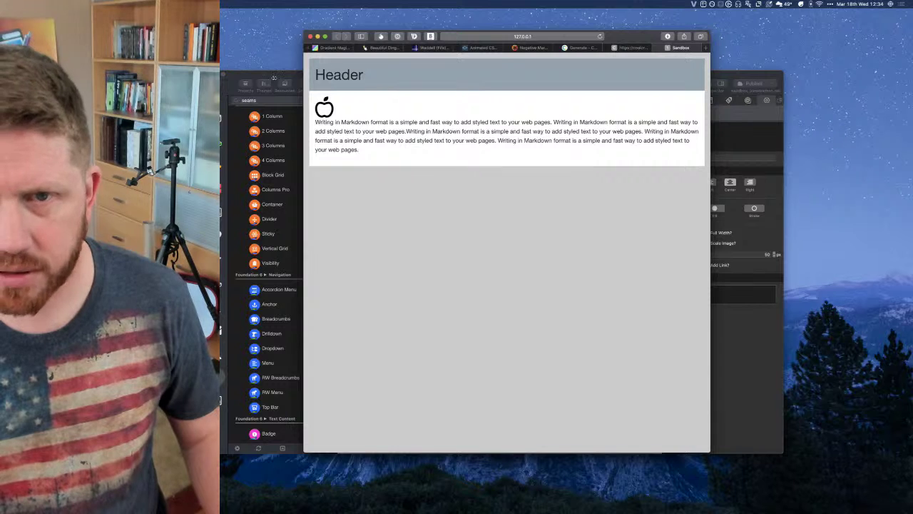
click(274, 76)
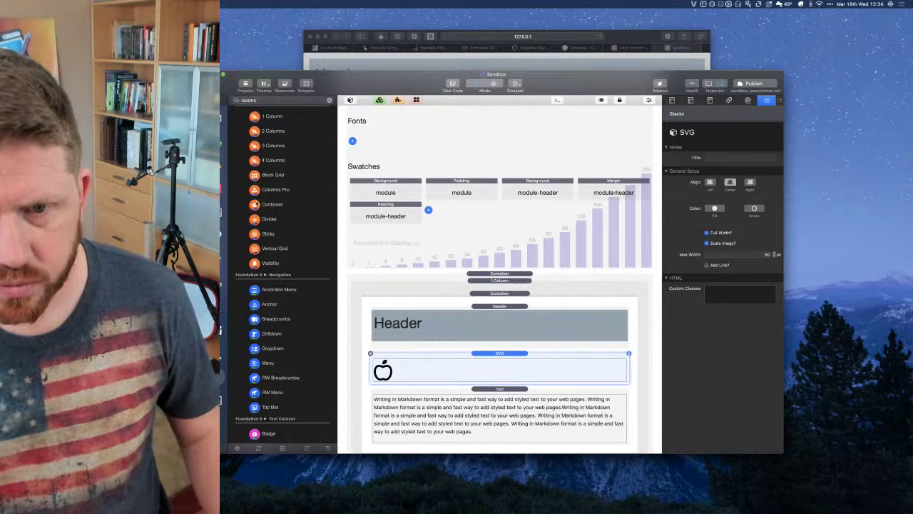
Insert a Container stack between the Header and SVG stacks and move the SVG stack into it
drag(257, 204, 500, 351)
click(485, 395)
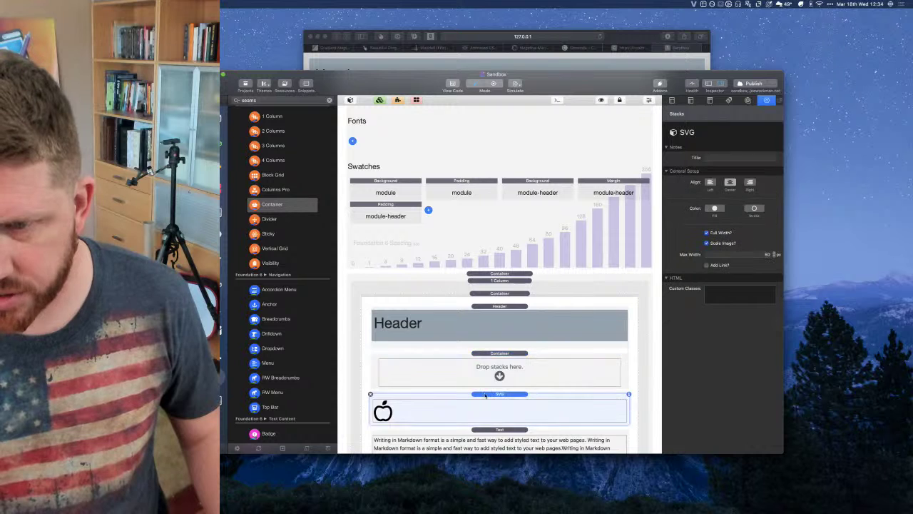
drag(495, 385, 500, 374)
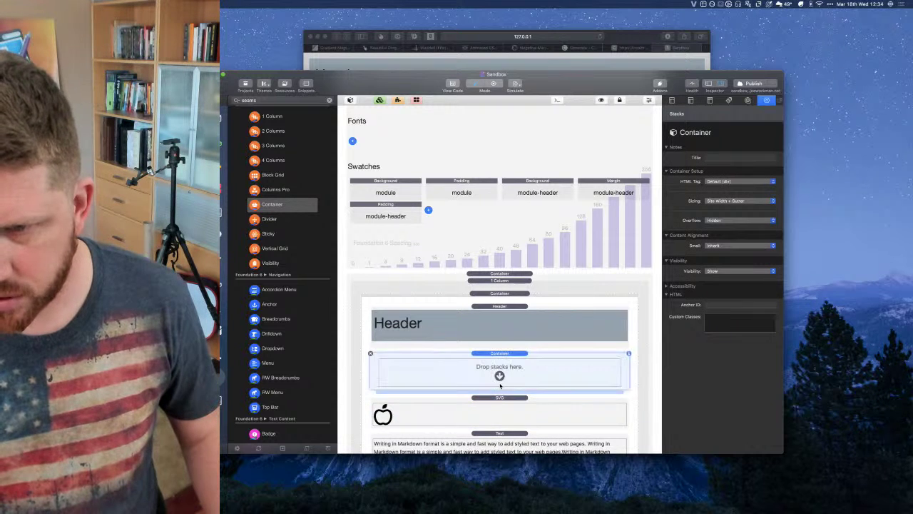
drag(499, 395, 500, 376)
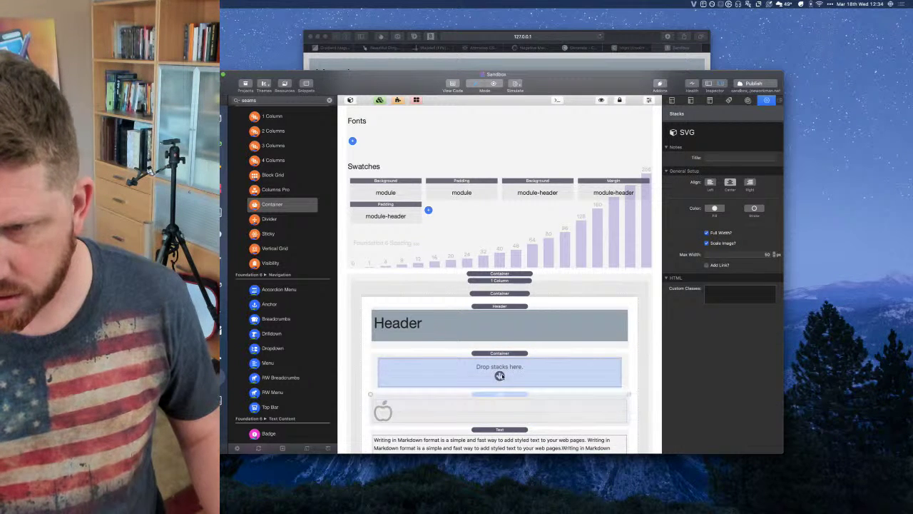
Set the new Container's small content alignment to Center, check the icon in the reloaded browser preview, and return to RapidWeaver
click(505, 354)
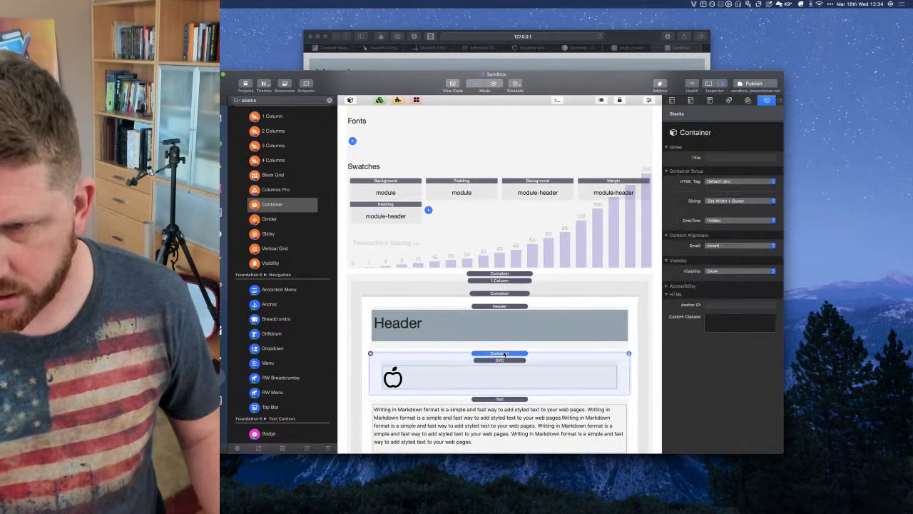
click(719, 244)
click(721, 258)
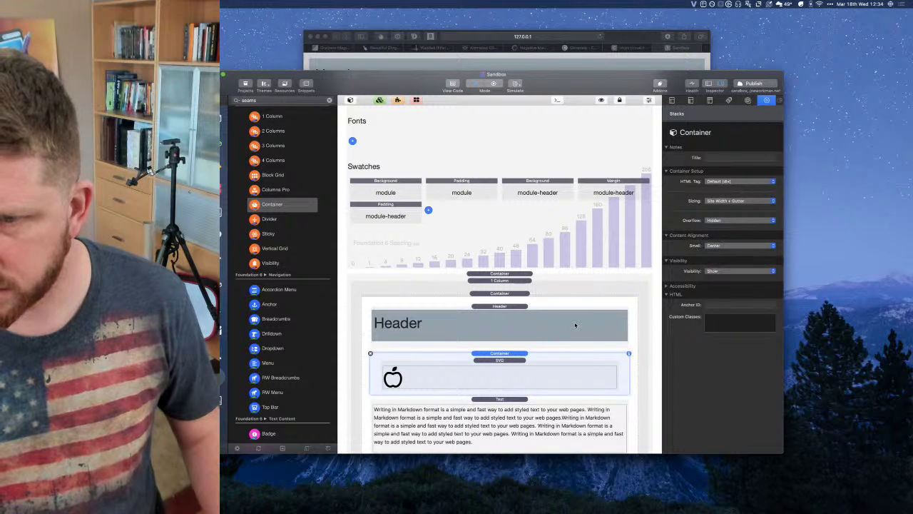
click(500, 355)
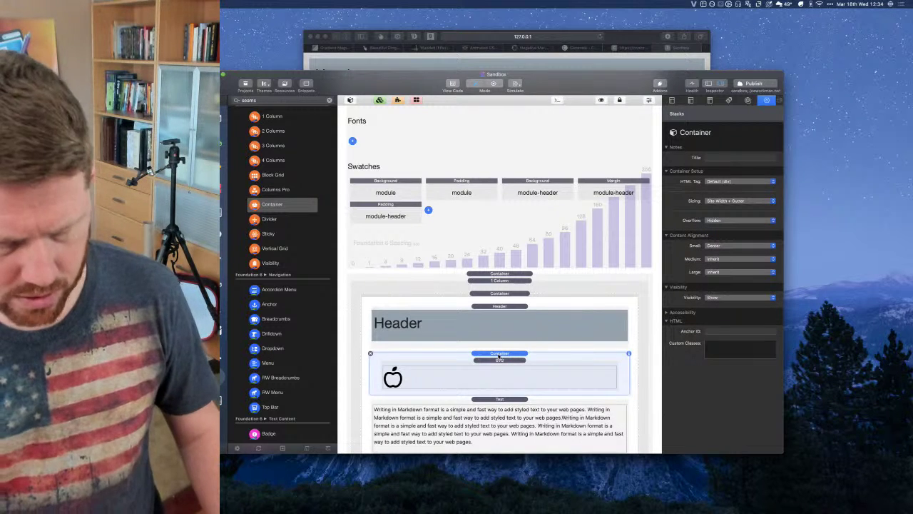
key(super+Tab)
key(super+r)
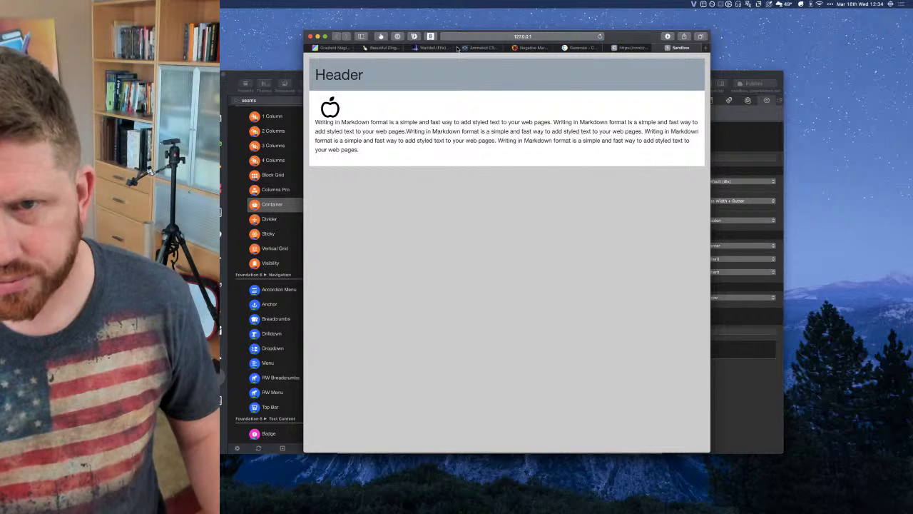
click(289, 76)
Move the SVG stack back out between the Header and Text stacks and delete the empty Container
click(491, 362)
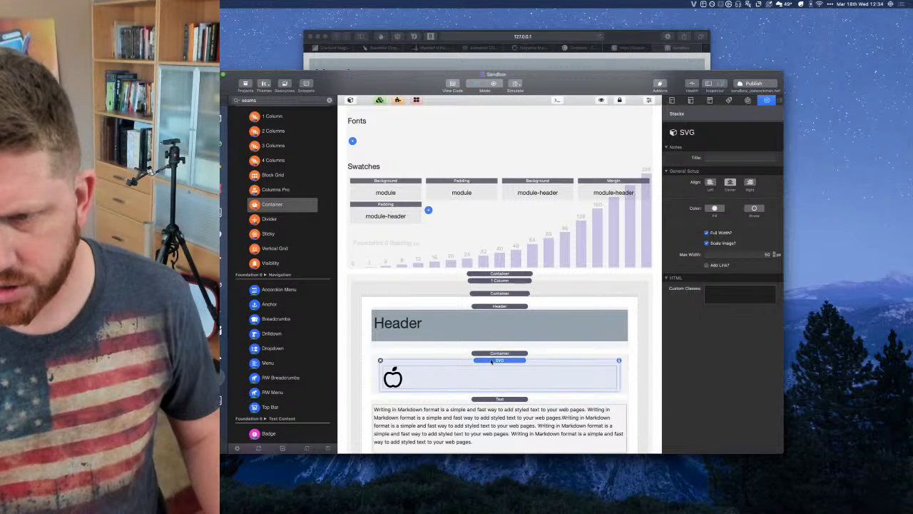
drag(491, 362, 499, 391)
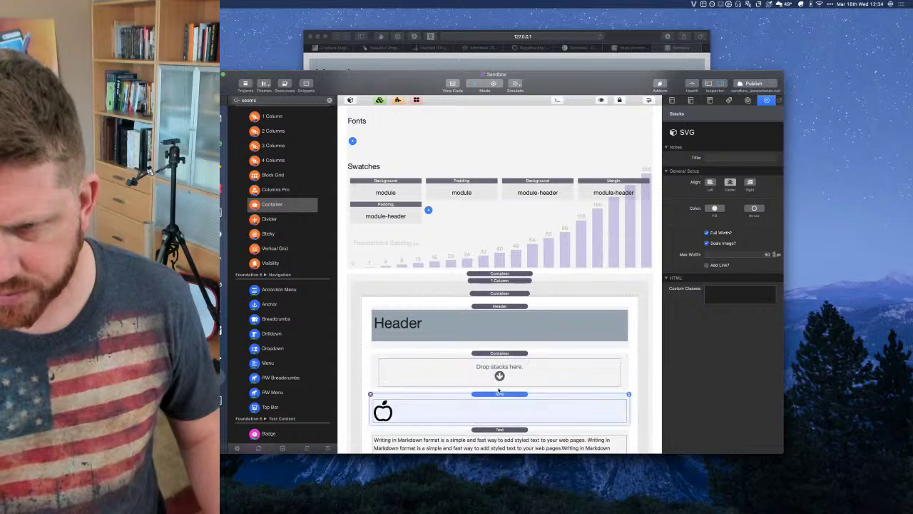
click(500, 375)
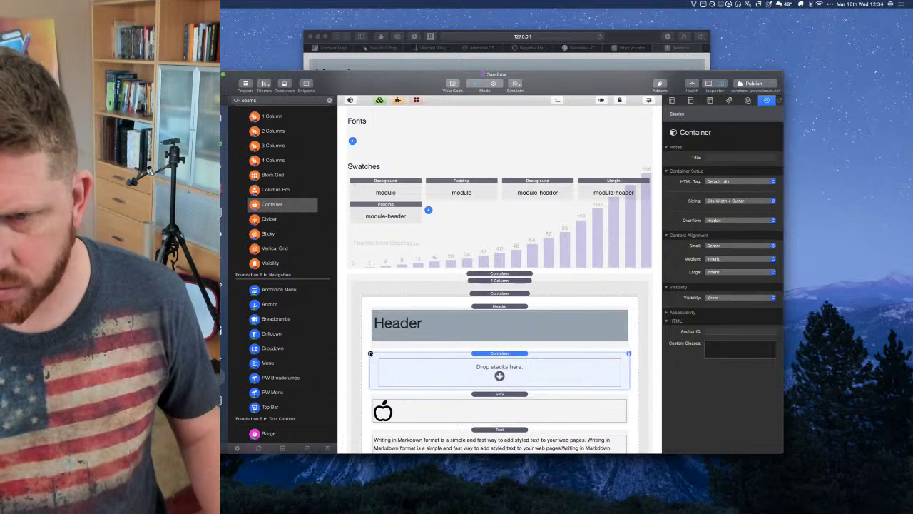
click(371, 353)
click(499, 353)
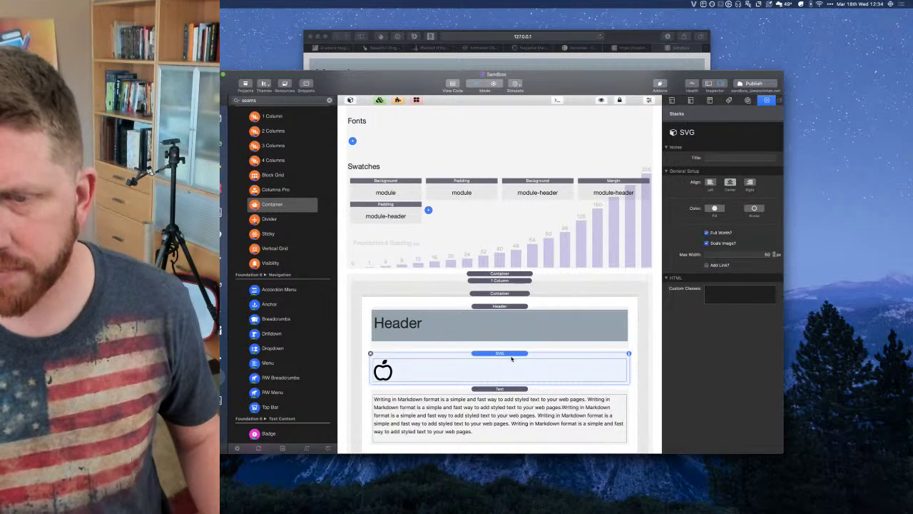
Switch to the browser, reload the preview to check the icon without its container, and return to RapidWeaver
key(super+Tab)
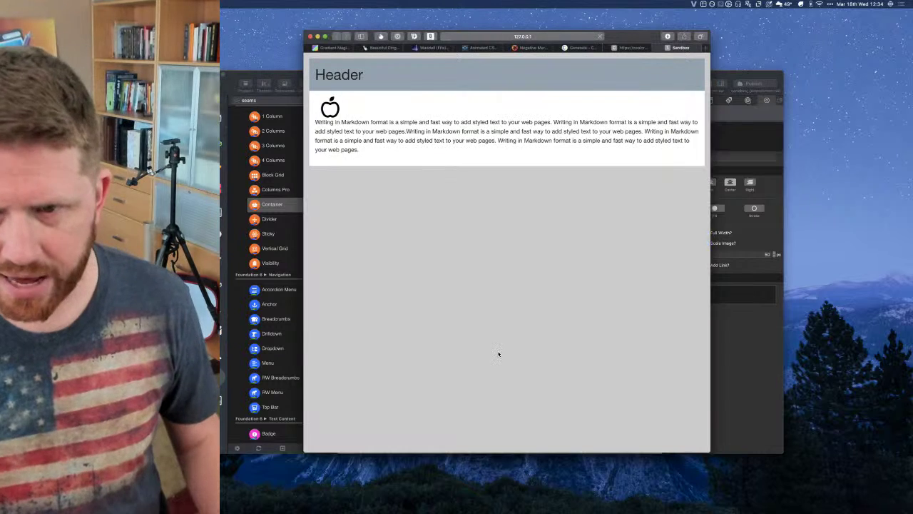
key(super+r)
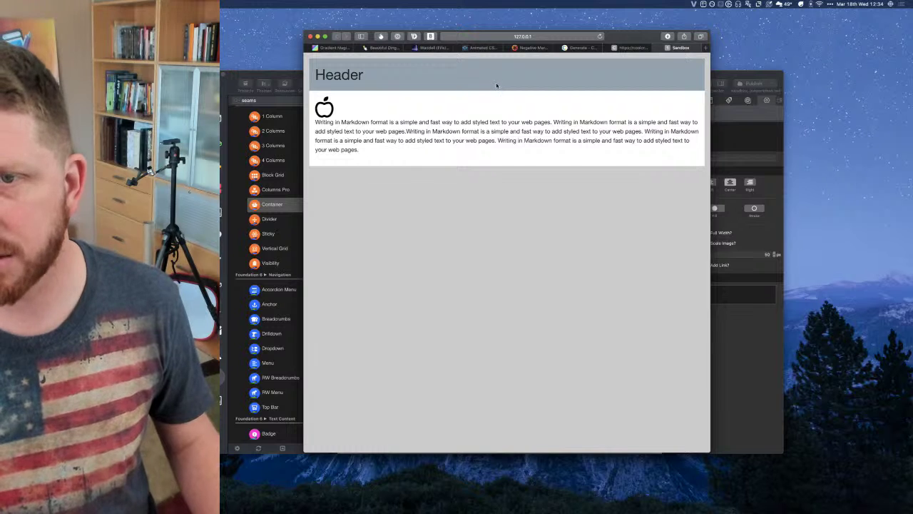
click(266, 75)
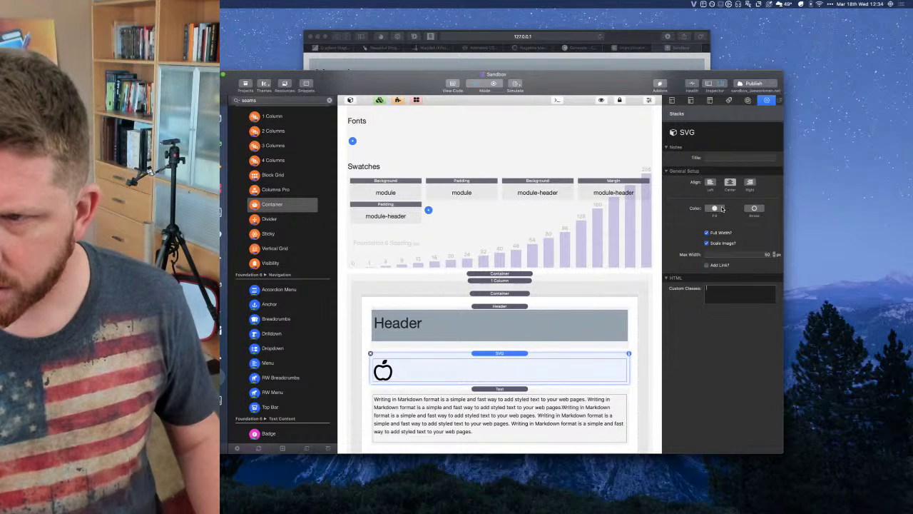
Assign the custom class module-icon to the SVG stack
click(428, 210)
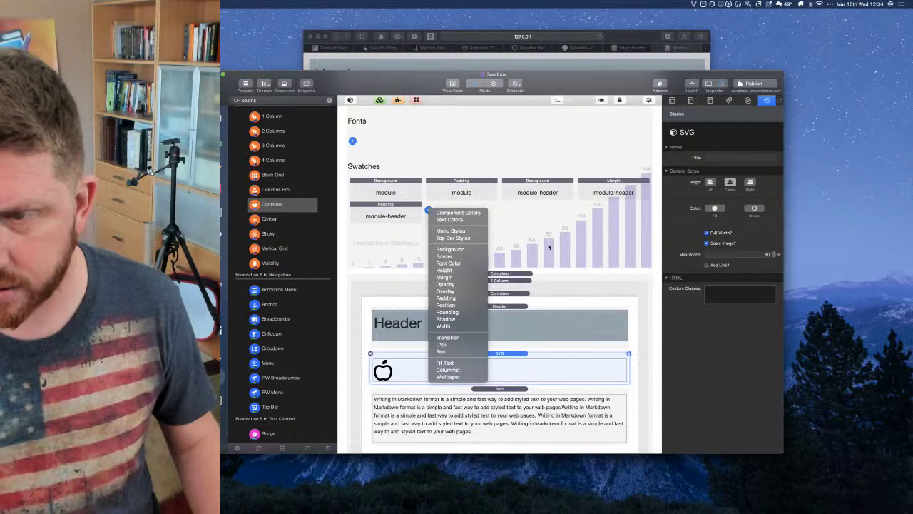
click(721, 295)
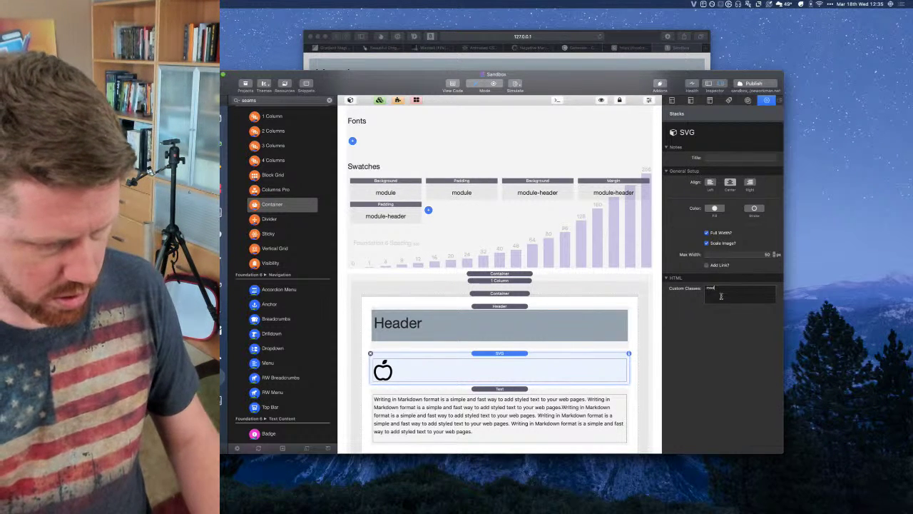
text(module-icon)
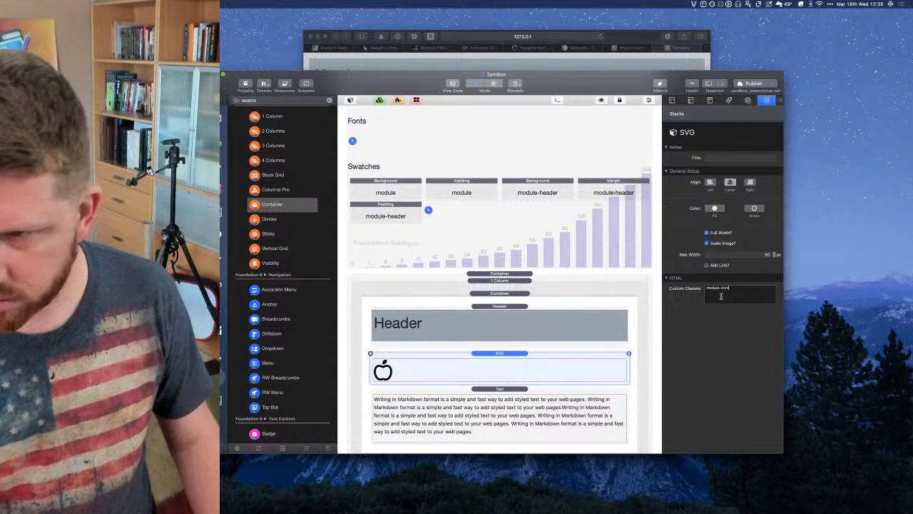
Add a Margin swatch and set its class to module-icon, matching the SVG stack's custom class
triple_click(725, 291)
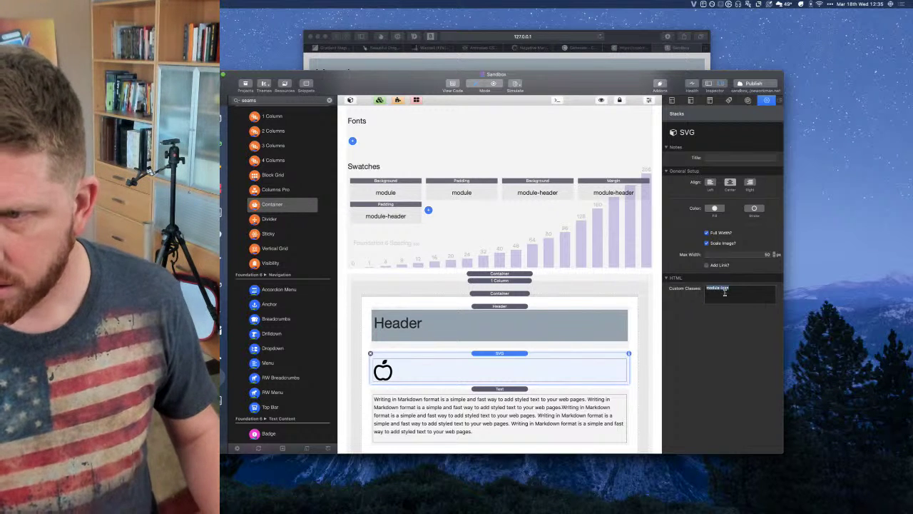
click(428, 210)
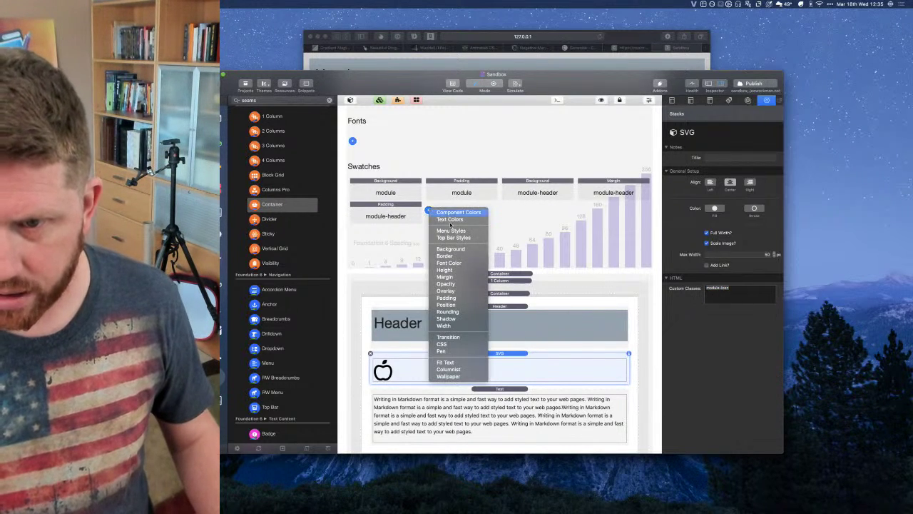
click(450, 279)
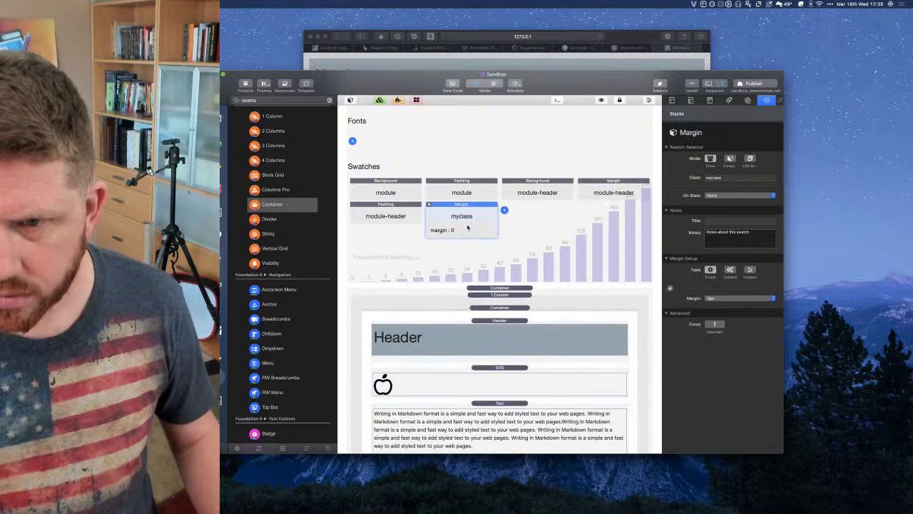
click(713, 177)
text(module-icon)
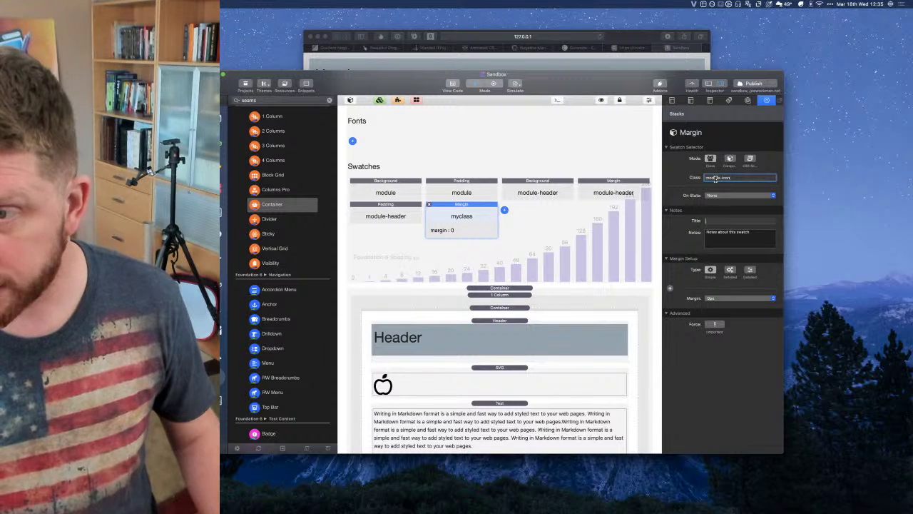
key(Tab)
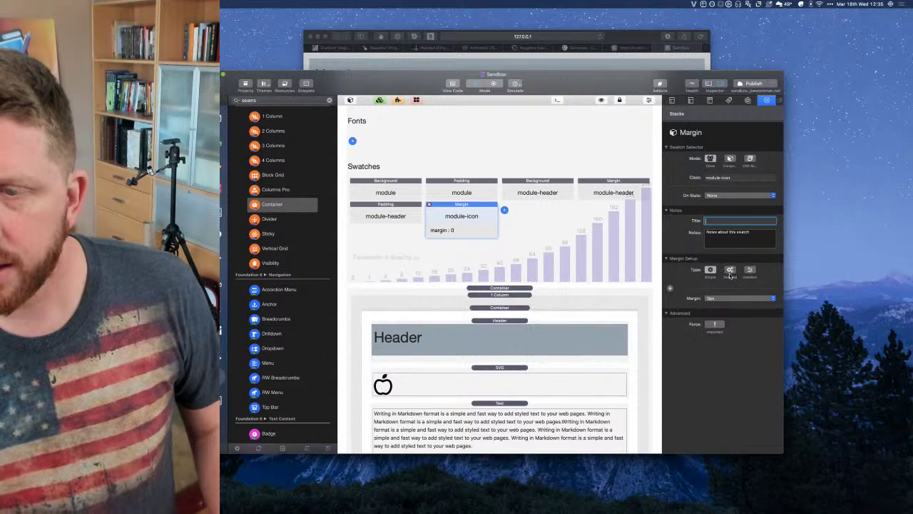
Switch the module-icon margin swatch to the Detailed type and set its left and right margins to Auto
click(731, 270)
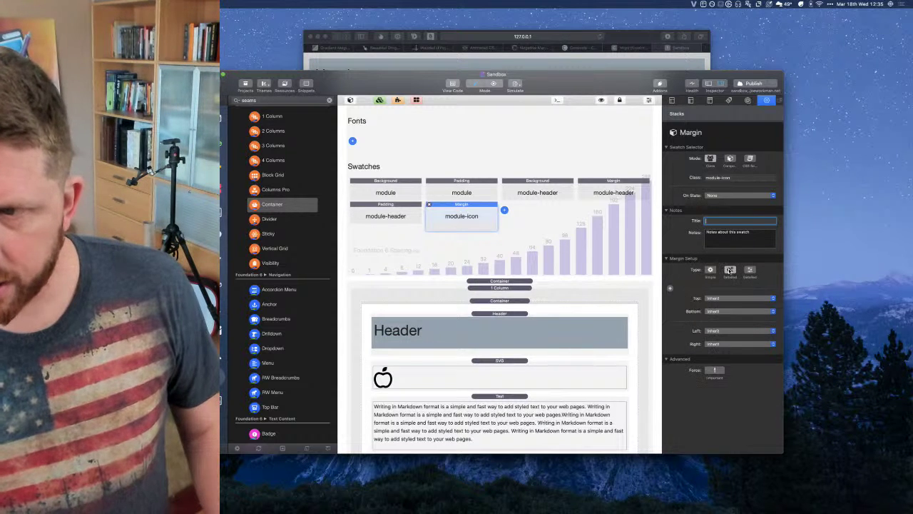
click(717, 332)
click(716, 323)
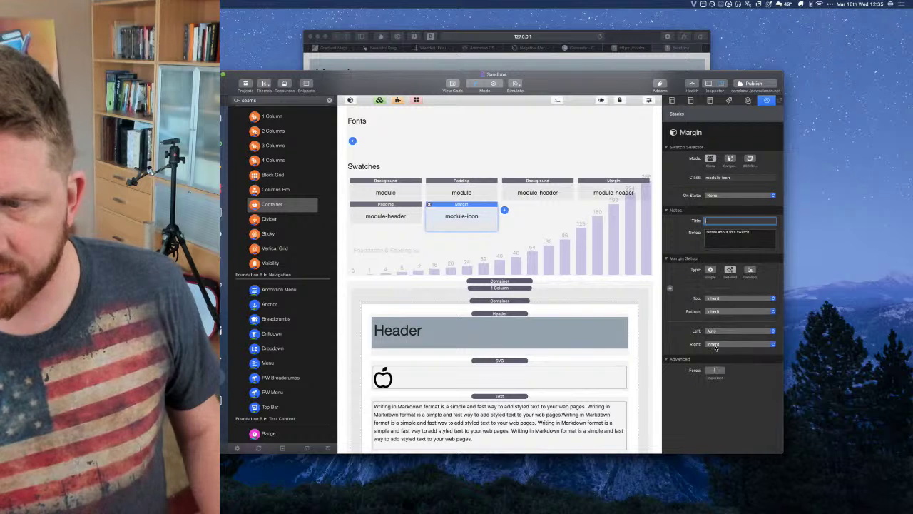
click(716, 345)
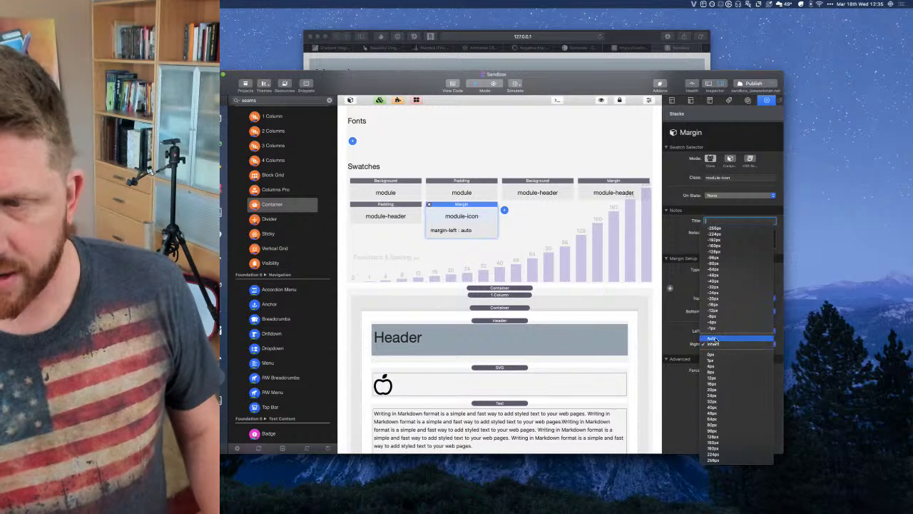
click(712, 339)
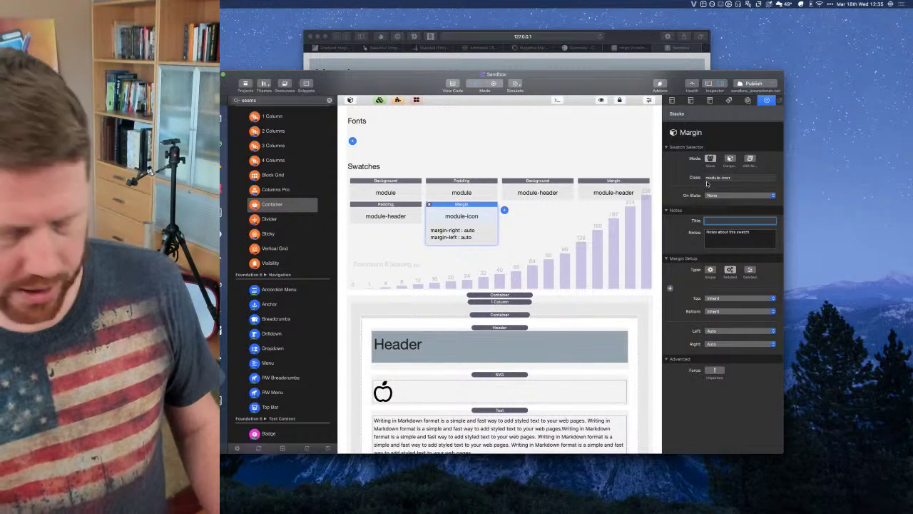
Reload the browser preview, inspect the icon's wrapper div and its module-icon styles, and return to RapidWeaver
key(super+Tab)
key(super+r)
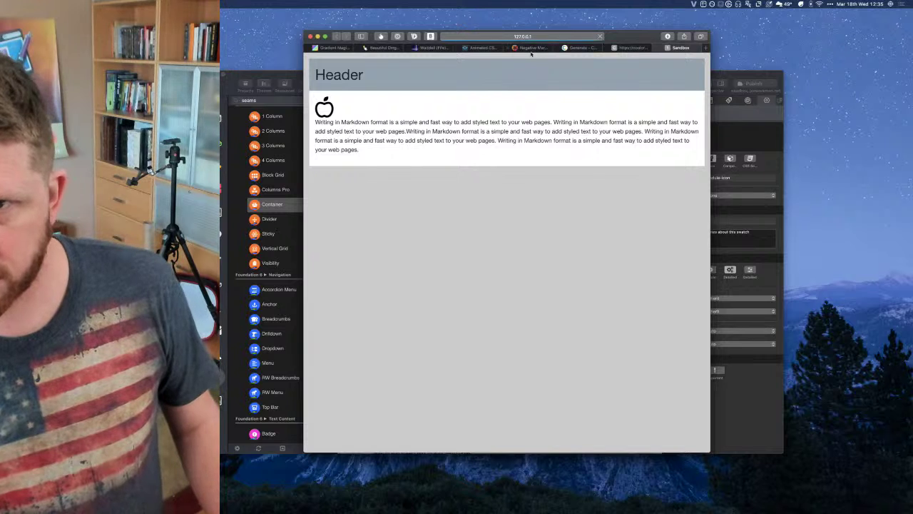
right_click(330, 112)
click(355, 191)
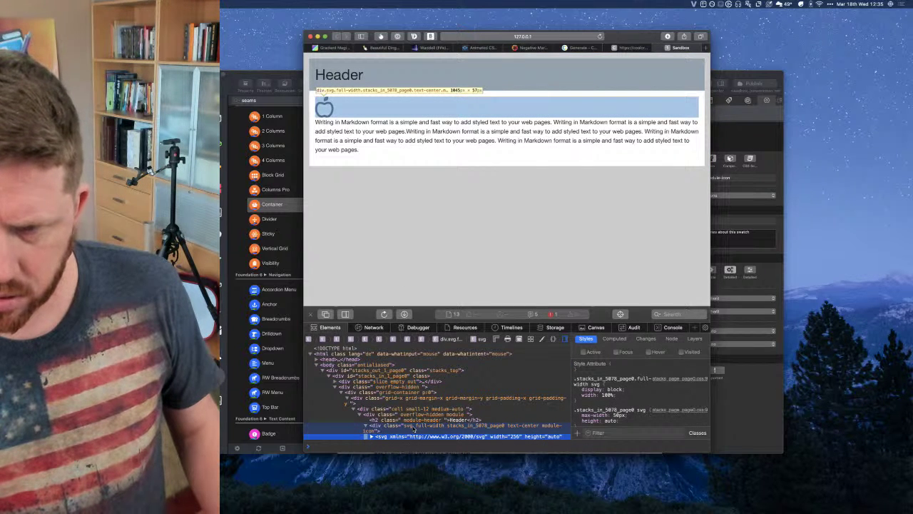
click(414, 427)
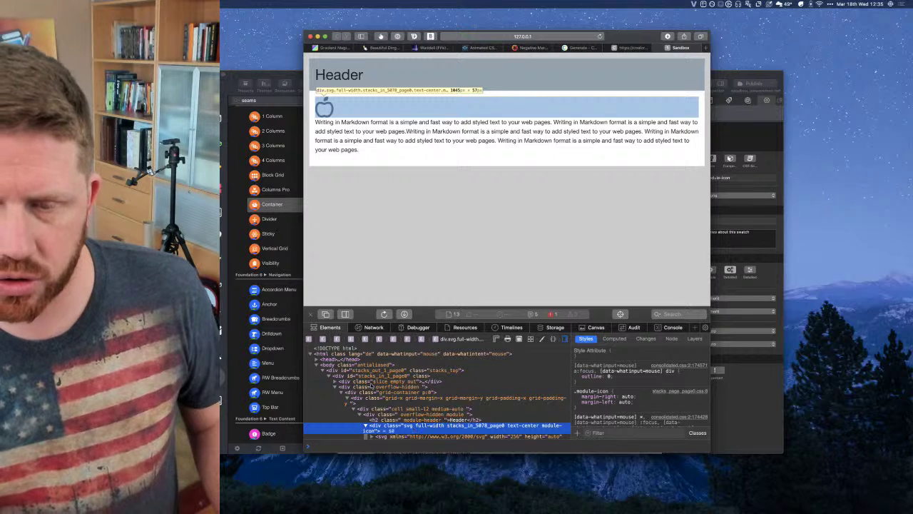
click(287, 77)
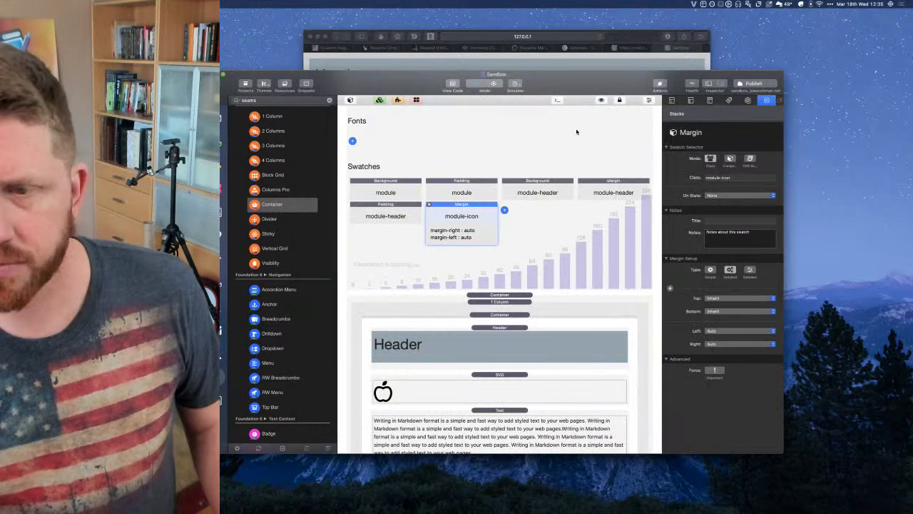
Add the class display-inline-block after module-icon in the SVG stack's custom classes
click(512, 379)
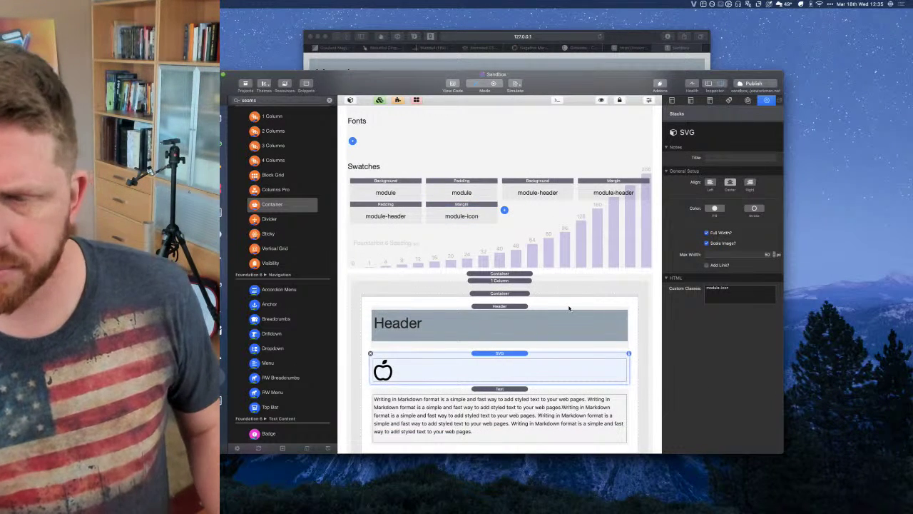
click(740, 299)
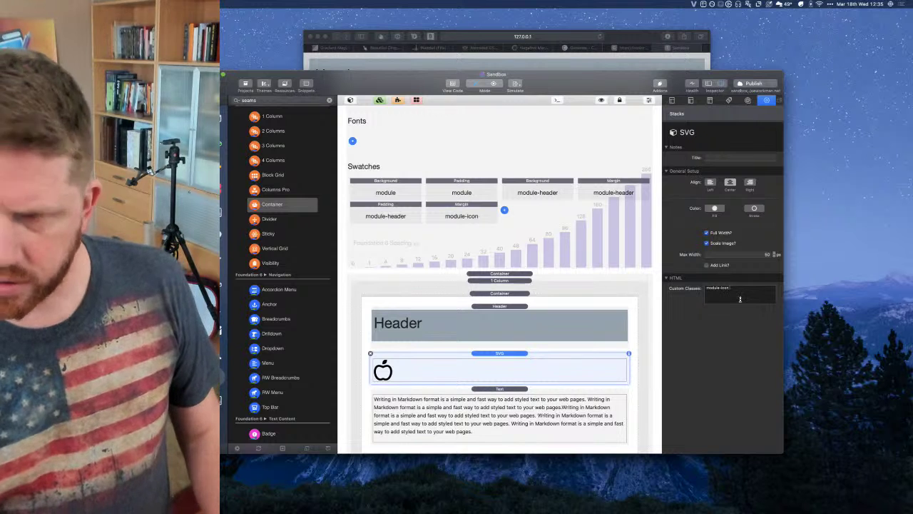
text(display)
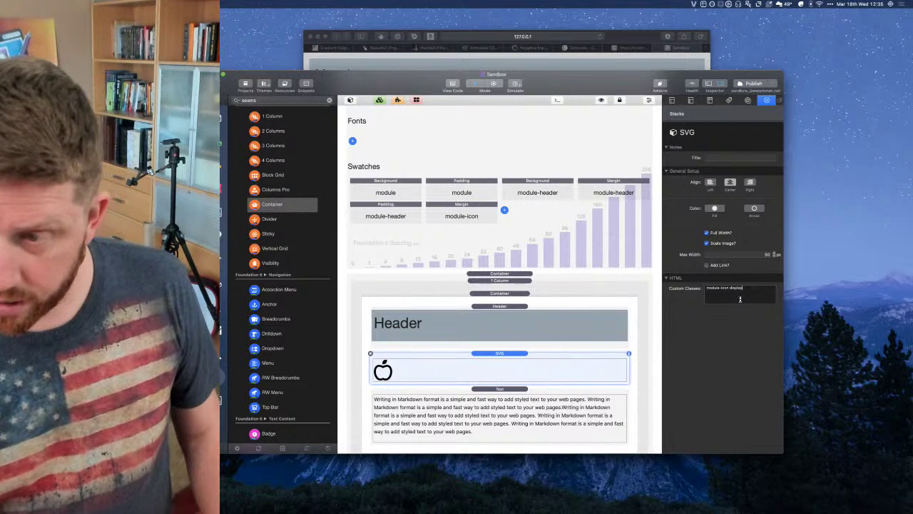
text(-inline)
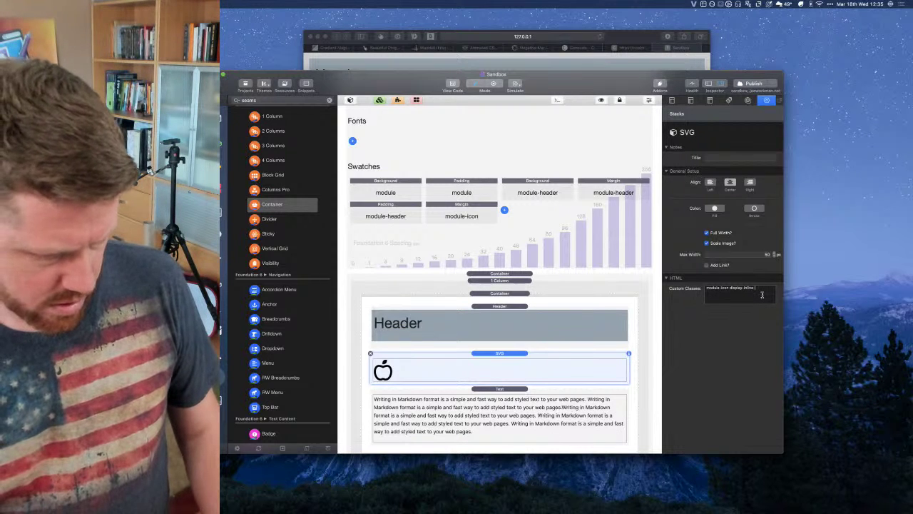
text(-block)
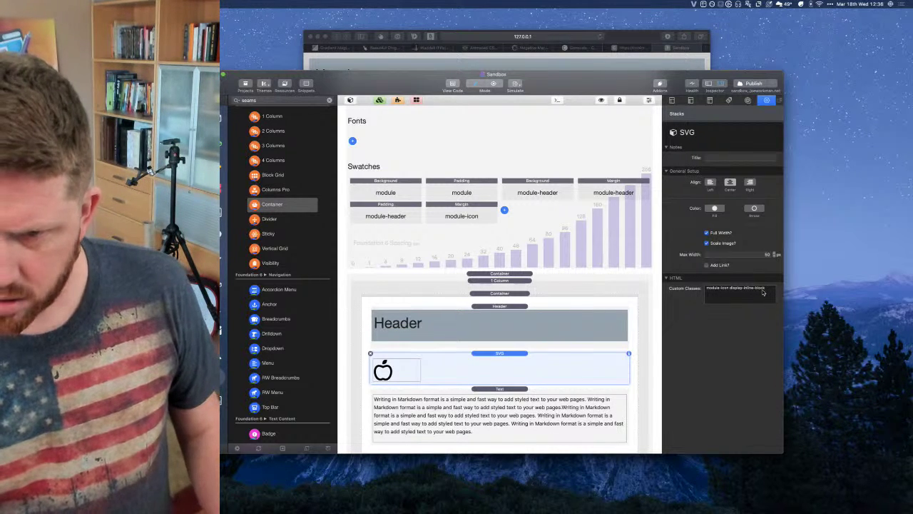
Reload the browser preview to check the icon's position, and review the module-icon margin swatch's settings in RapidWeaver
key(super+Tab)
key(super+r)
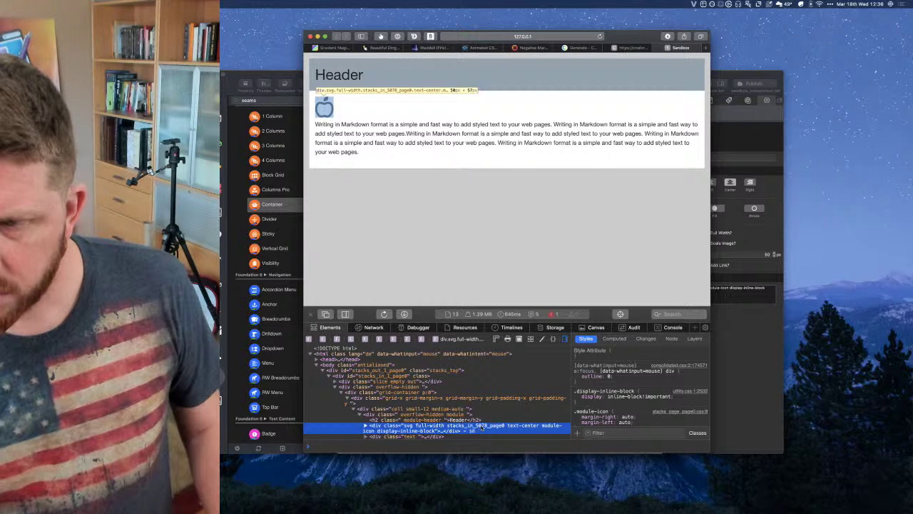
key(super+Tab)
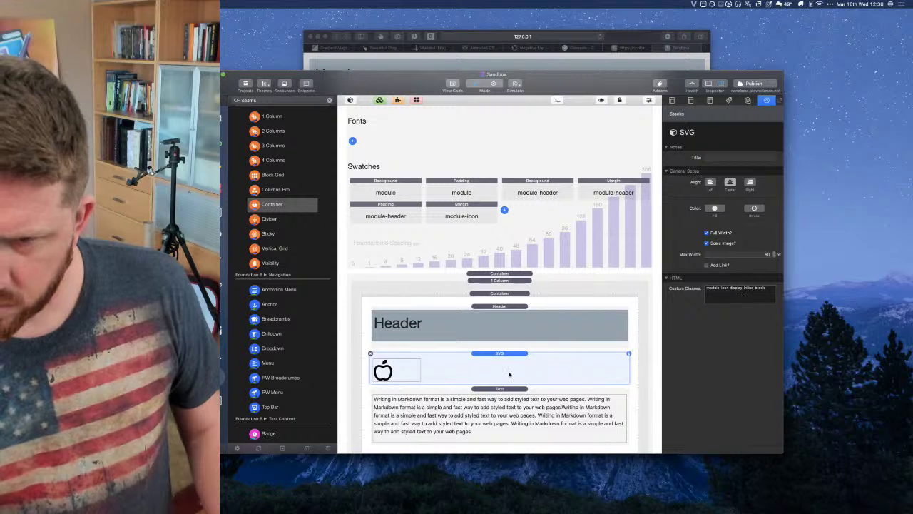
click(461, 216)
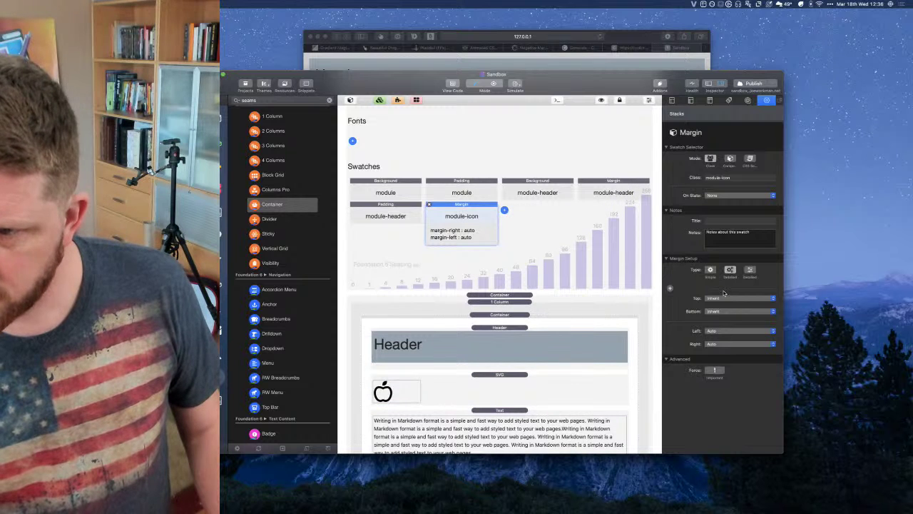
click(492, 385)
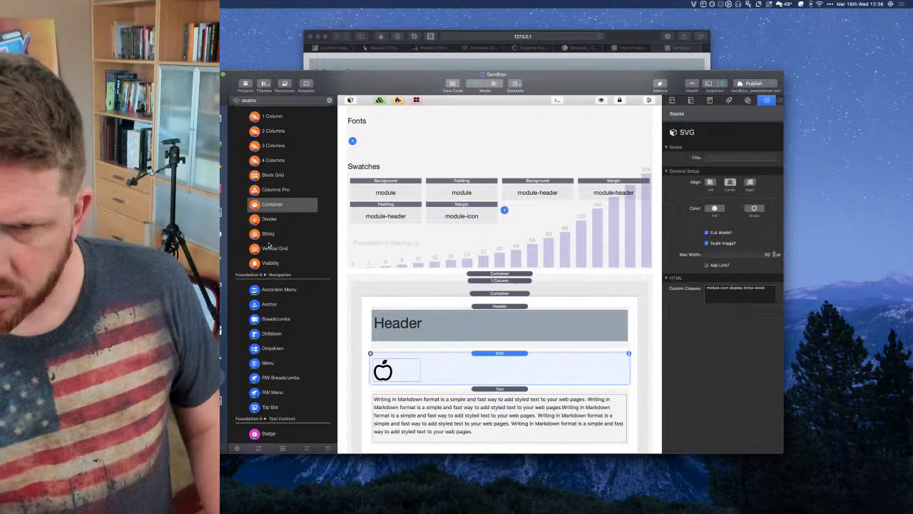
Add a Container stack between the Header and the SVG stack, and move the SVG stack into it
drag(260, 205, 481, 356)
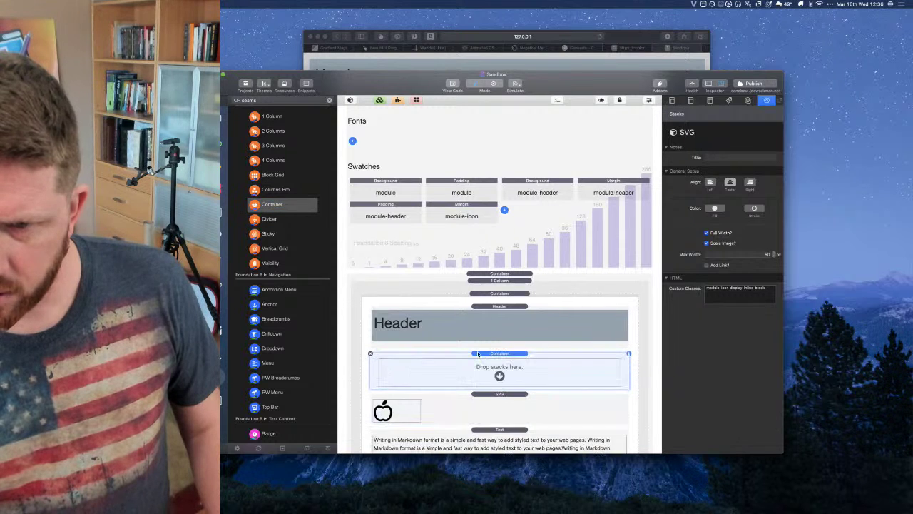
click(487, 396)
drag(487, 388, 493, 379)
click(486, 397)
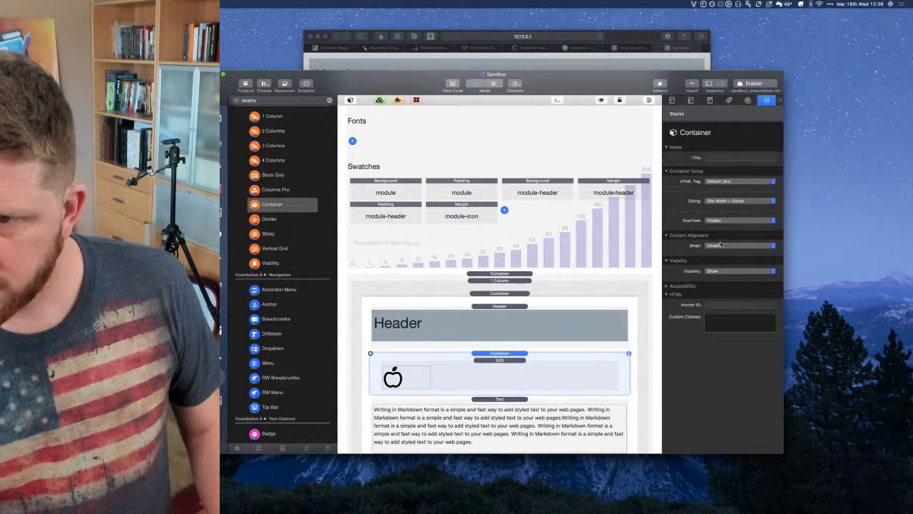
Set the new Container's Small content alignment to Center, reload the browser preview, and return to RapidWeaver
click(721, 245)
click(720, 258)
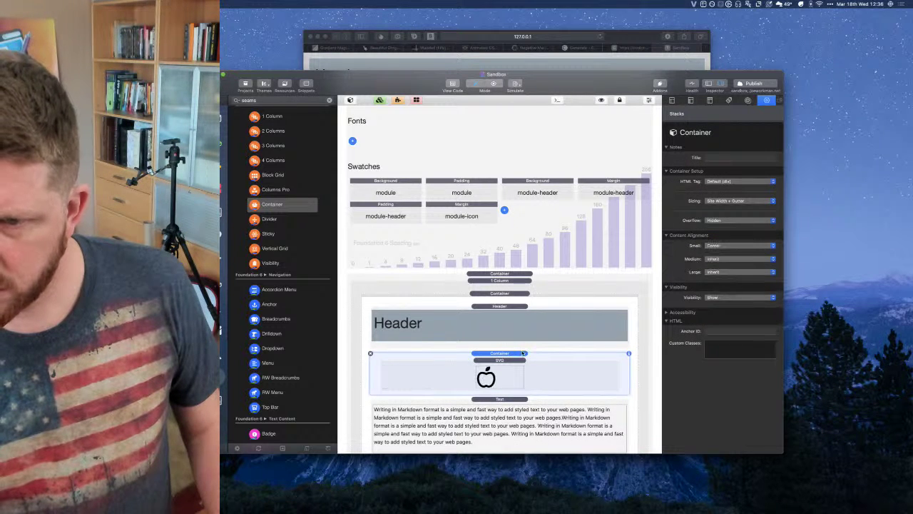
key(super+Tab)
key(super+r)
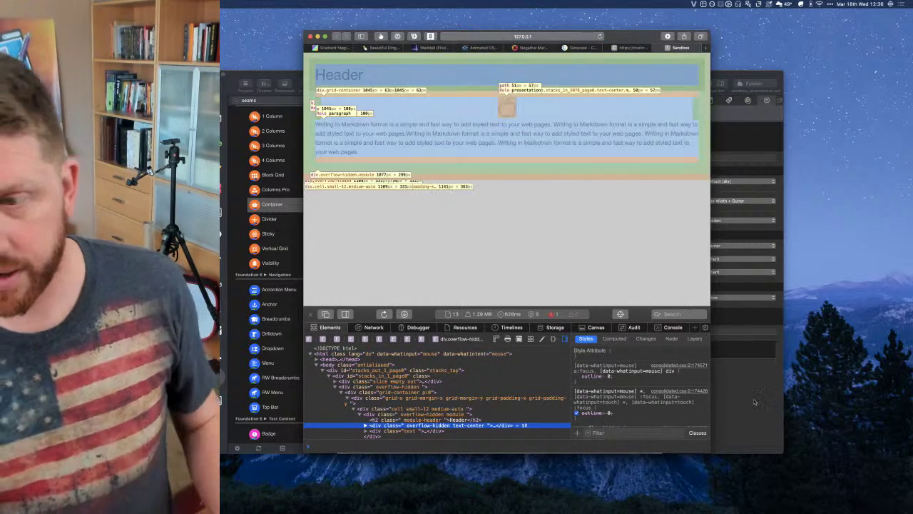
click(754, 402)
Try the SVG stack with Center alignment and both Full Width and Scale Image turned off
click(496, 362)
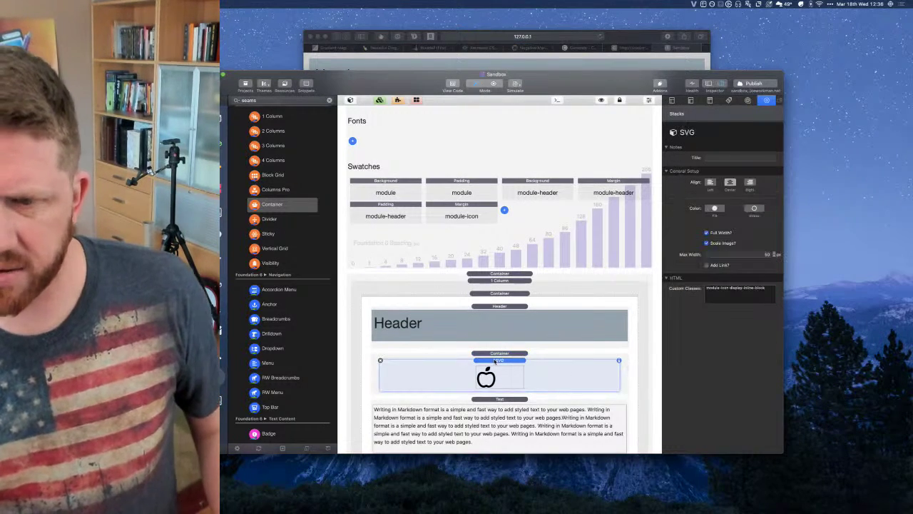
click(730, 183)
click(706, 235)
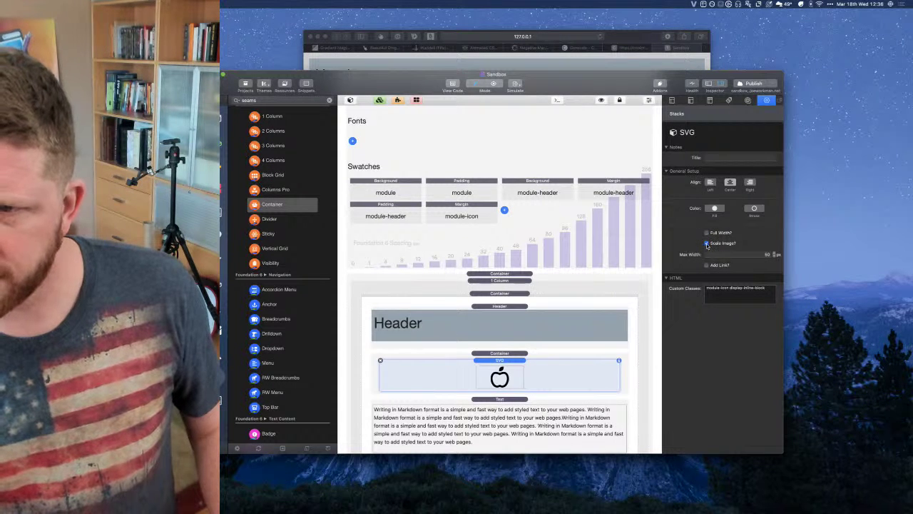
click(706, 243)
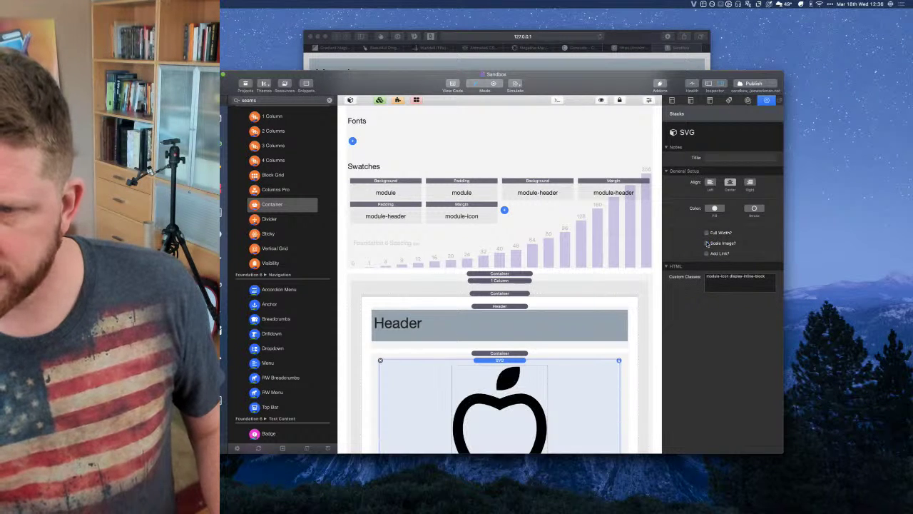
Set the SVG stack's alignment to Left and turn Full Width and Scale Image back on
click(712, 184)
click(730, 183)
click(711, 183)
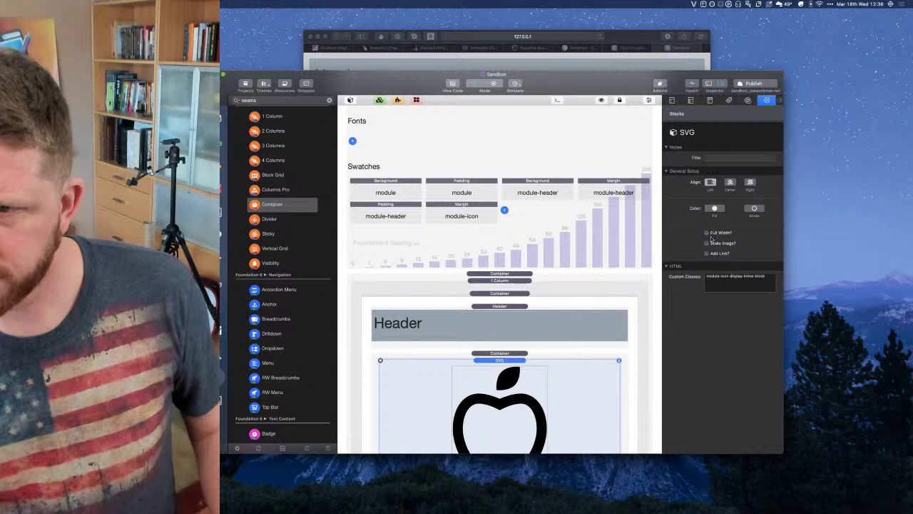
click(706, 233)
click(707, 243)
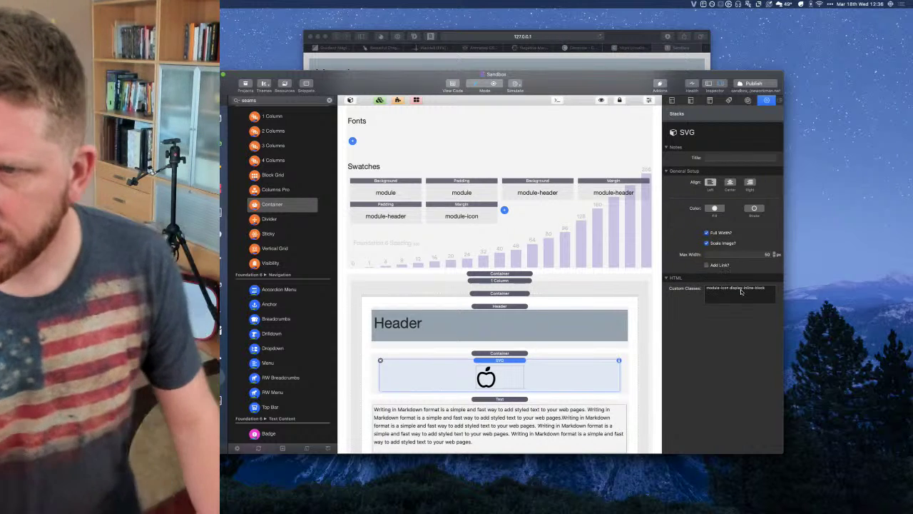
Move the module-icon class from the SVG stack's custom classes to the surrounding Container's, and check the reloaded browser preview
click(729, 292)
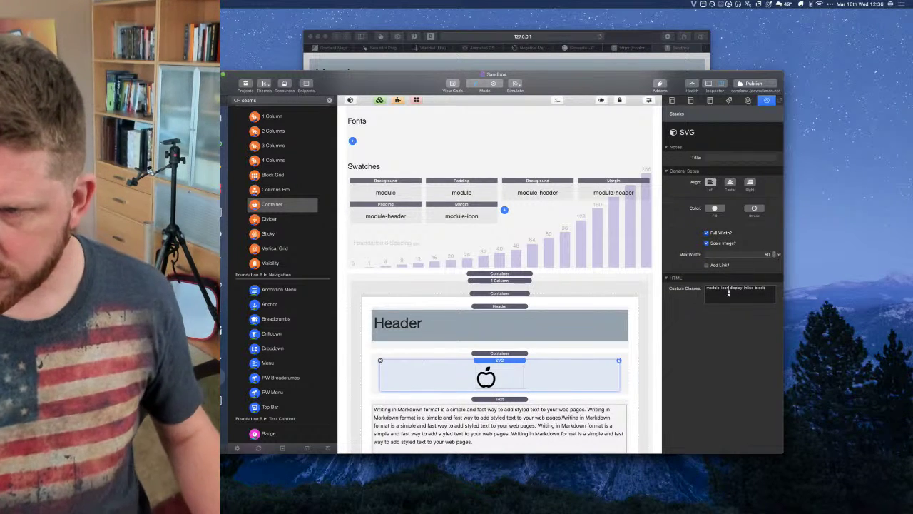
key(super+shift+Left)
key(super+c)
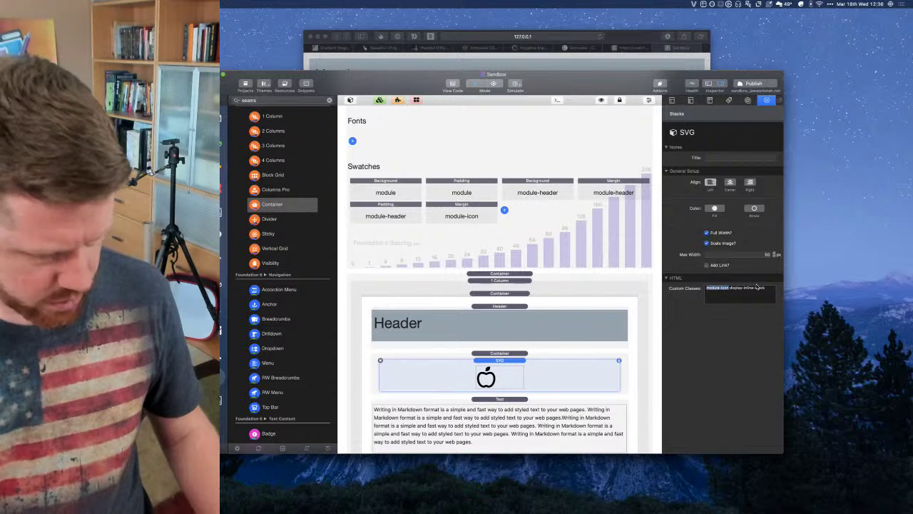
key(BackSpace)
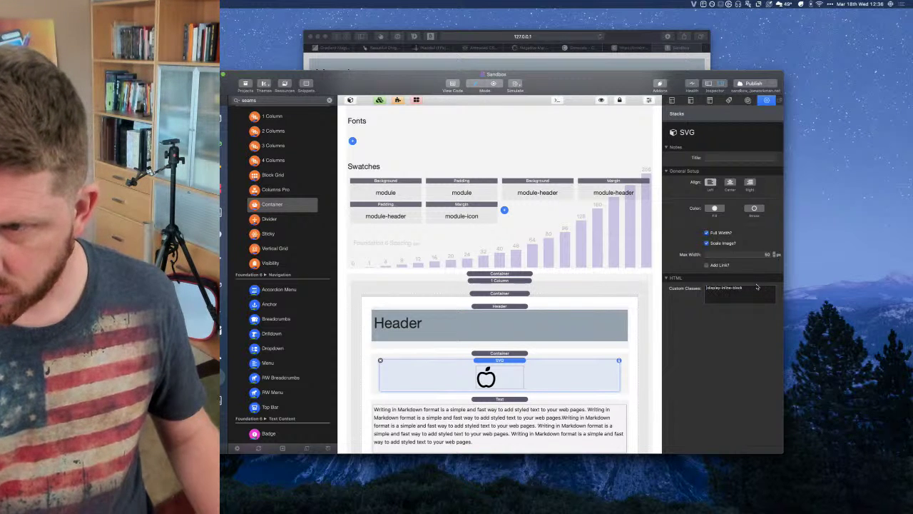
click(504, 354)
click(718, 345)
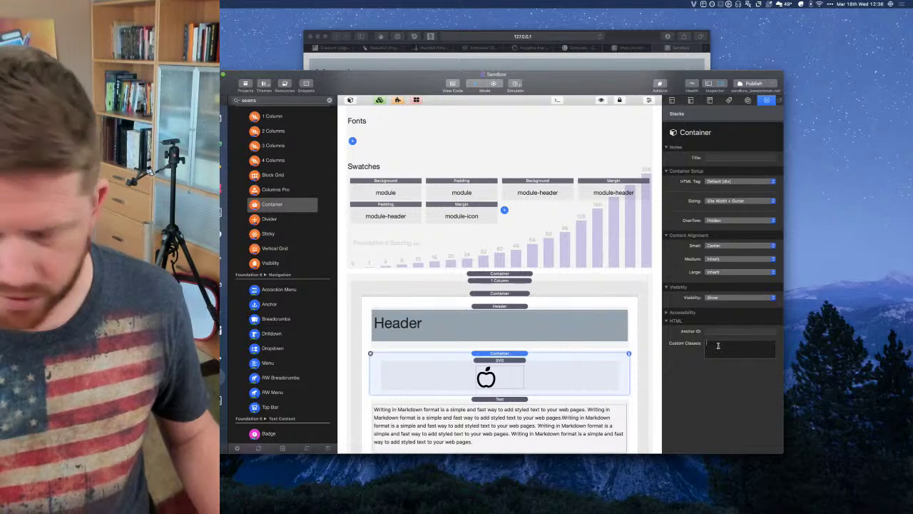
key(super+v)
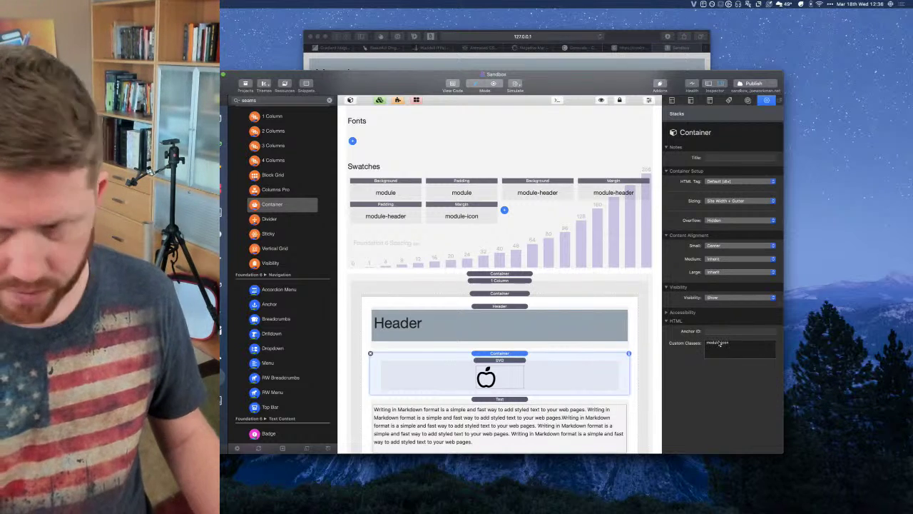
key(super+Tab)
key(super+r)
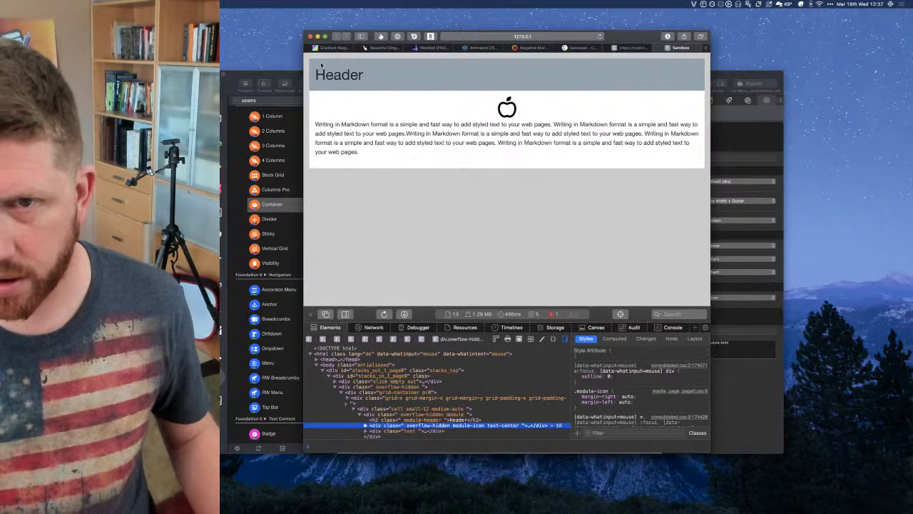
click(293, 76)
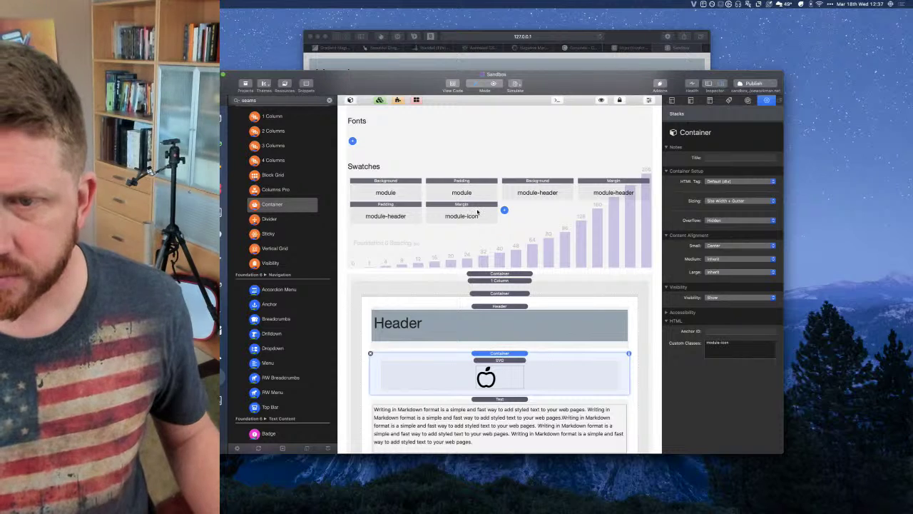
Try a top margin of -48px on the module-icon swatch, reset it to Inherit, and reload the browser preview
click(478, 212)
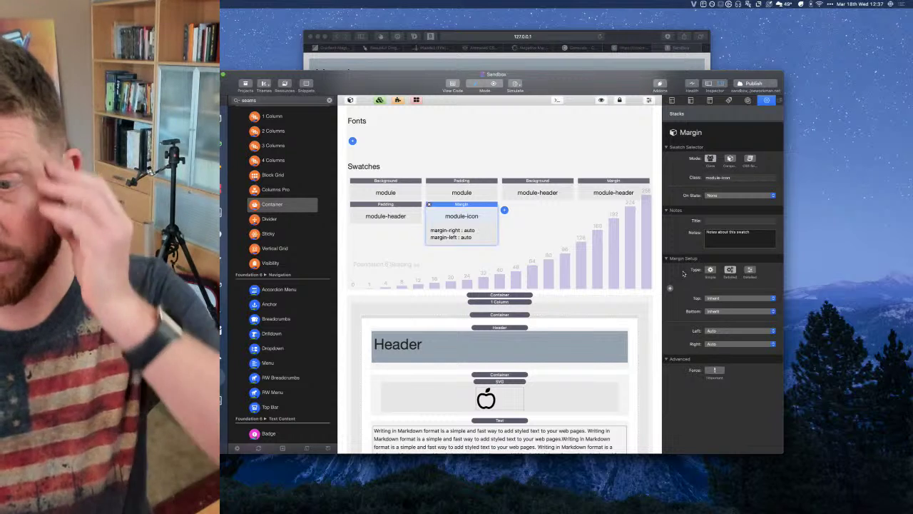
click(716, 298)
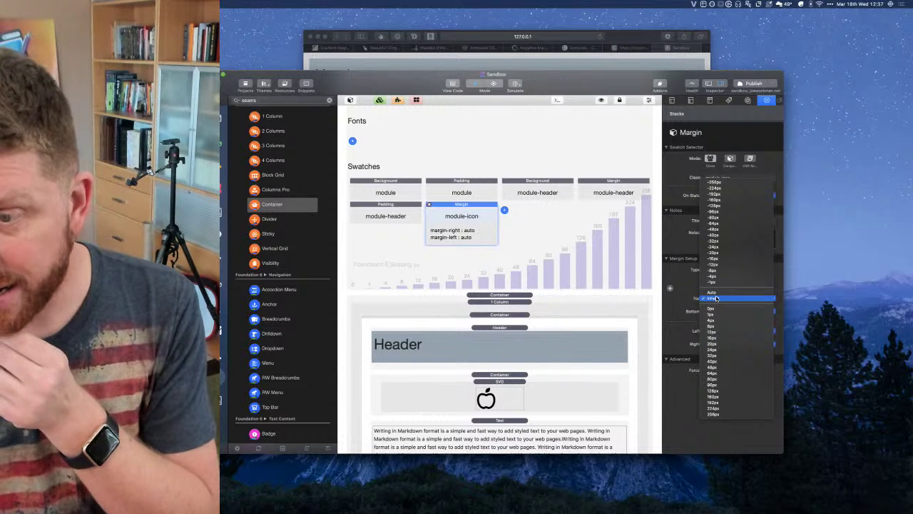
click(722, 230)
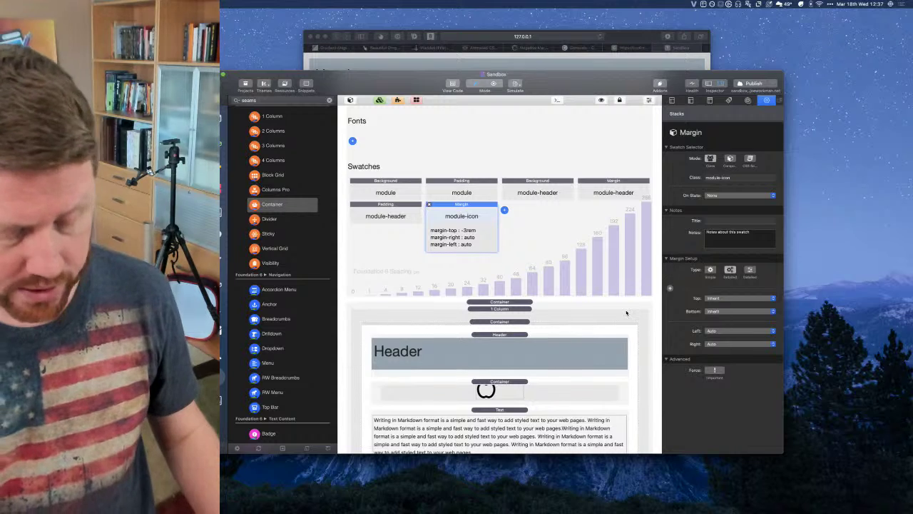
key(super+Tab)
key(super+r)
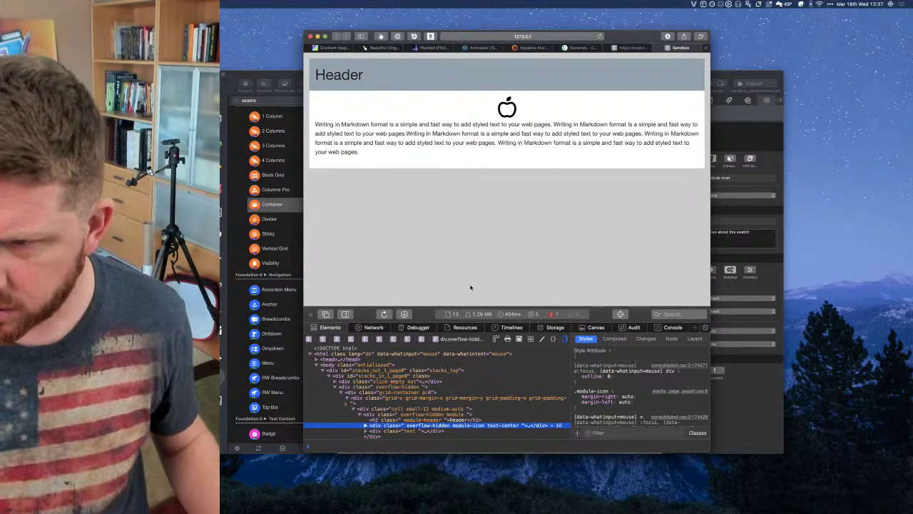
click(743, 386)
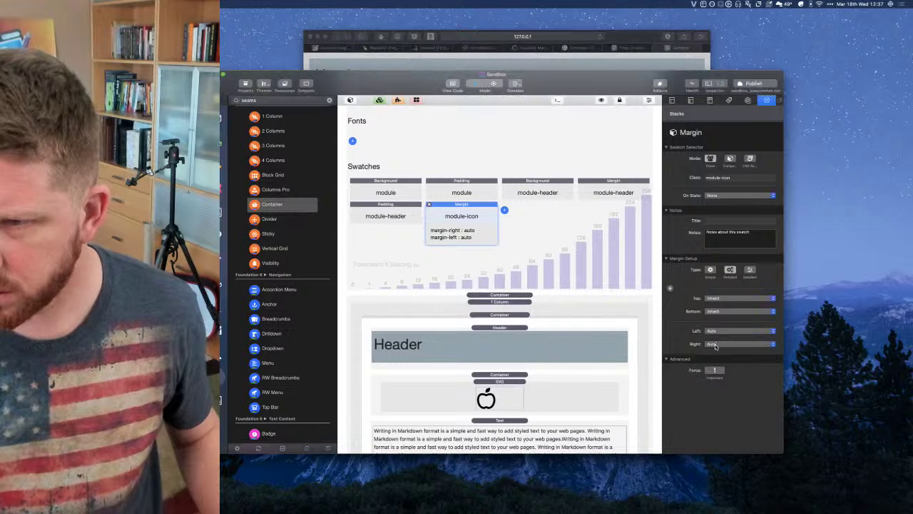
Set the module-icon swatch's right and left margins to Inherit and check the icon in the reloaded browser preview
click(716, 346)
click(714, 332)
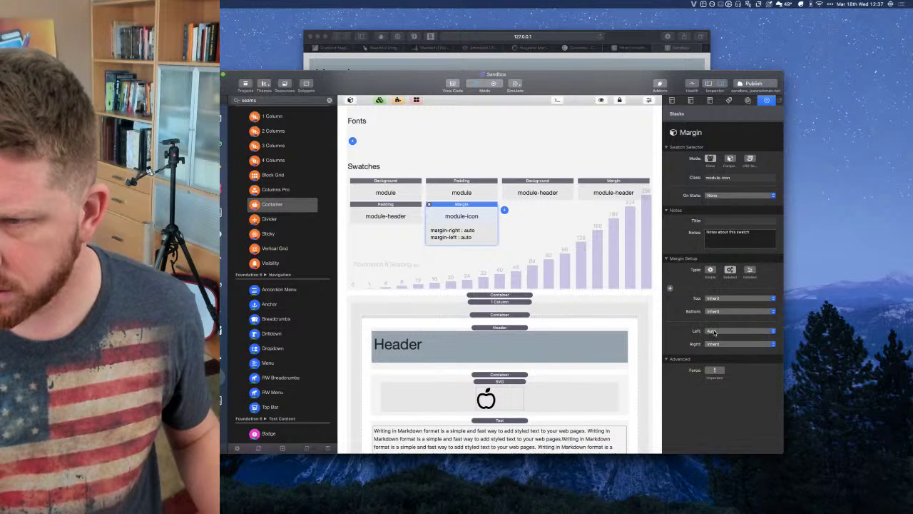
click(714, 332)
click(712, 337)
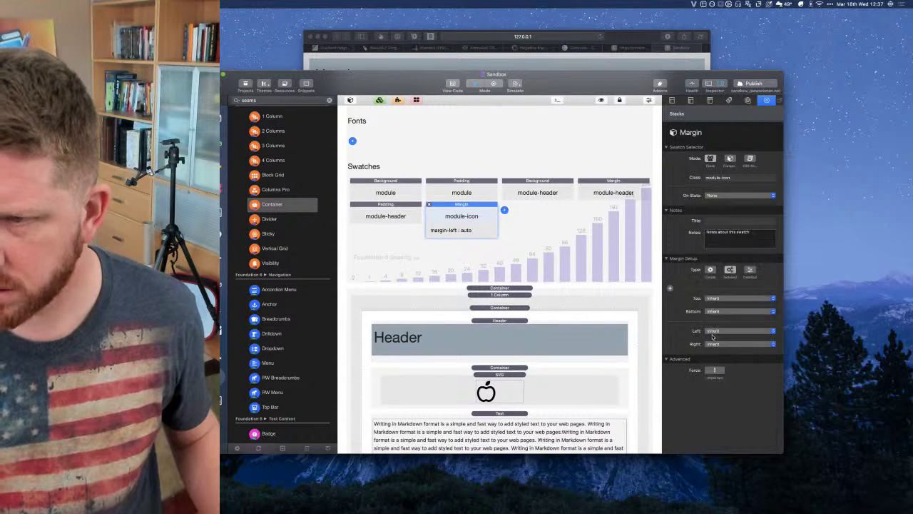
click(622, 36)
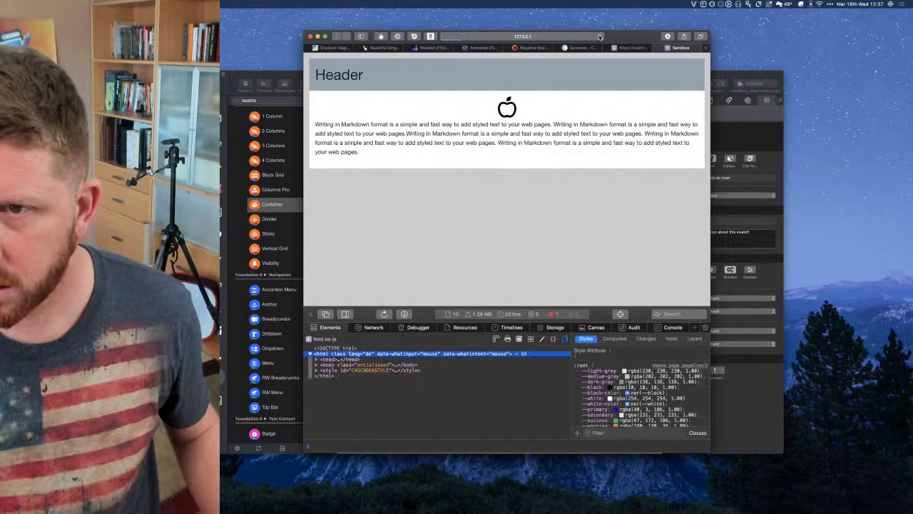
click(287, 75)
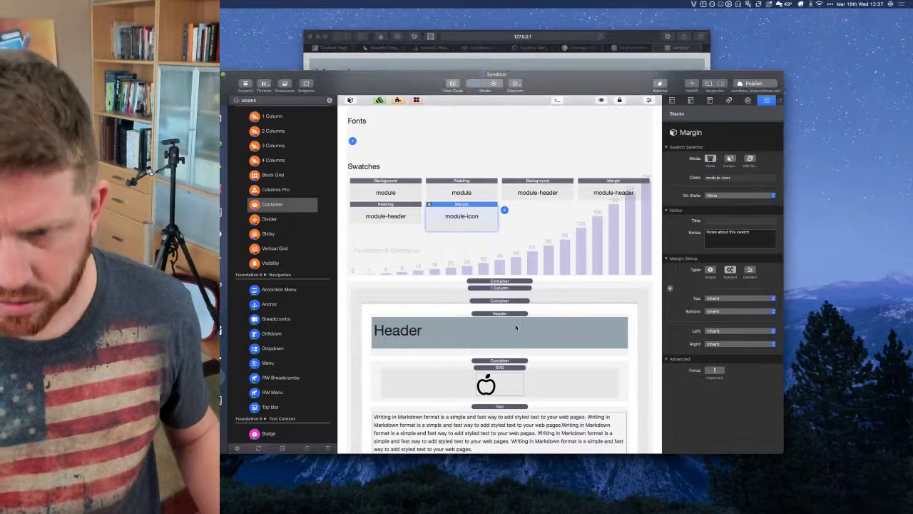
Check the icon Container's custom class, set the module-icon swatch's top margin to -40px, and reload the browser preview
click(507, 363)
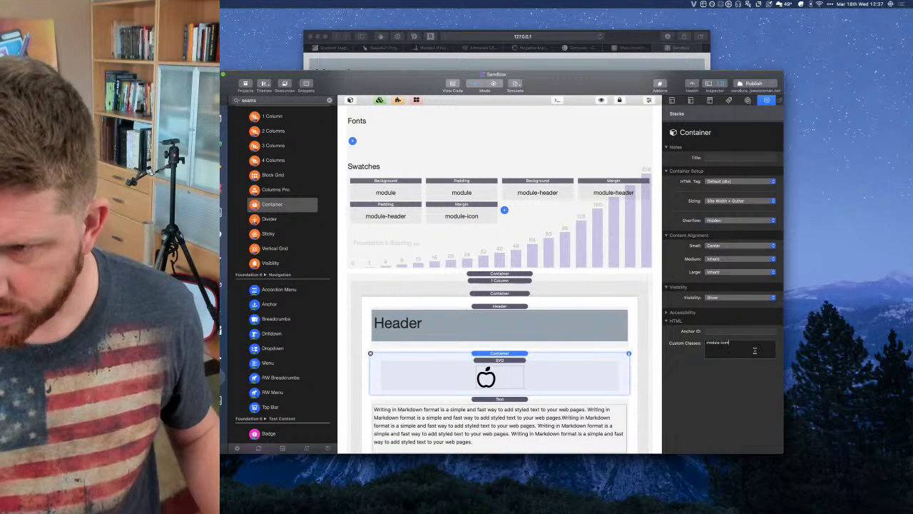
click(475, 210)
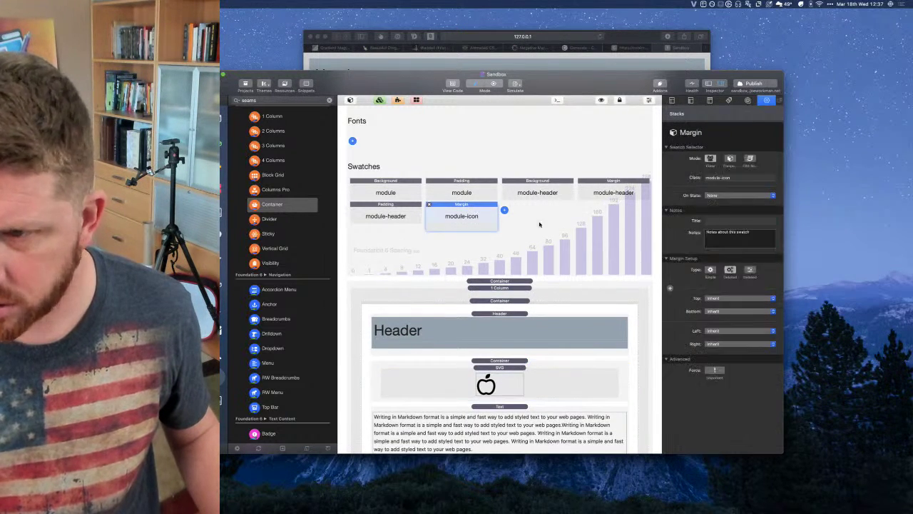
click(727, 297)
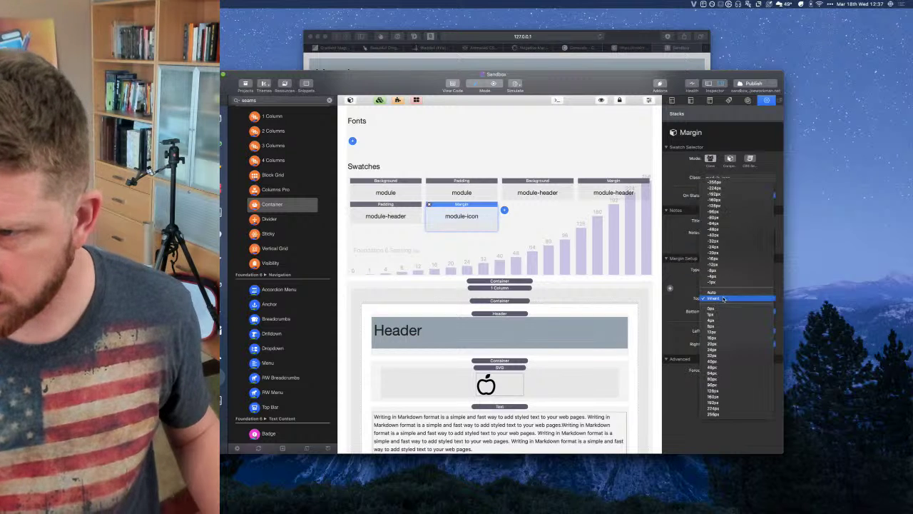
click(719, 236)
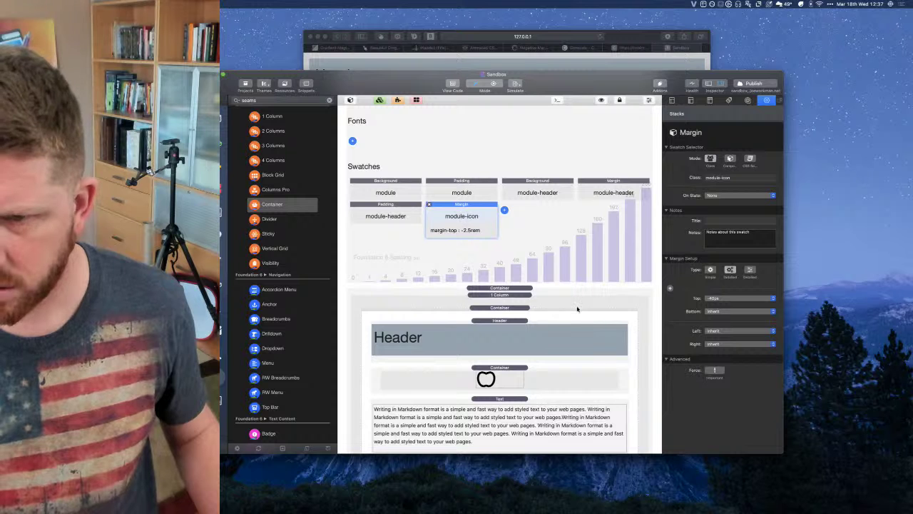
click(500, 263)
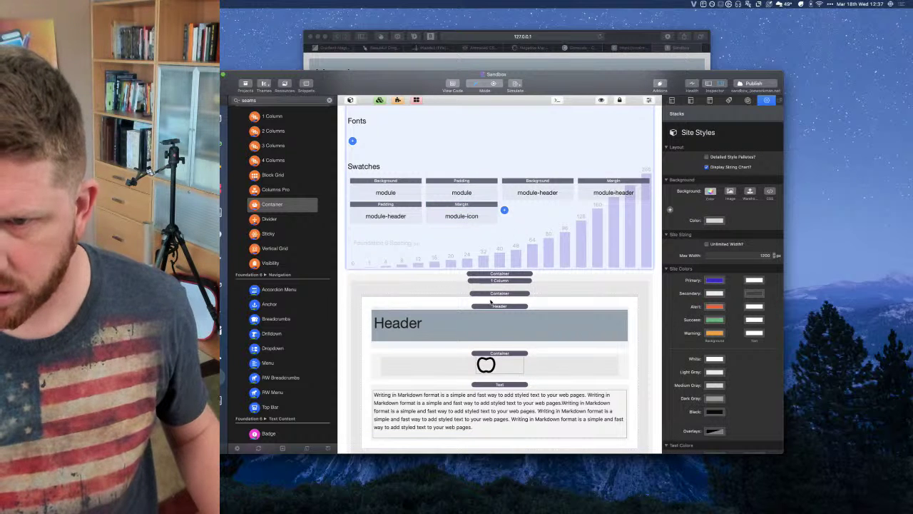
key(super+Tab)
key(super+r)
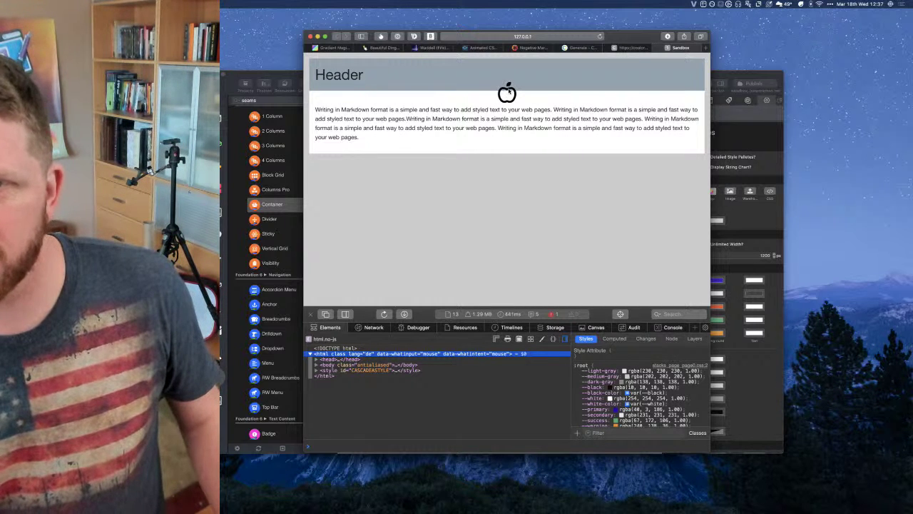
Inspect the icon Container's settings in RapidWeaver, and check the browser preview's console for errors
click(292, 77)
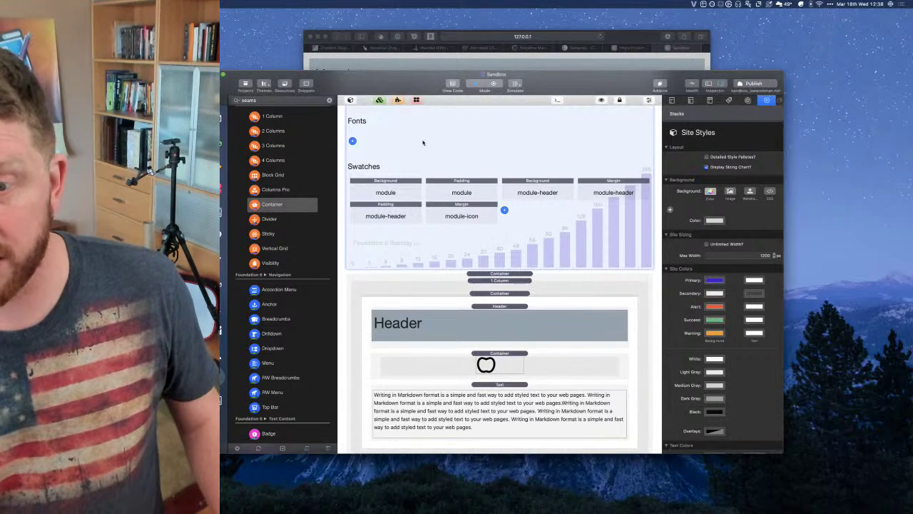
click(504, 363)
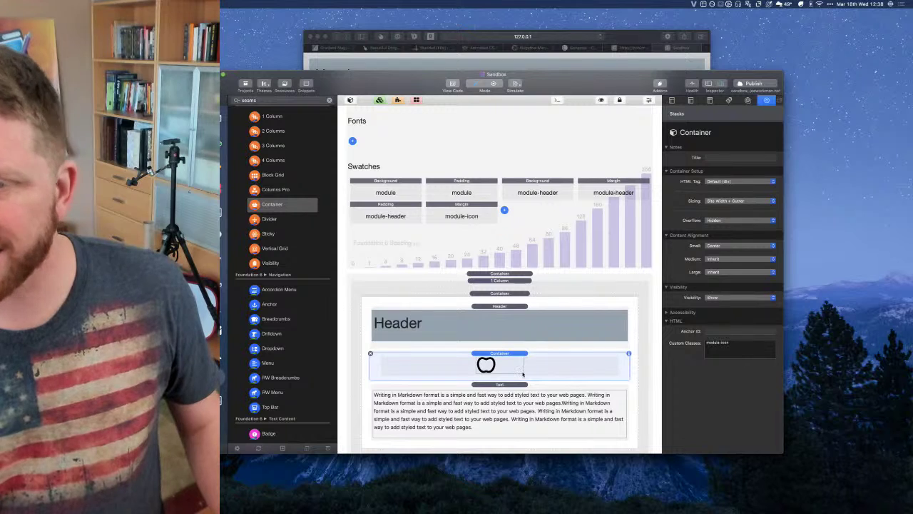
click(623, 36)
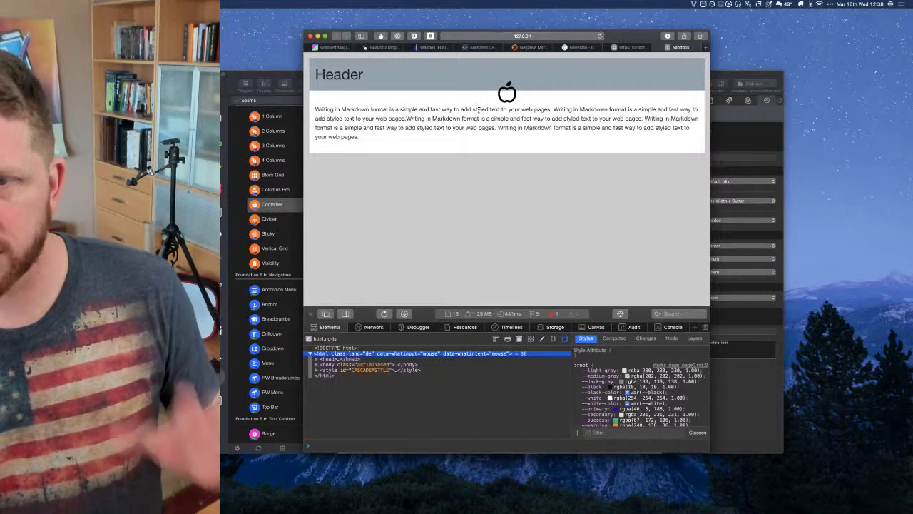
click(672, 327)
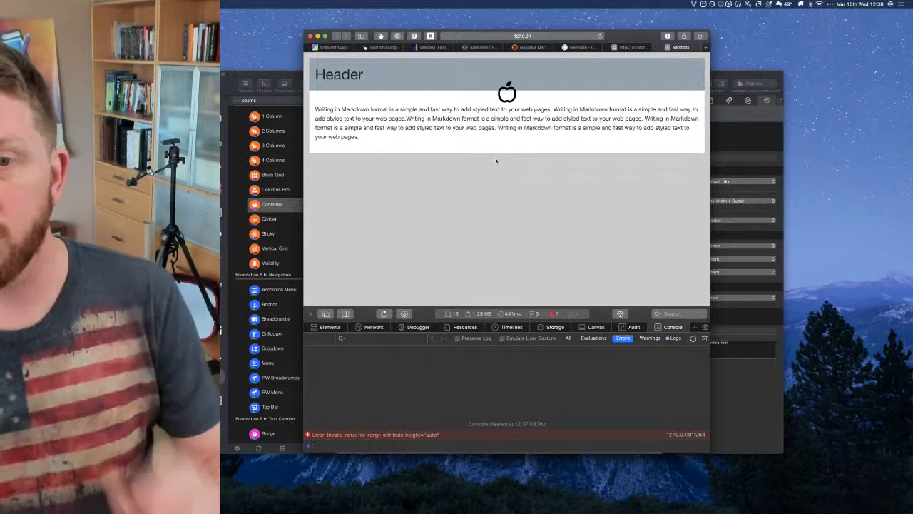
Try a top margin of -64px on the module-icon swatch in RapidWeaver and reload the browser preview
key(super+Tab)
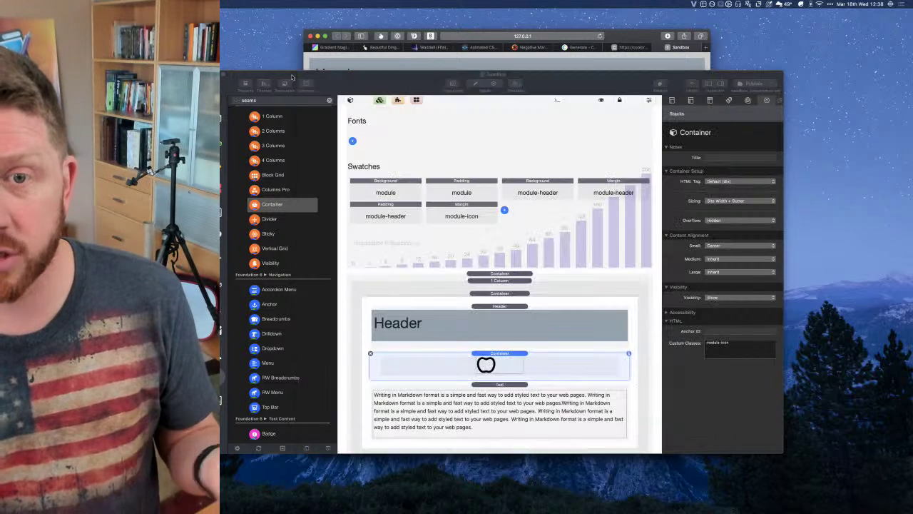
click(468, 214)
click(719, 300)
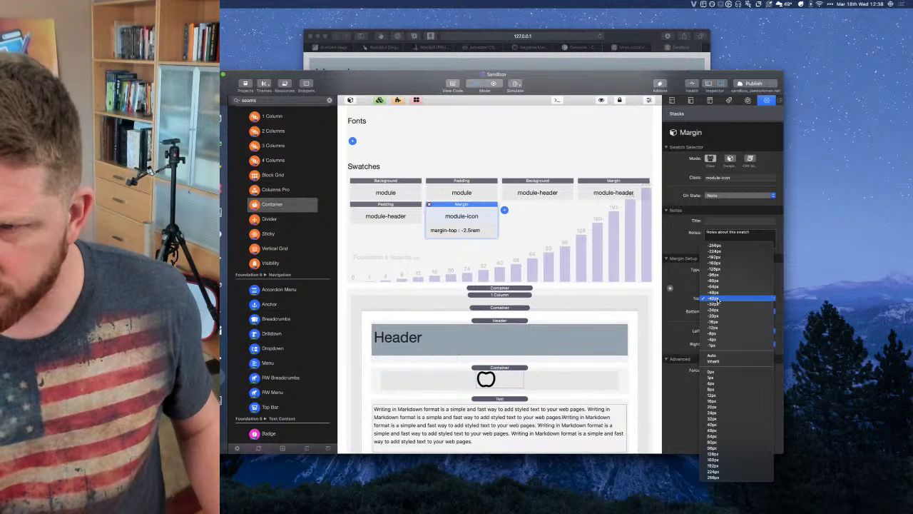
click(717, 288)
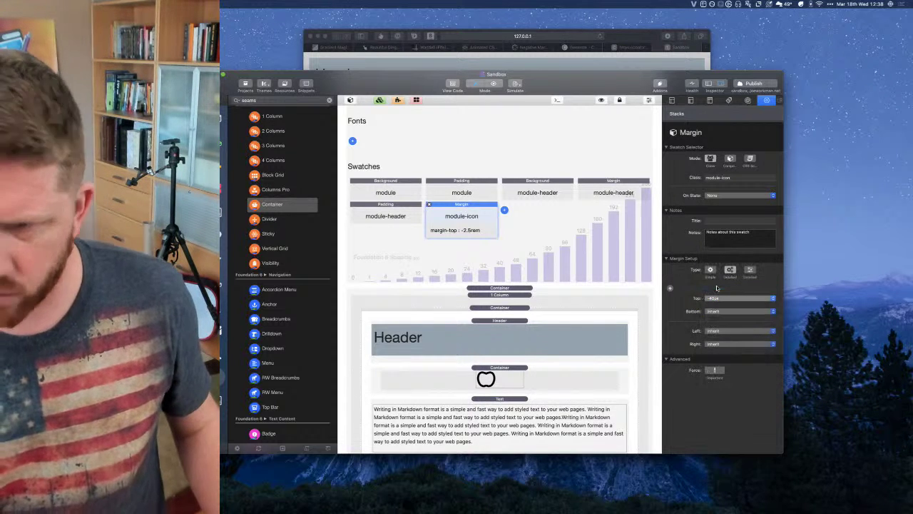
key(super+Tab)
key(super+r)
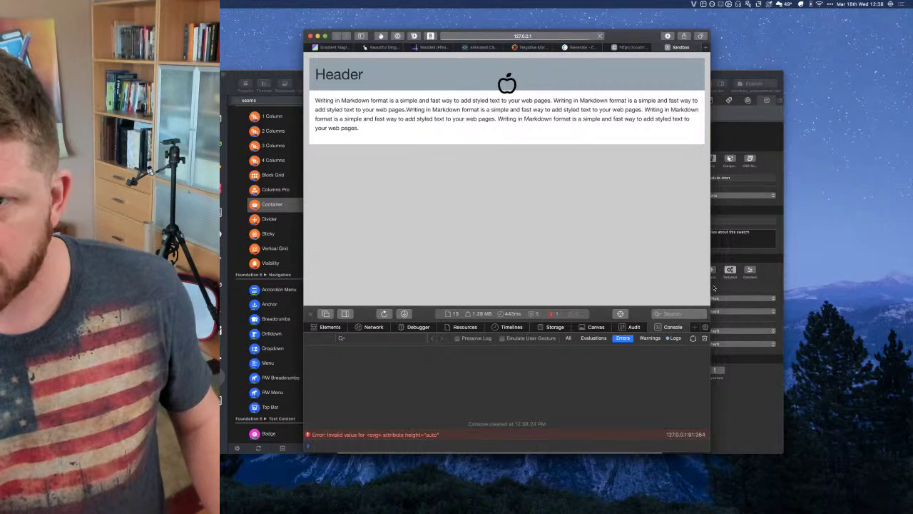
Set the module-icon swatch's top margin to -48px in RapidWeaver and check the icon in the reloaded browser preview
key(super+Tab)
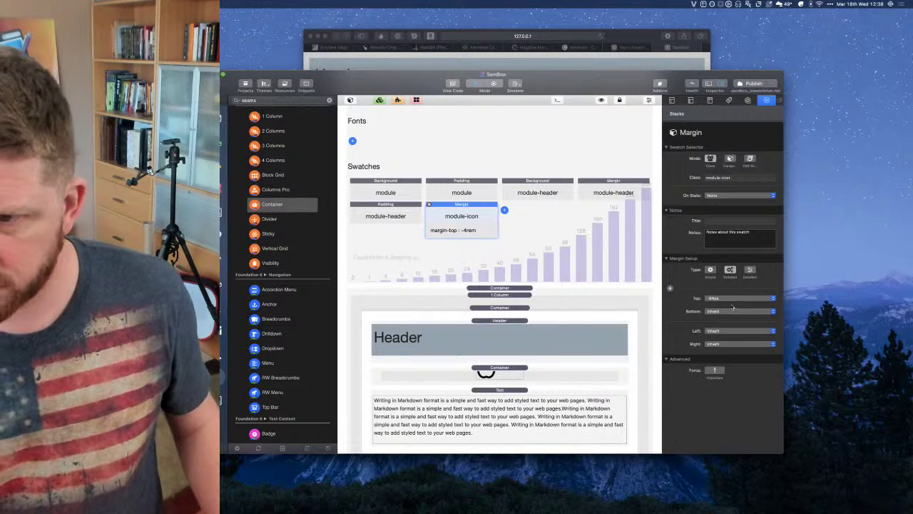
click(717, 298)
click(717, 299)
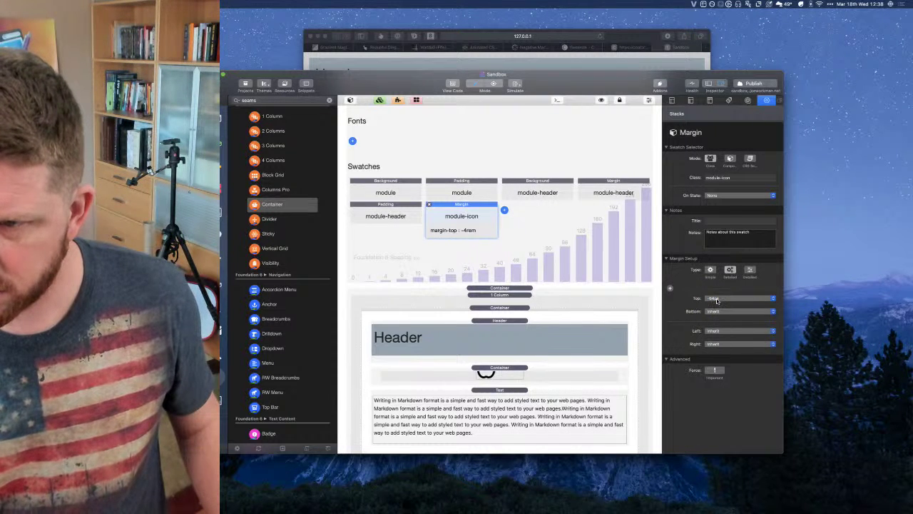
click(717, 298)
click(719, 301)
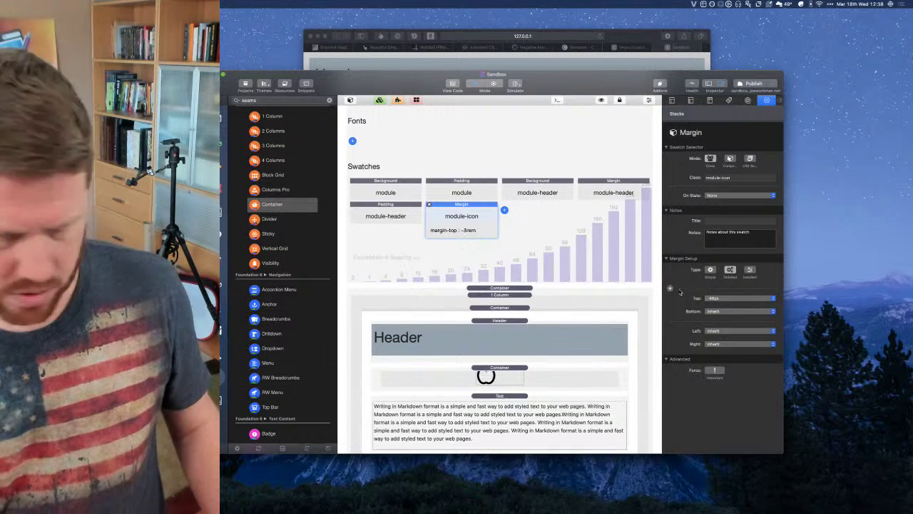
key(super+Tab)
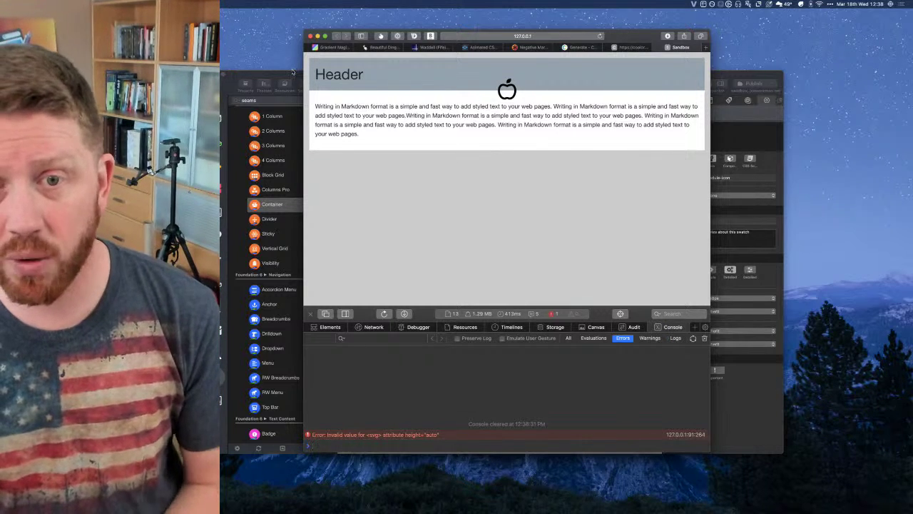
Review the icon Container's settings and custom class in RapidWeaver, and compare them with the icon in the browser preview
click(290, 76)
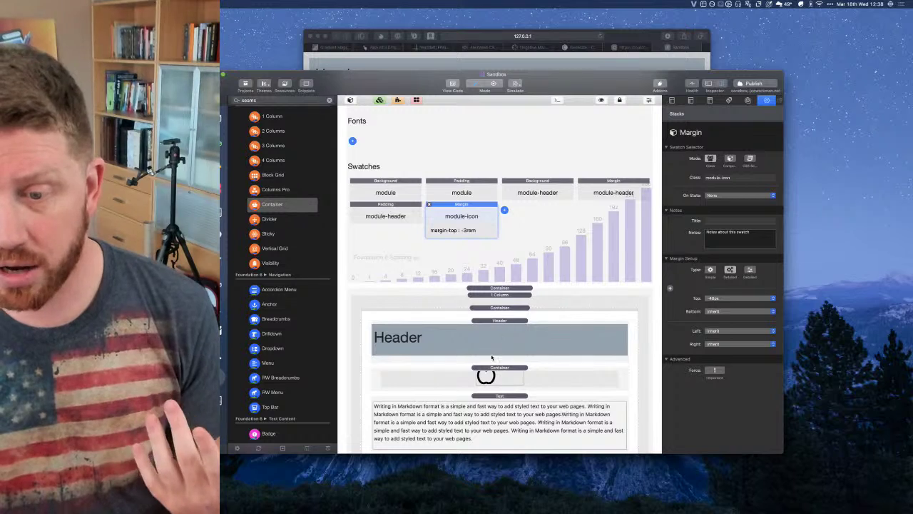
scroll(490, 371, down, 1)
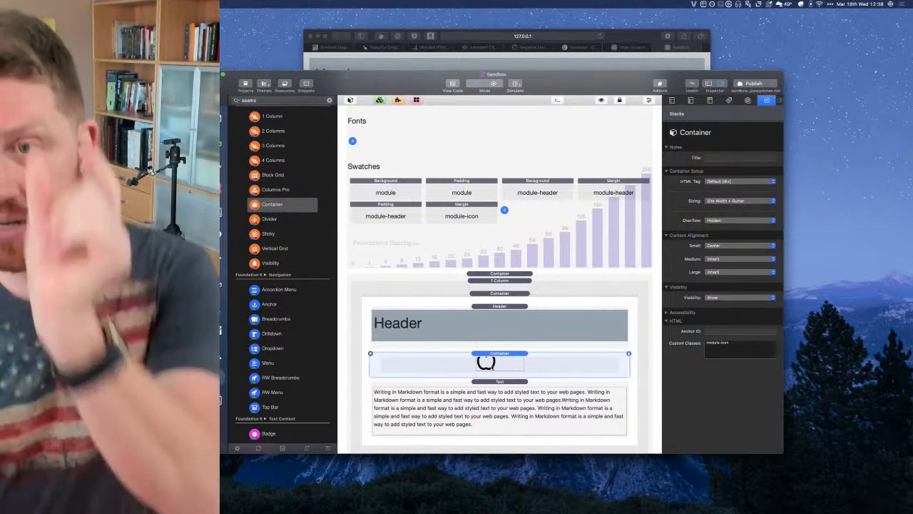
click(575, 37)
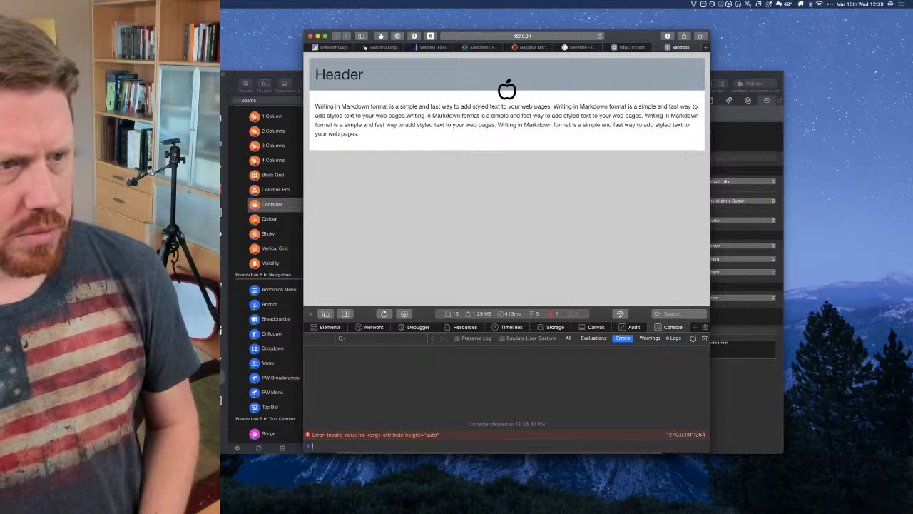
key(super+Tab)
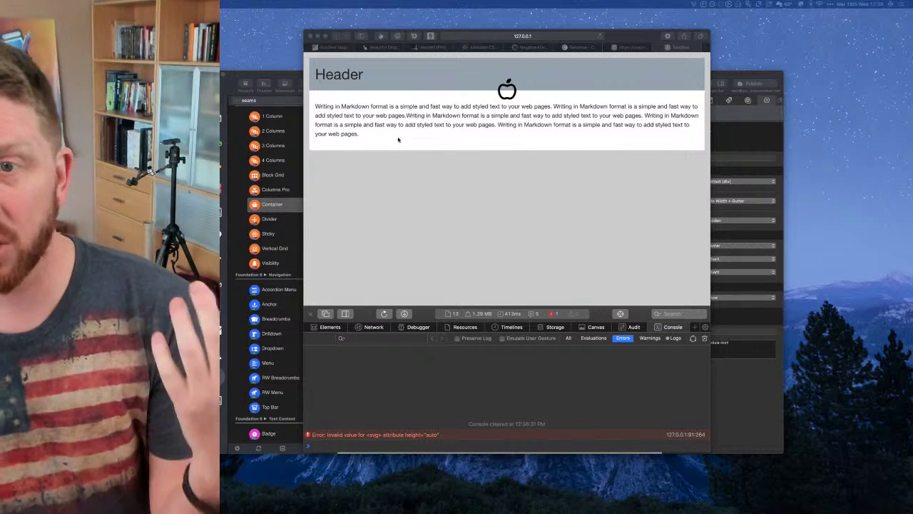
click(482, 149)
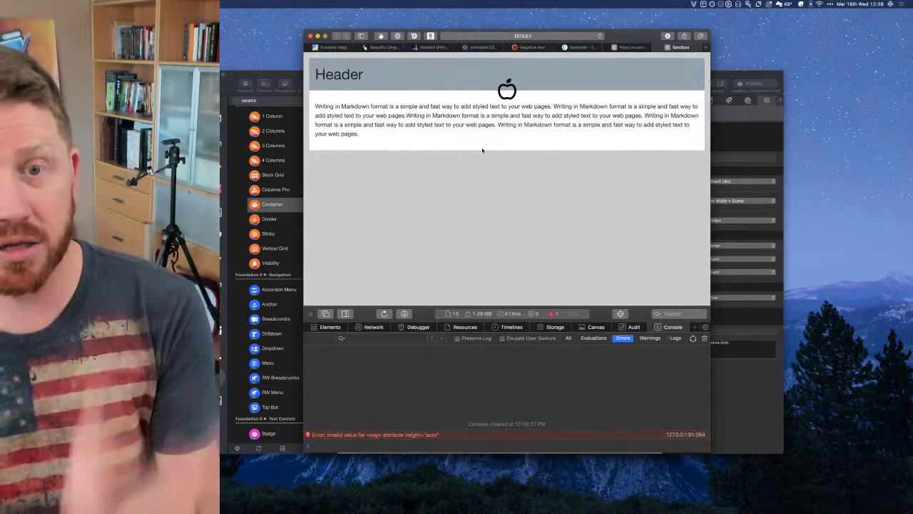